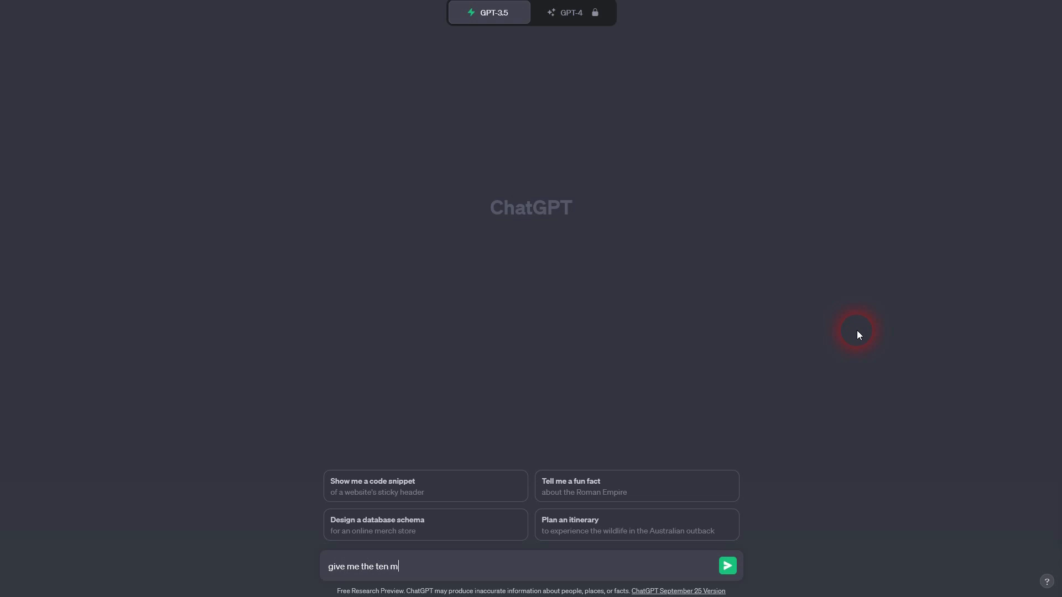
# Send the prompt "give me the ten most profitable non-fiction book genres on Amazon".
pyautogui.write('itable non-fiction book')
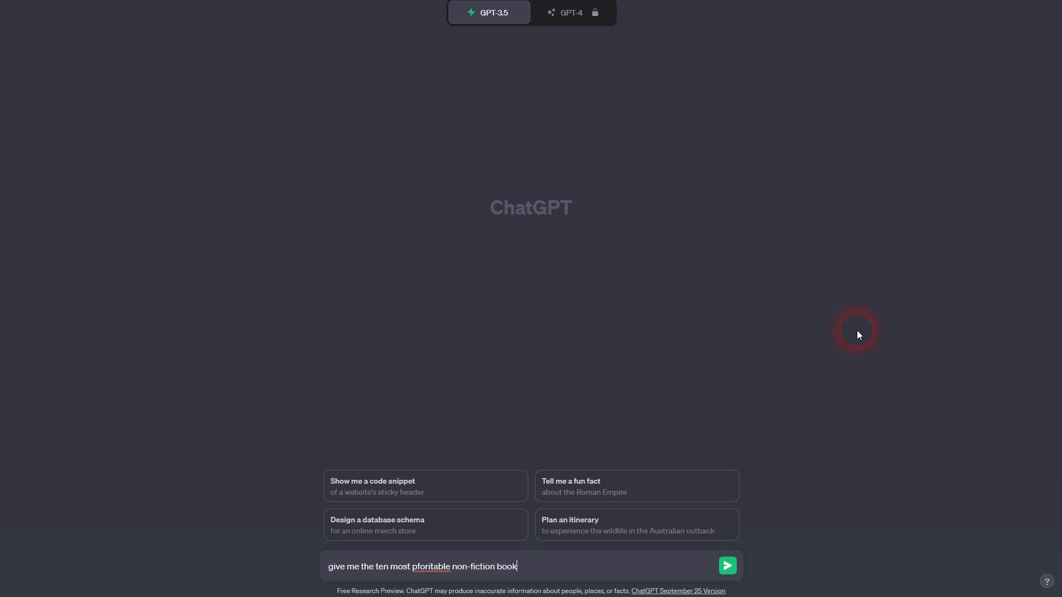
pyautogui.write(' genres')
pyautogui.click(419, 566)
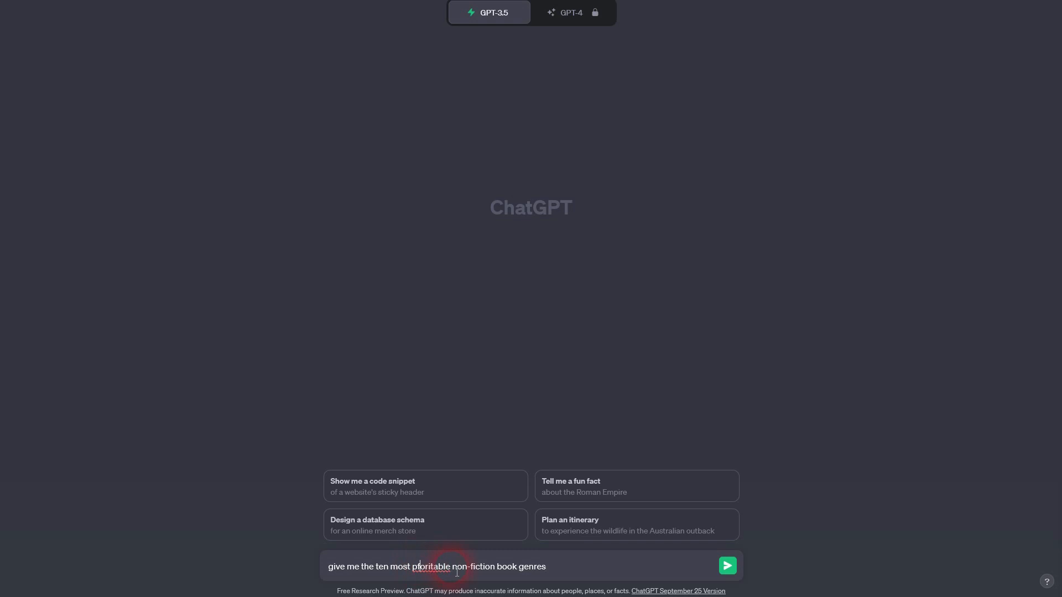
pyautogui.press('Delete')
pyautogui.write('r')
pyautogui.press('Right')
pyautogui.press('Delete')
pyautogui.write('f')
pyautogui.write(' Amazon')
pyautogui.moveTo(492, 11)
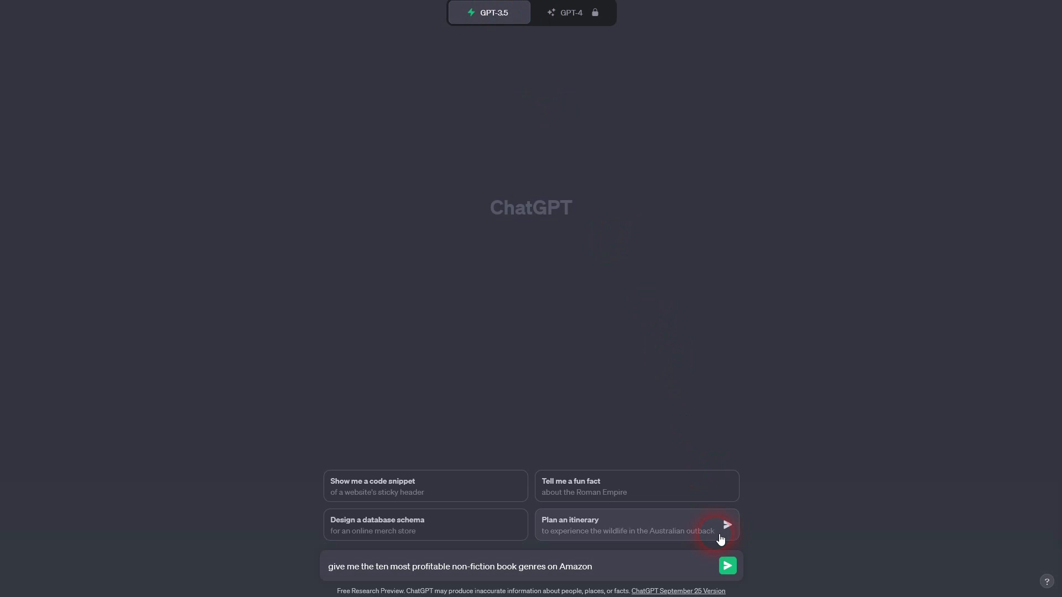
pyautogui.click(729, 567)
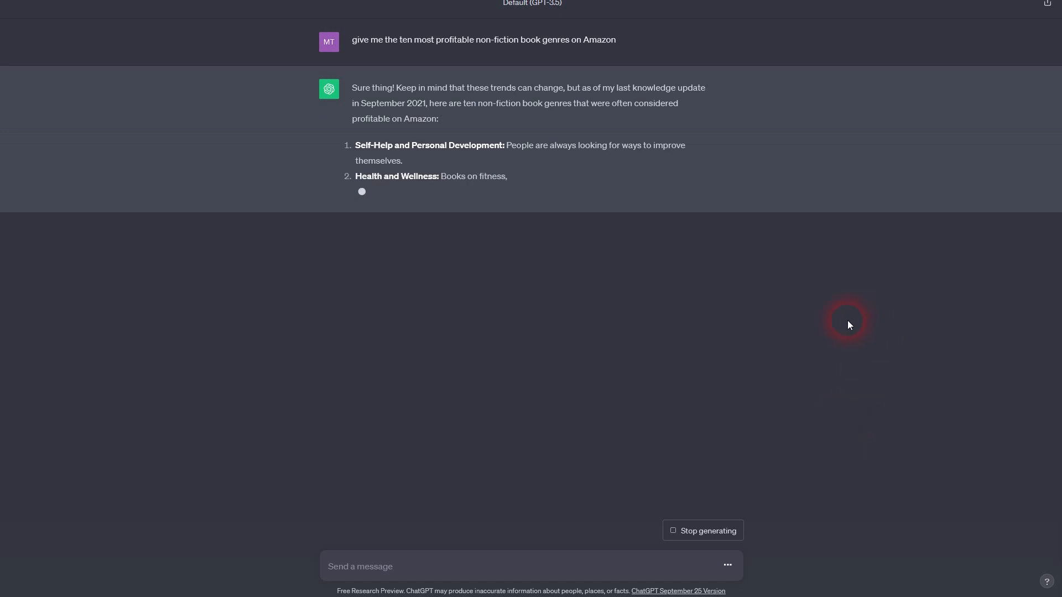
# Copy the first genre from the answer and send "Give me ten book ideas in the niche: Self-Help and Personal Development".
pyautogui.moveTo(641, 88); pyautogui.dragTo(427, 104)
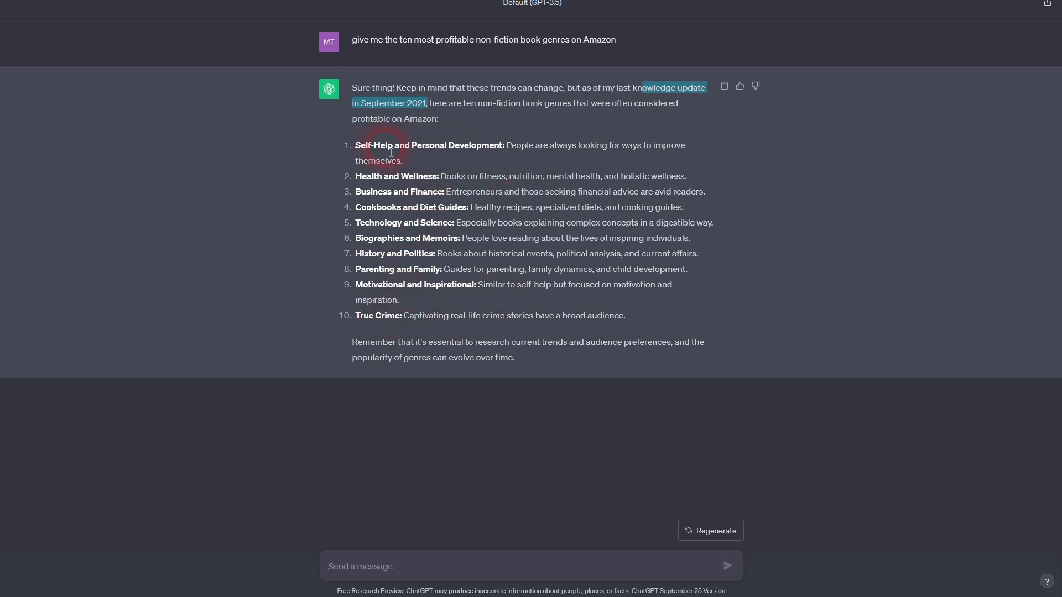
pyautogui.moveTo(354, 145); pyautogui.dragTo(505, 146)
pyautogui.hotkey('ctrl', 'c')
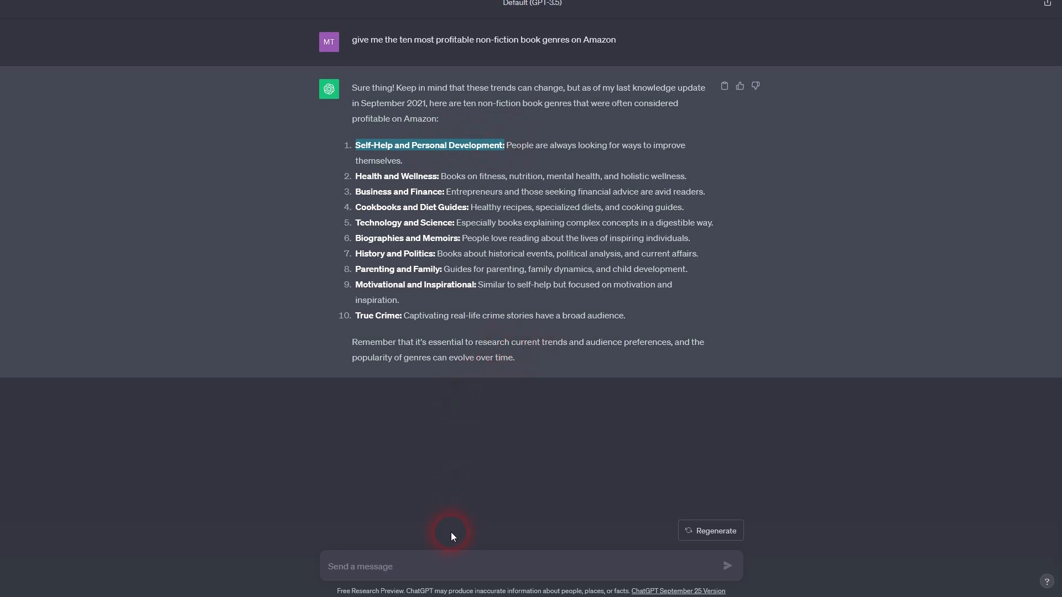
pyautogui.click(442, 579)
pyautogui.write('Give ')
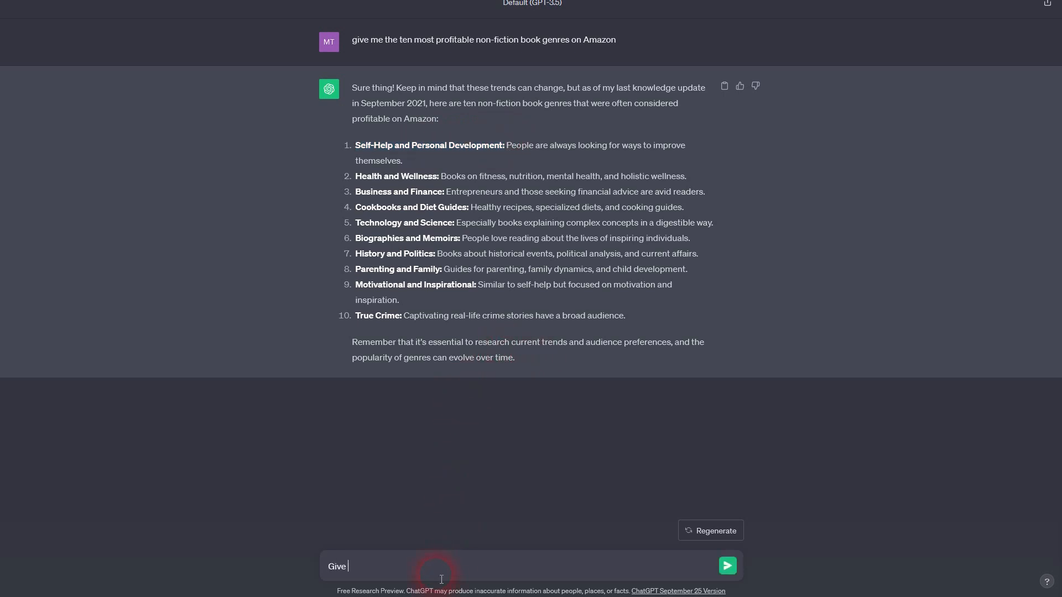
pyautogui.write('me ten book ideas in the niche:')
pyautogui.hotkey('ctrl', 'v')
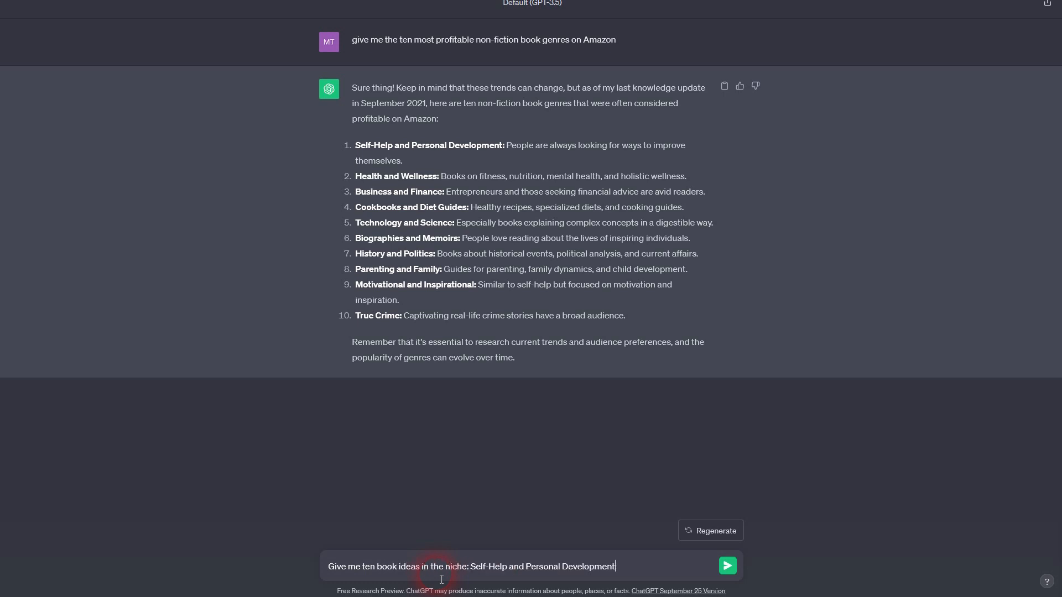
pyautogui.click(728, 566)
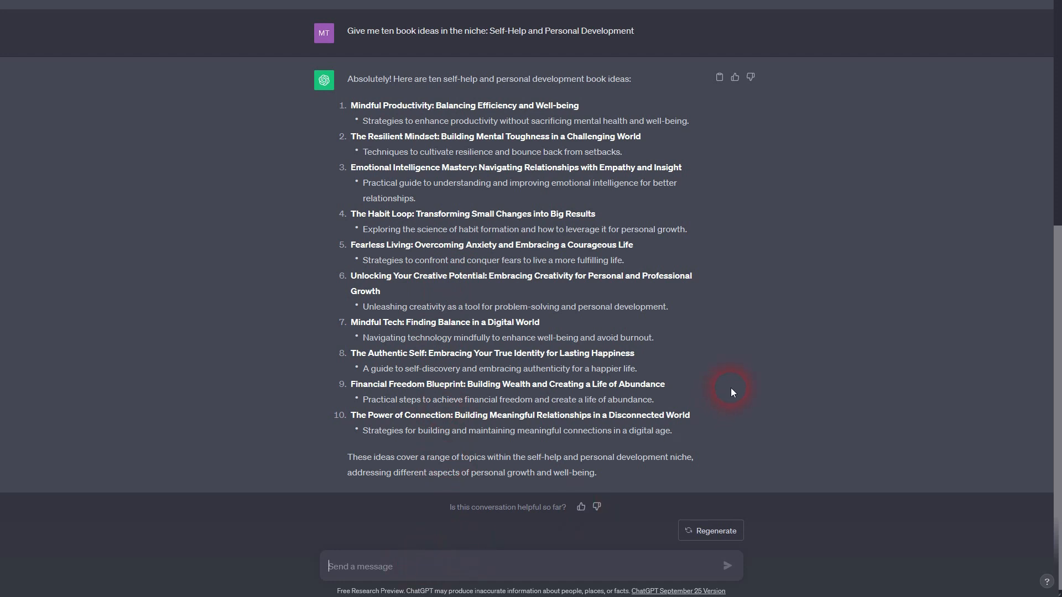
# Send "I want to write a book about 99 ideas that make you happy. Give me 99 quotes related to living a happy live by famous people".
pyautogui.write('I')
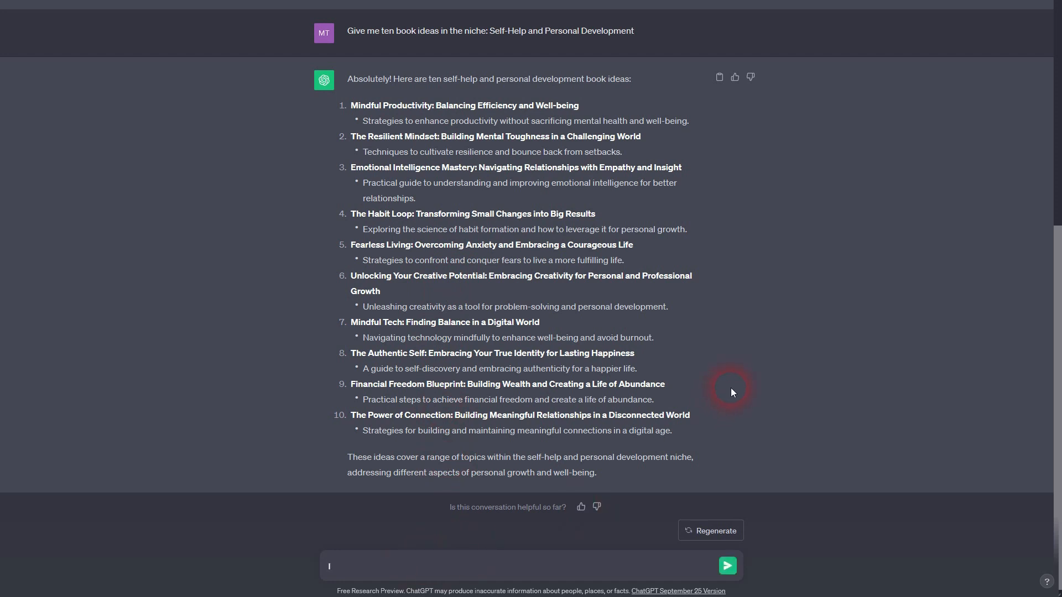
pyautogui.write(' want to write a book about 99 iode')
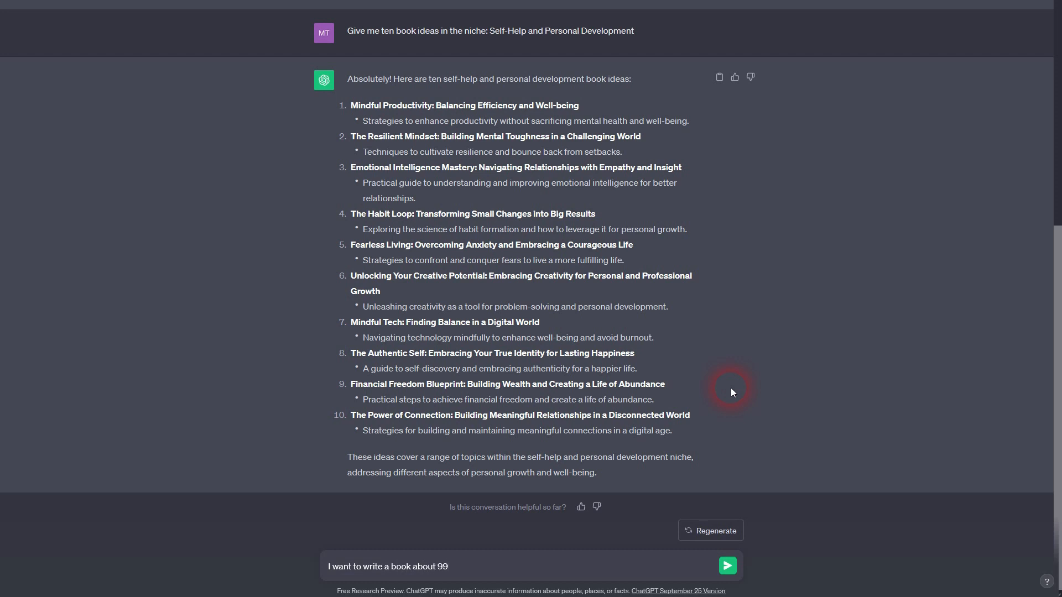
pyautogui.press('BackSpace')
pyautogui.write('deas that make you happy')
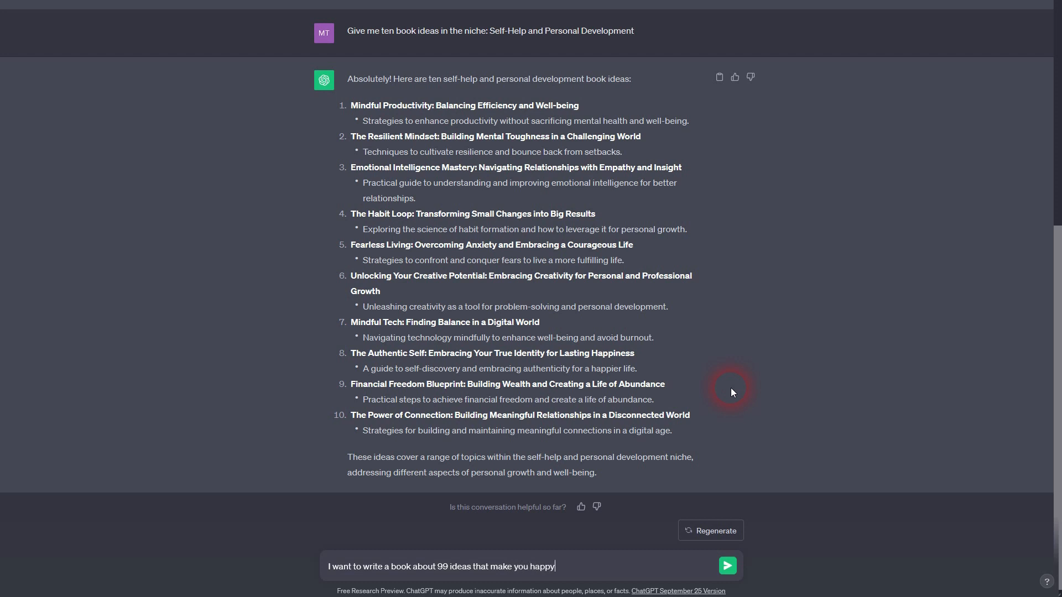
pyautogui.moveTo(580, 573); pyautogui.dragTo(329, 569)
pyautogui.click(589, 573)
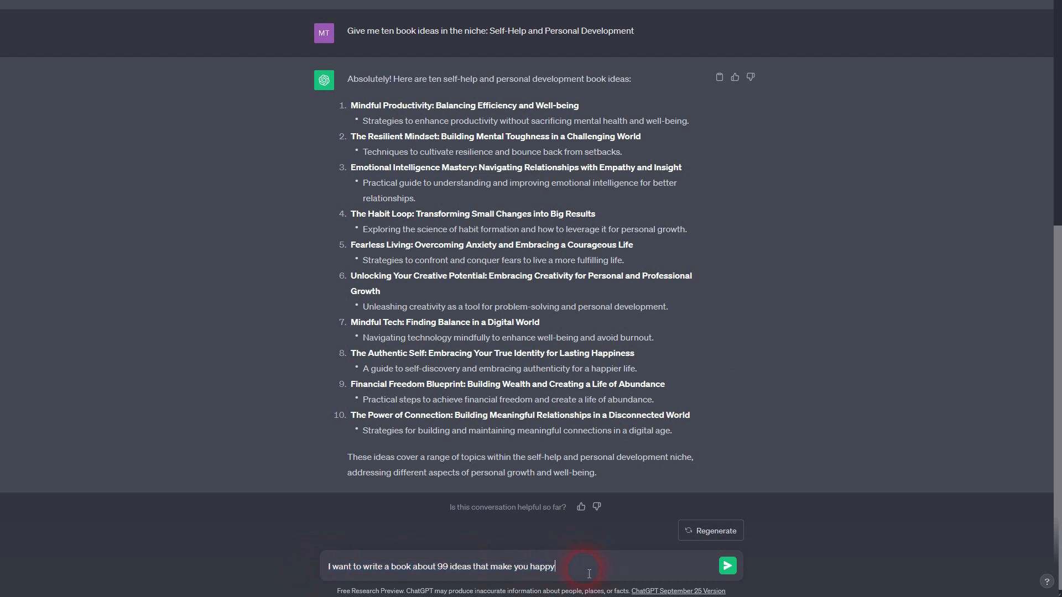
pyautogui.write('. Give me 99 quotes related to living a happy')
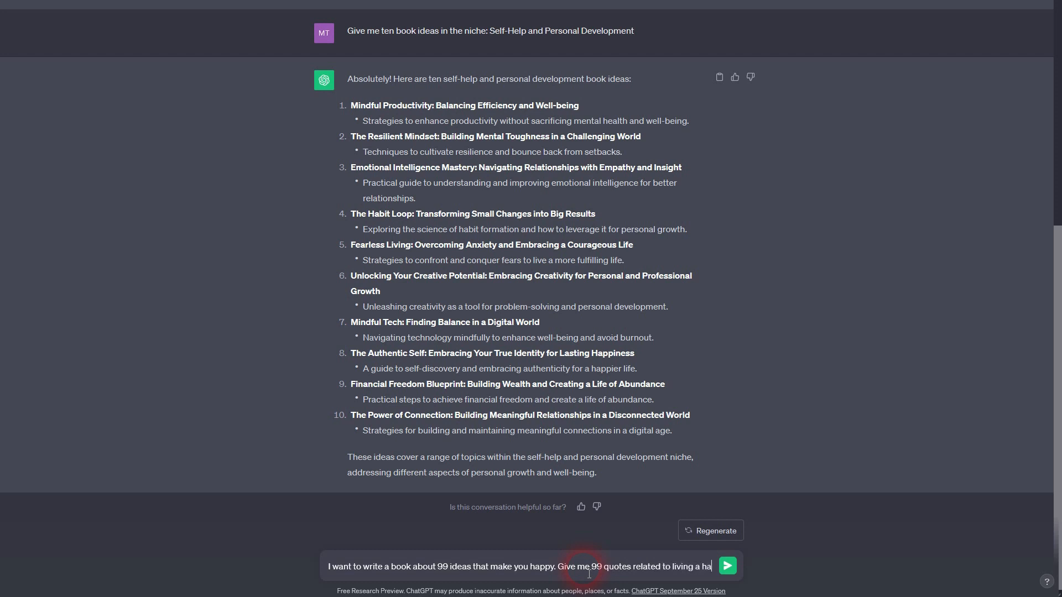
pyautogui.write(' live by famou')
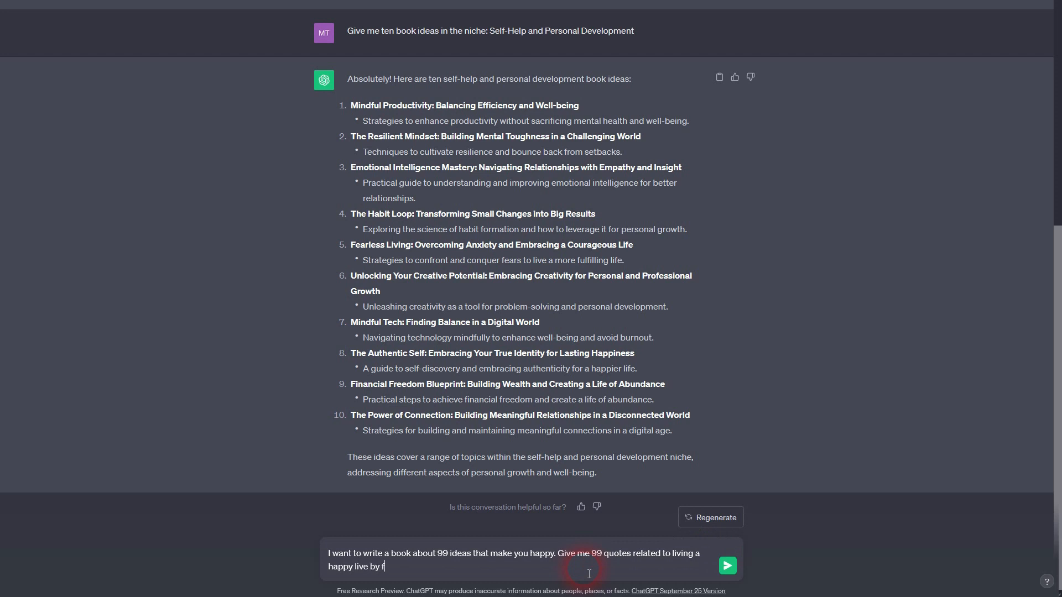
pyautogui.write('s people')
pyautogui.click(727, 566)
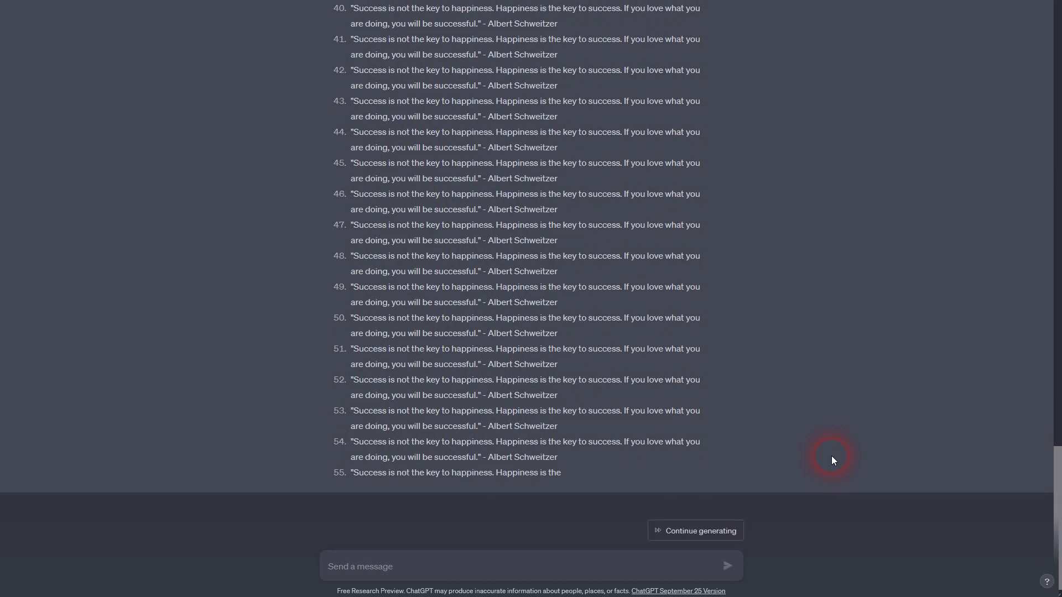
# Review the generated quotes and send "give me 20 different quotes about living a happy and fulfilled life by famous people".
pyautogui.moveTo(566, 456); pyautogui.dragTo(769, 265)
pyautogui.click(772, 275)
pyautogui.scroll(10, 771, 298)
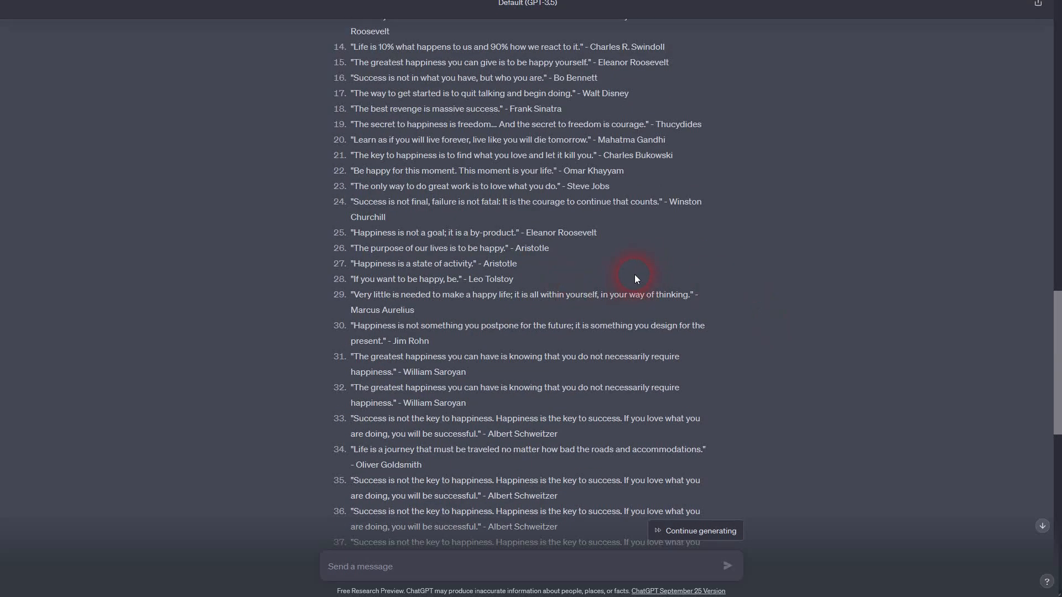
pyautogui.scroll(6, 635, 274)
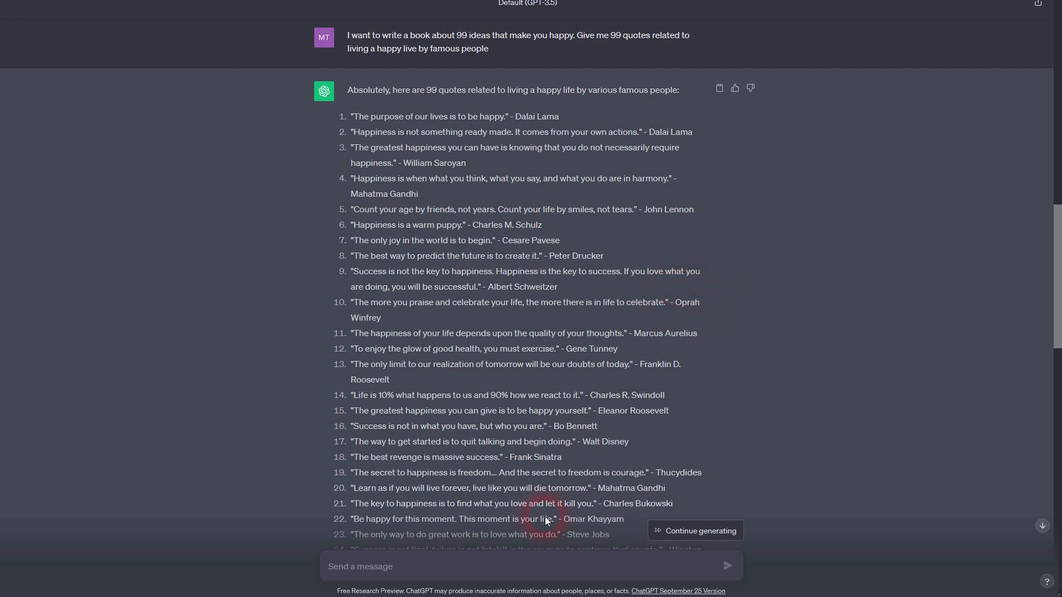
pyautogui.write('give me 99')
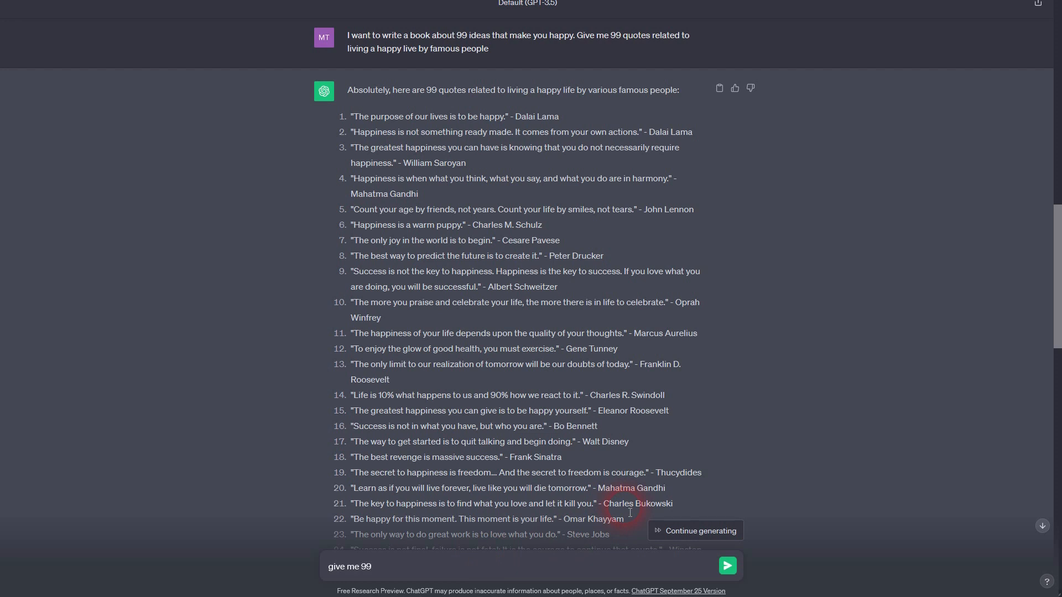
pyautogui.write('0 different quotes about lkiving')
pyautogui.press('BackSpace')
pyautogui.press('BackSpace')
pyautogui.press('BackSpace')
pyautogui.press('BackSpace')
pyautogui.press('BackSpace')
pyautogui.write('iving')
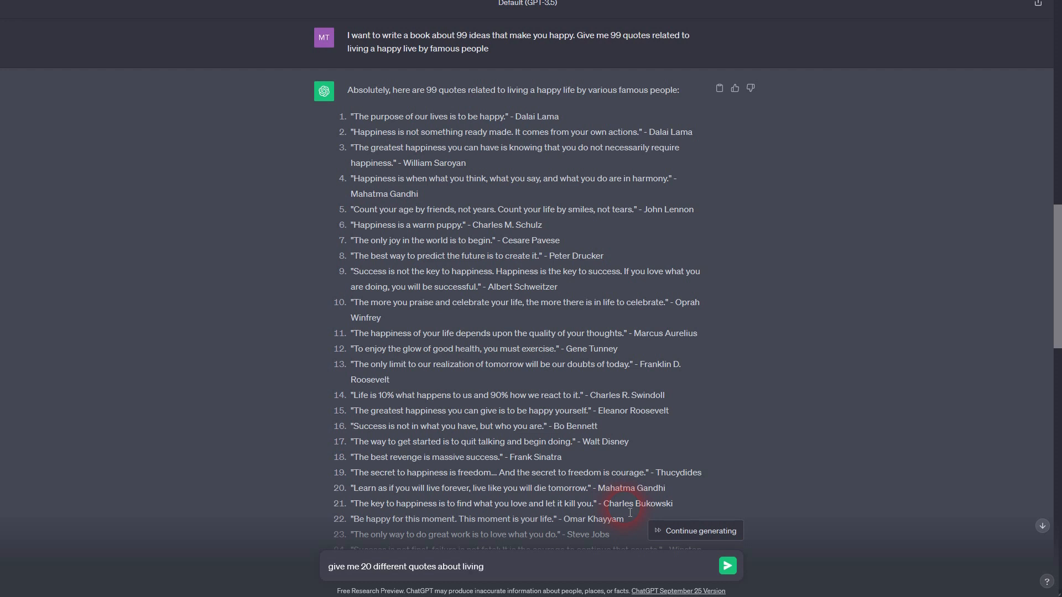
pyautogui.write(' a happy and fullfilled life ')
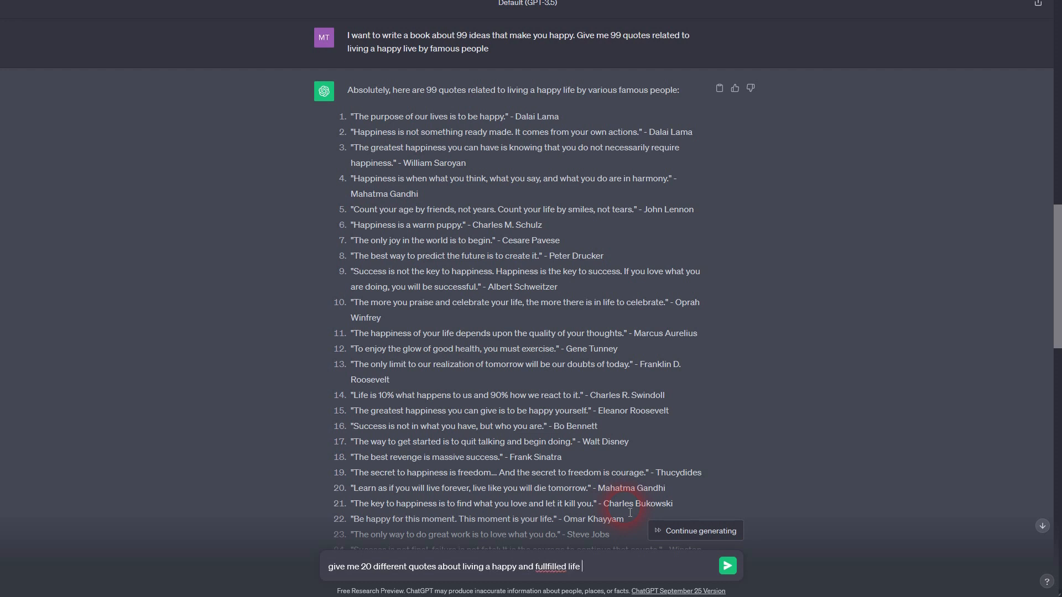
pyautogui.write('by famous people')
pyautogui.press('BackSpace')
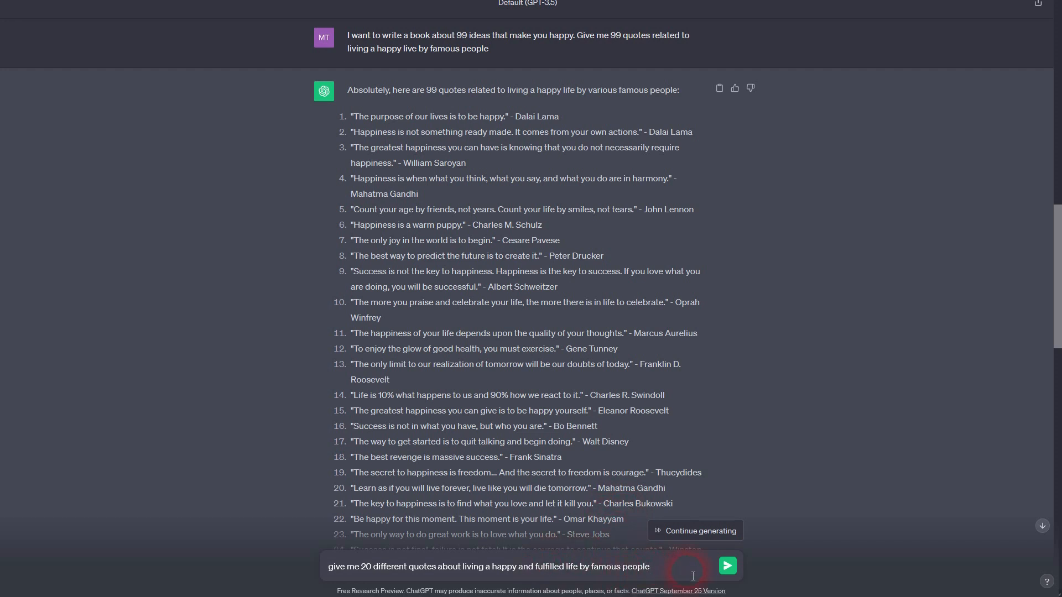
pyautogui.click(733, 574)
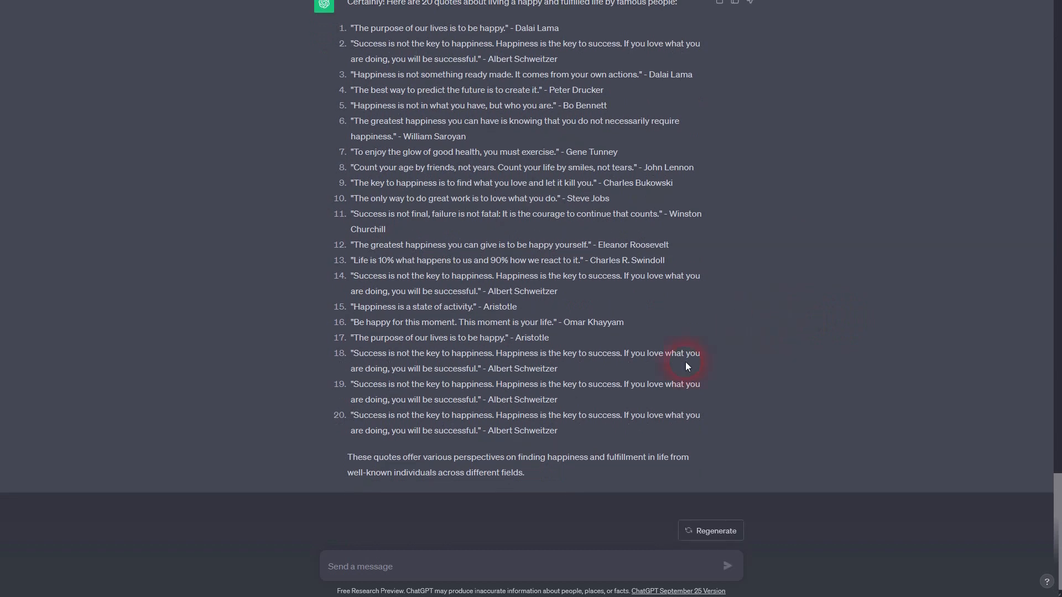
# Reuse the previous prompt for 20 quotes about a happy and fulfilled life, specify 20 different famous people, and send it.
pyautogui.moveTo(358, 384); pyautogui.dragTo(557, 437)
pyautogui.scroll(5, 391, 282)
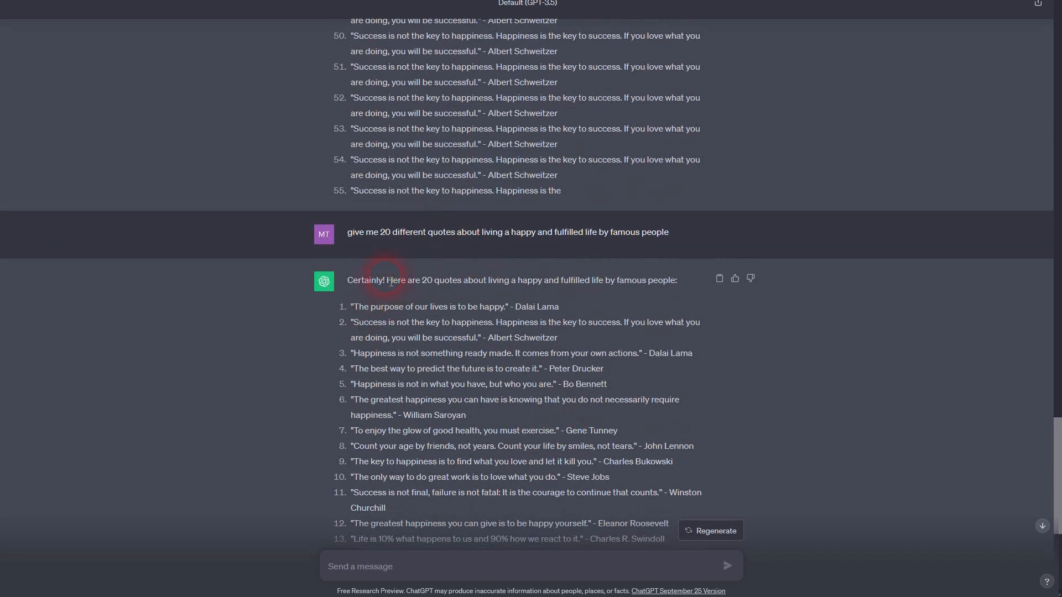
pyautogui.moveTo(356, 242); pyautogui.dragTo(678, 241)
pyautogui.hotkey('ctrl', 'c')
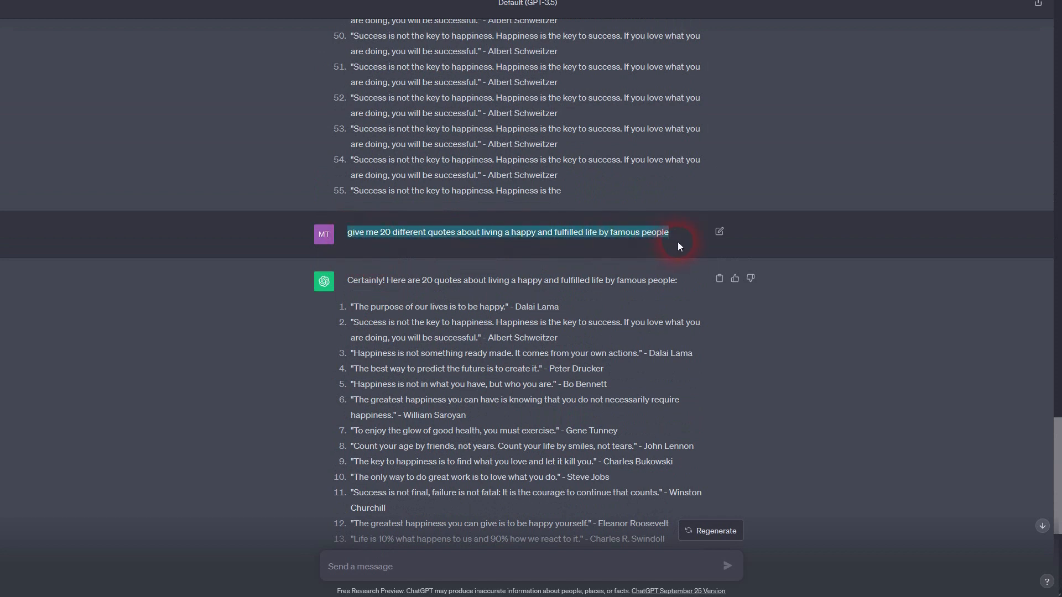
pyautogui.click(395, 575)
pyautogui.hotkey('ctrl', 'v')
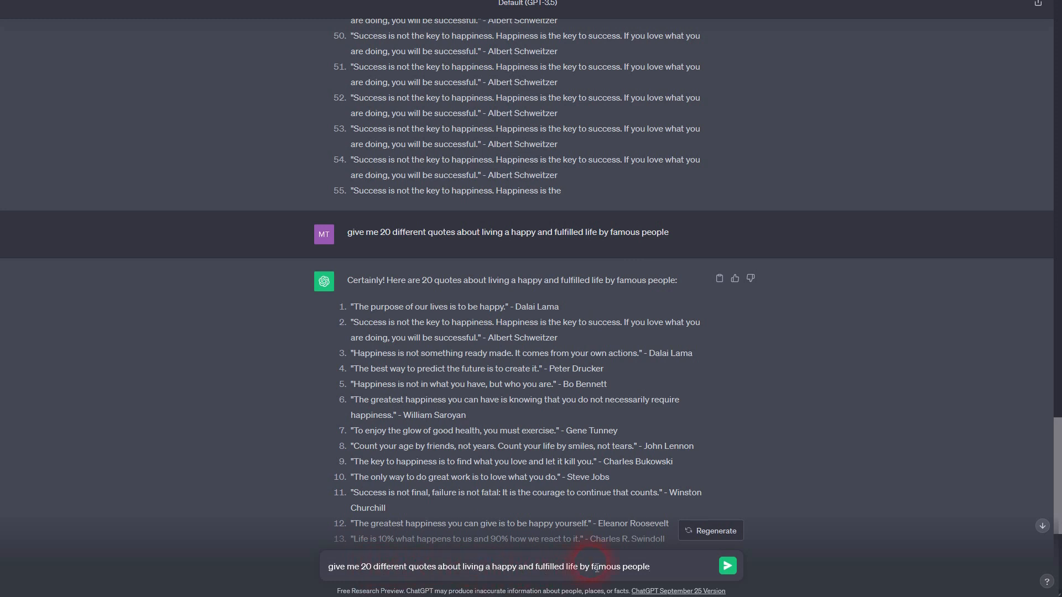
pyautogui.write('20 diffferent')
pyautogui.click(617, 566)
pyautogui.press('BackSpace')
pyautogui.click(727, 566)
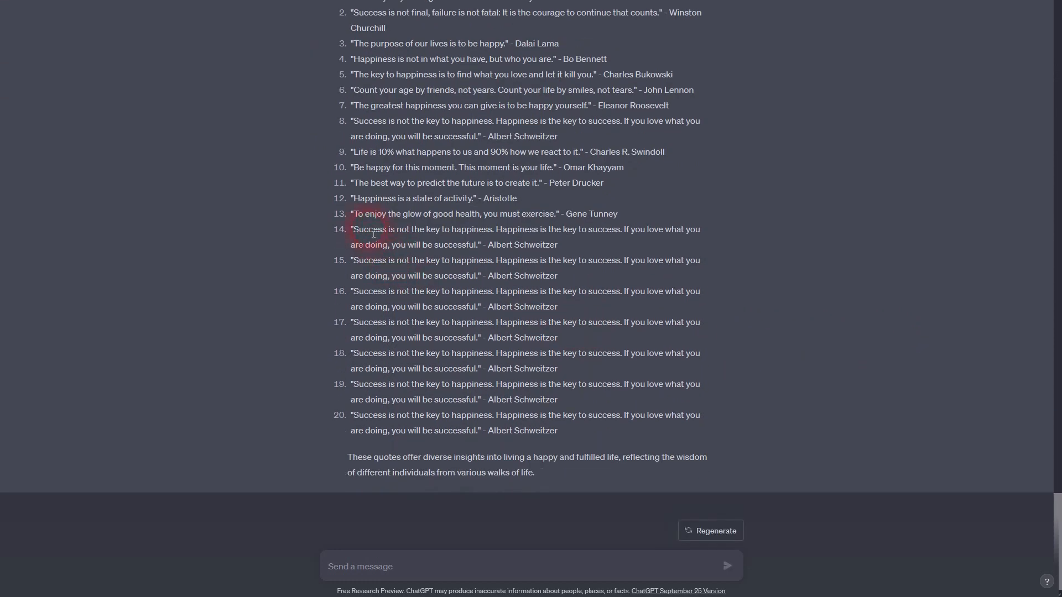
# Send the follow-up prompt "give me 20 more, but don't include Albert Schweitzer".
pyautogui.moveTo(373, 234); pyautogui.dragTo(605, 445)
pyautogui.click(607, 430)
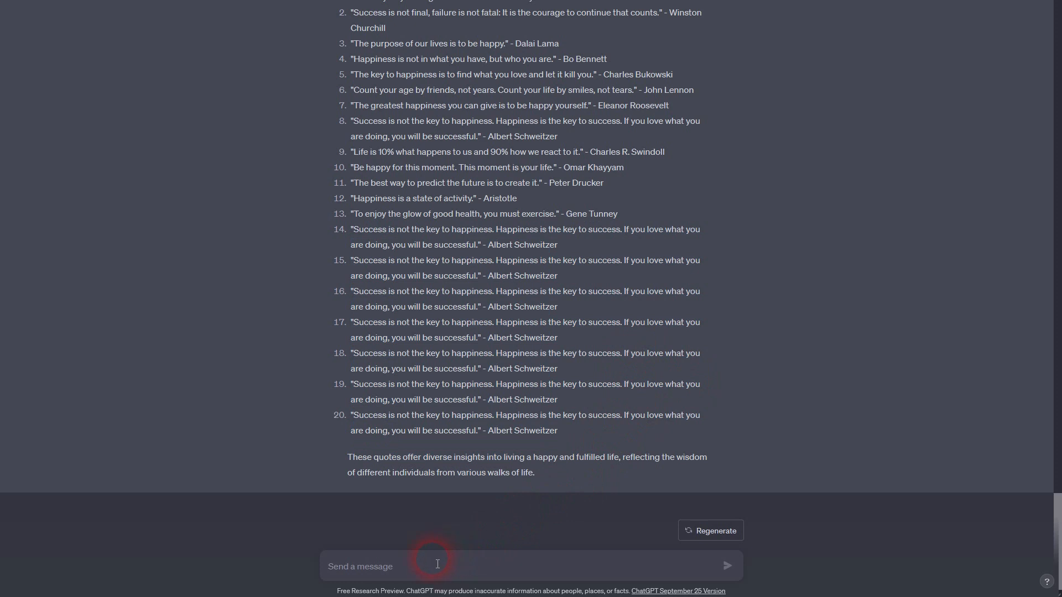
pyautogui.write('give ')
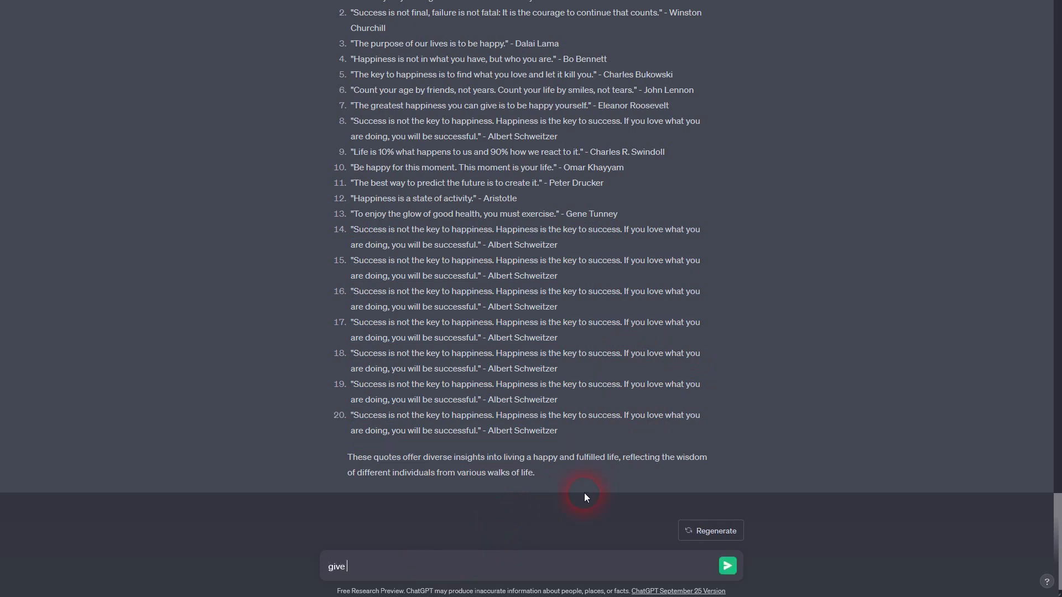
pyautogui.write('me 20 more, but doN#t include')
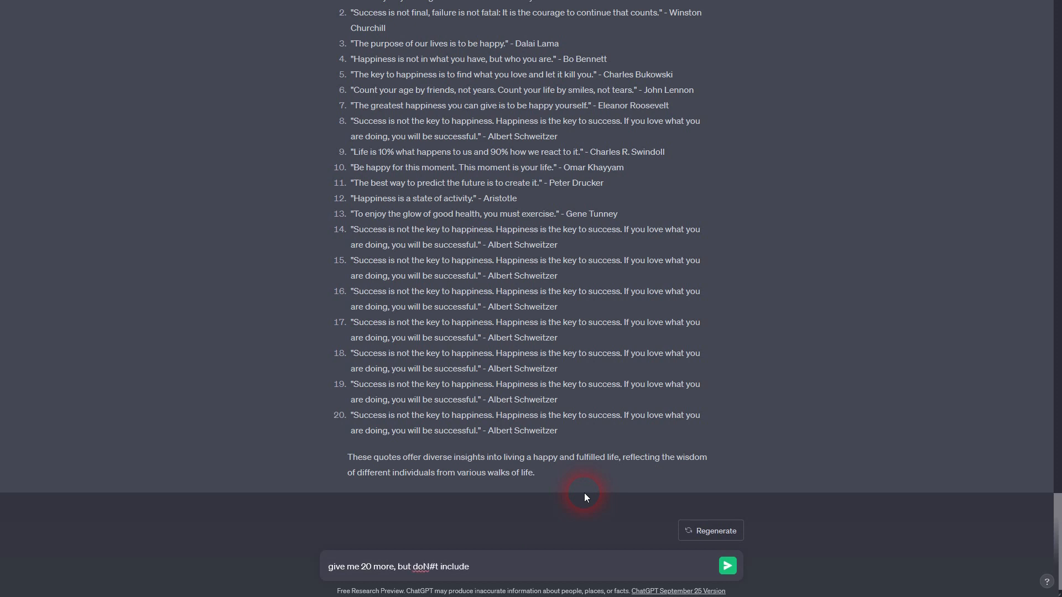
pyautogui.write(' Albert Schweizer')
pyautogui.click(434, 569)
pyautogui.press('BackSpace')
pyautogui.press('BackSpace')
pyautogui.press('BackSpace')
pyautogui.write("on'")
pyautogui.click(734, 571)
pyautogui.click(526, 575)
pyautogui.write('tzer')
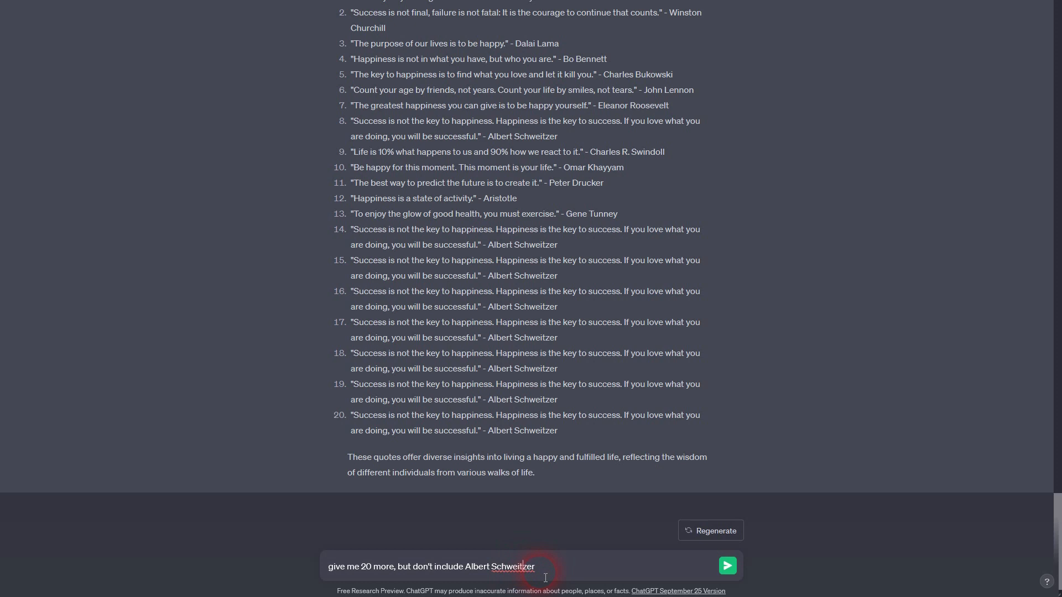
pyautogui.click(713, 589)
pyautogui.click(728, 566)
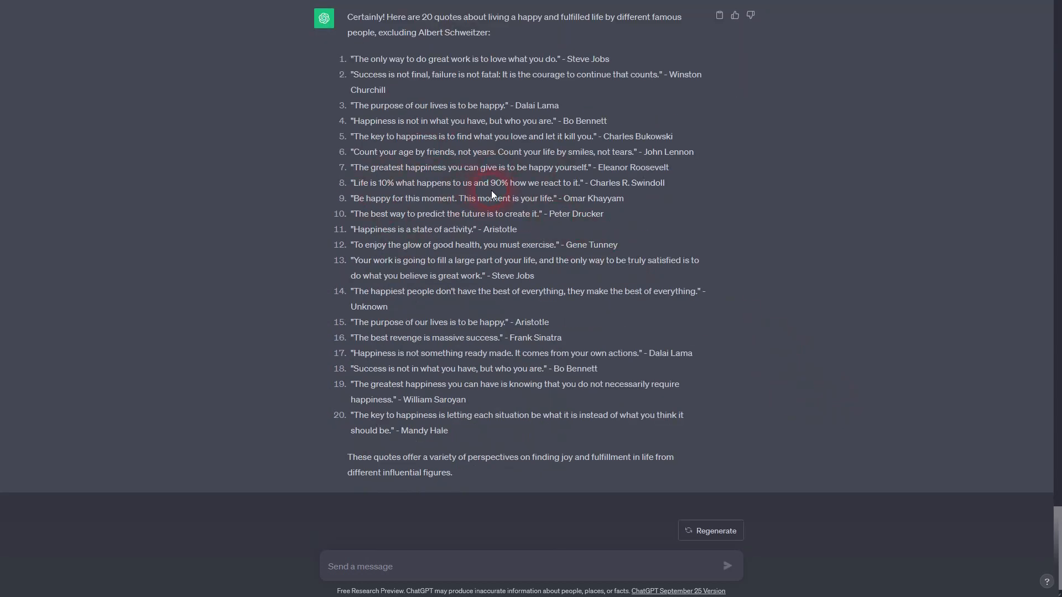
# Send the prompt "give me 20 more" and go back to the start of the new answer.
pyautogui.write('give me 20 more')
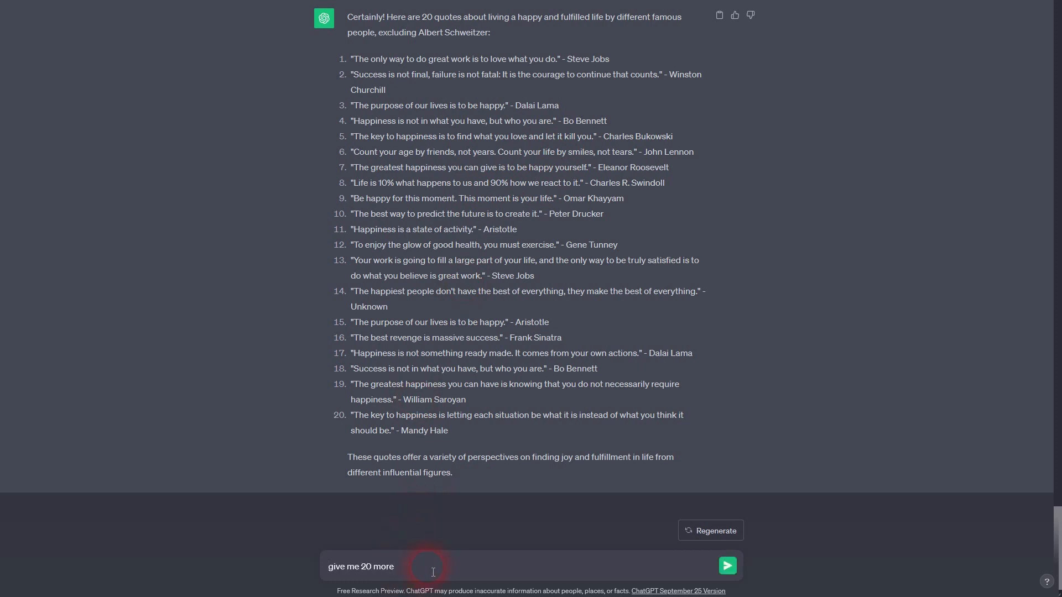
pyautogui.press('Return')
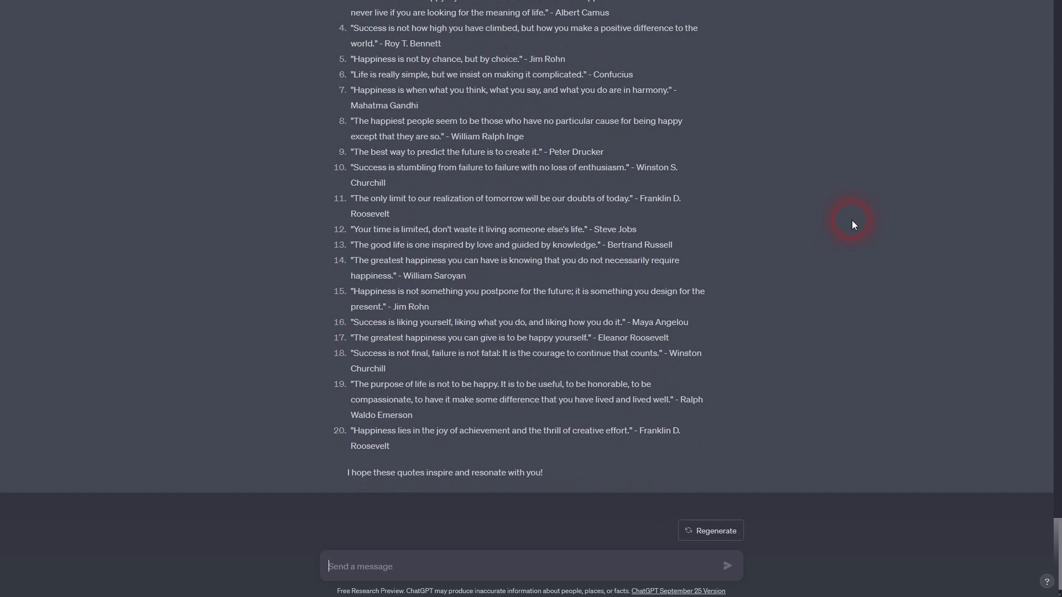
pyautogui.scroll(10, 738, 288)
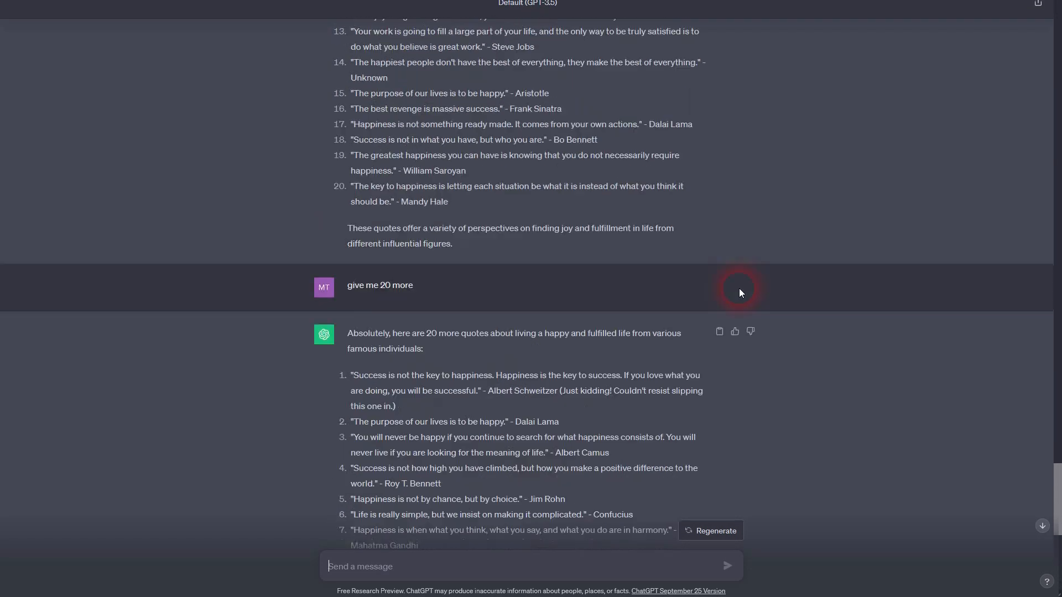
# Compare the last two sets of 20 generated quotes for repeated quotes and for Albert Schweitzer attributions.
pyautogui.scroll(3, 739, 287)
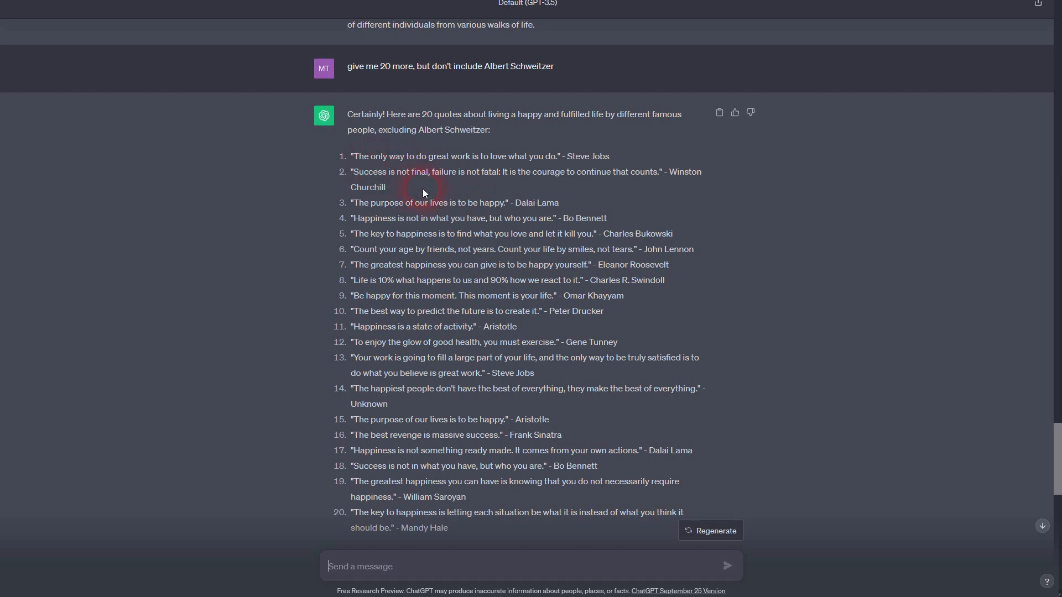
pyautogui.moveTo(350, 204); pyautogui.dragTo(526, 203)
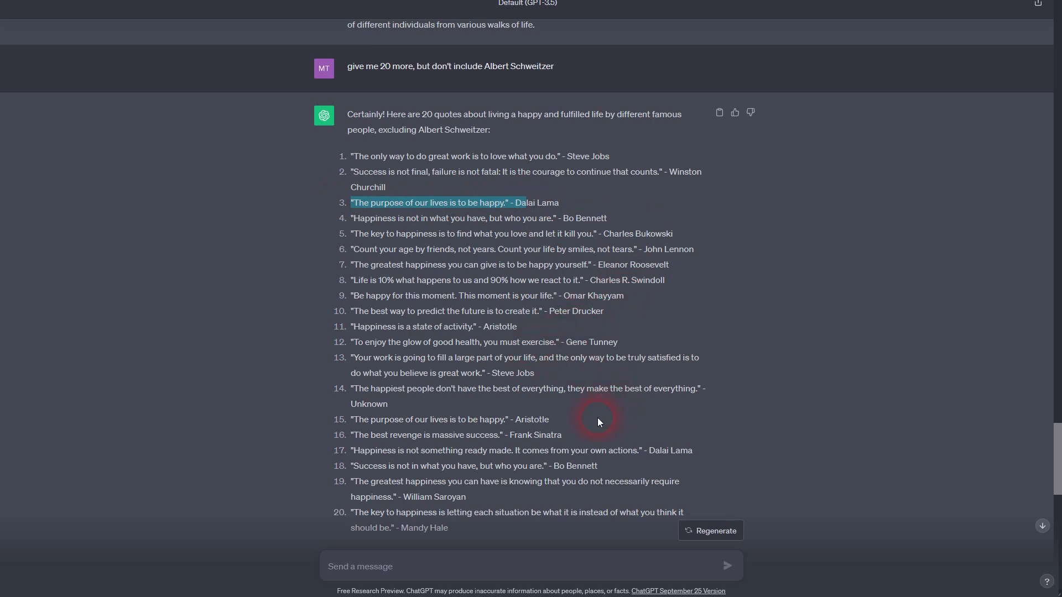
pyautogui.scroll(-1, 597, 417)
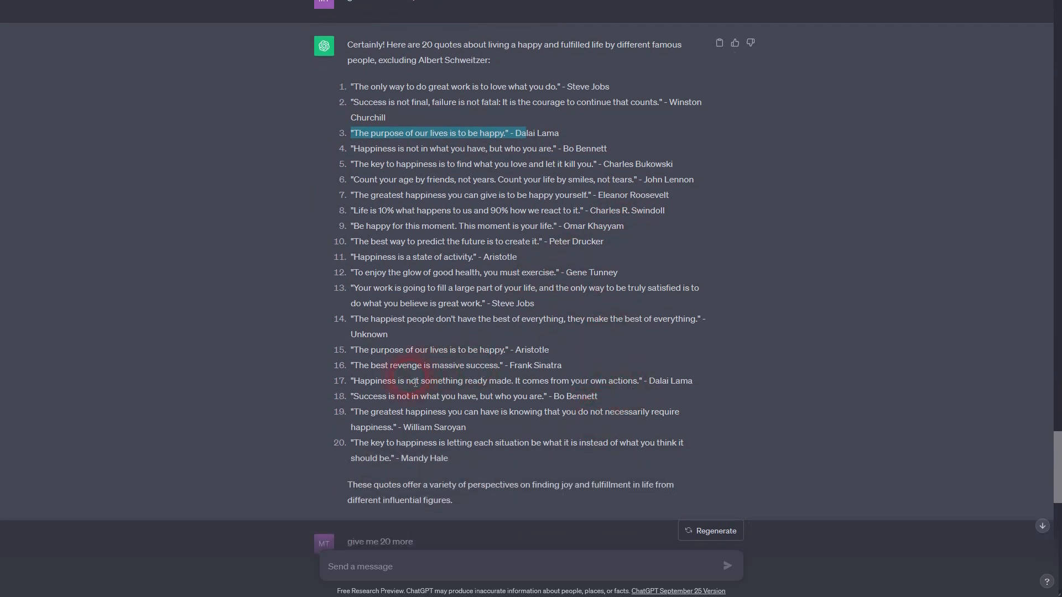
pyautogui.scroll(-8, 619, 385)
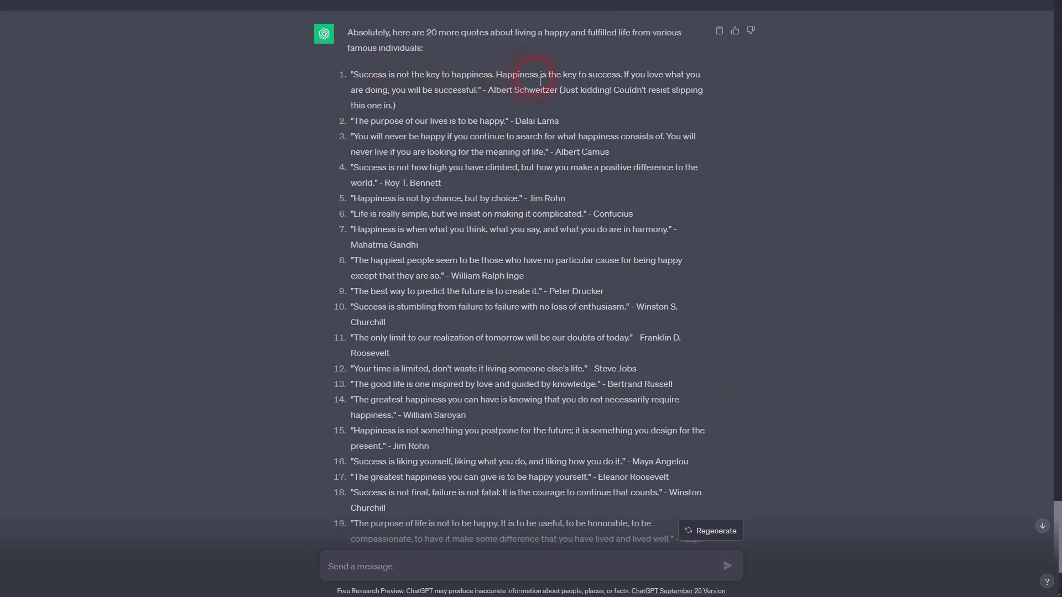
pyautogui.moveTo(488, 90); pyautogui.dragTo(594, 108)
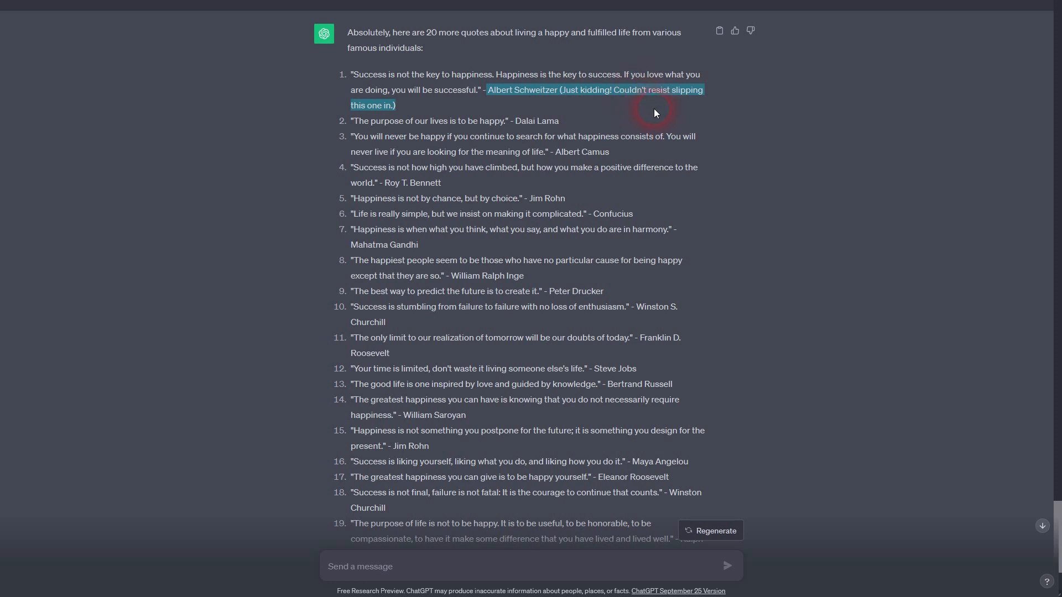
pyautogui.scroll(-3, 654, 114)
pyautogui.scroll(5, 659, 148)
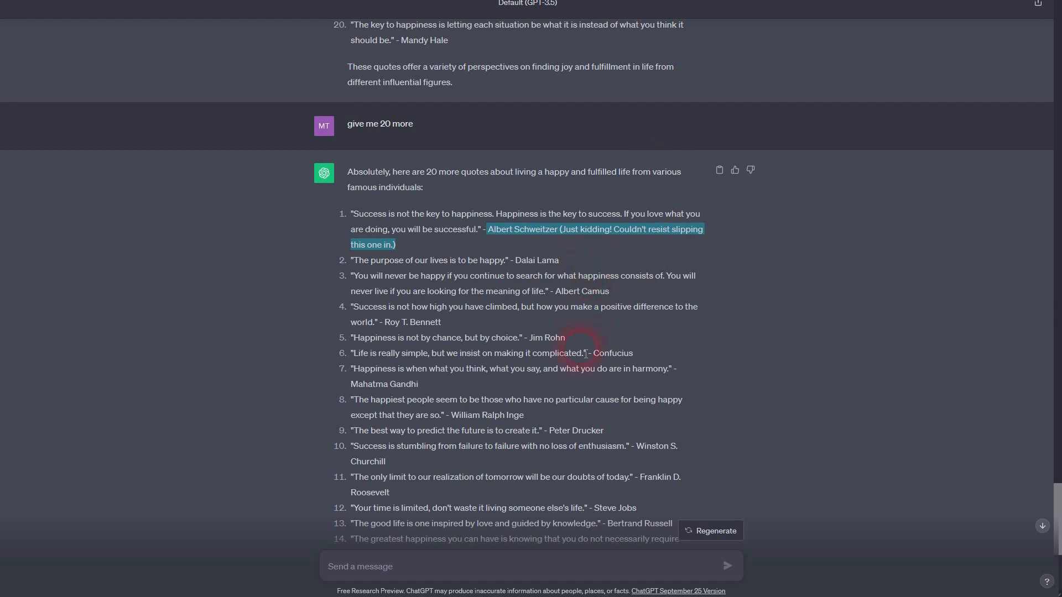
pyautogui.scroll(-5, 626, 318)
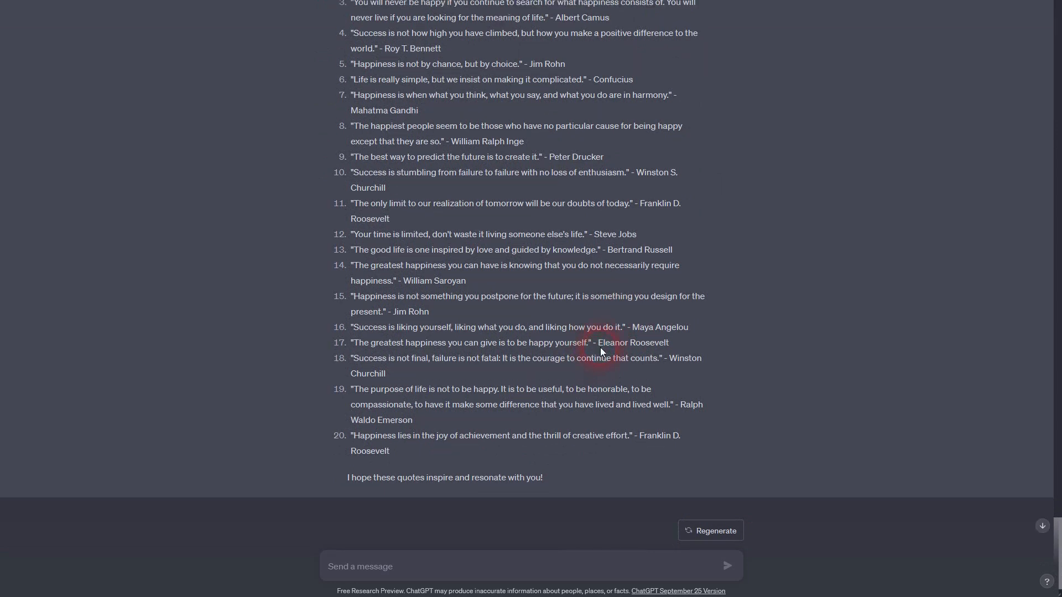
pyautogui.scroll(3, 603, 348)
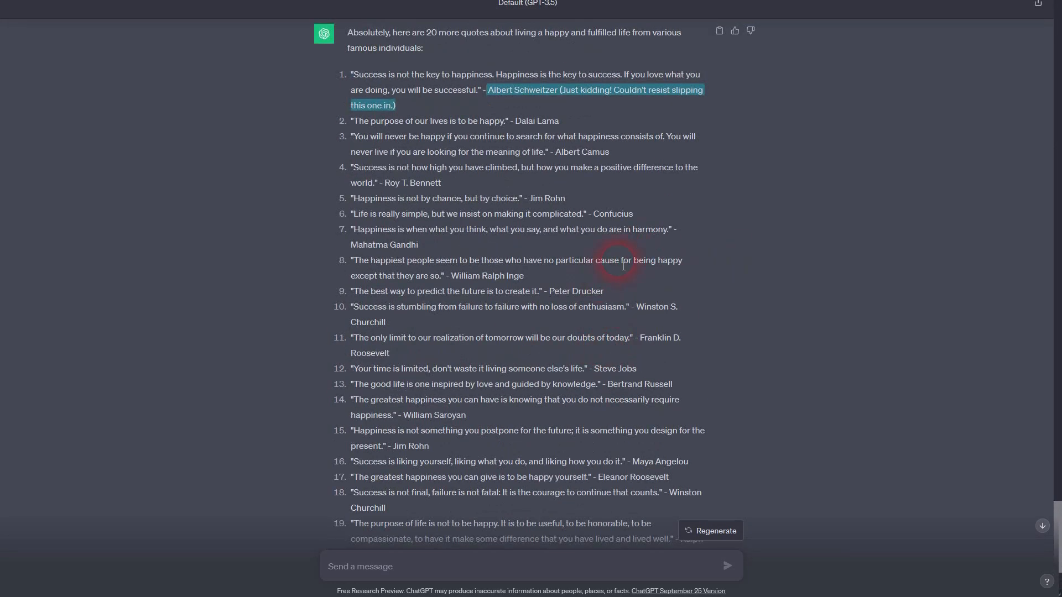
pyautogui.click(658, 238)
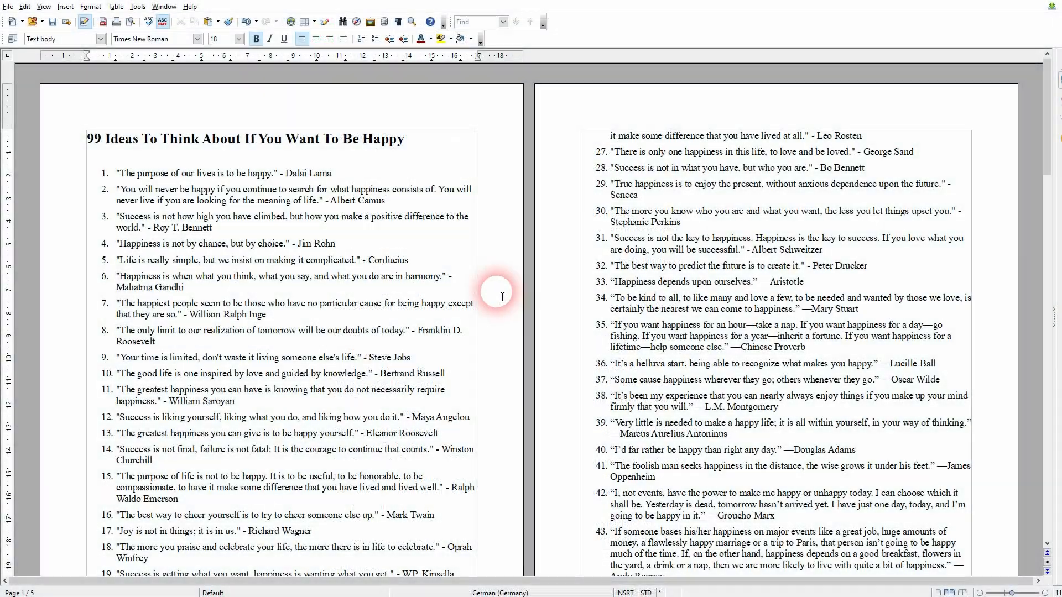
# Look through the collected quotes in the "99 Ideas To Think About If You Want To Be Happy" document, from the first to number 99.
pyautogui.scroll(-3, 409, 273)
pyautogui.scroll(-20, 410, 274)
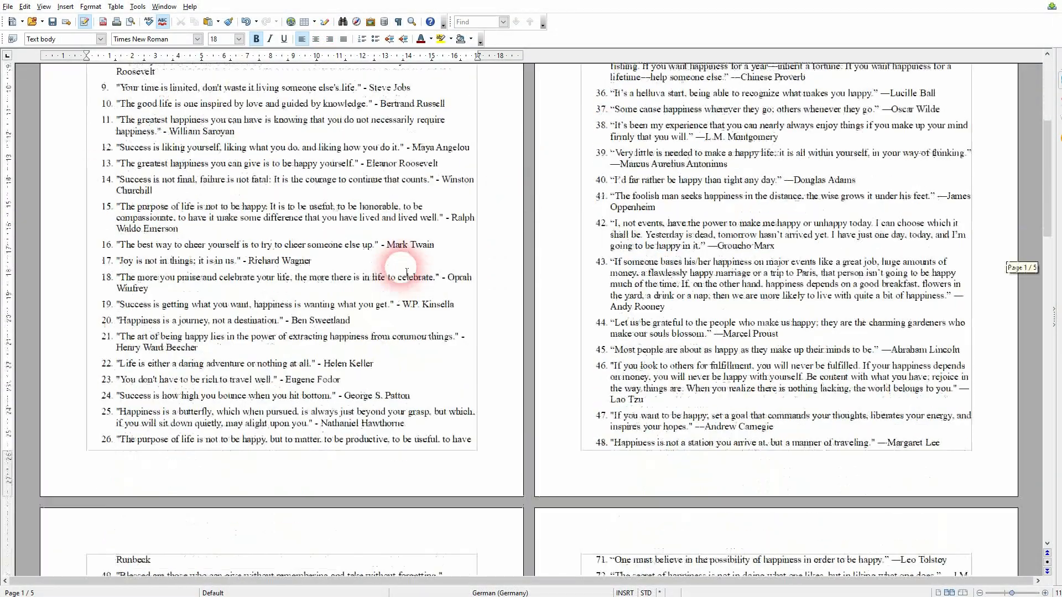
pyautogui.scroll(-15, 422, 263)
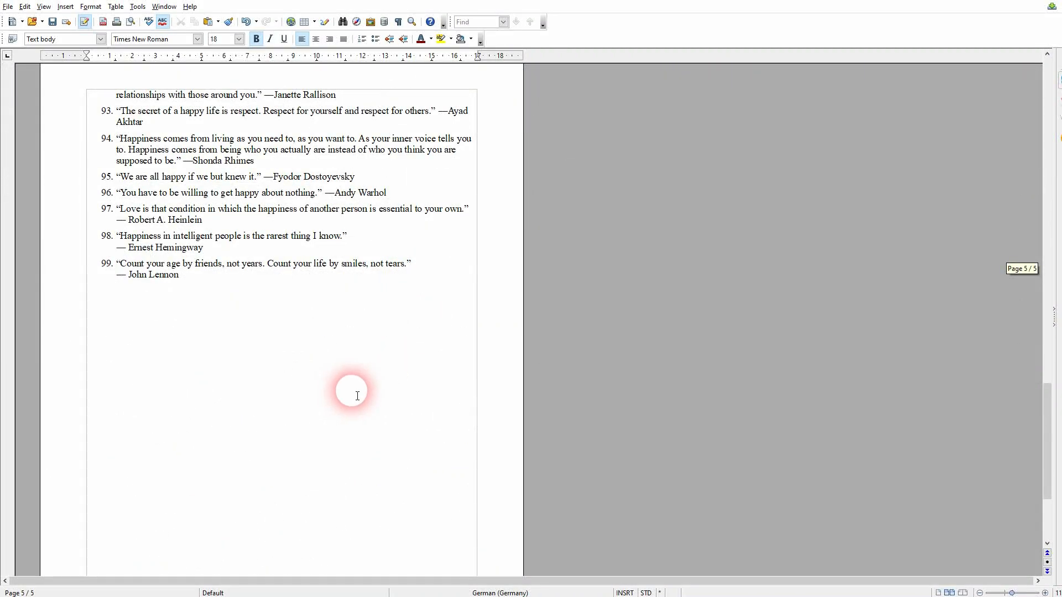
pyautogui.scroll(5, 351, 393)
pyautogui.moveTo(1049, 433); pyautogui.dragTo(1036, 107)
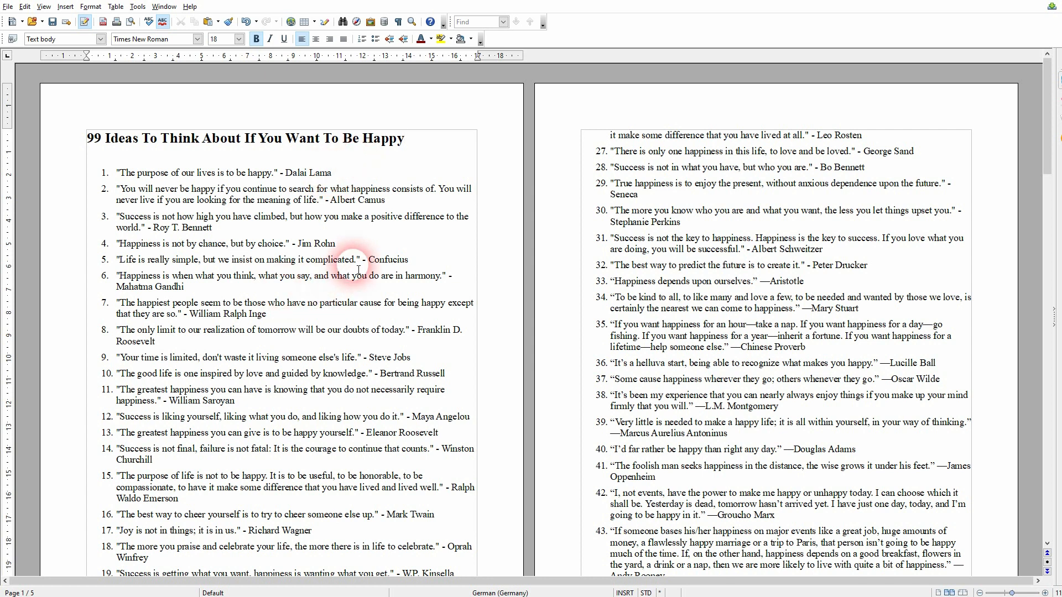
# Add a "Main Prompt:" line below the document title and format it at 13 pt without bold.
pyautogui.press('Return')
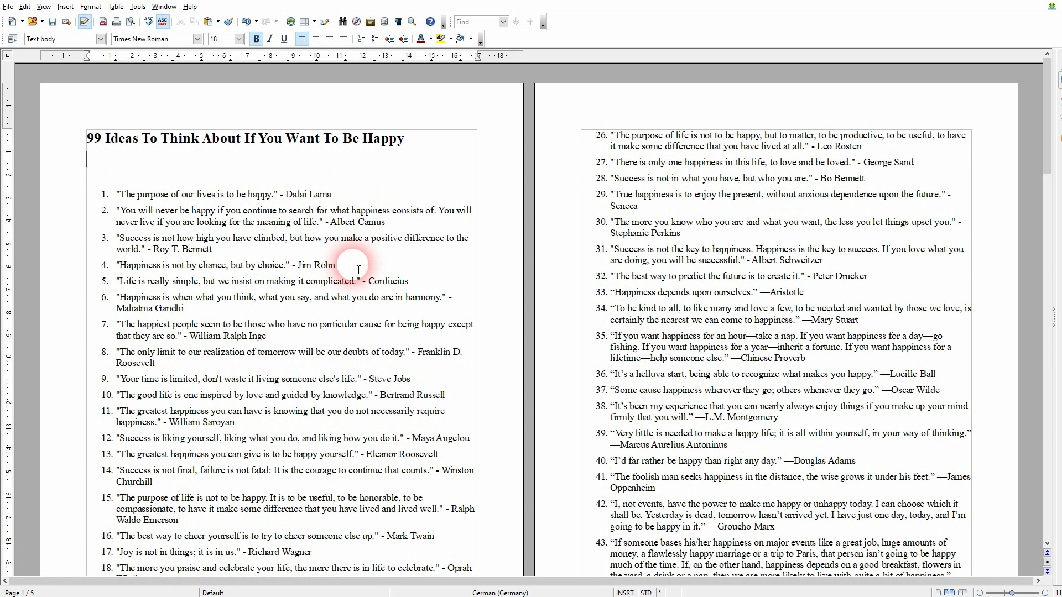
pyautogui.write('Main')
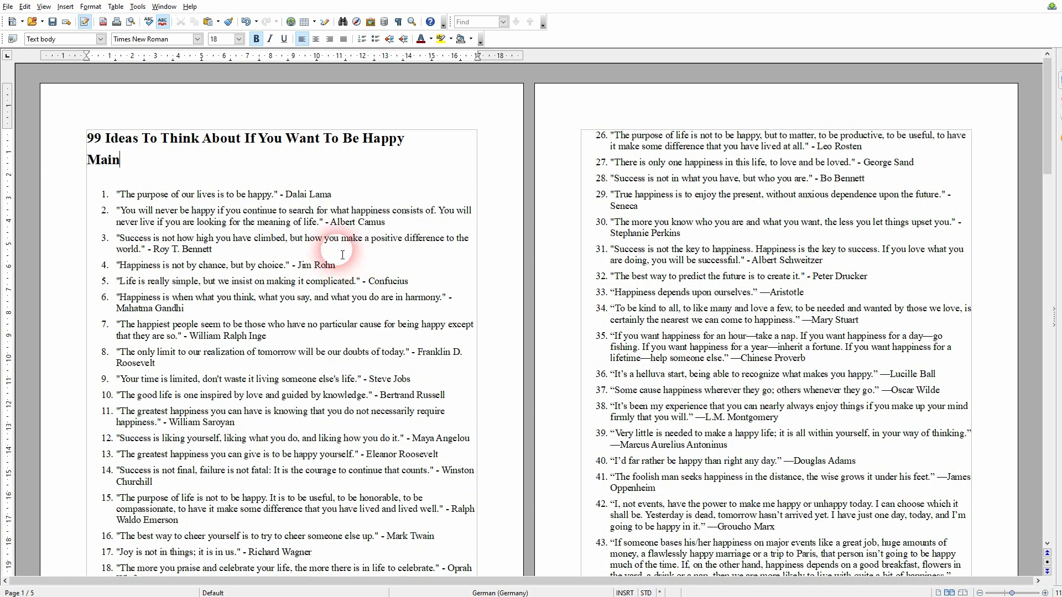
pyautogui.write(' Prompt:')
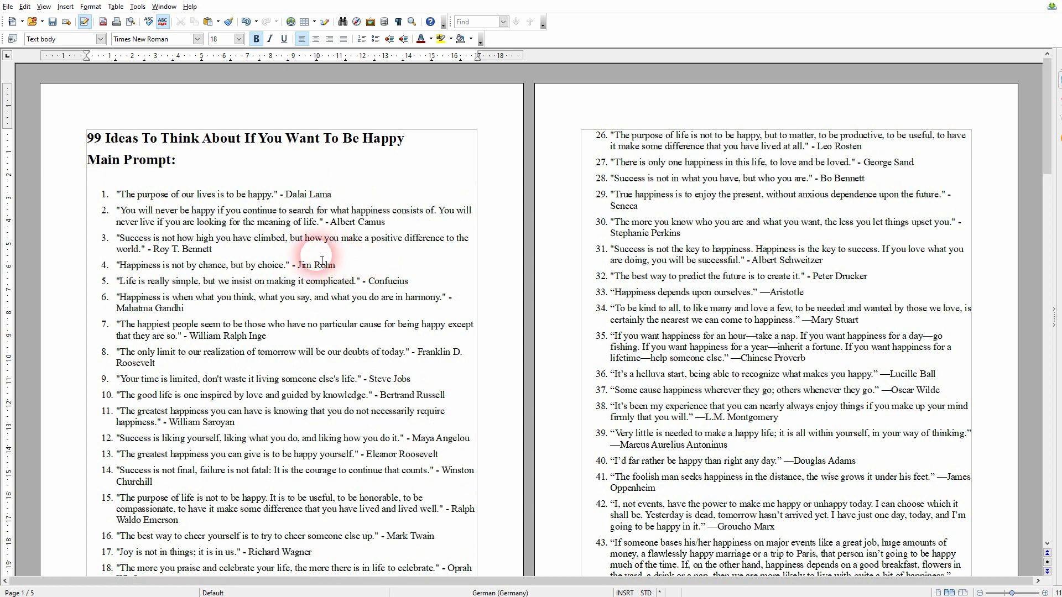
pyautogui.moveTo(218, 159); pyautogui.dragTo(77, 160)
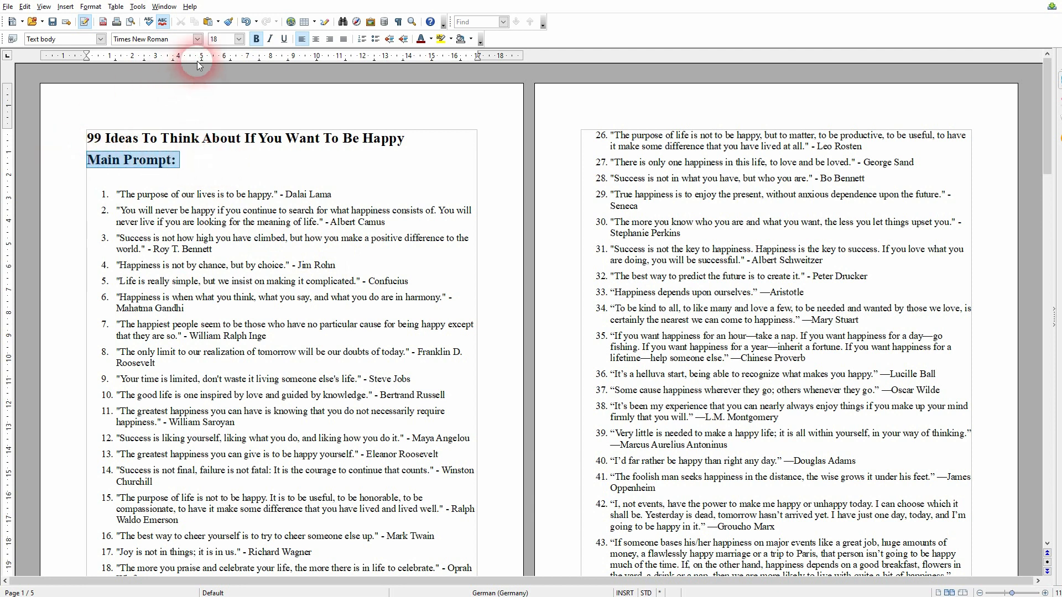
pyautogui.click(240, 39)
pyautogui.click(218, 83)
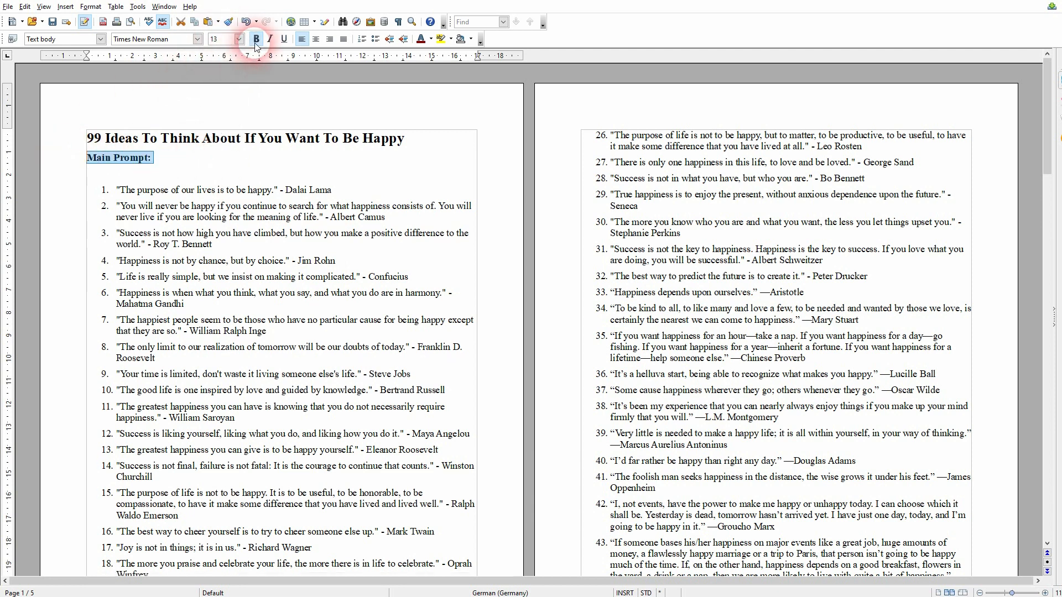
pyautogui.click(237, 178)
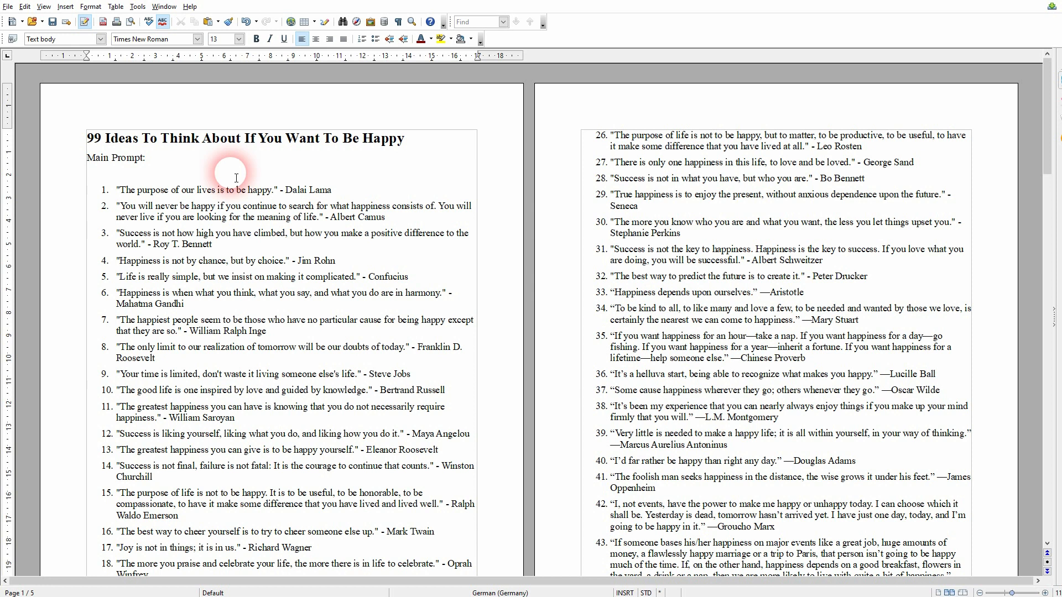
# Begin the main prompt with "Write an article about the following quote [insert quote]".
pyautogui.write('Write an article about the following quote')
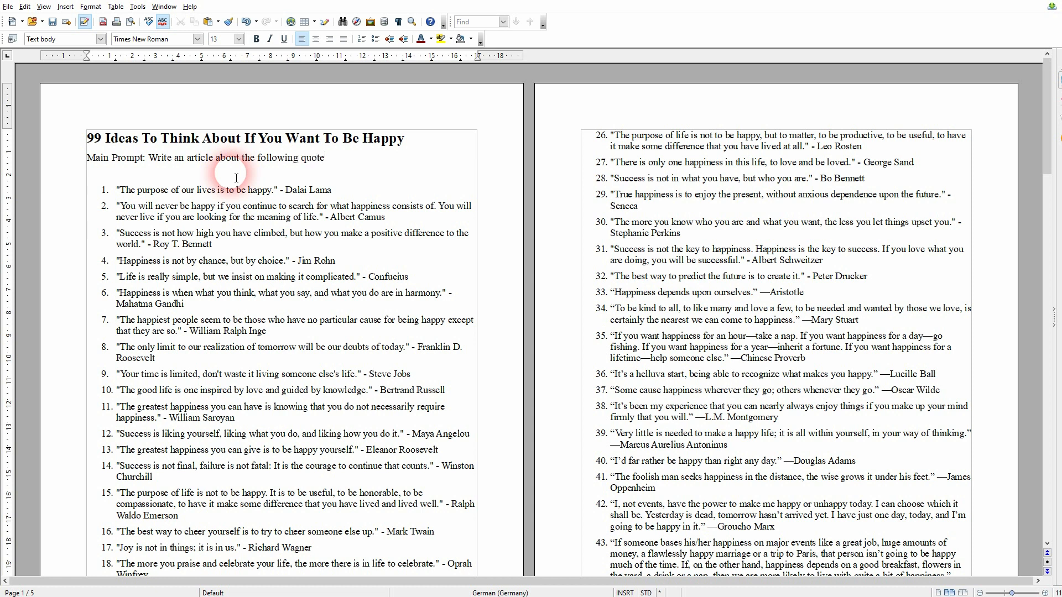
pyautogui.write(' []')
pyautogui.write('insert quote')
pyautogui.write('. It s')
pyautogui.write('hould be ')
pyautogui.write('readable a')
pyautogui.write('nd easy to udners')
pyautogui.write('tand')
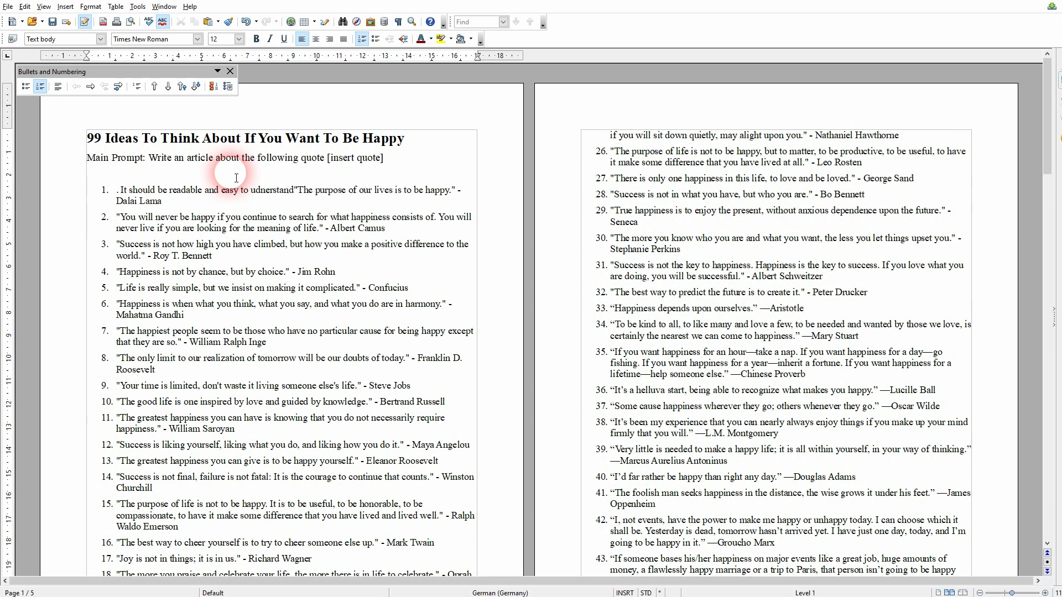
pyautogui.press('BackSpace')
pyautogui.press('BackSpace')
pyautogui.press('BackSpace')
pyautogui.press('BackSpace')
pyautogui.press('BackSpace')
pyautogui.press('BackSpace')
pyautogui.press('BackSpace')
pyautogui.press('BackSpace')
pyautogui.press('BackSpace')
pyautogui.press('BackSpace')
pyautogui.press('BackSpace')
pyautogui.press('BackSpace')
pyautogui.press('BackSpace')
pyautogui.press('BackSpace')
pyautogui.press('BackSpace')
pyautogui.press('BackSpace')
pyautogui.press('BackSpace')
pyautogui.press('BackSpace')
pyautogui.press('BackSpace')
pyautogui.press('BackSpace')
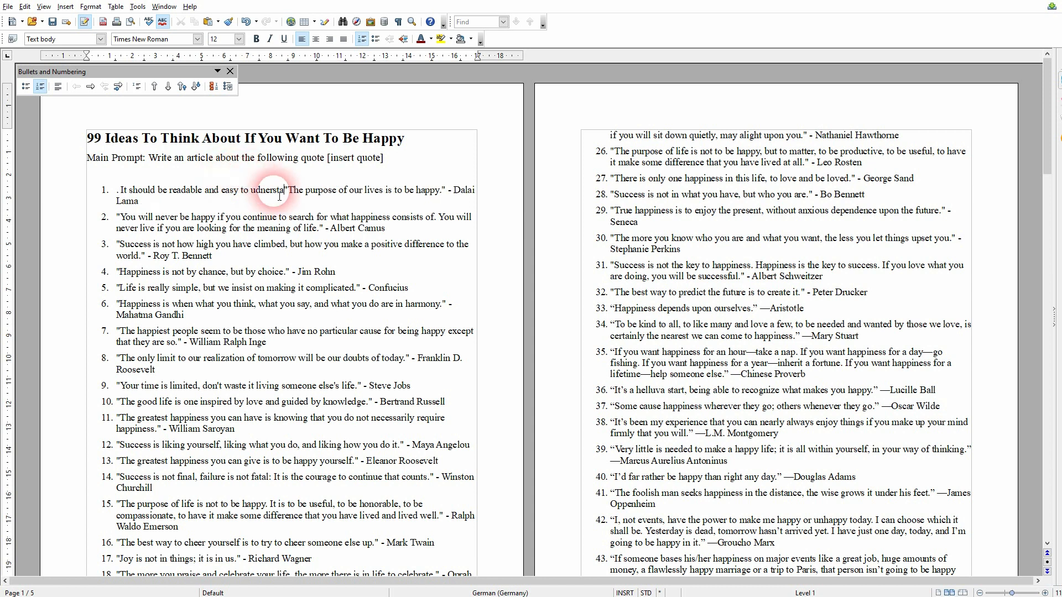
pyautogui.press('BackSpace')
pyautogui.press('BackSpace')
pyautogui.press('BackSpace')
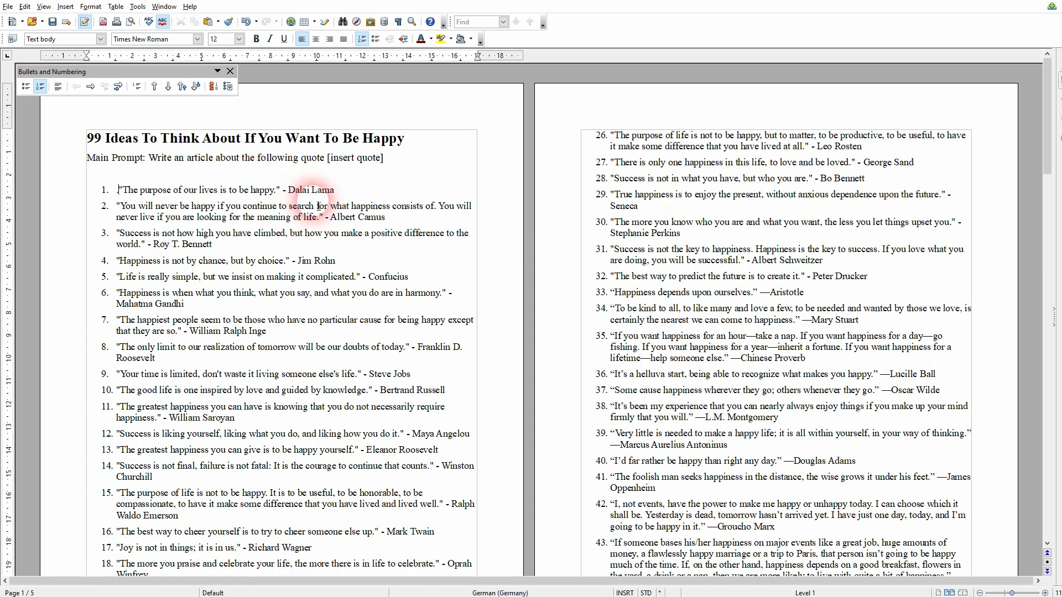
# Continue the main prompt after "[insert quote]" with ". It should be readable and easy to understand. Focus".
pyautogui.click(418, 163)
pyautogui.write('.')
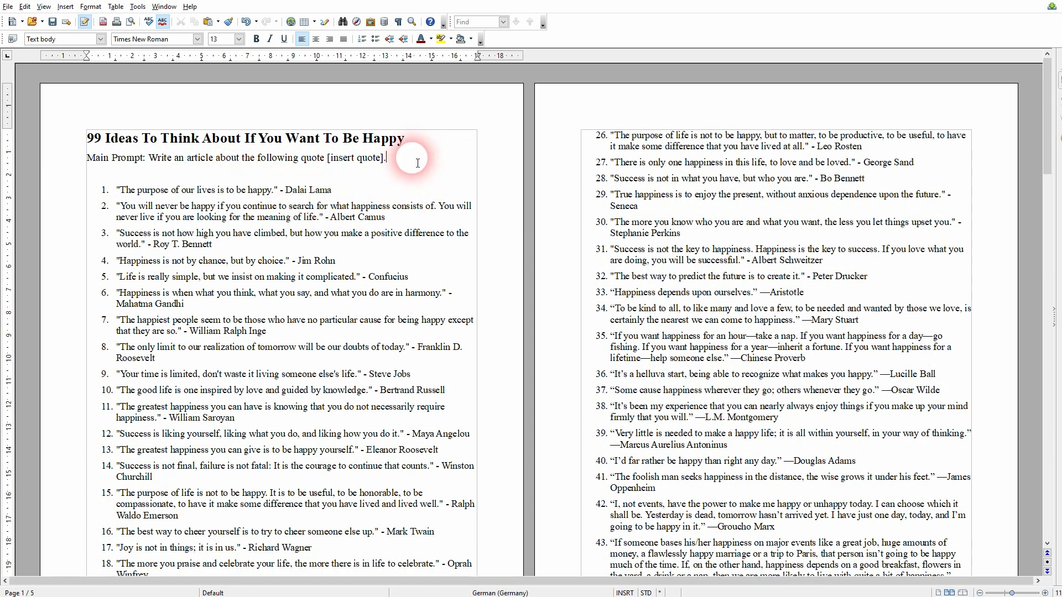
pyautogui.write(' It should be readable and easy ')
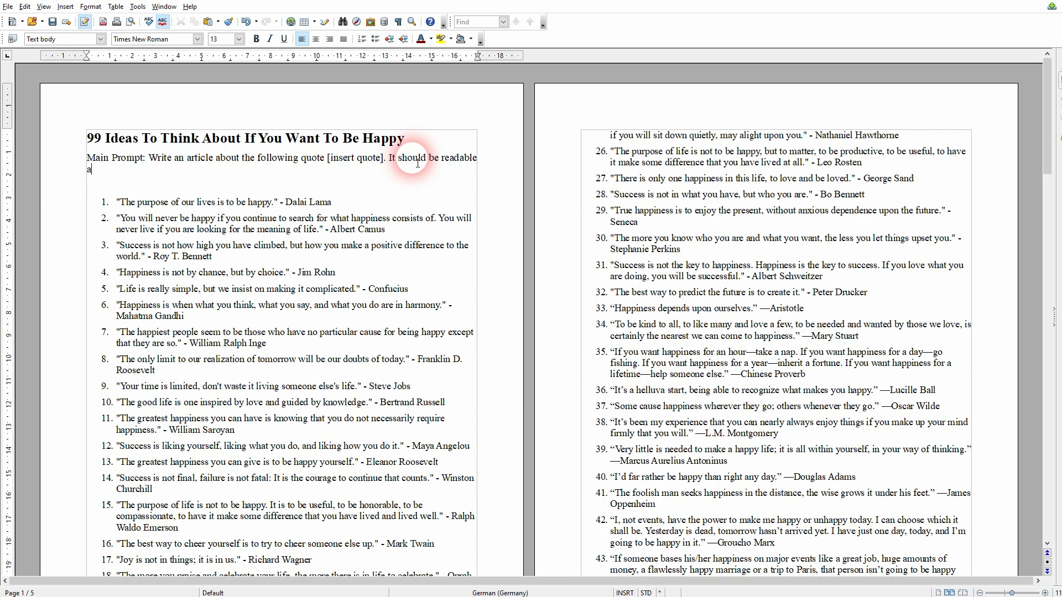
pyautogui.write('to understand. Focus')
# Complete the sentence as "Focus on giving the reader actionable advice on how to use the quote to improve his life.".
pyautogui.write('ing the reader actionable ad')
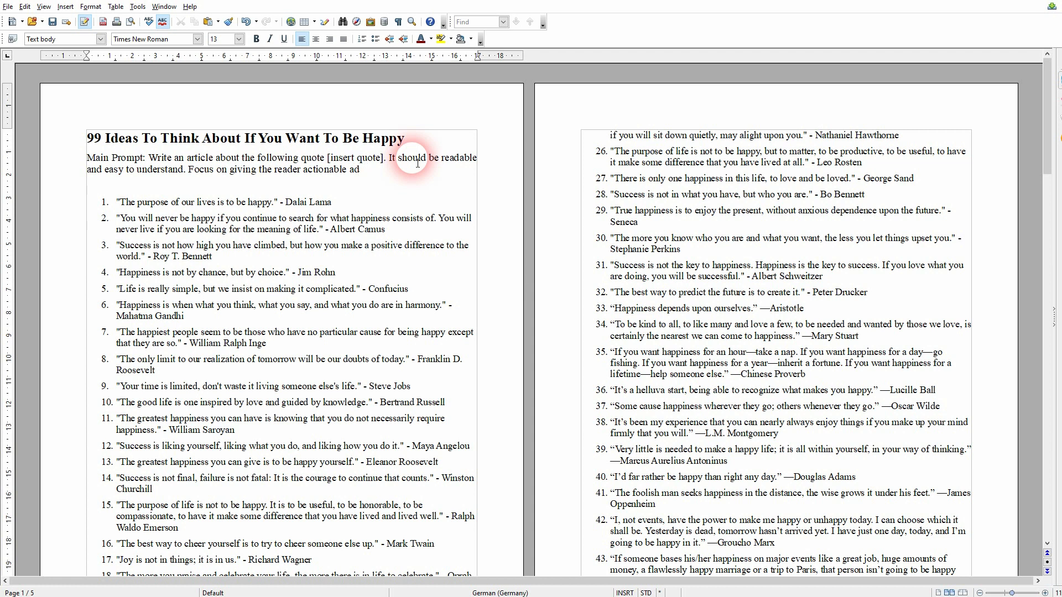
pyautogui.write('vice on how')
pyautogui.write(' to use the quote')
pyautogui.write(' to')
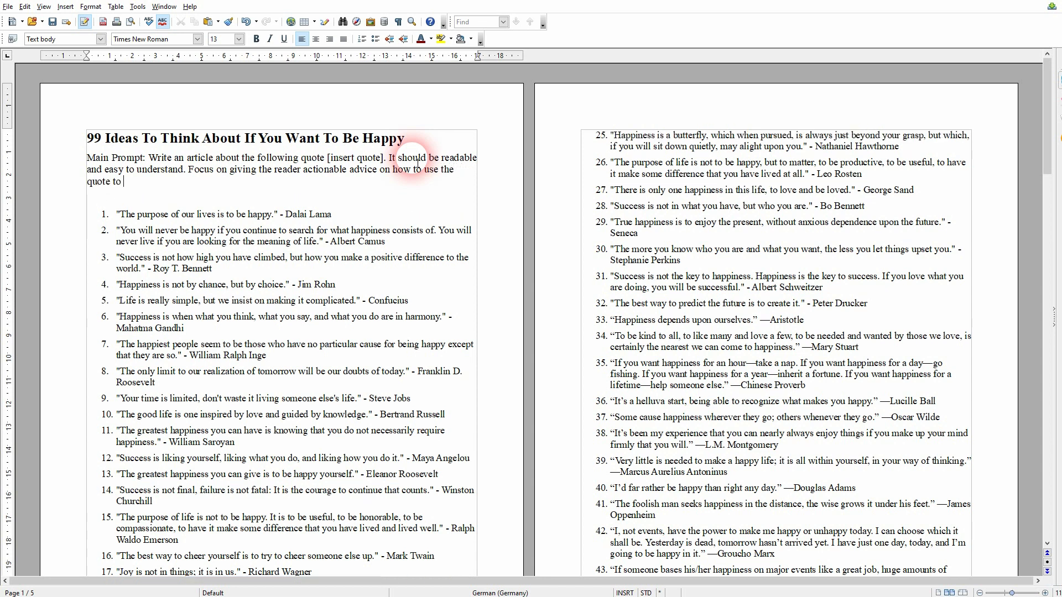
pyautogui.write(' improve his life. The goal is the give')
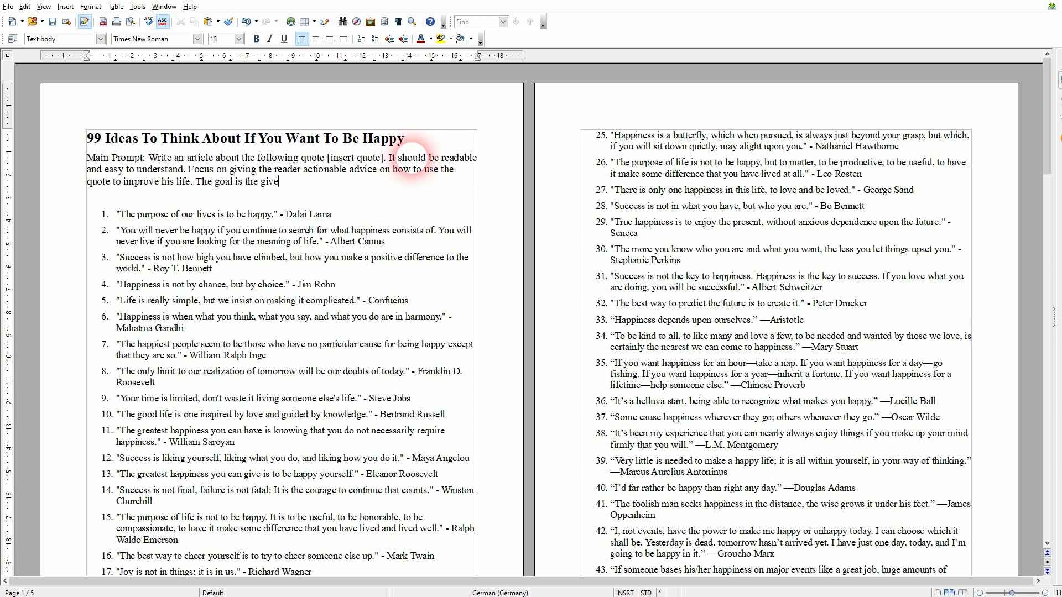
# Complete the next prompt sentence as "The goal is the give the reader tips on how to live happier and more fulfilled.".
pyautogui.write(' the reader tips on how to live happier')
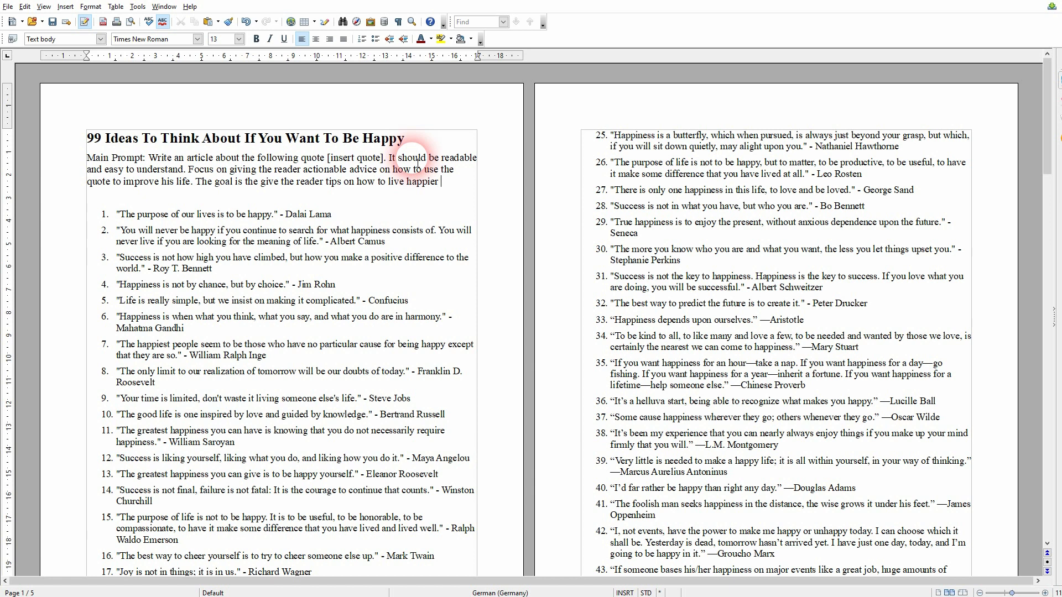
pyautogui.write(' and more fu')
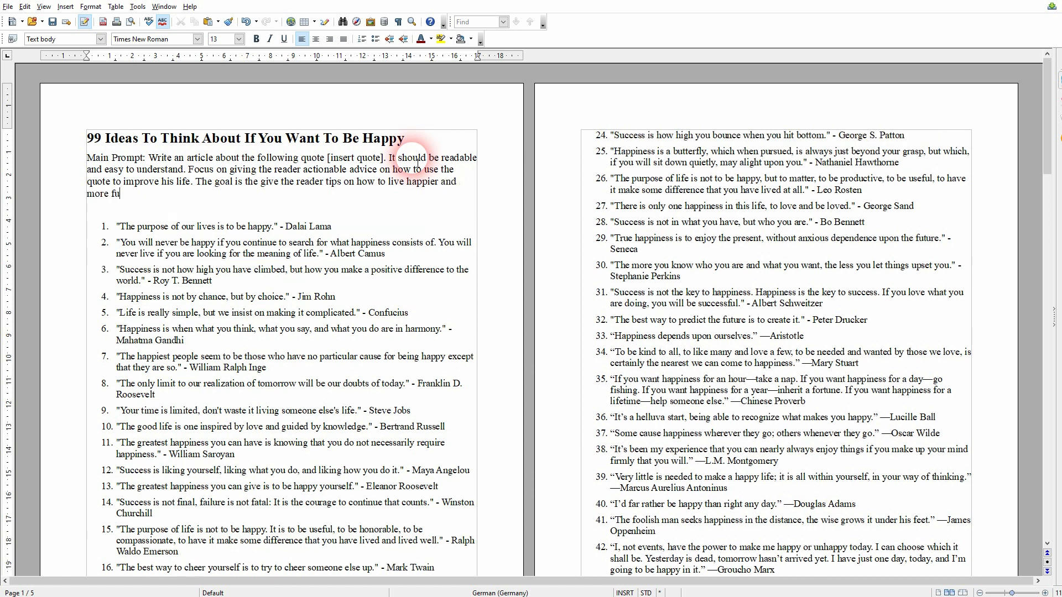
pyautogui.write('lfilled. Add bullet points')
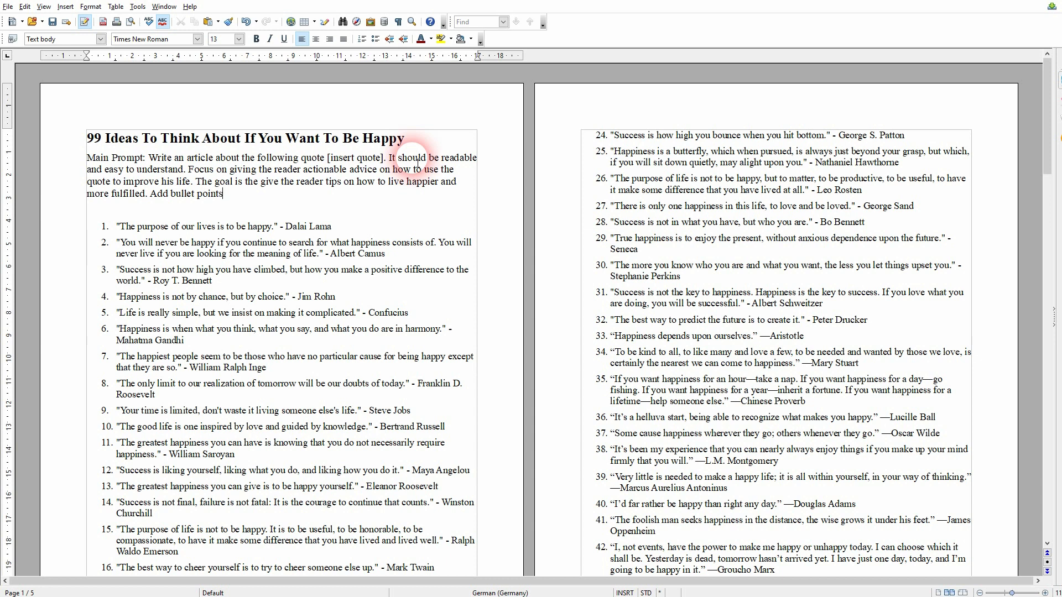
# Complete the formatting instruction as "Add bullet points, subheadings and other formatting elements if appropriate.".
pyautogui.write(', subheadings and other formatting el')
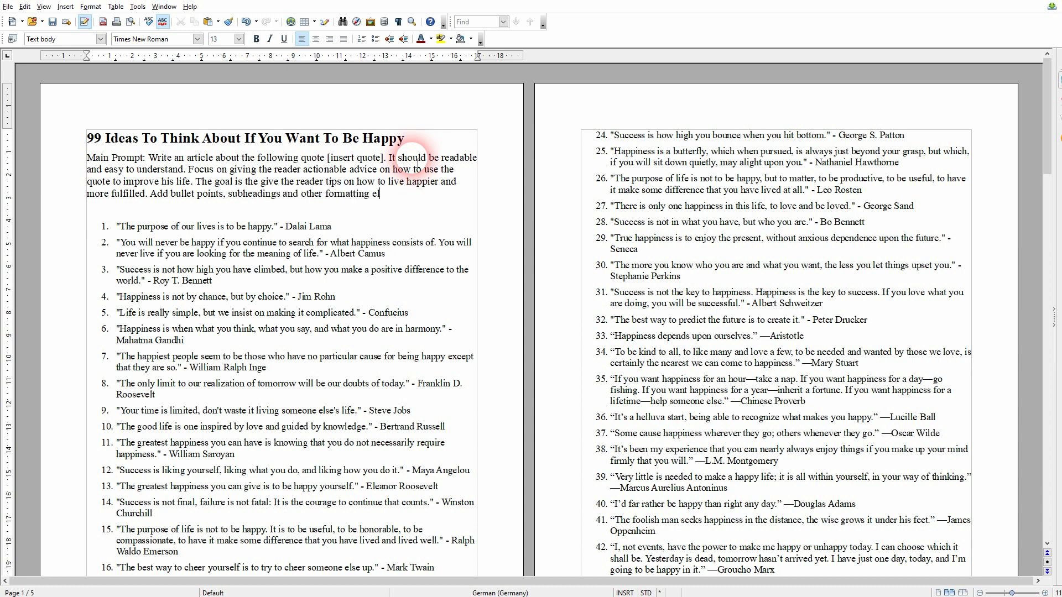
pyautogui.write('ements when appr')
pyautogui.press('BackSpace')
pyautogui.press('BackSpace')
pyautogui.press('BackSpace')
pyautogui.press('BackSpace')
pyautogui.press('BackSpace')
pyautogui.press('BackSpace')
pyautogui.press('BackSpace')
pyautogui.press('BackSpace')
pyautogui.press('BackSpace')
pyautogui.write('if appropriate.')
# End the main prompt with the length instruction "Try to write 1.000 words.".
pyautogui.press('Return')
pyautogui.write('T')
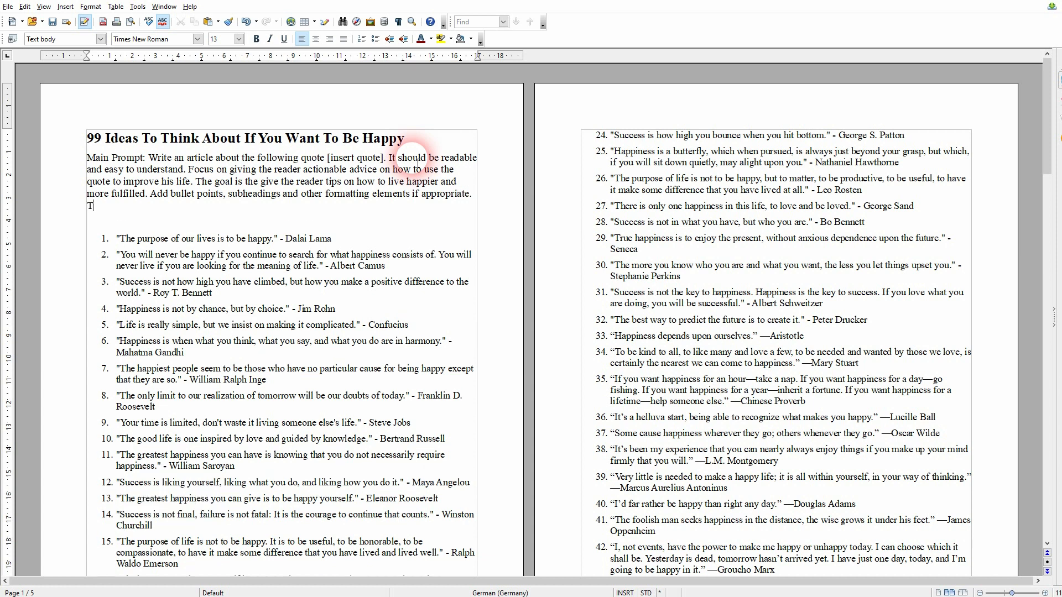
pyautogui.write('ry to write ')
pyautogui.write('1.000 word')
pyautogui.write('s abo')
pyautogui.press('BackSpace')
pyautogui.press('BackSpace')
pyautogui.press('BackSpace')
pyautogui.press('BackSpace')
pyautogui.click(207, 213)
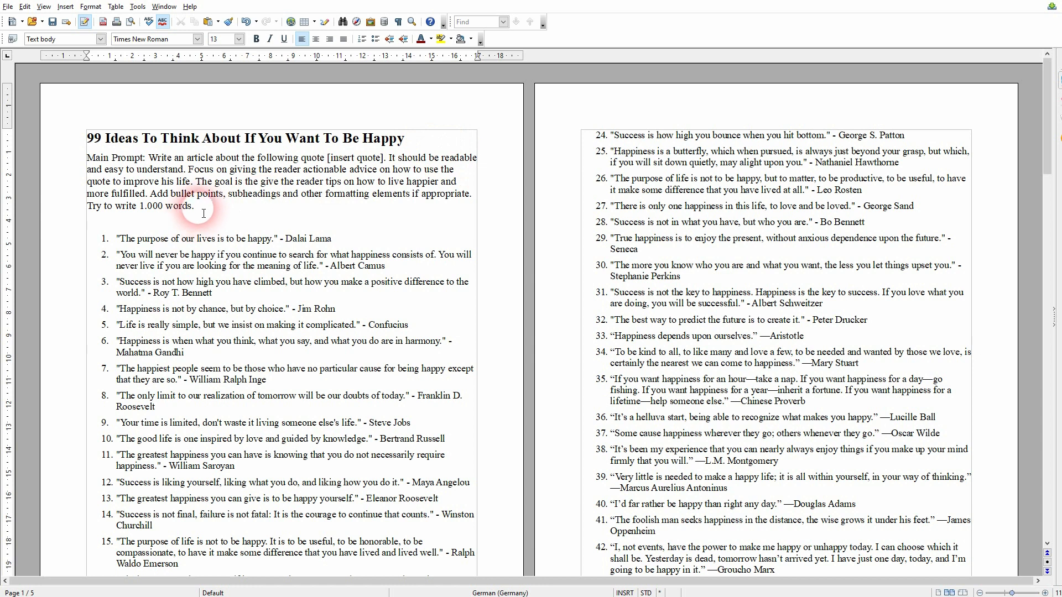
# Copy the main prompt text, without its "Main Prompt:" label, and paste it into a new ChatGPT message.
pyautogui.moveTo(206, 213); pyautogui.dragTo(148, 159)
pyautogui.hotkey('ctrl', 'c')
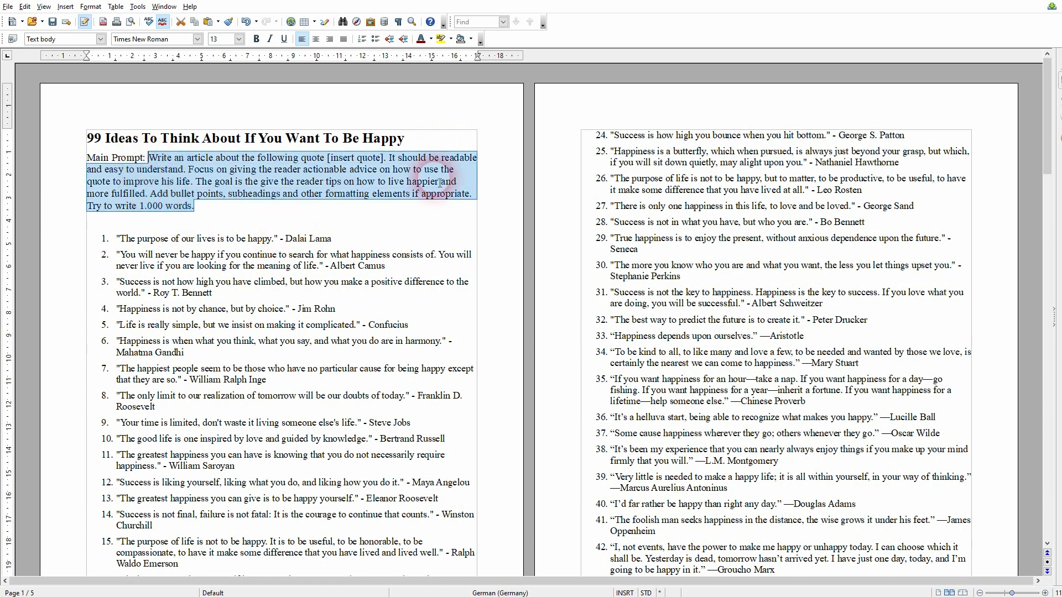
pyautogui.hotkey('alt', 'Tab')
pyautogui.click(536, 548)
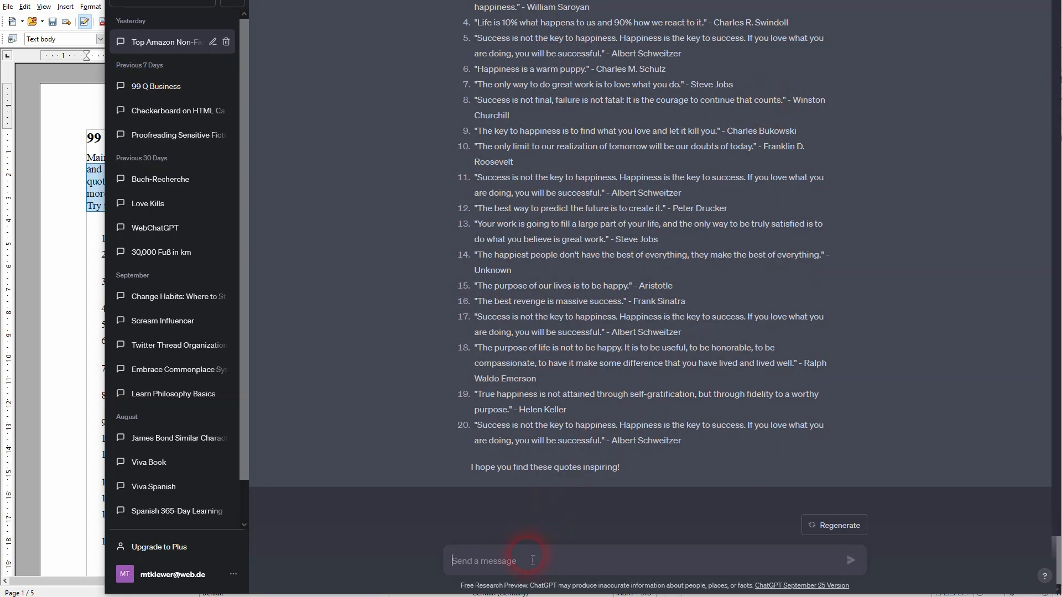
pyautogui.hotkey('ctrl', 'v')
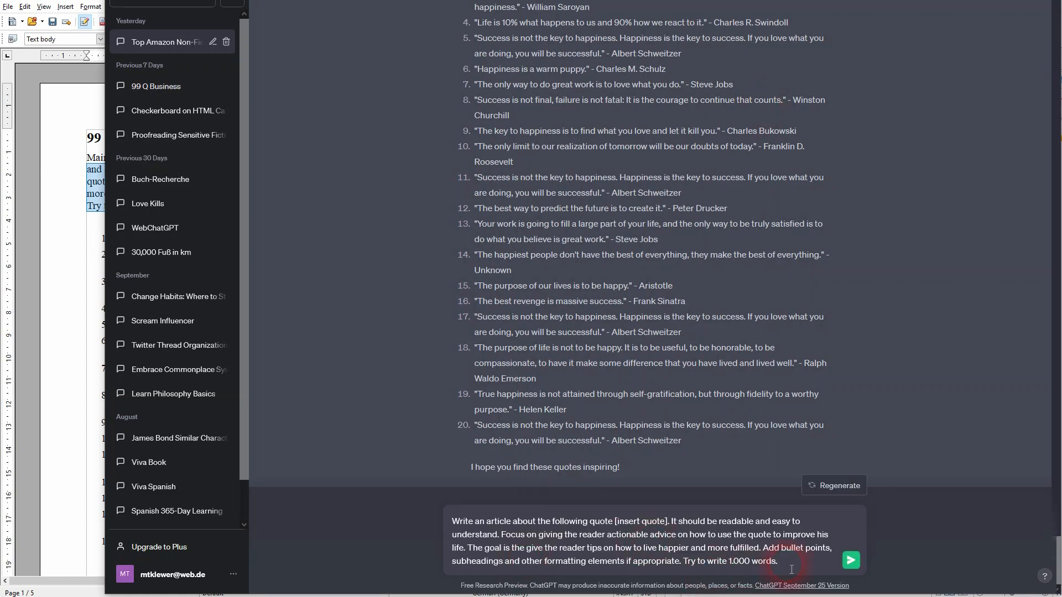
# Copy the first quote, "The purpose of our lives is to be happy." - Dalai Lama, from the document and return to ChatGPT.
pyautogui.click(52, 131)
pyautogui.moveTo(348, 239); pyautogui.dragTo(115, 239)
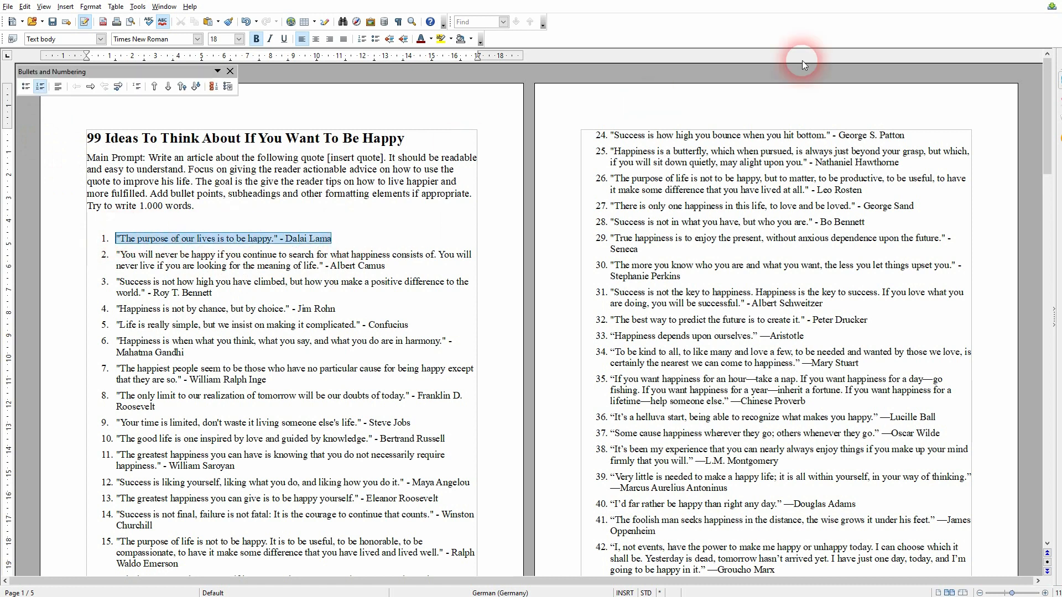
pyautogui.click(887, 2)
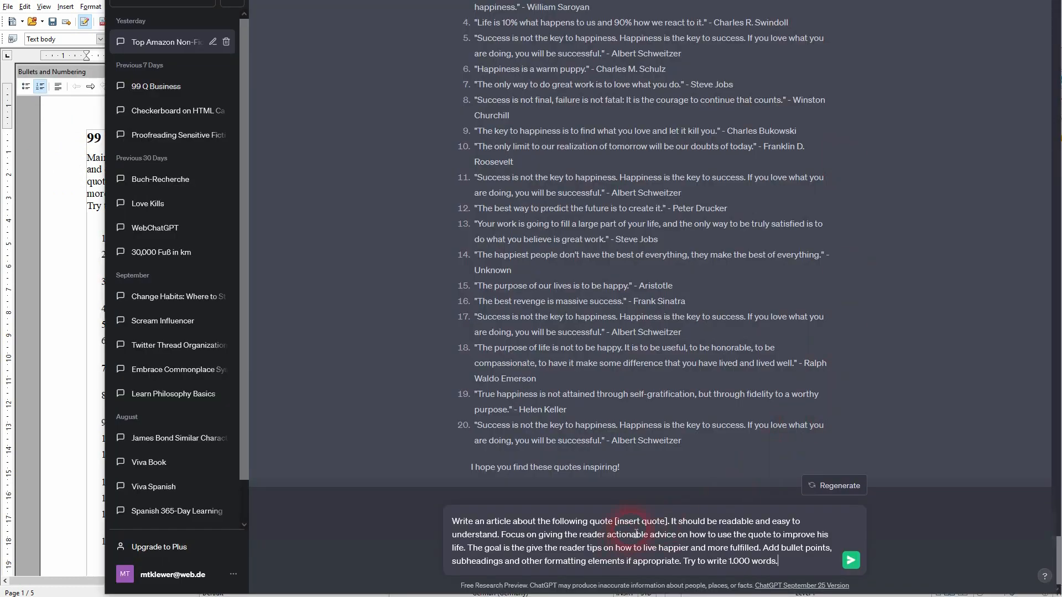
# Remove the "[insert quote]" placeholder from the message so its opening reads "Write an article about the following quote:".
pyautogui.press('BackSpace')
pyautogui.press('BackSpace')
pyautogui.press('BackSpace')
pyautogui.press('BackSpace')
pyautogui.press('BackSpace')
pyautogui.press('BackSpace')
pyautogui.press('BackSpace')
pyautogui.press('BackSpace')
pyautogui.press('BackSpace')
pyautogui.press('BackSpace')
pyautogui.press('BackSpace')
pyautogui.press('BackSpace')
pyautogui.press('BackSpace')
pyautogui.press('BackSpace')
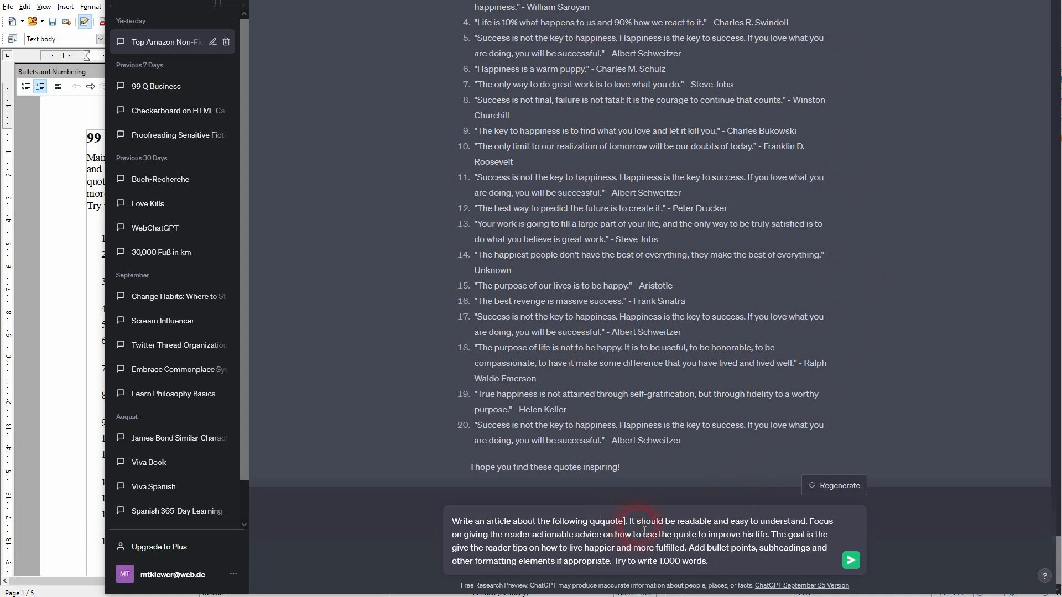
pyautogui.press('Delete')
pyautogui.press('Delete')
pyautogui.press('Delete')
pyautogui.press('Delete')
pyautogui.press('Delete')
pyautogui.press('Delete')
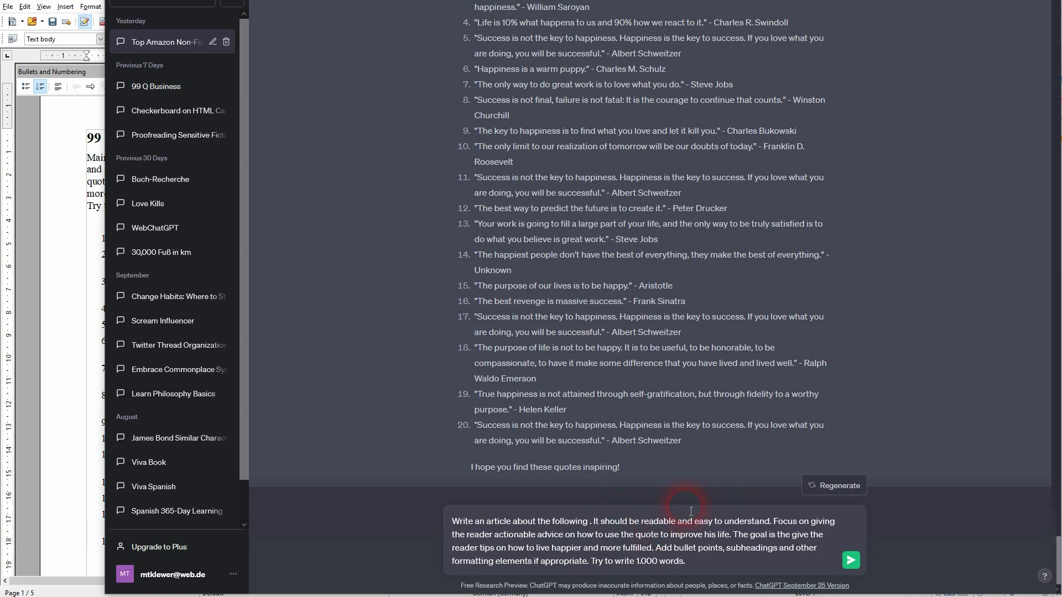
pyautogui.write('quote:')
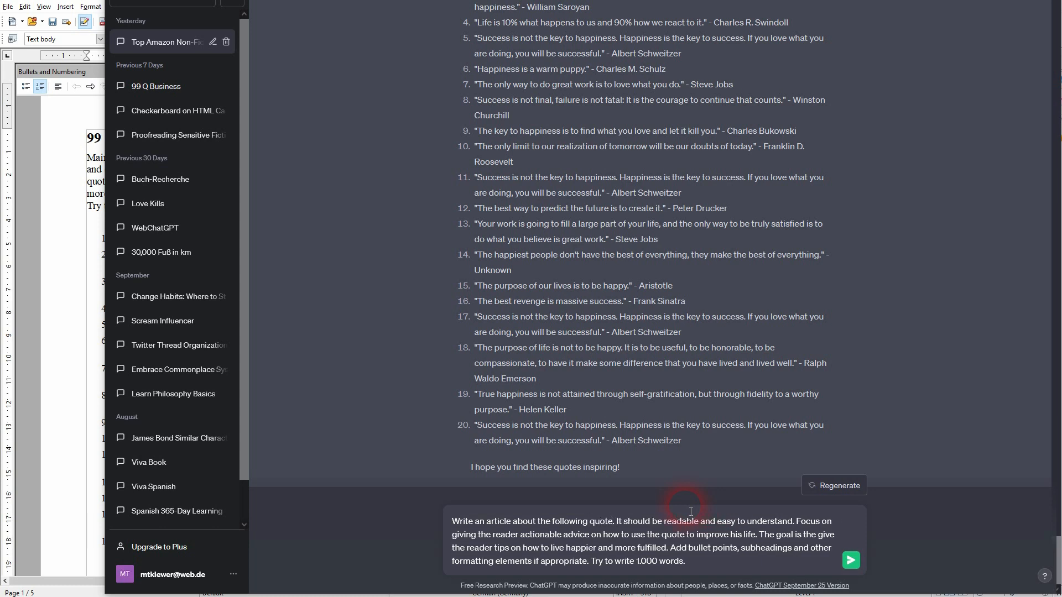
# Insert the copied Dalai Lama quote after "quote:", remove its "1." list number, and send the prompt.
pyautogui.write('1. "The purpose of our lives is to be happy." - Dalai Lama')
pyautogui.click(637, 521)
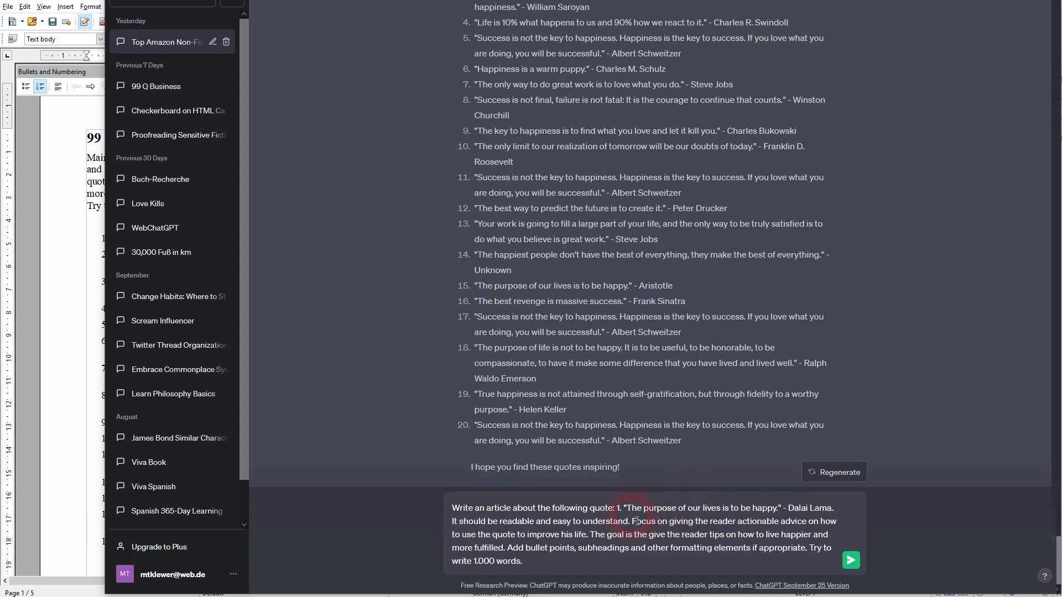
pyautogui.click(622, 508)
pyautogui.press('BackSpace')
pyautogui.press('BackSpace')
pyautogui.press('BackSpace')
pyautogui.click(656, 526)
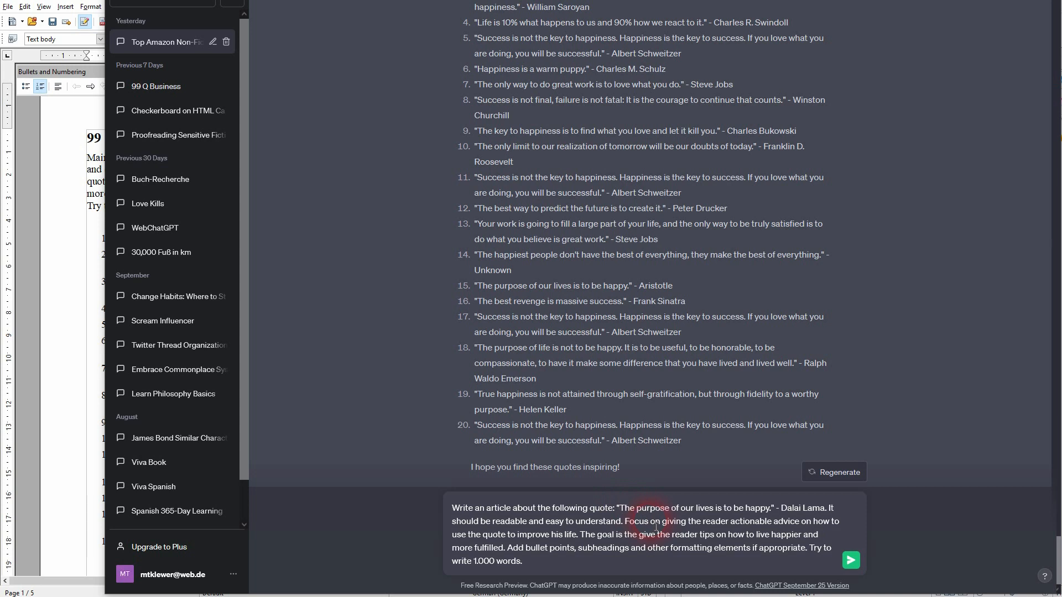
pyautogui.click(855, 564)
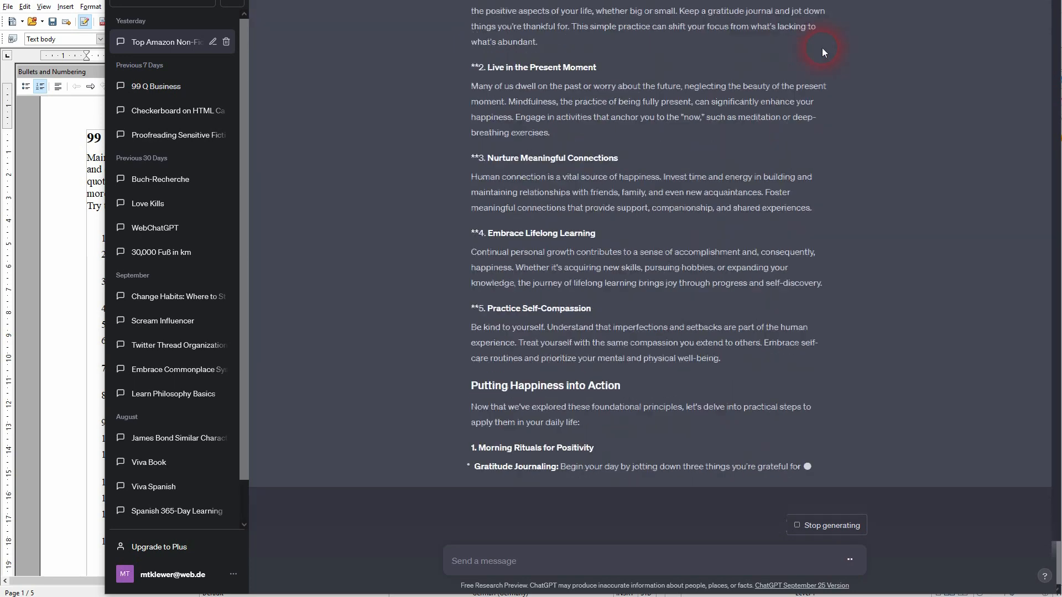
# Copy the generated article without its title line and paste it a few blank lines below quote 99 in the document.
pyautogui.moveTo(680, 467); pyautogui.dragTo(467, 218)
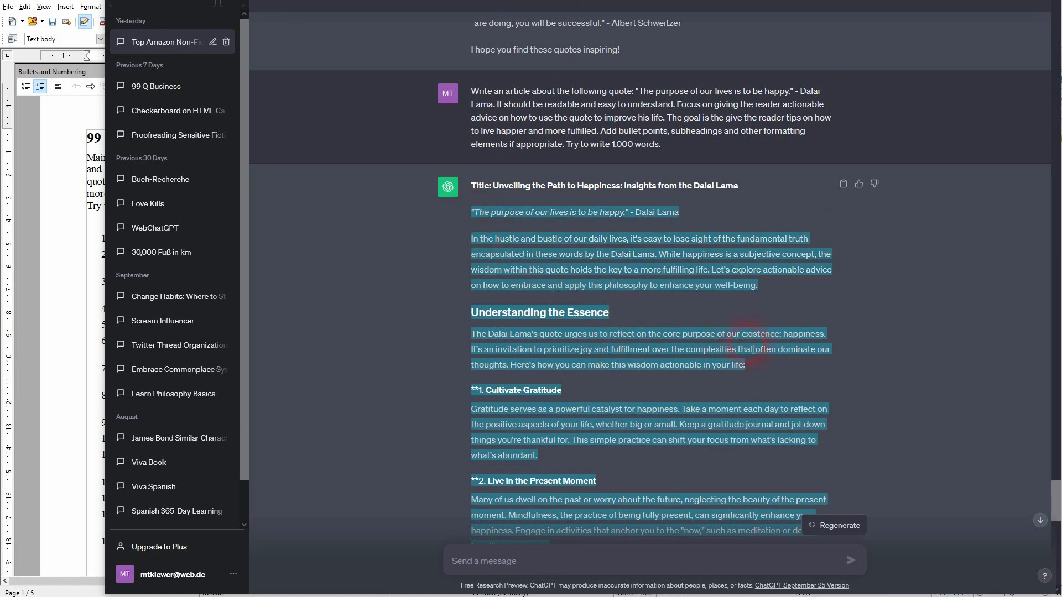
pyautogui.click(67, 194)
pyautogui.moveTo(1047, 73); pyautogui.dragTo(1047, 396)
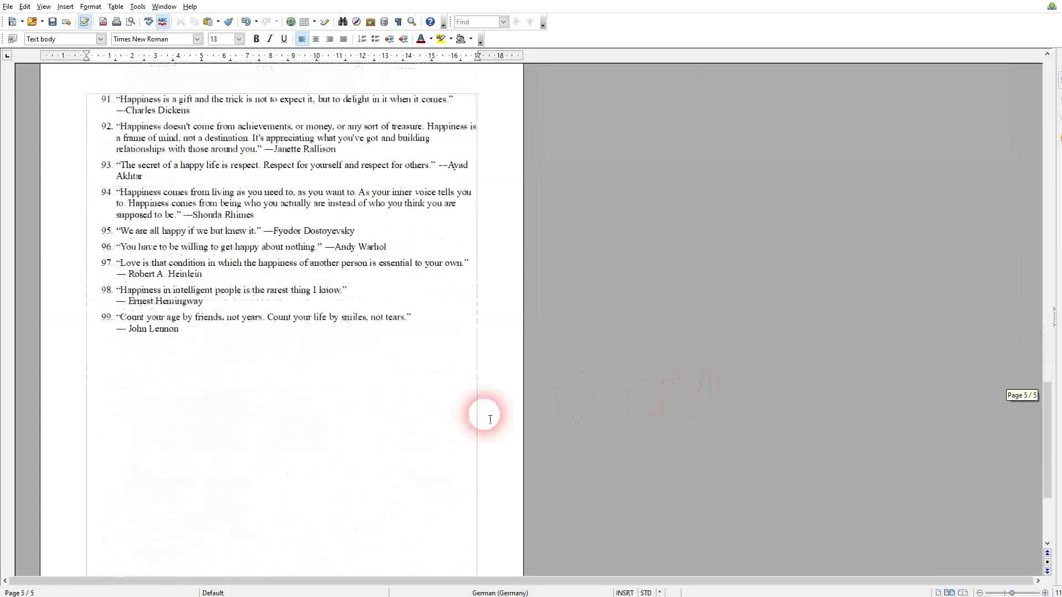
pyautogui.click(334, 454)
pyautogui.press('Return')
pyautogui.press('Return')
pyautogui.press('Return')
pyautogui.press('Return')
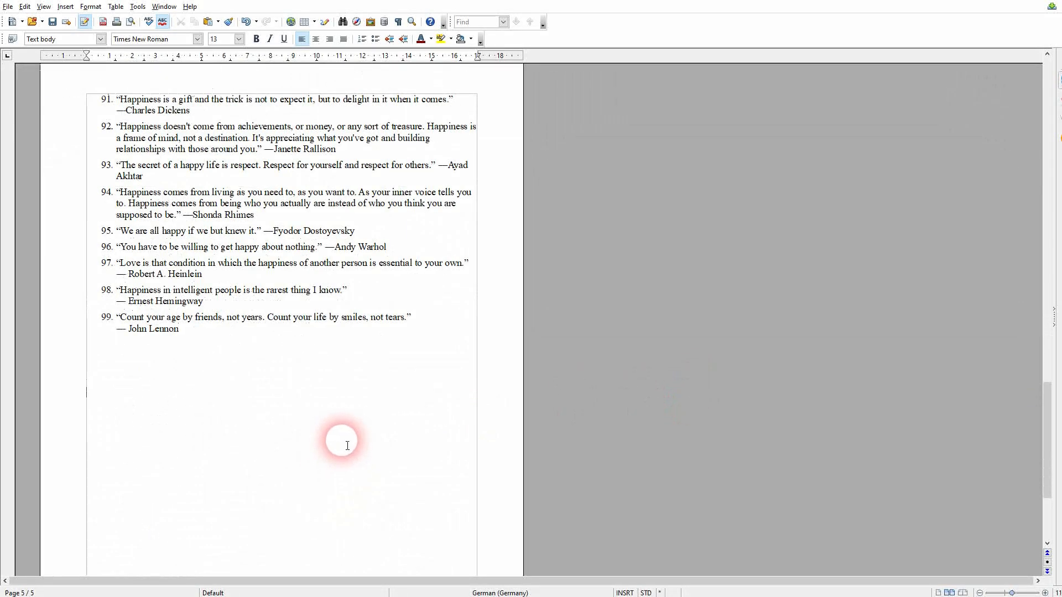
pyautogui.hotkey('ctrl', 'v')
# Apply the Heading 1 style to the Dalai Lama quote line that opens the pasted article.
pyautogui.scroll(15, 519, 396)
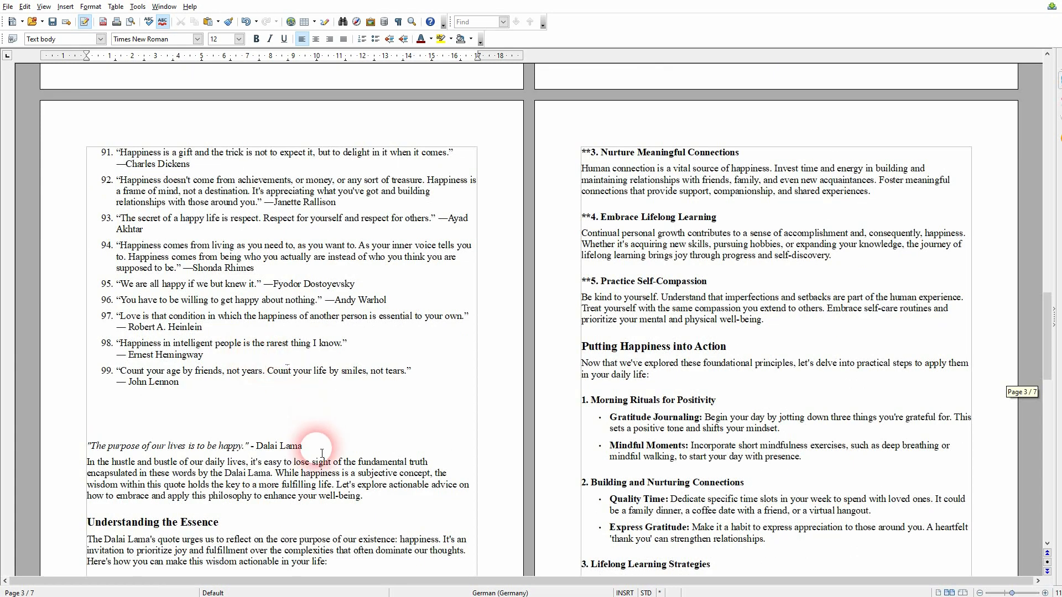
pyautogui.moveTo(307, 446); pyautogui.dragTo(86, 446)
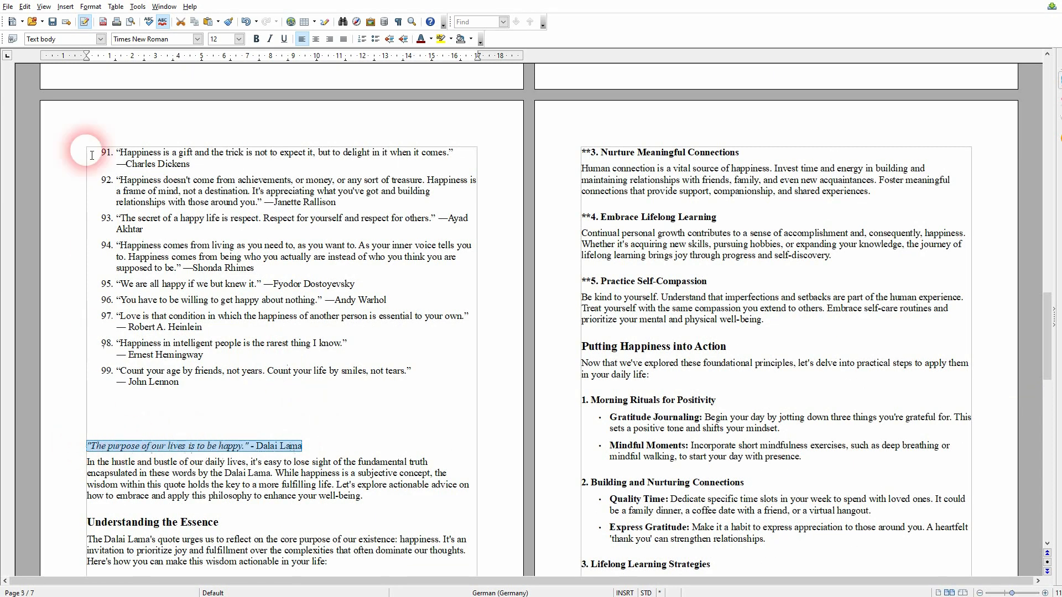
pyautogui.click(101, 39)
pyautogui.click(78, 69)
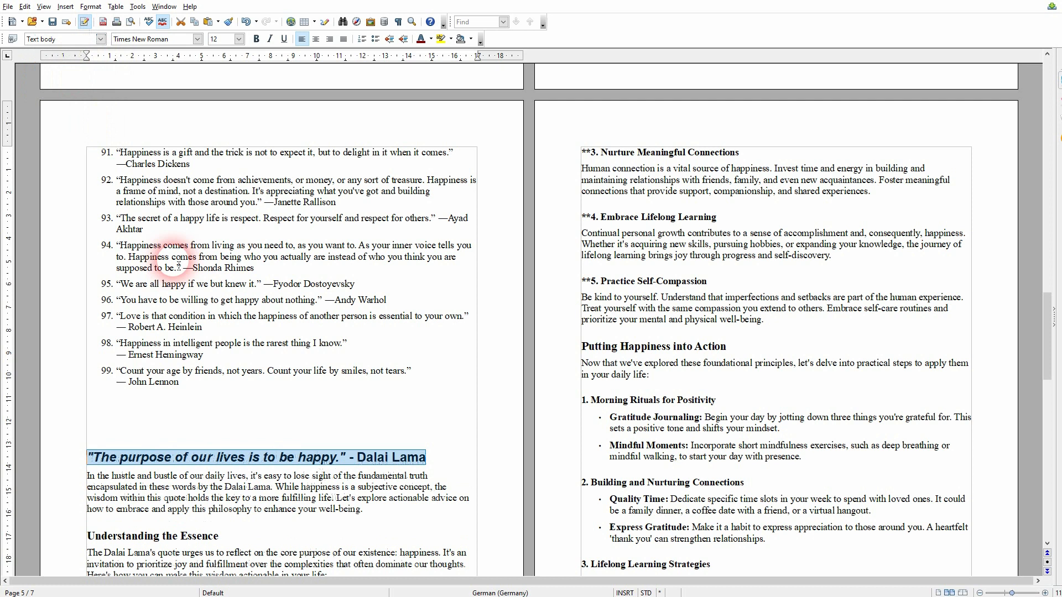
pyautogui.click(290, 486)
# Insert a page break before the Dalai Lama heading so the article starts on a new page.
pyautogui.scroll(-7, 155, 377)
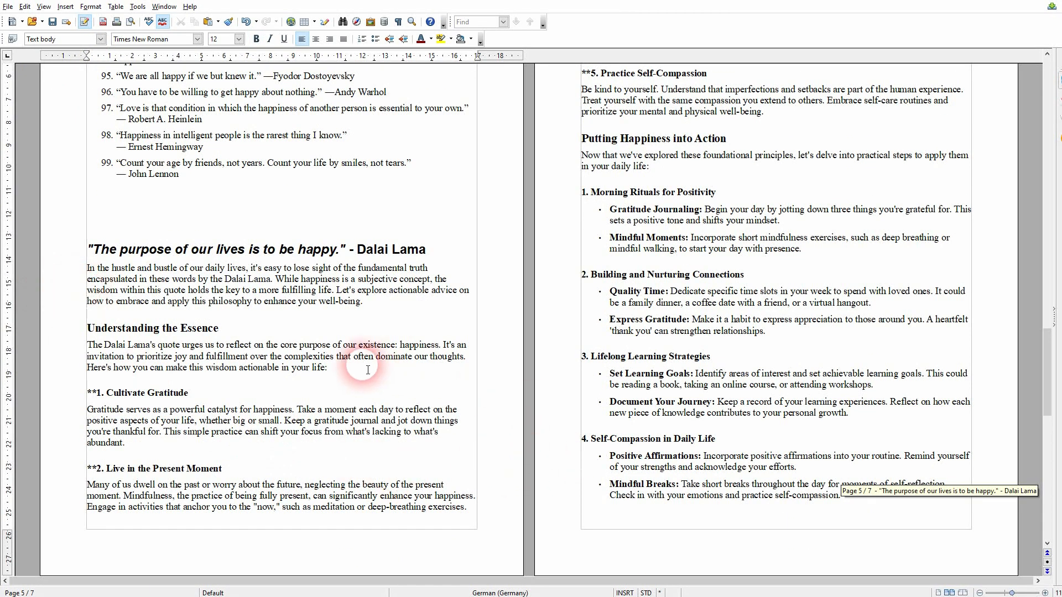
pyautogui.click(87, 250)
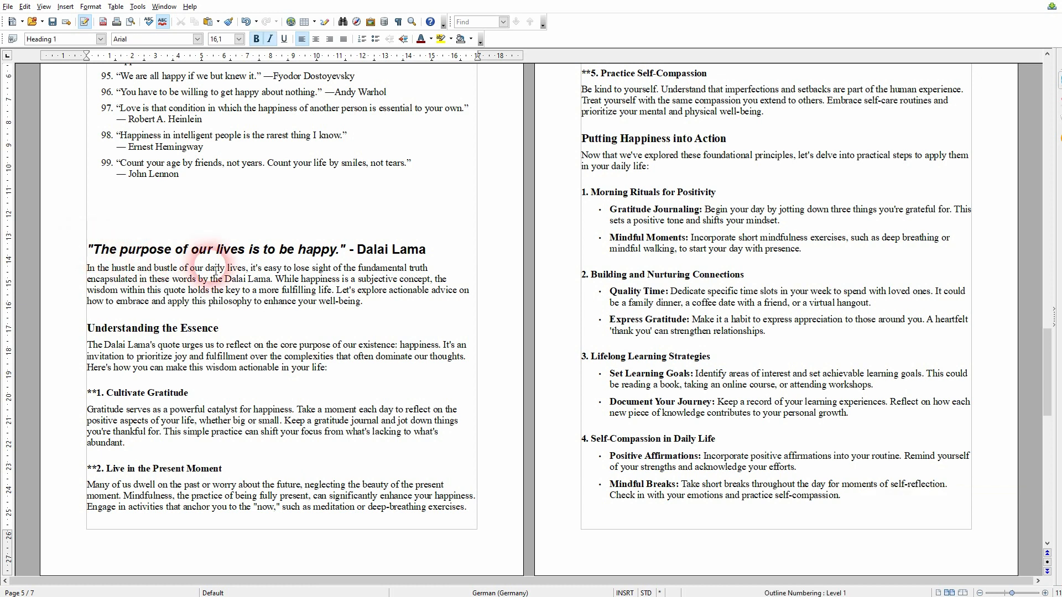
pyautogui.click(256, 250)
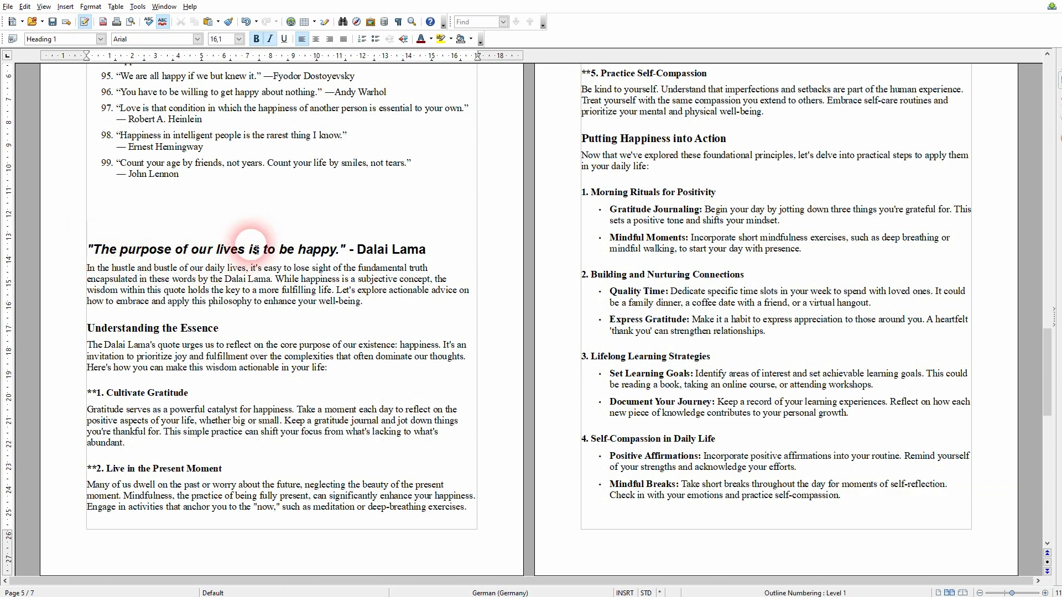
pyautogui.click(66, 7)
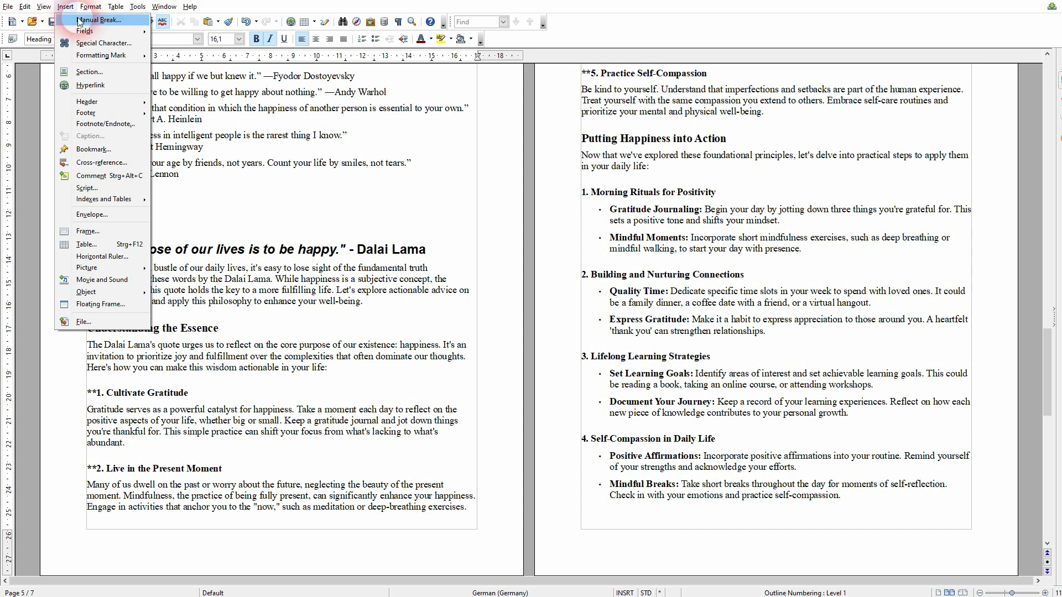
pyautogui.click(86, 21)
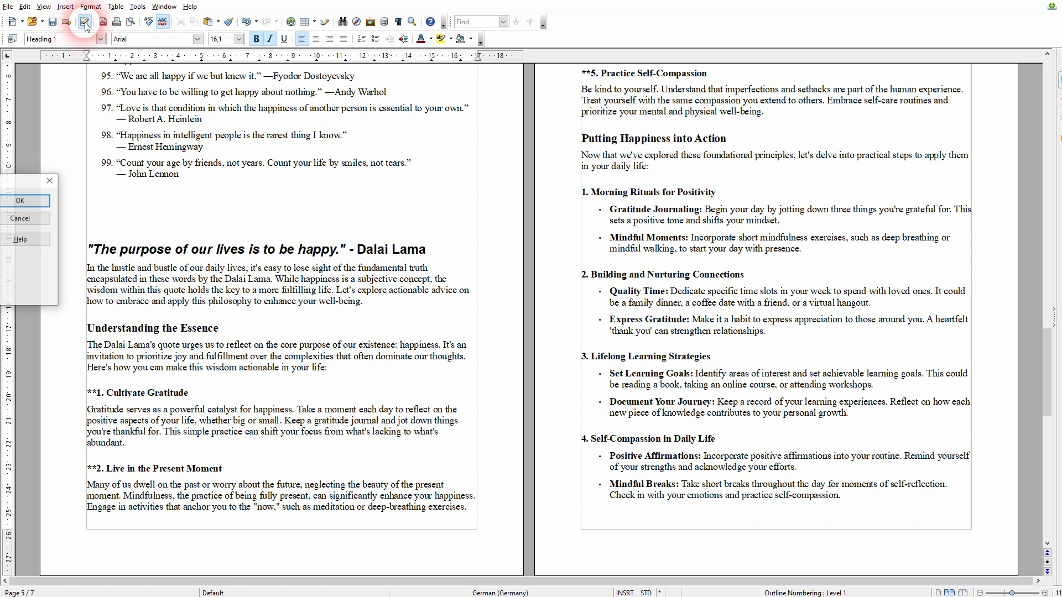
pyautogui.moveTo(1, 181); pyautogui.dragTo(551, 168)
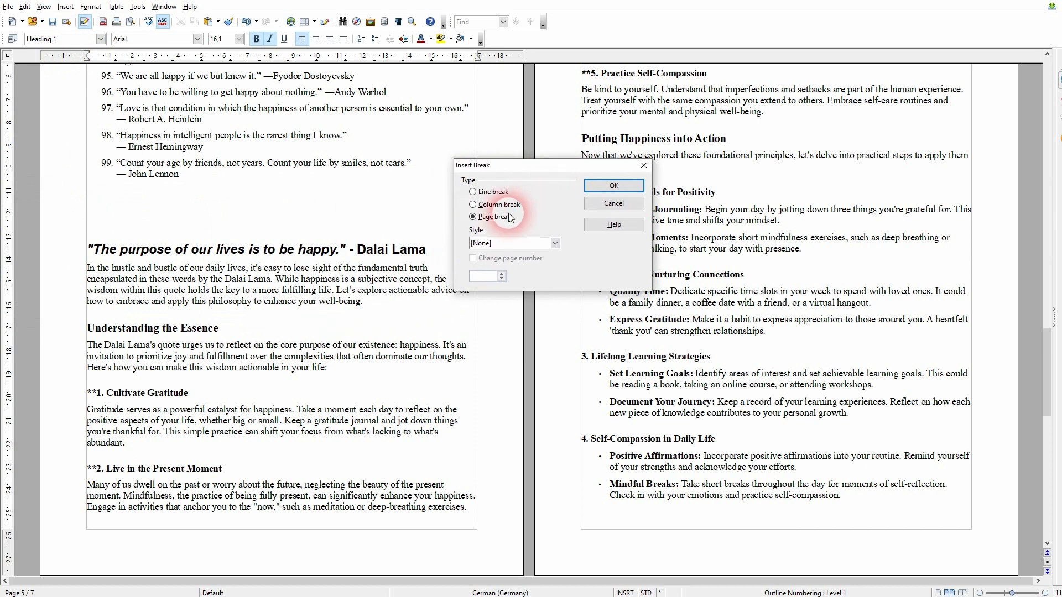
pyautogui.click(617, 187)
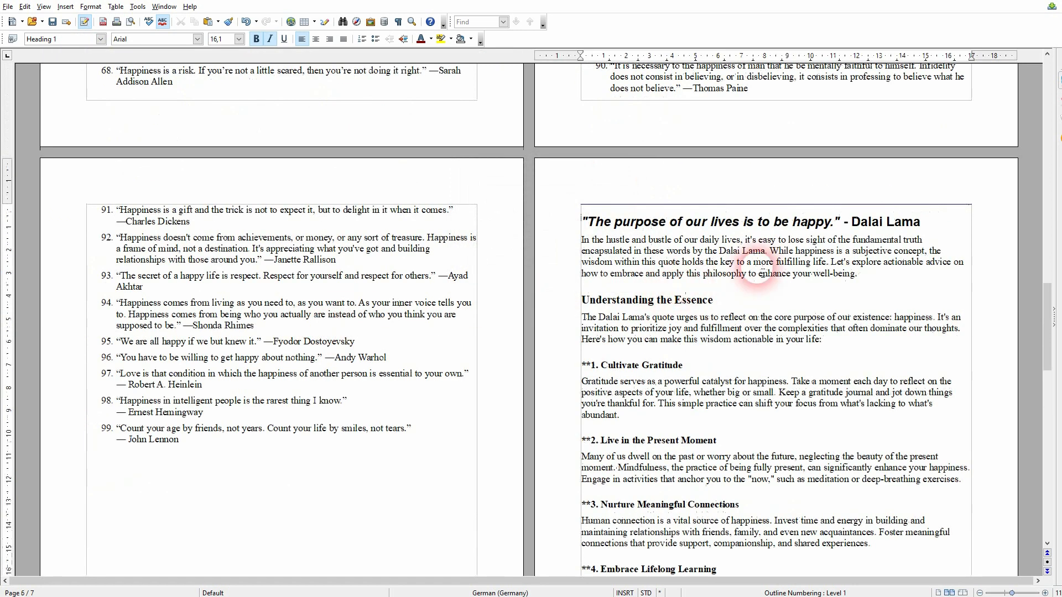
# Check the word count of the whole article, from its heading to the final paragraph.
pyautogui.click(589, 236)
pyautogui.moveTo(582, 222); pyautogui.dragTo(628, 590)
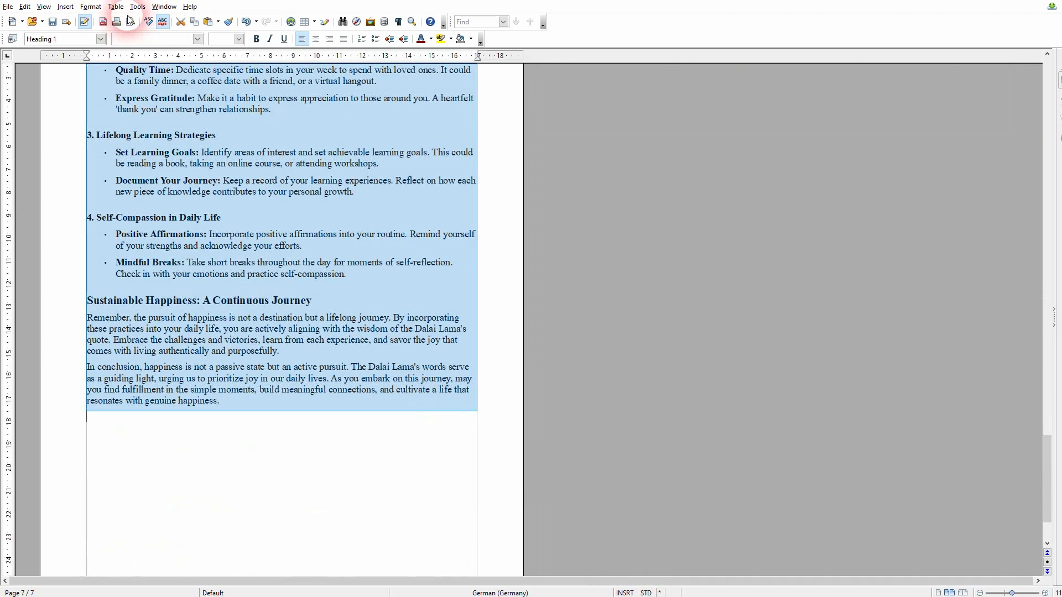
pyautogui.click(162, 7)
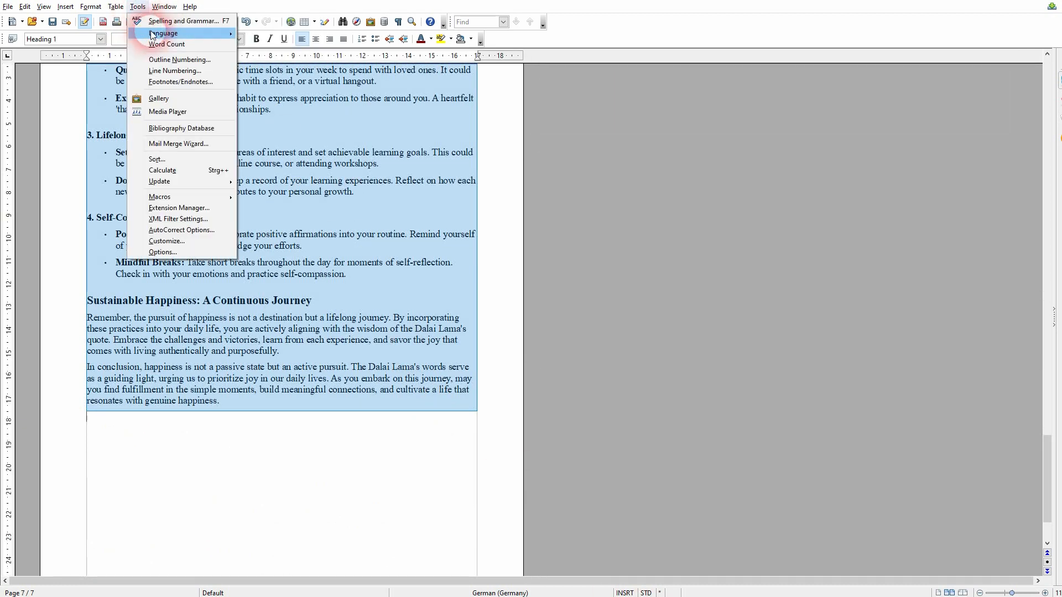
pyautogui.click(160, 46)
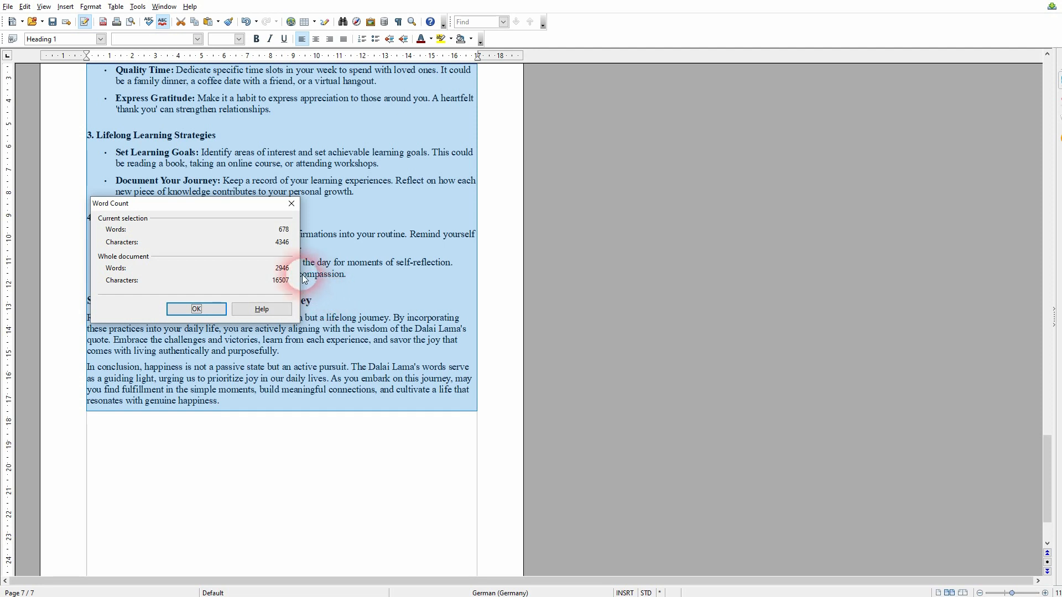
pyautogui.click(289, 205)
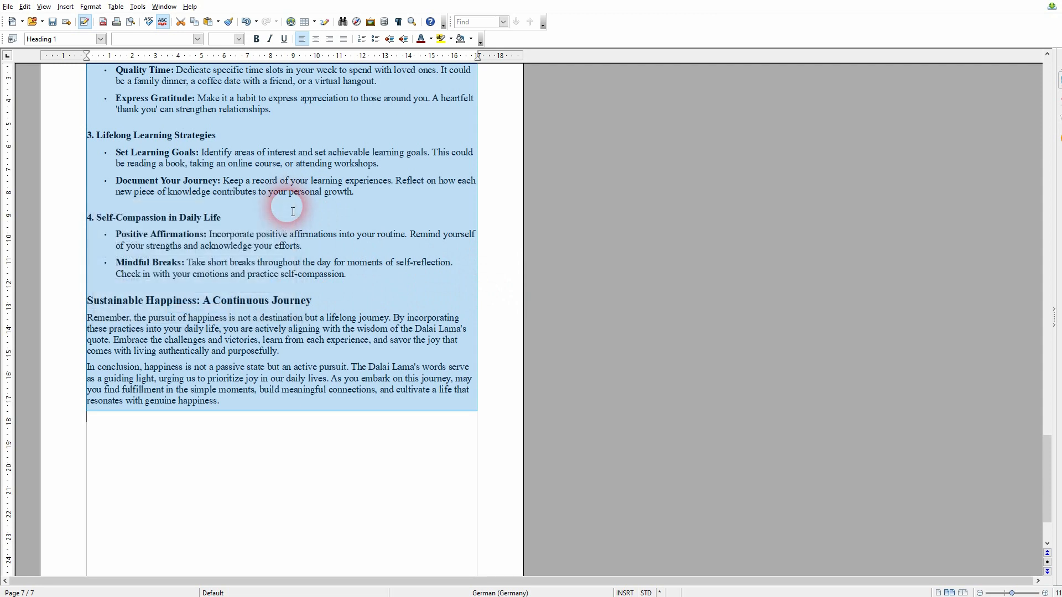
pyautogui.click(351, 266)
# Copy the main prompt from the document's first page again and paste it into a new ChatGPT message.
pyautogui.scroll(15, 387, 295)
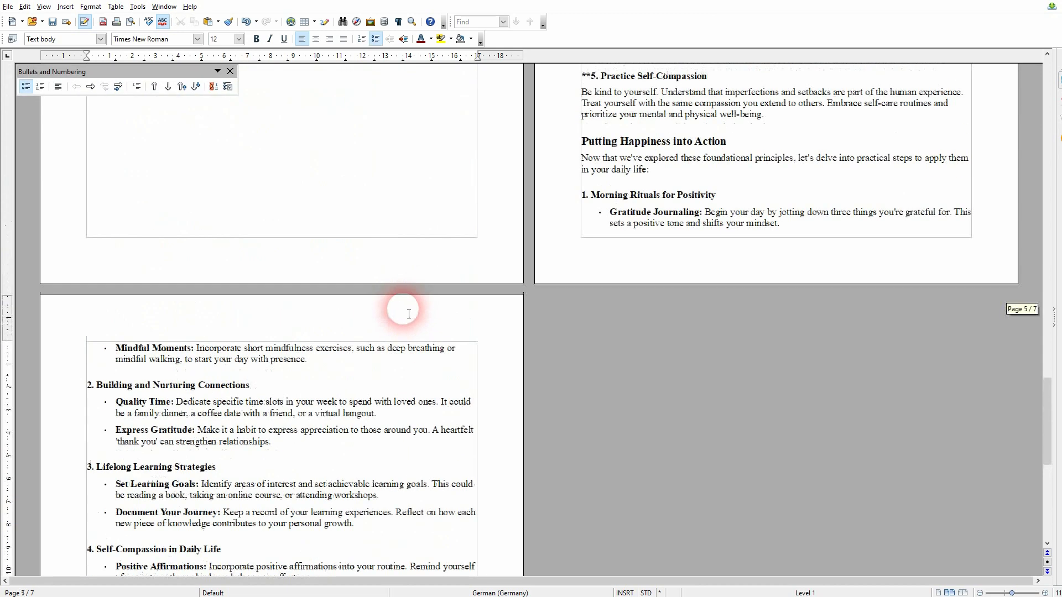
pyautogui.scroll(8, 422, 315)
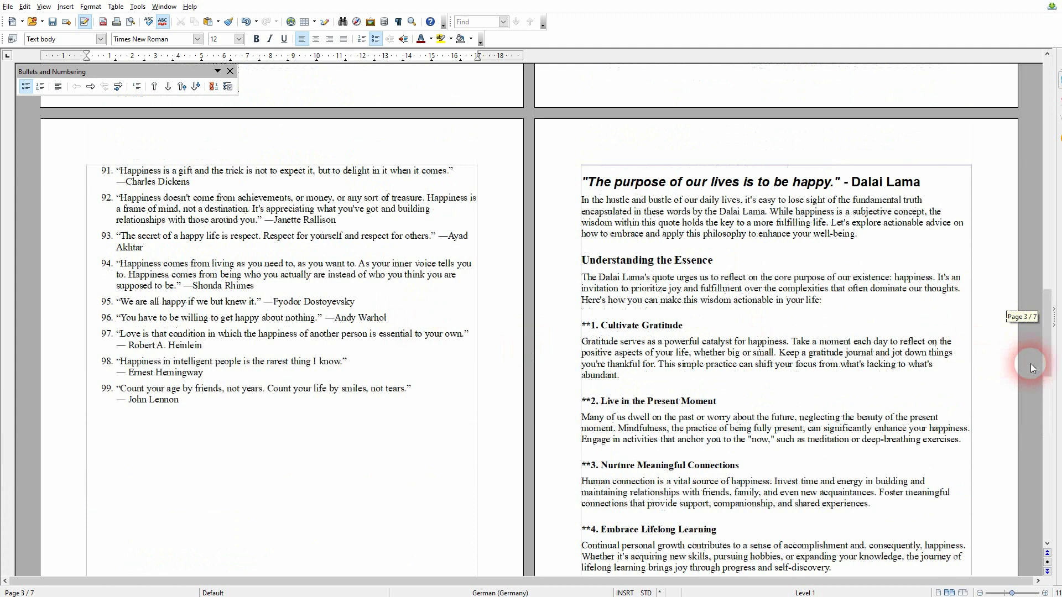
pyautogui.moveTo(1045, 367); pyautogui.dragTo(1049, 111)
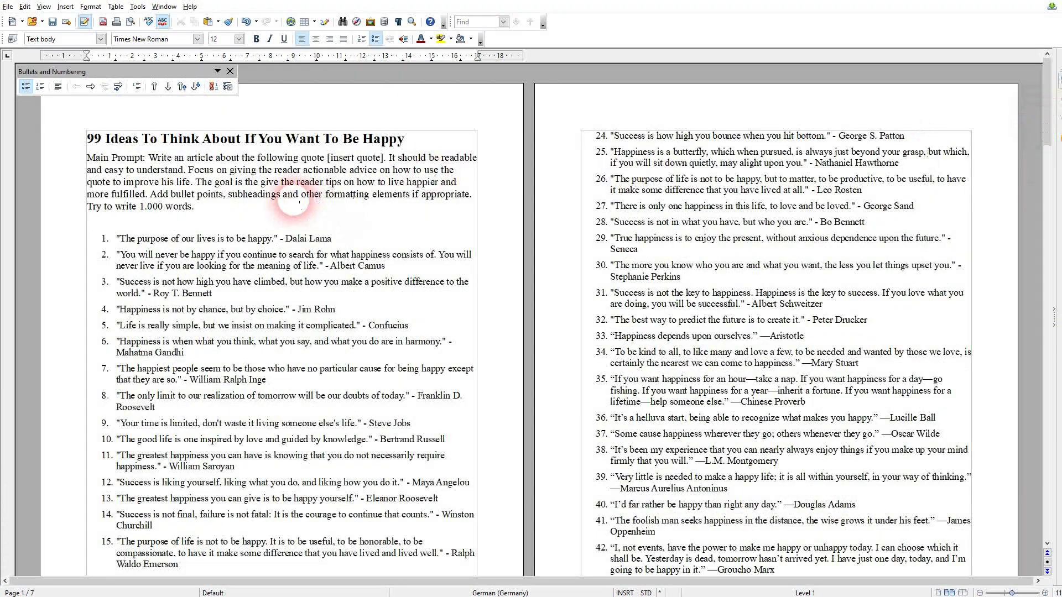
pyautogui.moveTo(195, 206); pyautogui.dragTo(148, 158)
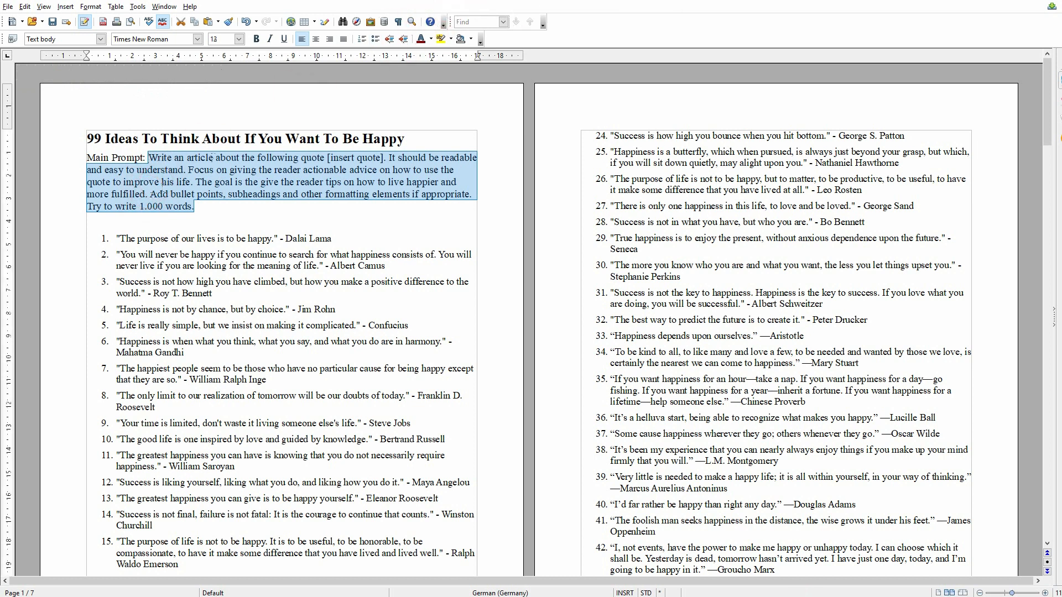
pyautogui.hotkey('alt', 'Tab')
pyautogui.click(525, 576)
pyautogui.write('Write an article about the following quote [insert quote]. It should be readable and easy to understand. Focus on giving the reader actionable advice on how to use the quote to improve his life. The goal is the give the reader tips on how to live happier and more fulfilled. Add bullet points, subheadings and other formatting elements if appropriate. Try to write 1.000 words.')
# Copy the second quote, by Albert Camus, from the document's list and return to ChatGPT.
pyautogui.click(35, 244)
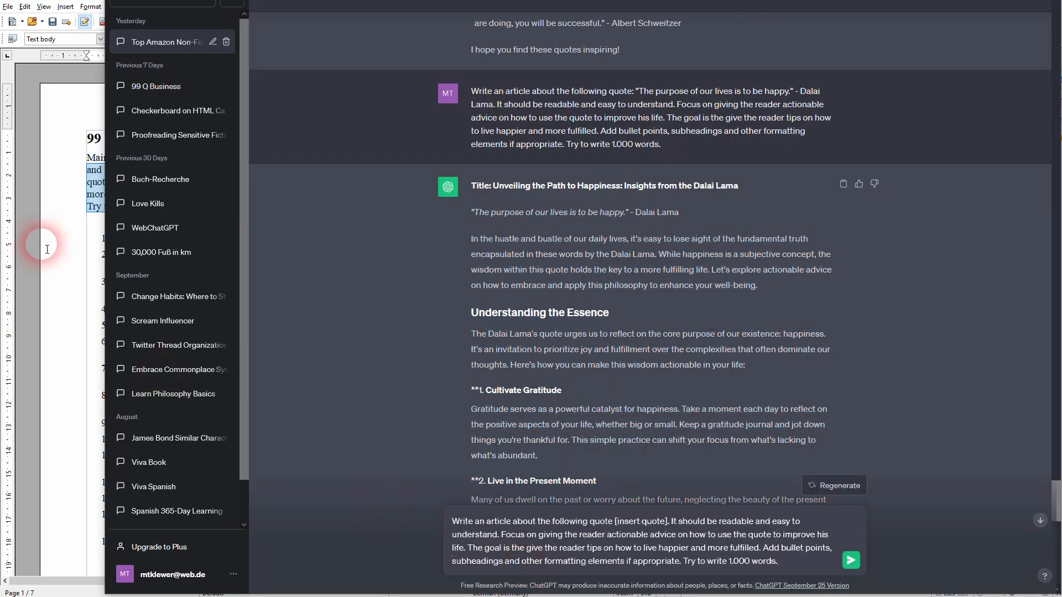
pyautogui.click(379, 285)
pyautogui.moveTo(404, 269); pyautogui.dragTo(120, 255)
pyautogui.click(120, 254)
pyautogui.moveTo(407, 271); pyautogui.dragTo(117, 259)
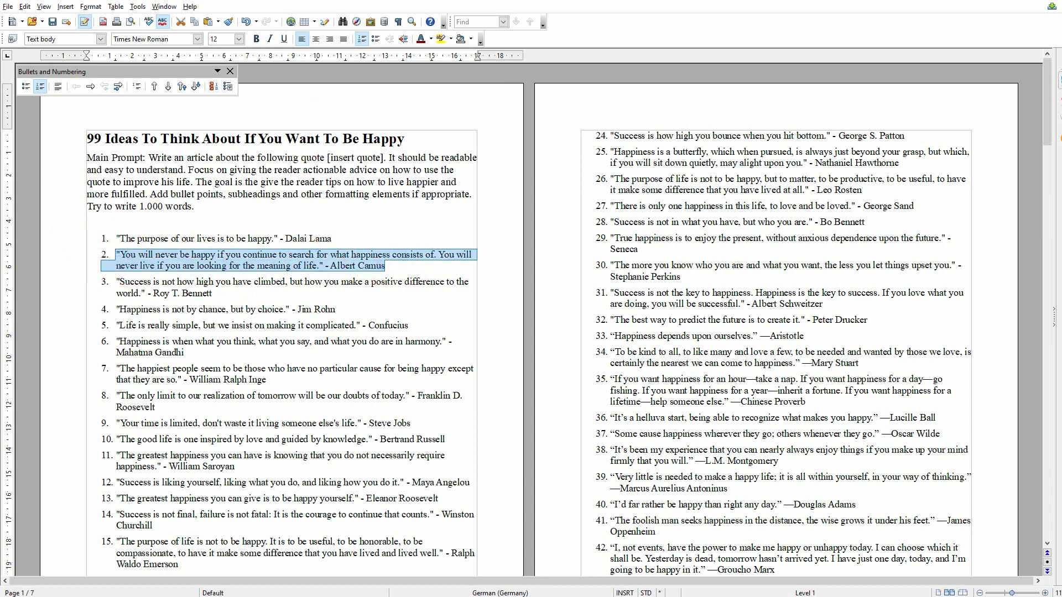
pyautogui.click(713, 1)
# Delete the "[insert quote]" placeholder from the newly pasted prompt.
pyautogui.doubleClick(631, 522)
pyautogui.press('BackSpace')
pyautogui.press('BackSpace')
pyautogui.press('Delete')
pyautogui.press('Delete')
pyautogui.press('Delete')
pyautogui.press('Delete')
pyautogui.press('Delete')
pyautogui.press('Delete')
pyautogui.press('Delete')
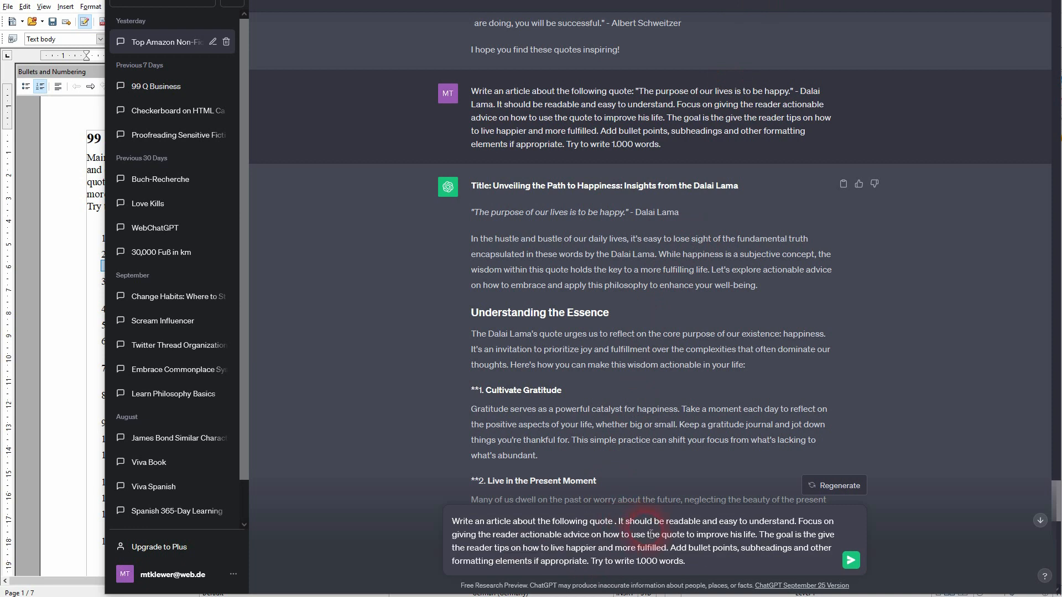
# Add a colon and the Albert Camus quote without its "2." numbering after "following quote" in the prompt, and send it to ChatGPT.
pyautogui.write(':')
pyautogui.write('2. "You will never be happy if you continue to search for what happiness consists of. You will never live if you are looking for the meaning of life." - Albert Camus')
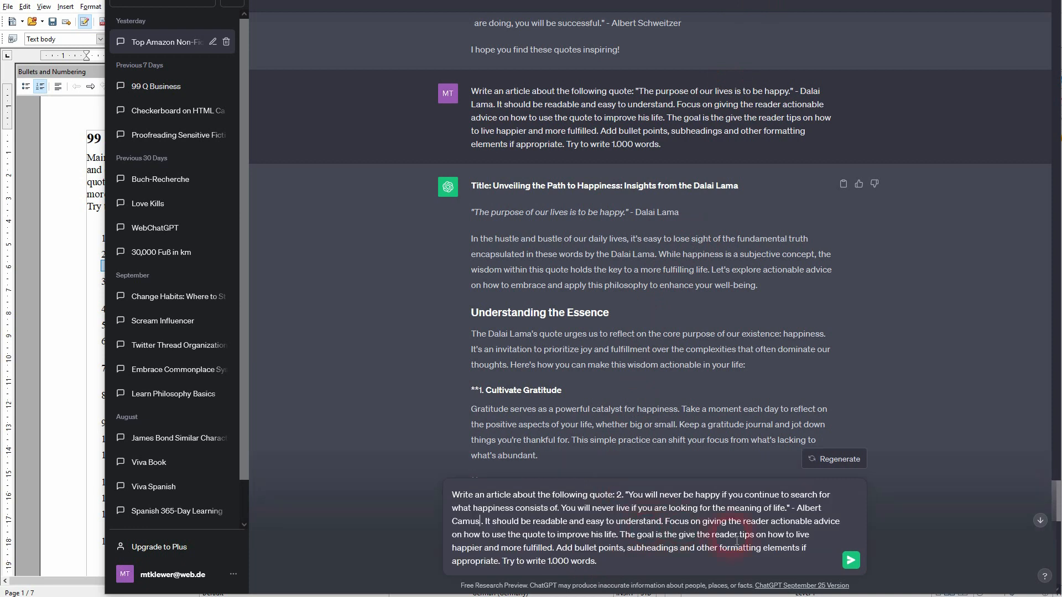
pyautogui.click(628, 495)
pyautogui.press('BackSpace')
pyautogui.press('BackSpace')
pyautogui.press('BackSpace')
pyautogui.press('BackSpace')
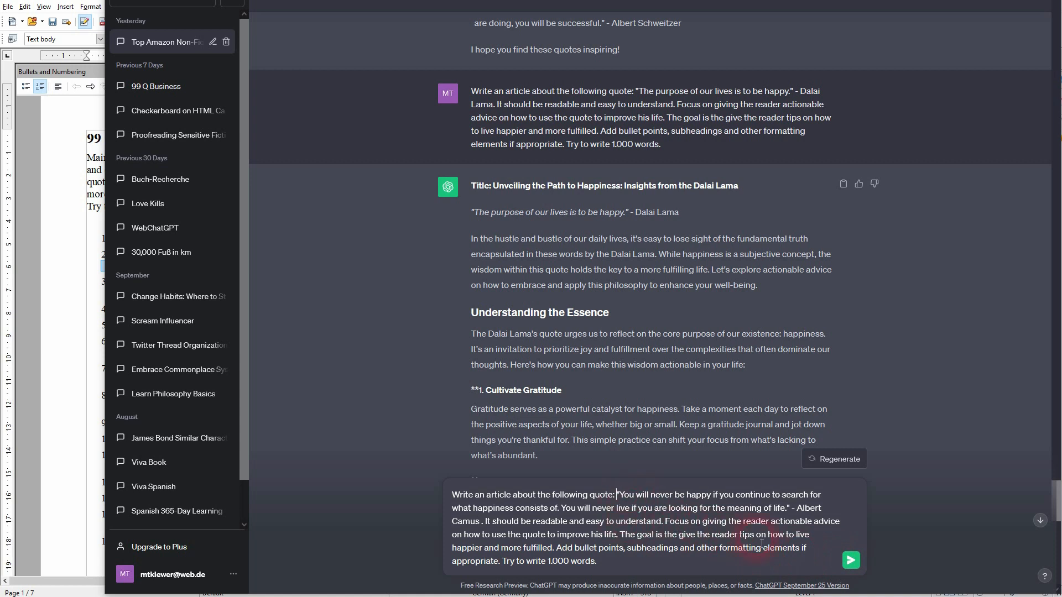
pyautogui.click(851, 560)
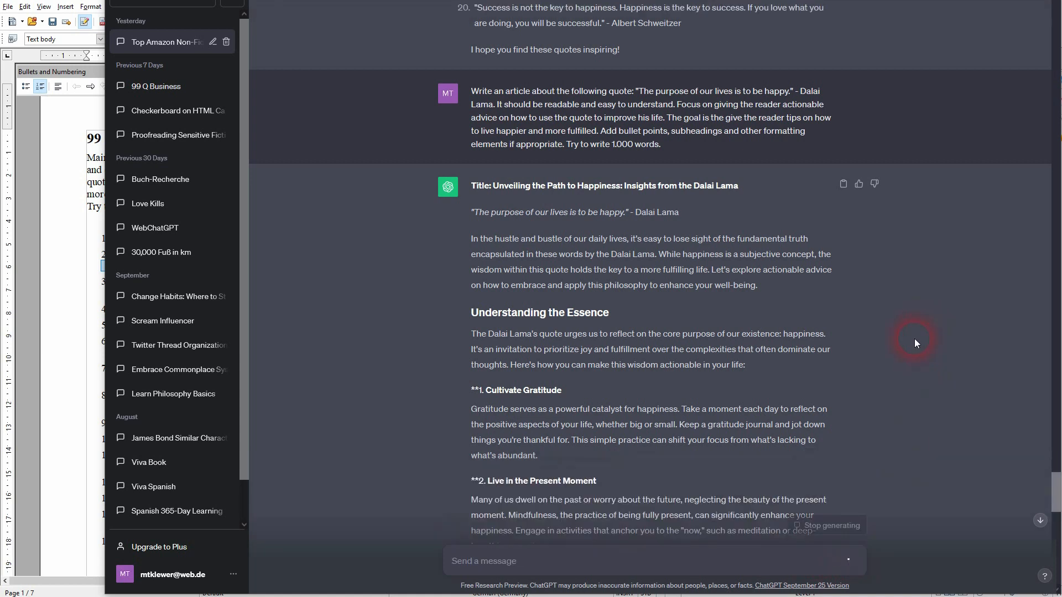
# Copy the generated Albert Camus article from ChatGPT and paste it at the end of the Writer document, below the Dalai Lama article.
pyautogui.scroll(-10, 914, 338)
pyautogui.scroll(-5, 921, 336)
pyautogui.moveTo(833, 475); pyautogui.dragTo(477, 319)
pyautogui.click(76, 368)
pyautogui.click(347, 409)
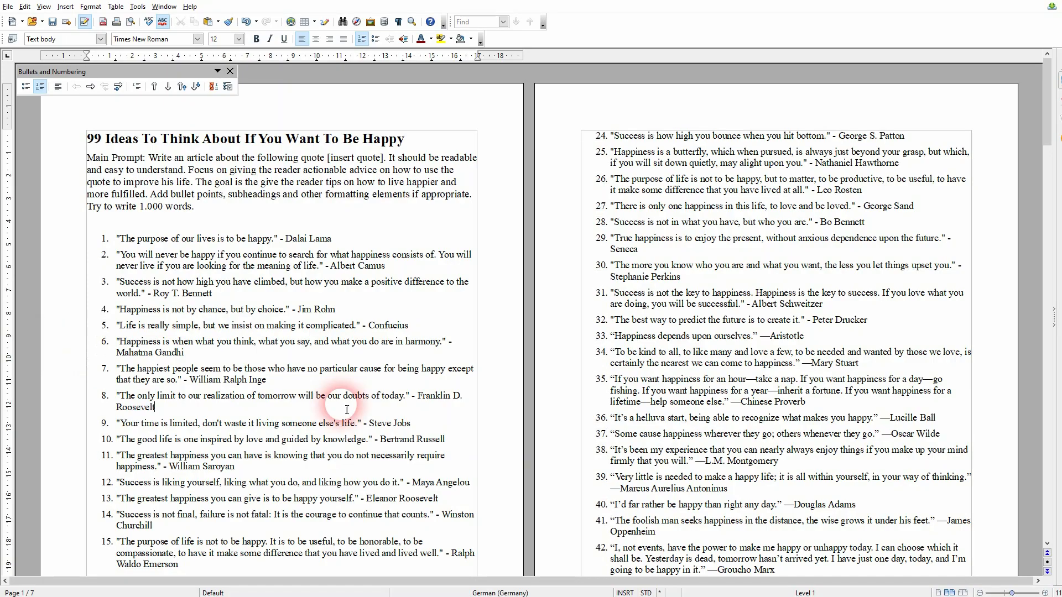
pyautogui.scroll(-20, 587, 371)
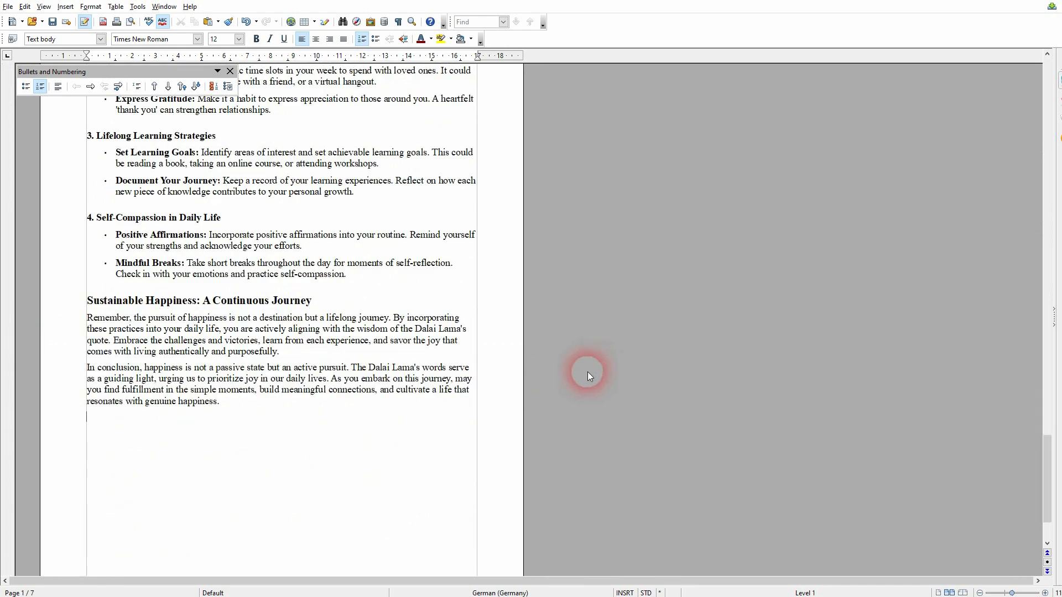
pyautogui.click(224, 485)
pyautogui.hotkey('ctrl', 'v')
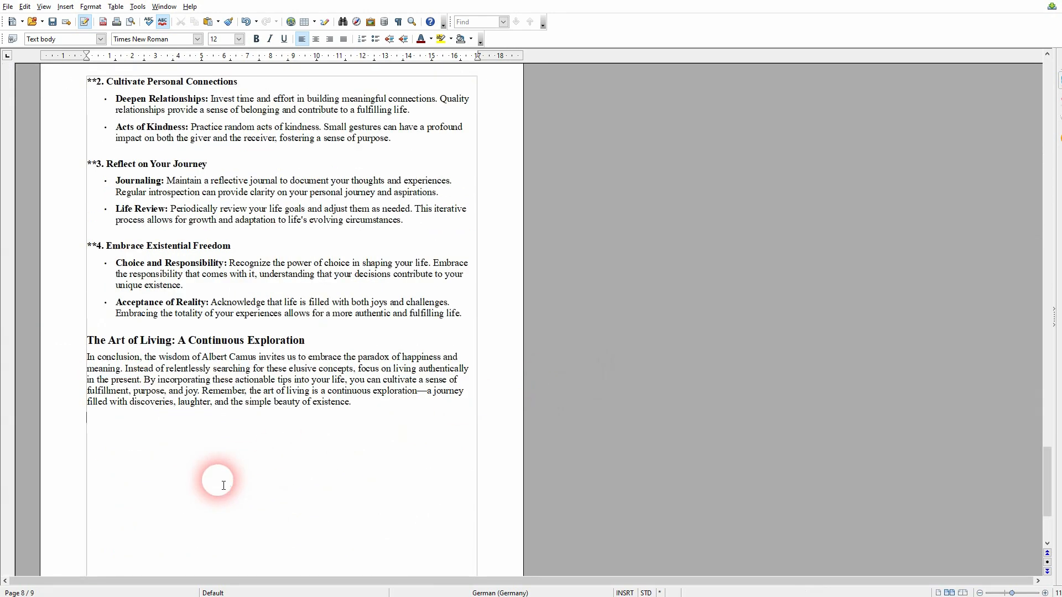
# Apply the Heading 1 style to the Albert Camus quote that opens the pasted article.
pyautogui.scroll(5, 260, 464)
pyautogui.scroll(4, 284, 445)
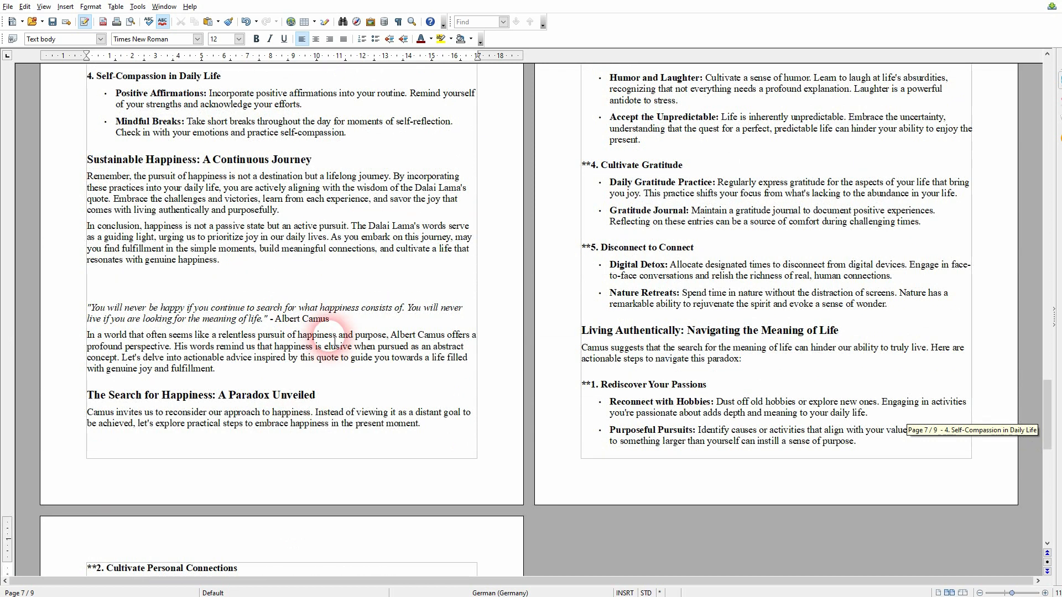
pyautogui.moveTo(315, 334); pyautogui.dragTo(172, 309)
pyautogui.click(282, 334)
pyautogui.moveTo(349, 321); pyautogui.dragTo(24, 308)
pyautogui.click(100, 41)
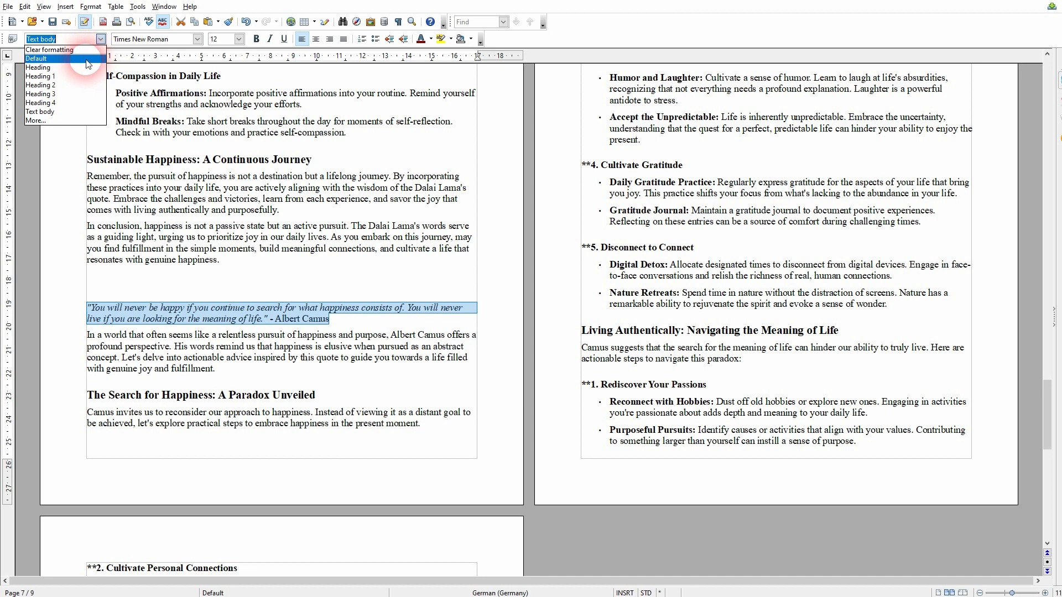
pyautogui.click(84, 76)
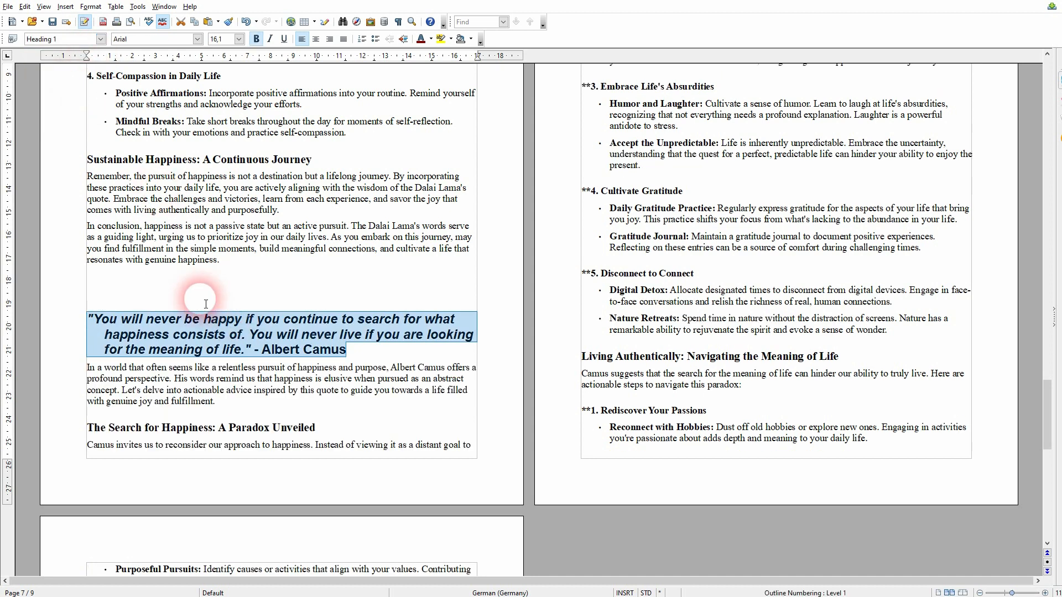
# Insert a page break before the Albert Camus quote heading so the article starts on a new page.
pyautogui.click(81, 319)
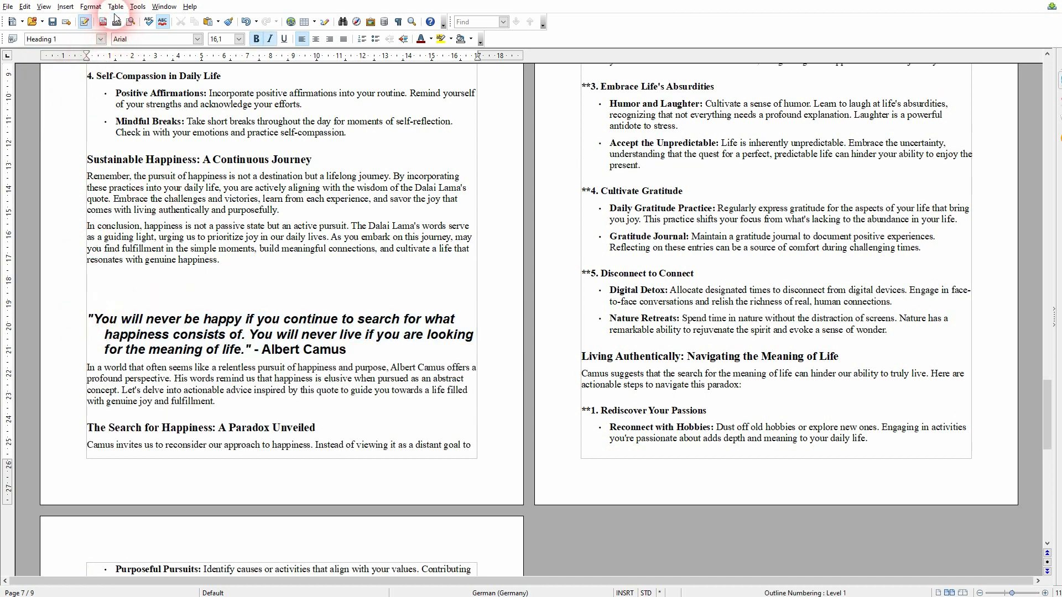
pyautogui.click(66, 6)
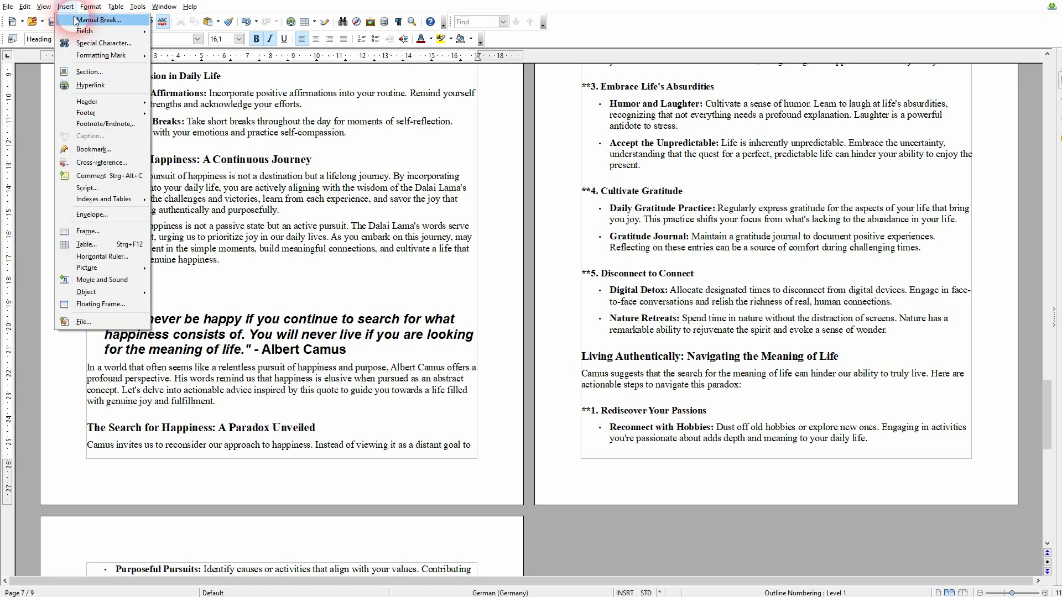
pyautogui.click(98, 20)
pyautogui.click(612, 186)
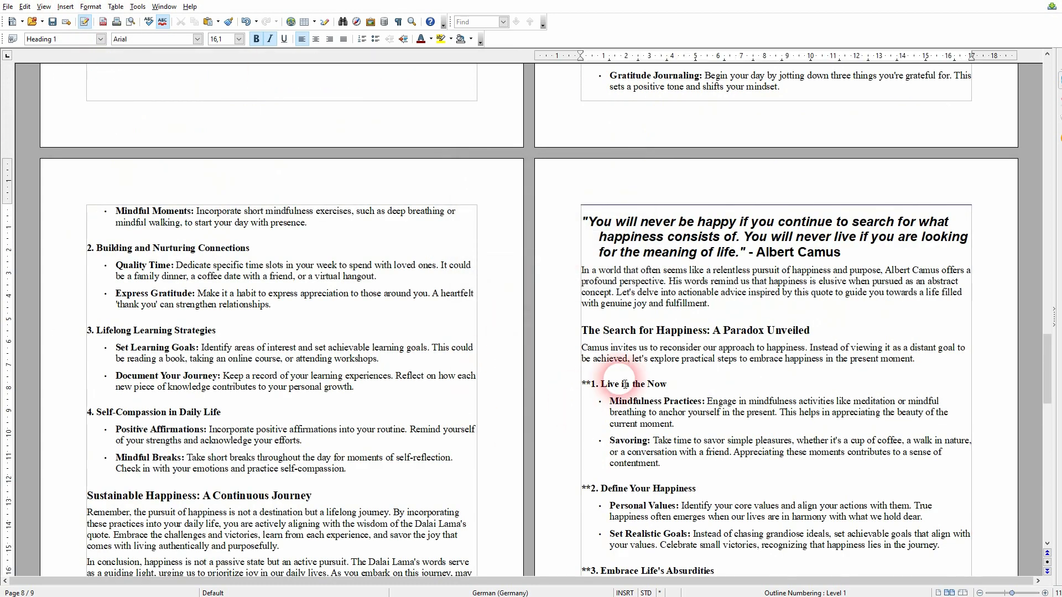
pyautogui.click(788, 379)
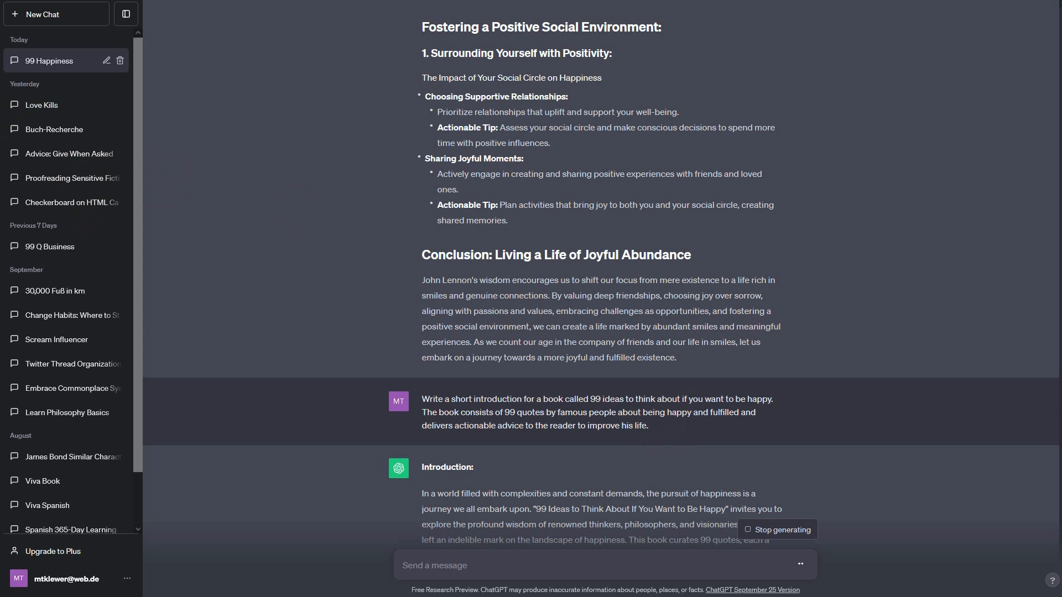
# Copy the three paragraphs of the generated book introduction from ChatGPT and bring the Writer document into view.
pyautogui.scroll(-5, 517, 308)
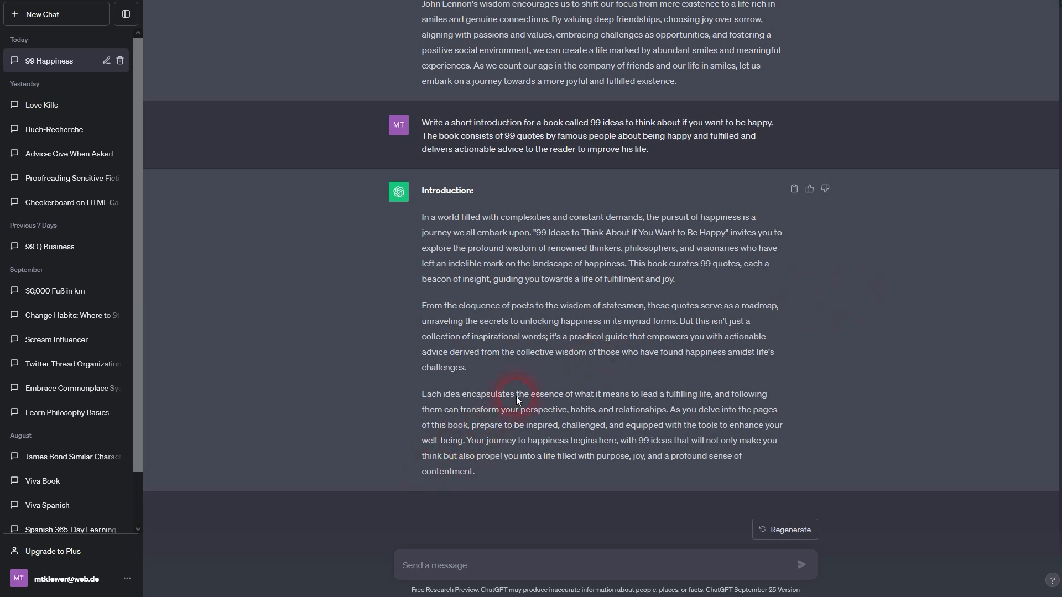
pyautogui.moveTo(493, 475); pyautogui.dragTo(419, 221)
pyautogui.hotkey('ctrl', 'c')
pyautogui.hotkey('alt', 'Tab')
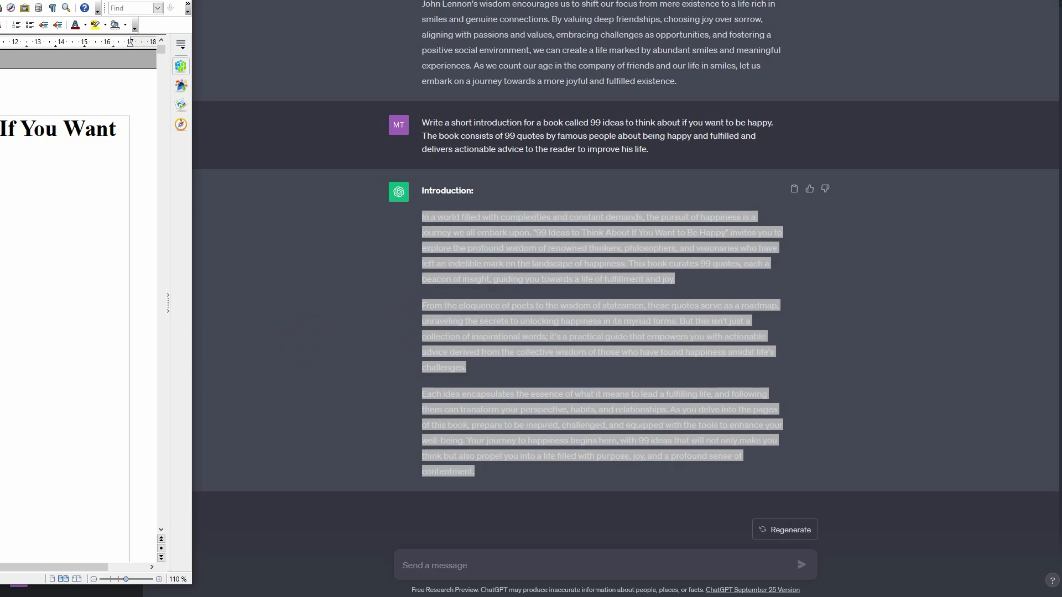
pyautogui.moveTo(0, 1); pyautogui.dragTo(286, 2)
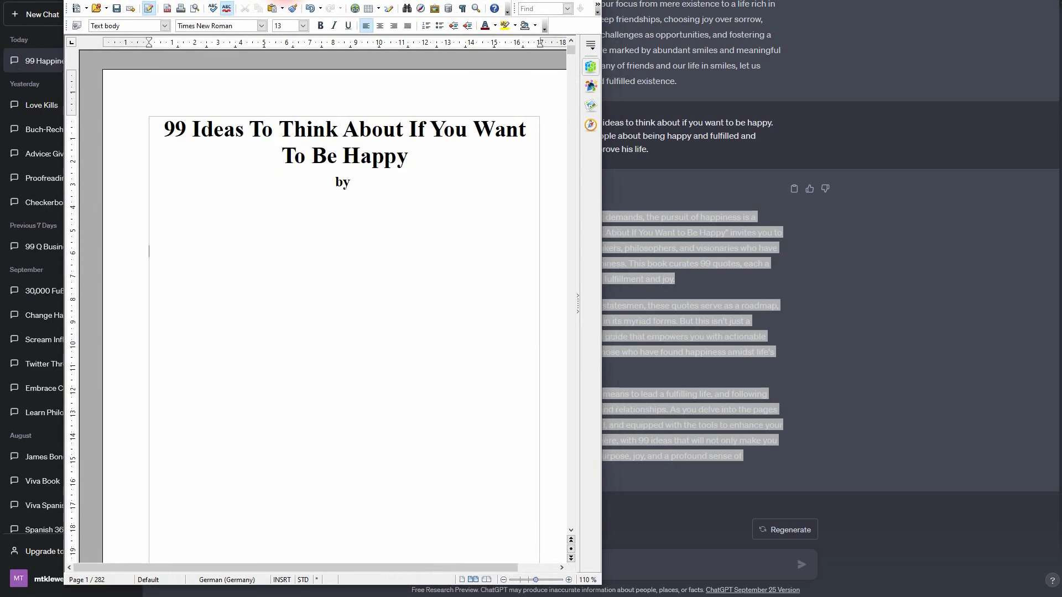
# Paste the introduction text below the table of contents, ahead of the Dalai Lama article.
pyautogui.scroll(-3, 406, 362)
pyautogui.scroll(-8, 405, 361)
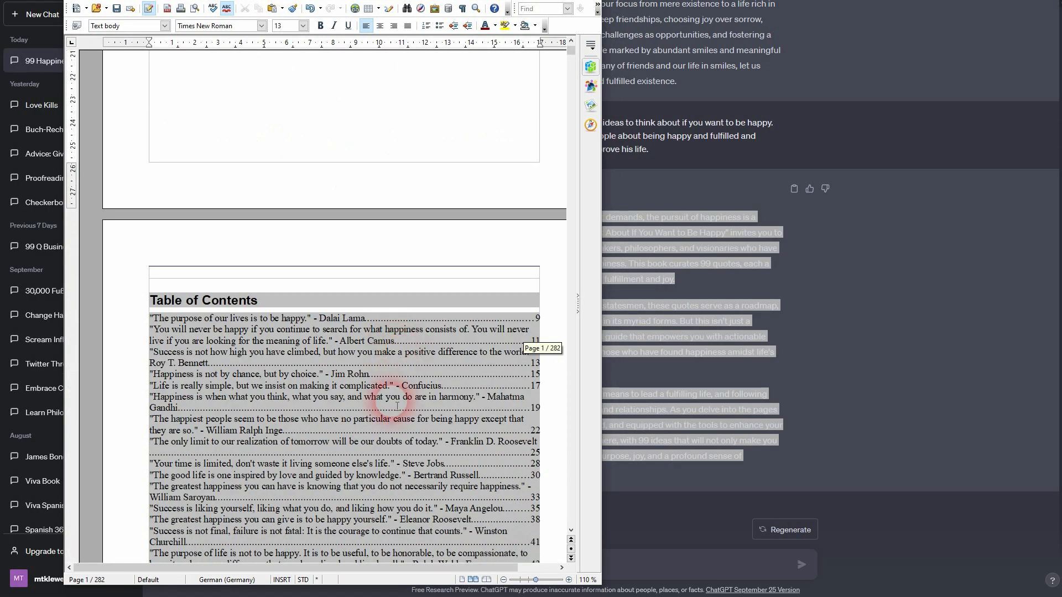
pyautogui.scroll(-10, 398, 387)
pyautogui.scroll(-20, 397, 403)
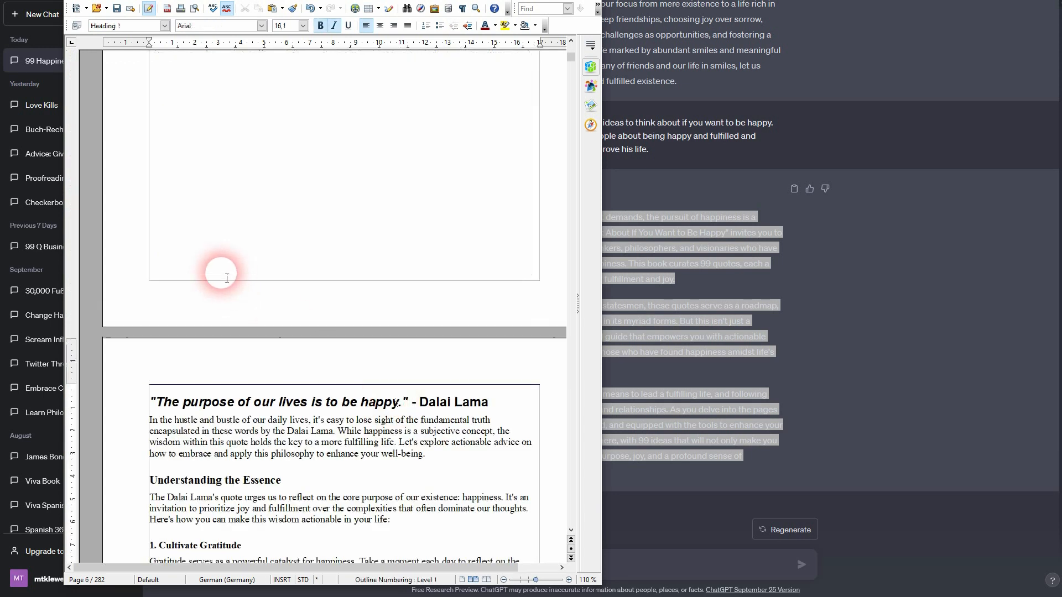
pyautogui.scroll(6, 210, 249)
pyautogui.click(193, 212)
pyautogui.hotkey('ctrl', 'v')
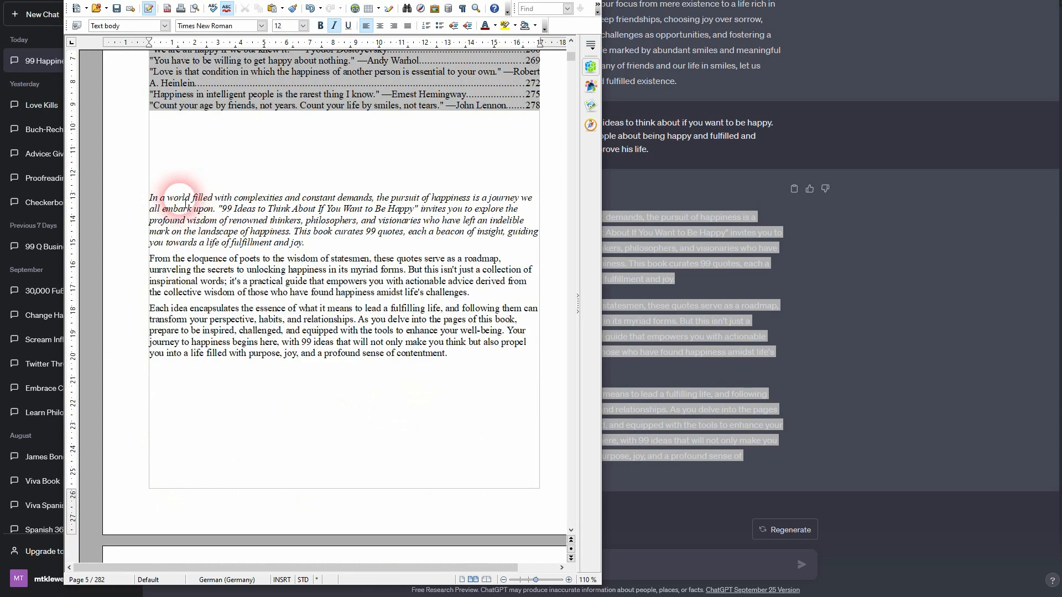
# Add the title "Introduction" above the pasted paragraphs and format it with the Heading 1 style.
pyautogui.click(174, 188)
pyautogui.write('Introduction')
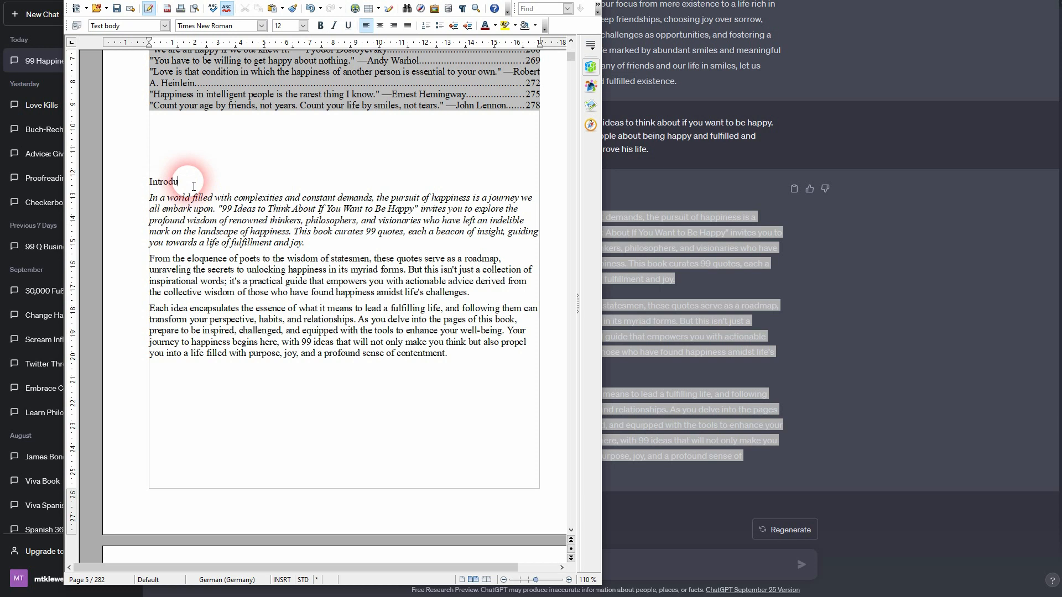
pyautogui.doubleClick(160, 183)
pyautogui.click(164, 25)
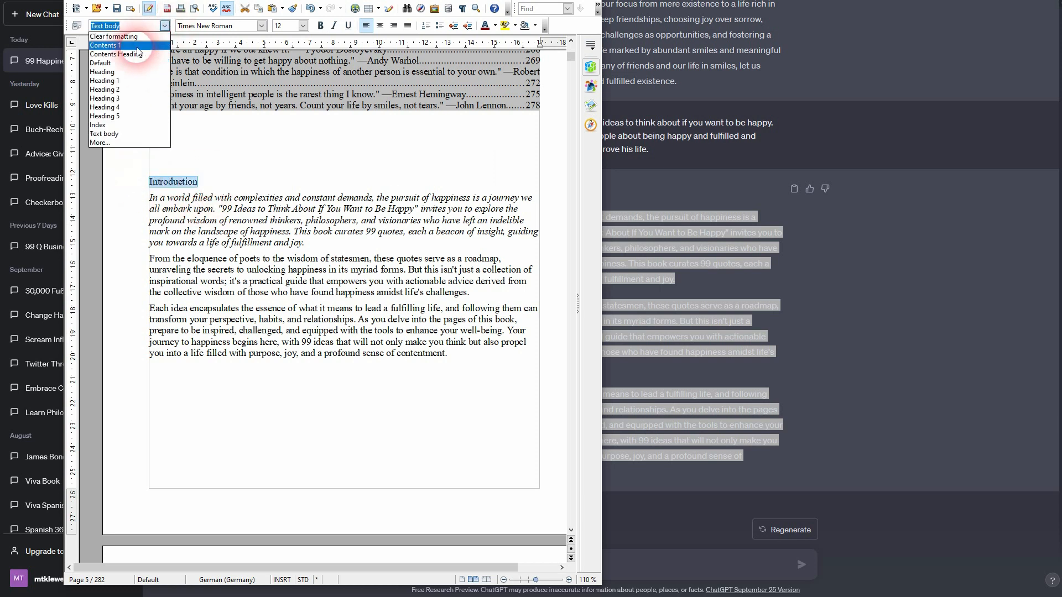
pyautogui.click(133, 47)
pyautogui.click(165, 25)
pyautogui.click(135, 91)
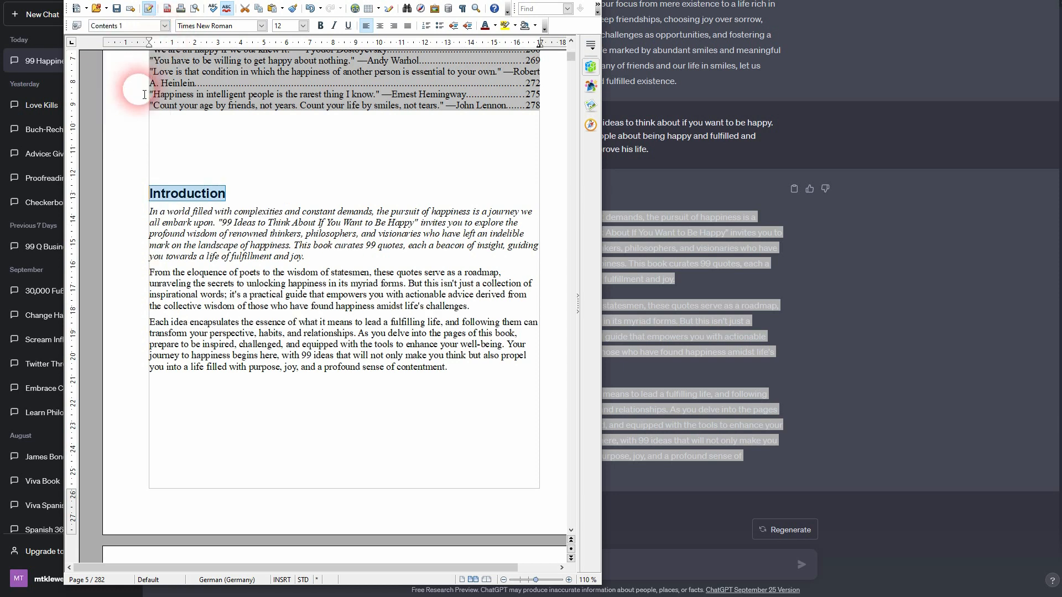
# Insert a page break before the "Introduction" heading.
pyautogui.click(154, 197)
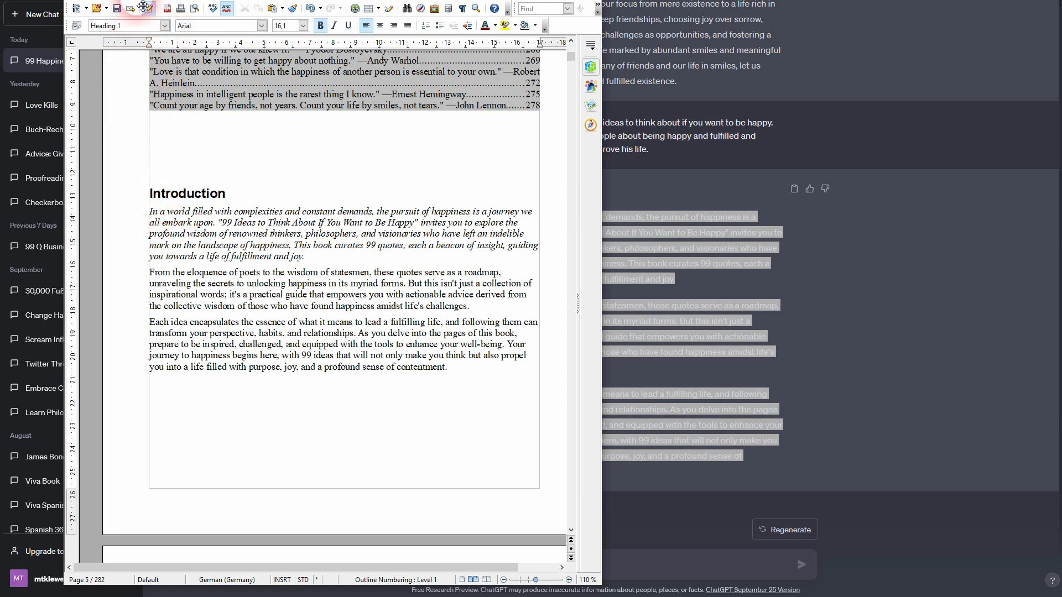
pyautogui.moveTo(254, 0); pyautogui.dragTo(250, 10)
pyautogui.click(126, 19)
pyautogui.click(147, 31)
pyautogui.click(628, 190)
# Check the page layout from the introduction to the first article, then go back to the title page.
pyautogui.scroll(-20, 343, 387)
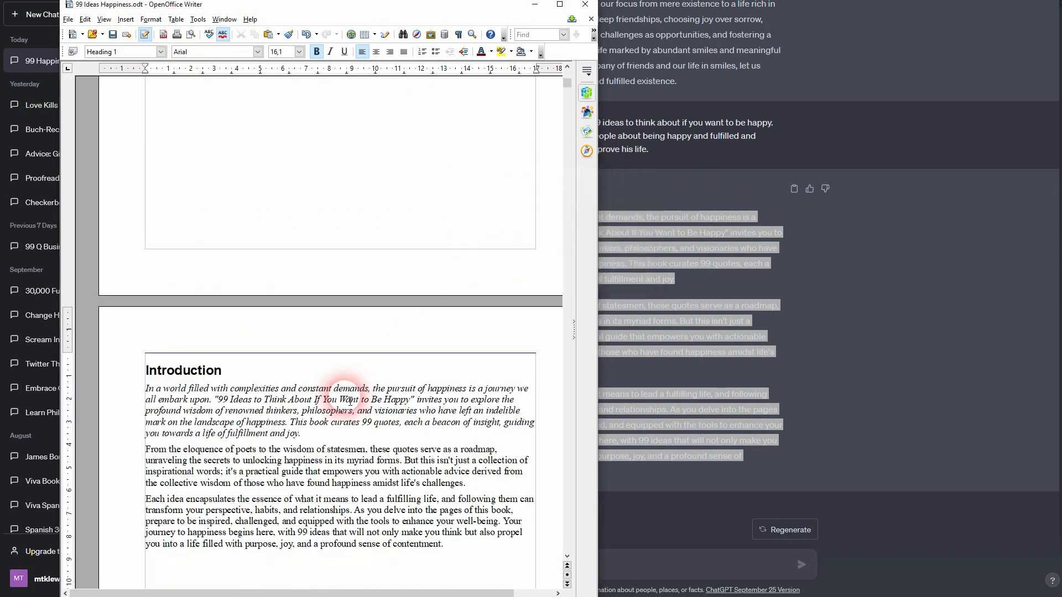
pyautogui.scroll(-2, 337, 392)
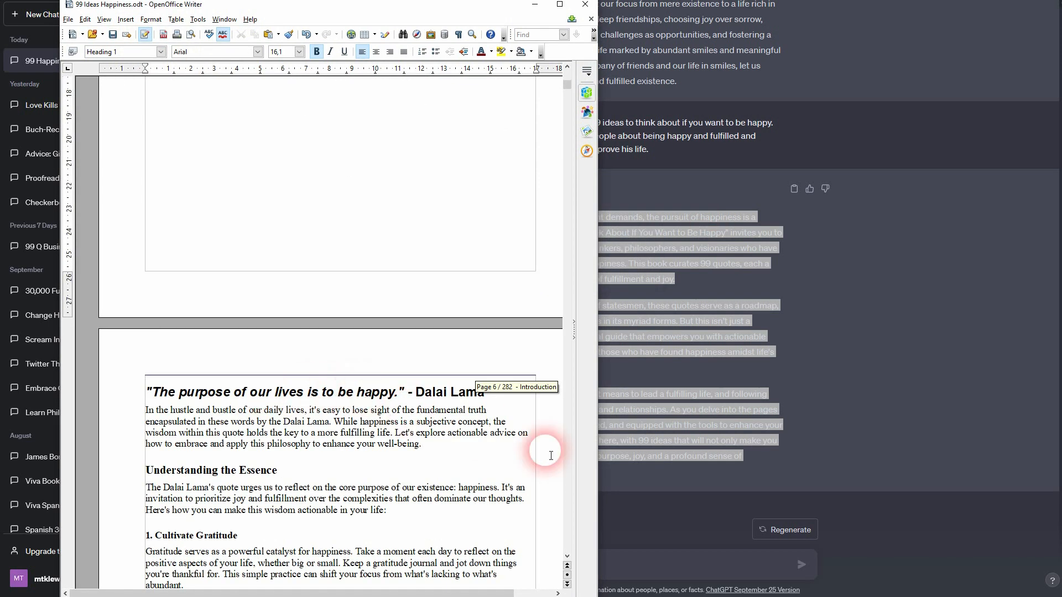
pyautogui.press('pageup')
pyautogui.press('pageup')
pyautogui.press('pageup')
pyautogui.press('pageup')
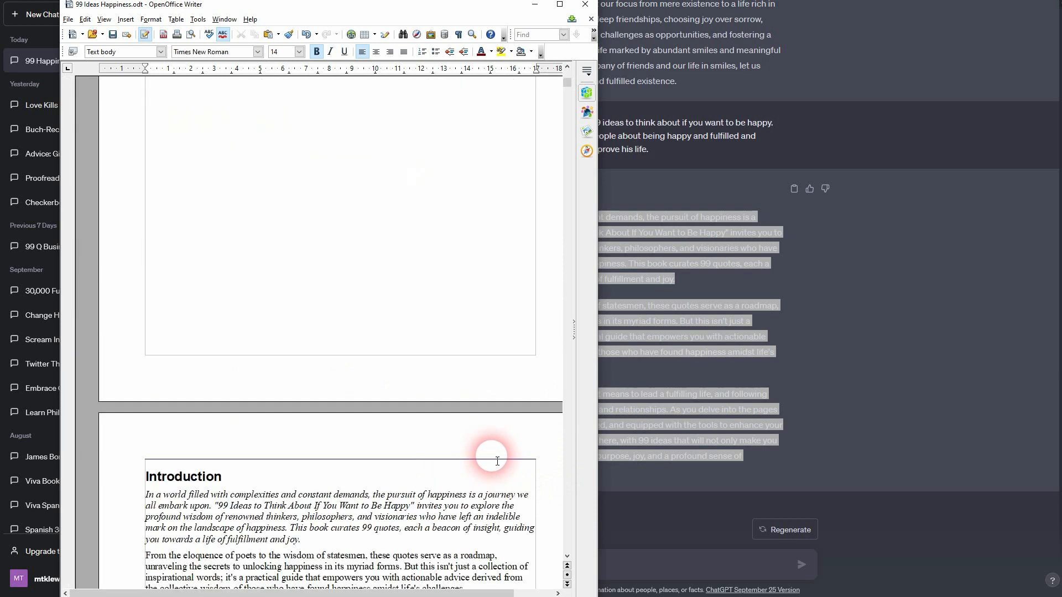
pyautogui.press('pageup')
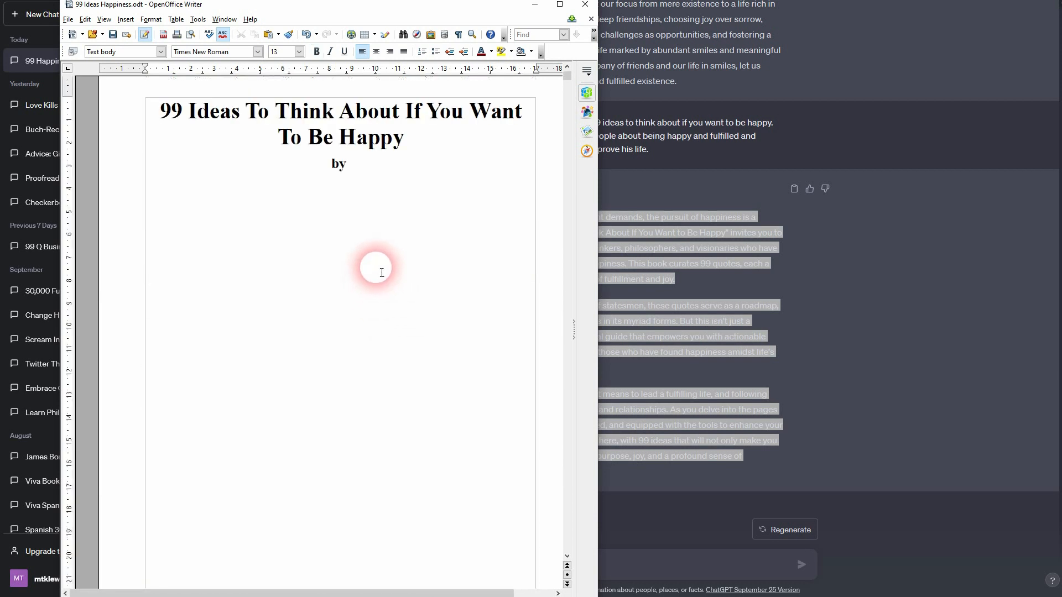
# Switch to ChatGPT and send "I need a pen name for this book. Give me 20 ideas that could work.".
pyautogui.click(815, 79)
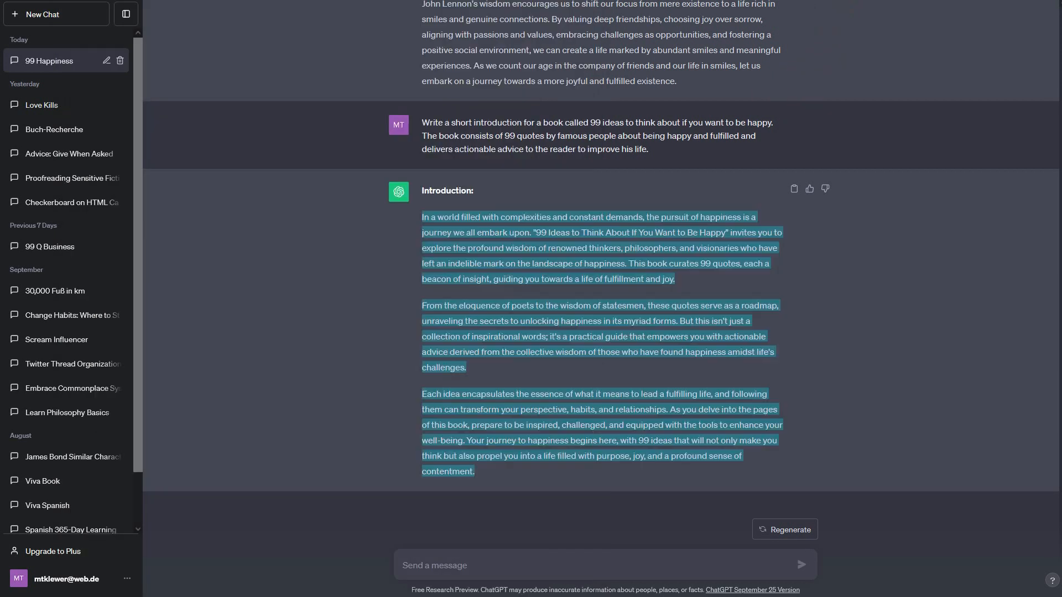
pyautogui.click(490, 569)
pyautogui.write('I')
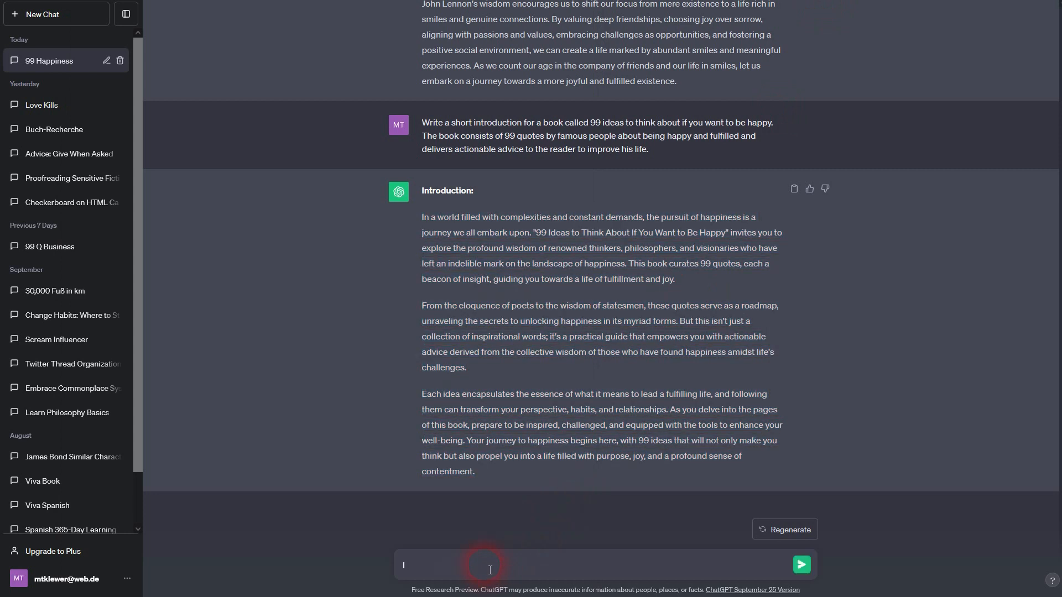
pyautogui.write(' need a pen name for this book. Give')
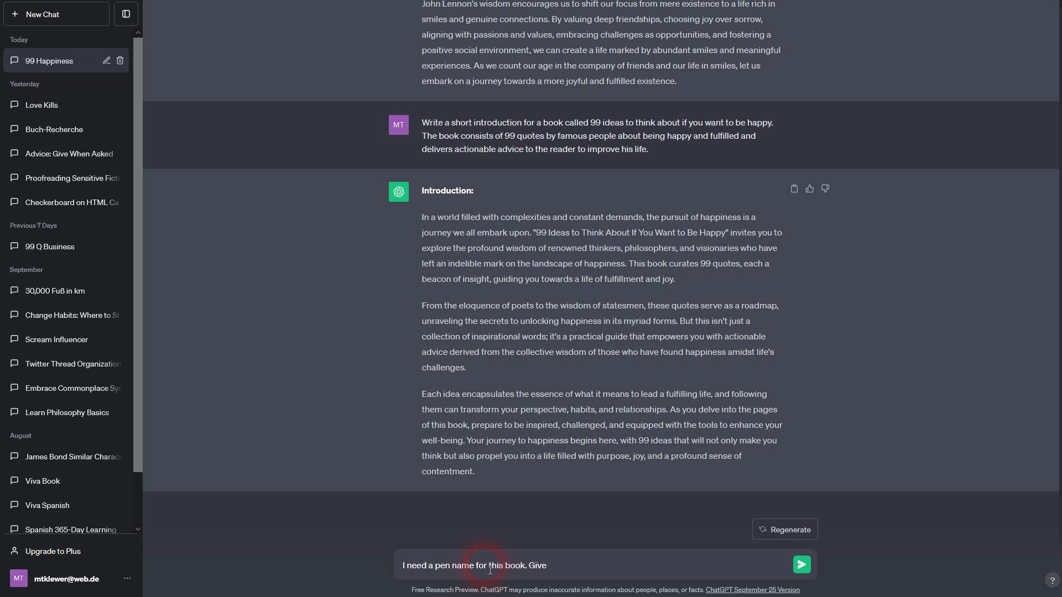
pyautogui.write(' me 20 ideas that could work')
pyautogui.write('.')
pyautogui.press('Return')
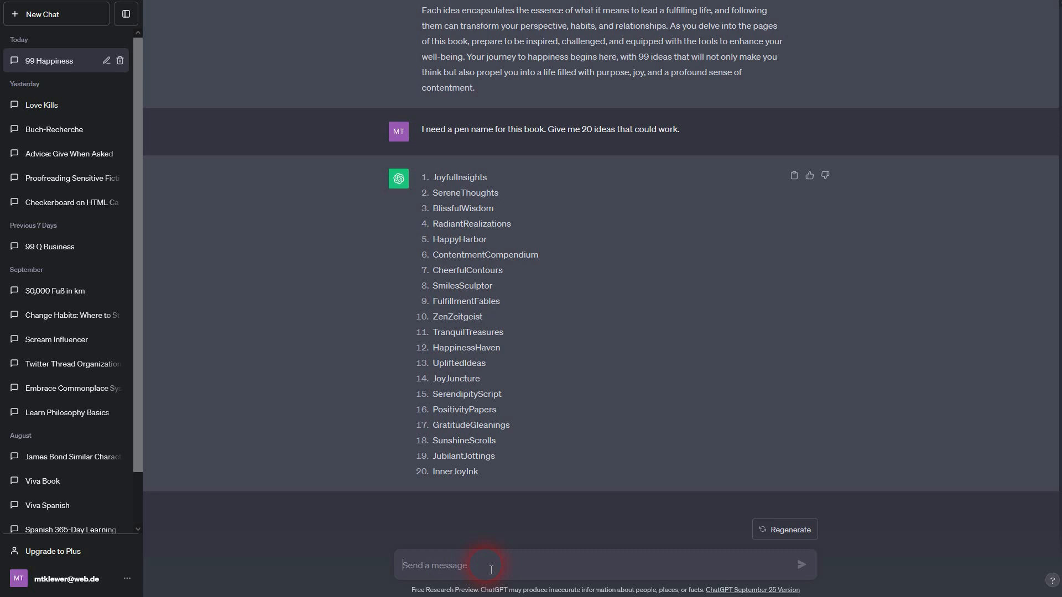
# Send ChatGPT the follow-up "make it real names" and examine the first suggested pen name.
pyautogui.write('make it real names')
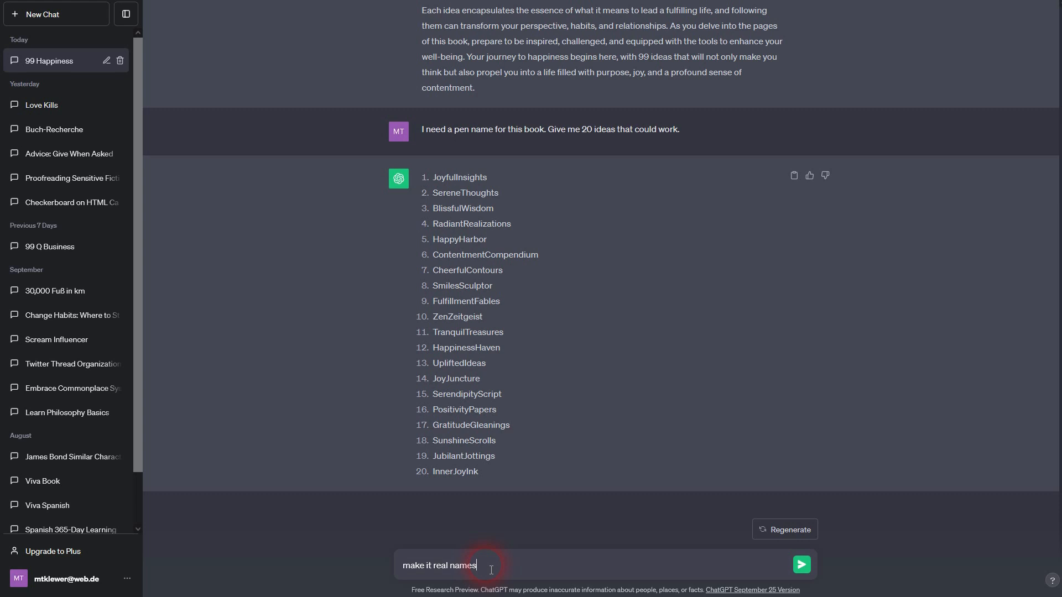
pyautogui.press('Return')
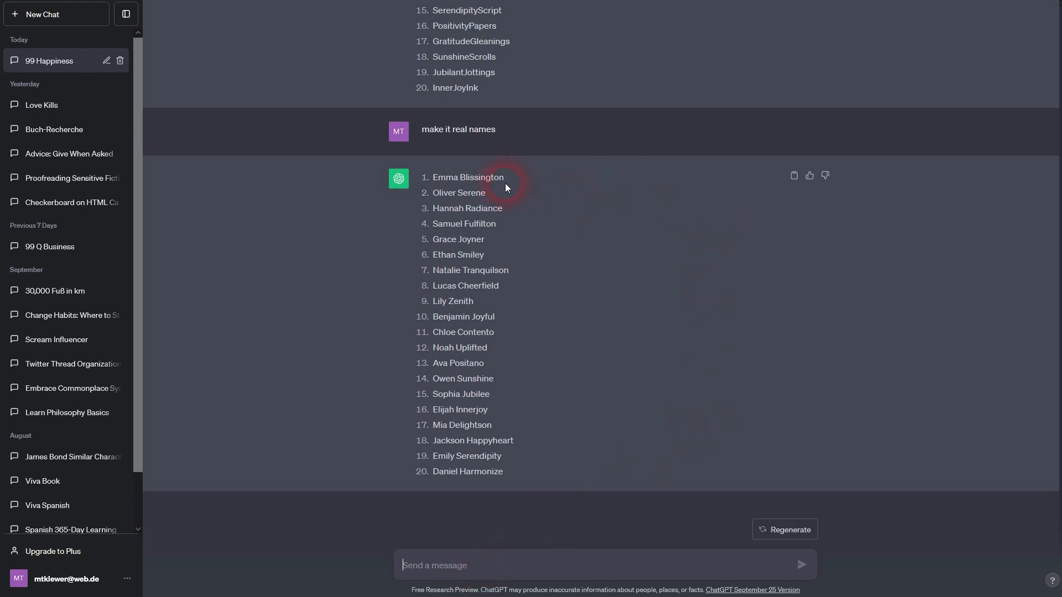
pyautogui.moveTo(503, 181); pyautogui.dragTo(465, 178)
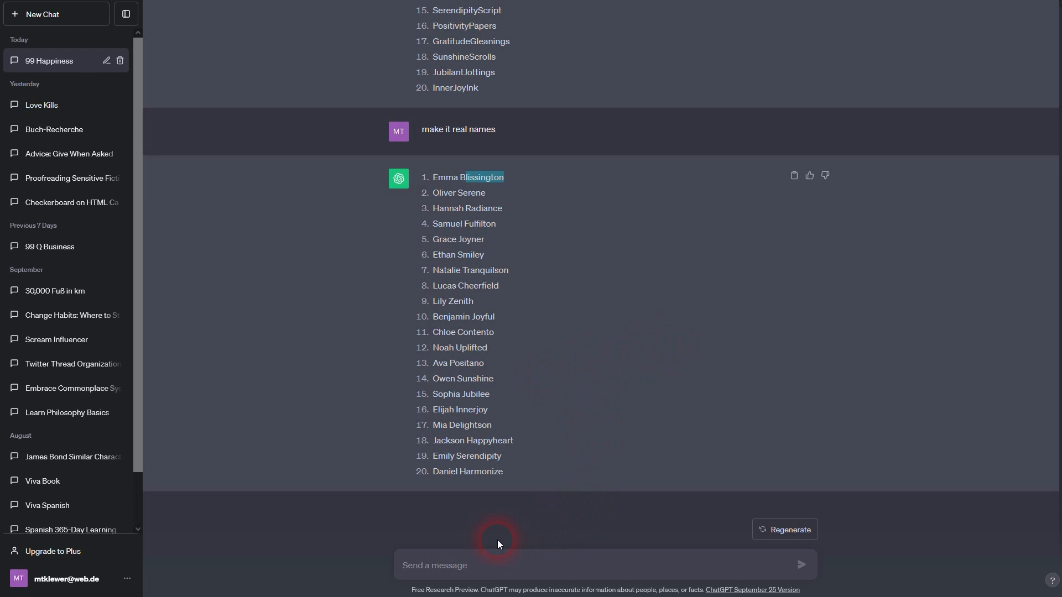
# Send ChatGPT the follow-up "give me real first and last names".
pyautogui.click(487, 565)
pyautogui.write('give me ')
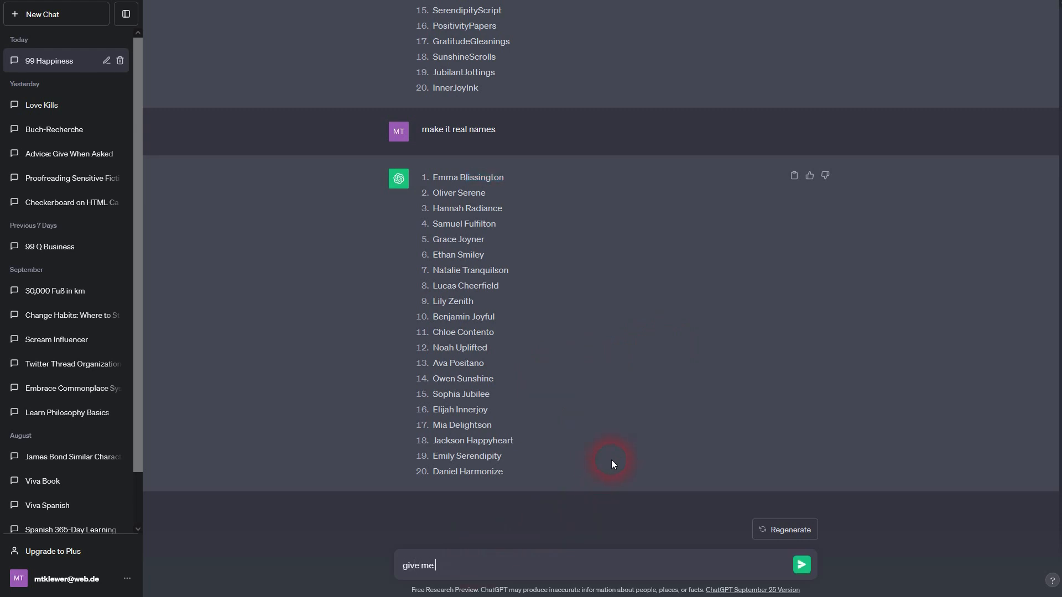
pyautogui.write('real first and last names')
pyautogui.press('Return')
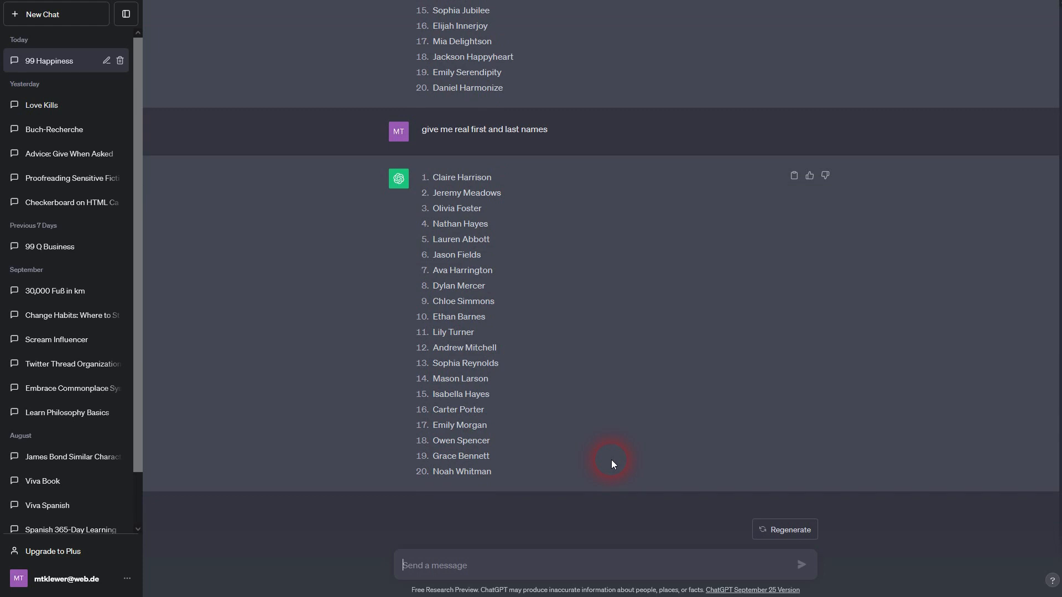
# Copy the first pen name from ChatGPT's new list and insert it after "by" on the Writer document's title page.
pyautogui.moveTo(525, 177); pyautogui.dragTo(425, 179)
pyautogui.hotkey('ctrl', 'c')
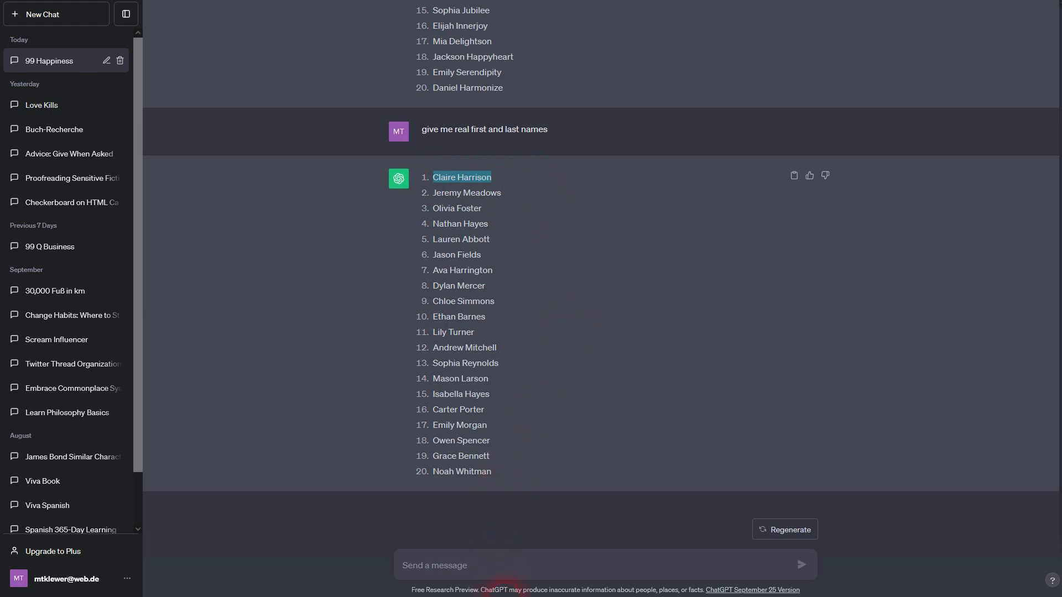
pyautogui.click(514, 596)
pyautogui.click(395, 163)
pyautogui.hotkey('ctrl', 'v')
# Format the whole author line on the title page as 18 pt bold, and save the document.
pyautogui.moveTo(407, 173); pyautogui.dragTo(286, 166)
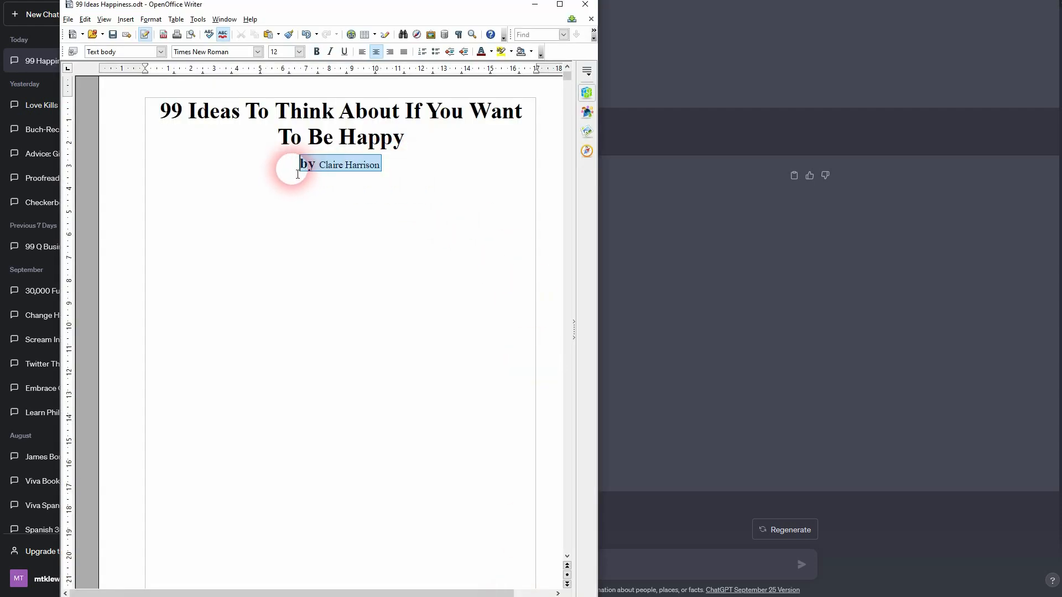
pyautogui.click(299, 51)
pyautogui.click(280, 151)
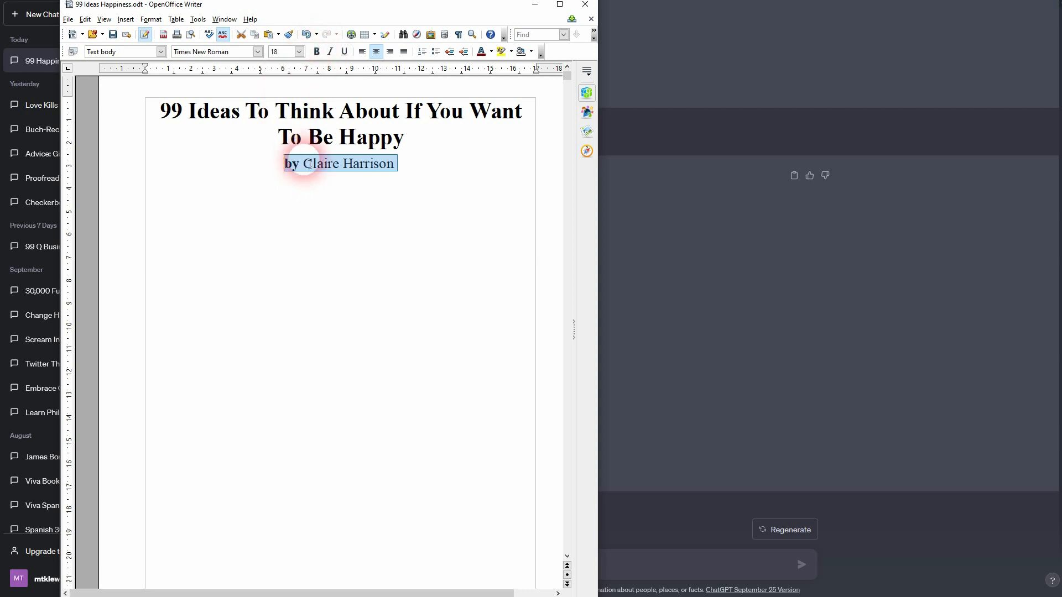
pyautogui.click(317, 51)
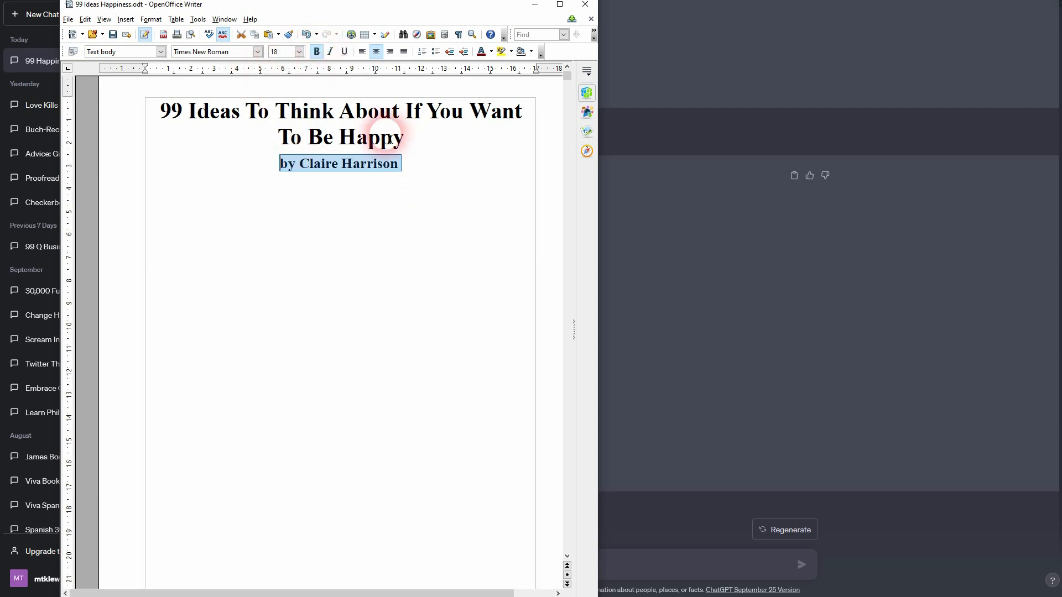
pyautogui.click(460, 175)
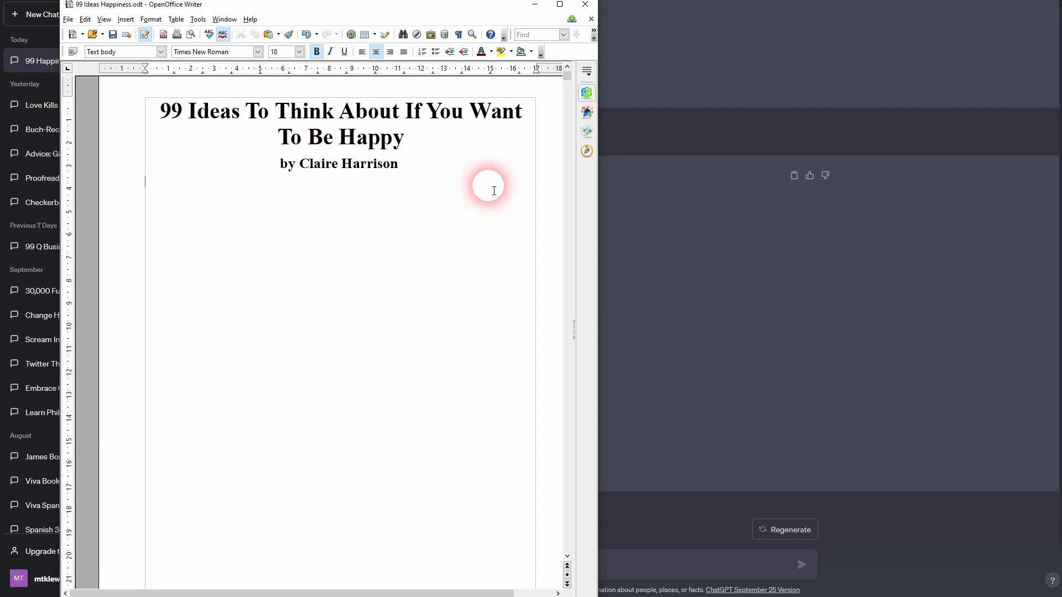
pyautogui.hotkey('ctrl', 'v')
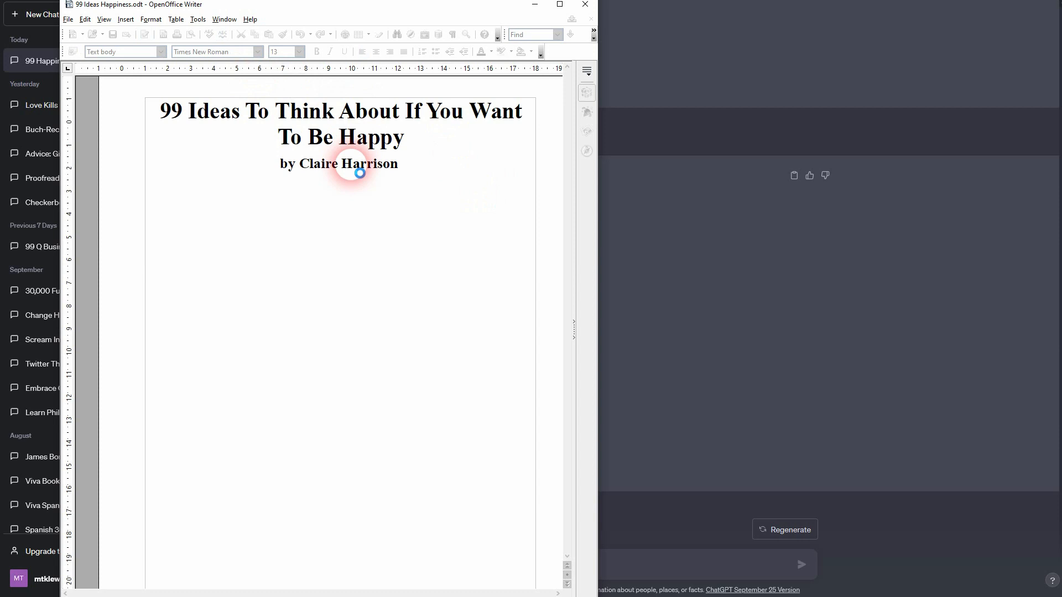
# Check the word count of the whole document, and go to its last page to see the page count.
pyautogui.click(198, 19)
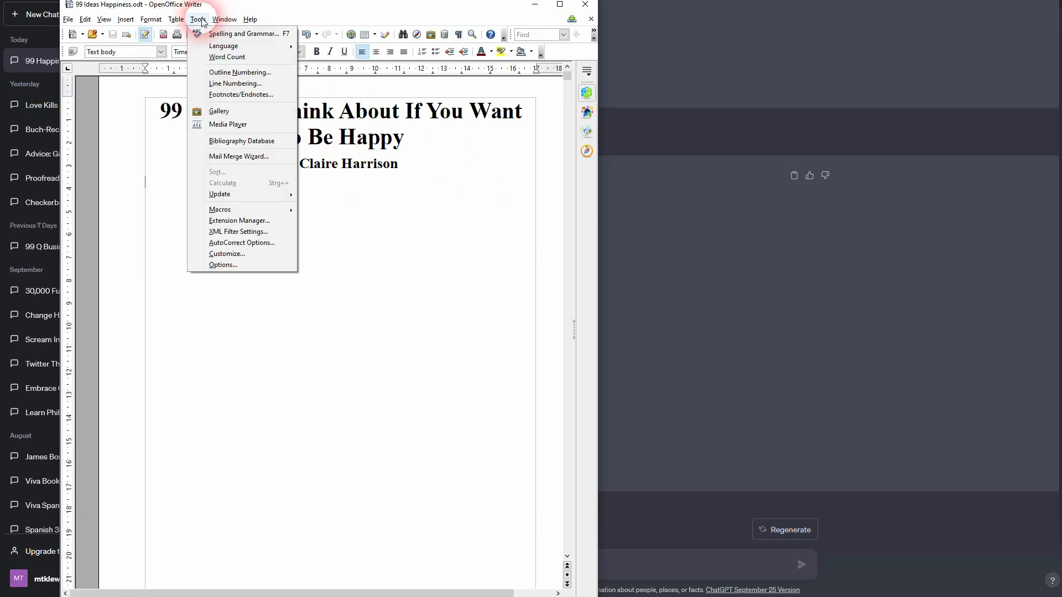
pyautogui.click(224, 57)
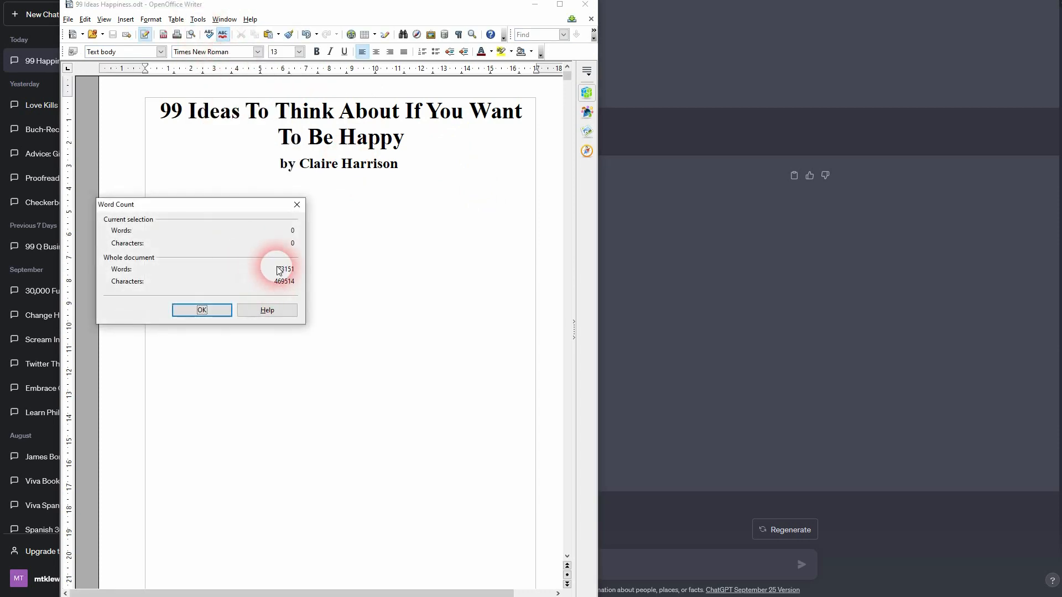
pyautogui.click(298, 205)
pyautogui.moveTo(394, 16); pyautogui.dragTo(346, 0)
pyautogui.moveTo(519, 53); pyautogui.dragTo(541, 560)
pyautogui.click(478, 459)
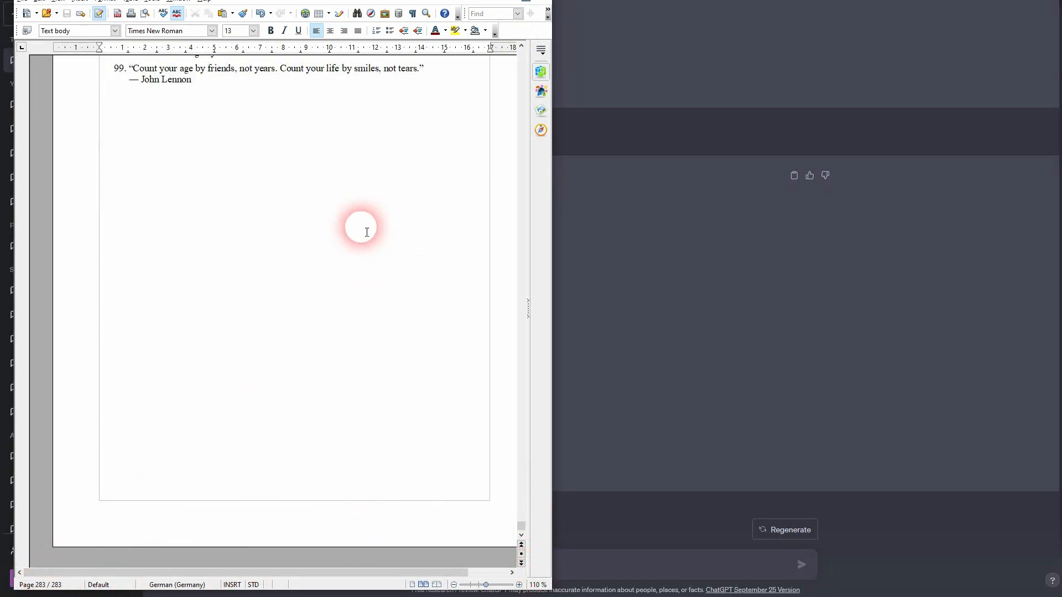
# Review the end of the book from the closing list of quotes back to the heading of the final article.
pyautogui.scroll(9, 372, 285)
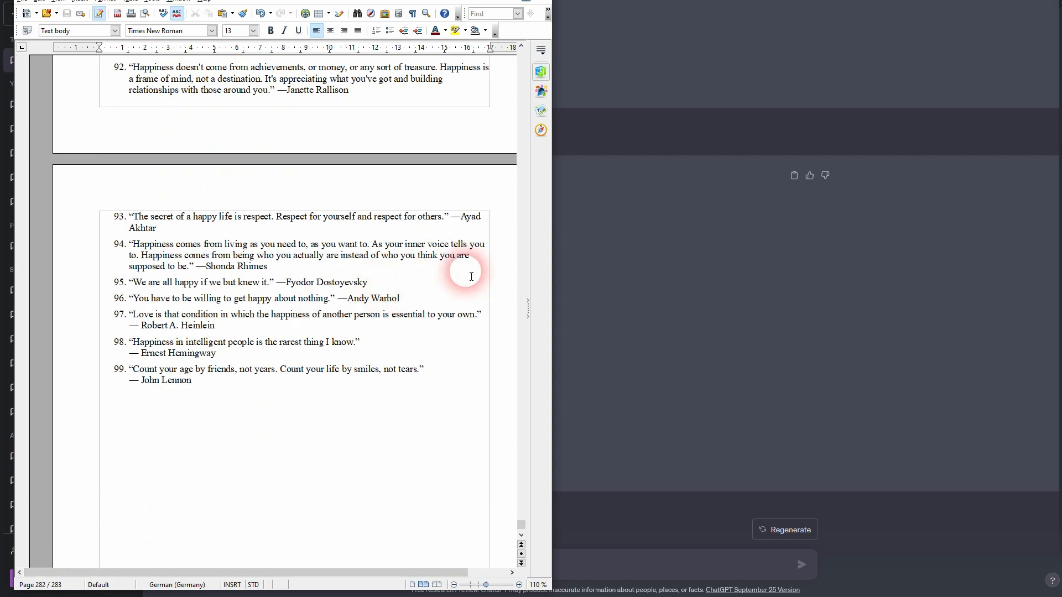
pyautogui.scroll(9, 459, 227)
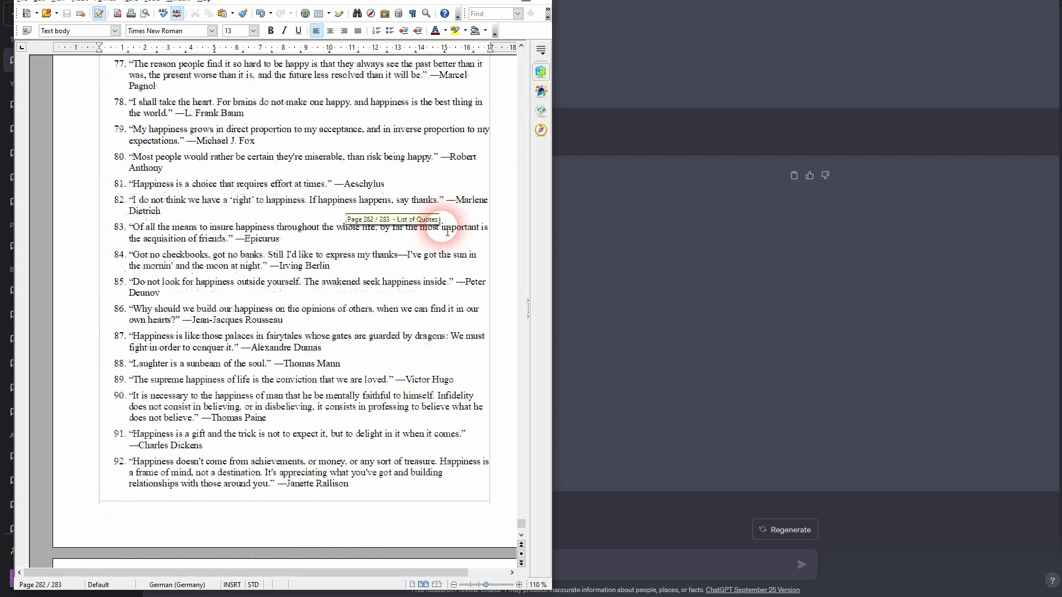
pyautogui.click(372, 277)
pyautogui.scroll(20, 376, 275)
pyautogui.scroll(15, 343, 249)
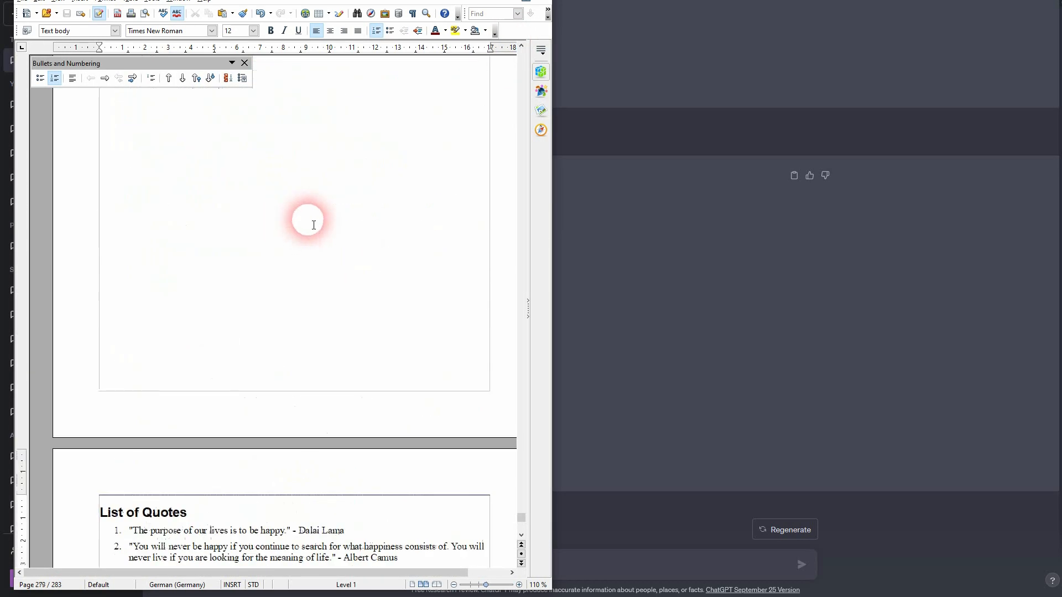
pyautogui.scroll(15, 224, 414)
pyautogui.moveTo(330, 366); pyautogui.dragTo(100, 350)
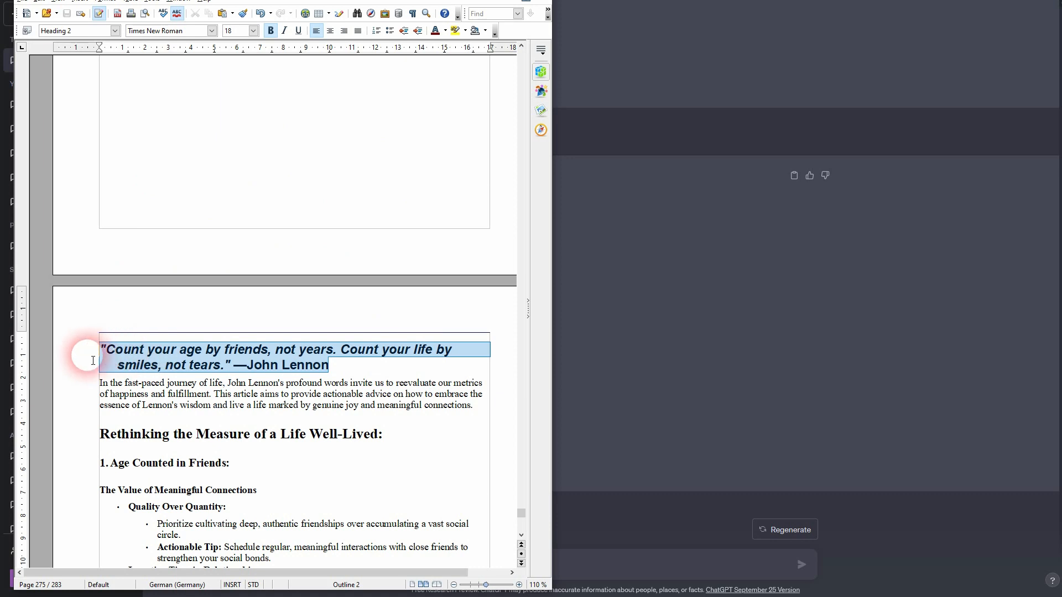
pyautogui.click(401, 397)
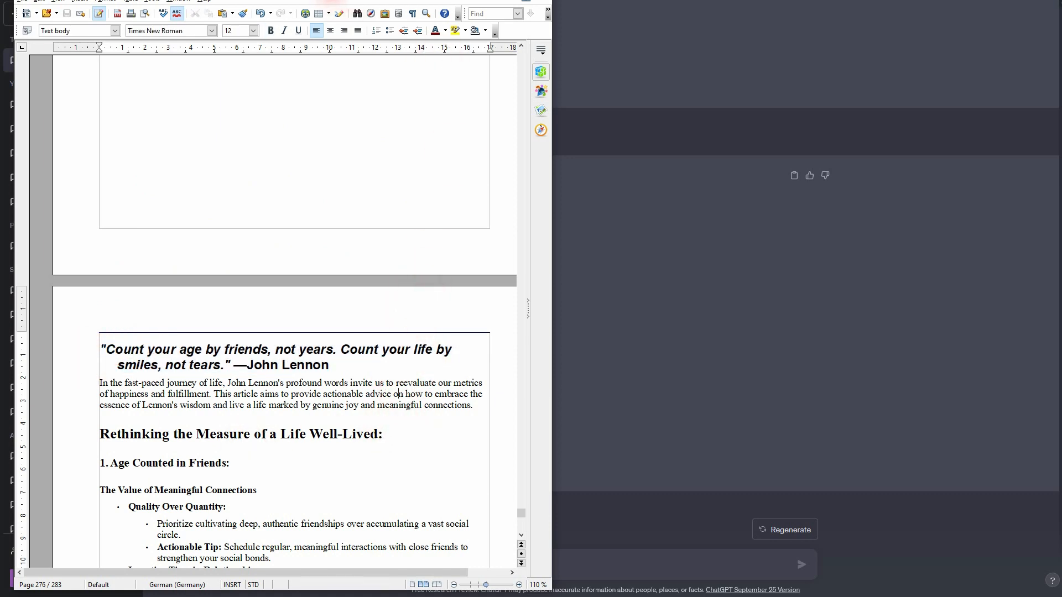
# Save the book to the Desktop as "99 Ideas Happiness" in HTML Document (OpenOffice Writer) format, keeping the current format.
pyautogui.moveTo(329, 2); pyautogui.dragTo(327, 19)
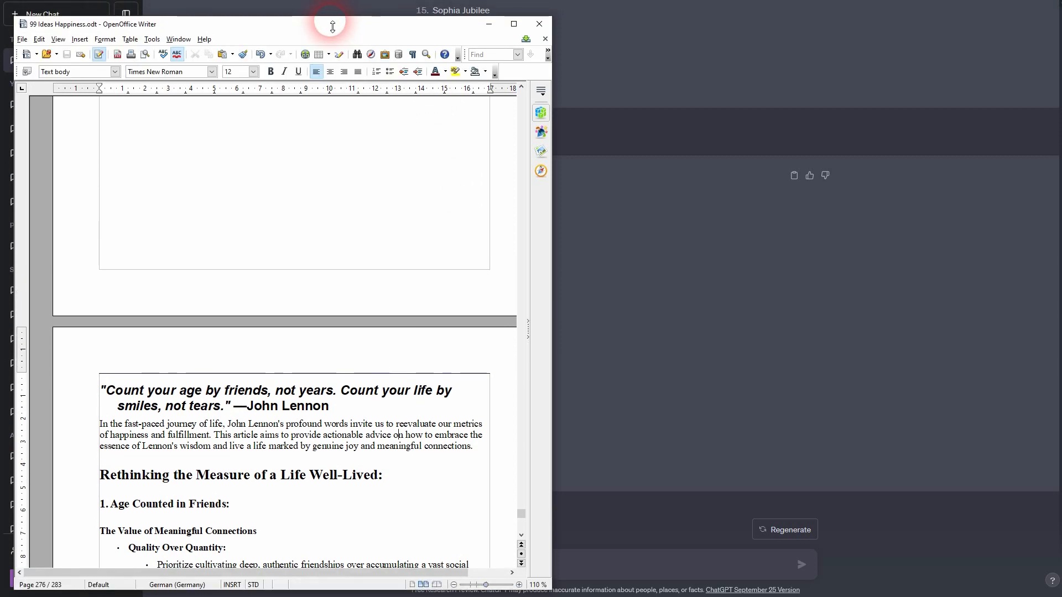
pyautogui.click(21, 42)
pyautogui.click(100, 214)
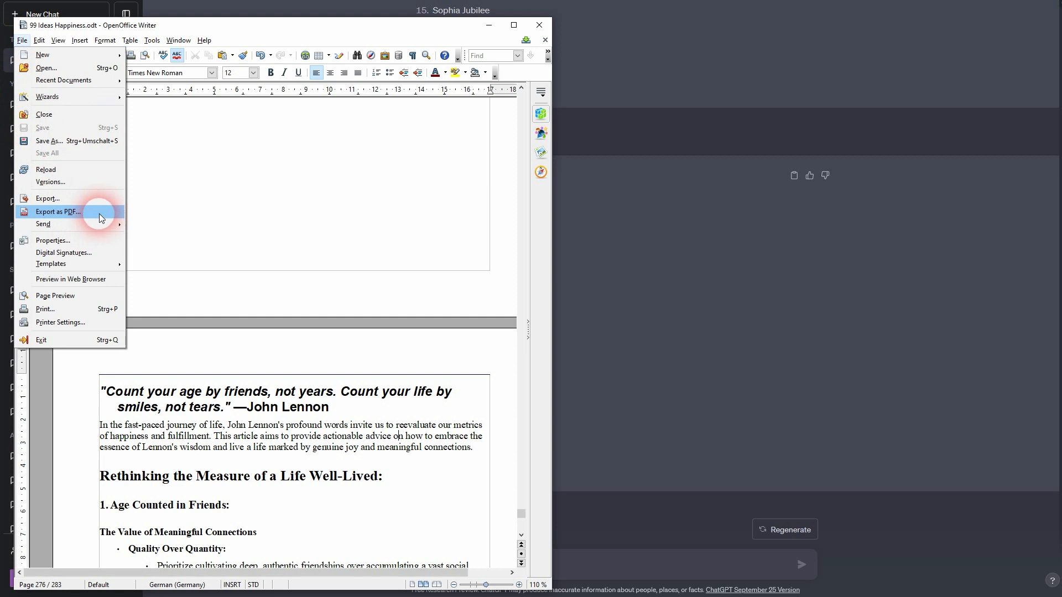
pyautogui.click(71, 145)
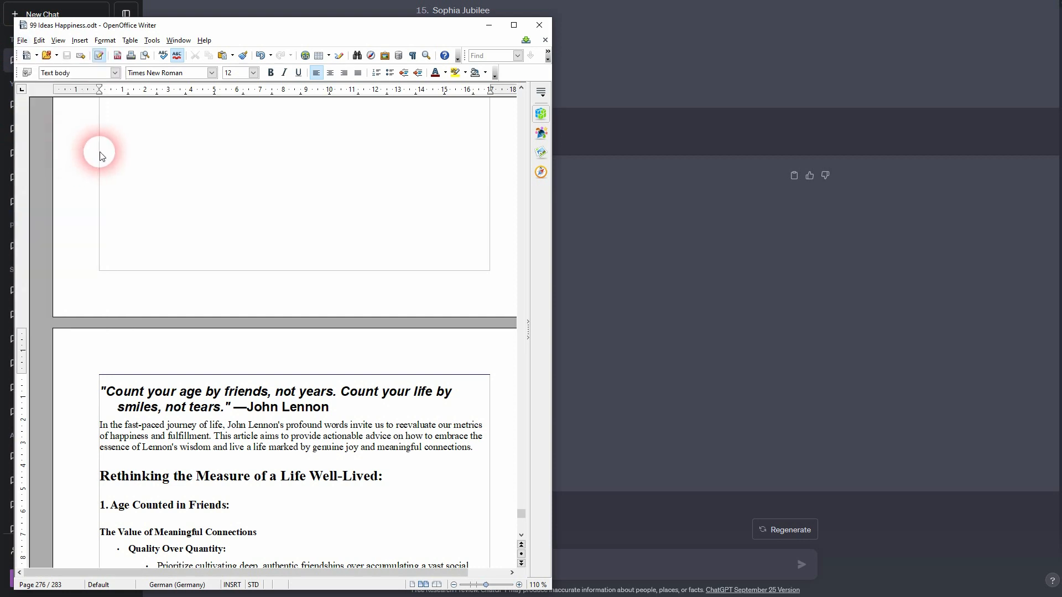
pyautogui.click(161, 389)
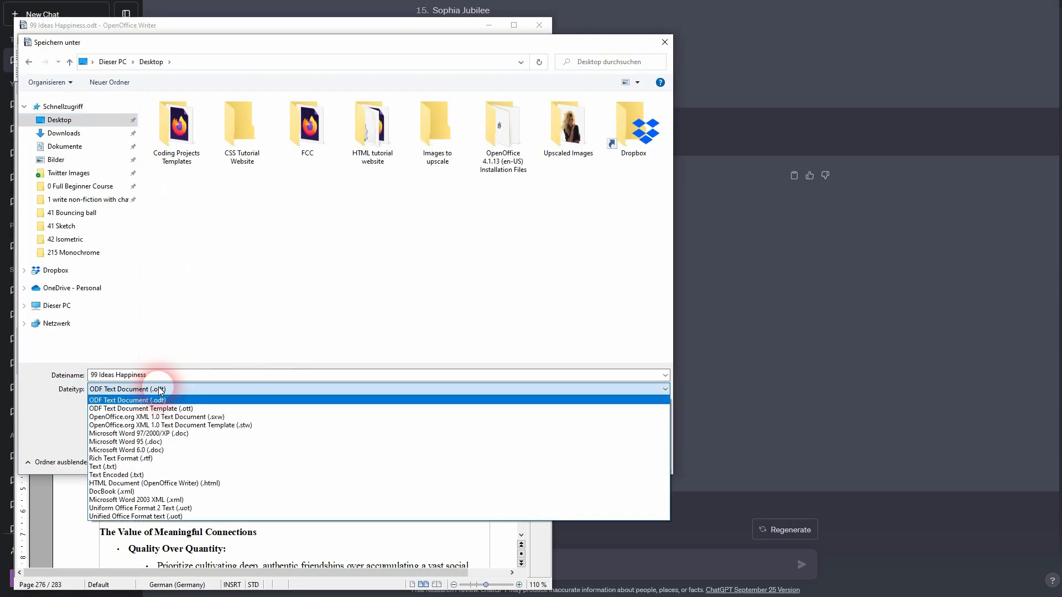
pyautogui.click(220, 483)
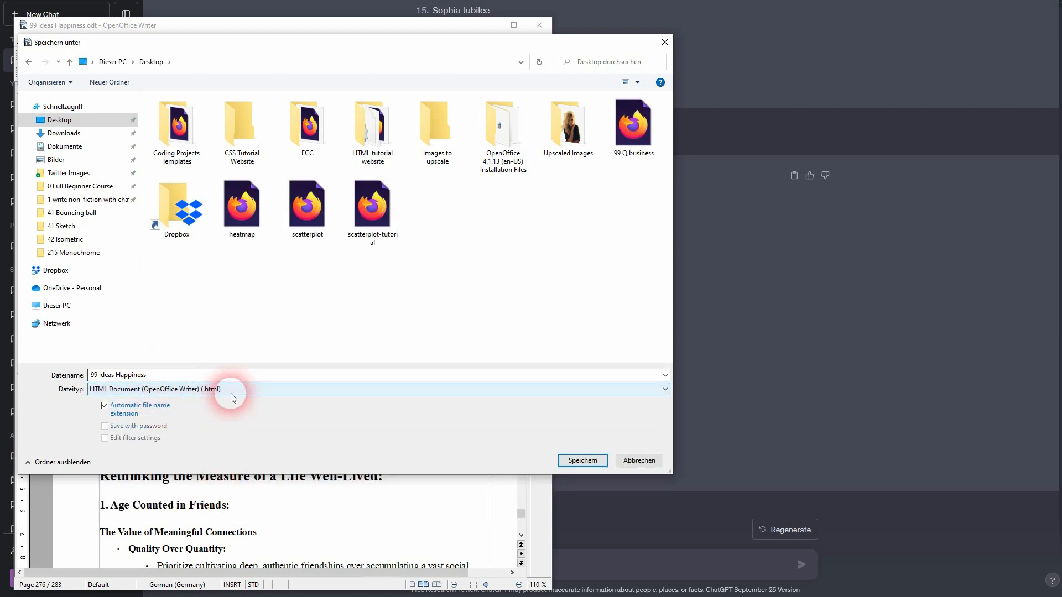
pyautogui.click(583, 461)
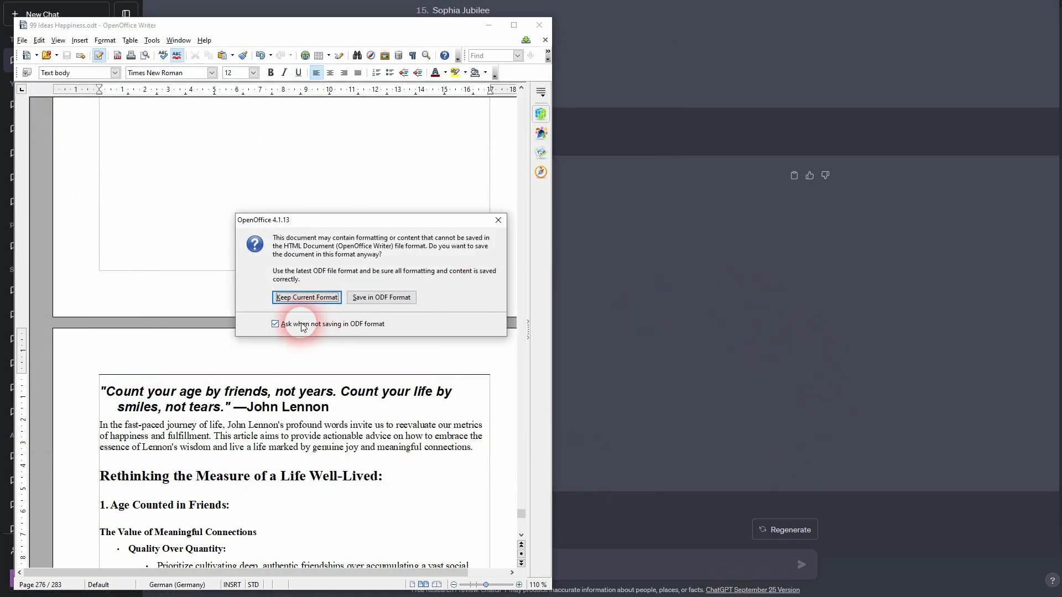
pyautogui.click(304, 299)
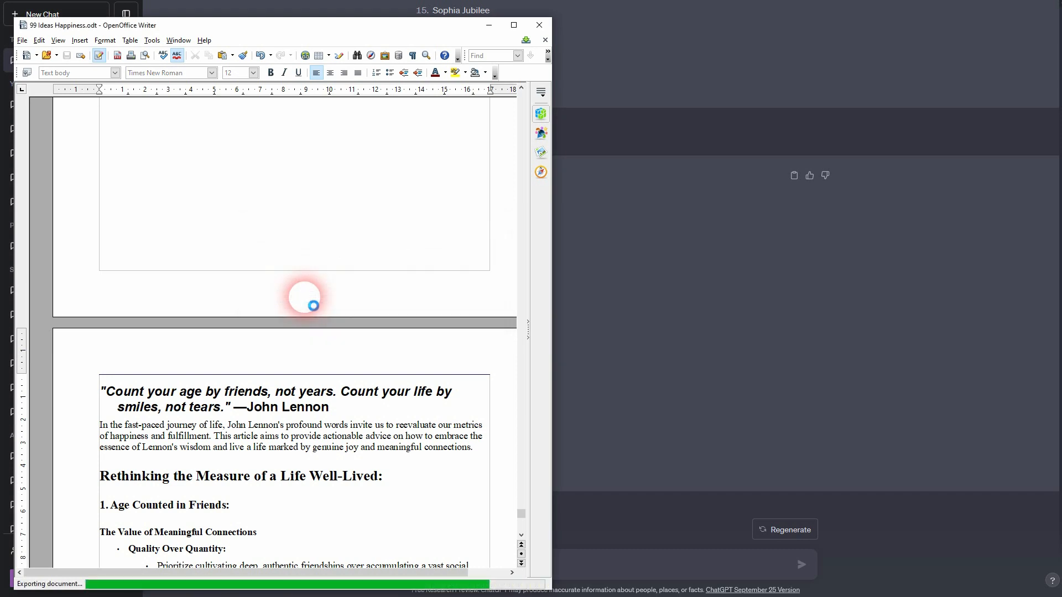
# Open the saved HTML file from the Desktop in the browser and review its title, table of contents, introduction and articles.
pyautogui.click(487, 25)
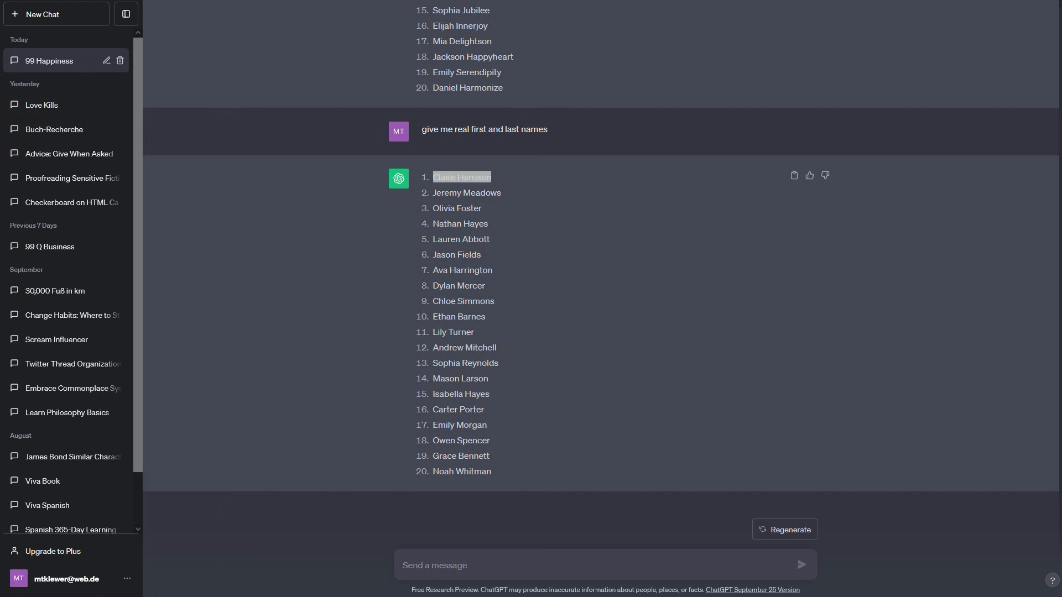
pyautogui.click(562, 261)
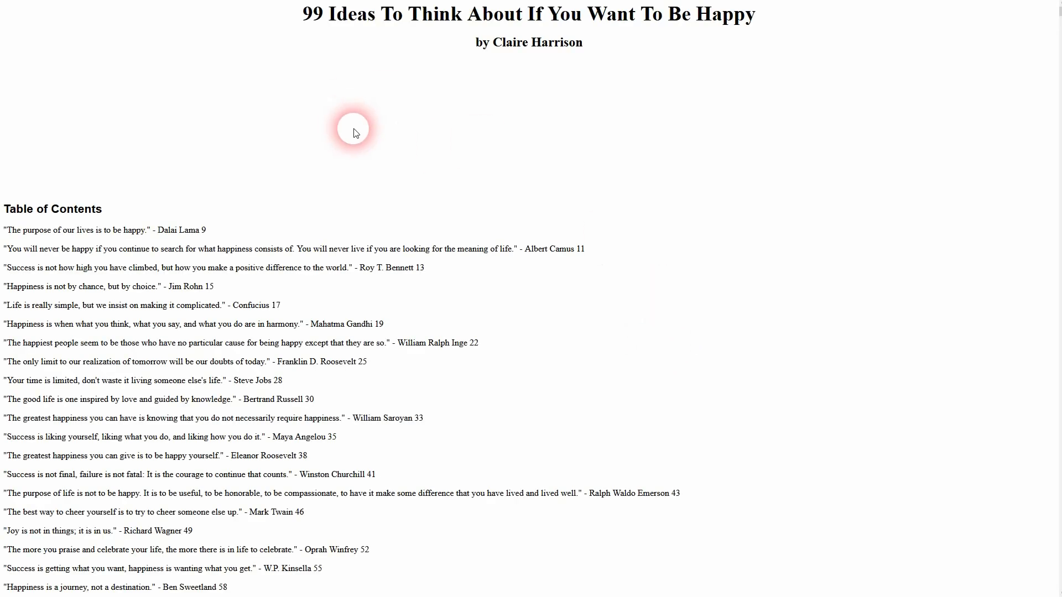
pyautogui.scroll(-10, 497, 235)
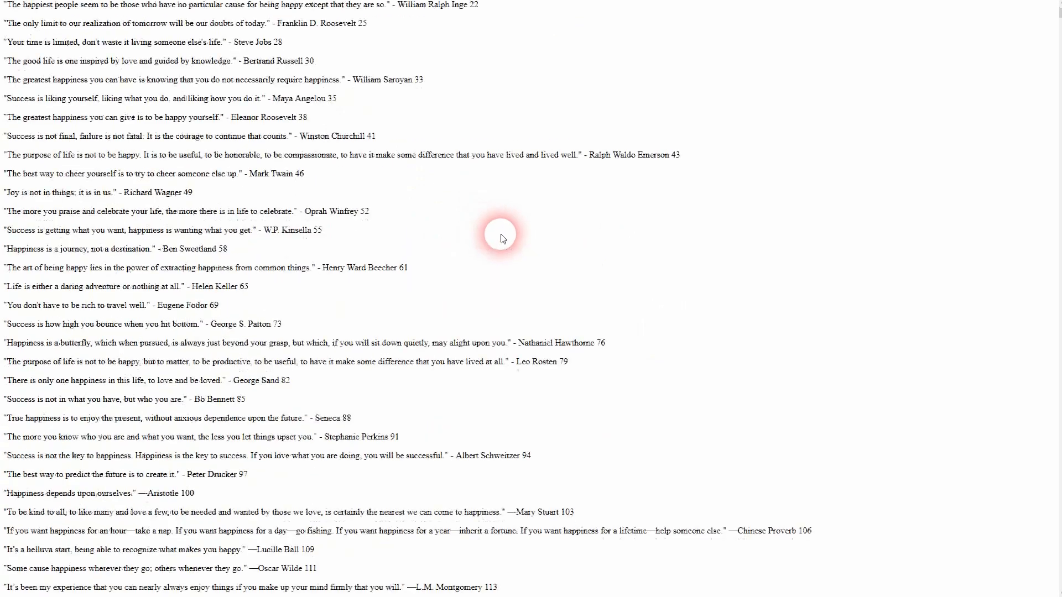
pyautogui.scroll(-20, 495, 238)
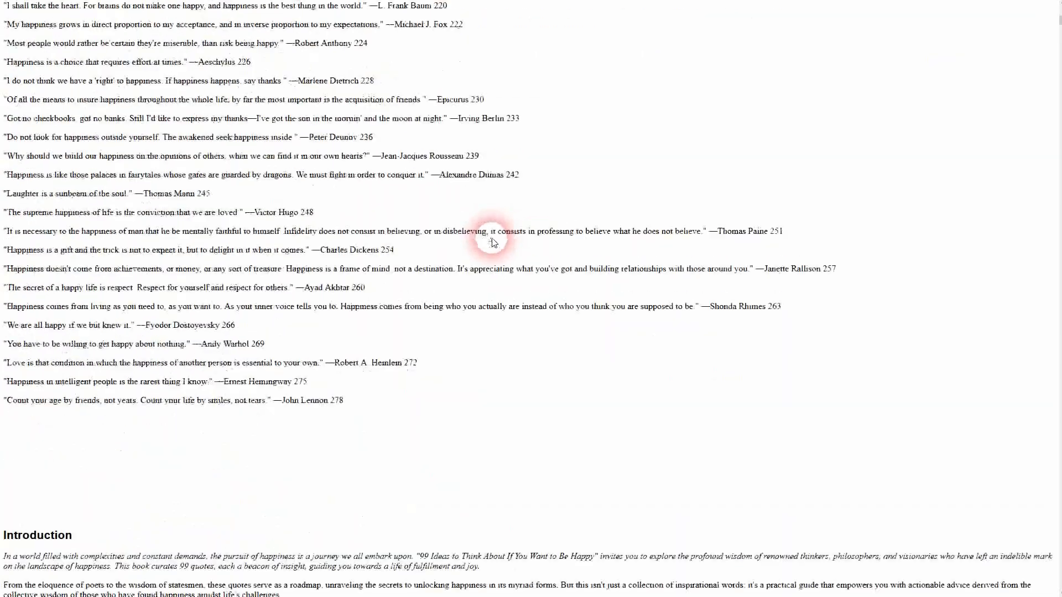
pyautogui.scroll(-15, 491, 237)
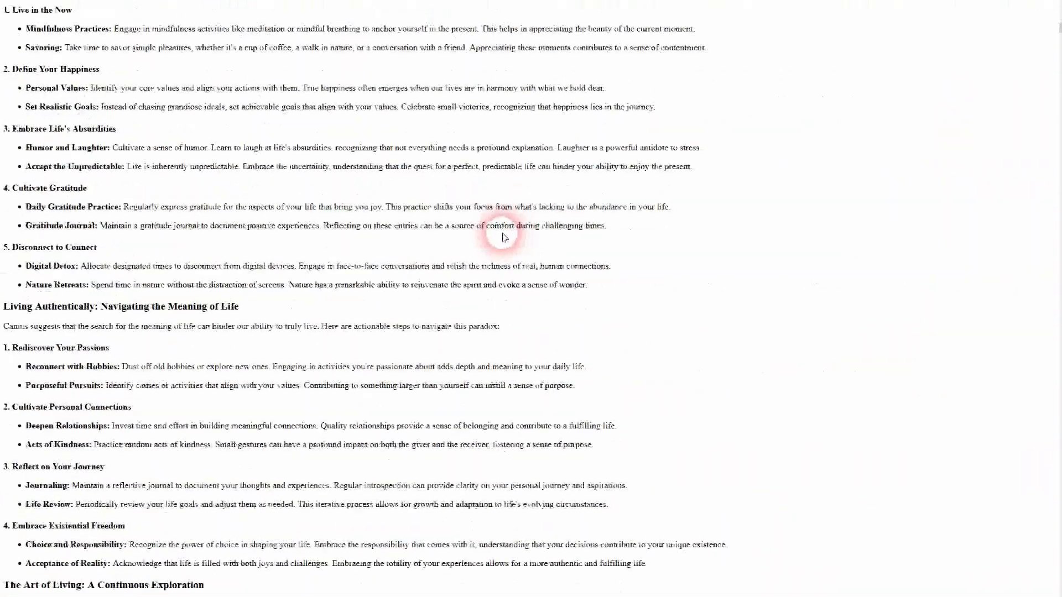
pyautogui.scroll(-15, 484, 223)
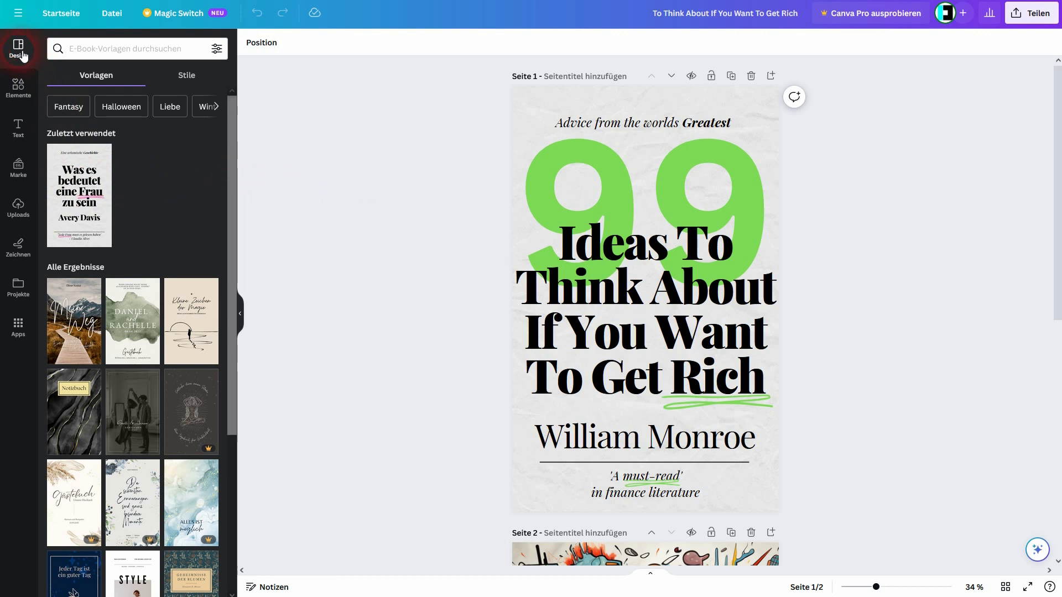
# Browse the e-book cover templates in the results and return to the start of the list.
pyautogui.scroll(-7, 157, 315)
pyautogui.click(160, 313)
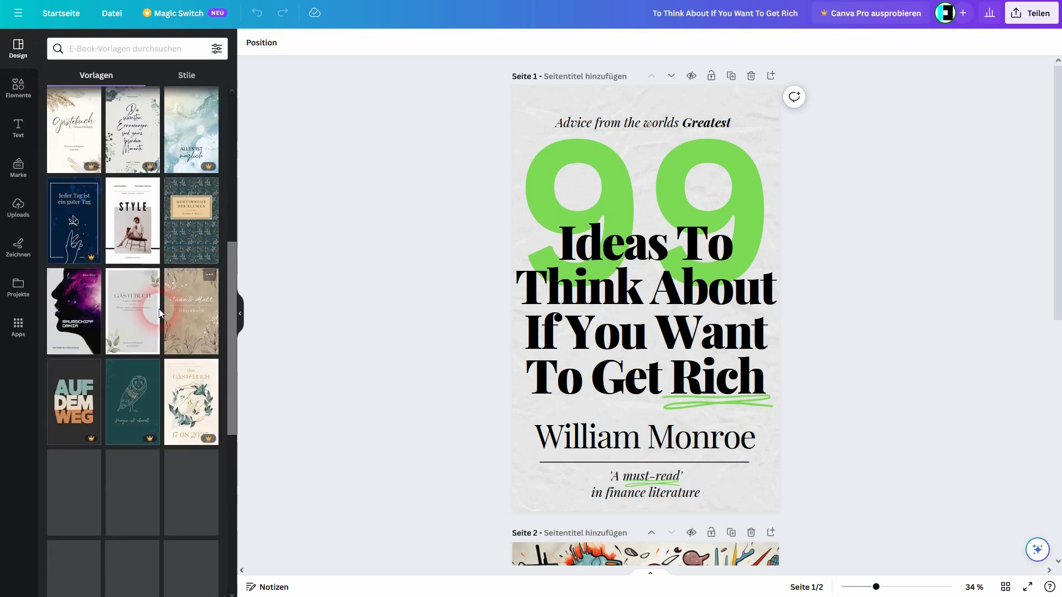
pyautogui.scroll(-2, 145, 370)
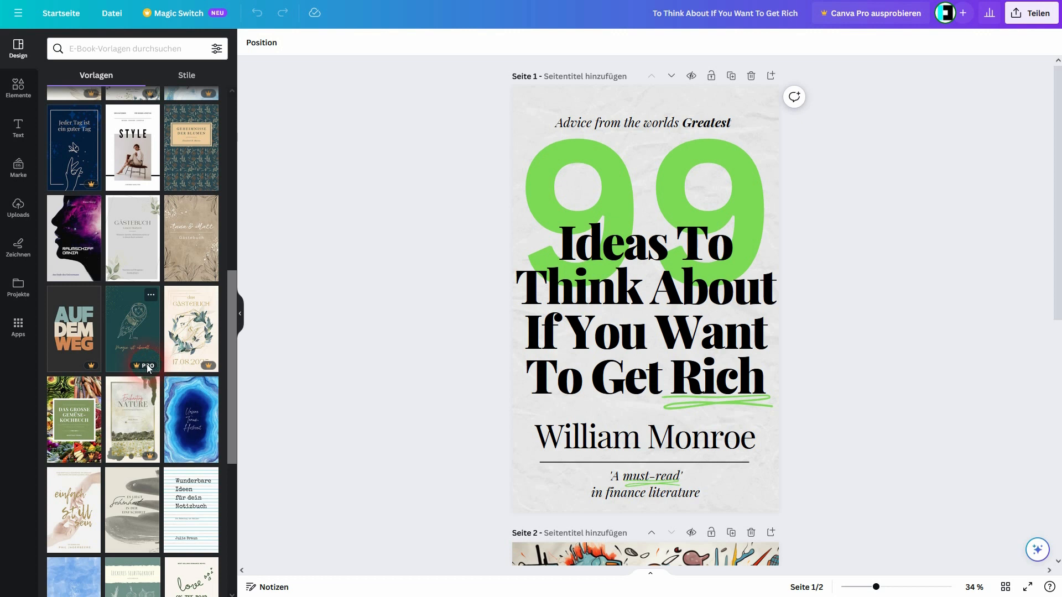
pyautogui.scroll(-4, 164, 369)
pyautogui.scroll(-6, 164, 372)
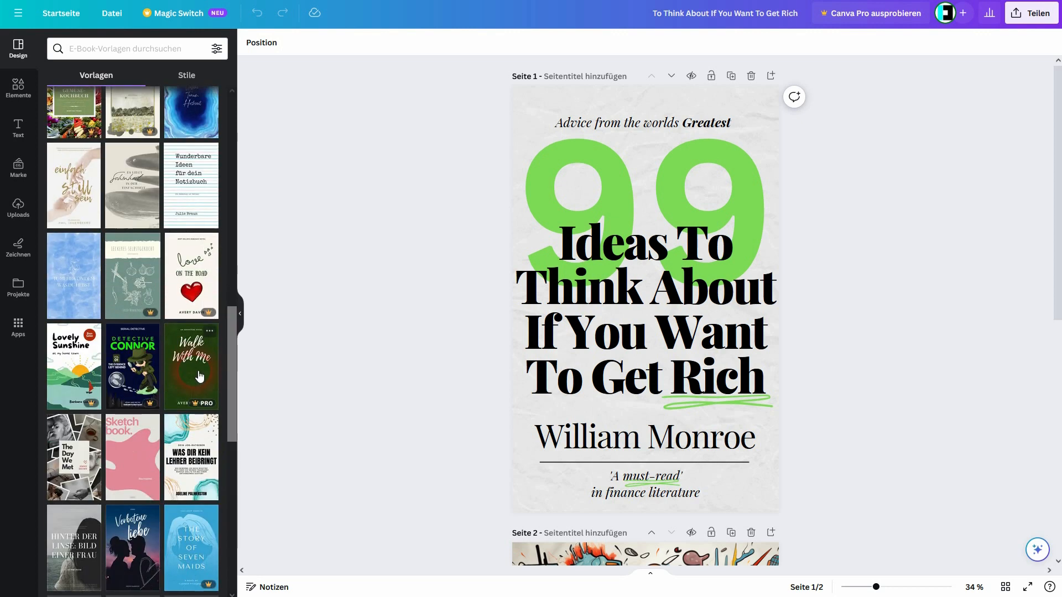
pyautogui.scroll(-2, 197, 377)
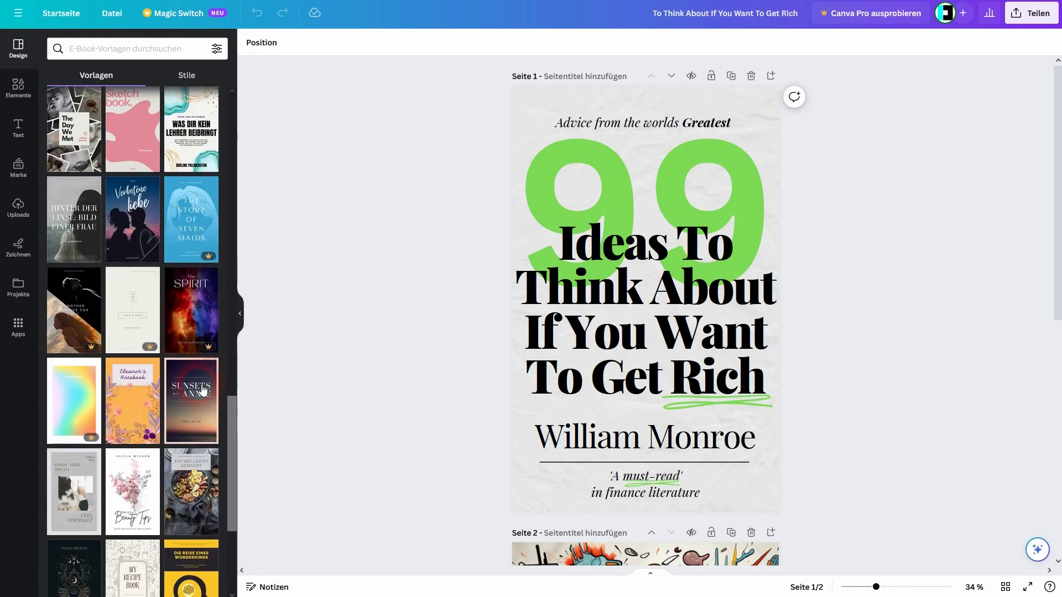
pyautogui.scroll(2, 166, 331)
pyautogui.moveTo(104, 218)
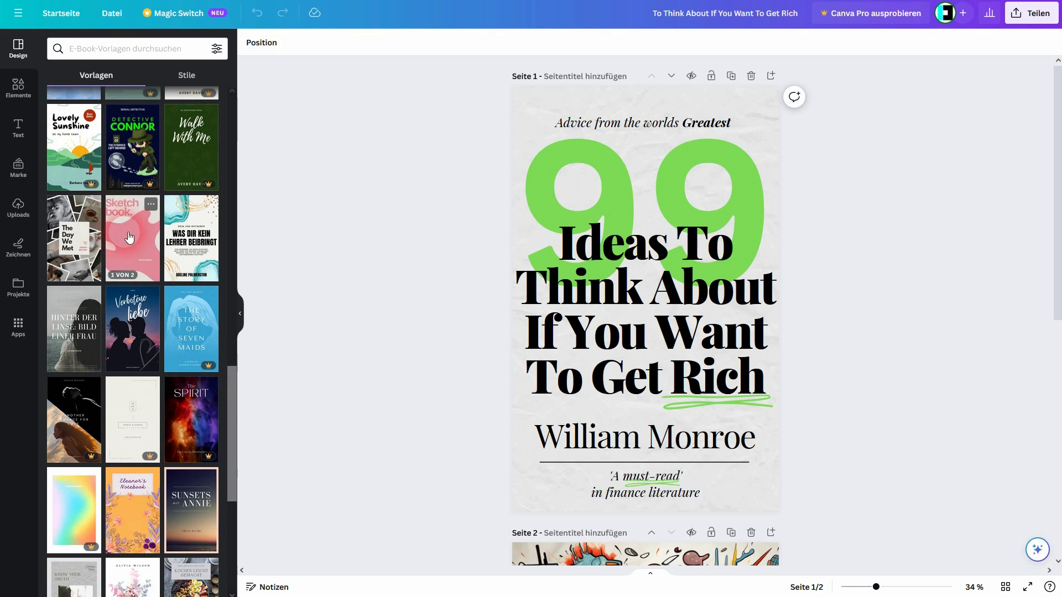
pyautogui.scroll(-5, 138, 276)
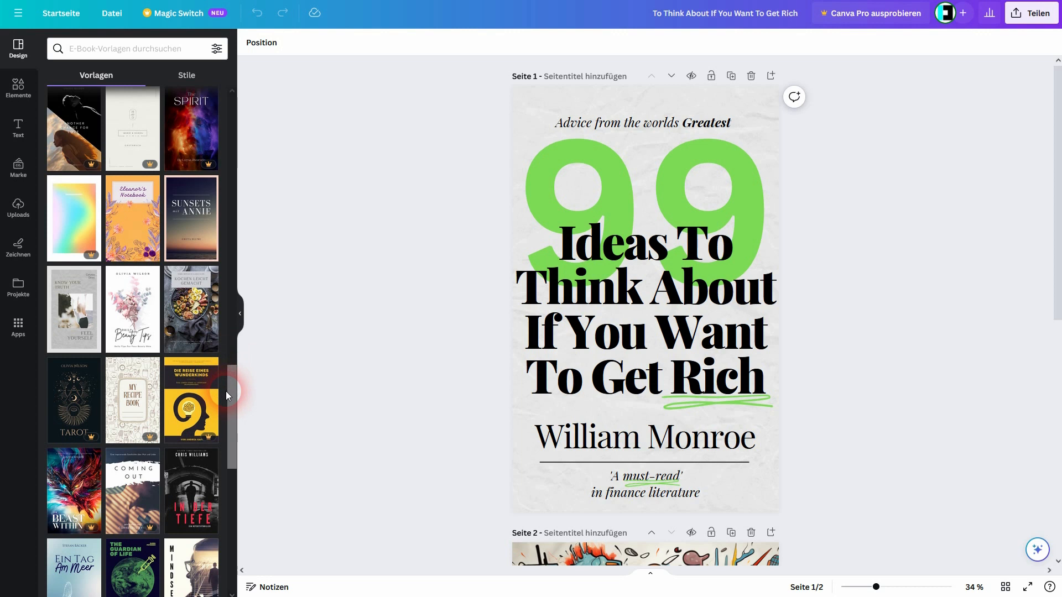
pyautogui.moveTo(225, 390); pyautogui.dragTo(224, 61)
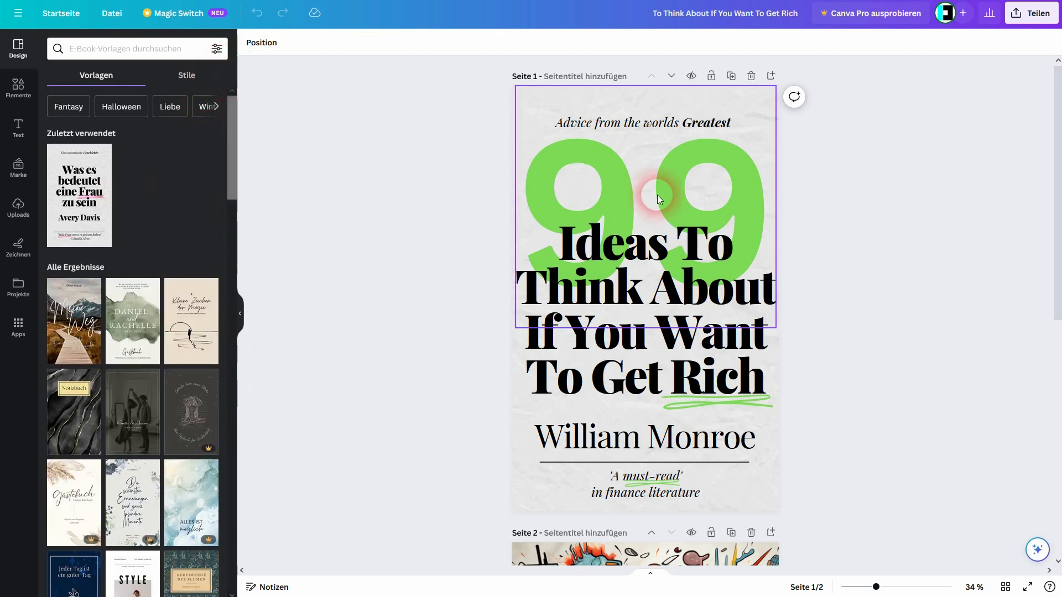
# Add a blank page after the "Doodle Coloring Book!" cover and apply the recently used "Was es bedeutet eine Frau zu sein" template.
pyautogui.scroll(-8, 940, 224)
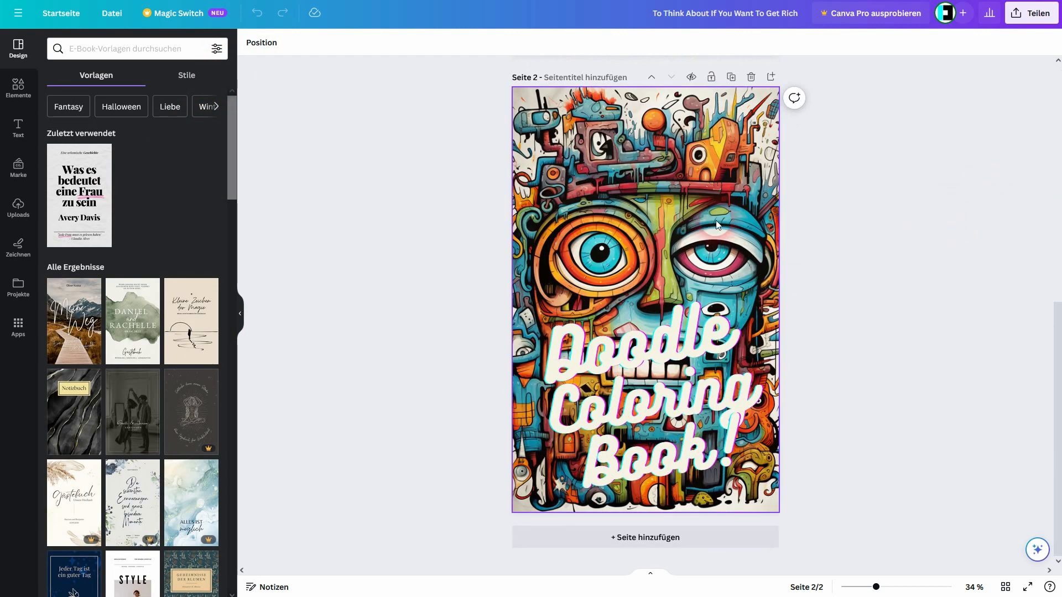
pyautogui.click(771, 77)
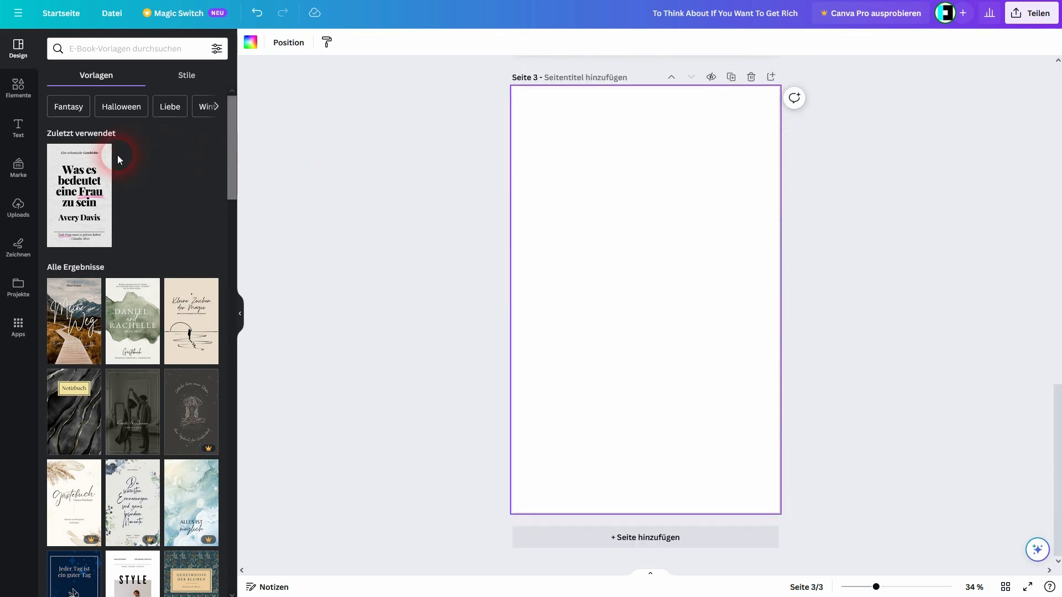
pyautogui.click(91, 178)
# Copy the full book title from the Writer document and paste it over the template's main title on page 3.
pyautogui.click(683, 301)
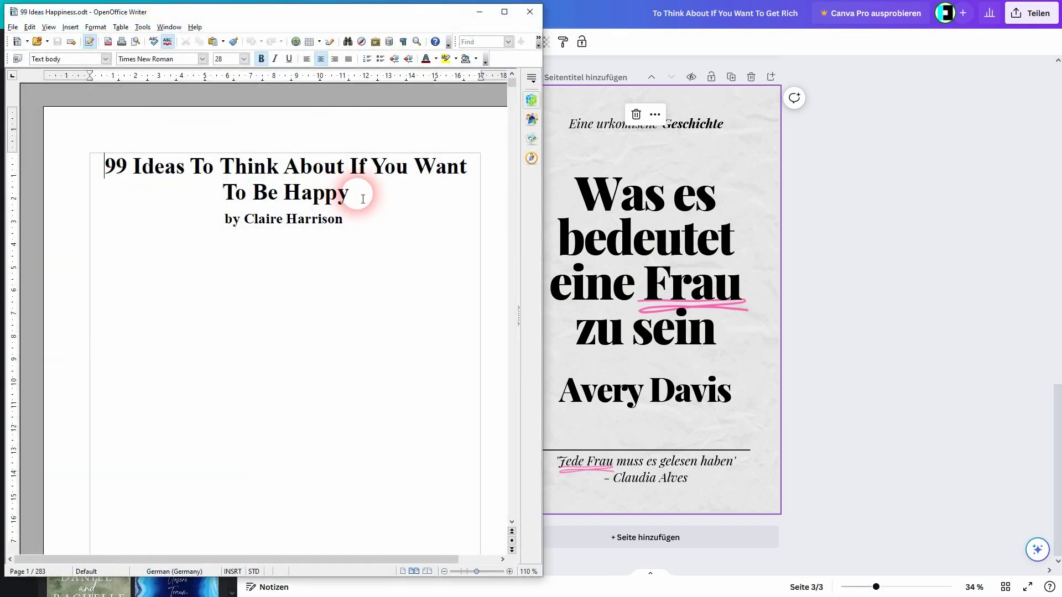
pyautogui.moveTo(363, 199); pyautogui.dragTo(105, 166)
pyautogui.hotkey('ctrl', 'c')
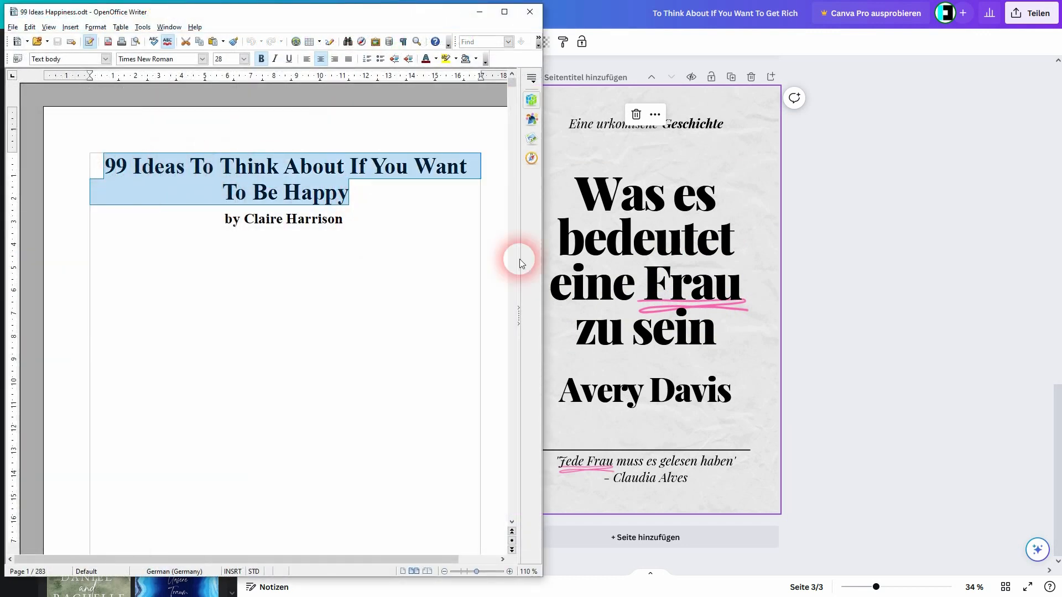
pyautogui.click(652, 243)
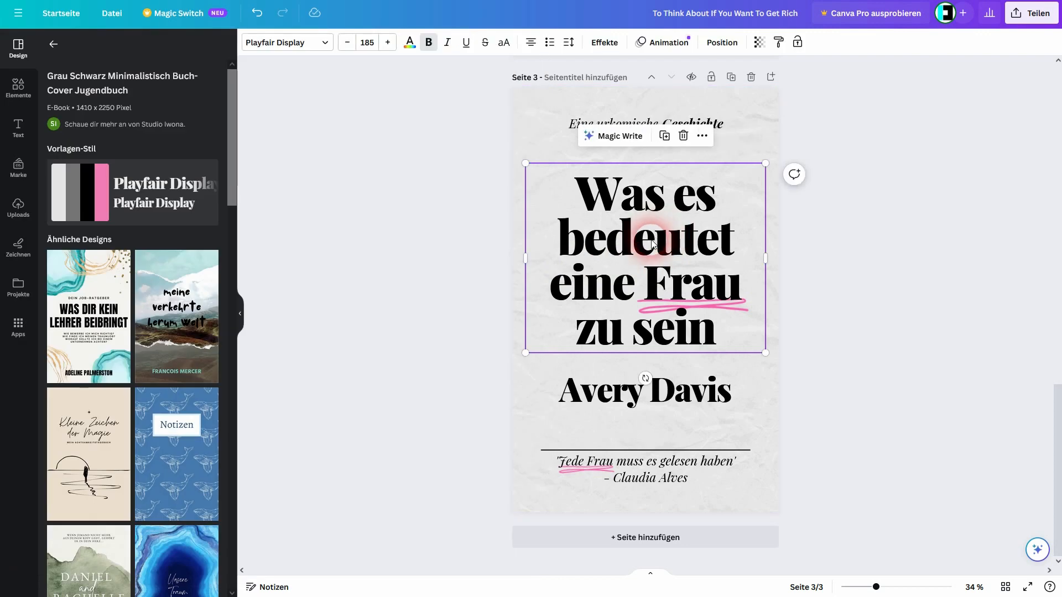
pyautogui.tripleClick(651, 243)
pyautogui.hotkey('ctrl', 'v')
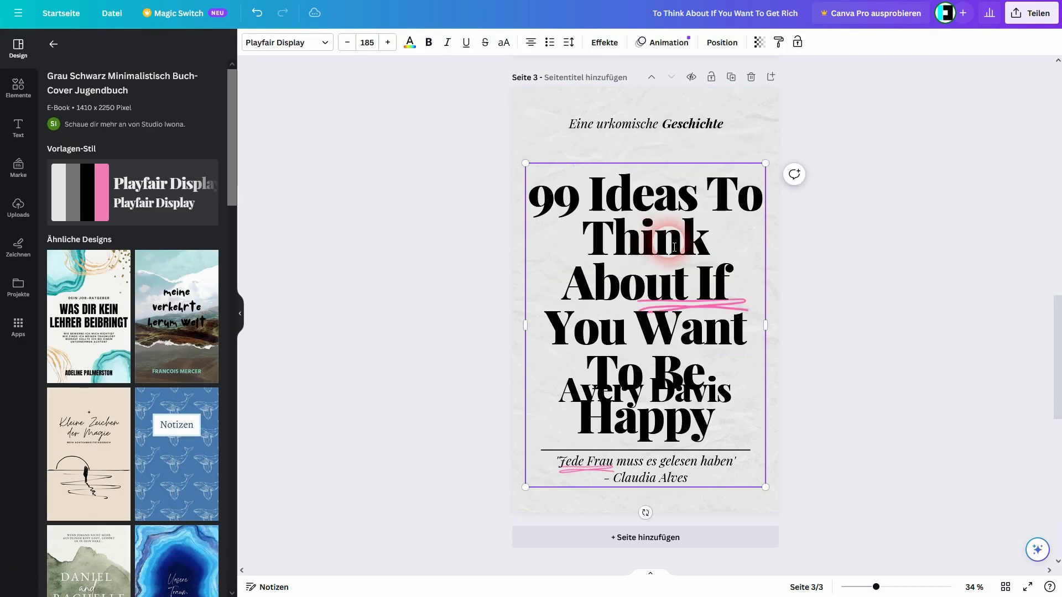
# Remove "99" from the start of the pasted title on page 3.
pyautogui.click(588, 194)
pyautogui.press('BackSpace')
pyautogui.press('BackSpace')
pyautogui.press('BackSpace')
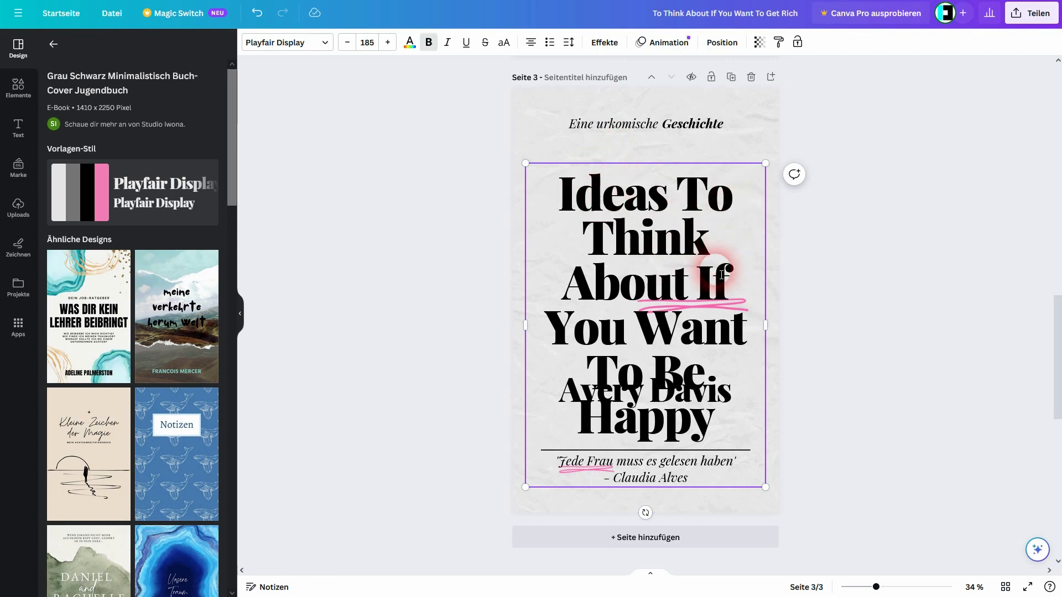
# Check the template's tagline and quote text boxes, and delete page 3.
pyautogui.click(590, 129)
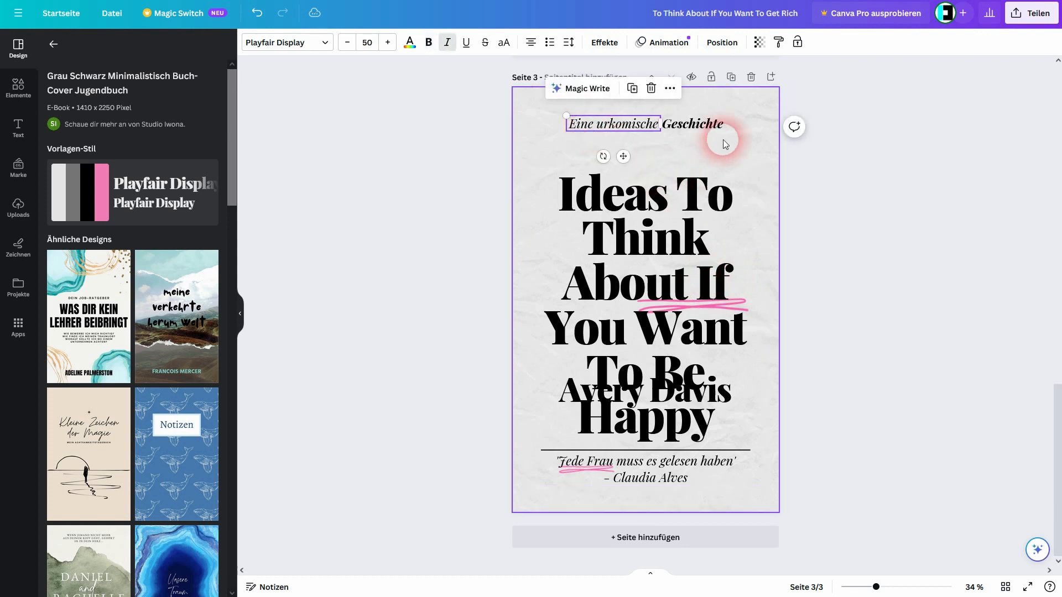
pyautogui.click(707, 307)
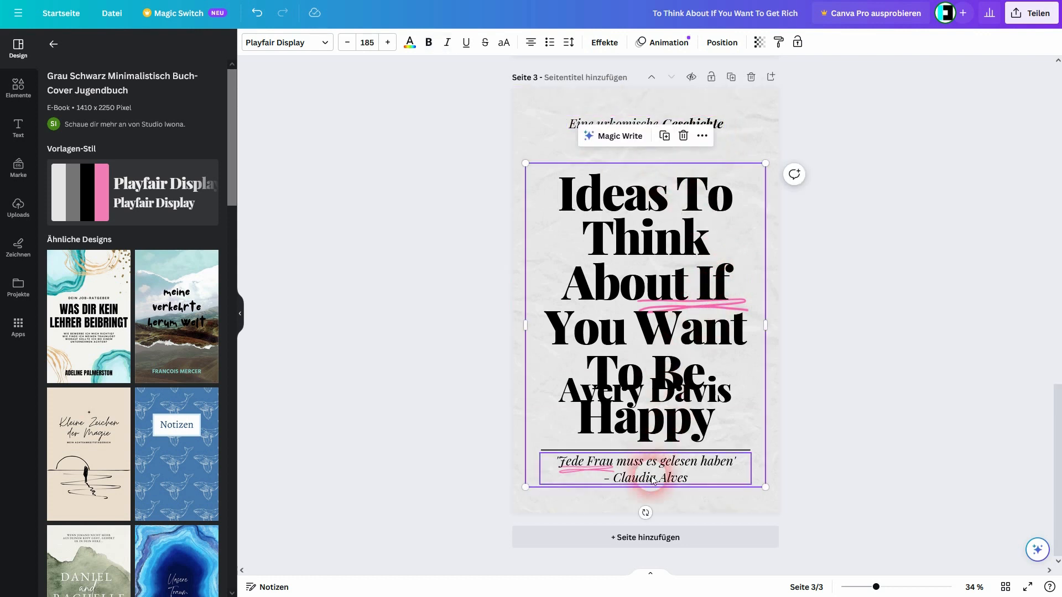
pyautogui.click(672, 475)
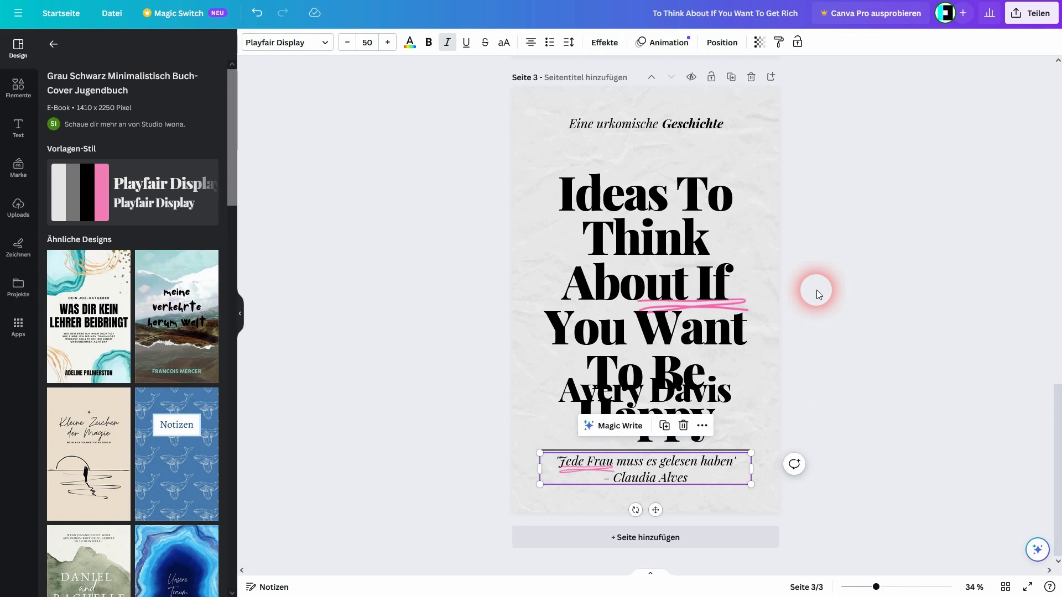
pyautogui.click(751, 77)
# Duplicate page 1, the finished "99 Ideas To Think About If You Want To Get Rich" cover.
pyautogui.scroll(6, 830, 224)
pyautogui.click(625, 151)
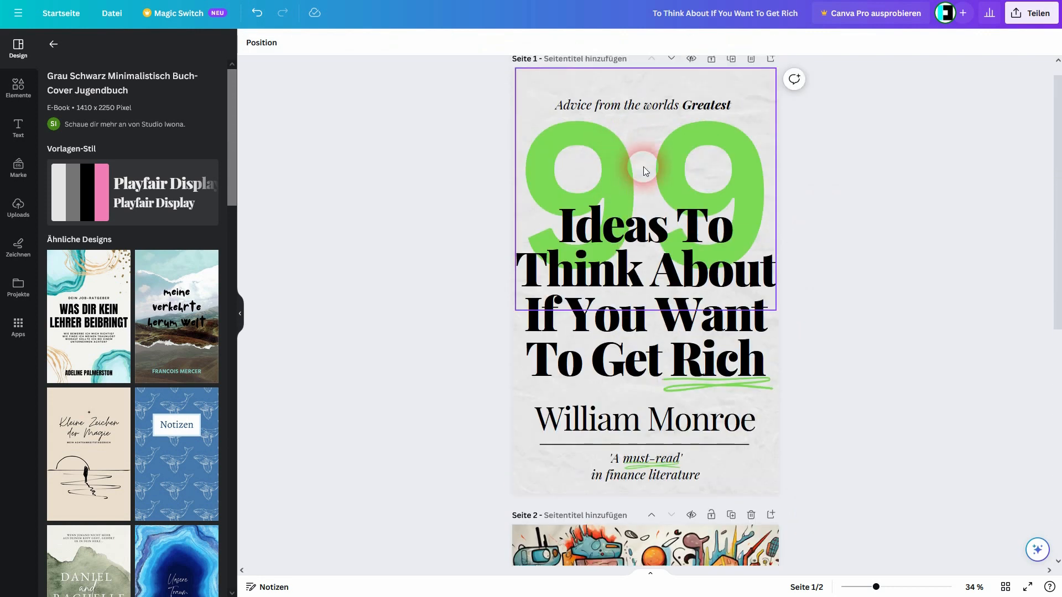
pyautogui.click(731, 58)
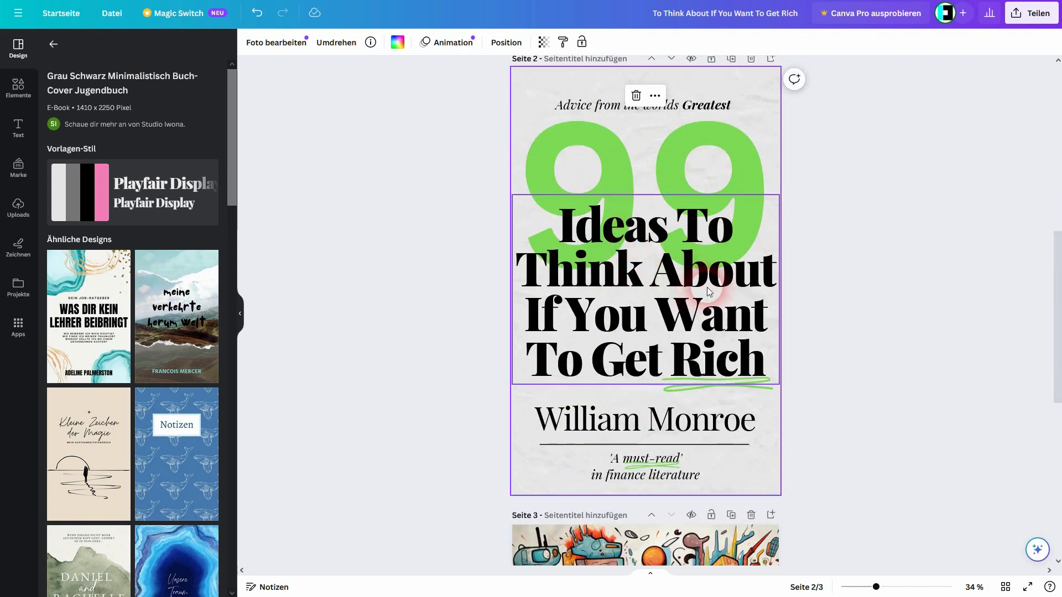
# Replace "Get Rich" with "Be Happy" in the title of the duplicated cover on page 2.
pyautogui.click(609, 370)
pyautogui.doubleClick(610, 370)
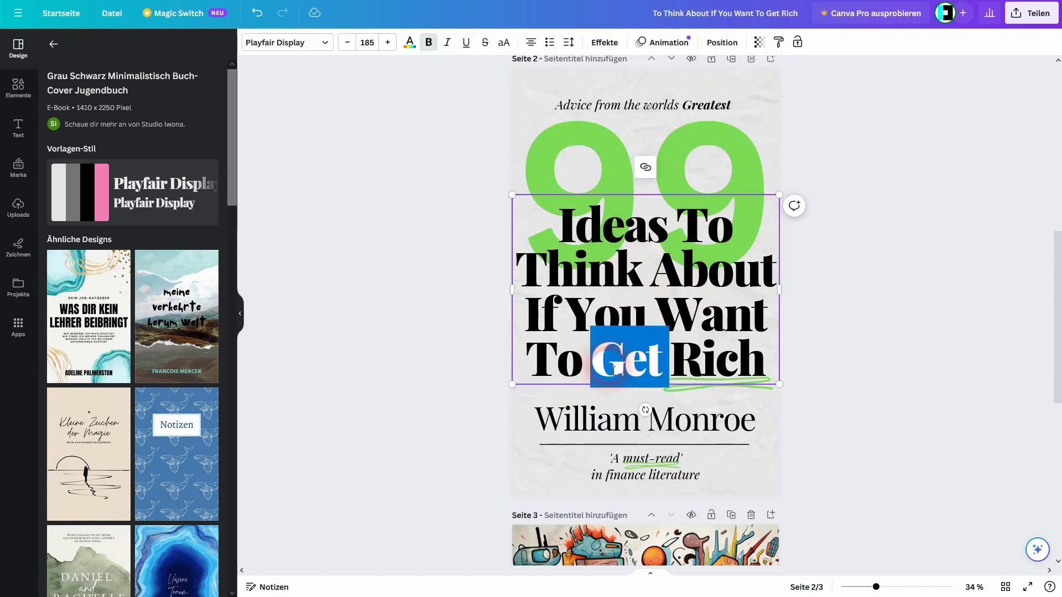
pyautogui.write('Be Happy')
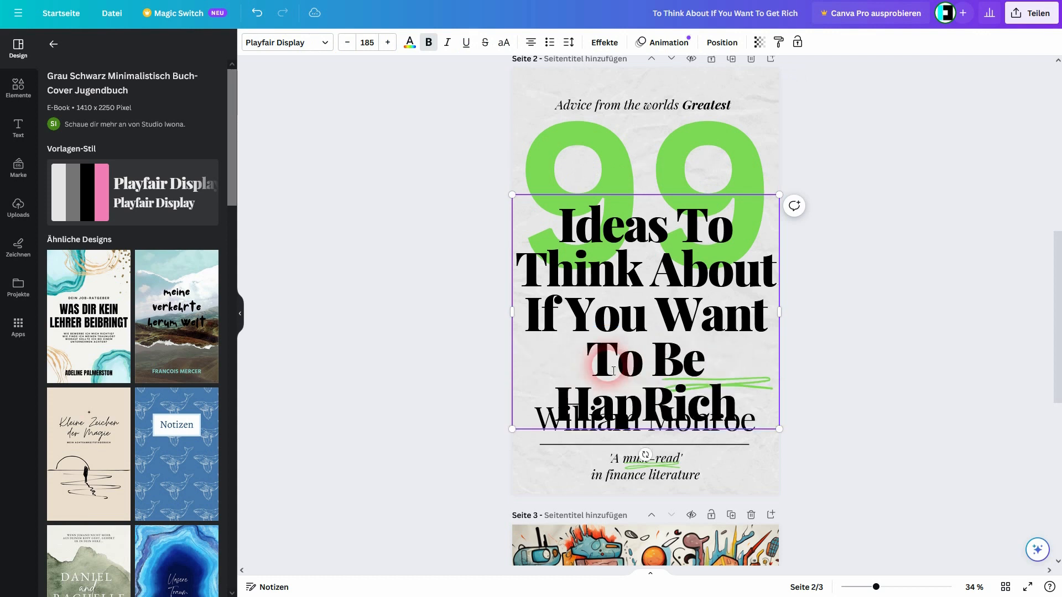
pyautogui.press('Delete')
pyautogui.press('Delete')
pyautogui.press('Delete')
pyautogui.press('Delete')
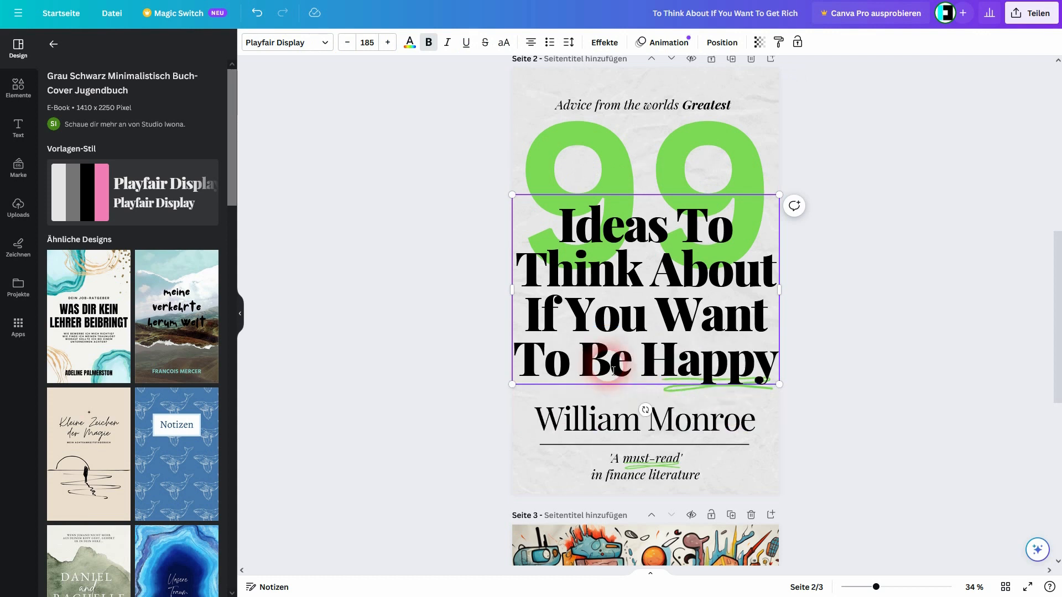
pyautogui.click(904, 298)
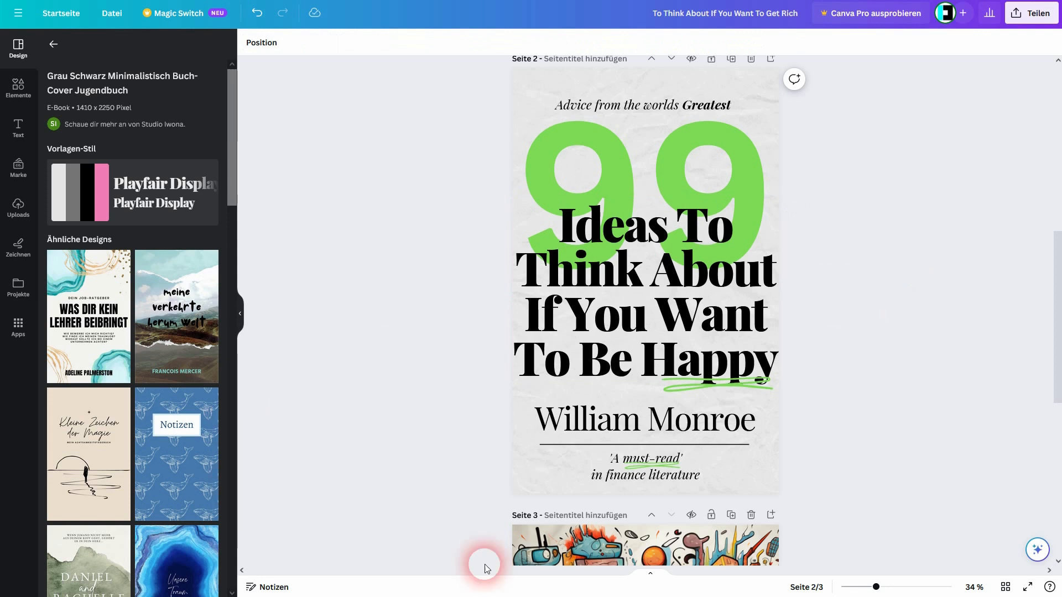
# Copy the author's pen name from the Writer title page and paste it over the author name on the page 2 cover.
pyautogui.moveTo(542, 596)
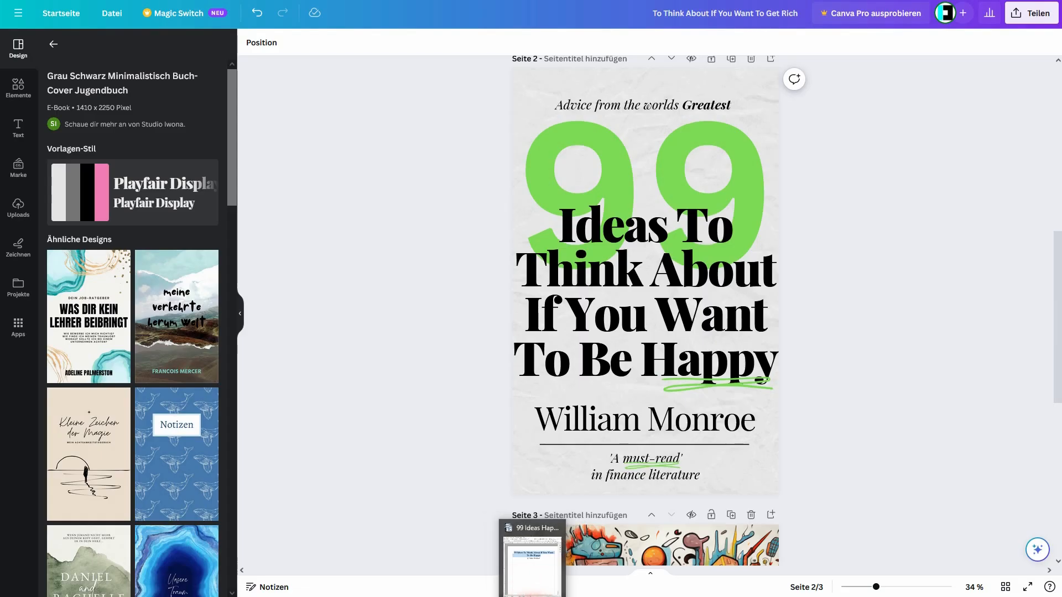
pyautogui.click(539, 560)
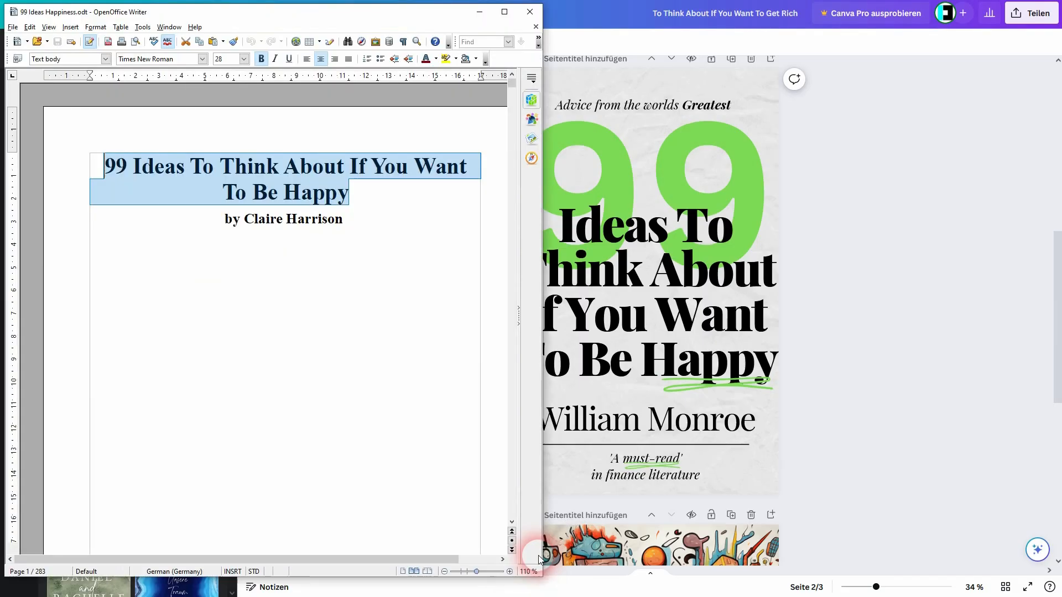
pyautogui.moveTo(348, 221); pyautogui.dragTo(253, 226)
pyautogui.click(391, 224)
pyautogui.moveTo(368, 227); pyautogui.dragTo(253, 228)
pyautogui.hotkey('ctrl', 'c')
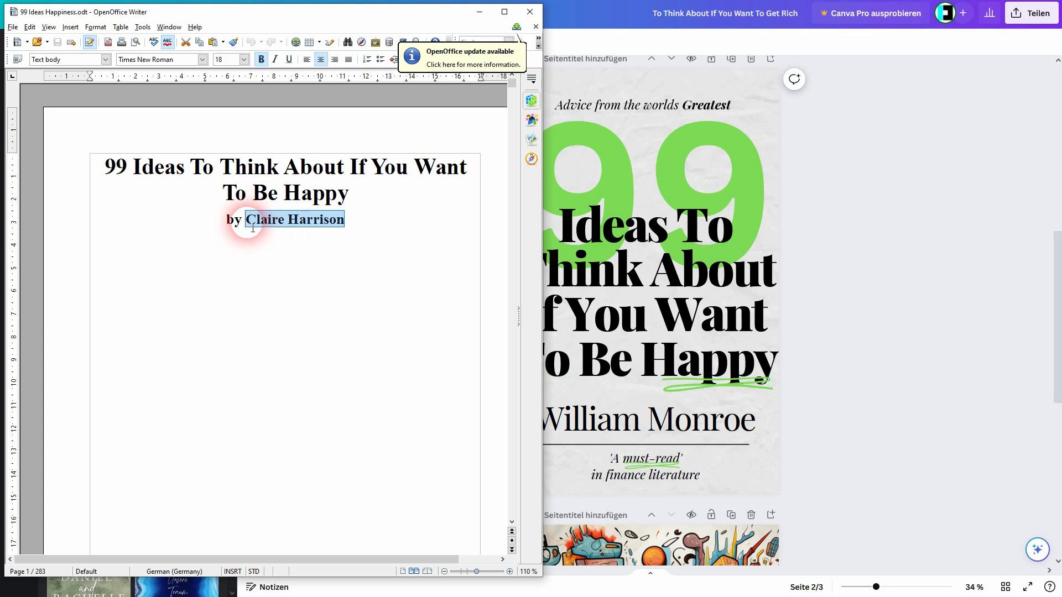
pyautogui.click(665, 425)
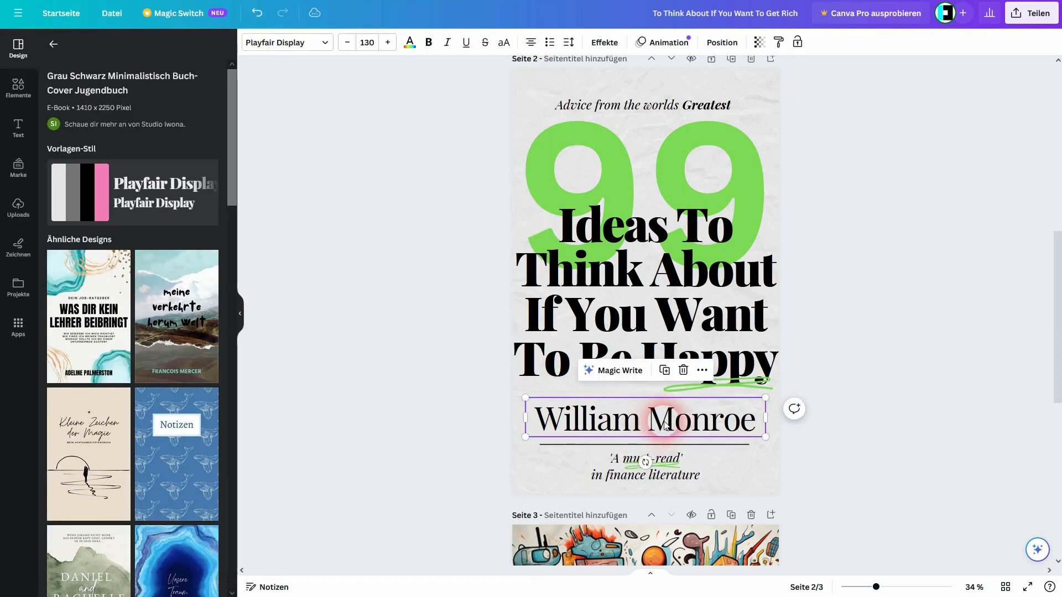
pyautogui.doubleClick(668, 425)
pyautogui.hotkey('ctrl', 'v')
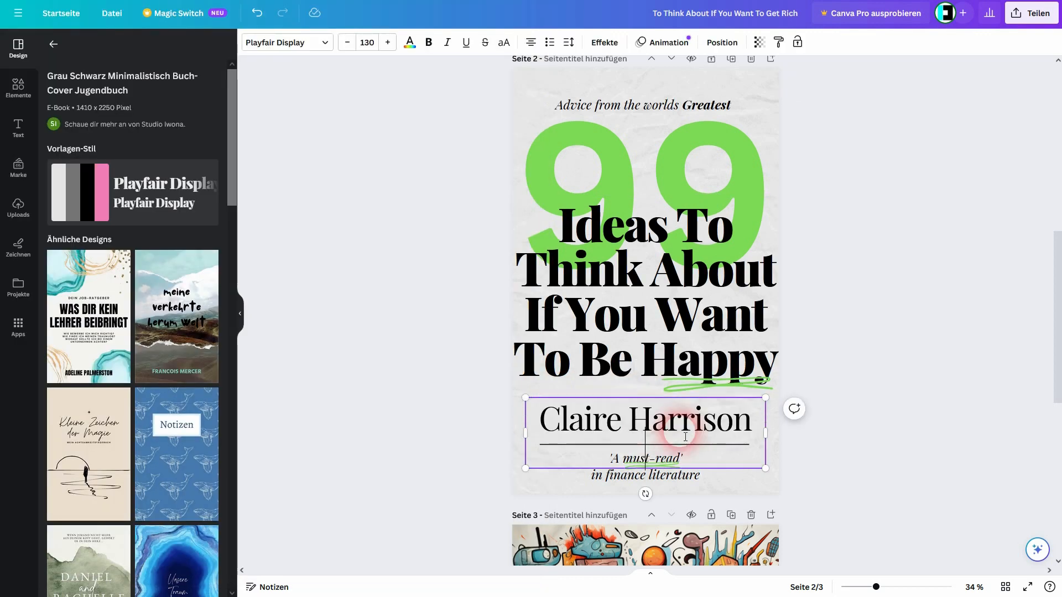
pyautogui.click(858, 406)
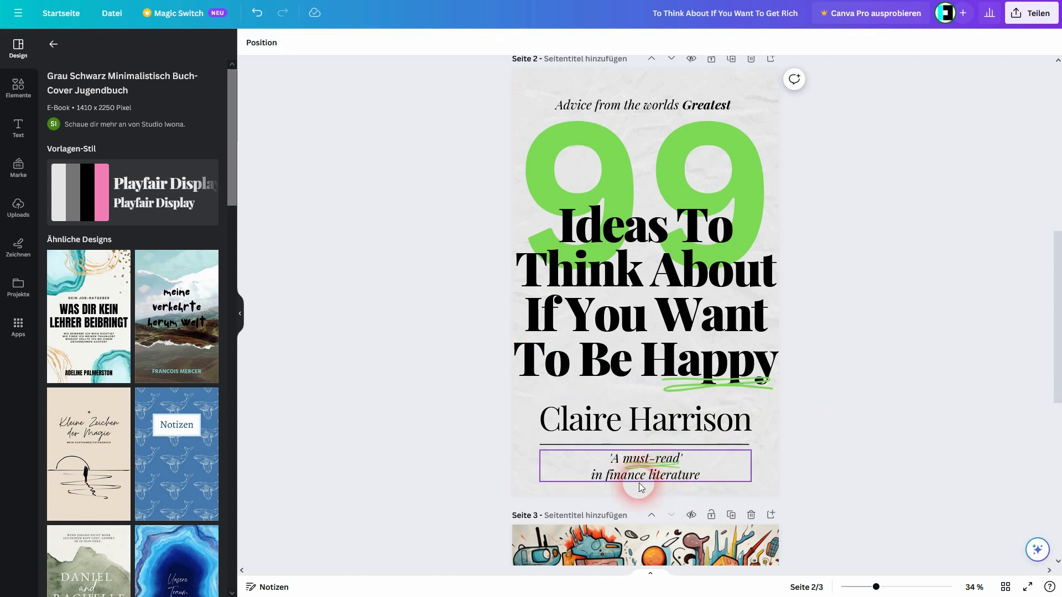
# Change the line under 'A must-read' on the page 2 cover to "for everyone".
pyautogui.click(606, 475)
pyautogui.moveTo(611, 480); pyautogui.dragTo(722, 482)
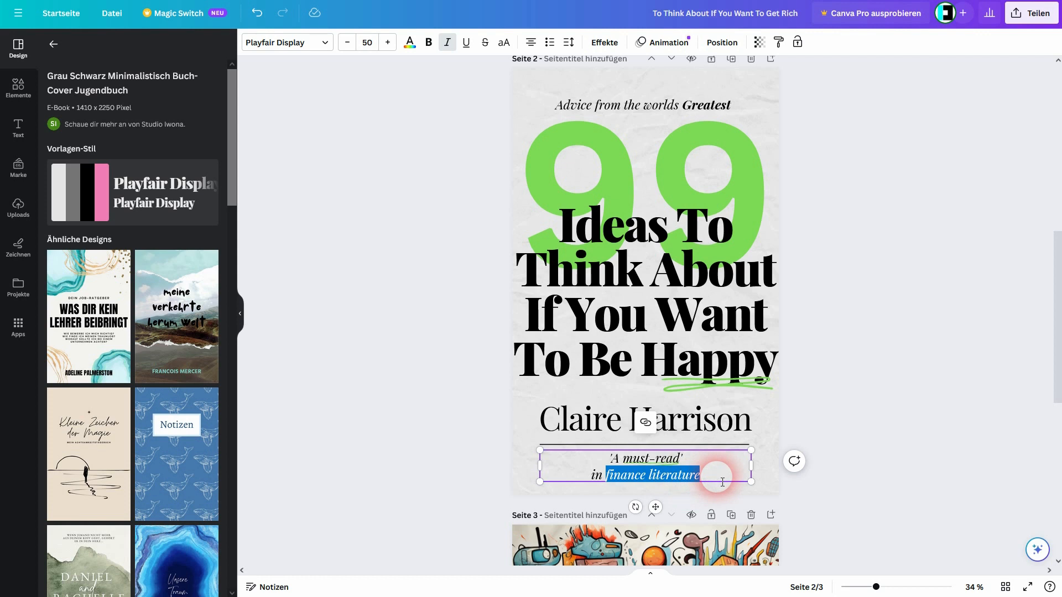
pyautogui.press('BackSpace')
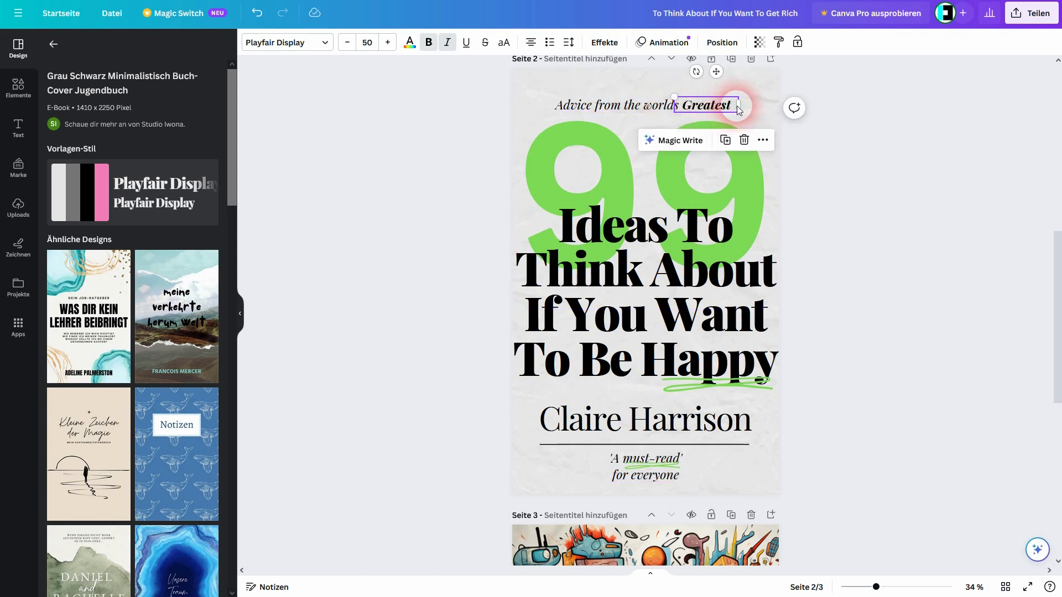
# Add "Thinkers" on a new line under "Greatest" in the page 2 cover's tagline.
pyautogui.click(737, 108)
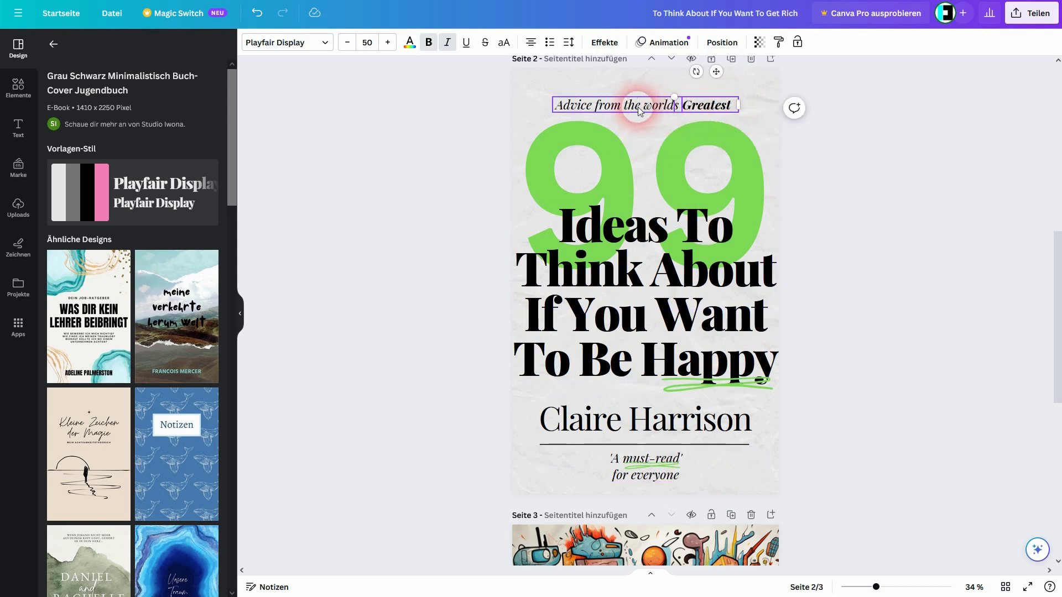
pyautogui.doubleClick(737, 111)
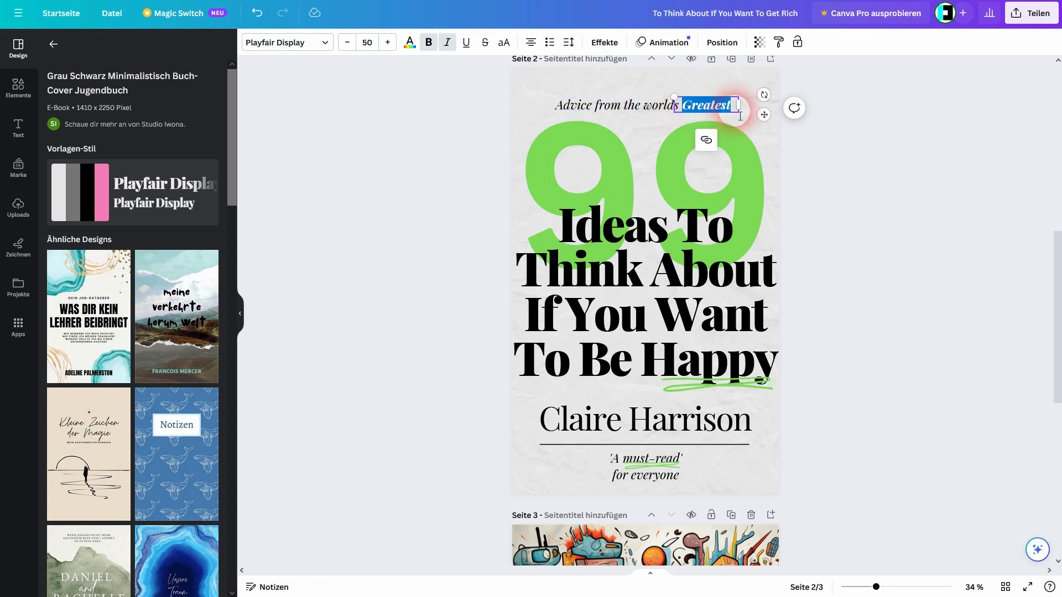
pyautogui.click(738, 123)
pyautogui.write('Thinkers')
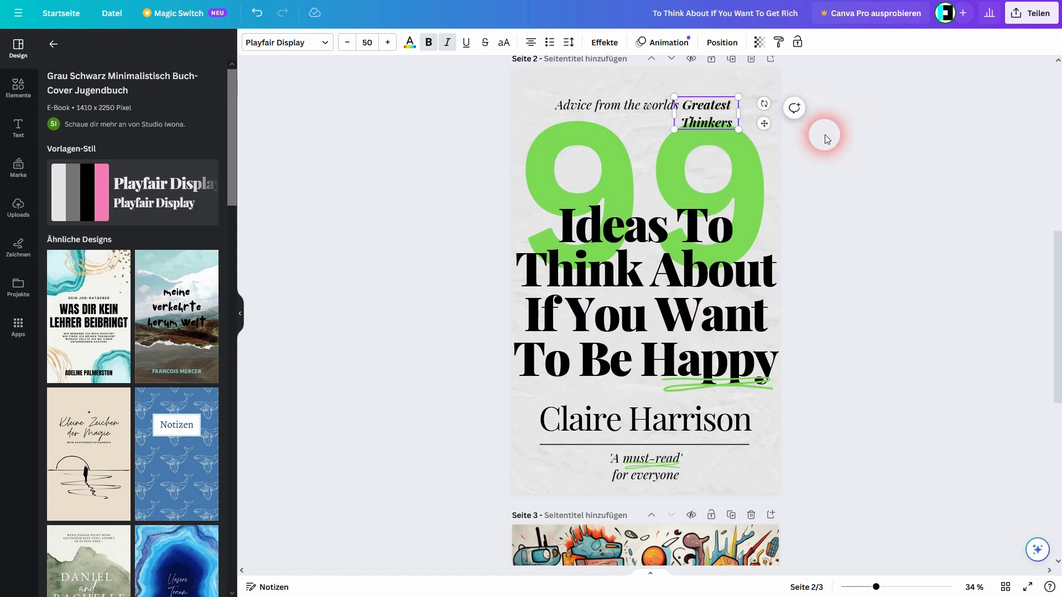
# Try to reposition the "Greatest Thinkers" text box on the page 2 cover, and undo the move.
pyautogui.scroll(2, 822, 137)
pyautogui.moveTo(763, 195); pyautogui.dragTo(789, 183)
pyautogui.hotkey('ctrl', 'z')
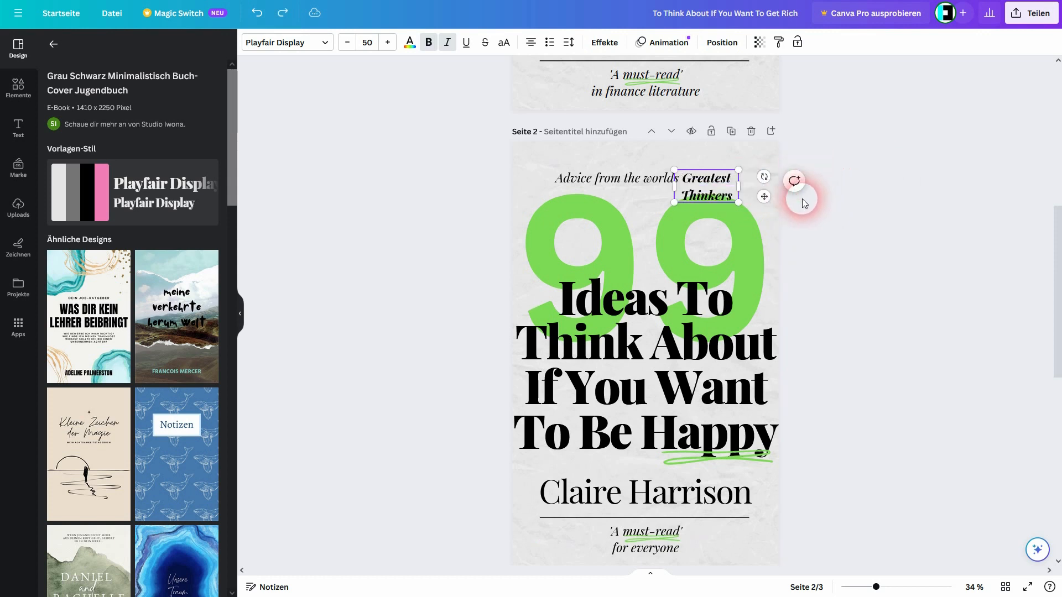
# Remove the word "Thinkers" from the tagline at the top of the page 2 cover.
pyautogui.doubleClick(707, 195)
pyautogui.press('BackSpace')
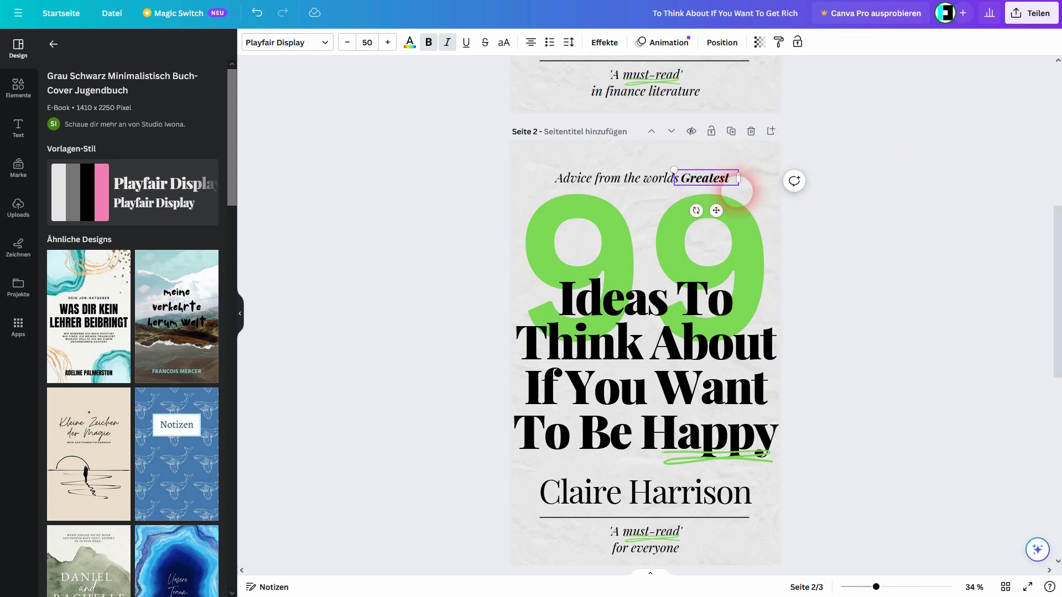
pyautogui.click(871, 208)
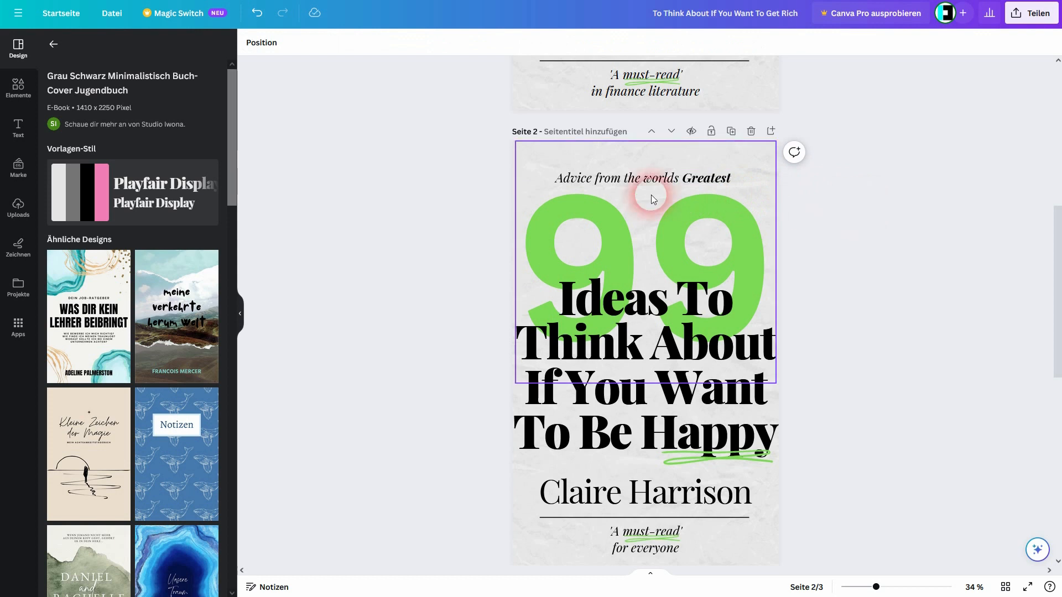
# Recolor the large "99" on the page 2 cover from green to light orange, trying the neighbouring yellow and orange shades as well.
pyautogui.click(591, 231)
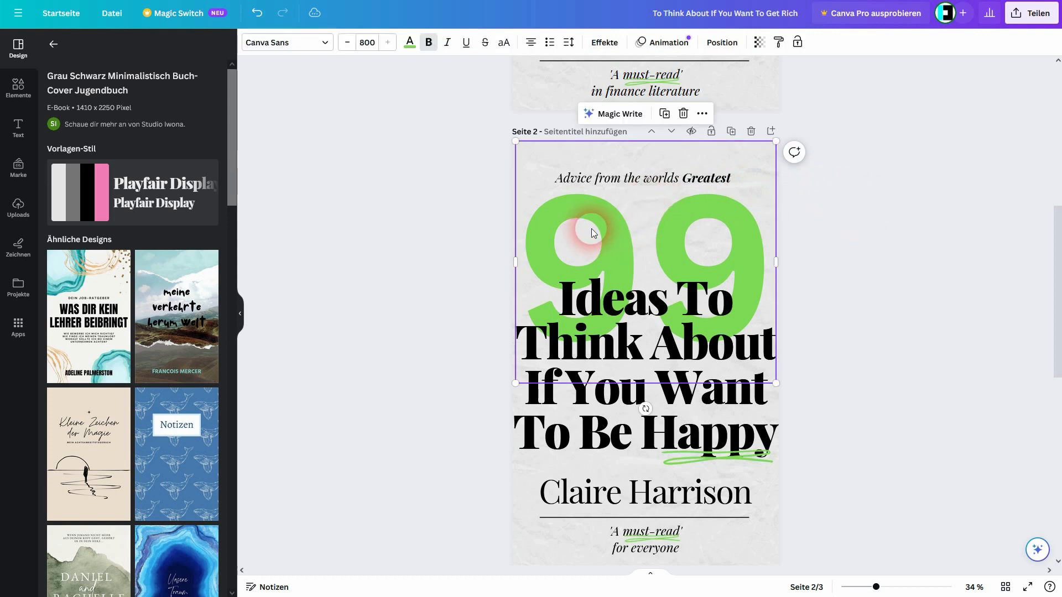
pyautogui.click(410, 42)
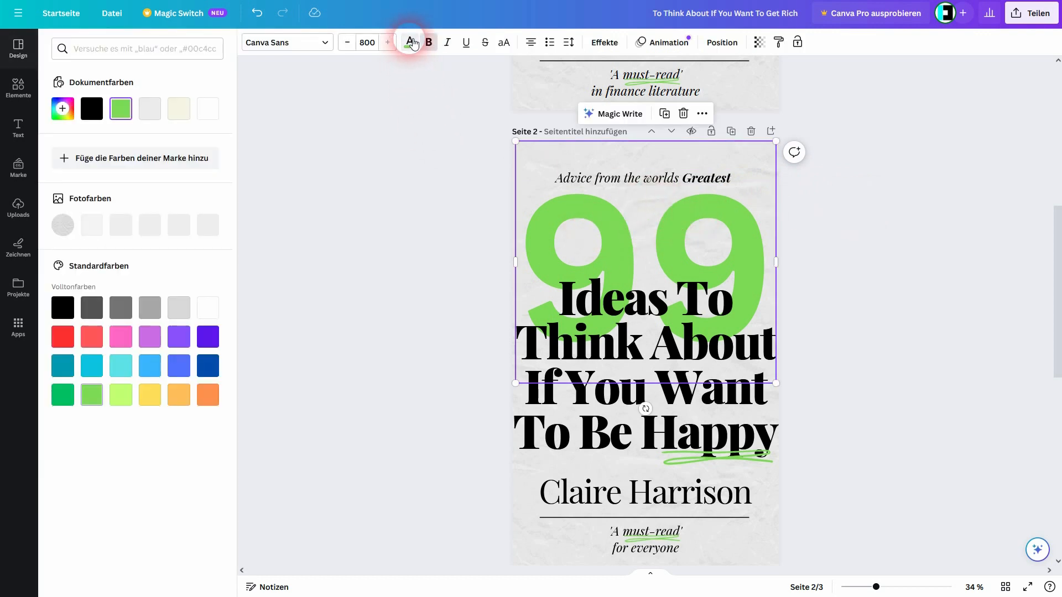
pyautogui.click(152, 398)
pyautogui.click(177, 402)
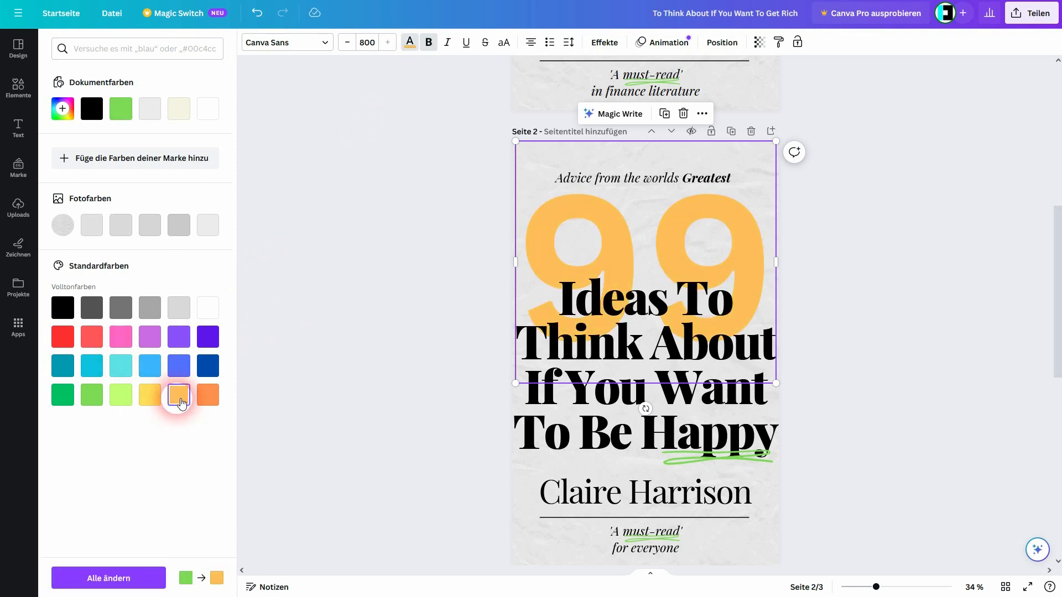
pyautogui.click(209, 403)
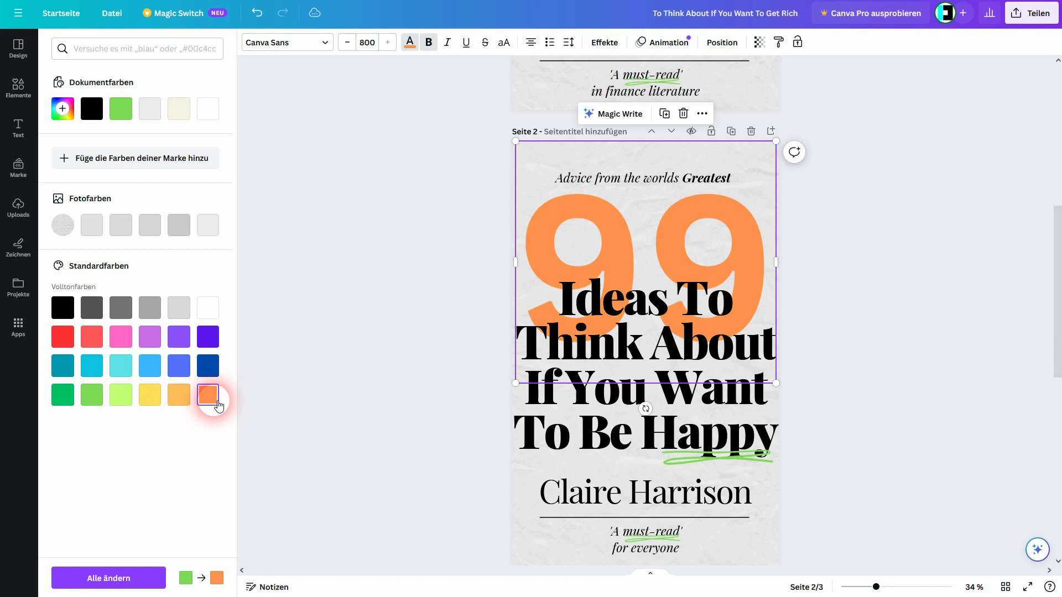
pyautogui.click(178, 397)
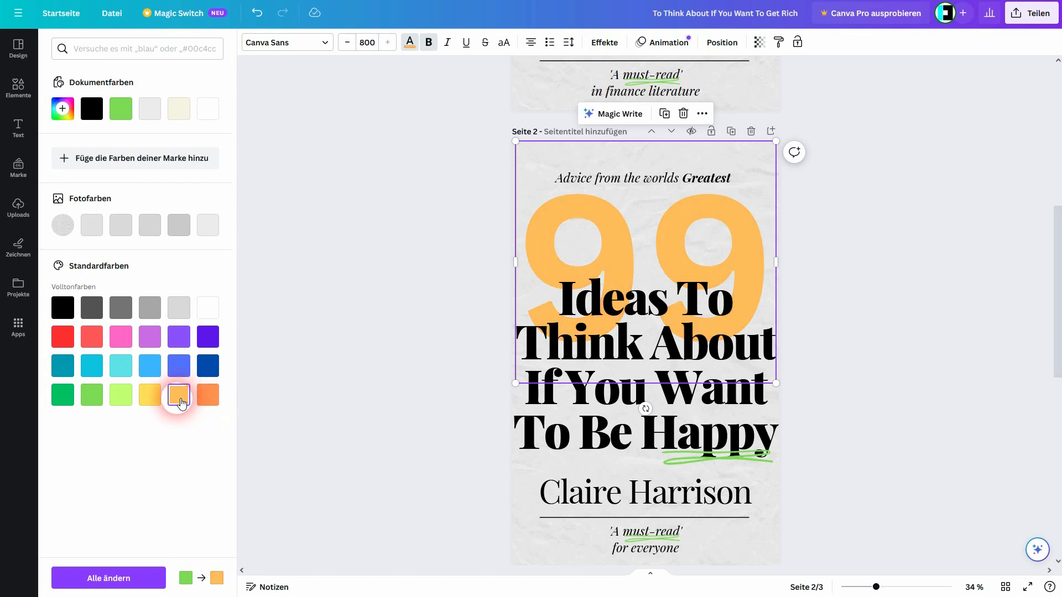
# Recolor the scribbled underline beneath "Happy" on the page 2 cover to the same light orange as the "99".
pyautogui.click(679, 463)
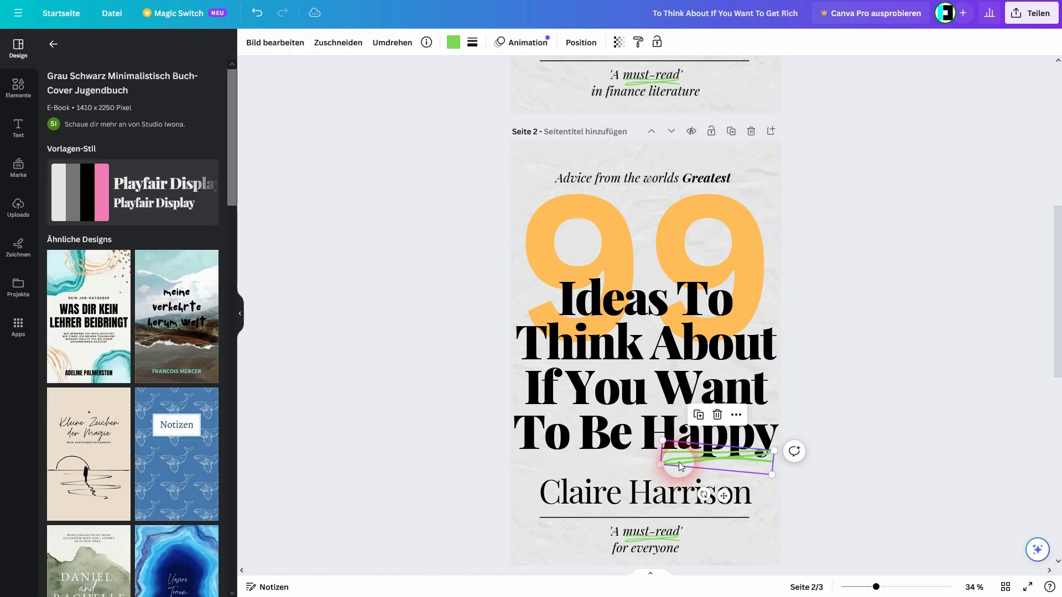
pyautogui.click(453, 43)
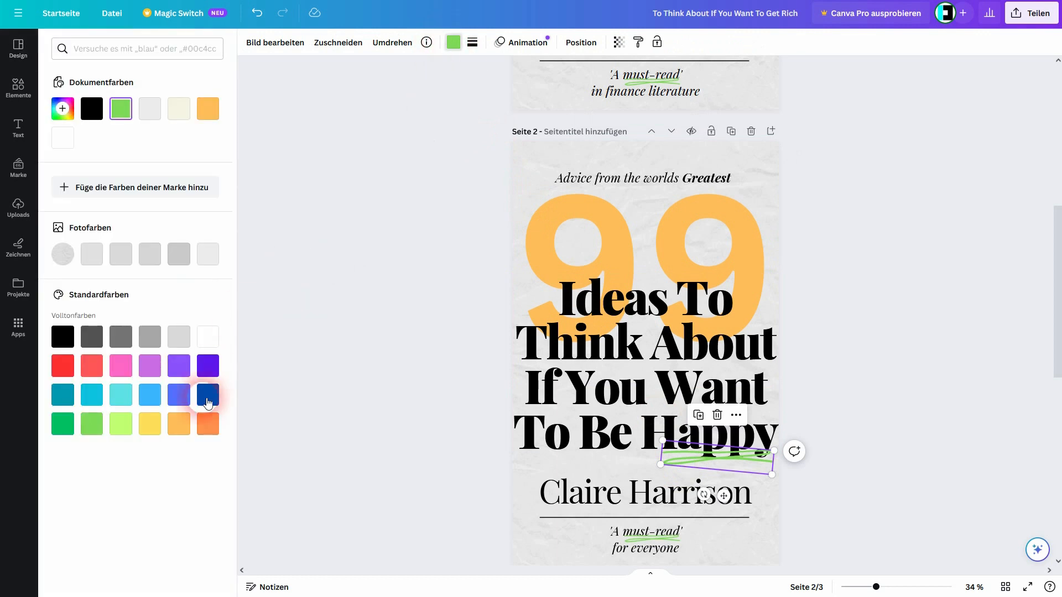
pyautogui.click(180, 424)
# Recolor the small underline beneath "must-read" on the page 2 cover to the same light orange.
pyautogui.click(646, 539)
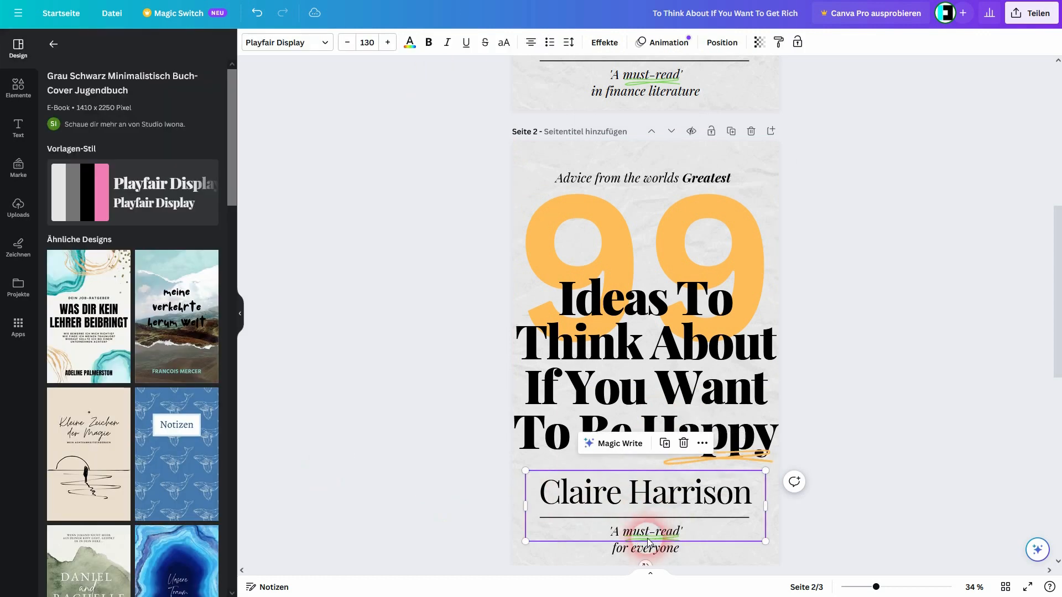
pyautogui.click(692, 540)
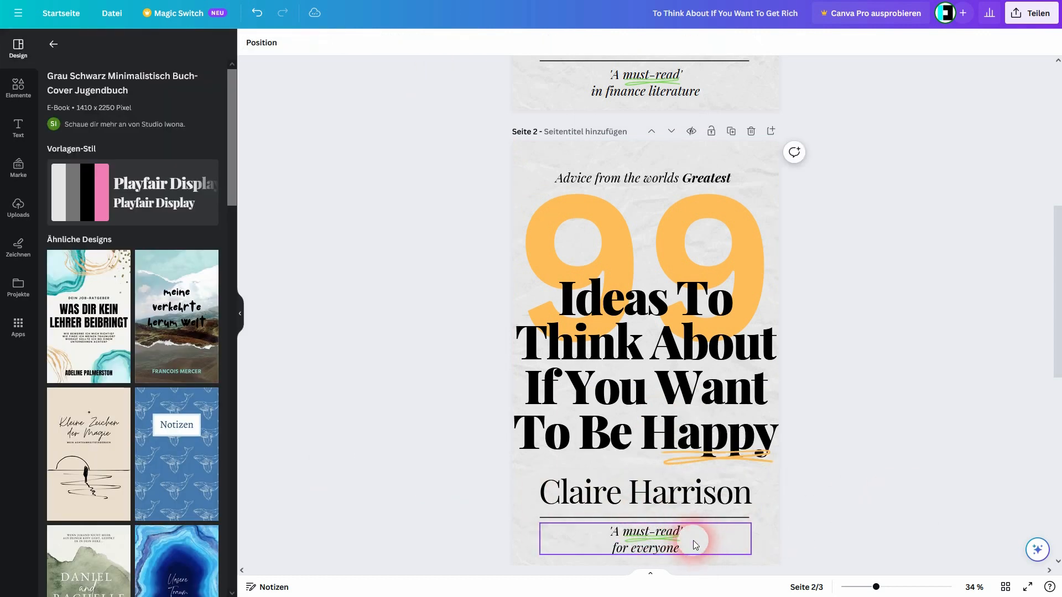
pyautogui.click(661, 535)
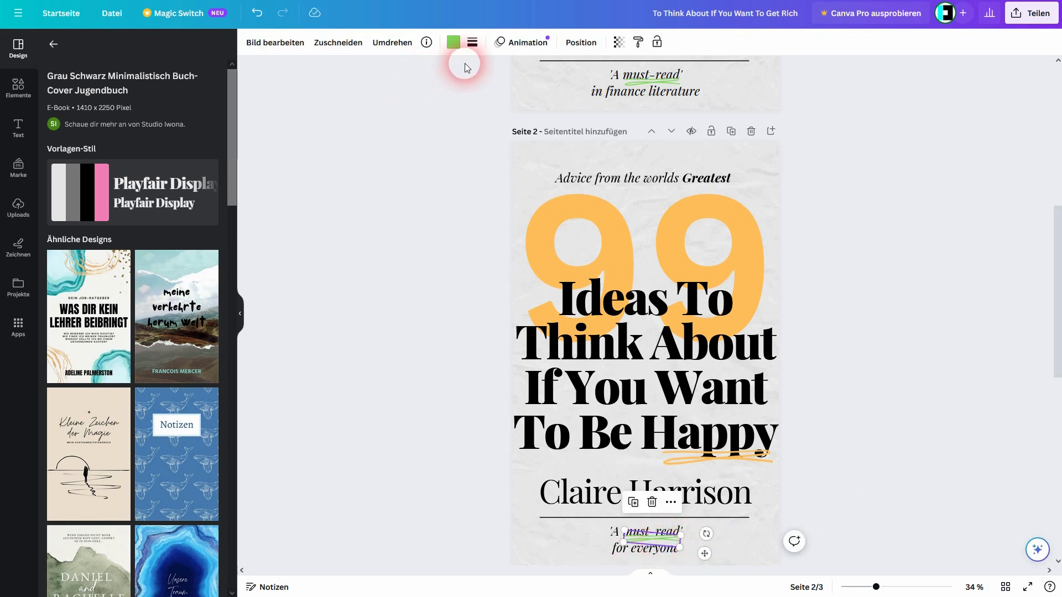
pyautogui.click(454, 48)
pyautogui.click(179, 424)
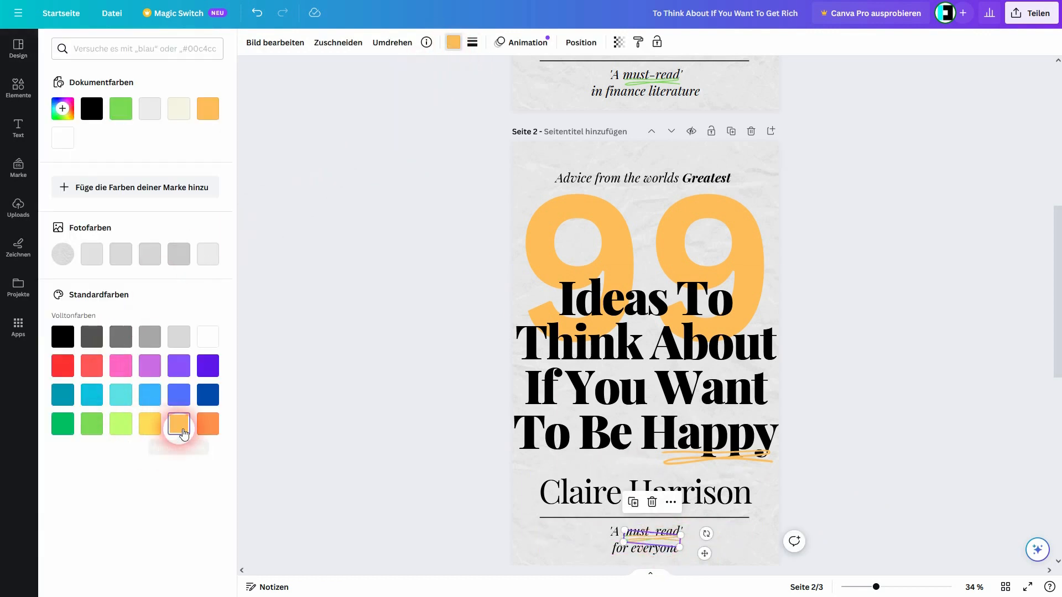
pyautogui.click(410, 443)
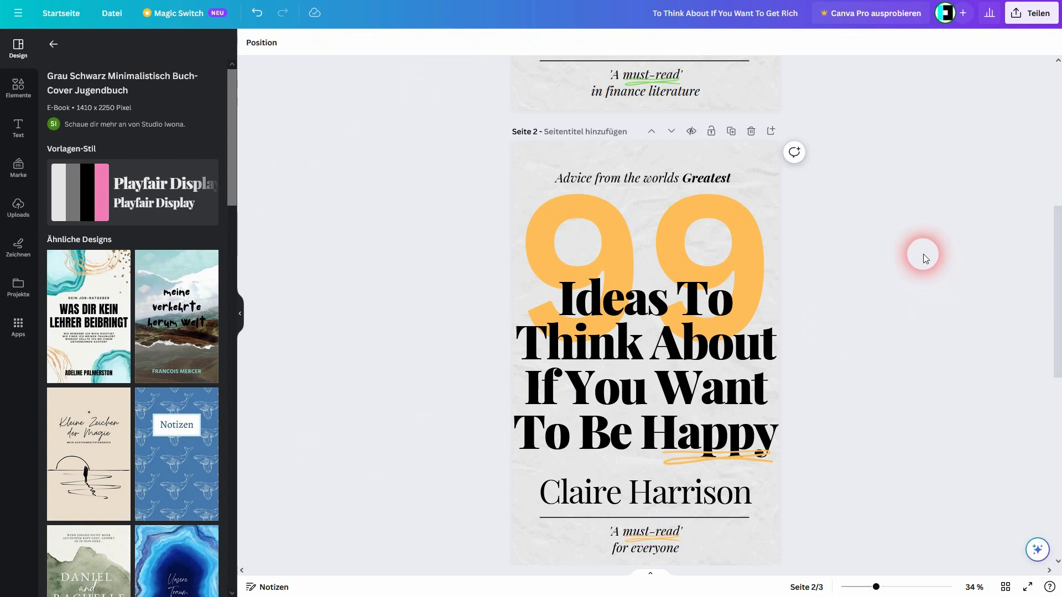
# Download only page 2 of the cover design as a JPG.
pyautogui.scroll(-1, 924, 254)
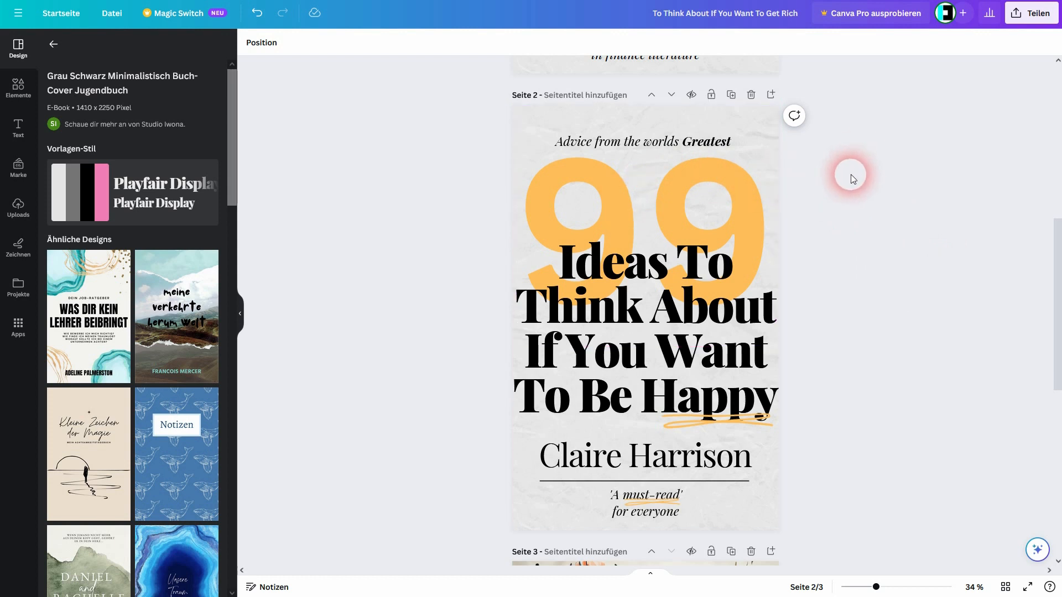
pyautogui.click(1032, 13)
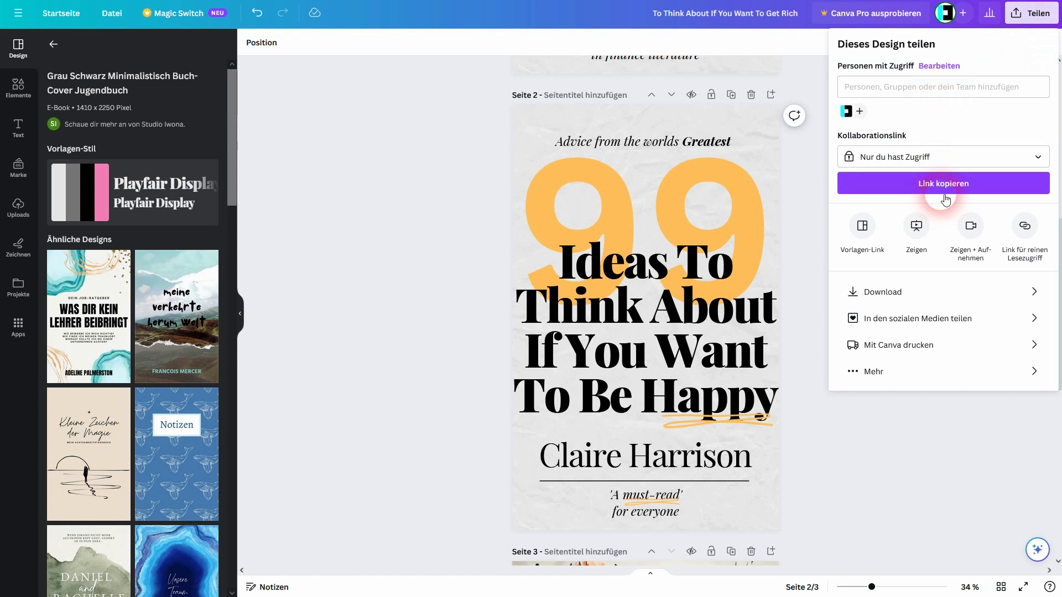
pyautogui.click(909, 297)
pyautogui.click(902, 167)
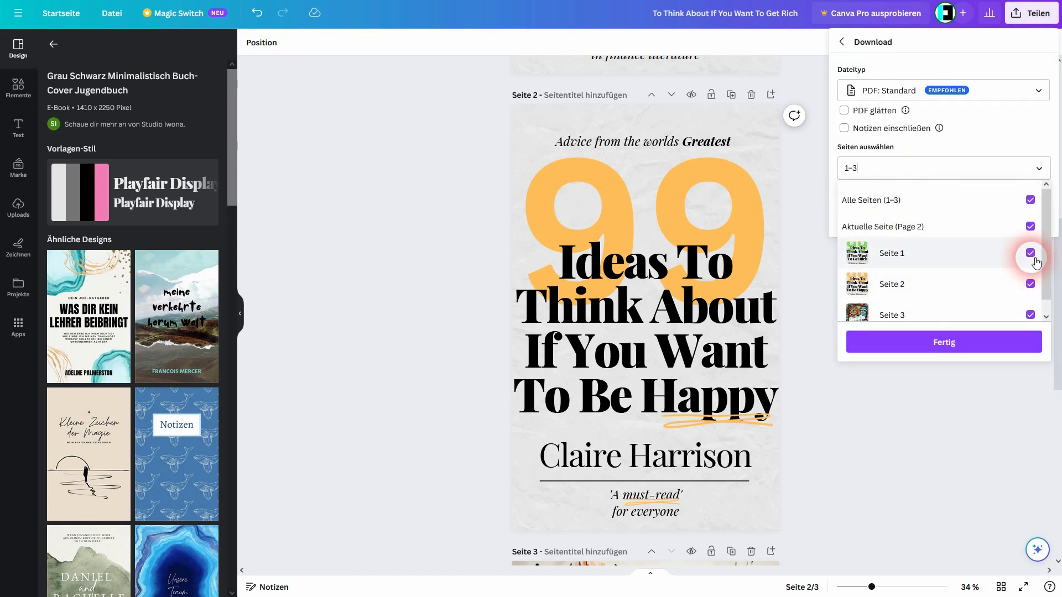
pyautogui.click(1030, 201)
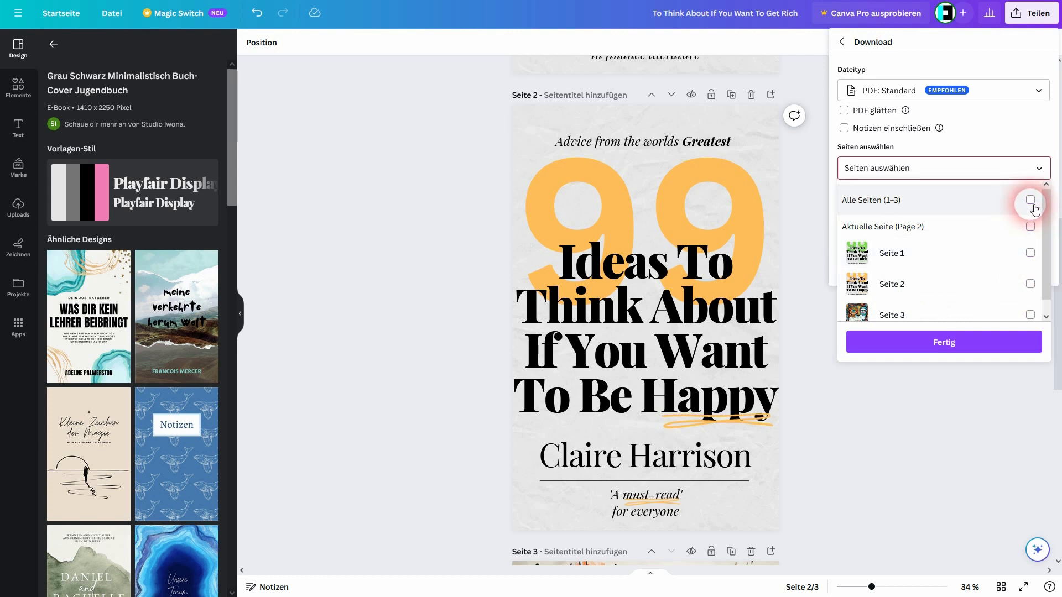
pyautogui.click(1030, 226)
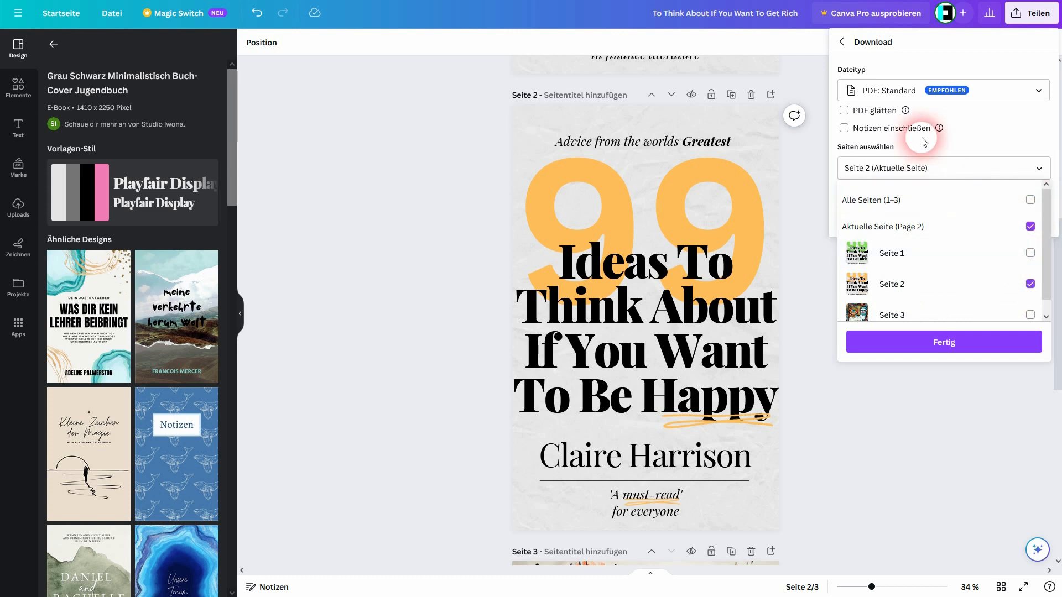
pyautogui.click(992, 95)
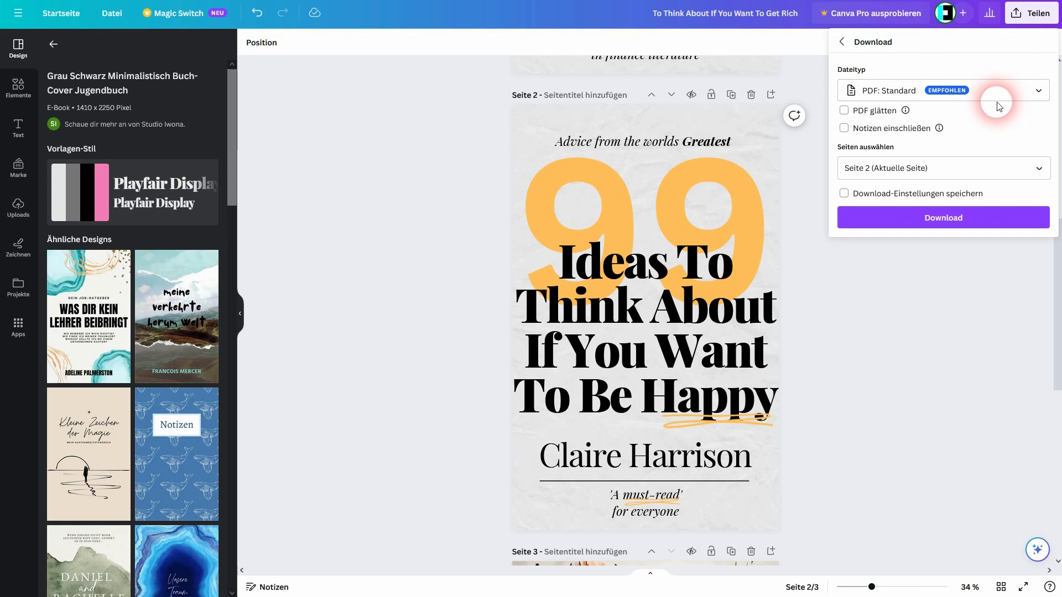
pyautogui.click(996, 97)
pyautogui.click(868, 122)
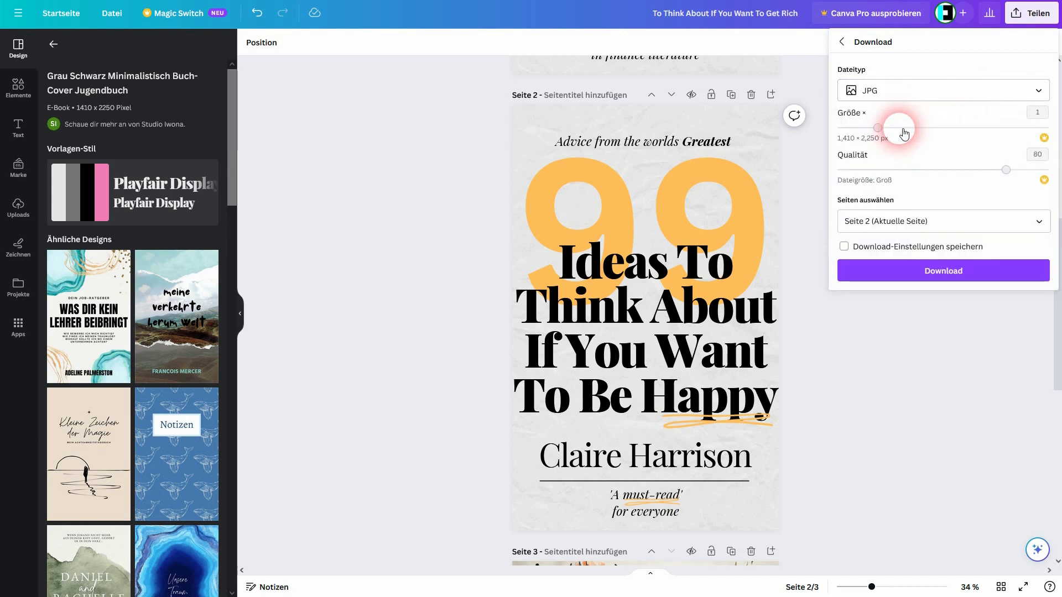
pyautogui.click(907, 272)
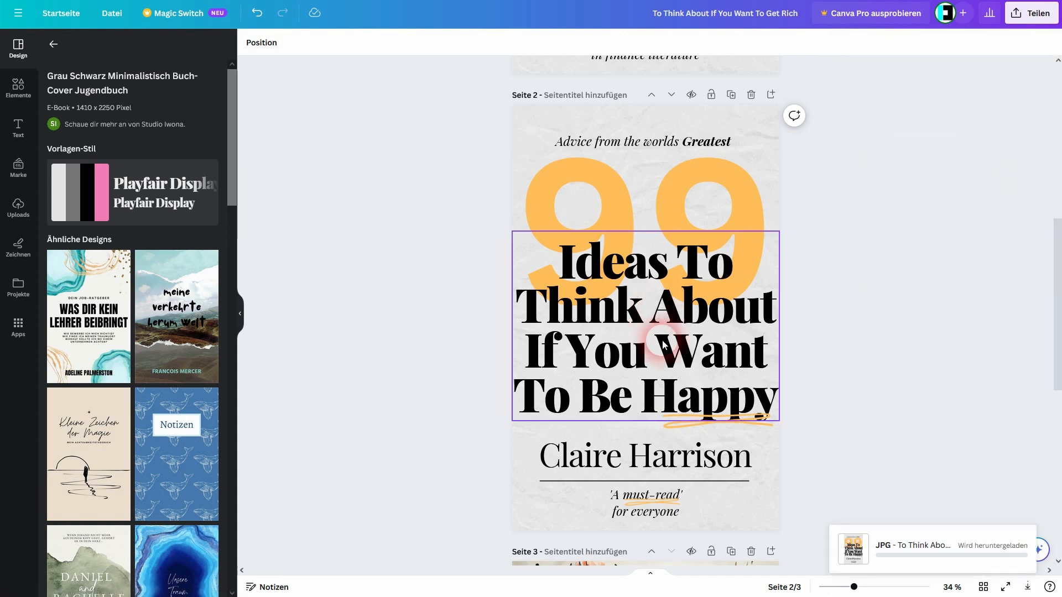
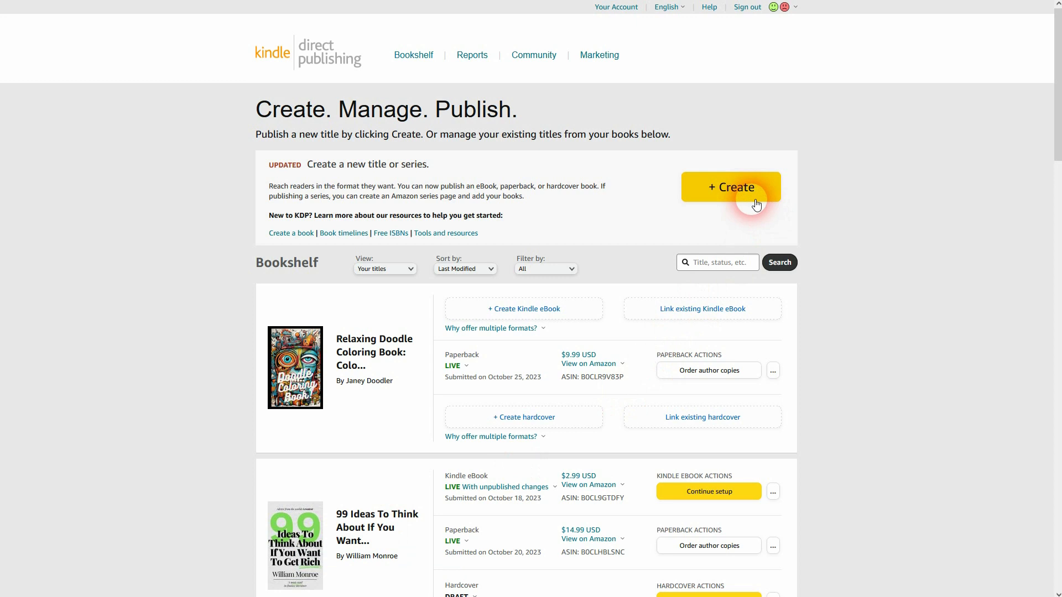
# Switch to Kindle Direct Publishing and start a new Kindle eBook with English as its language.
pyautogui.click(751, 200)
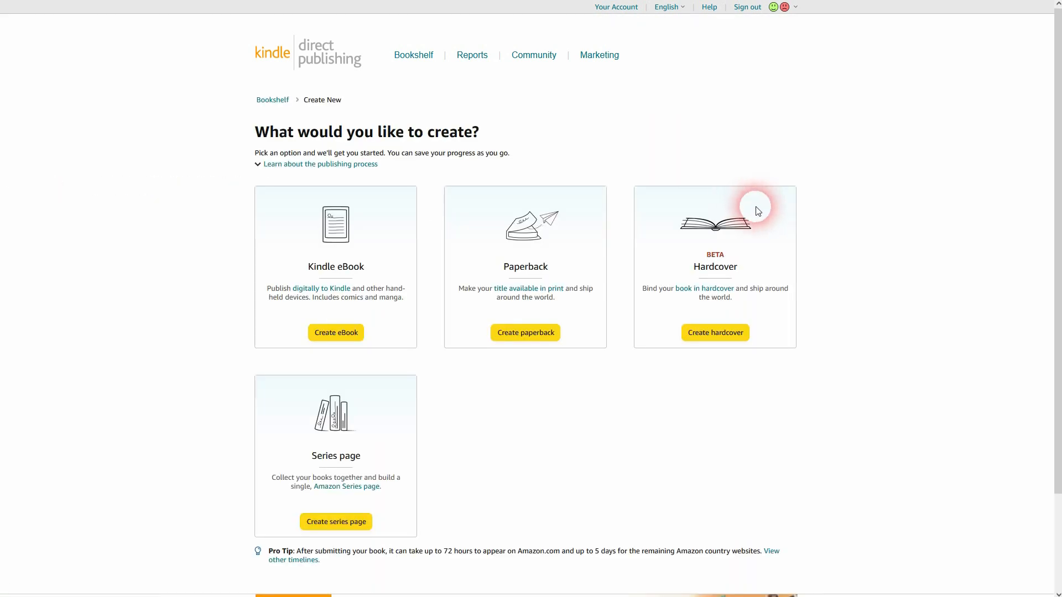
pyautogui.click(344, 334)
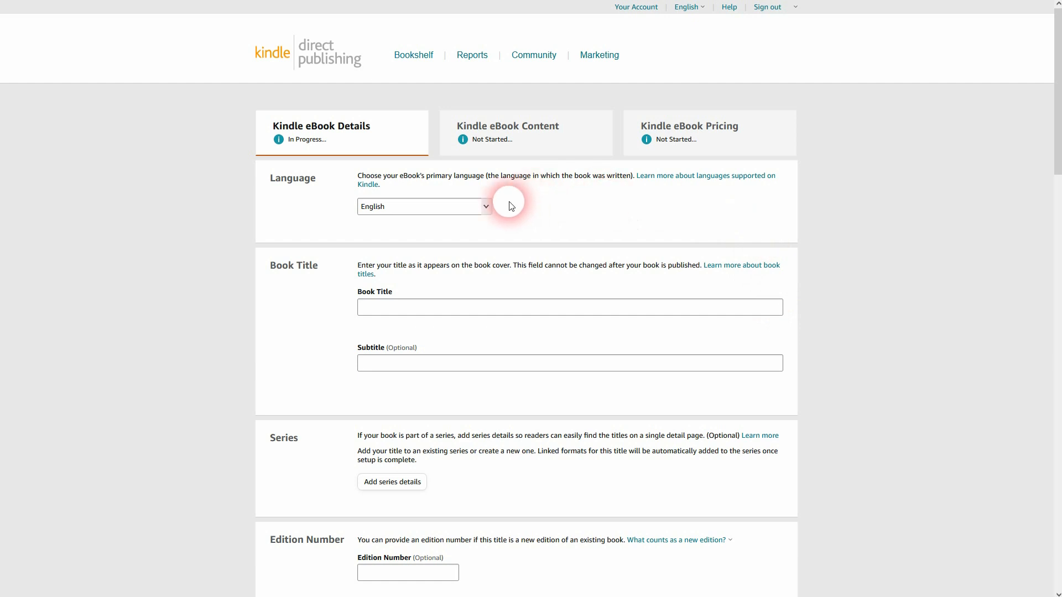
pyautogui.click(487, 207)
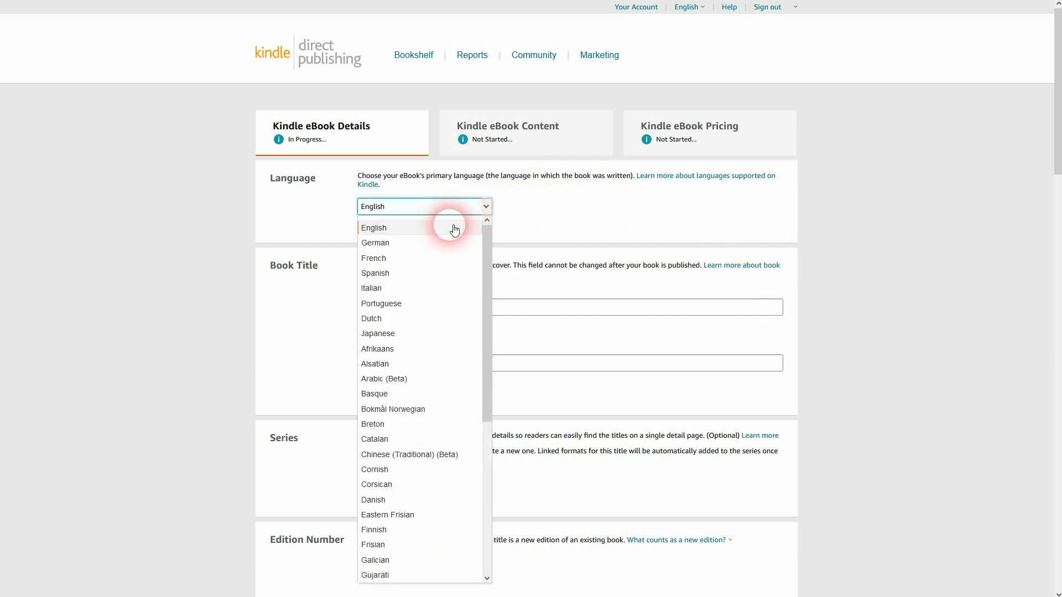
pyautogui.click(427, 309)
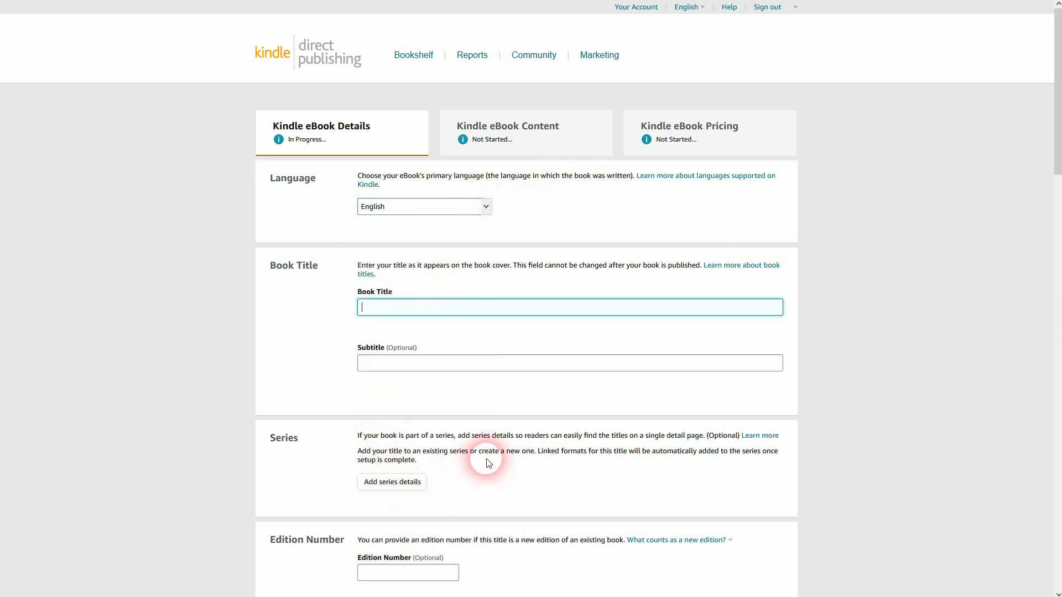
# Copy the pen name from the ChatGPT name list and enter its first and last names as the eBook's primary author.
pyautogui.scroll(-3, 484, 457)
pyautogui.click(415, 504)
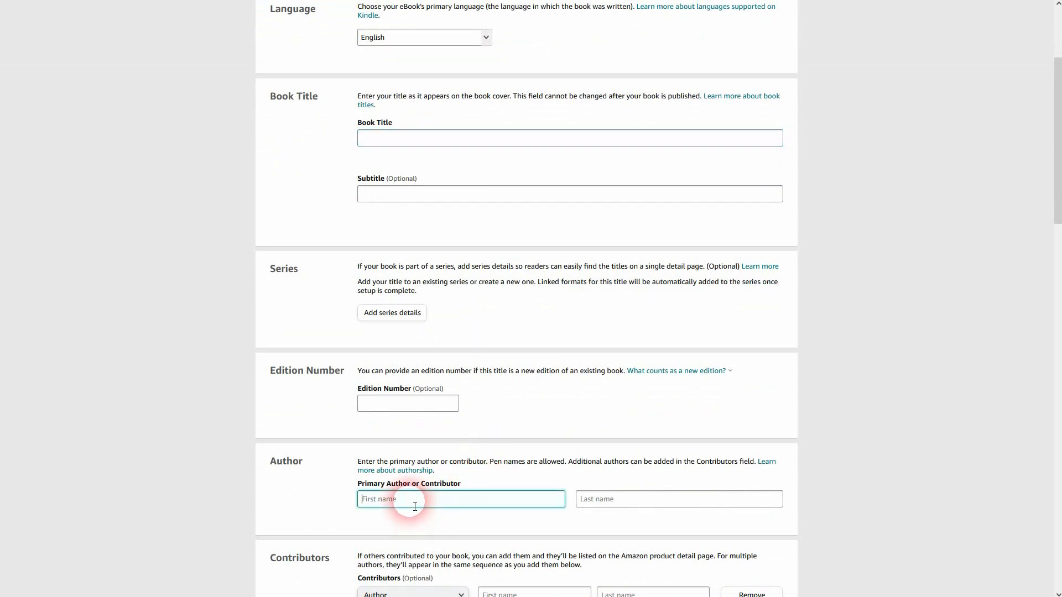
pyautogui.write('https://beta.midjourney.com/explore')
pyautogui.hotkey('ctrl', 'z')
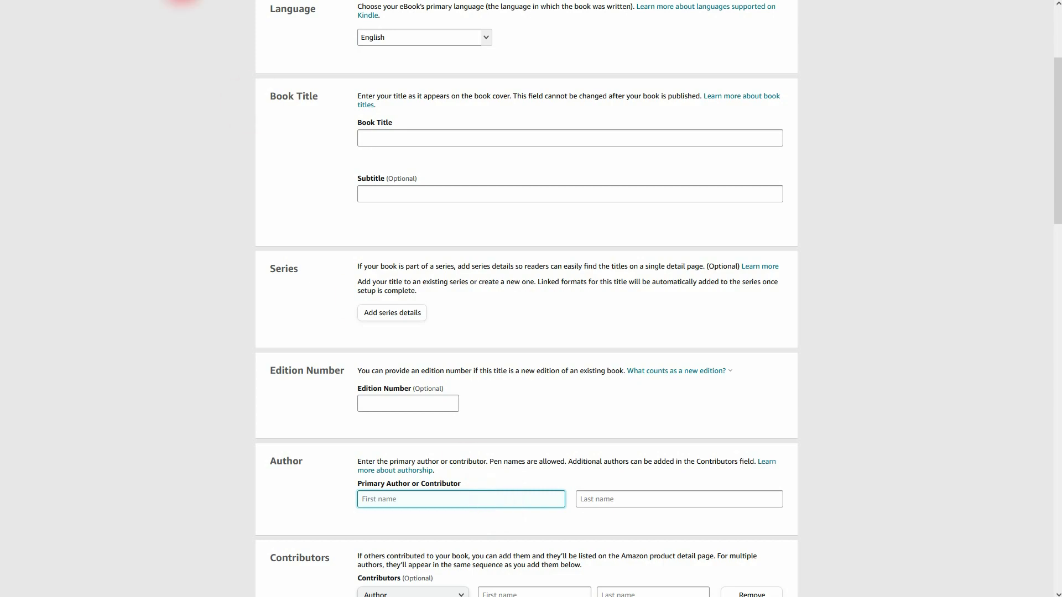
pyautogui.click(181, 0)
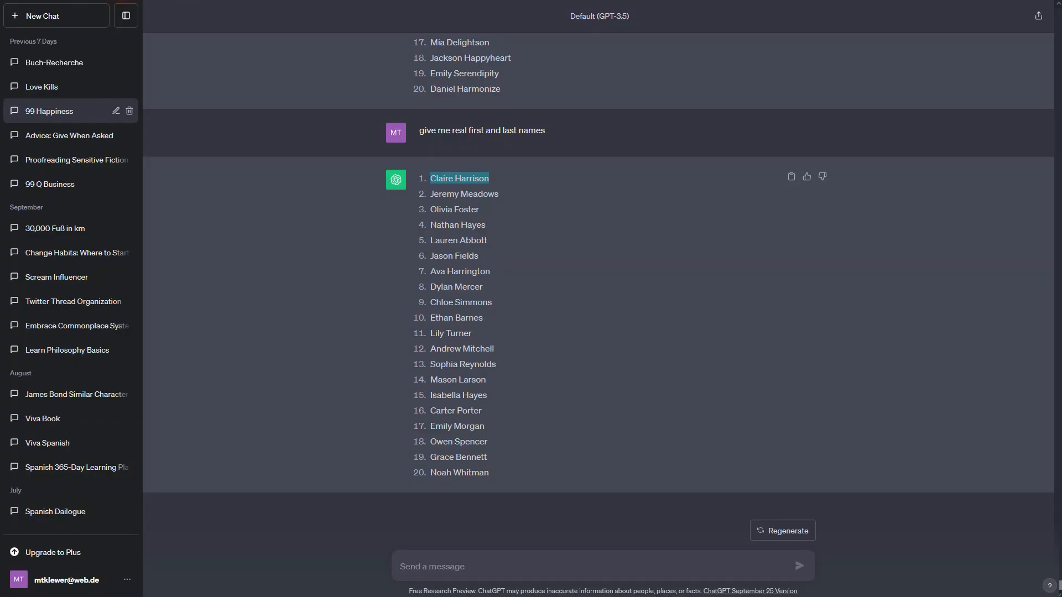
pyautogui.click(145, 0)
pyautogui.write('Claire Harrison')
pyautogui.moveTo(437, 499); pyautogui.dragTo(381, 500)
pyautogui.hotkey('ctrl', 'c')
pyautogui.press('BackSpace')
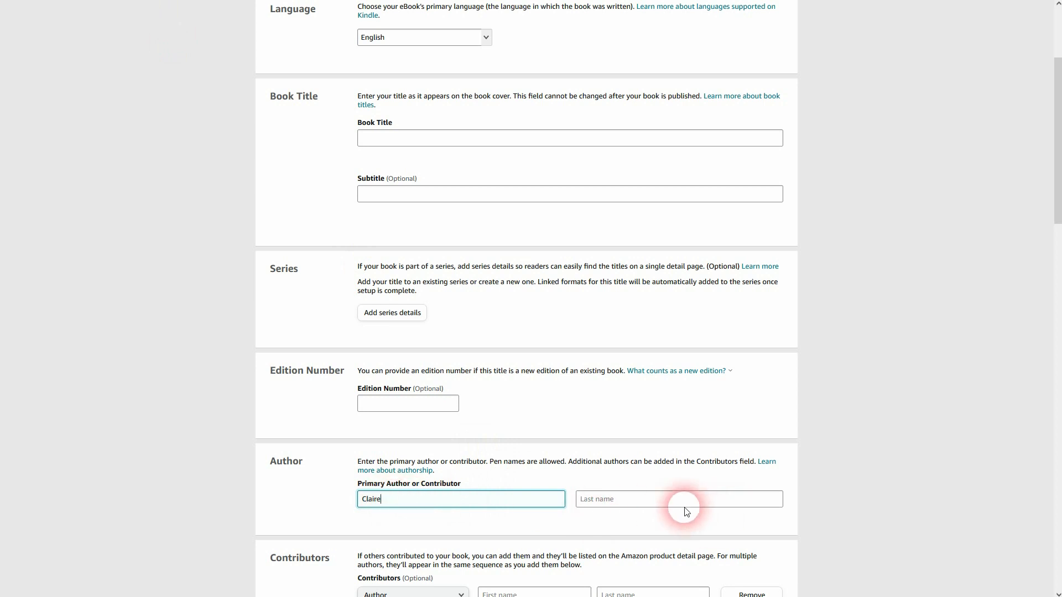
pyautogui.click(676, 505)
pyautogui.hotkey('ctrl', 'v')
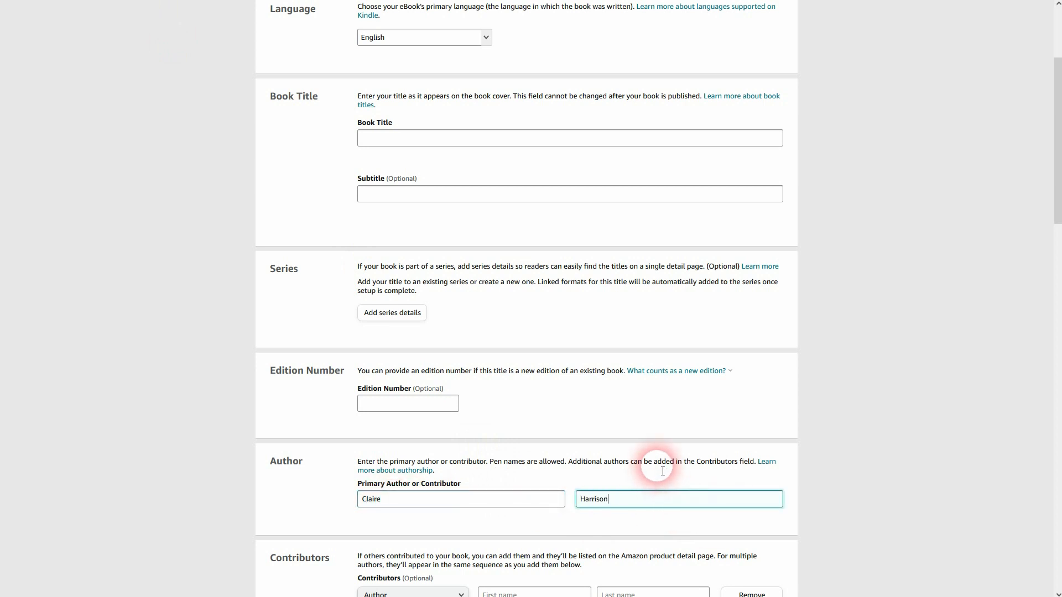
# Copy "99 ideas to think about if you want to be happy" from the ChatGPT introduction prompt into the KDP book title.
pyautogui.scroll(3, 663, 470)
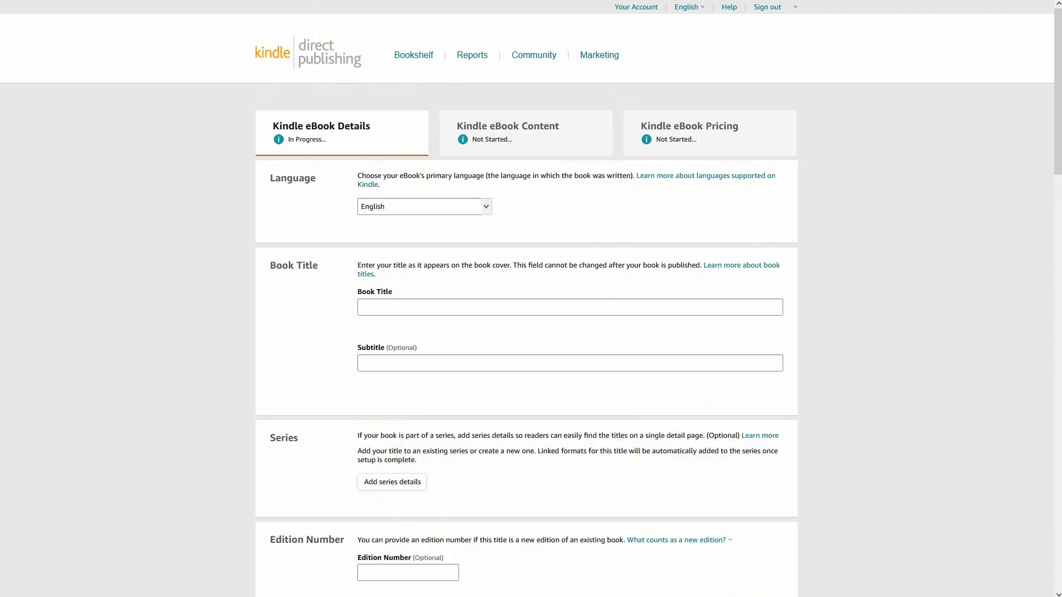
pyautogui.click(420, 1)
pyautogui.scroll(20, 568, 250)
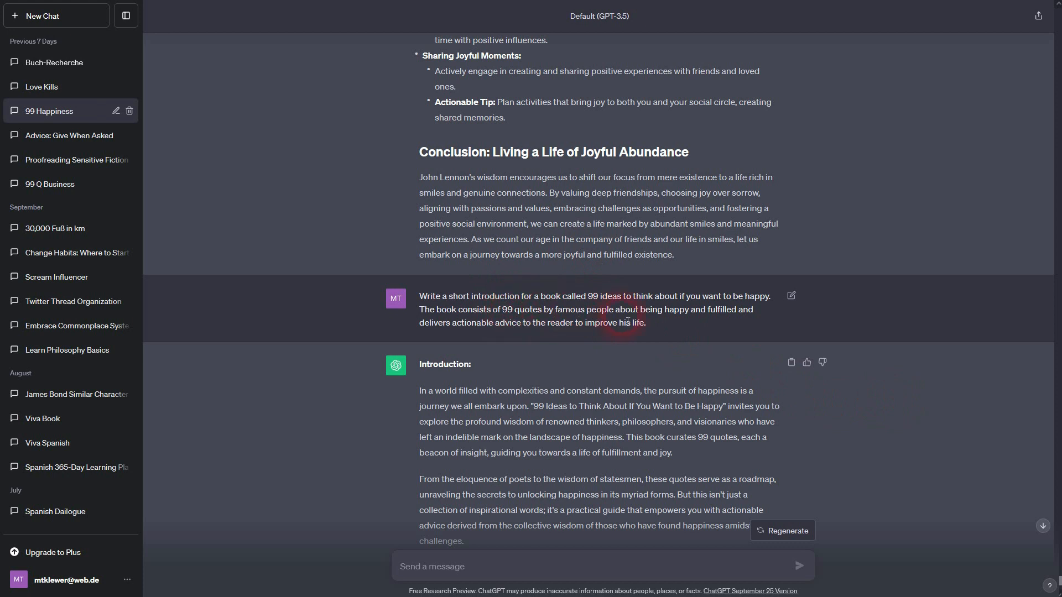
pyautogui.moveTo(588, 297); pyautogui.dragTo(769, 303)
pyautogui.hotkey('ctrl', 'c')
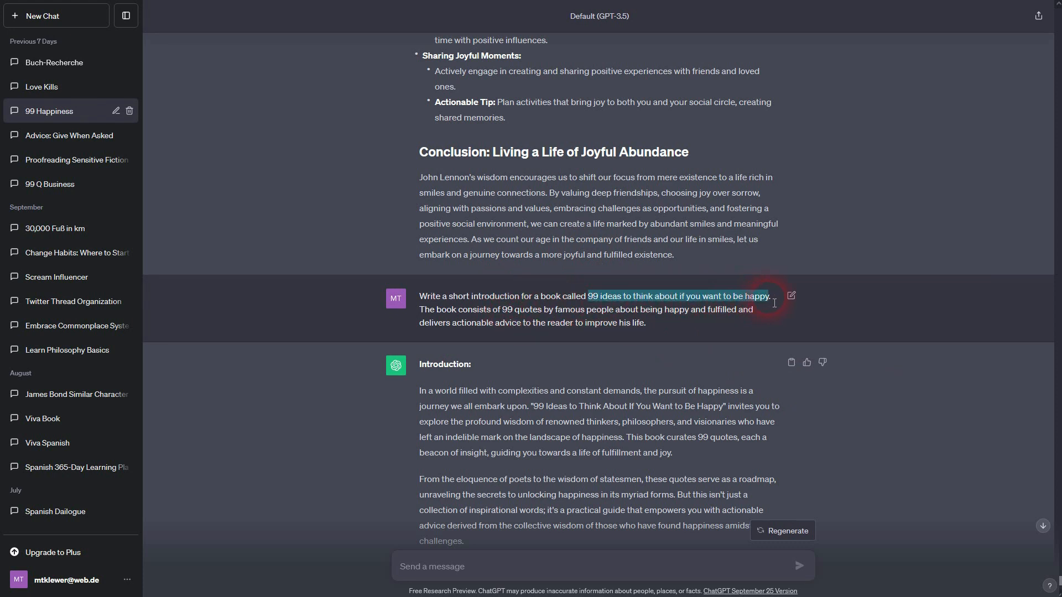
pyautogui.click(243, 1)
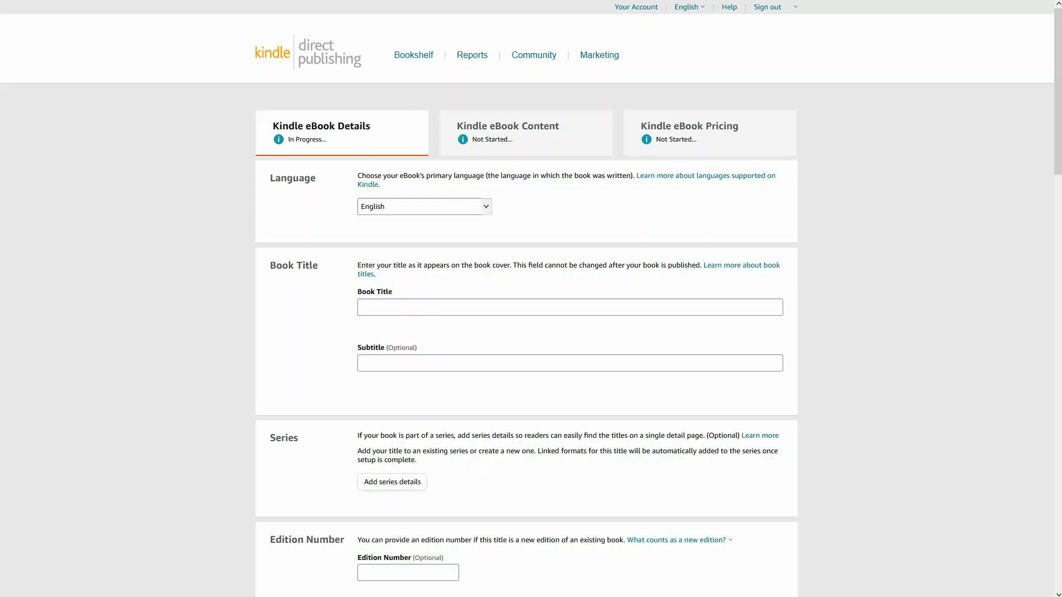
pyautogui.click(387, 307)
pyautogui.hotkey('ctrl', 'v')
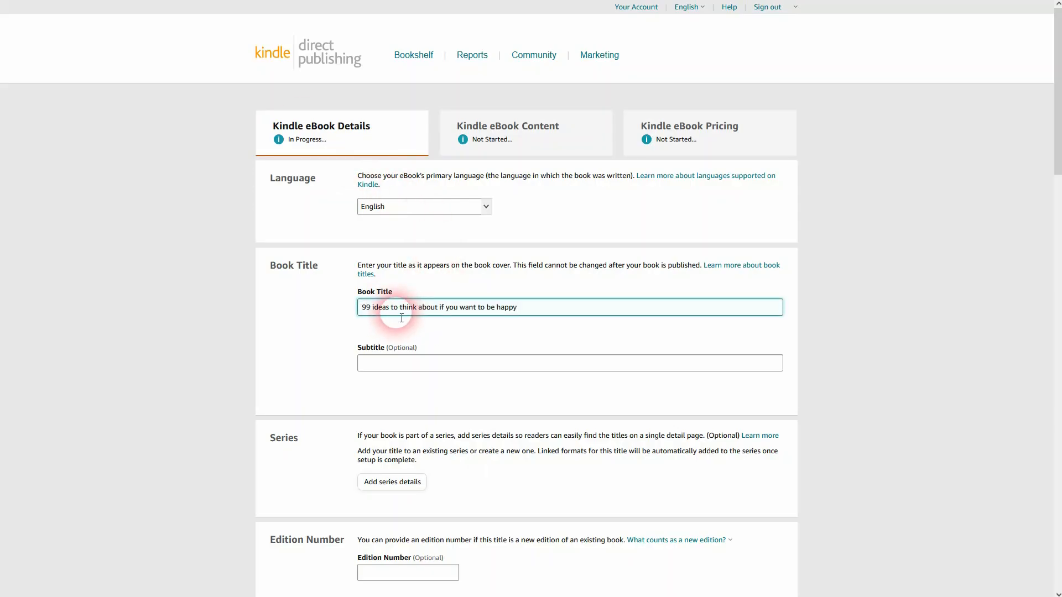
# Capitalize every word of the book title so it reads "99 Ideas To Think About If You Want To Be Happy".
pyautogui.click(372, 307)
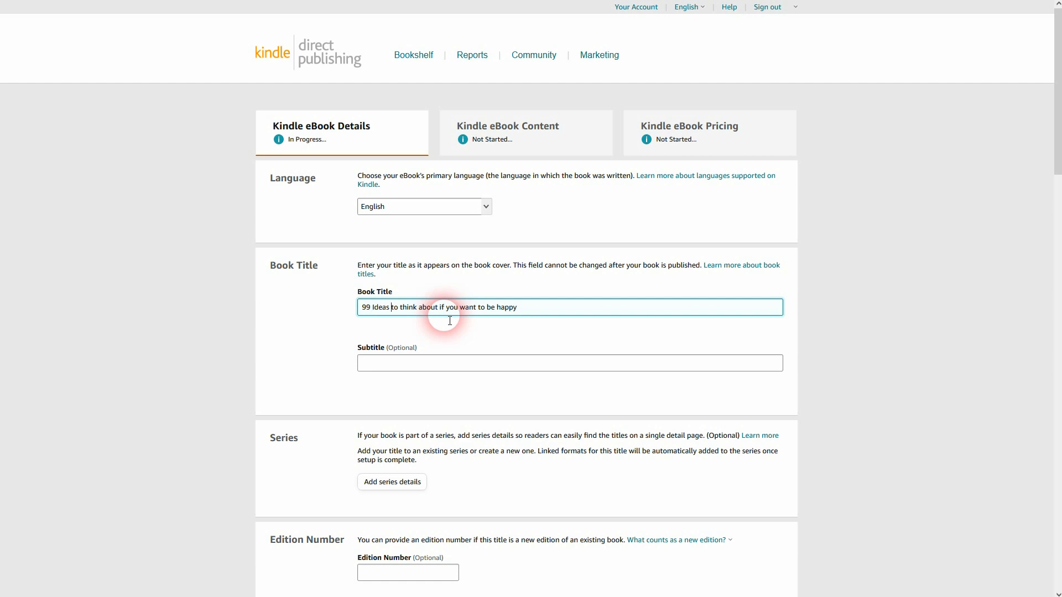
pyautogui.write('T')
pyautogui.press('Delete')
pyautogui.hotkey('ctrl', 'Right')
pyautogui.write('A')
pyautogui.press('Delete')
pyautogui.write('I')
pyautogui.press('Delete')
pyautogui.hotkey('ctrl', 'Right')
pyautogui.write('Y')
pyautogui.press('Delete')
pyautogui.hotkey('ctrl', 'Right')
pyautogui.write('W')
pyautogui.press('Delete')
pyautogui.hotkey('ctrl', 'Right')
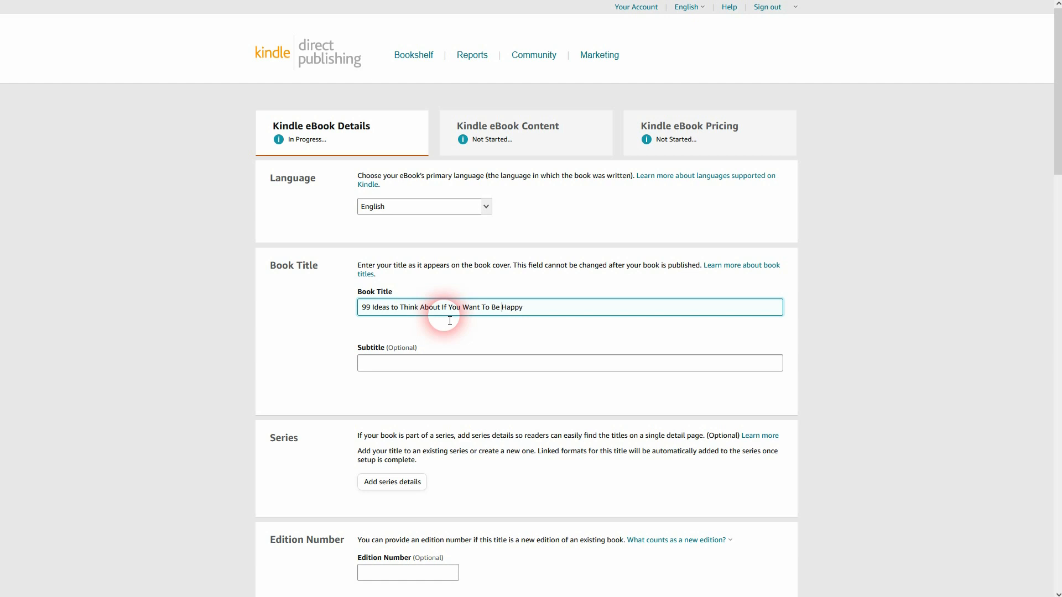
pyautogui.write('T')
pyautogui.press('Delete')
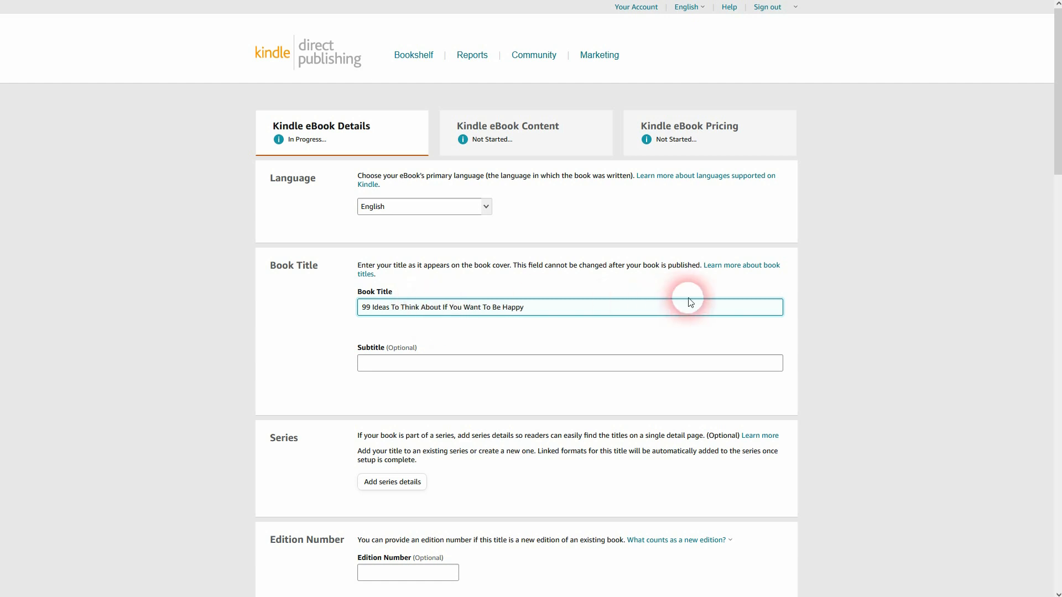
pyautogui.click(389, 361)
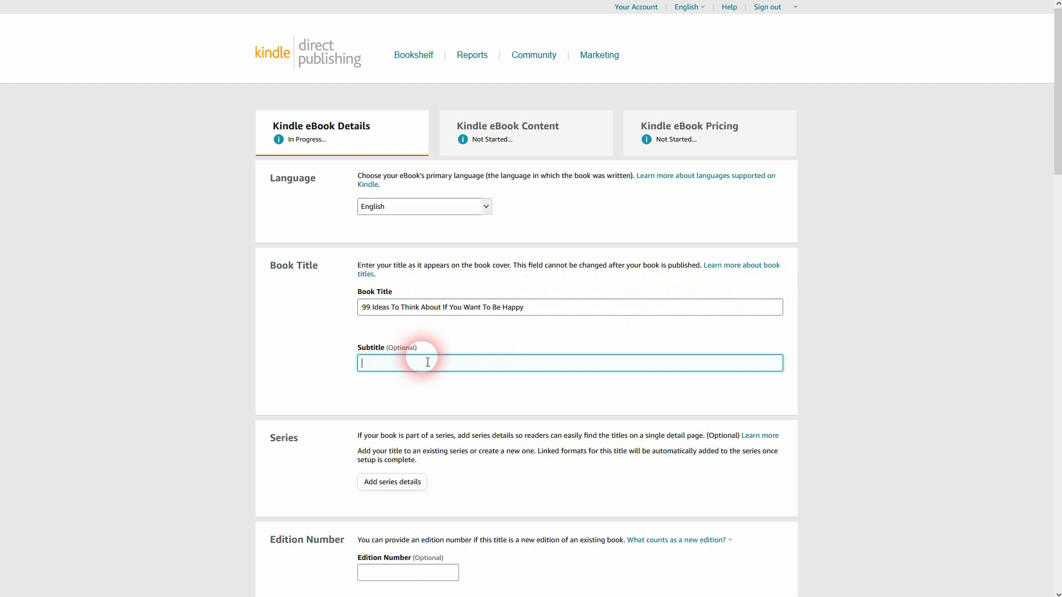
pyautogui.scroll(-8, 768, 268)
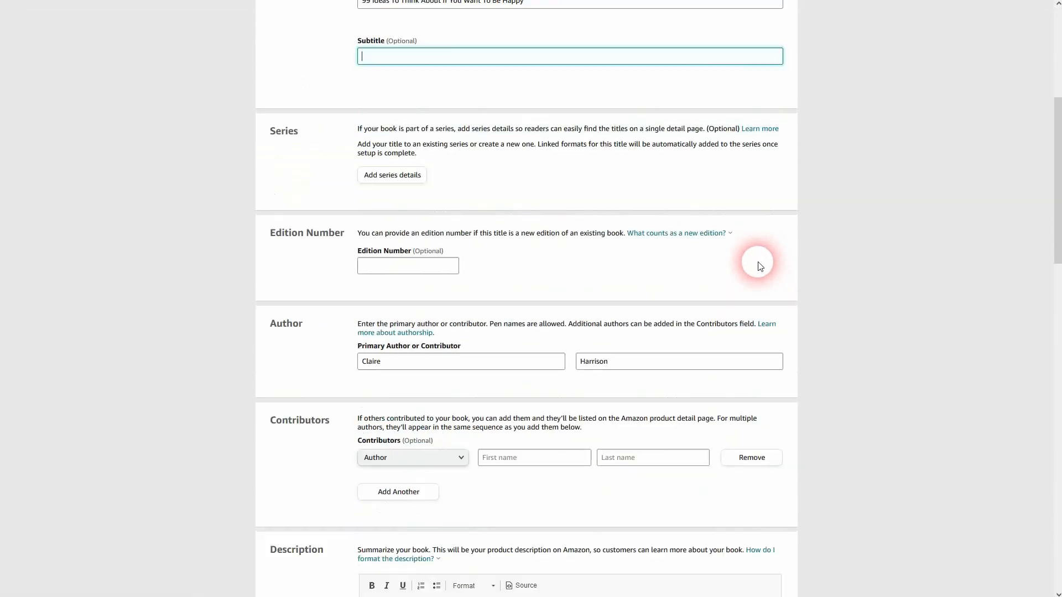
pyautogui.scroll(-2, 753, 264)
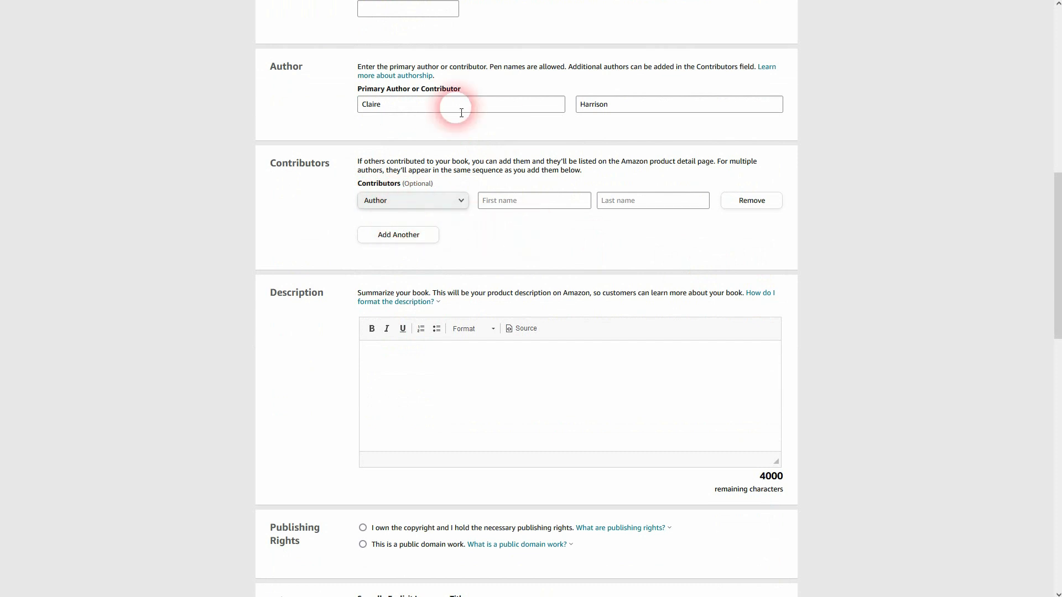
pyautogui.moveTo(397, 108); pyautogui.dragTo(339, 109)
pyautogui.moveTo(611, 110); pyautogui.dragTo(577, 105)
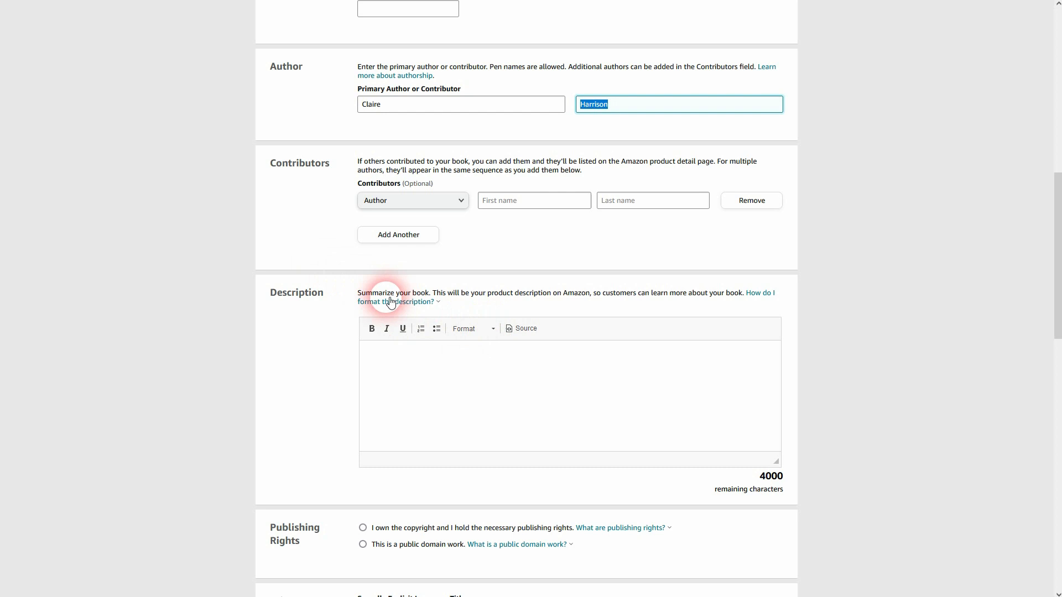
pyautogui.click(418, 302)
pyautogui.click(466, 298)
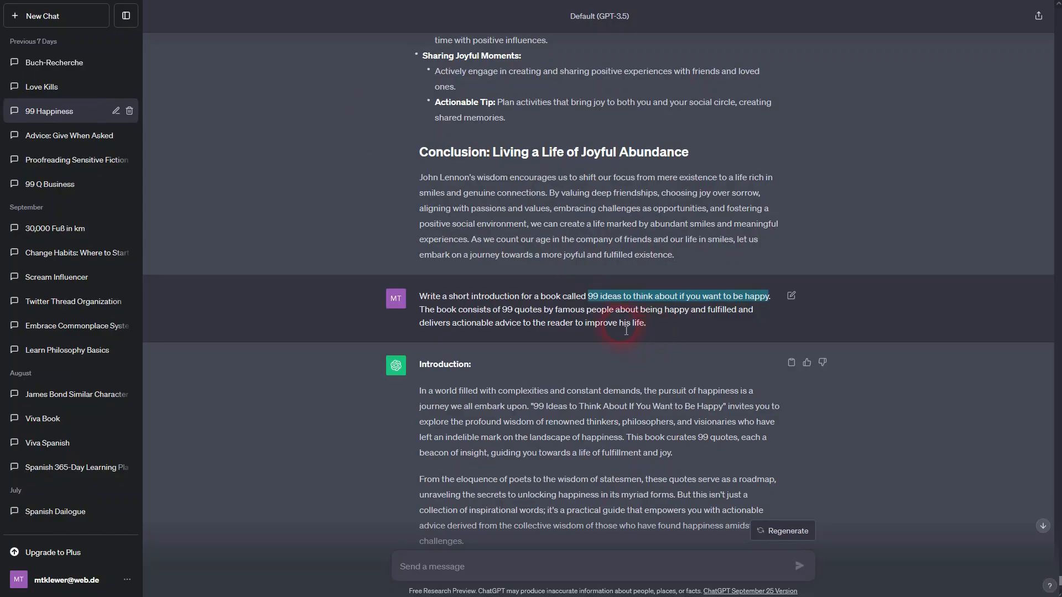
# Copy the whole earlier book introduction prompt in the ChatGPT conversation and paste it as a new message.
pyautogui.click(532, 297)
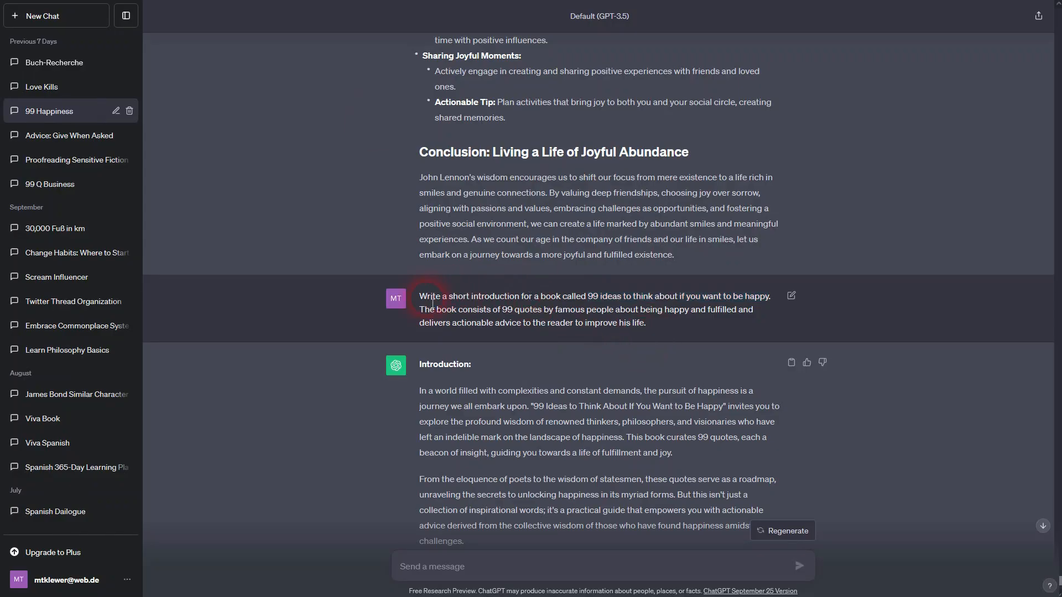
pyautogui.moveTo(420, 299); pyautogui.dragTo(654, 328)
pyautogui.hotkey('ctrl', 'c')
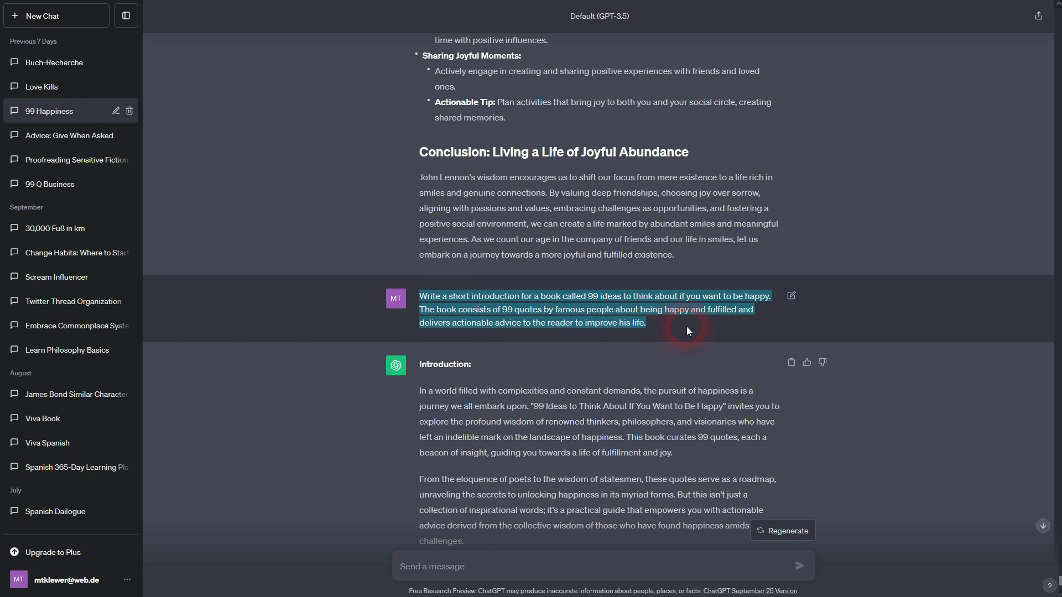
pyautogui.scroll(-15, 676, 339)
pyautogui.hotkey('ctrl', '-')
pyautogui.hotkey('ctrl', '-')
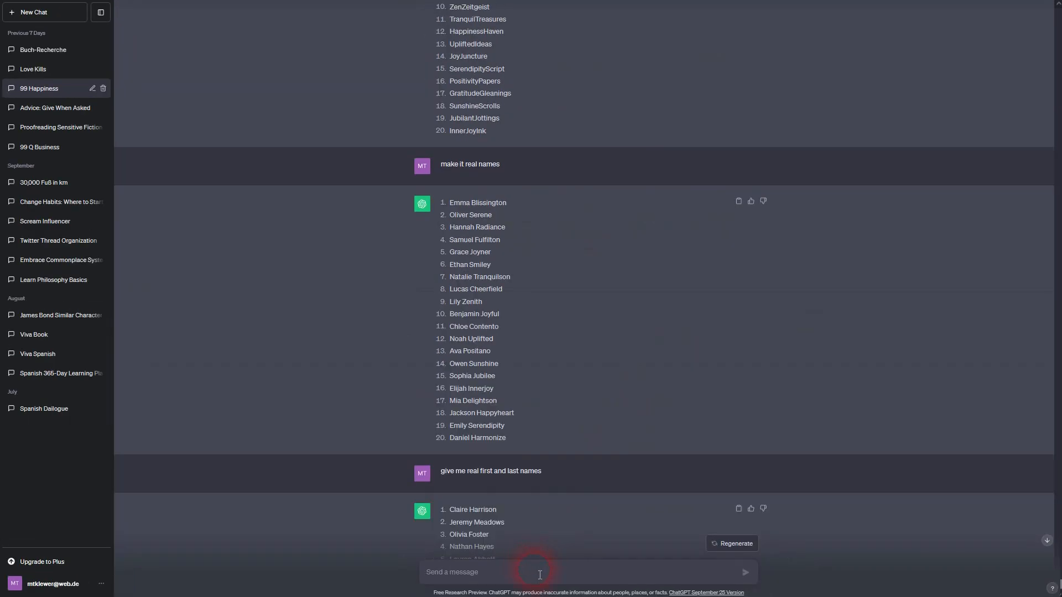
pyautogui.hotkey('ctrl', 'v')
pyautogui.scroll(-5, 558, 481)
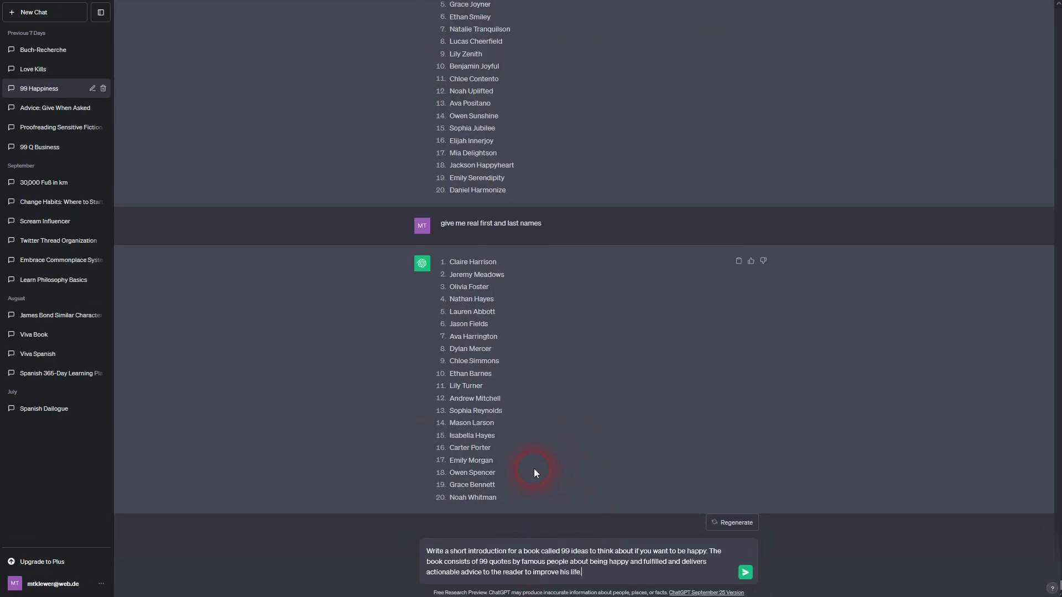
pyautogui.hotkey('ctrl', '+')
pyautogui.hotkey('ctrl', '+')
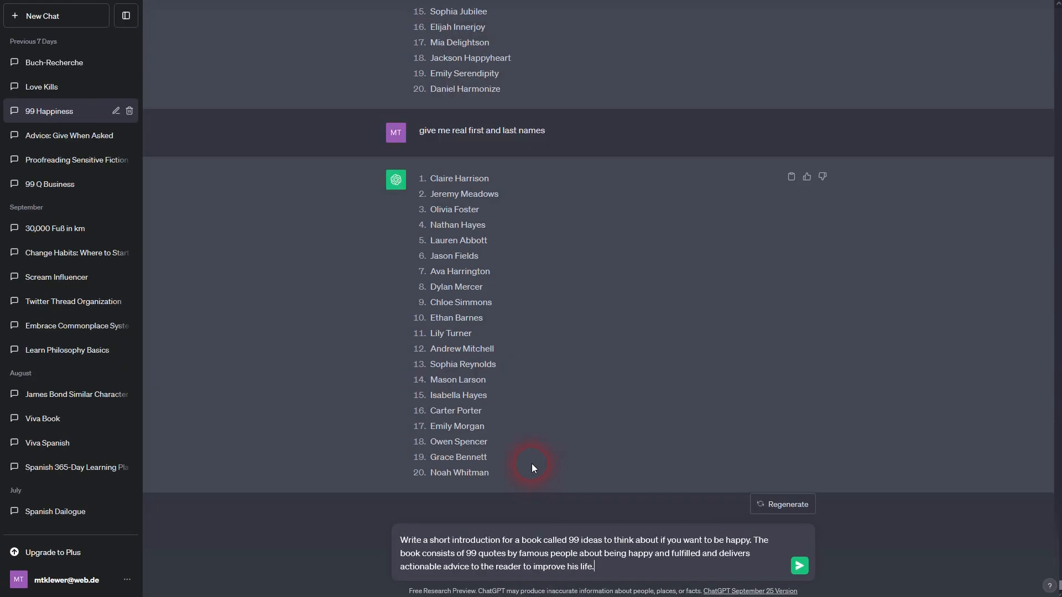
# Change "short introduction" to "book blurb" in the prompt, add "Focus on selling the book to potential readers." and send it.
pyautogui.moveTo(452, 544); pyautogui.dragTo(504, 548)
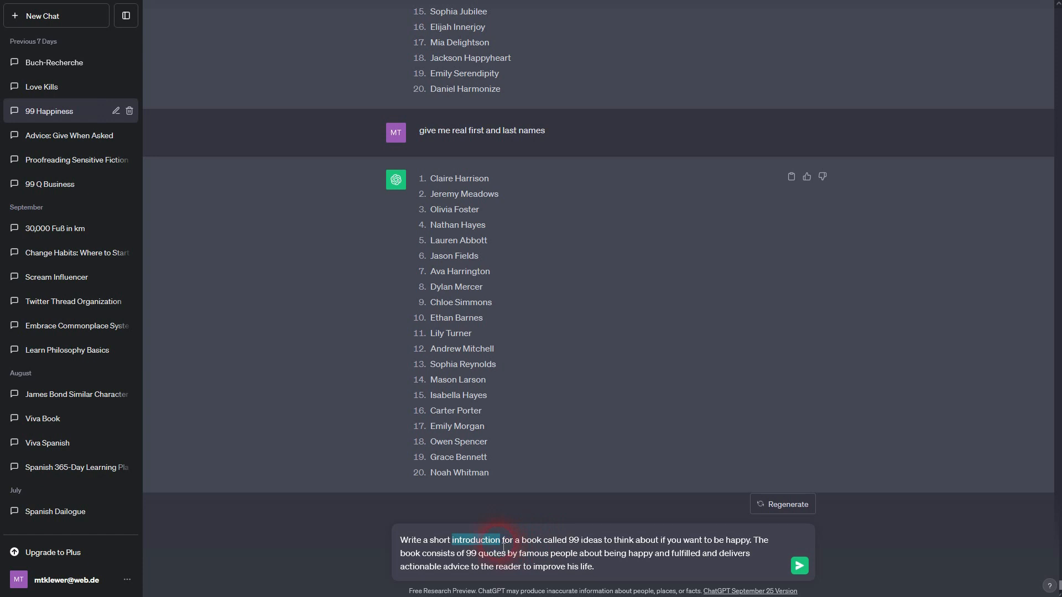
pyautogui.write('book blurb')
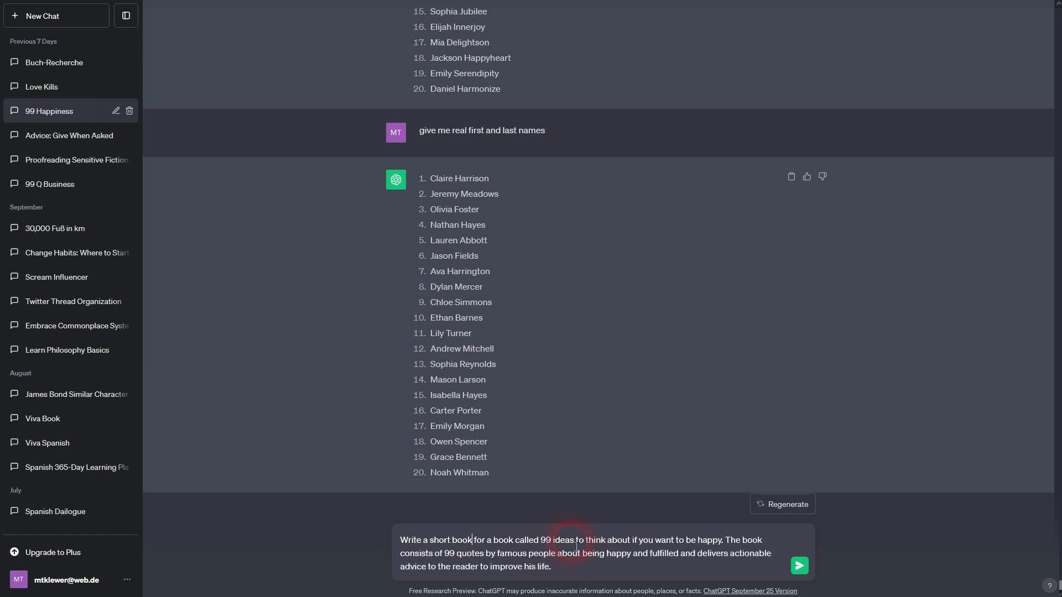
pyautogui.doubleClick(444, 544)
pyautogui.press('BackSpace')
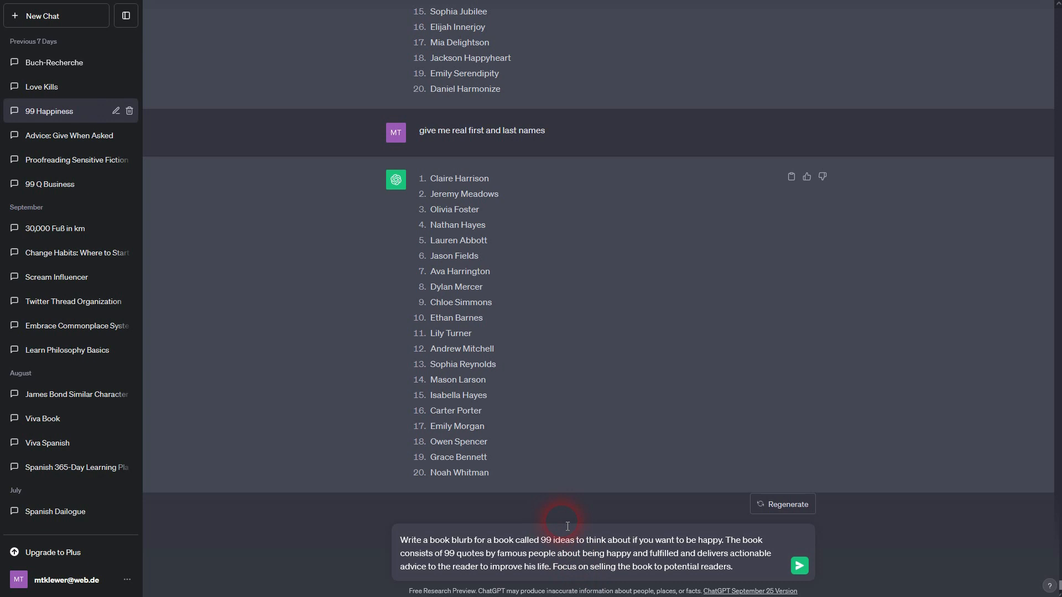
pyautogui.press('Return')
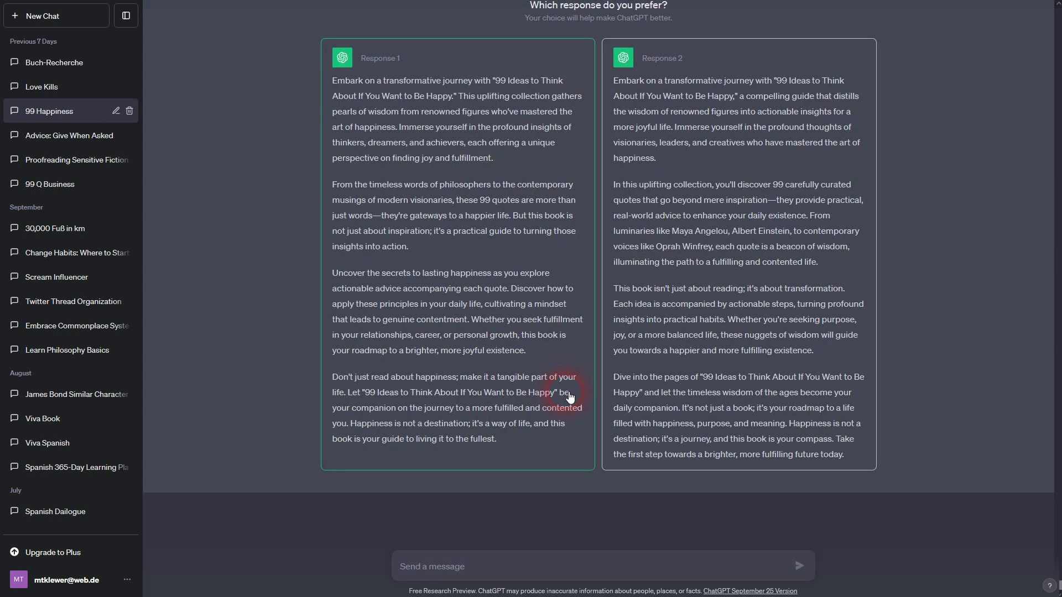
# Choose the first blurb response, copy its full text and paste it into the eBook's description on KDP.
pyautogui.scroll(1, 570, 397)
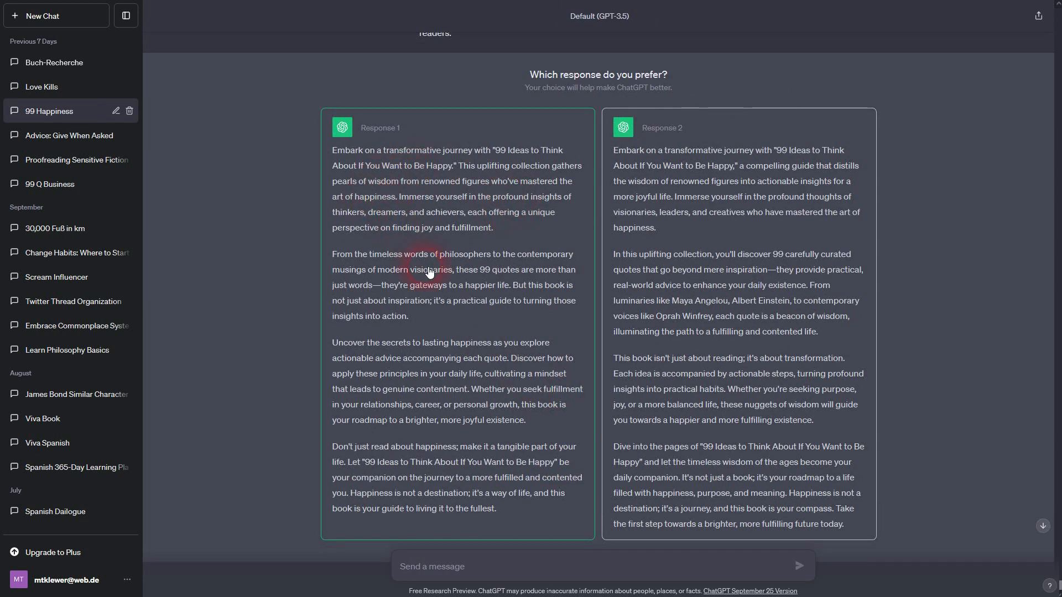
pyautogui.click(427, 193)
pyautogui.moveTo(420, 211); pyautogui.dragTo(540, 479)
pyautogui.hotkey('ctrl', 'c')
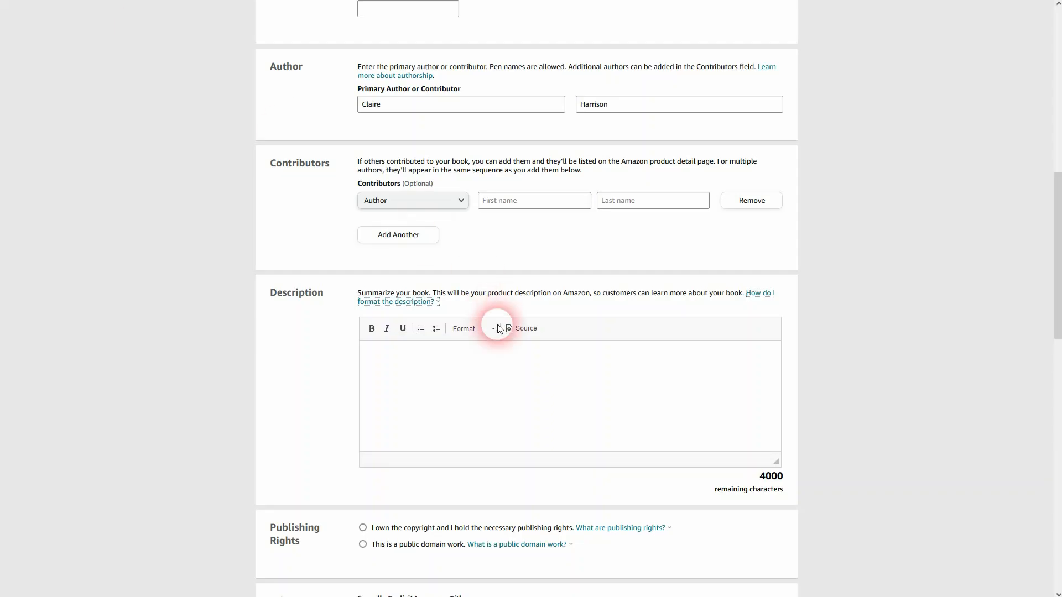
pyautogui.click(486, 374)
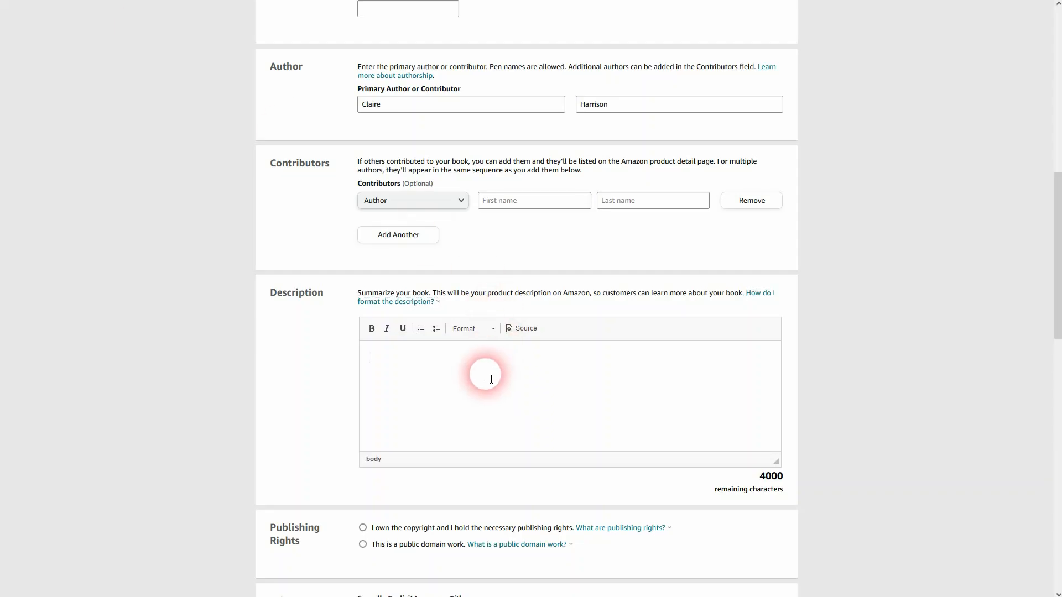
pyautogui.hotkey('ctrl', 'v')
# Add a line above the blurb in the description and fill it with the copied book title.
pyautogui.scroll(2, 483, 391)
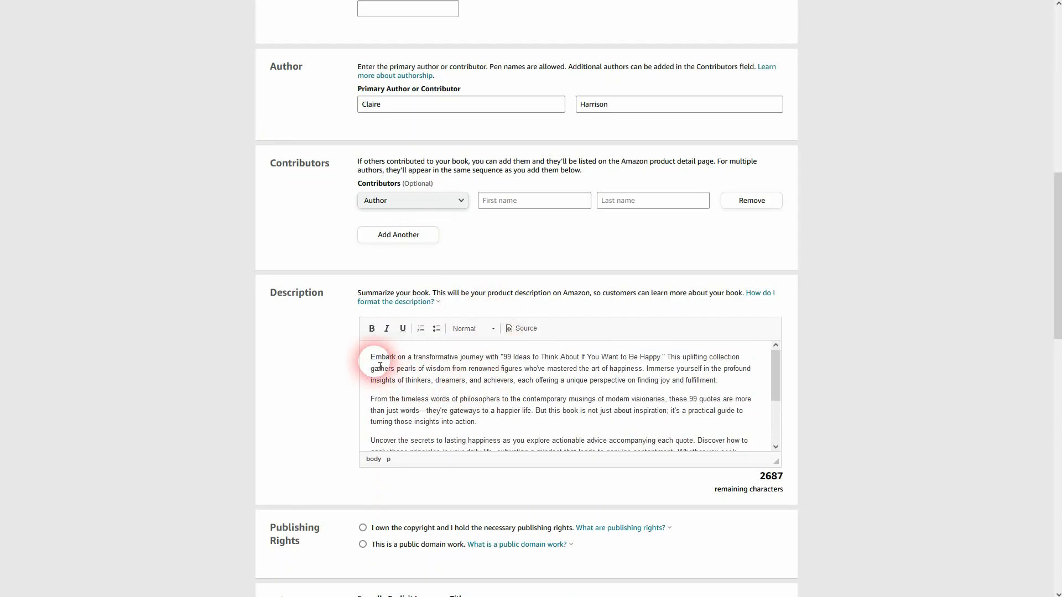
pyautogui.press('Home')
pyautogui.press('Return')
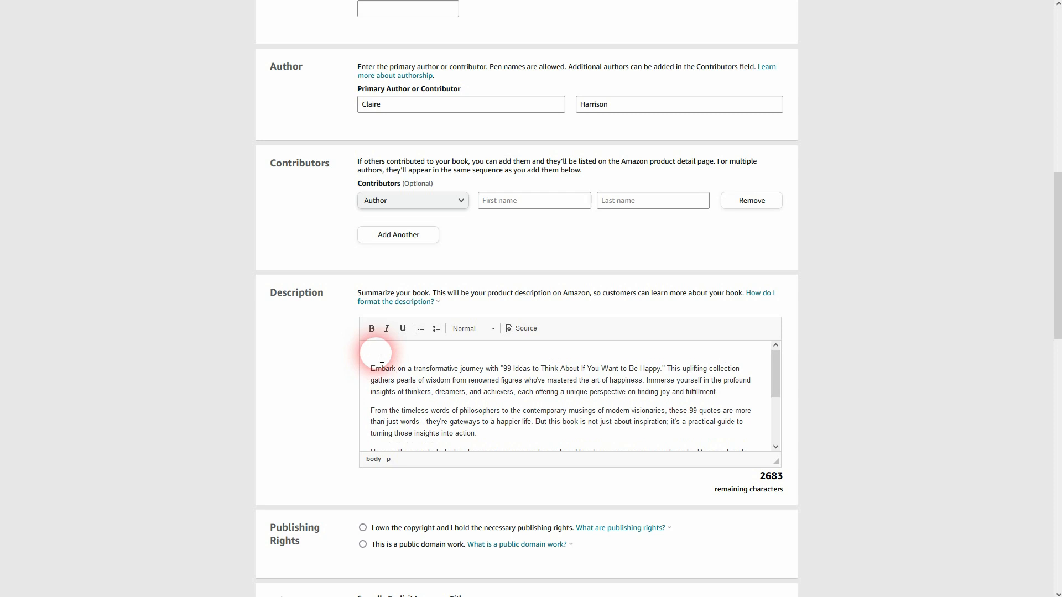
pyautogui.scroll(8, 576, 256)
pyautogui.moveTo(543, 199); pyautogui.dragTo(331, 206)
pyautogui.hotkey('ctrl', 'c')
pyautogui.scroll(-3, 487, 317)
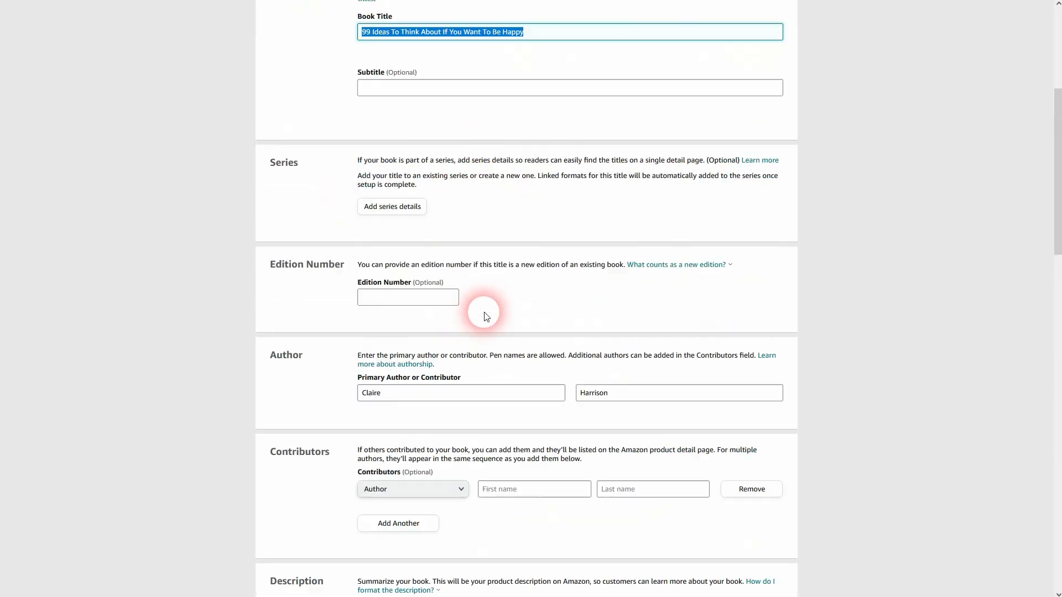
pyautogui.scroll(-4, 486, 316)
pyautogui.click(445, 413)
pyautogui.hotkey('ctrl', 'v')
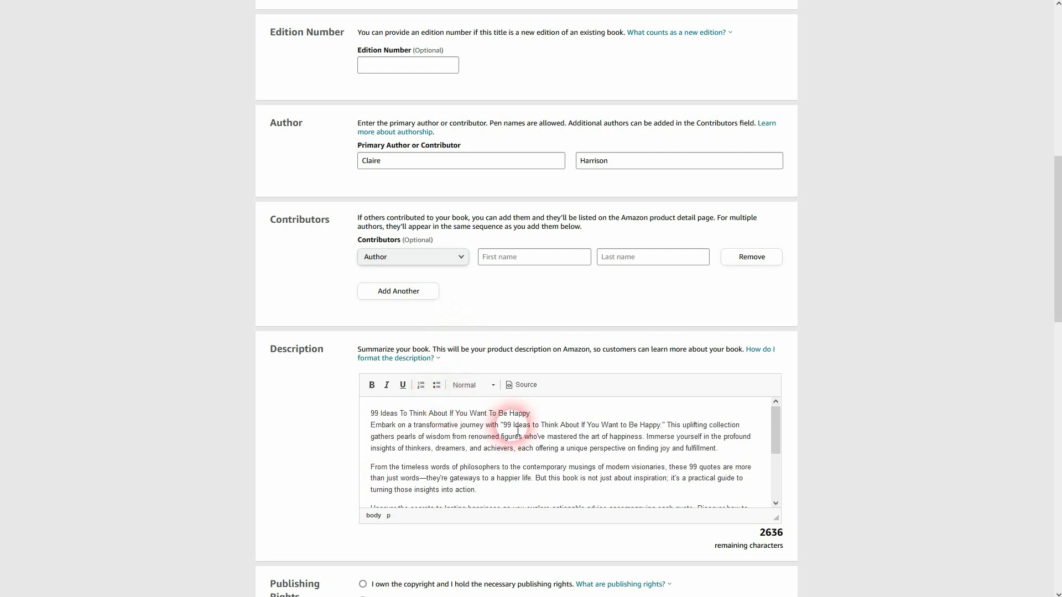
# Make the title line in the description bold and format it as Heading 4.
pyautogui.moveTo(534, 414); pyautogui.dragTo(362, 416)
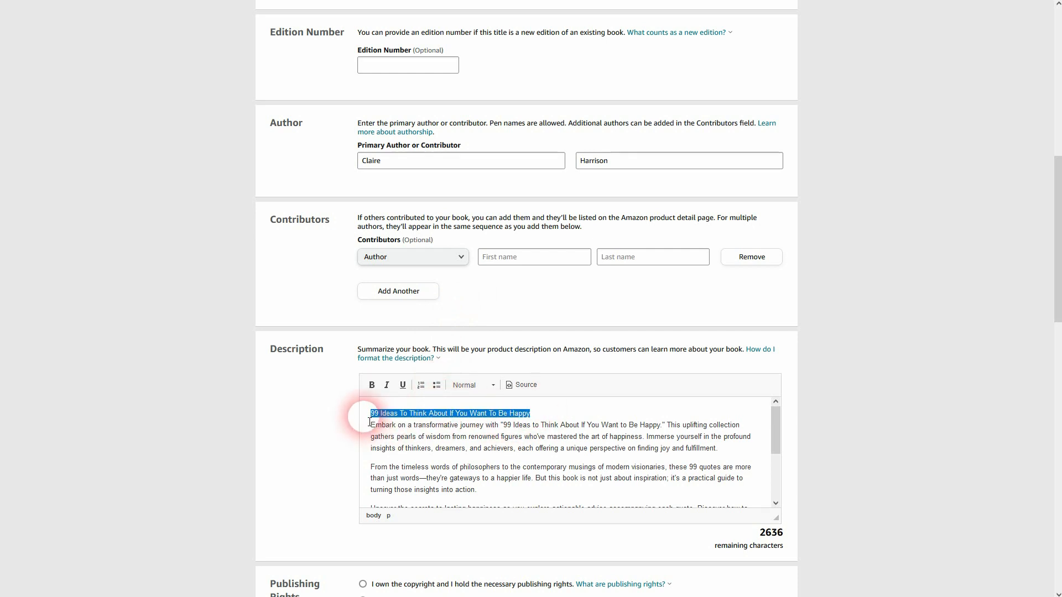
pyautogui.click(371, 386)
pyautogui.click(534, 445)
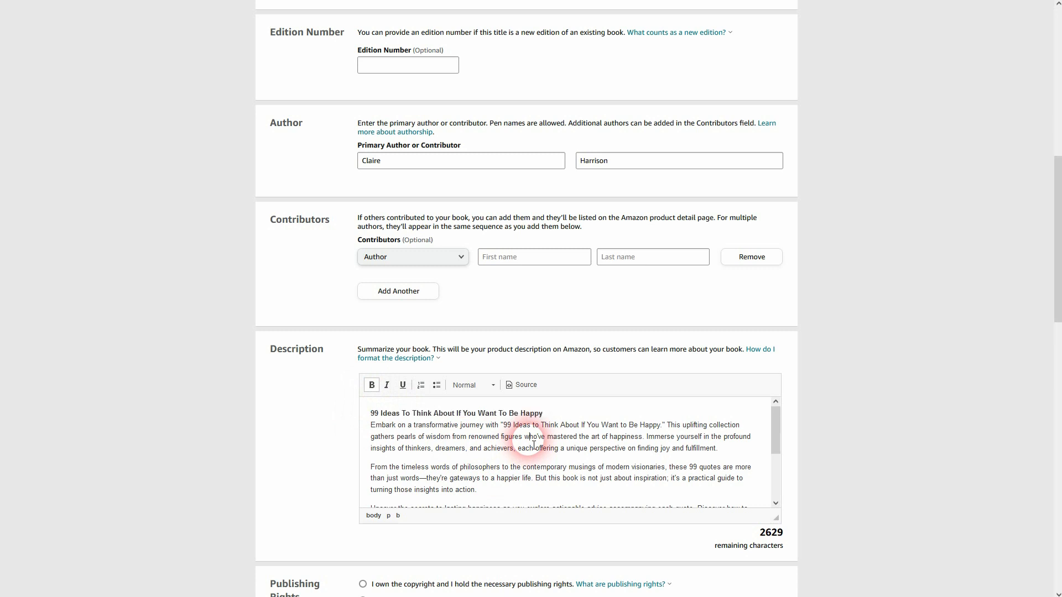
pyautogui.click(549, 412)
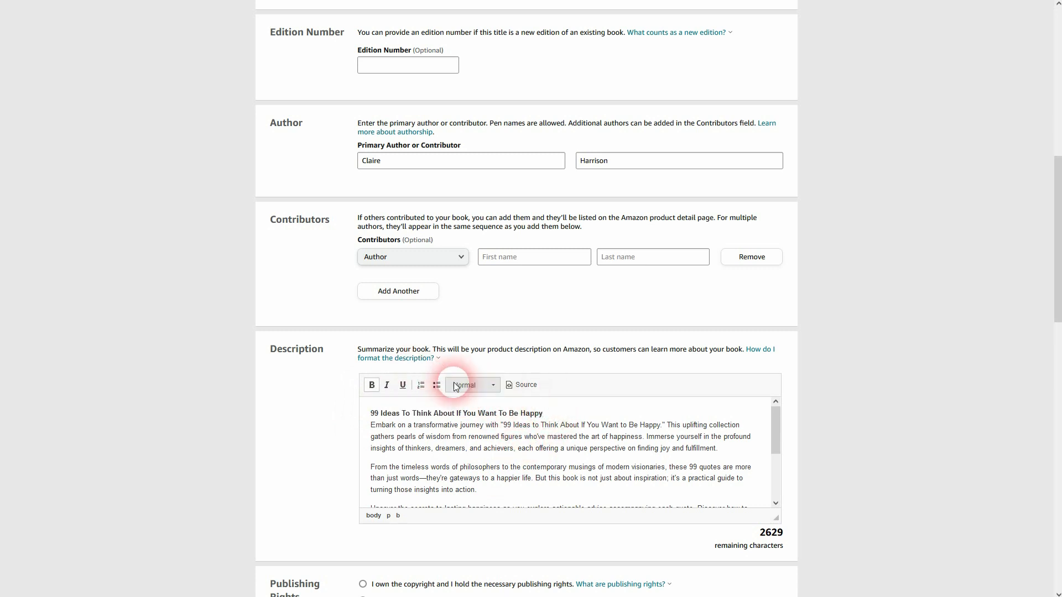
pyautogui.click(467, 384)
pyautogui.click(517, 437)
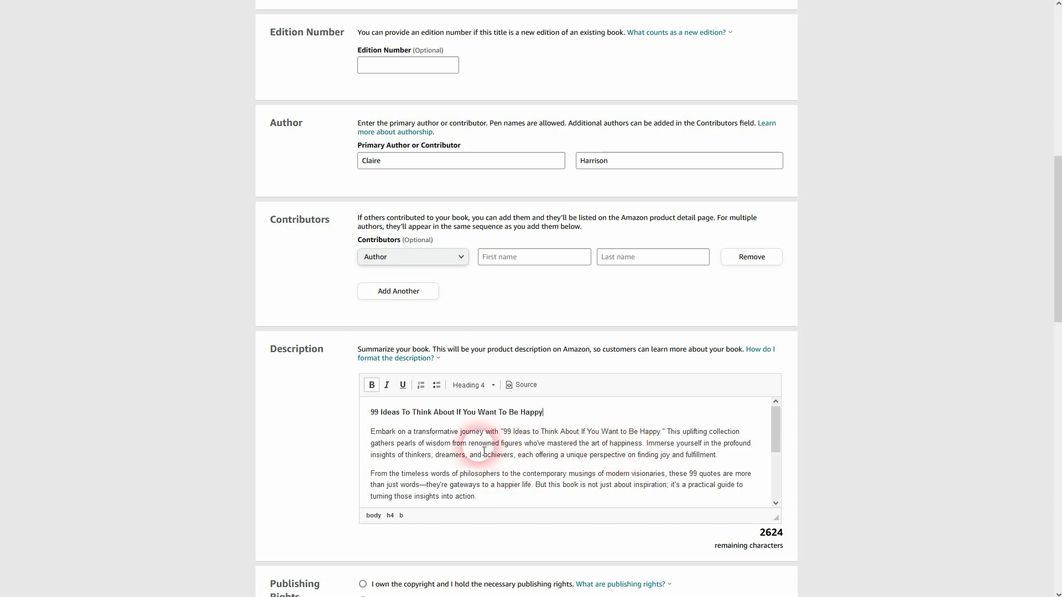
# Replace "quotes" with "ideas" after "these 99" in the description's second blurb paragraph.
pyautogui.scroll(-1, 479, 453)
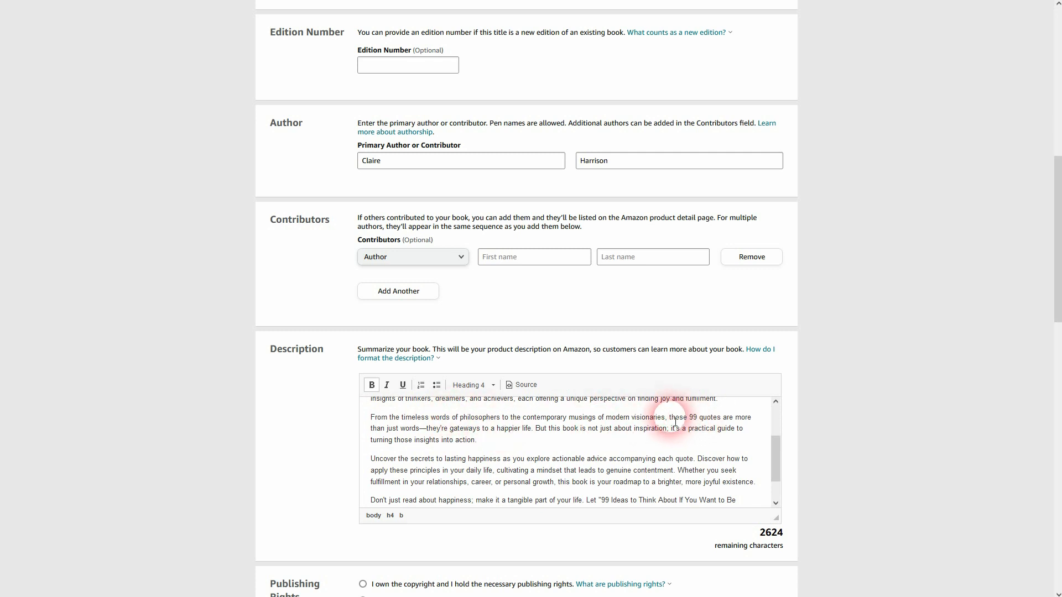
pyautogui.doubleClick(710, 418)
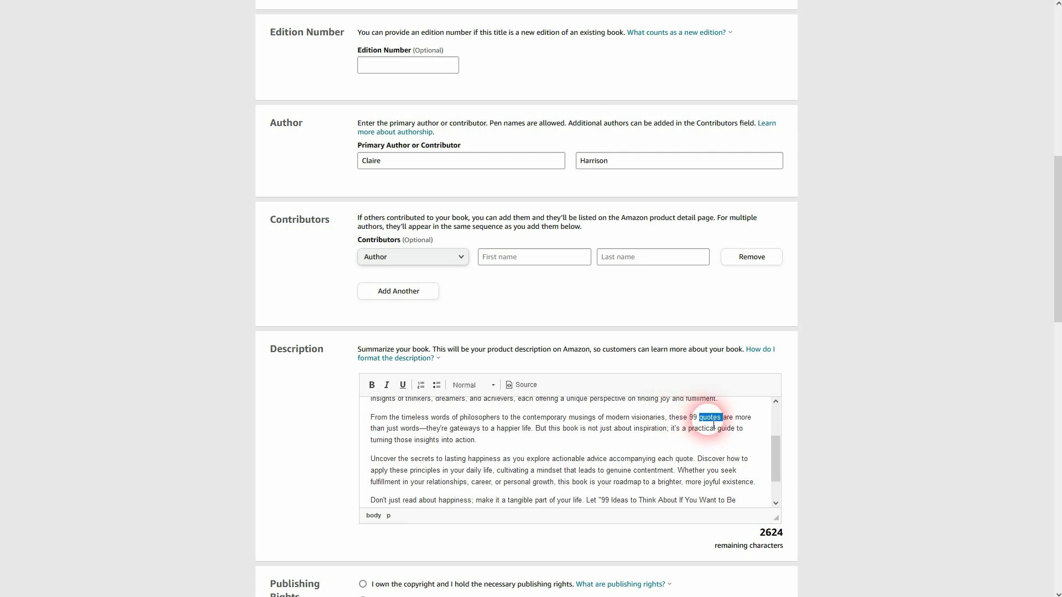
pyautogui.write('ideas')
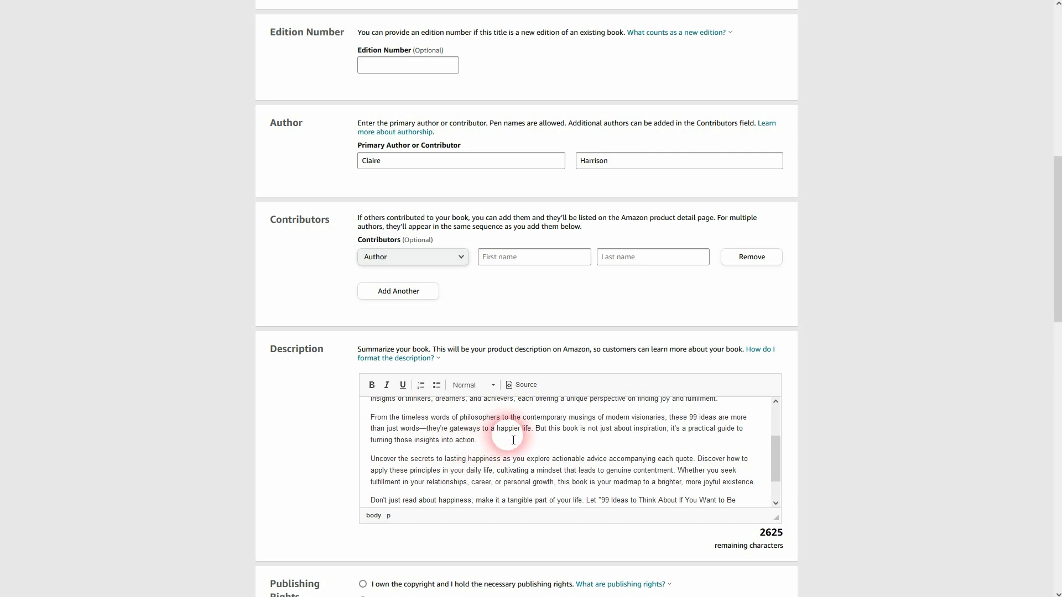
# Make the description sentence "But this book is not just about inspiration; it's a practical guide to turning those insights into action." bold.
pyautogui.moveTo(675, 422); pyautogui.dragTo(531, 444)
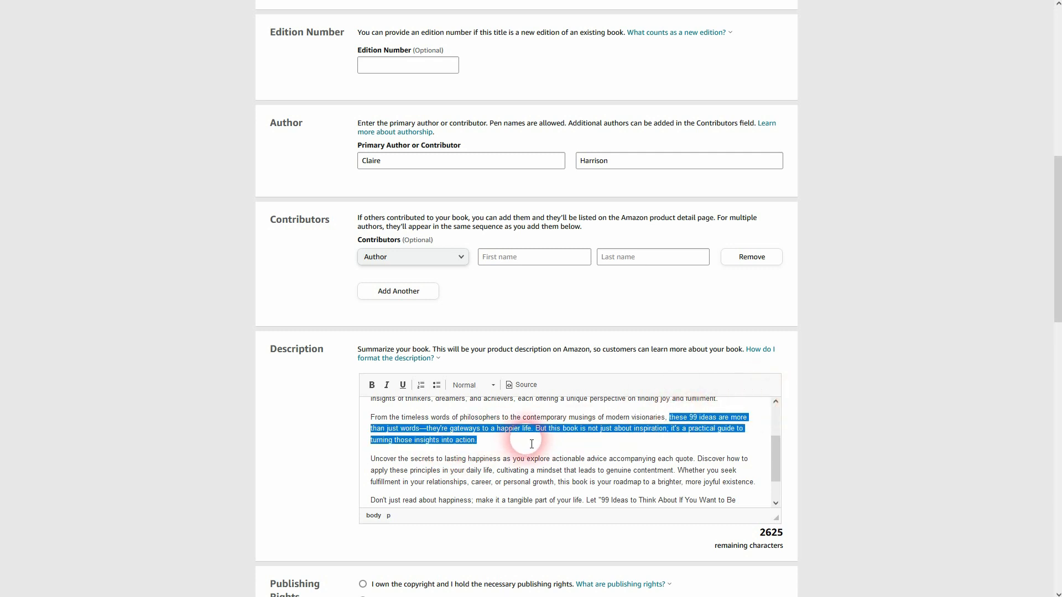
pyautogui.click(531, 444)
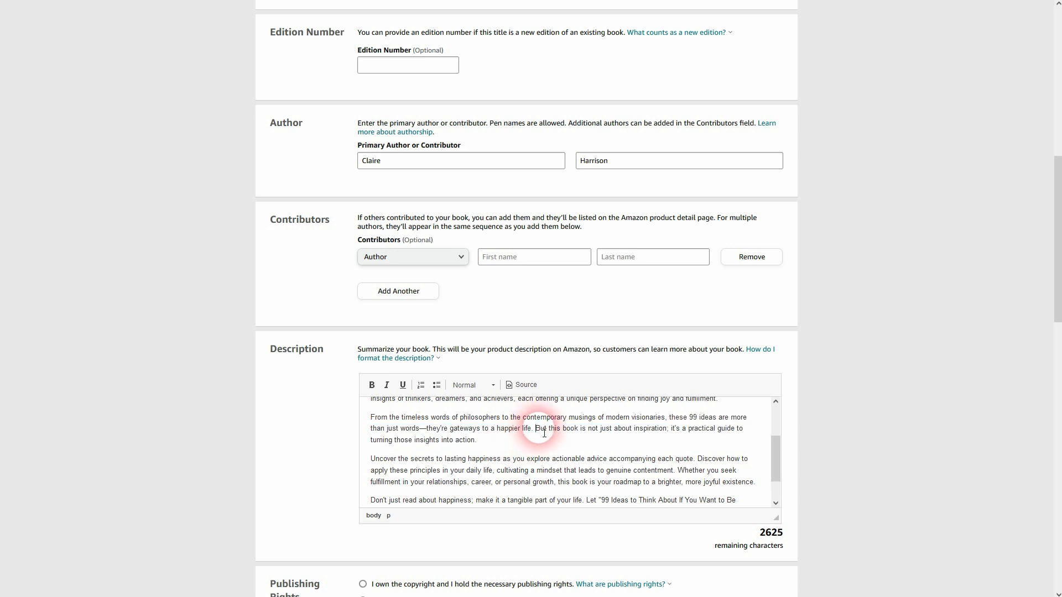
pyautogui.keyDown('shift'); pyautogui.click(535, 428); pyautogui.keyUp('shift')
pyautogui.click(371, 385)
pyautogui.scroll(-1, 531, 448)
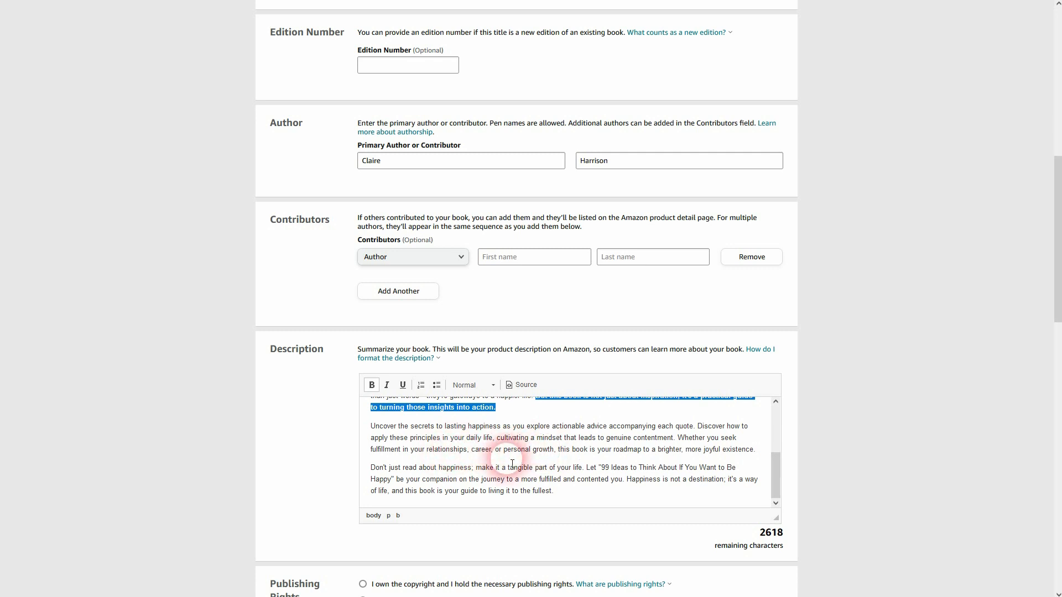
# Make the sentence "Don't just read about happiness; make it a tangible part of your life." bold and check the whole description.
pyautogui.moveTo(369, 468); pyautogui.dragTo(588, 473)
pyautogui.click(371, 385)
pyautogui.click(662, 480)
pyautogui.scroll(-2, 662, 480)
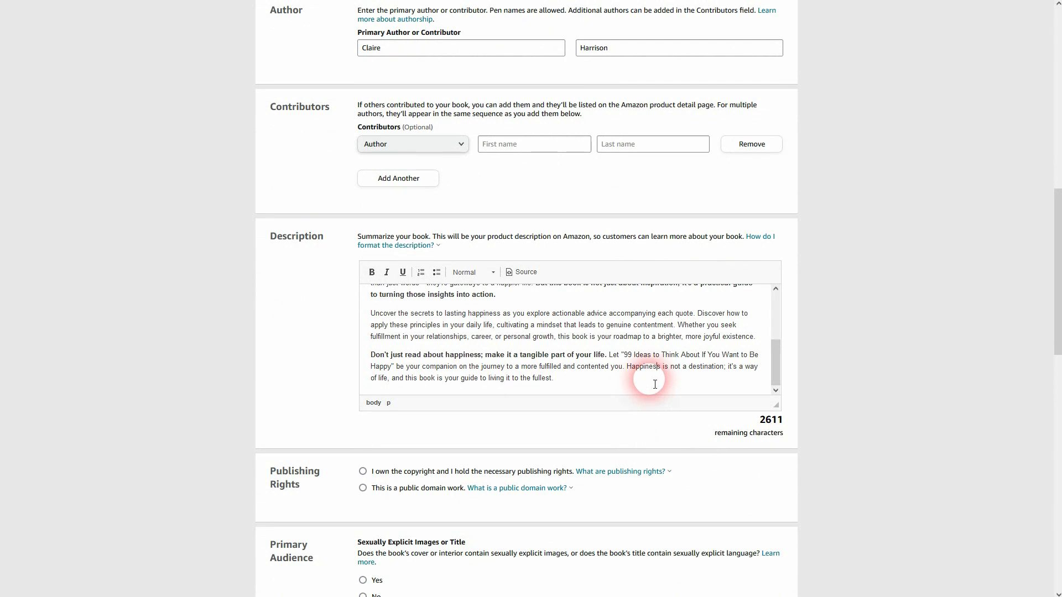
pyautogui.scroll(3, 655, 382)
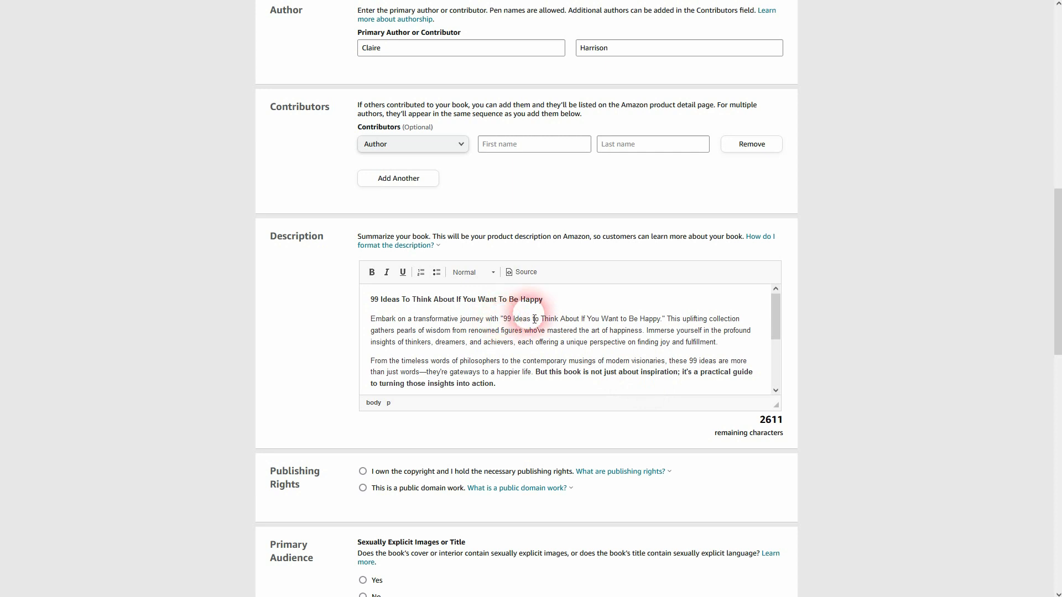
pyautogui.scroll(-3, 536, 319)
pyautogui.scroll(-2, 901, 364)
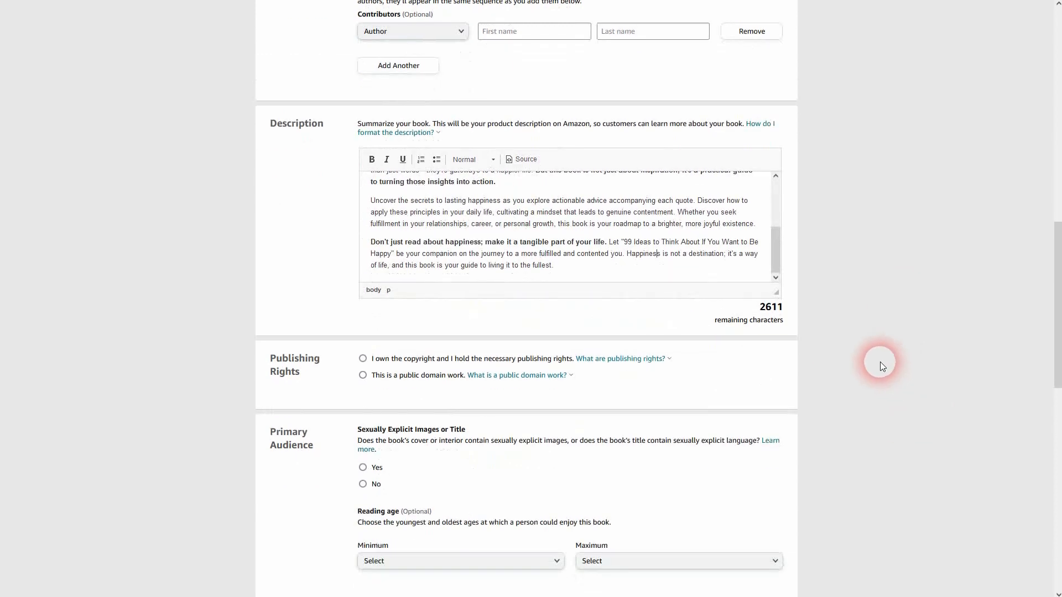
# Declare ownership of the copyright and publishing rights, and answer No to sexually explicit images or title.
pyautogui.click(442, 368)
pyautogui.scroll(-4, 713, 331)
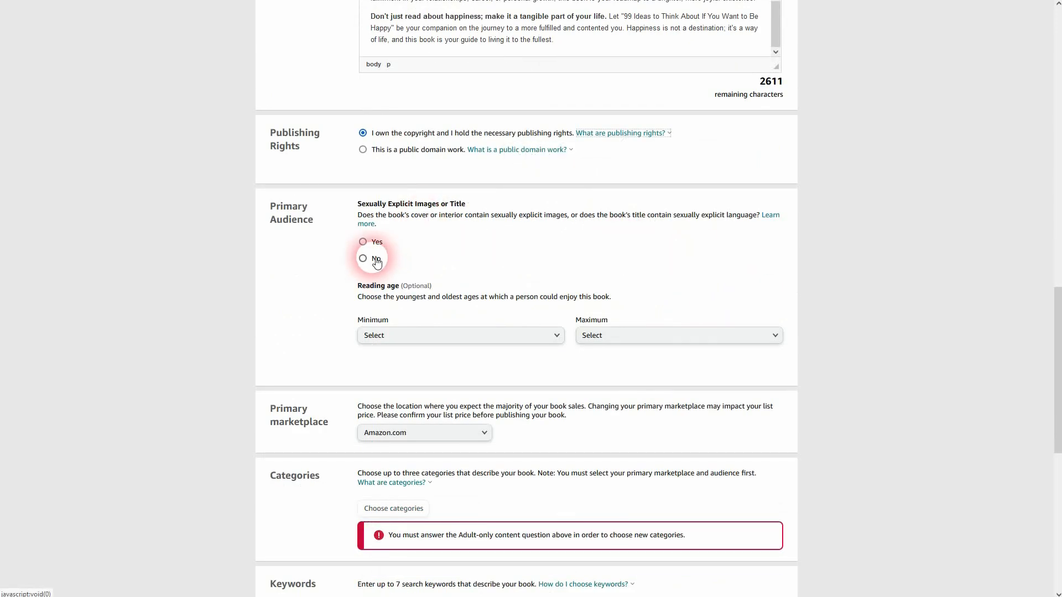
pyautogui.click(363, 259)
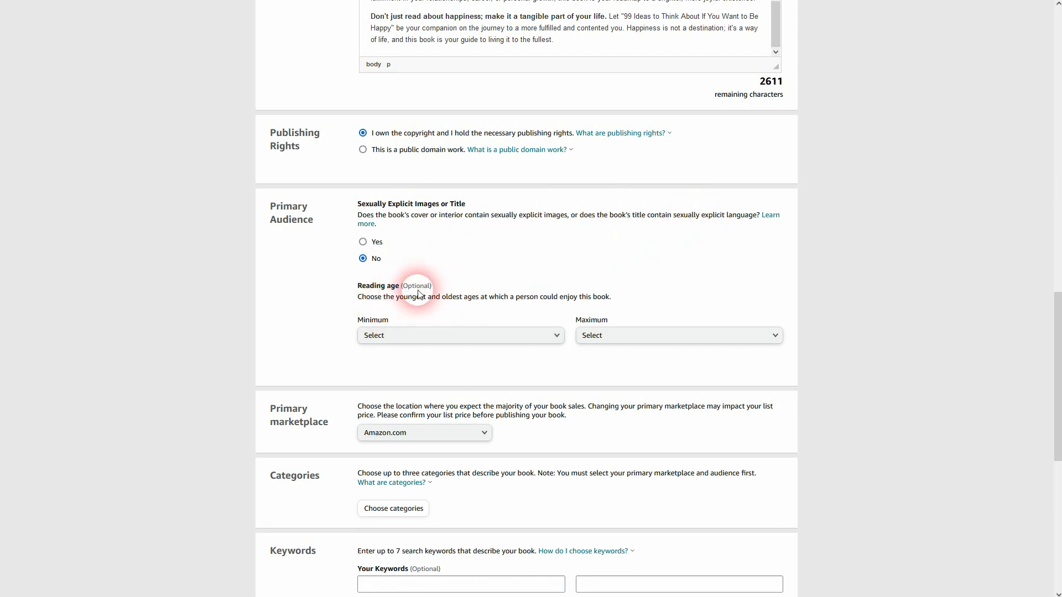
# Review the optional reading age fields and the available primary marketplaces.
pyautogui.moveTo(402, 286); pyautogui.dragTo(434, 287)
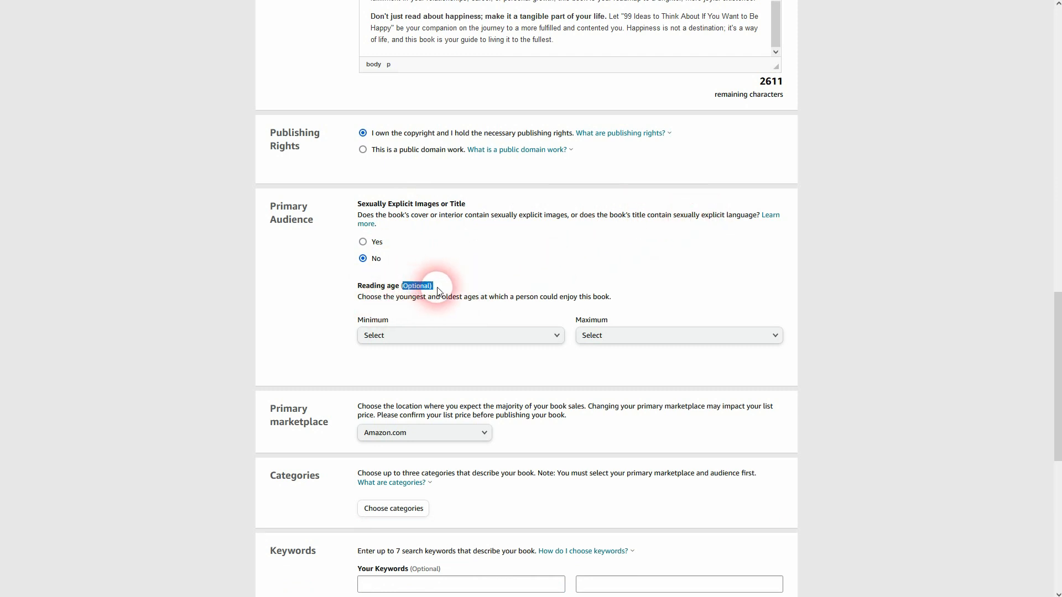
pyautogui.click(435, 343)
pyautogui.click(668, 334)
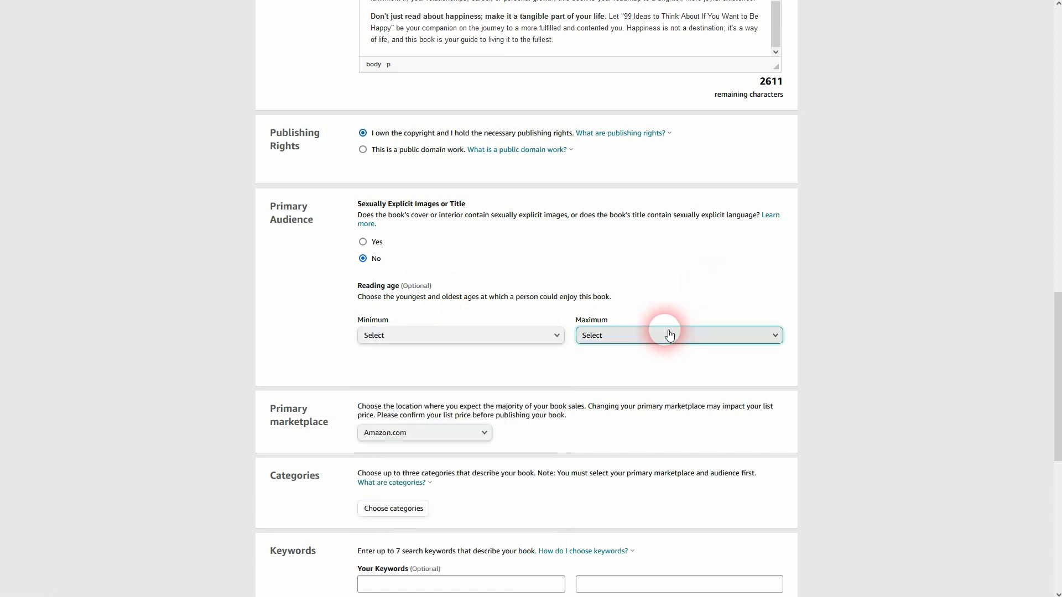
pyautogui.click(668, 334)
pyautogui.click(872, 294)
pyautogui.scroll(-5, 871, 294)
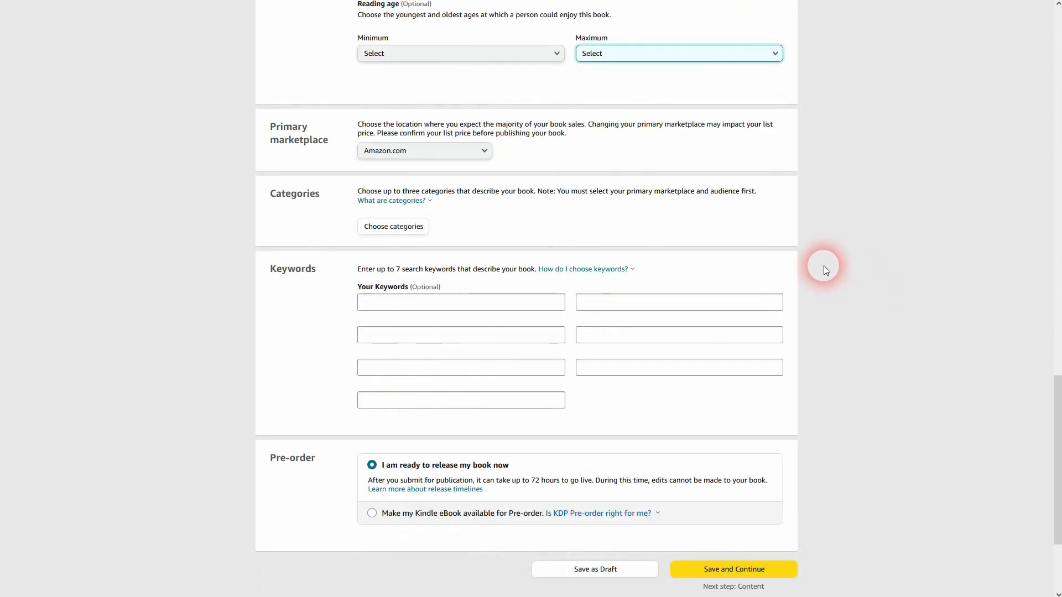
pyautogui.click(418, 154)
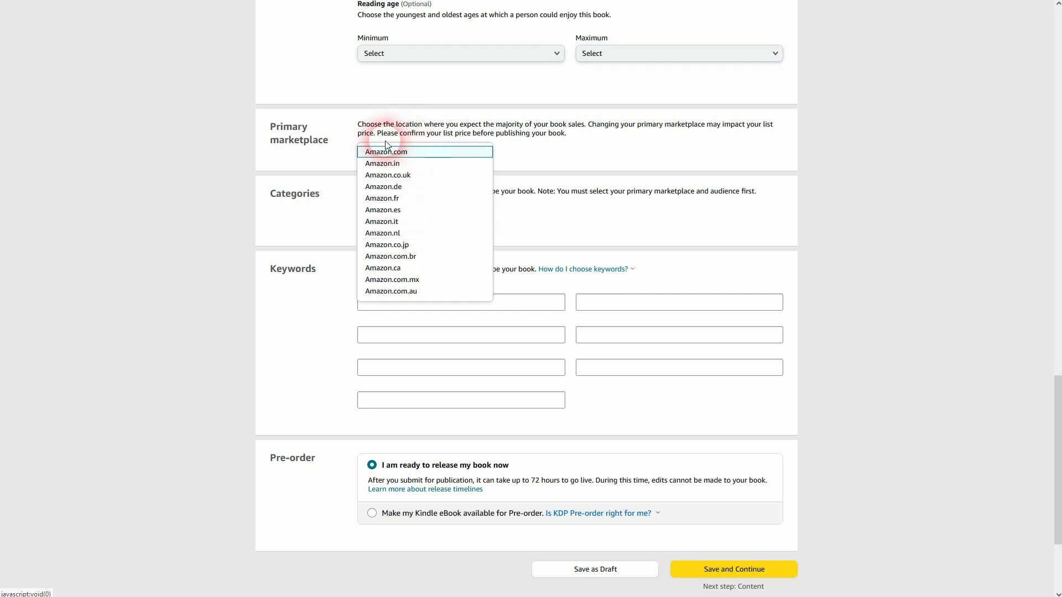
pyautogui.click(657, 131)
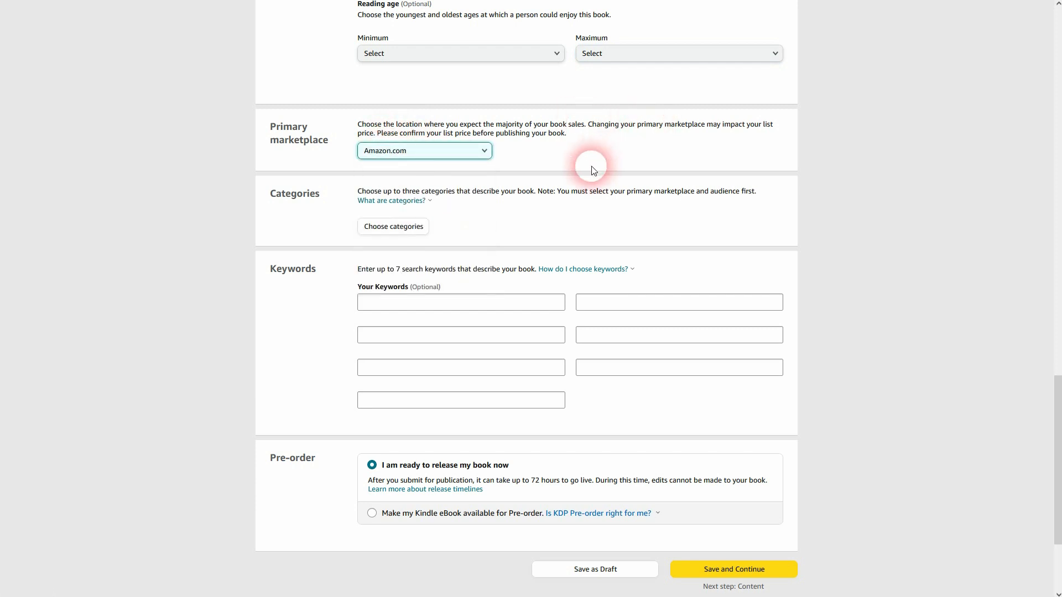
# Start choosing the book's categories and select the Happiness placement under Self-Help.
pyautogui.click(416, 227)
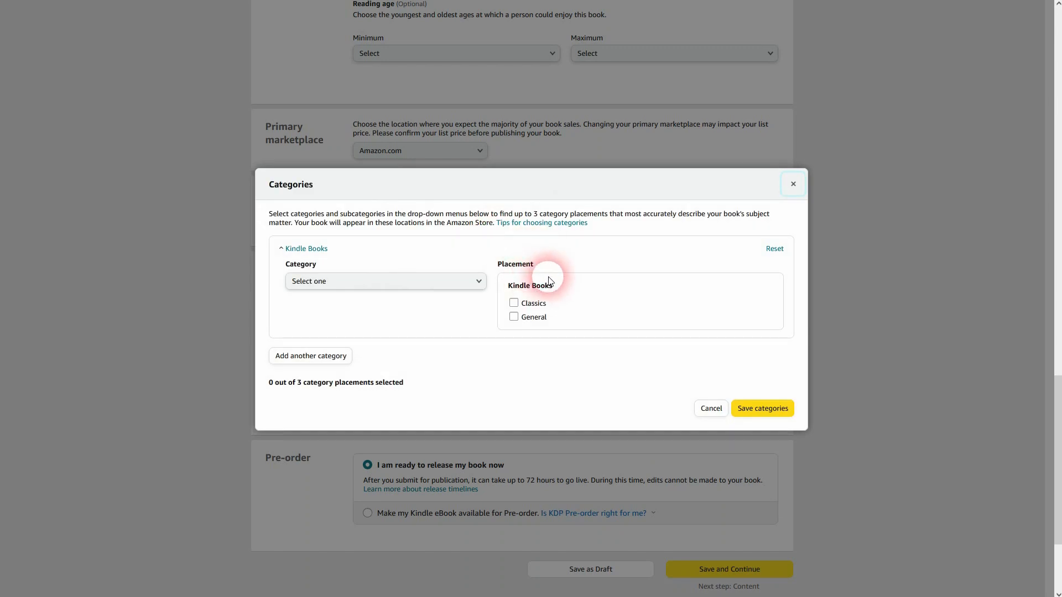
pyautogui.click(438, 286)
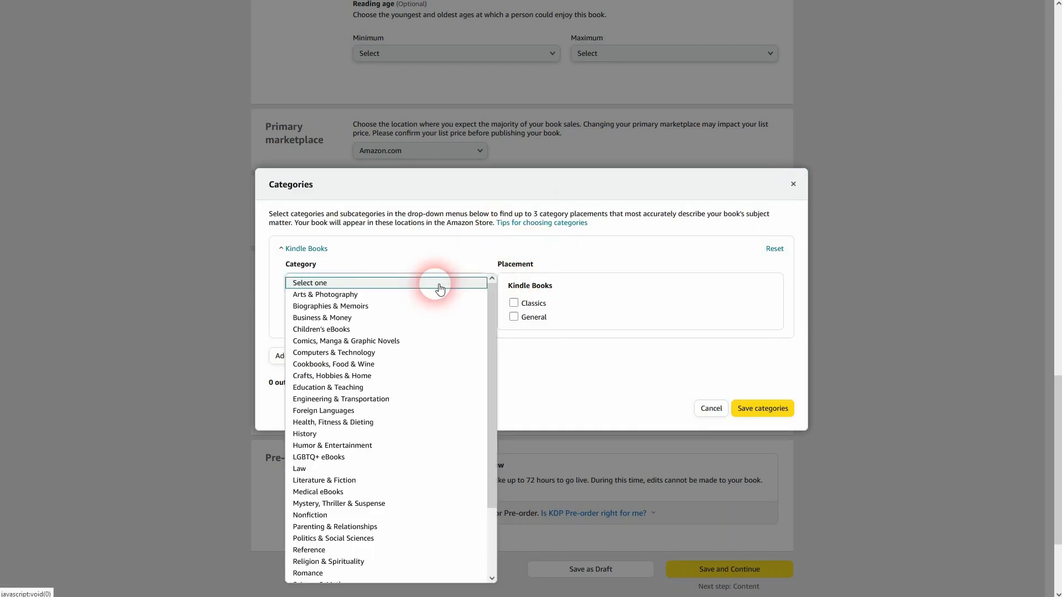
pyautogui.scroll(-2, 437, 309)
pyautogui.click(365, 529)
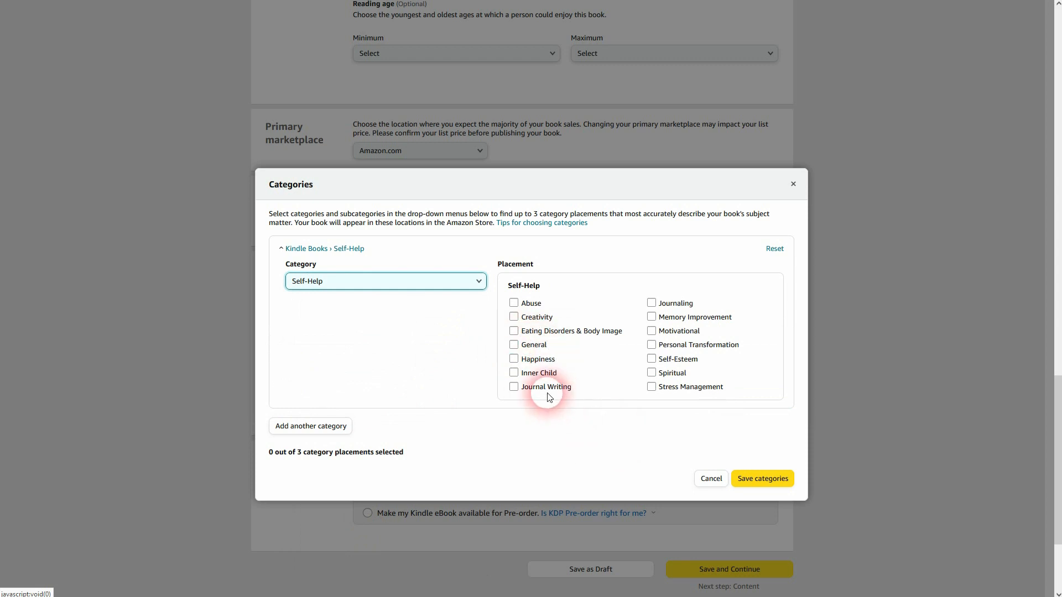
pyautogui.click(514, 361)
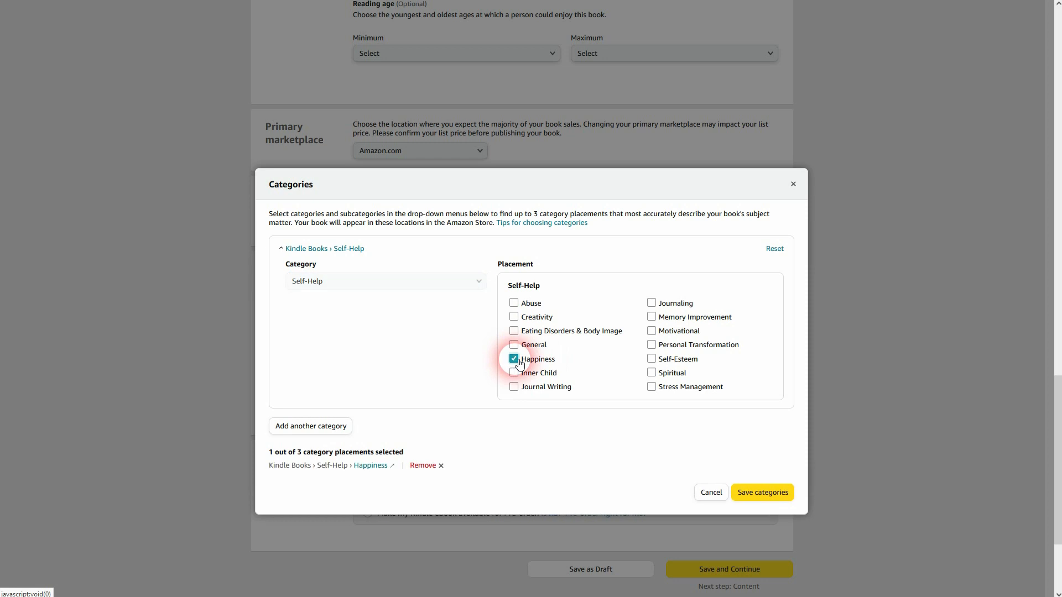
# Add a second category under Self-Help with the Motivational placement.
pyautogui.click(325, 433)
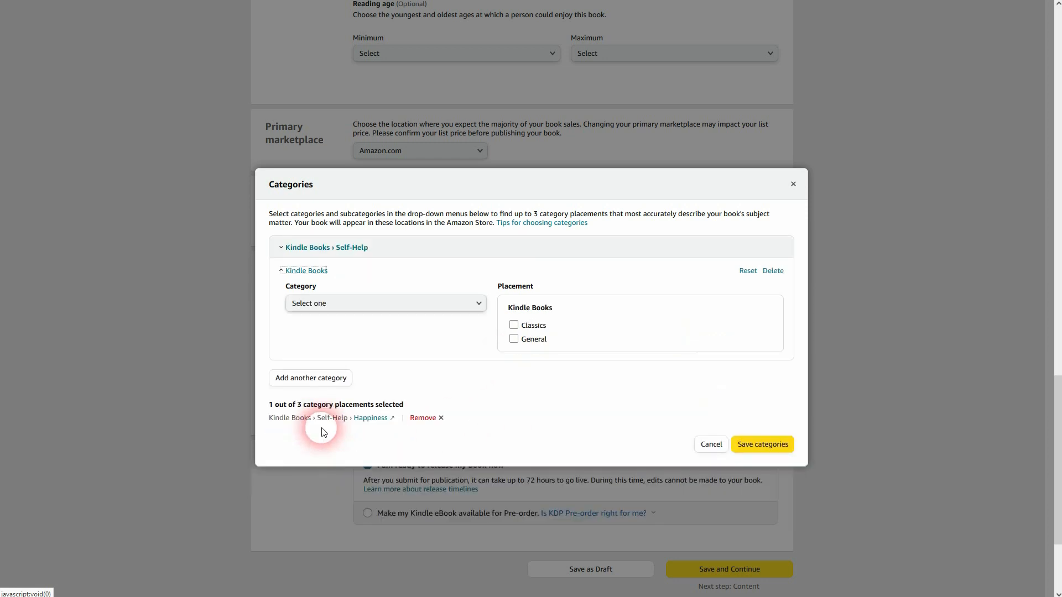
pyautogui.moveTo(287, 404); pyautogui.dragTo(327, 406)
pyautogui.click(381, 313)
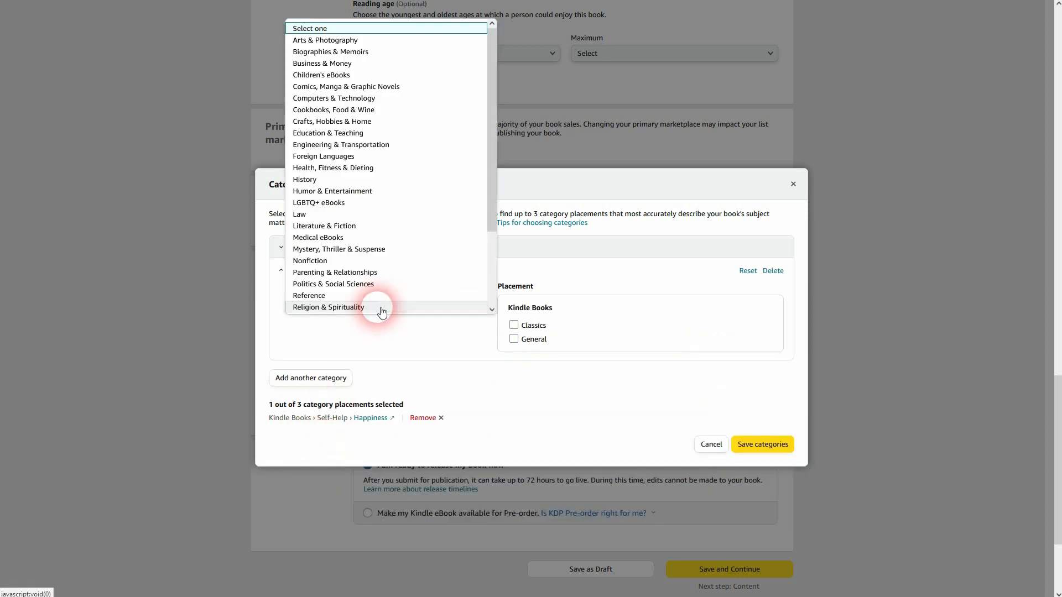
pyautogui.scroll(-2, 382, 304)
pyautogui.click(343, 258)
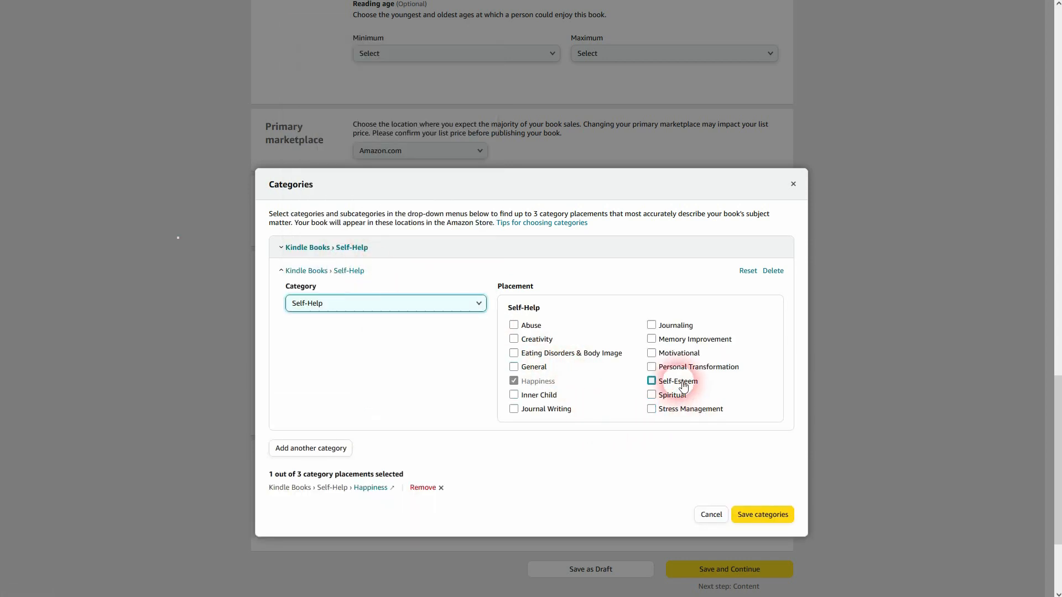
pyautogui.click(653, 353)
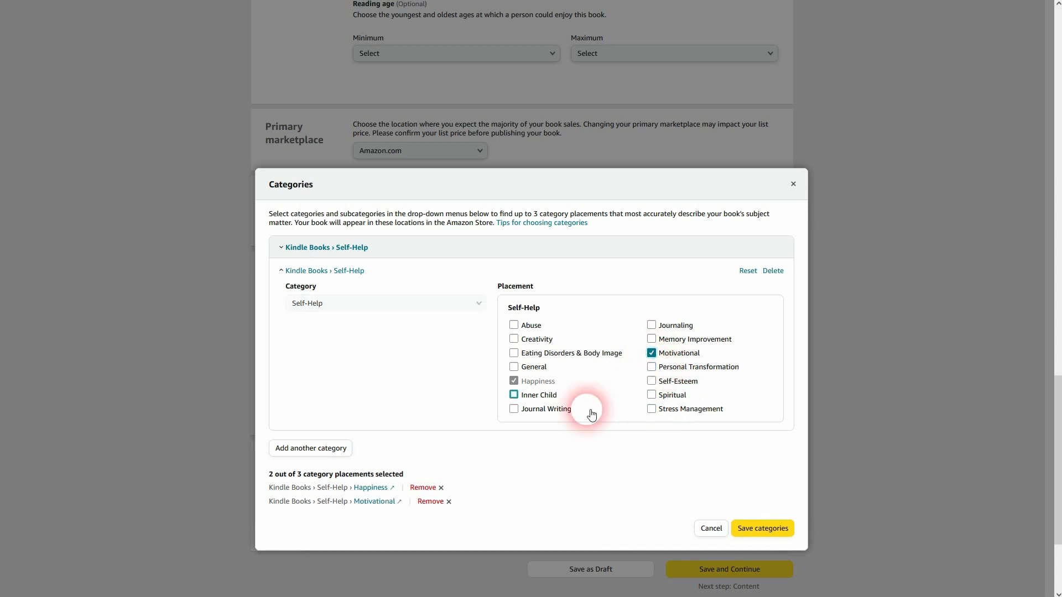
# Add a third Self-Help category with the Personal Transformation placement and save the categories.
pyautogui.click(315, 449)
pyautogui.click(398, 326)
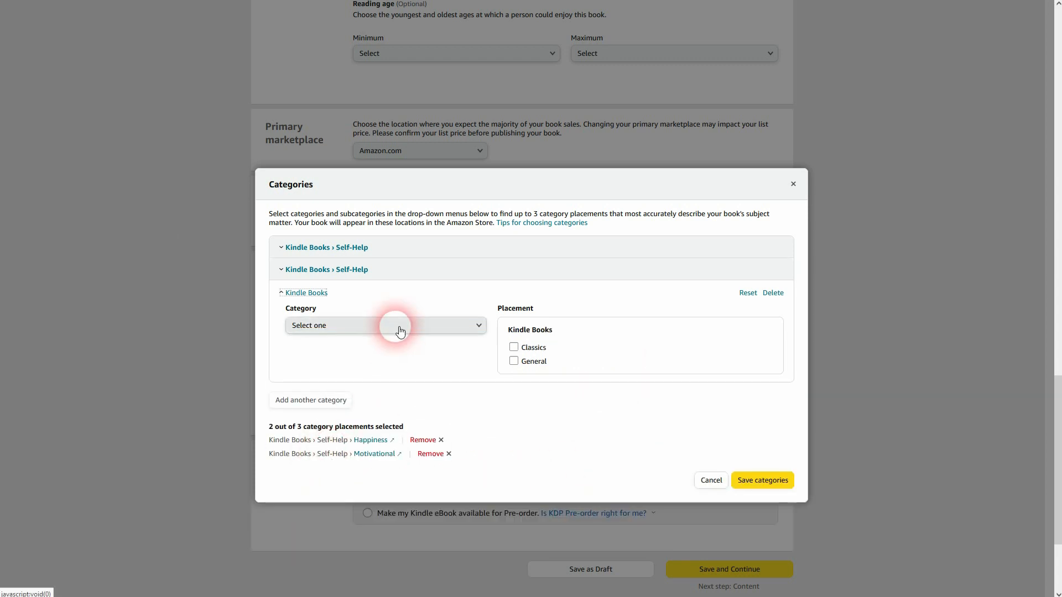
pyautogui.scroll(-2, 387, 294)
pyautogui.click(354, 282)
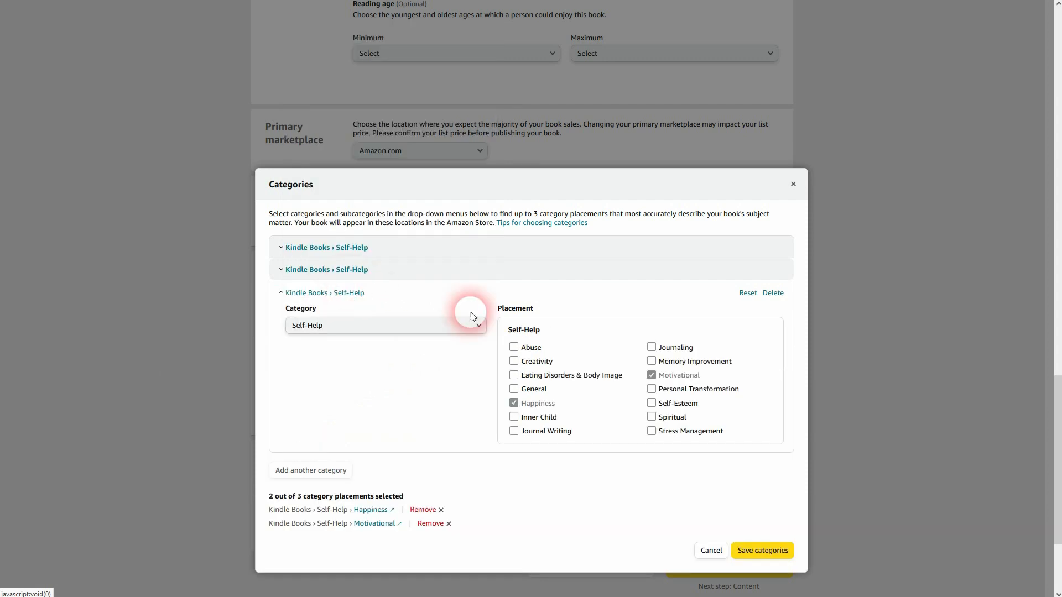
pyautogui.click(651, 388)
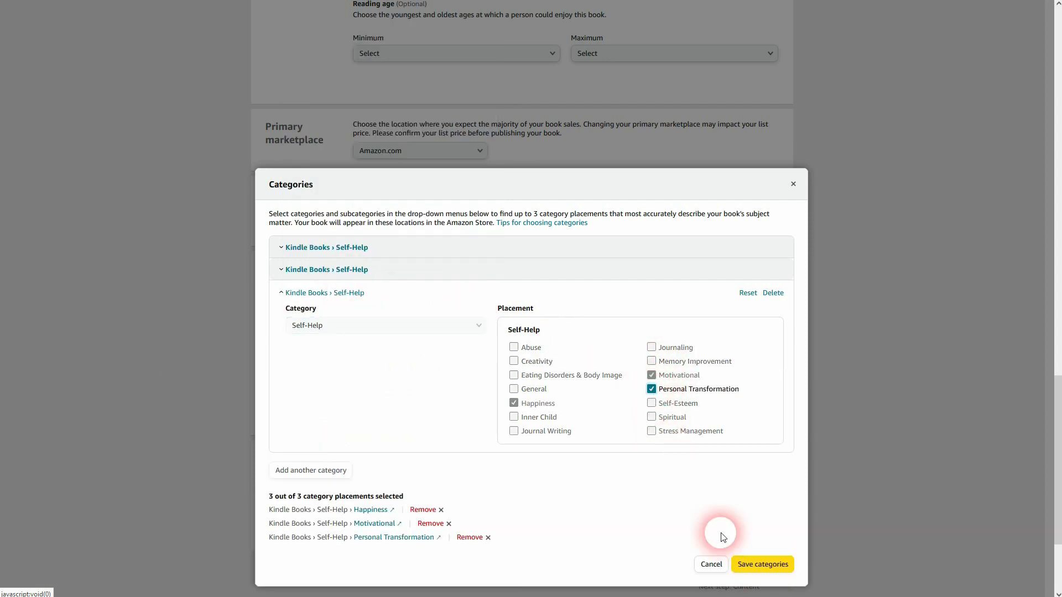
pyautogui.click(762, 564)
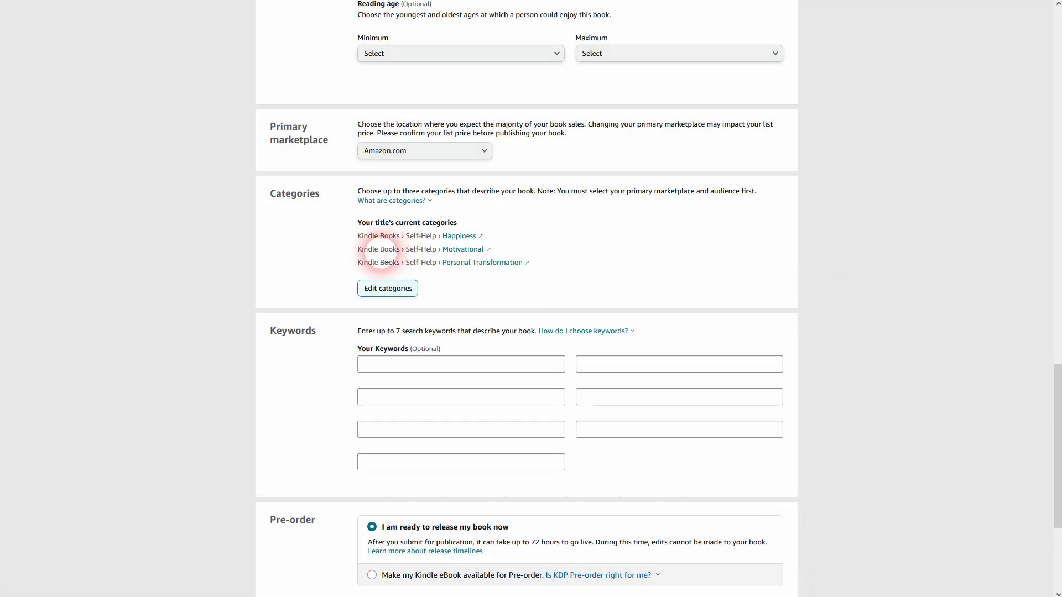
pyautogui.moveTo(353, 260); pyautogui.dragTo(629, 263)
pyautogui.click(629, 264)
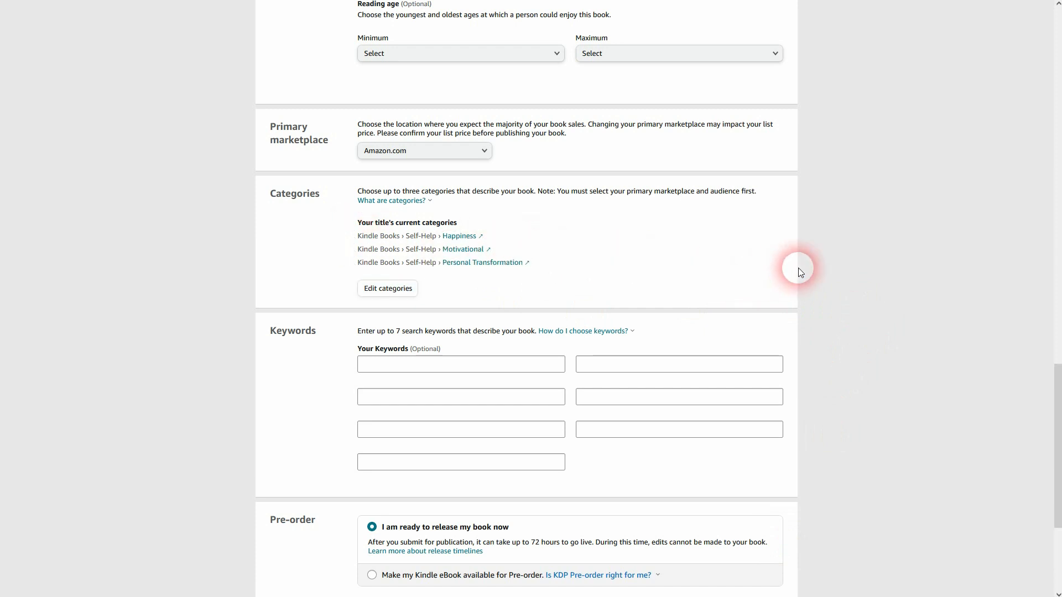
# Enter "happiness" as the book's first search keyword.
pyautogui.scroll(-2, 798, 267)
pyautogui.click(526, 249)
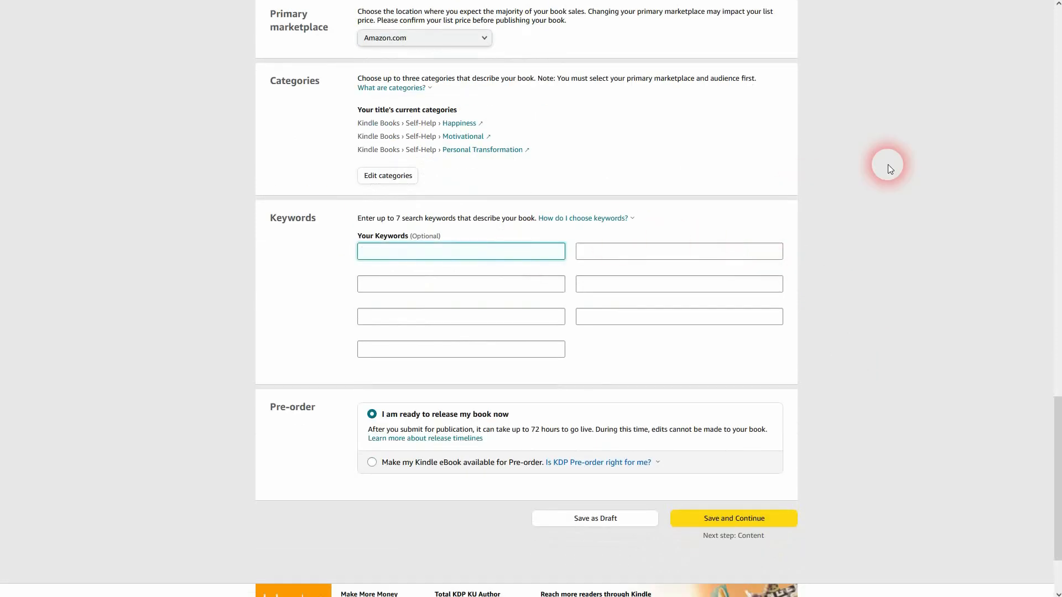
pyautogui.write('happiness')
pyautogui.press('Tab')
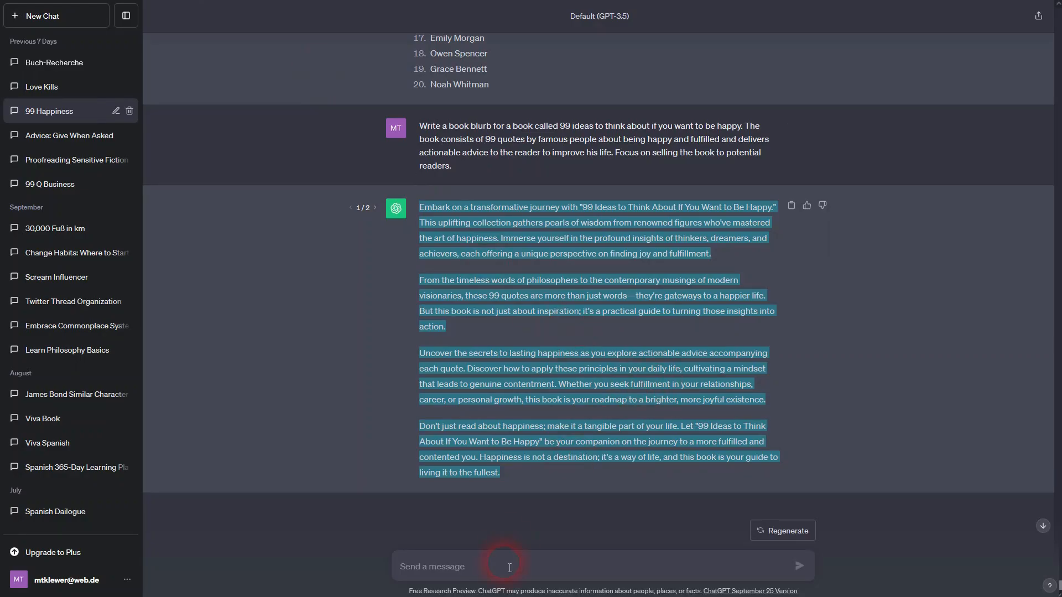
# Ask ChatGPT for 7 keywords people would use to search for a book like this on Amazon.
pyautogui.click(509, 567)
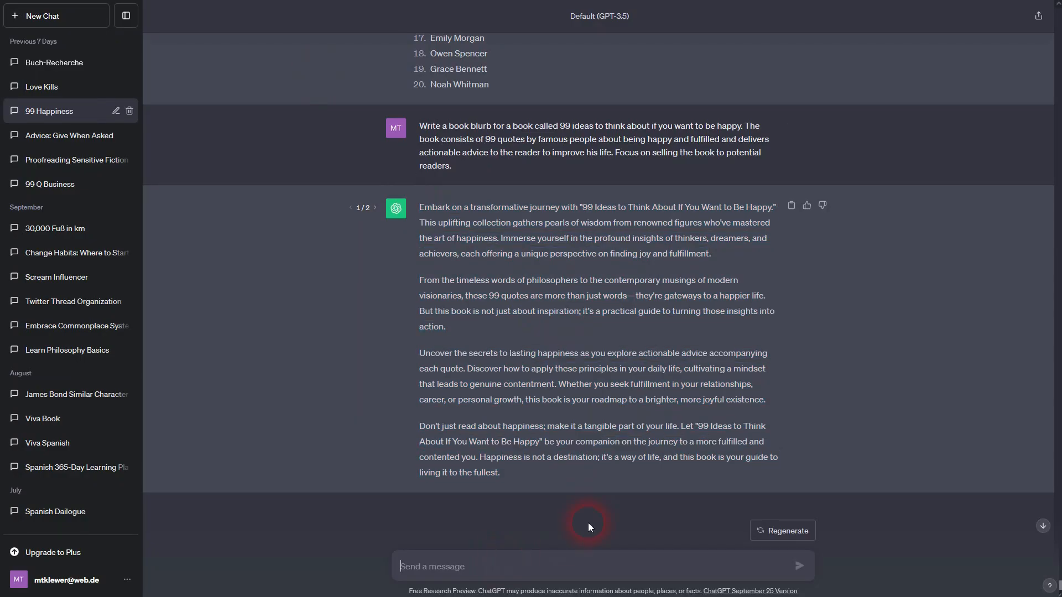
pyautogui.write('give me 7 ')
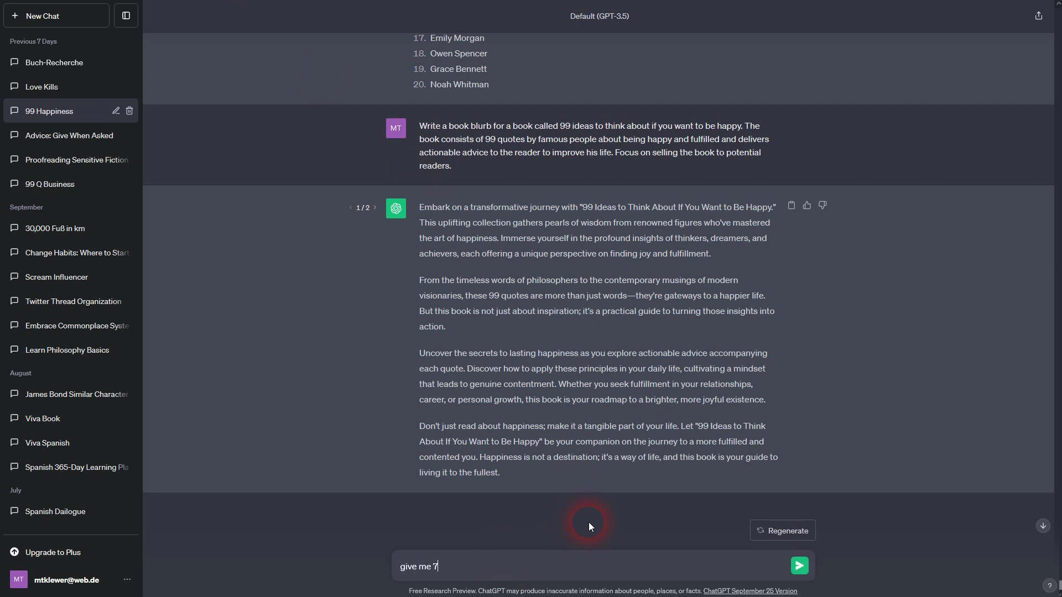
pyautogui.write('keywords people would use to searc')
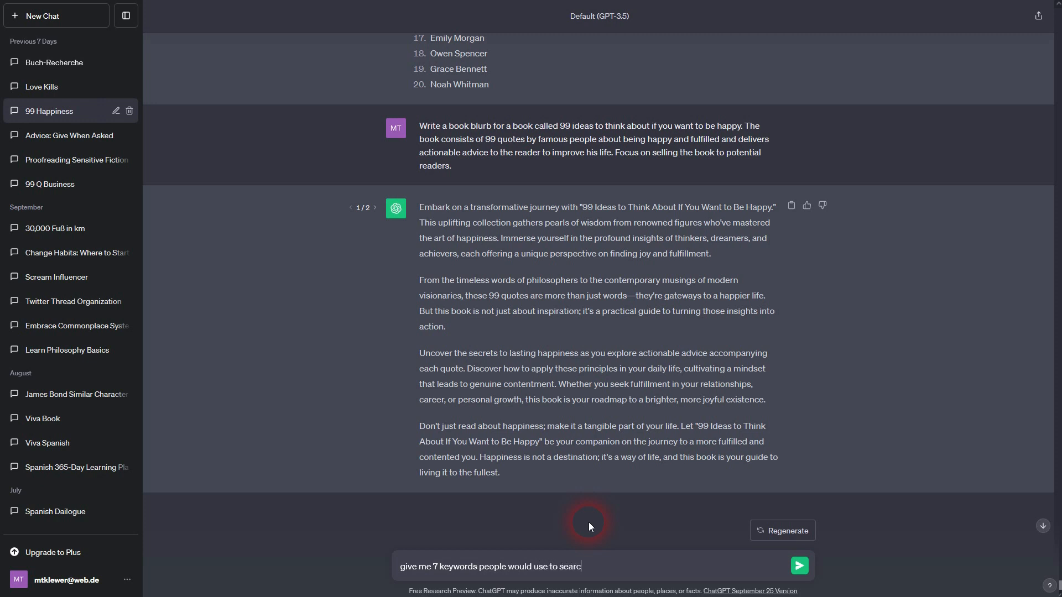
pyautogui.write('h for a book like this on amazon')
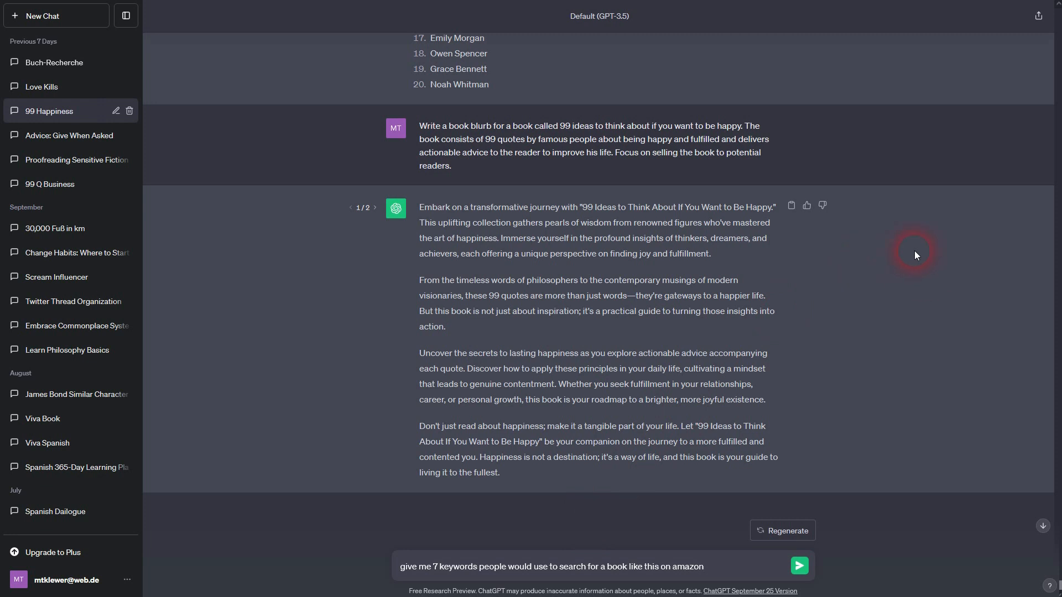
pyautogui.press('Return')
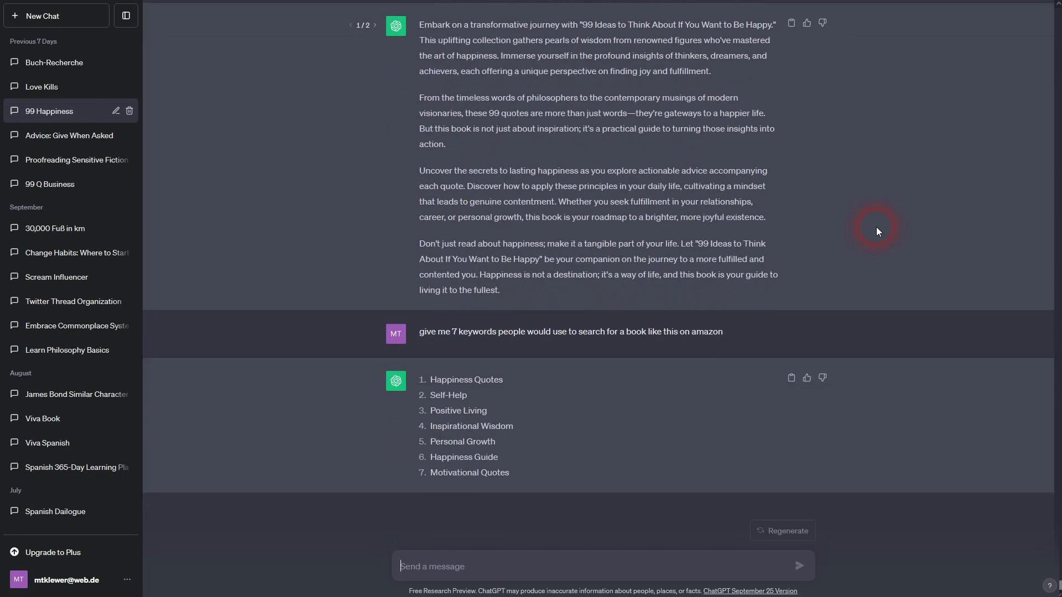
# Copy the suggested keyword "Positive Living" from ChatGPT into the second KDP keyword and enter "self-help" as the third.
pyautogui.moveTo(523, 475); pyautogui.dragTo(428, 380)
pyautogui.moveTo(495, 408); pyautogui.dragTo(430, 412)
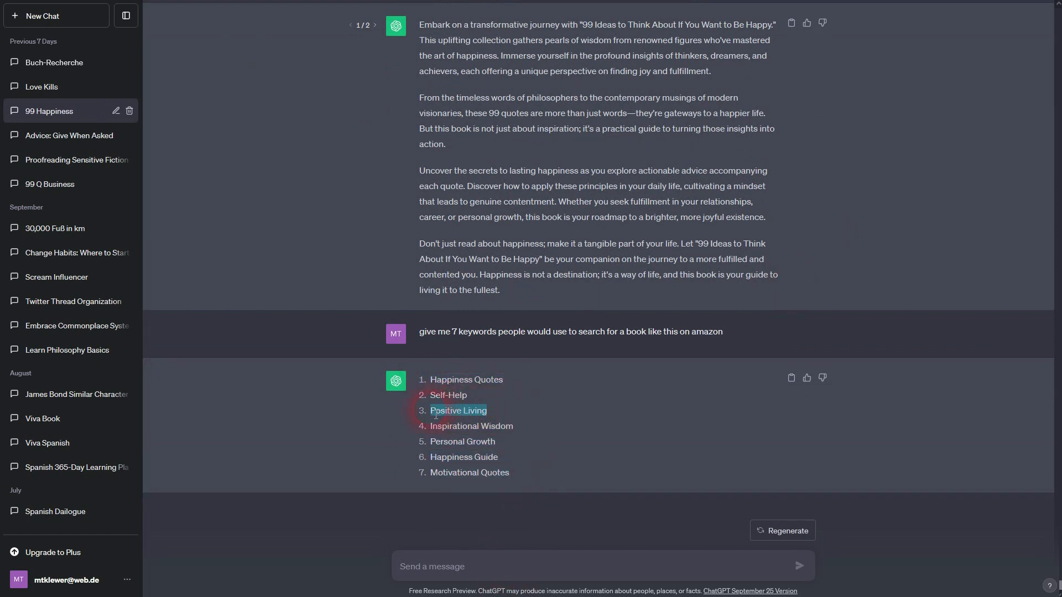
pyautogui.hotkey('ctrl', 'c')
pyautogui.hotkey('alt', 'Tab')
pyautogui.hotkey('ctrl', 'v')
pyautogui.press('Tab')
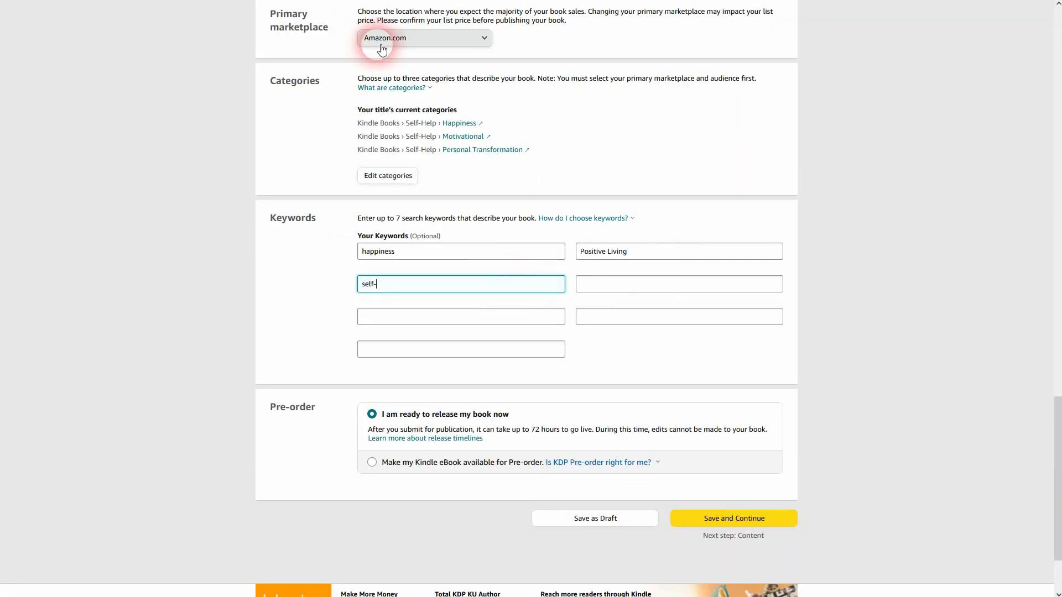
# Enter "living fulfilled" as the fourth KDP keyword and copy "Personal Growth" from the ChatGPT list into the fifth.
pyautogui.hotkey('alt', 'Tab')
pyautogui.moveTo(496, 441); pyautogui.dragTo(430, 442)
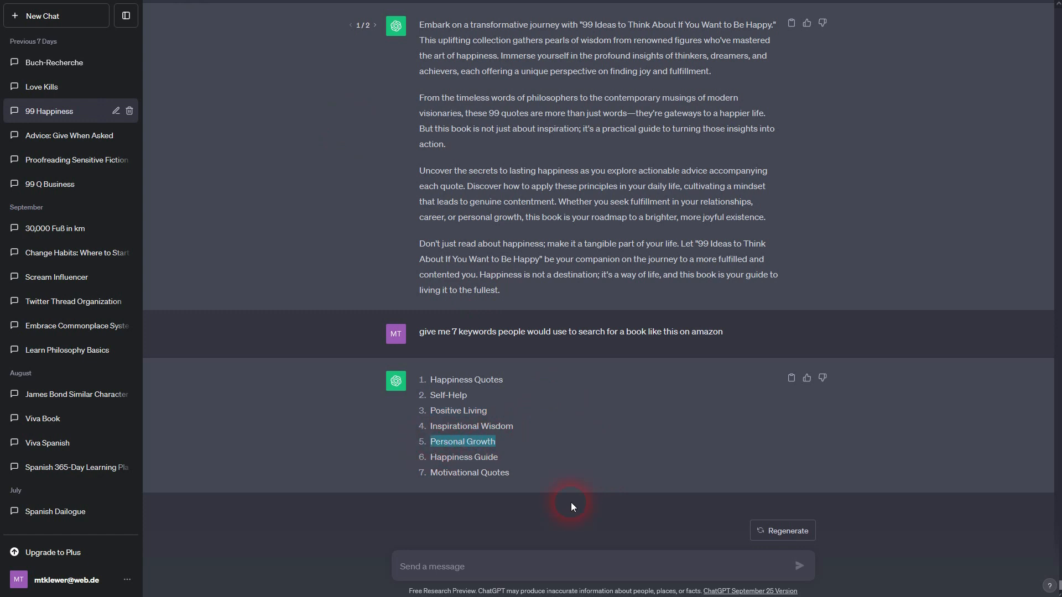
pyautogui.hotkey('ctrl', 'c')
pyautogui.hotkey('alt', 'Tab')
pyautogui.click(446, 317)
pyautogui.hotkey('ctrl', 'v')
# Enter "motivation" and "self improvement" as the last two keywords, and save the book details to continue to the content page.
pyautogui.press('Tab')
pyautogui.write('motivation')
pyautogui.press('Tab')
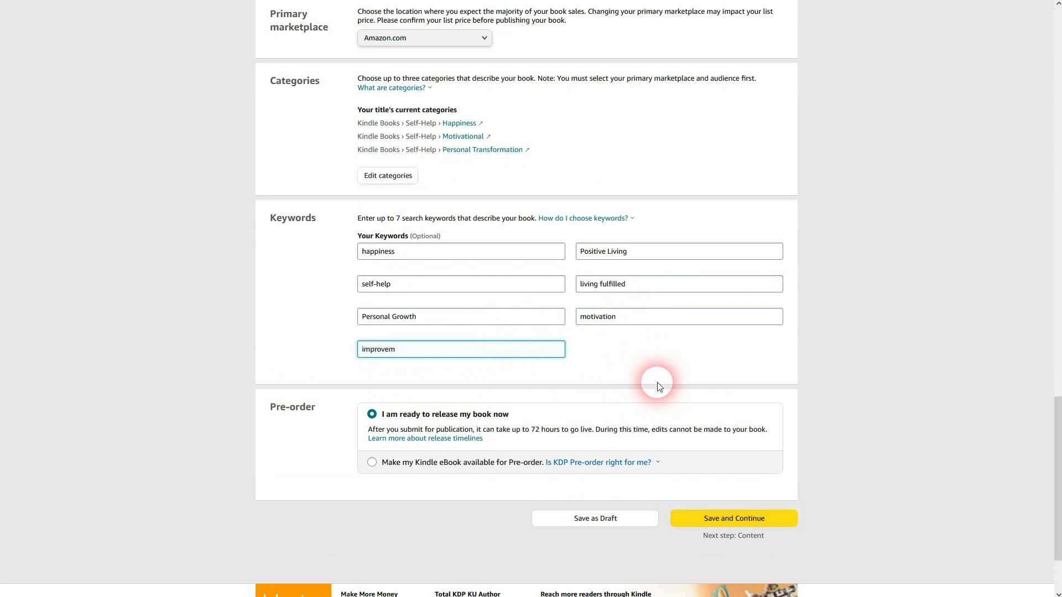
pyautogui.write('self')
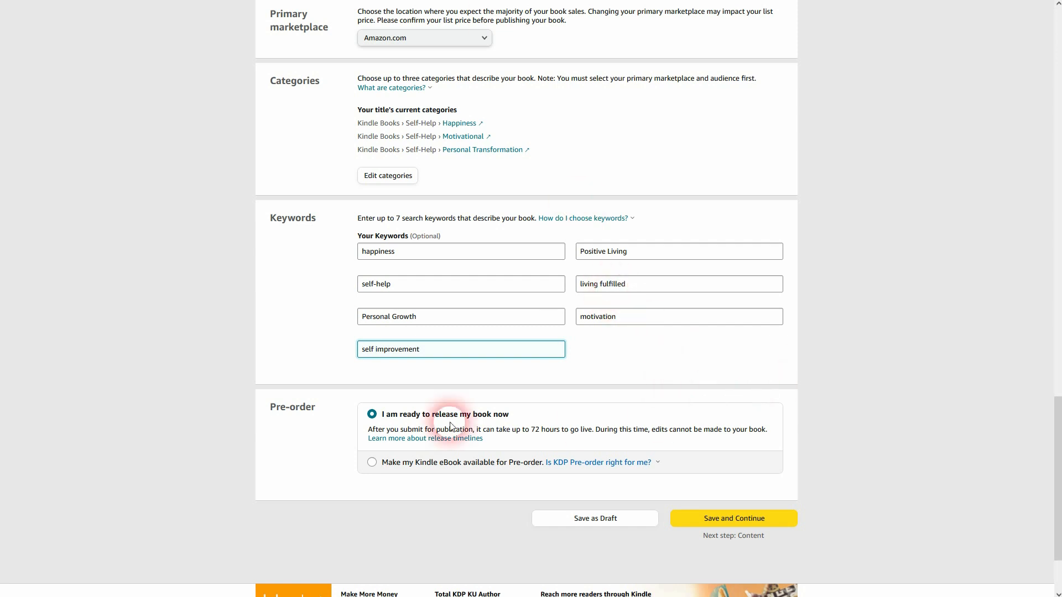
pyautogui.click(780, 521)
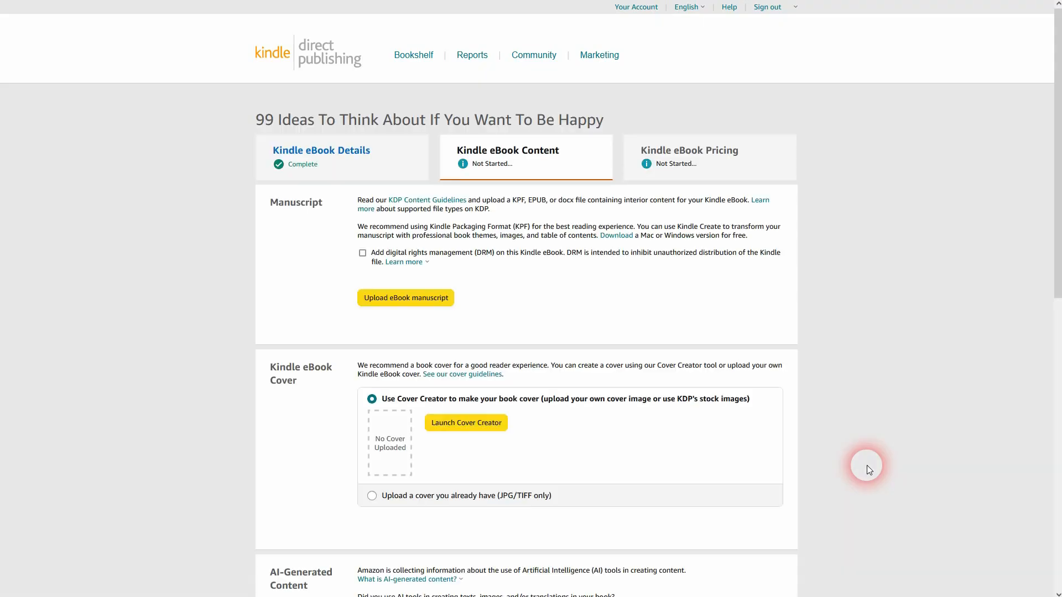
# Upload the "99 Ideas Happiness" file from the Desktop as the eBook manuscript.
pyautogui.click(435, 307)
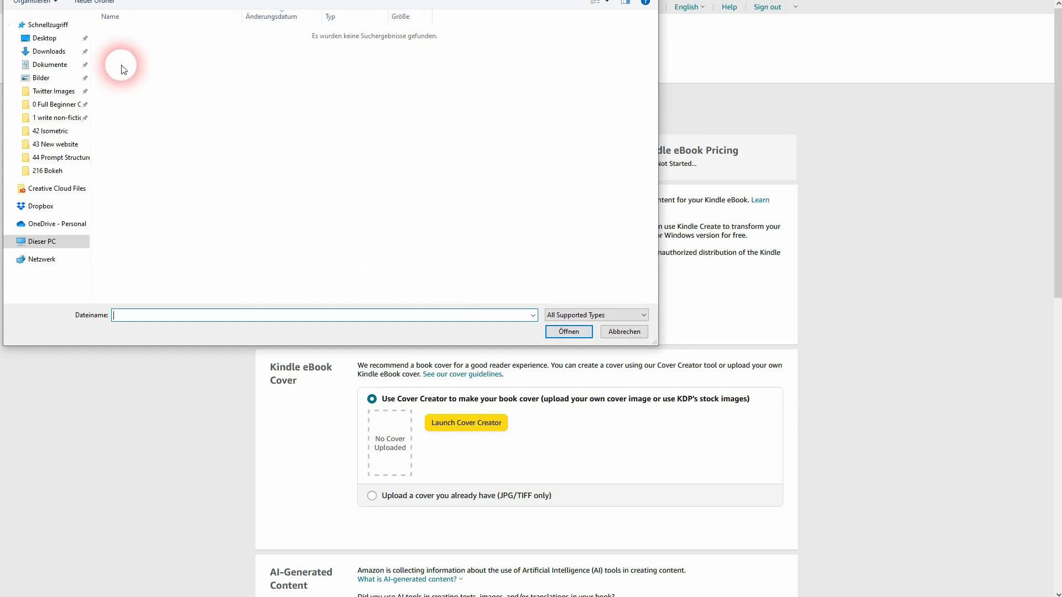
pyautogui.click(46, 38)
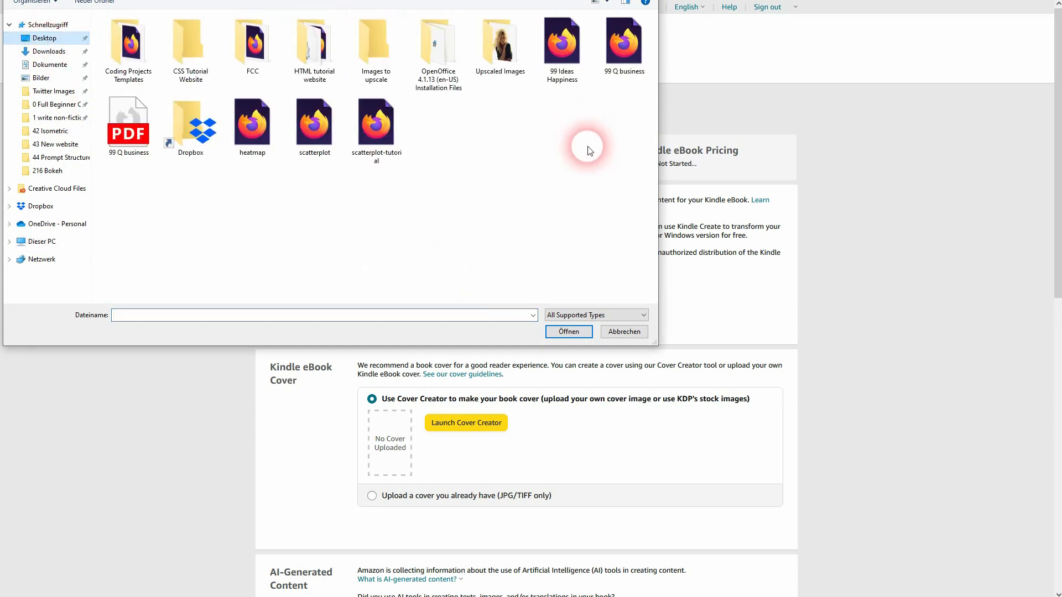
pyautogui.doubleClick(568, 71)
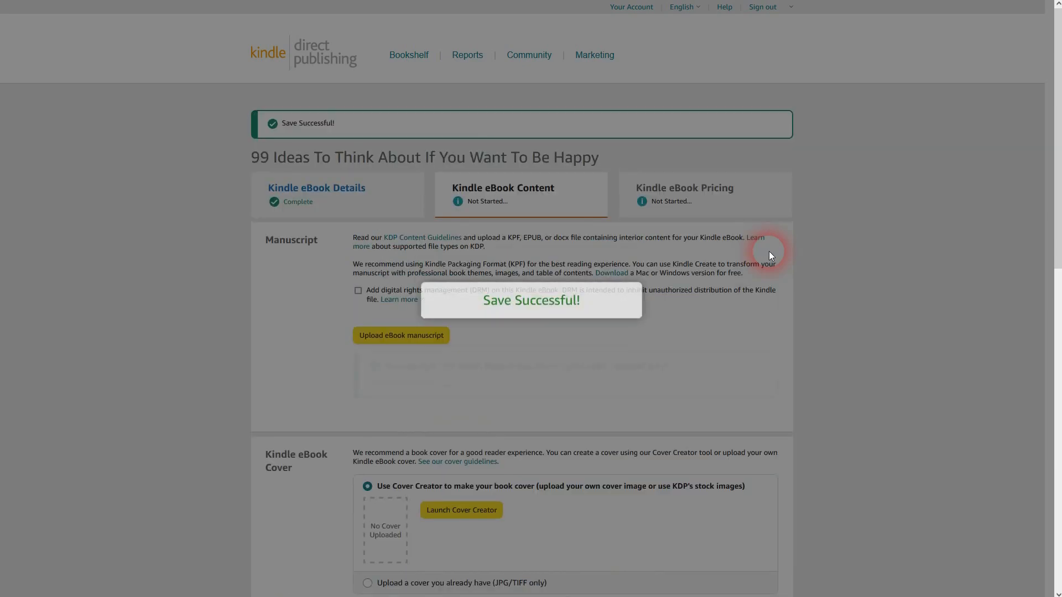
# Choose to use an existing cover for the eBook and upload the cover image from the Downloads folder.
pyautogui.scroll(-3, 871, 225)
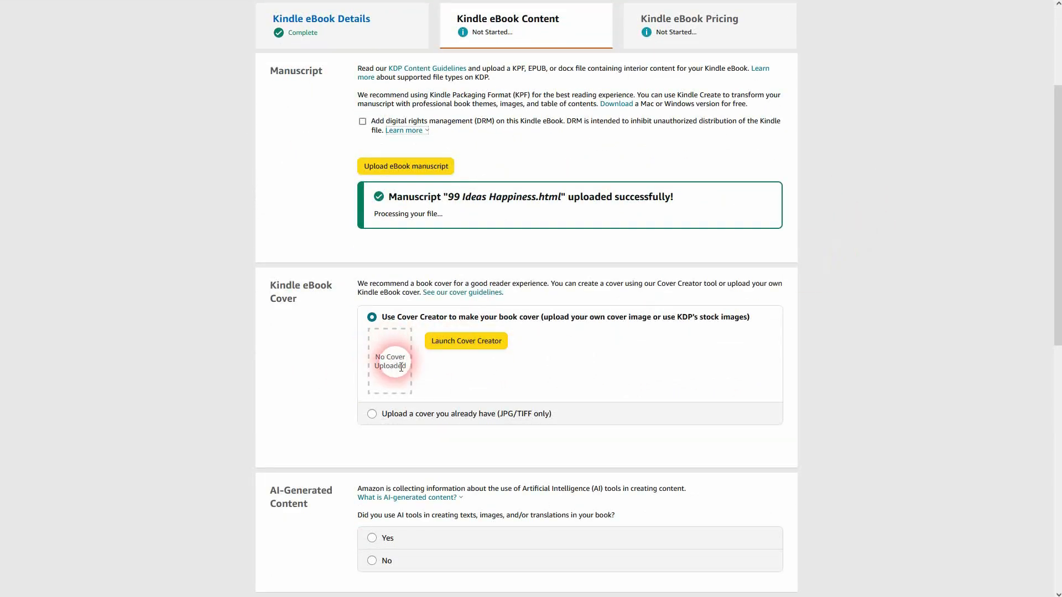
pyautogui.click(435, 415)
pyautogui.click(464, 363)
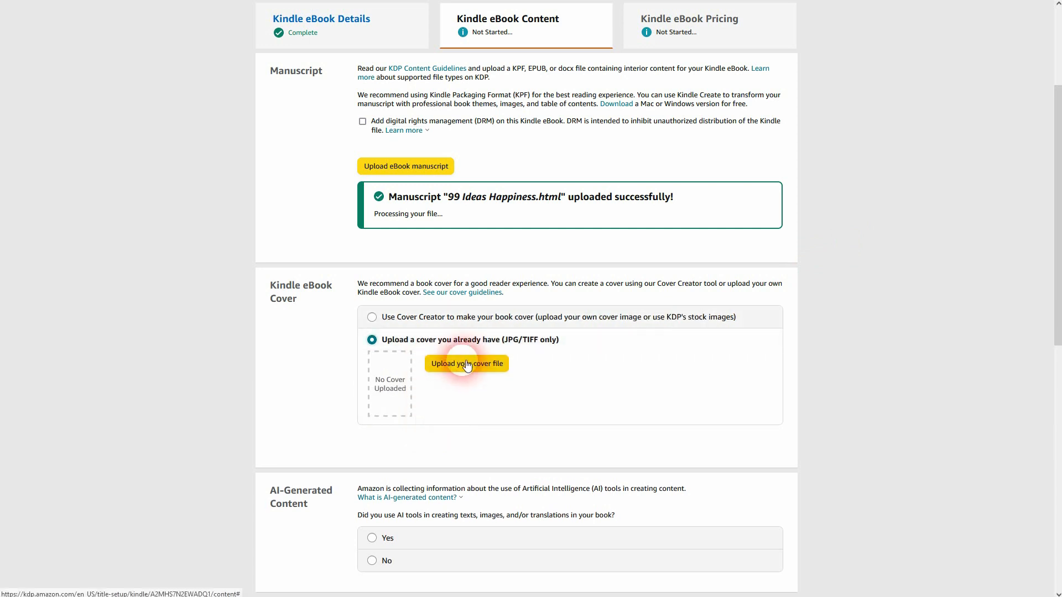
pyautogui.click(48, 51)
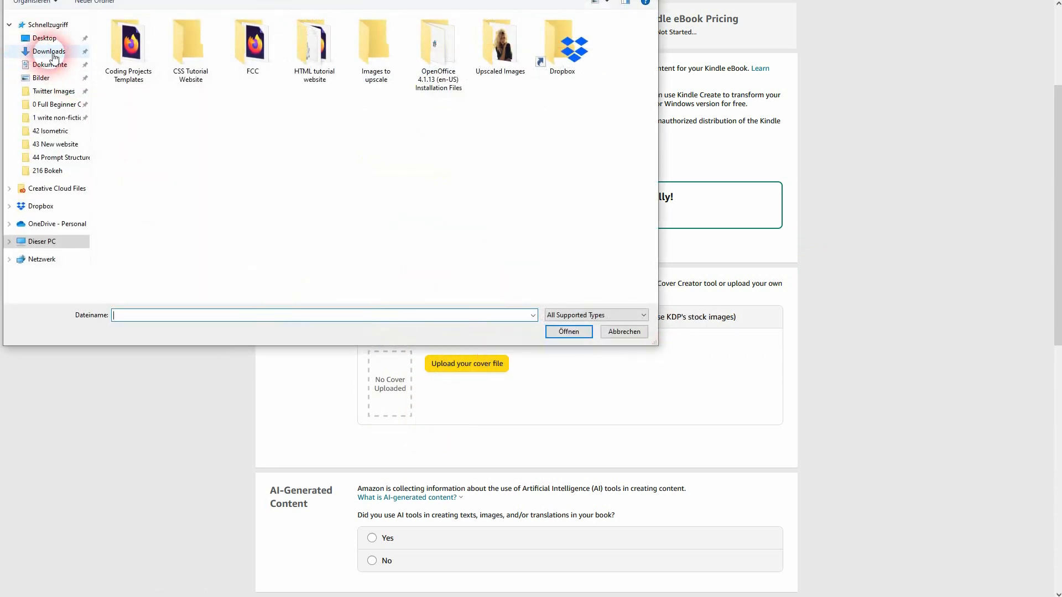
pyautogui.doubleClick(207, 49)
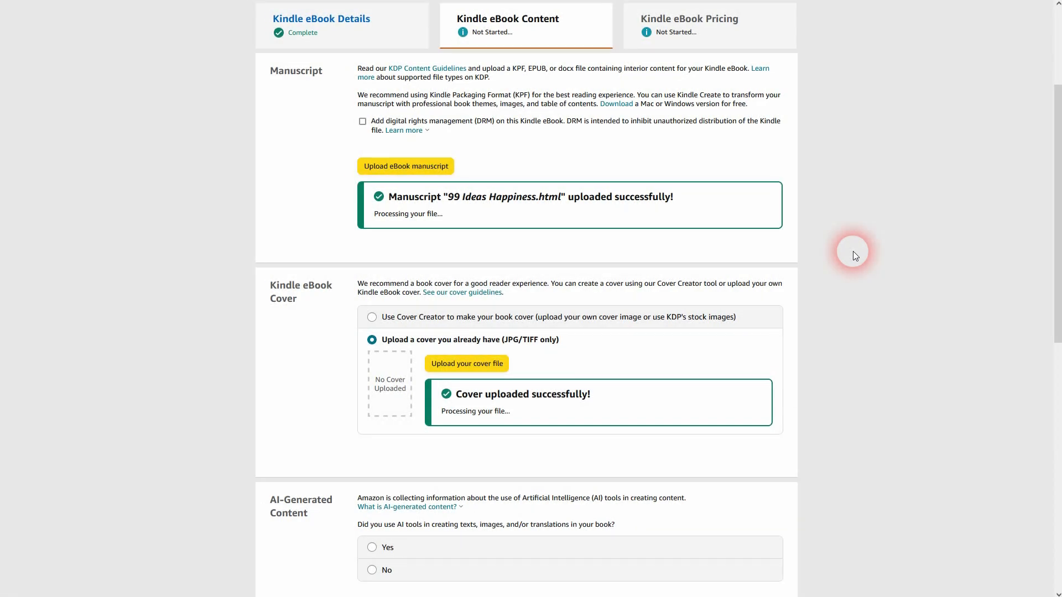
pyautogui.scroll(-2, 847, 251)
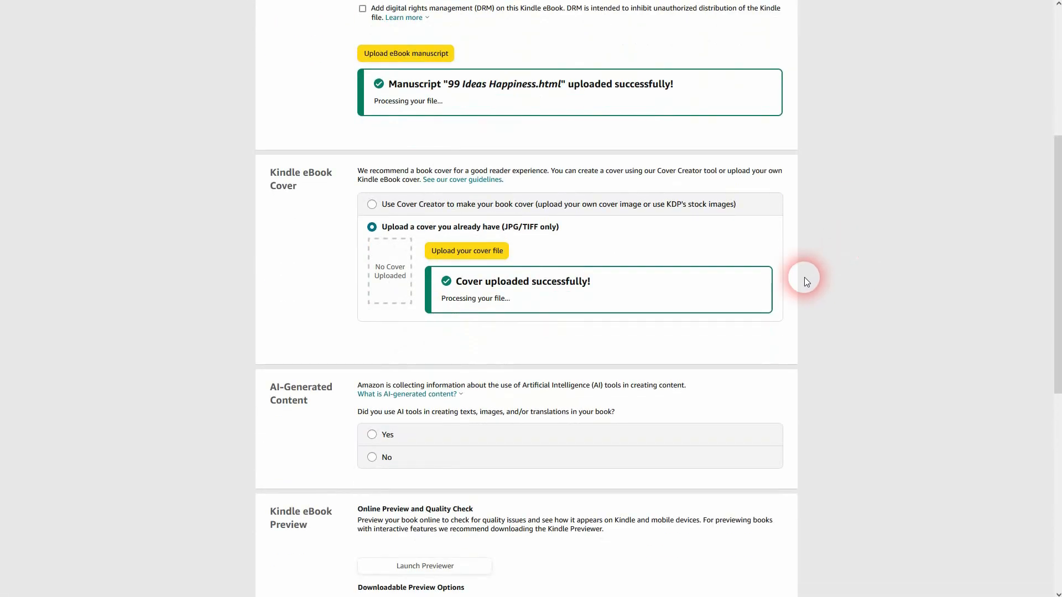
# Declare AI tool use, setting texts to "Entire work, with minimal or no editing" and naming ChatGPT as the tool.
pyautogui.click(424, 434)
pyautogui.scroll(-1, 777, 350)
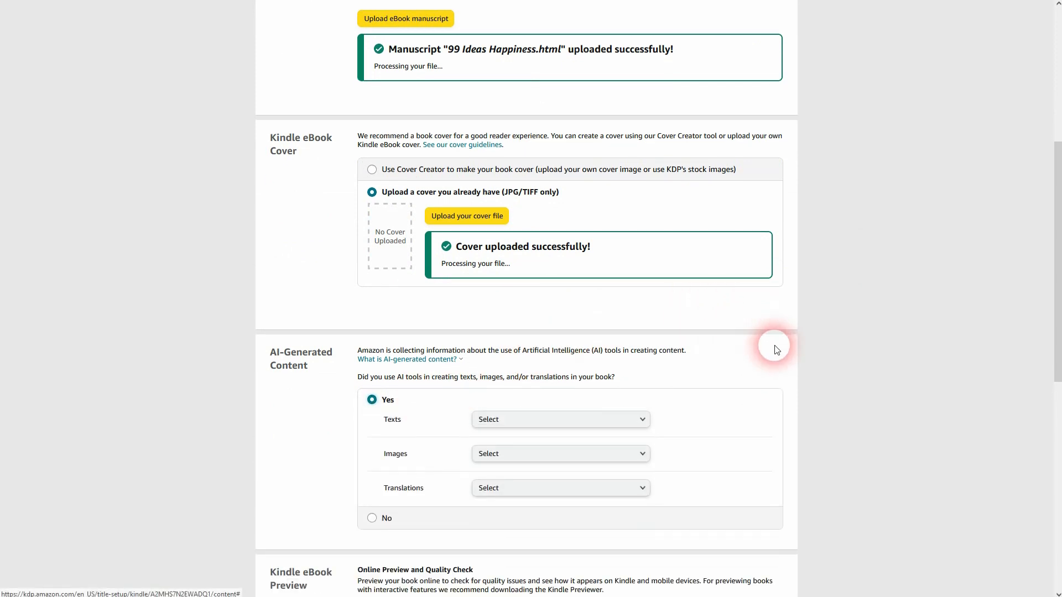
pyautogui.scroll(-2, 777, 349)
pyautogui.click(578, 284)
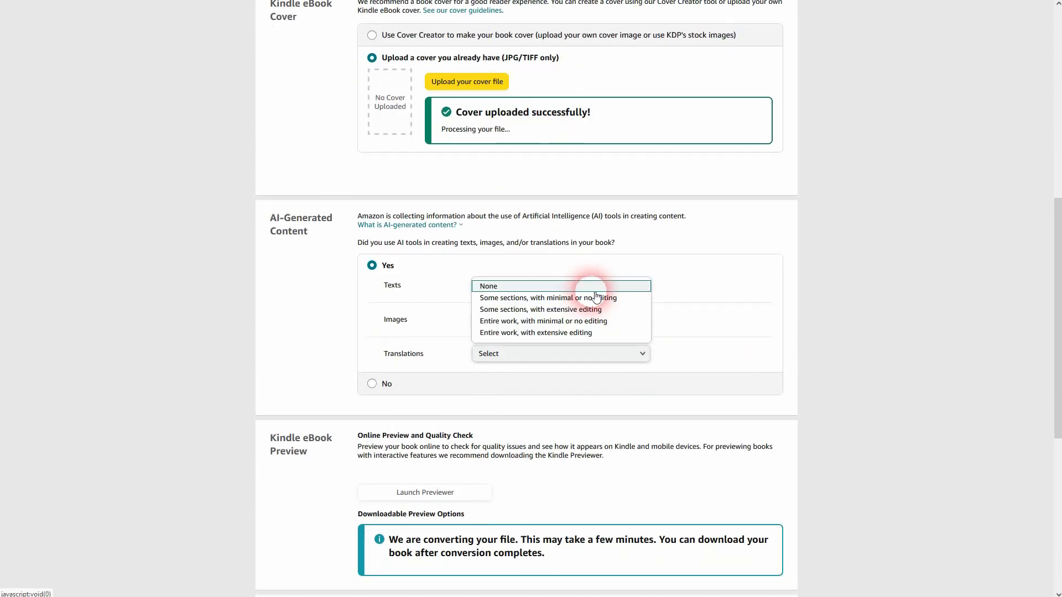
pyautogui.click(575, 321)
pyautogui.click(522, 326)
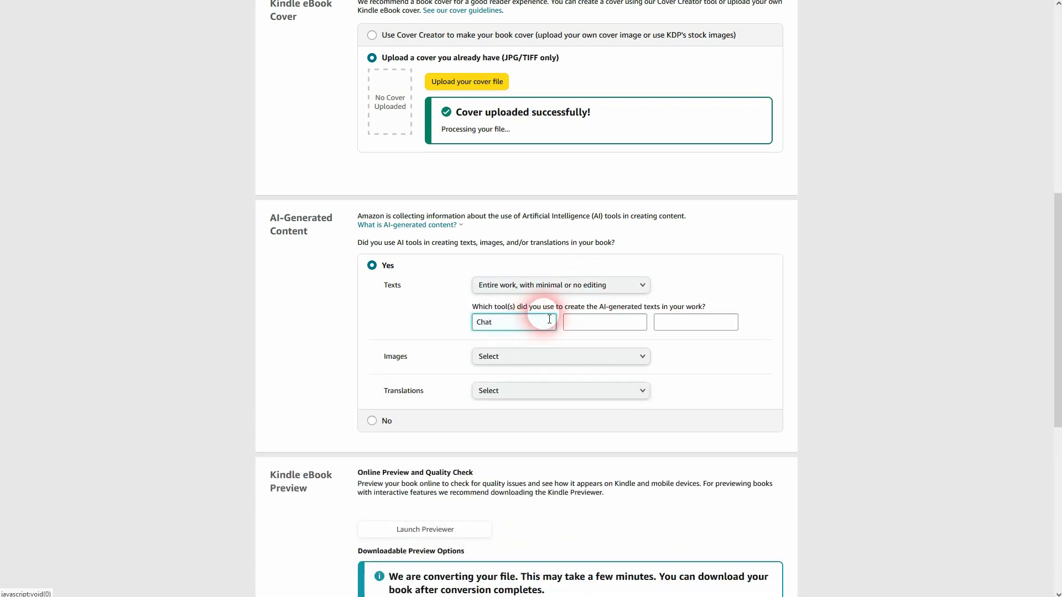
# Set both the AI-generated images and the AI-generated translations to None.
pyautogui.click(526, 356)
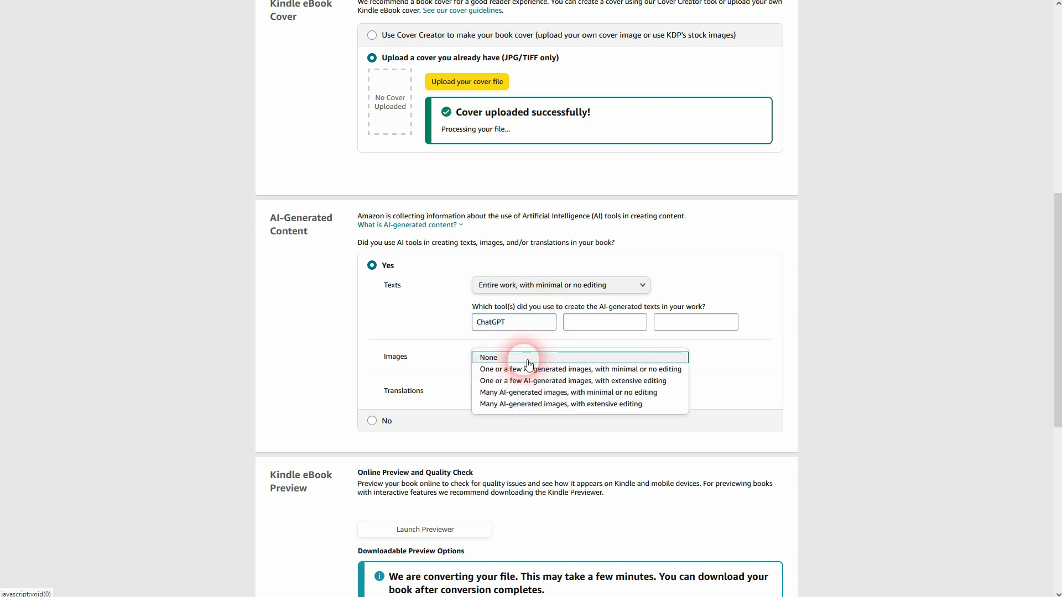
pyautogui.click(517, 361)
pyautogui.click(512, 389)
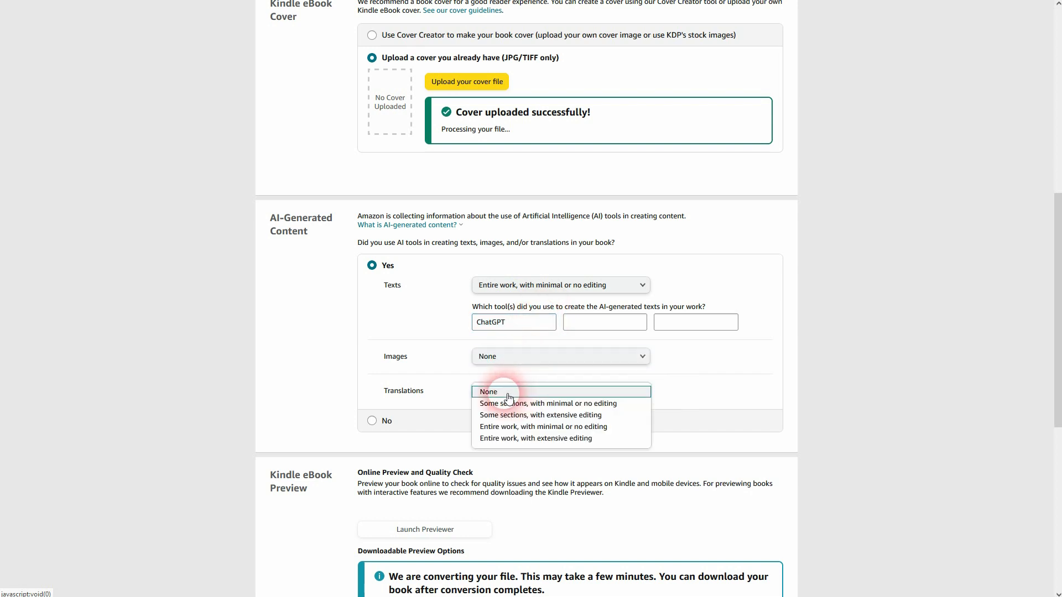
pyautogui.click(506, 397)
# Launch the online previewer for the eBook once its file conversion is complete.
pyautogui.scroll(-5, 841, 335)
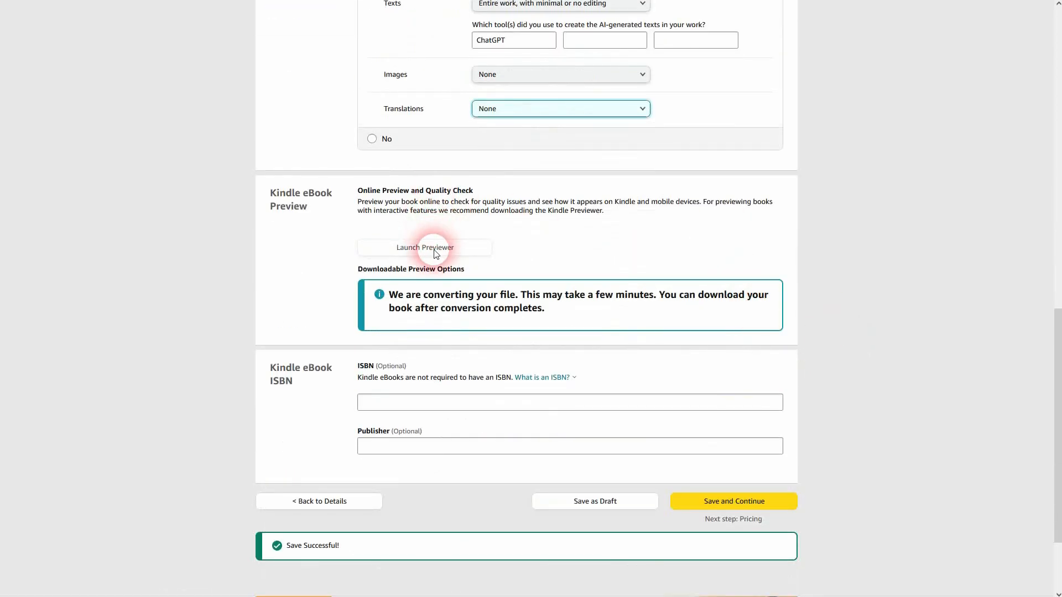
pyautogui.moveTo(415, 294); pyautogui.dragTo(521, 302)
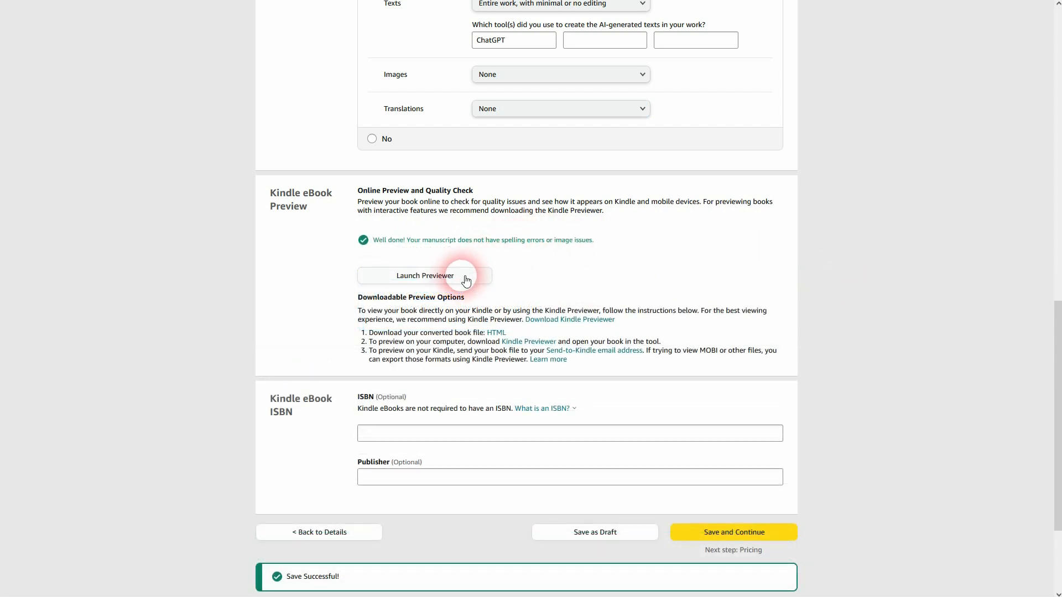
pyautogui.click(457, 276)
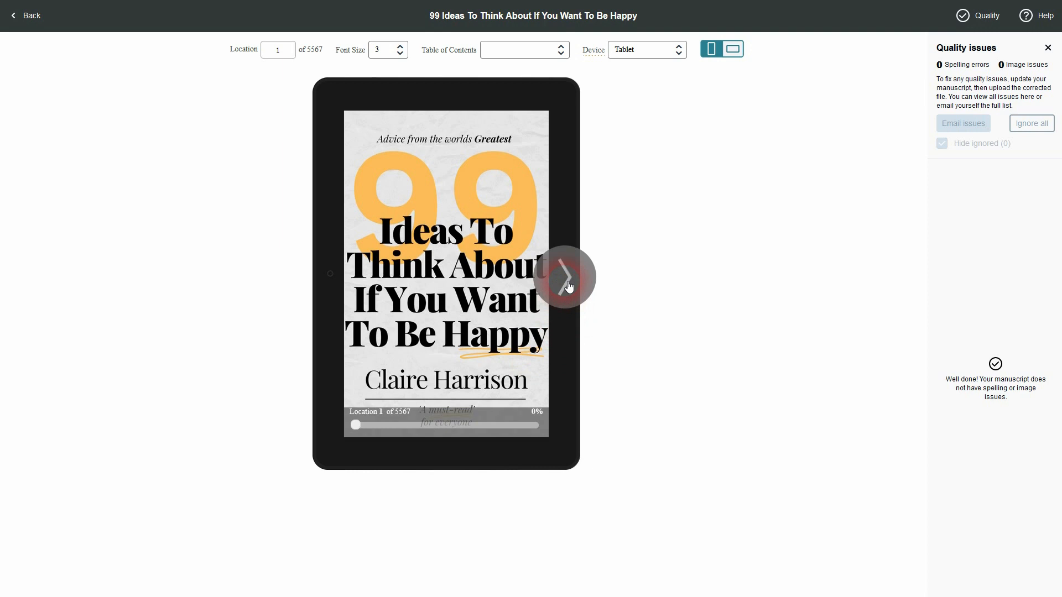
# Page through the book preview from the cover to the end of the table of contents.
pyautogui.click(569, 286)
pyautogui.click(569, 287)
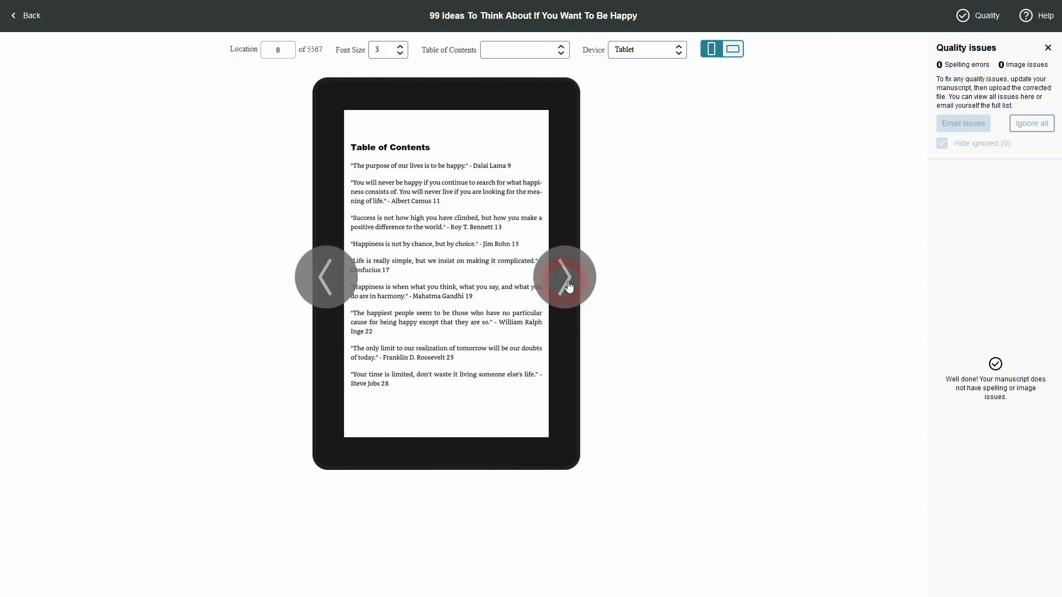
pyautogui.click(569, 287)
pyautogui.click(569, 286)
pyautogui.click(569, 287)
pyautogui.click(569, 287)
pyautogui.click(569, 286)
pyautogui.click(569, 287)
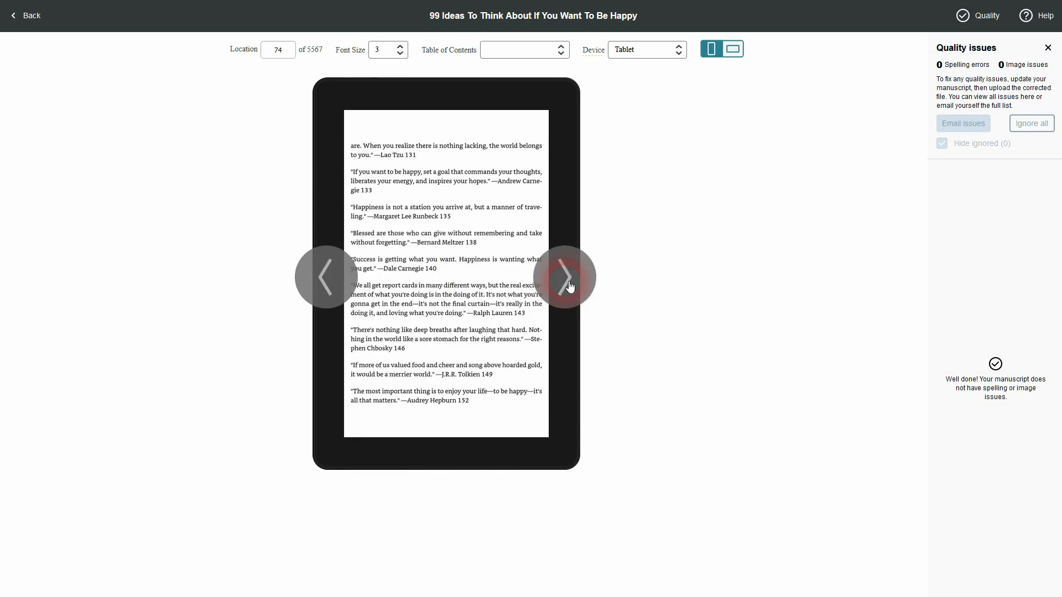
pyautogui.click(569, 286)
pyautogui.click(569, 287)
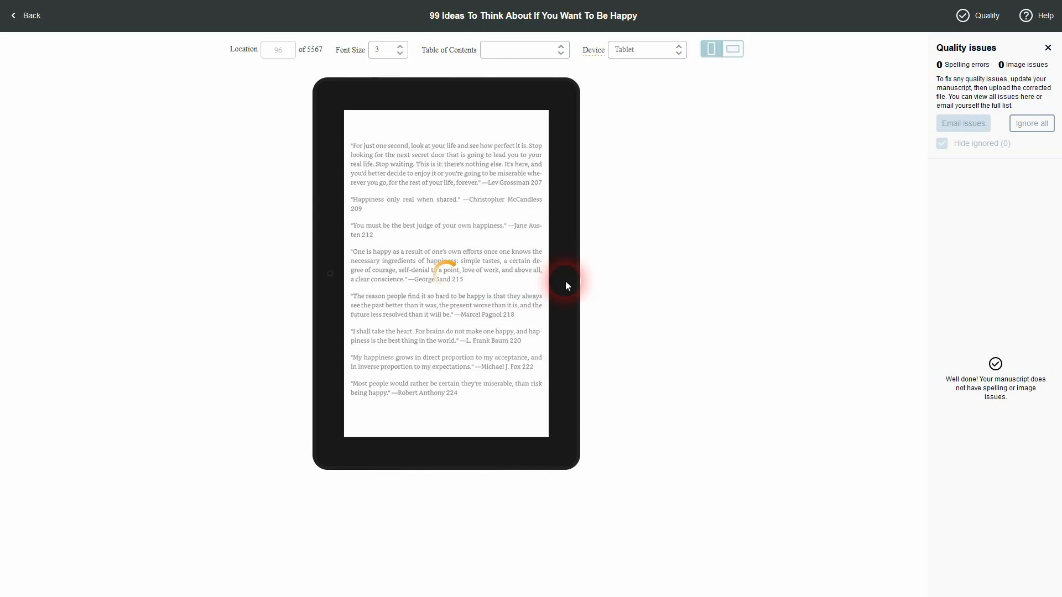
pyautogui.click(570, 286)
pyautogui.click(570, 286)
pyautogui.click(569, 286)
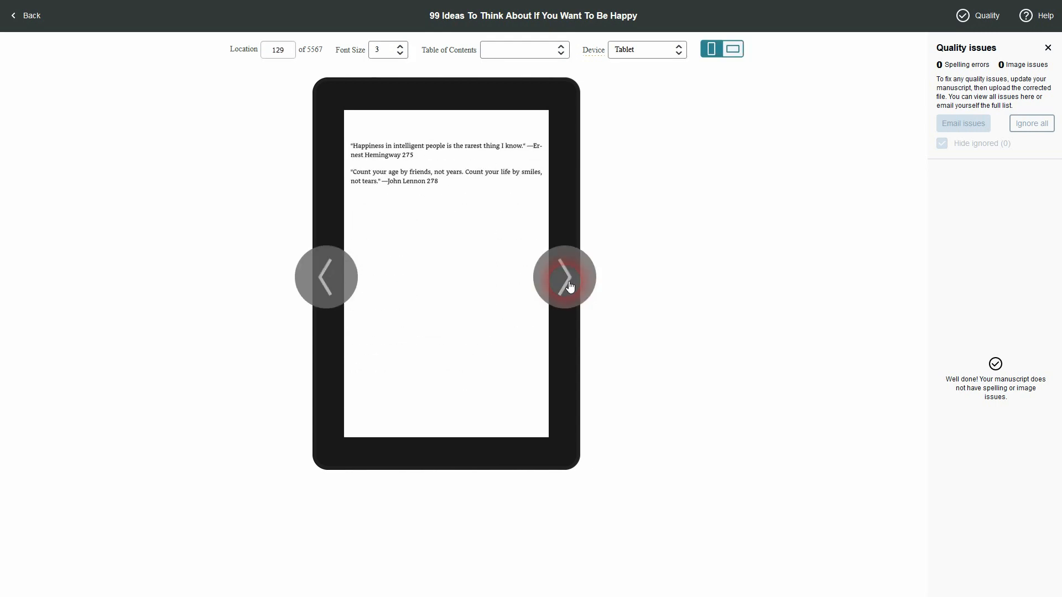
# Page through the first quote chapters in the preview and check the spelling and image issue summary.
pyautogui.click(571, 286)
pyautogui.click(575, 286)
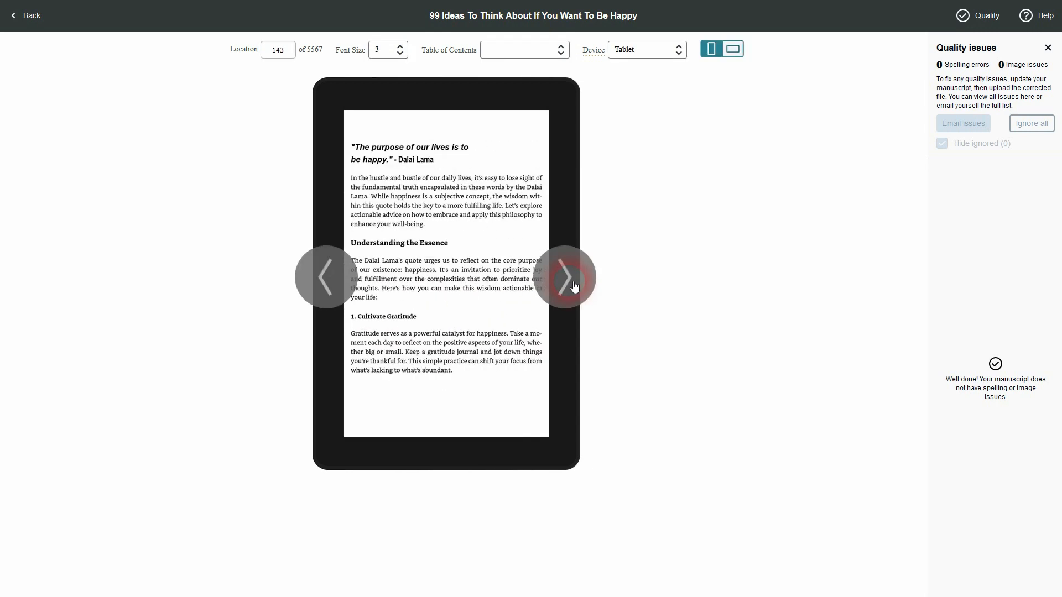
pyautogui.click(574, 286)
pyautogui.click(574, 286)
pyautogui.click(575, 286)
pyautogui.click(574, 286)
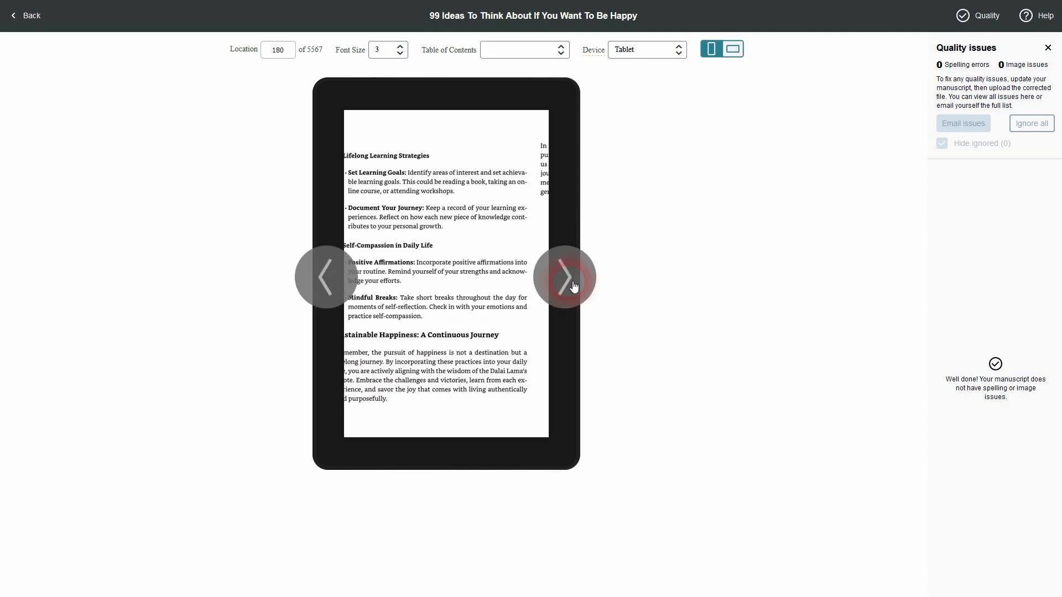
pyautogui.click(574, 286)
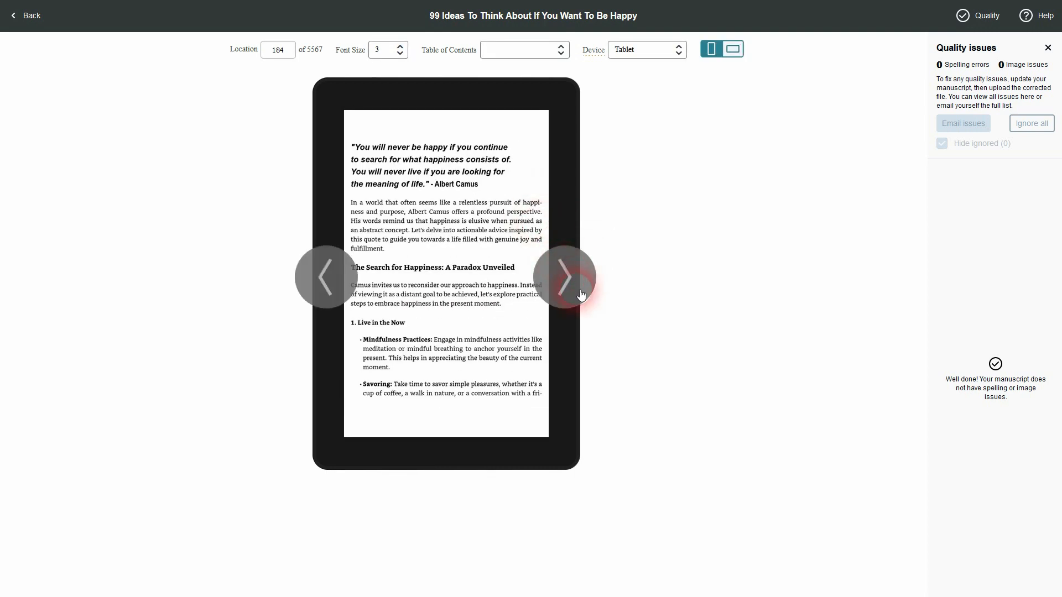
pyautogui.click(576, 291)
pyautogui.click(573, 288)
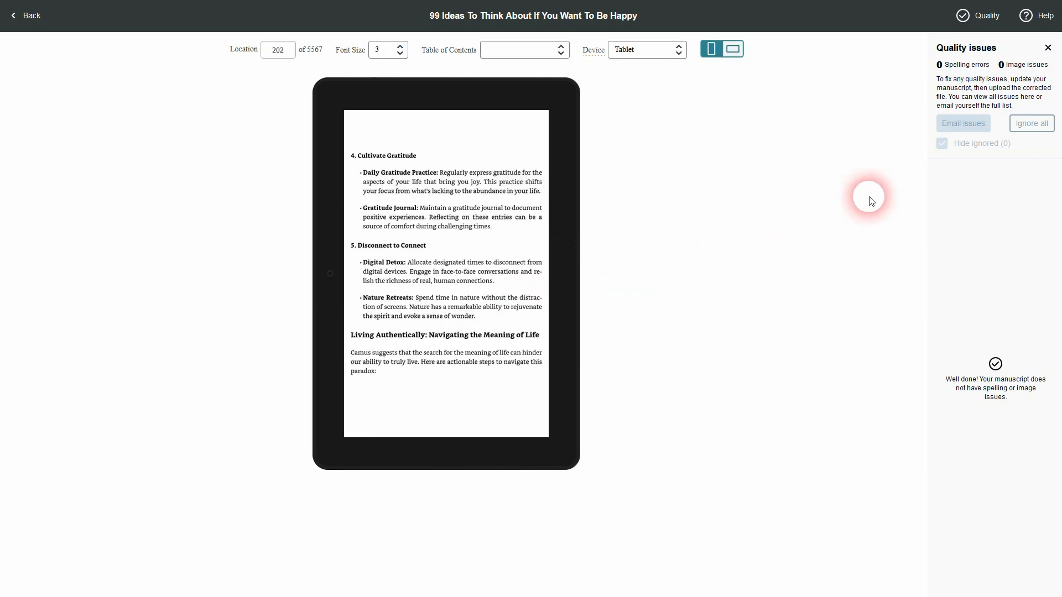
pyautogui.moveTo(945, 65); pyautogui.dragTo(1048, 67)
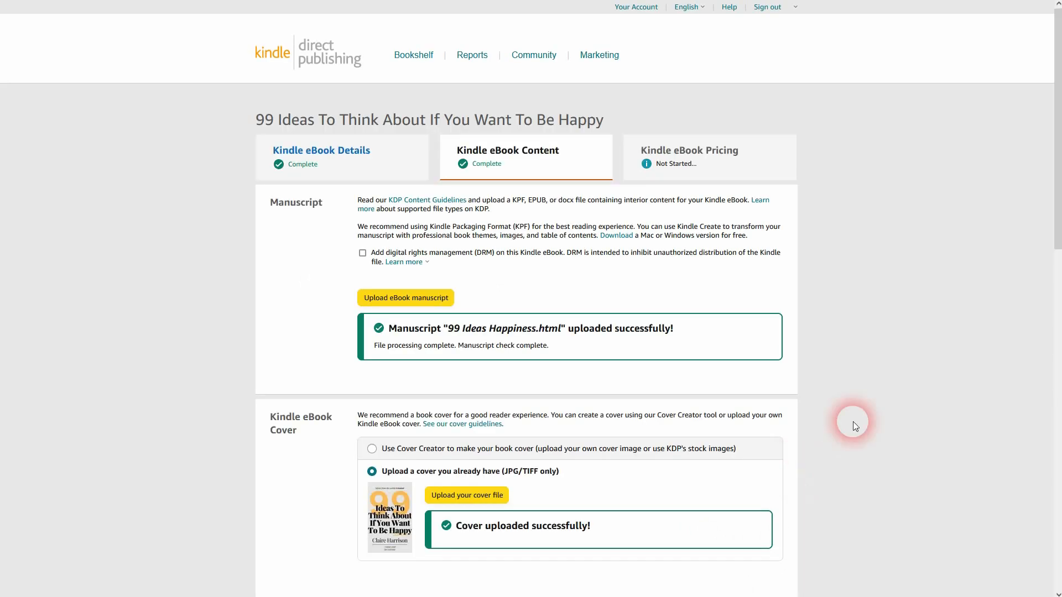
# Leave the previewer and save the eBook content to continue to pricing.
pyautogui.scroll(-15, 893, 280)
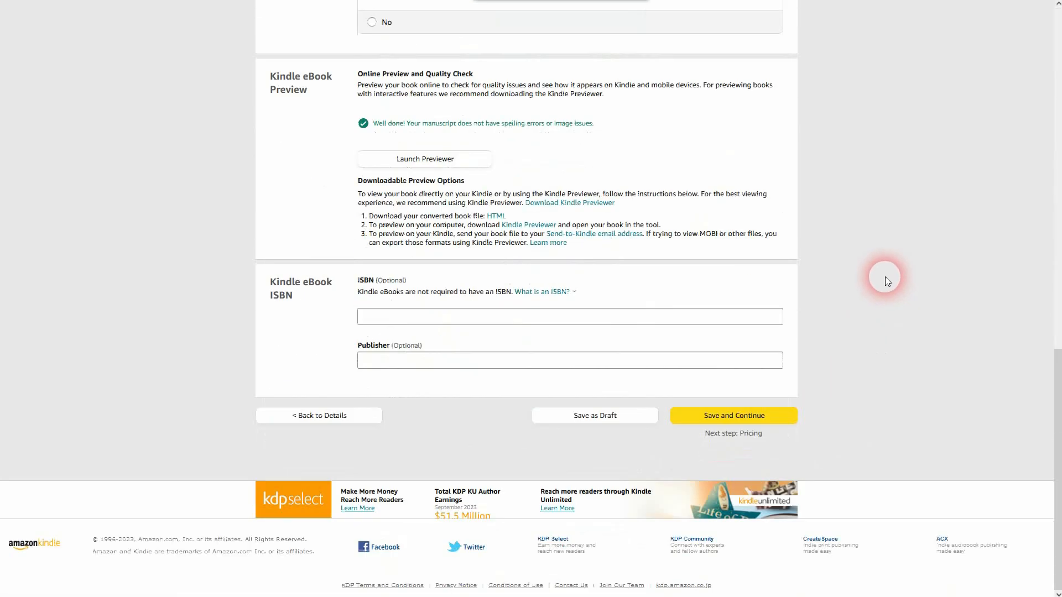
pyautogui.click(737, 414)
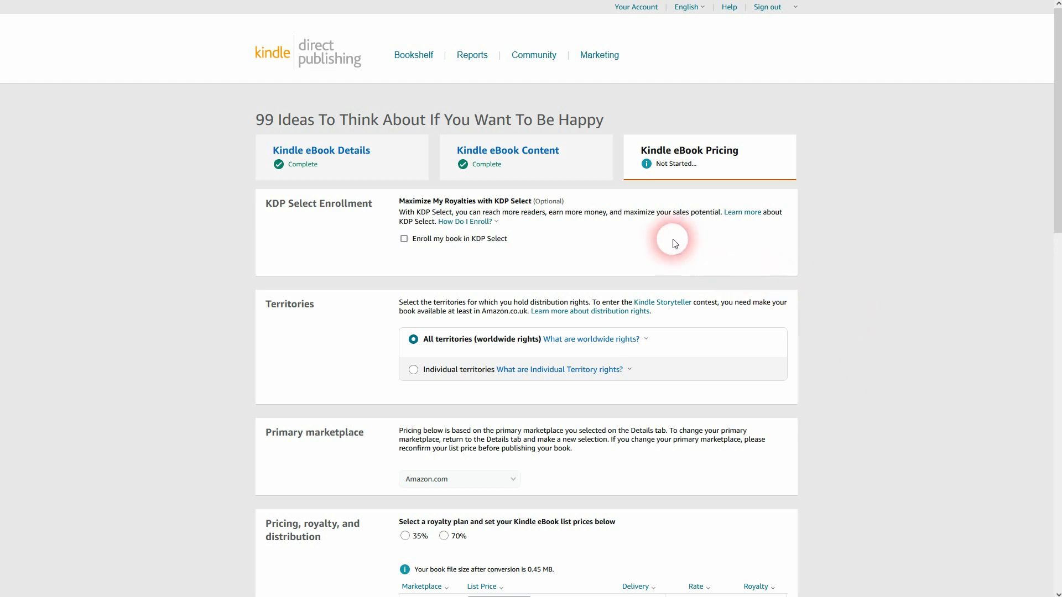
# Read the enrollment explanation for KDP Select and enroll the book in the program.
pyautogui.click(485, 224)
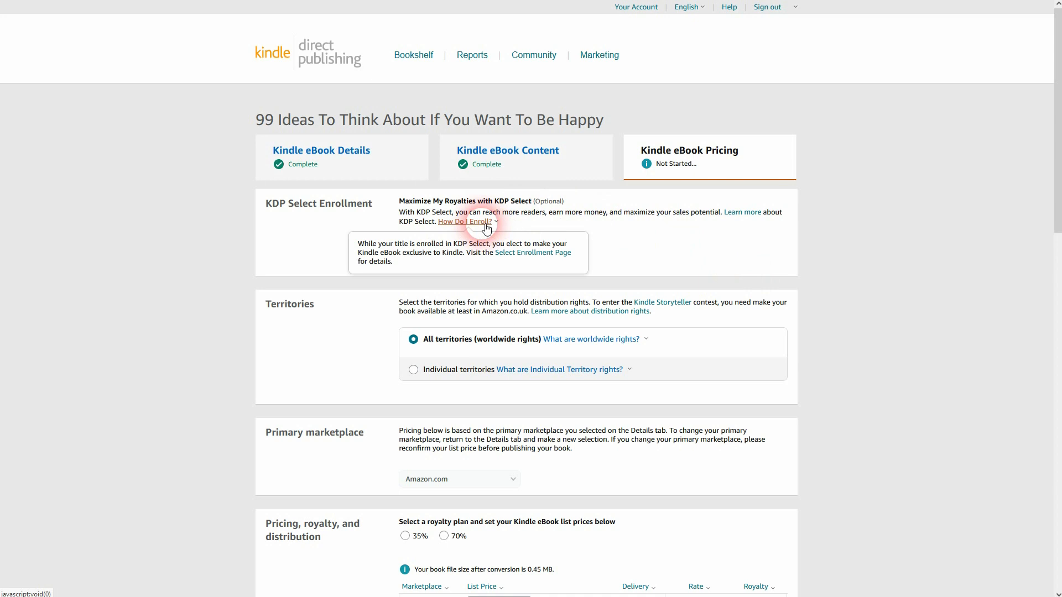
pyautogui.click(616, 232)
pyautogui.click(404, 238)
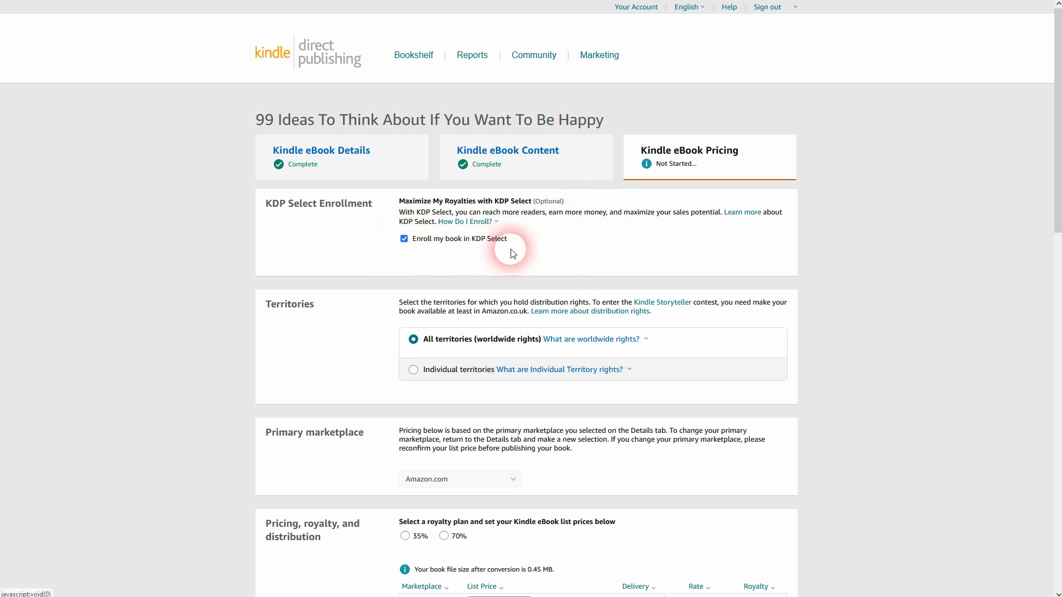
# Compare the allowed Amazon.com list price ranges under the 70% and 35% royalty plans.
pyautogui.scroll(-2, 831, 253)
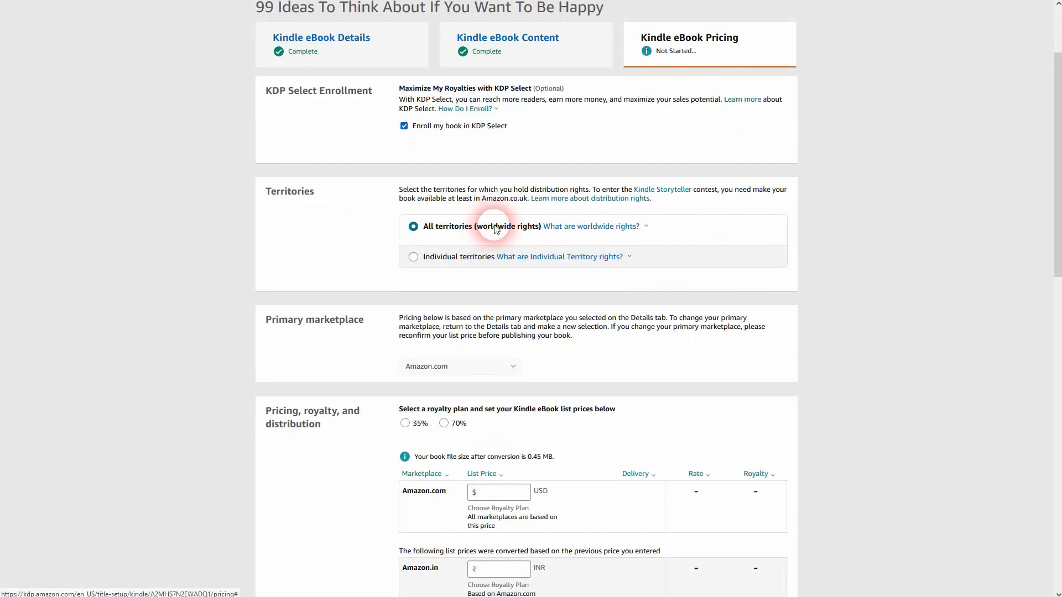
pyautogui.scroll(-4, 495, 230)
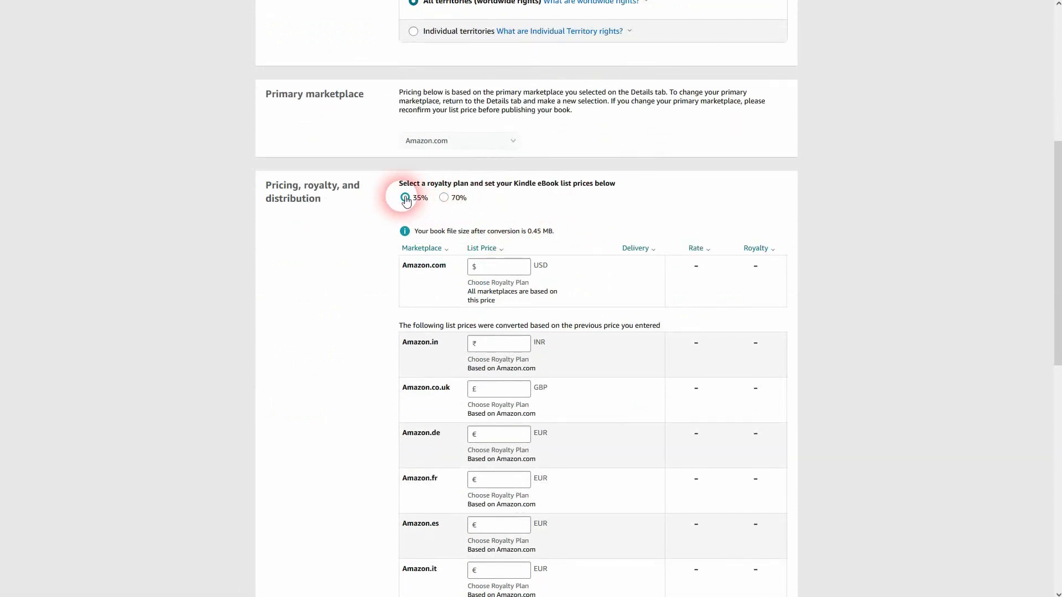
pyautogui.click(444, 200)
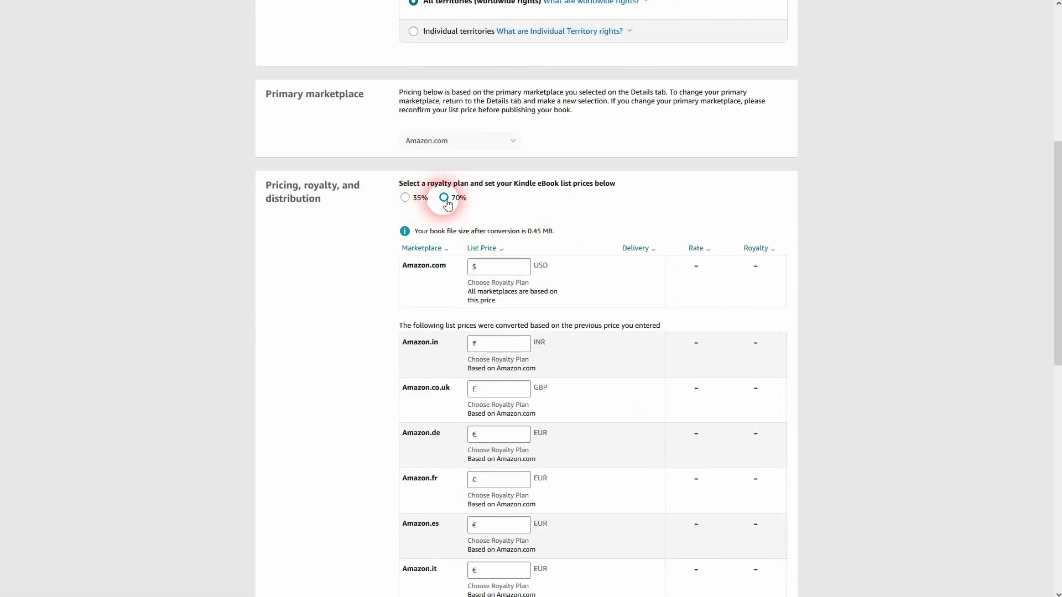
pyautogui.click(500, 299)
pyautogui.moveTo(494, 283); pyautogui.dragTo(529, 282)
pyautogui.click(425, 203)
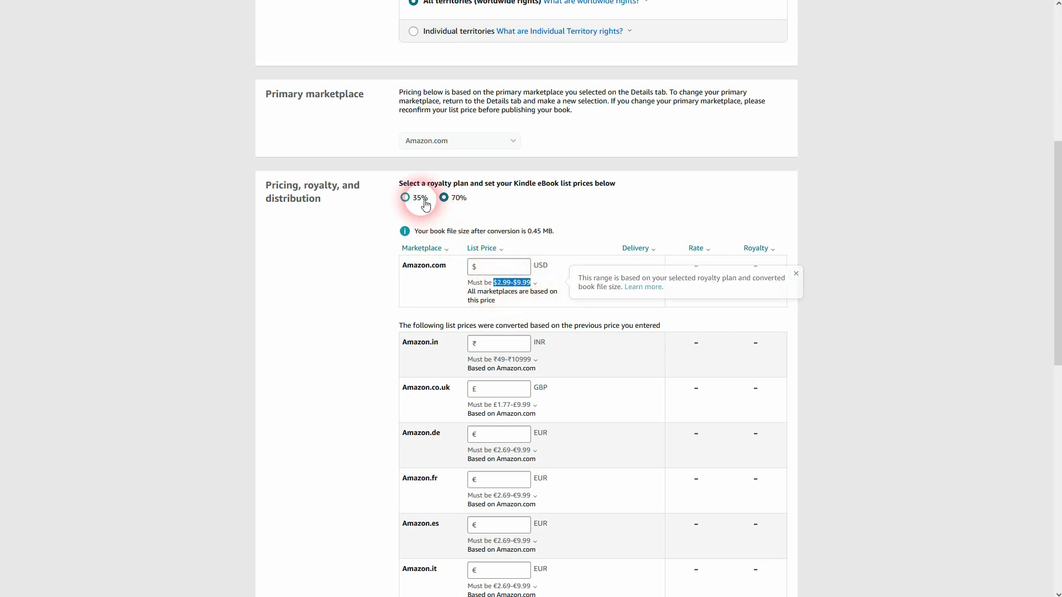
pyautogui.click(495, 284)
pyautogui.moveTo(499, 286); pyautogui.dragTo(515, 284)
pyautogui.click(517, 286)
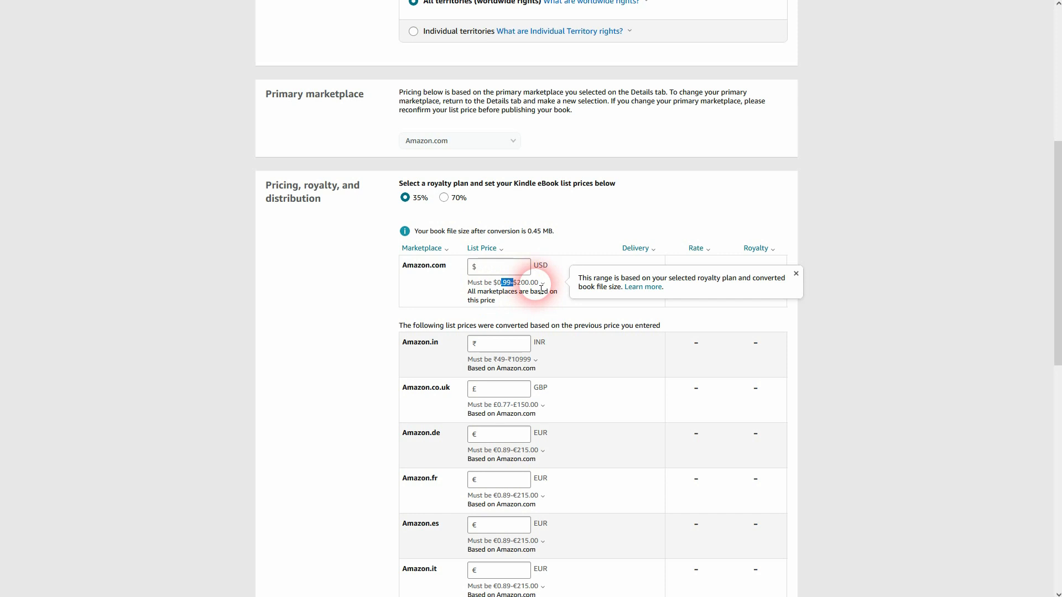
# Choose the 70% royalty plan and set the Amazon.com list price to 2.99 USD.
pyautogui.click(443, 197)
pyautogui.click(520, 267)
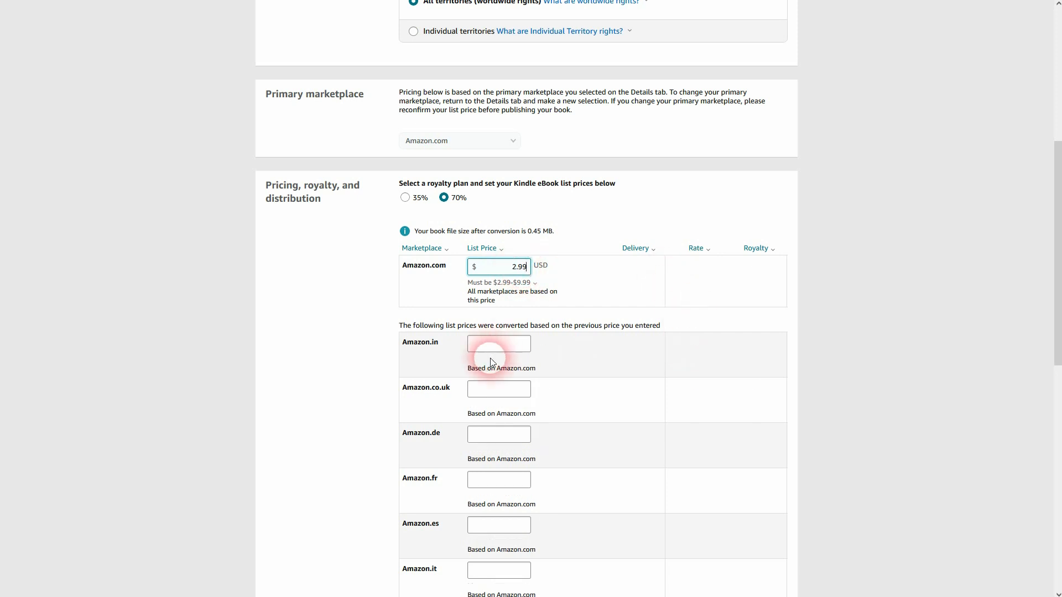
pyautogui.click(533, 361)
# Override the converted Amazon.co.uk list price with 2.49 GBP.
pyautogui.moveTo(507, 348); pyautogui.dragTo(539, 349)
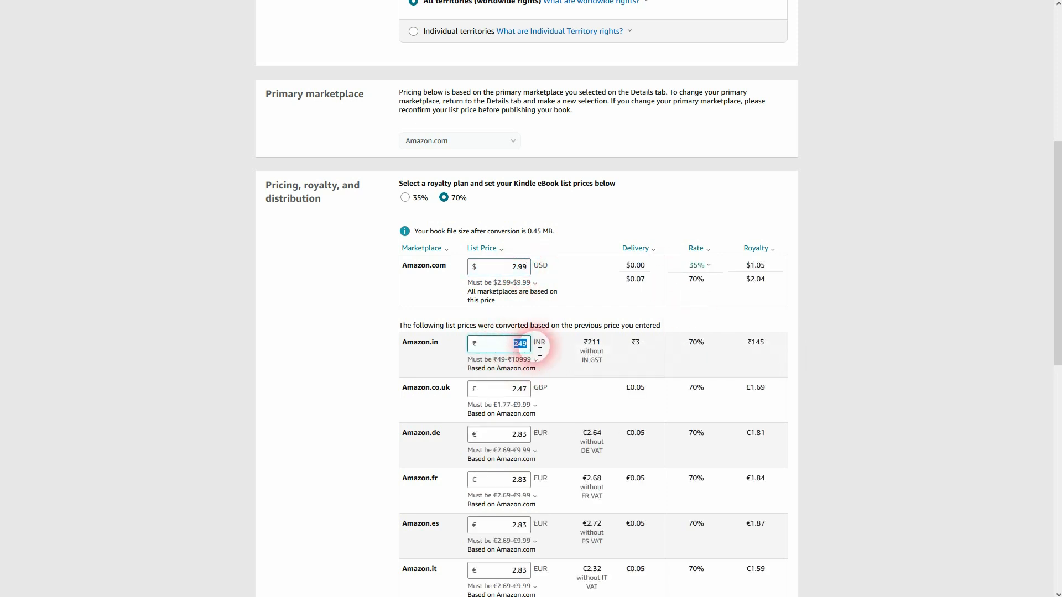
pyautogui.moveTo(507, 389); pyautogui.dragTo(536, 390)
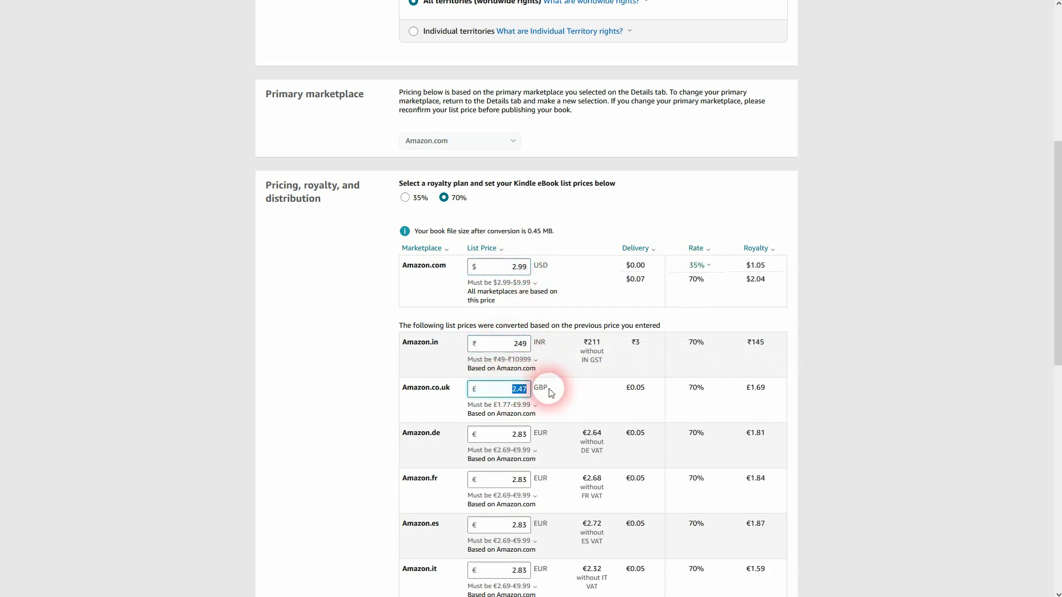
pyautogui.write('2,')
pyautogui.press('BackSpace')
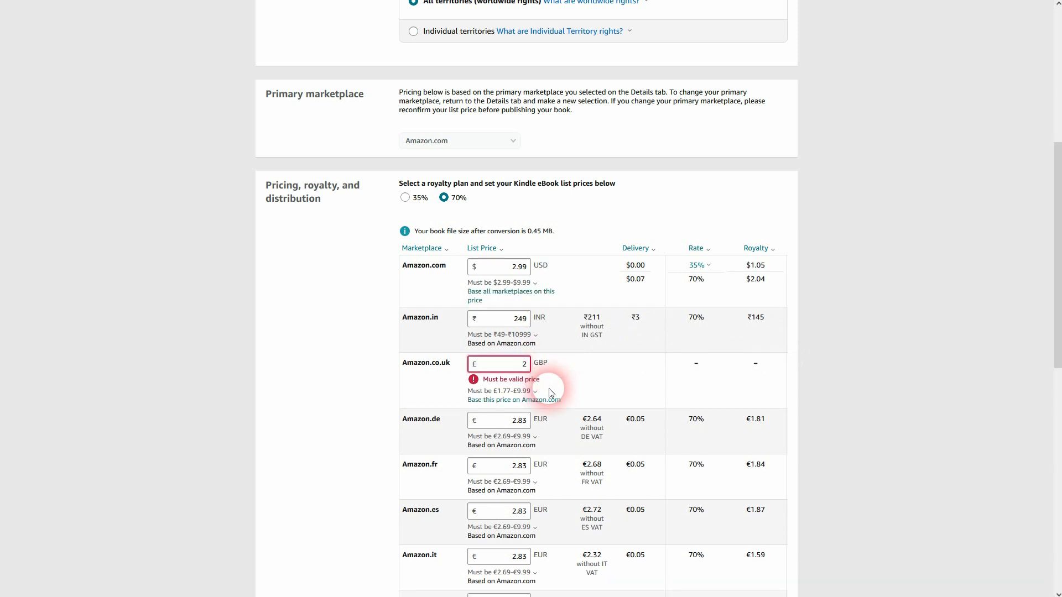
pyautogui.click(553, 390)
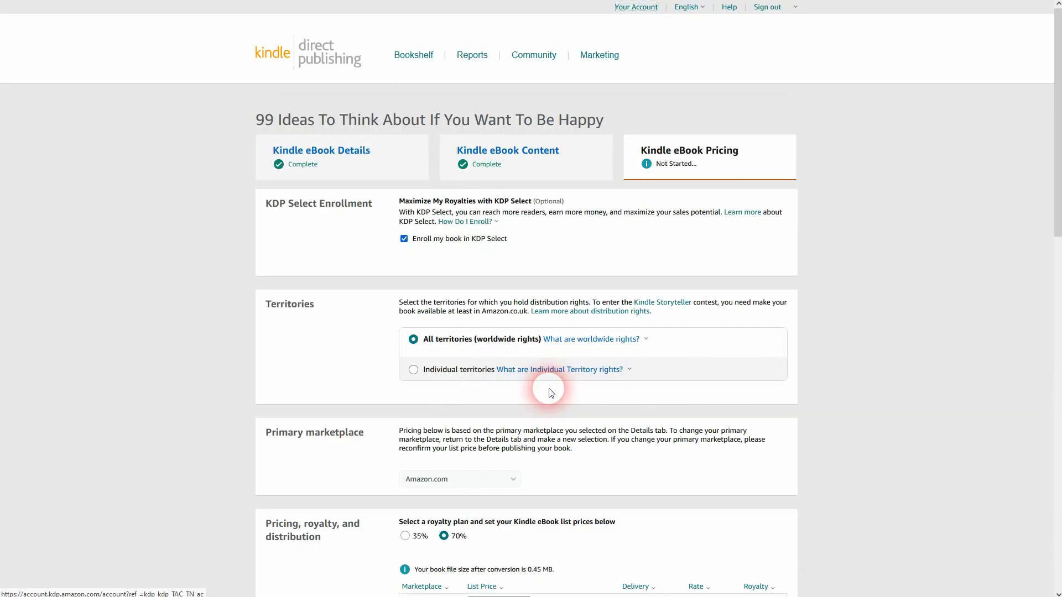
# Set the Amazon.de and Amazon.fr list prices to 2.89 EUR each.
pyautogui.scroll(-10, 545, 381)
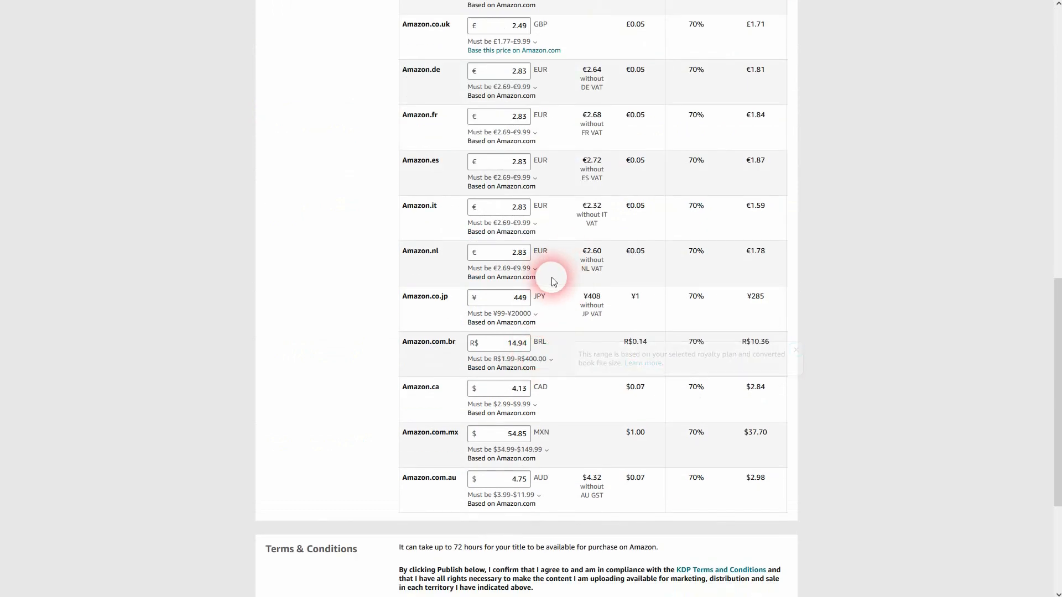
pyautogui.scroll(2, 550, 277)
pyautogui.doubleClick(521, 184)
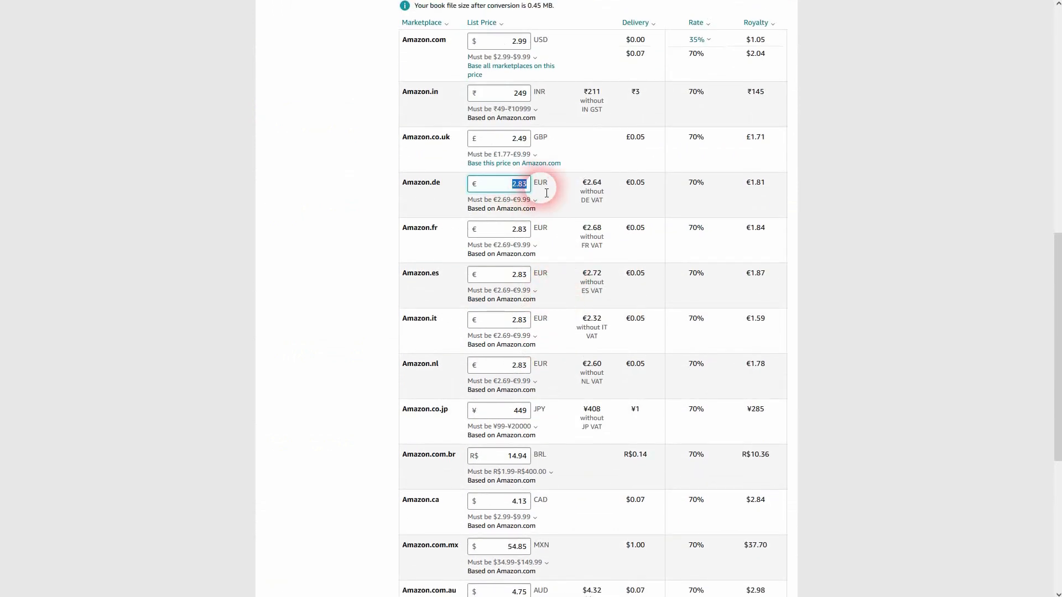
pyautogui.press('Tab')
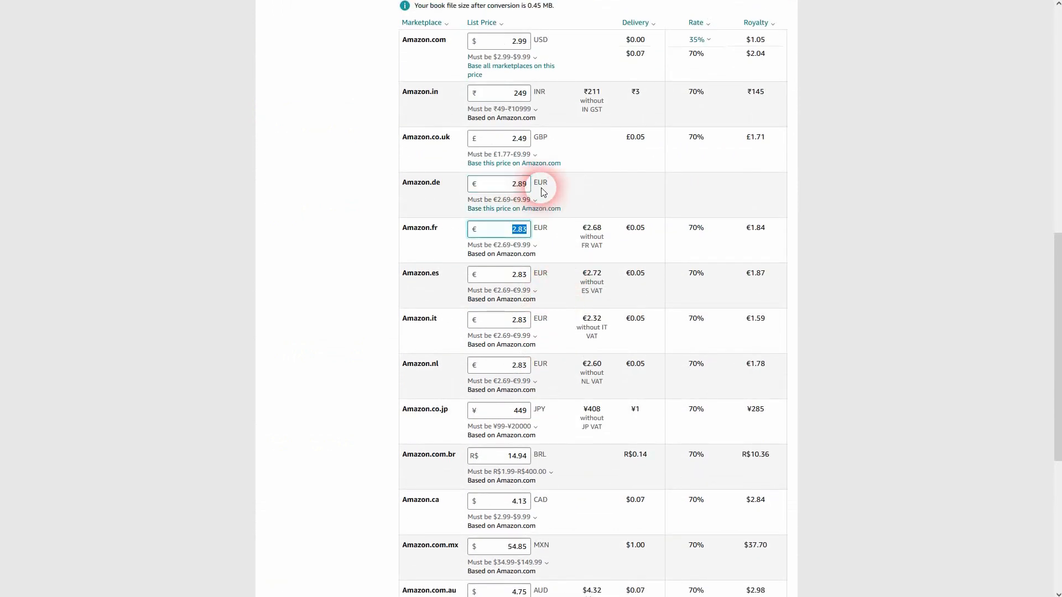
pyautogui.write('2.89')
pyautogui.press('Tab')
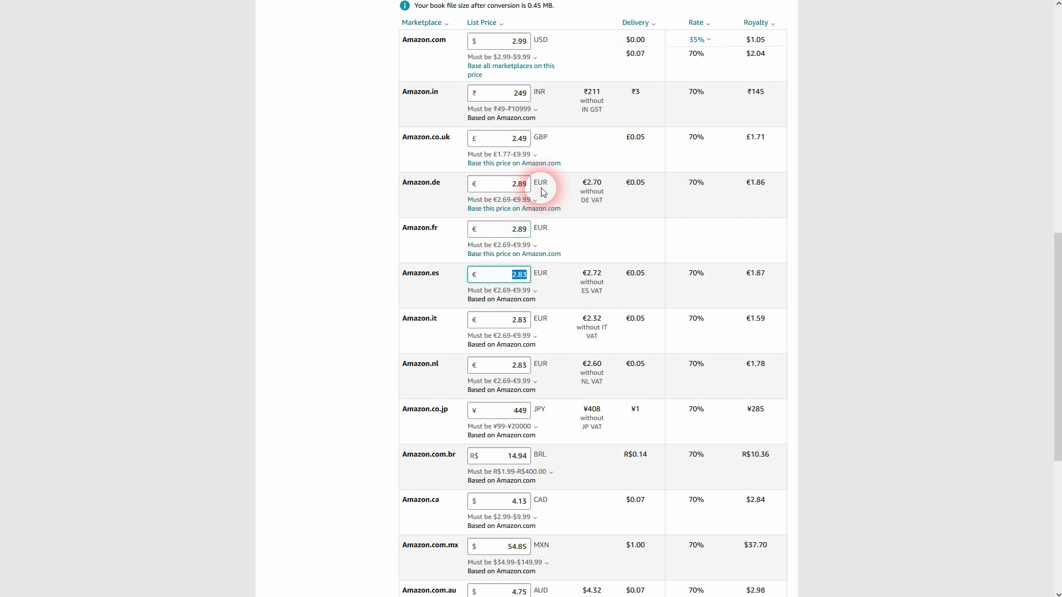
# Set the Amazon.es, Amazon.it and Amazon.nl list prices to 2.89 EUR each.
pyautogui.write('2.89')
pyautogui.press('Tab')
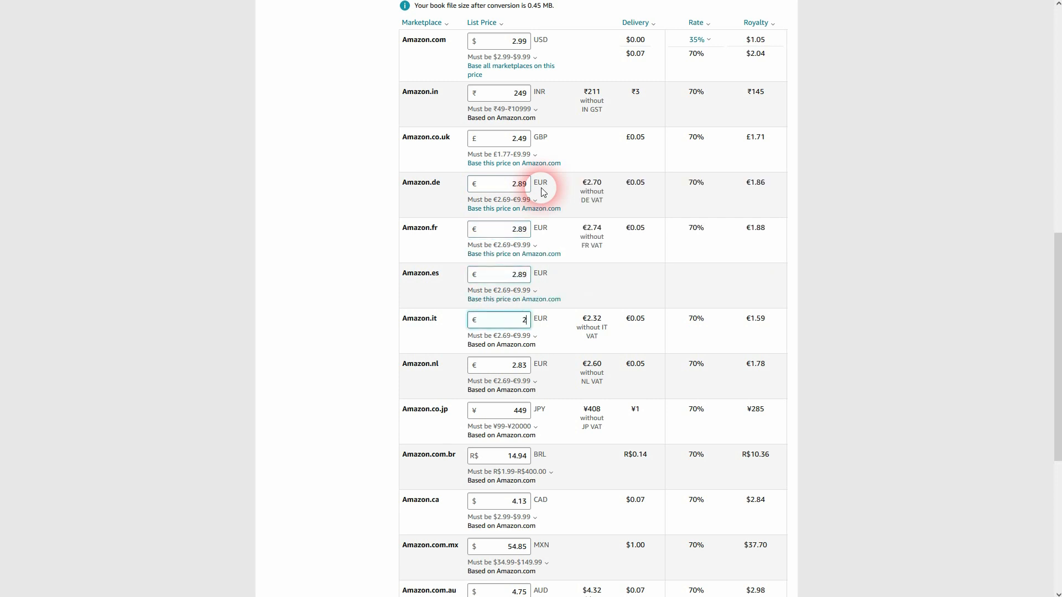
pyautogui.write('2')
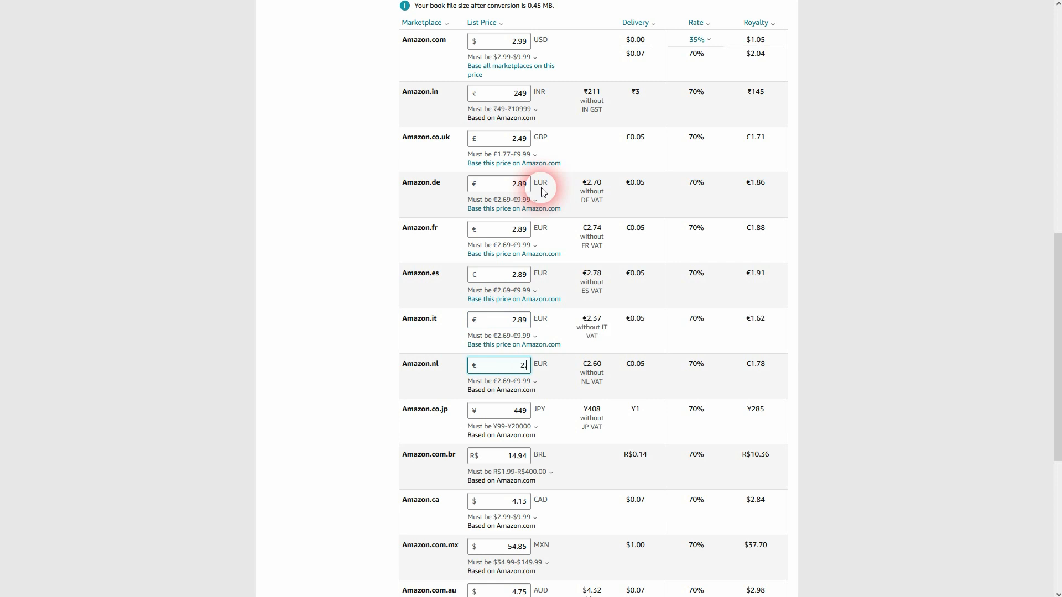
pyautogui.write('.89')
pyautogui.press('Tab')
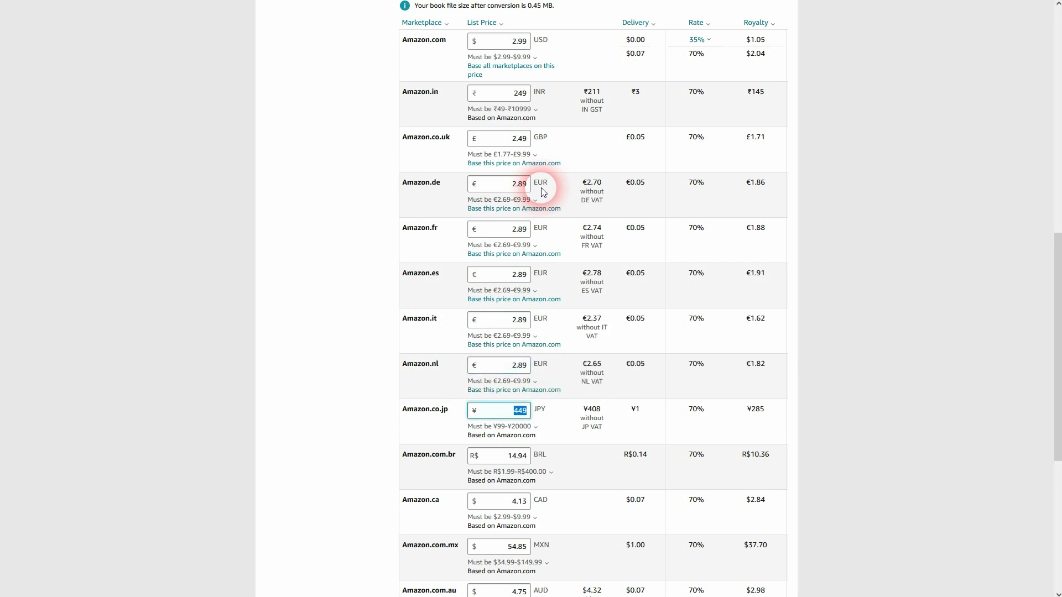
# Set list prices of 14.99 BRL for Amazon.com.br, 4.99 CAD for Amazon.ca, 59.99 MXN for Amazon.com.mx and 4.99 AUD for Amazon.com.au.
pyautogui.press('Tab')
pyautogui.write('4')
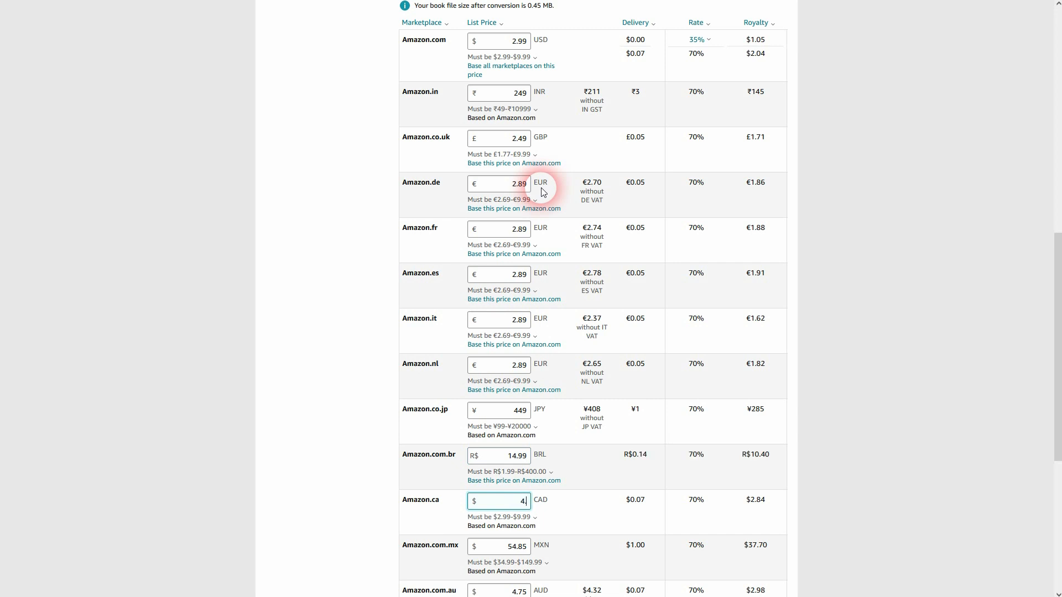
pyautogui.write('.99')
pyautogui.press('Tab')
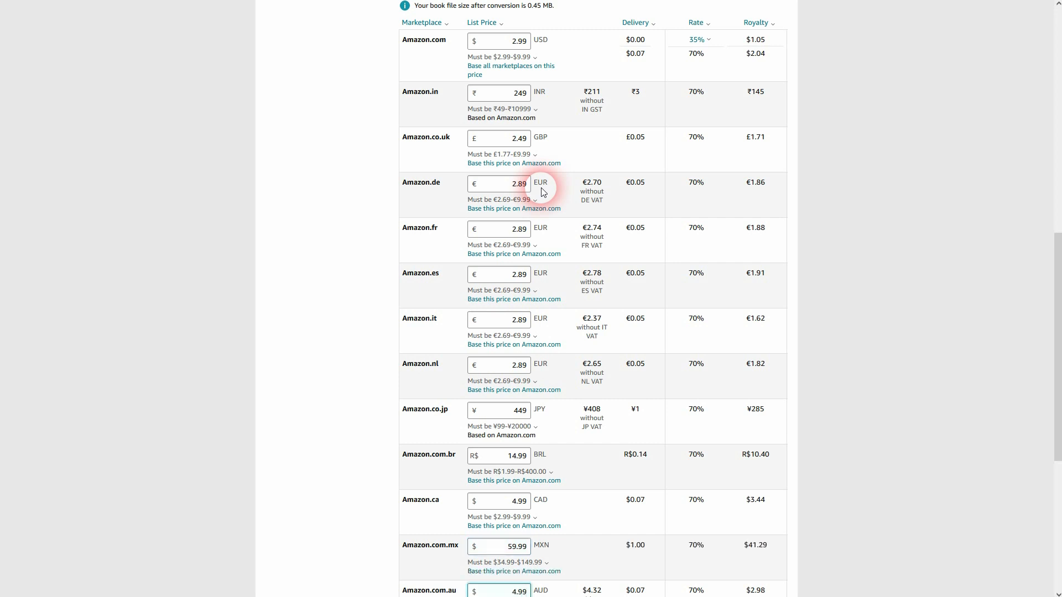
pyautogui.scroll(-3, 542, 192)
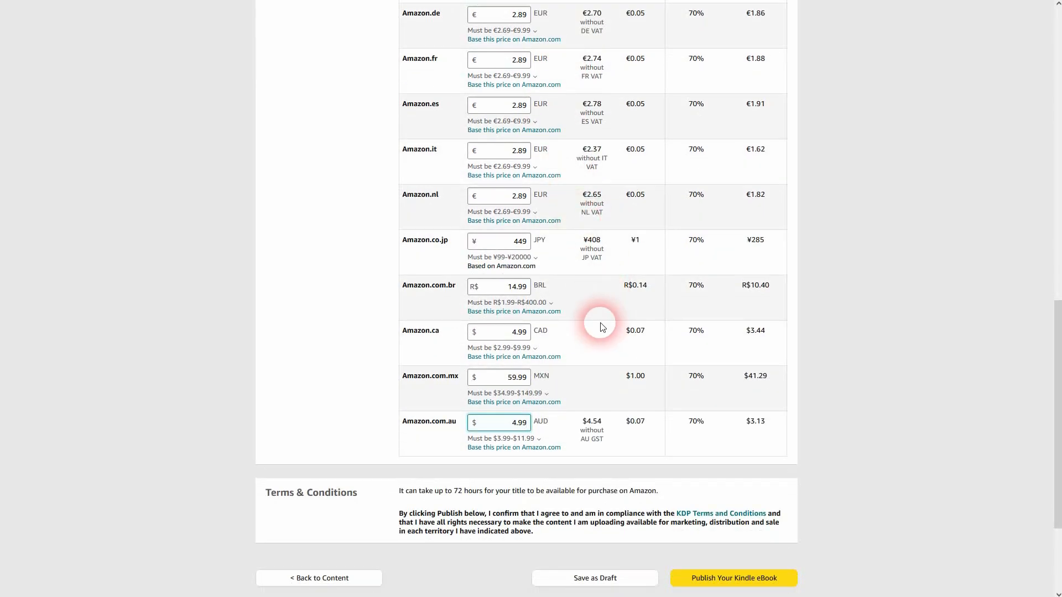
# Check the 70% royalty and delivery cost for Amazon.com and the royalties for Amazon.co.uk and Amazon.de.
pyautogui.scroll(4, 907, 349)
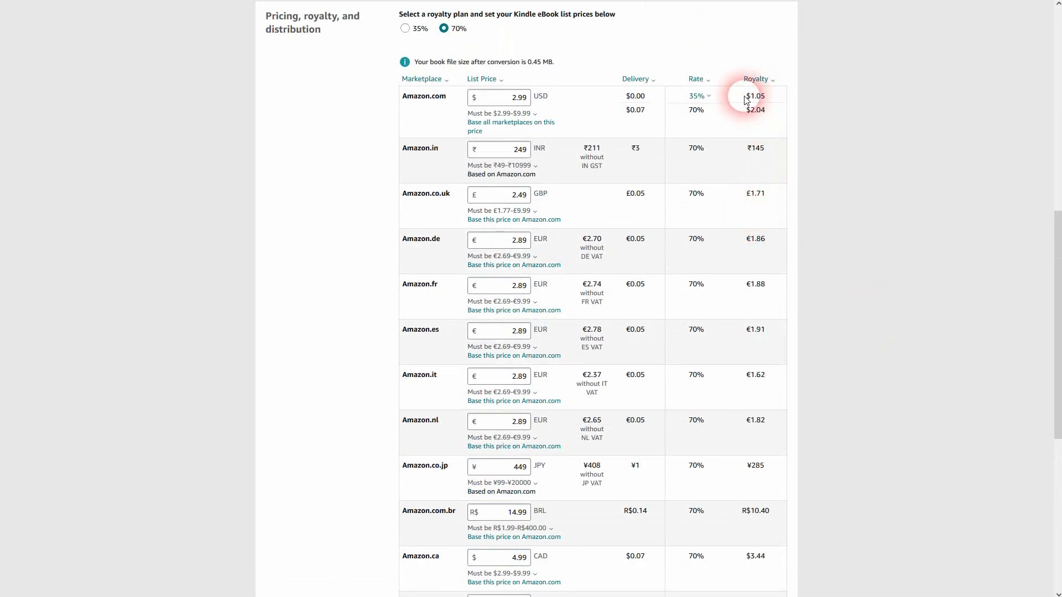
pyautogui.moveTo(685, 110); pyautogui.dragTo(772, 116)
pyautogui.click(761, 117)
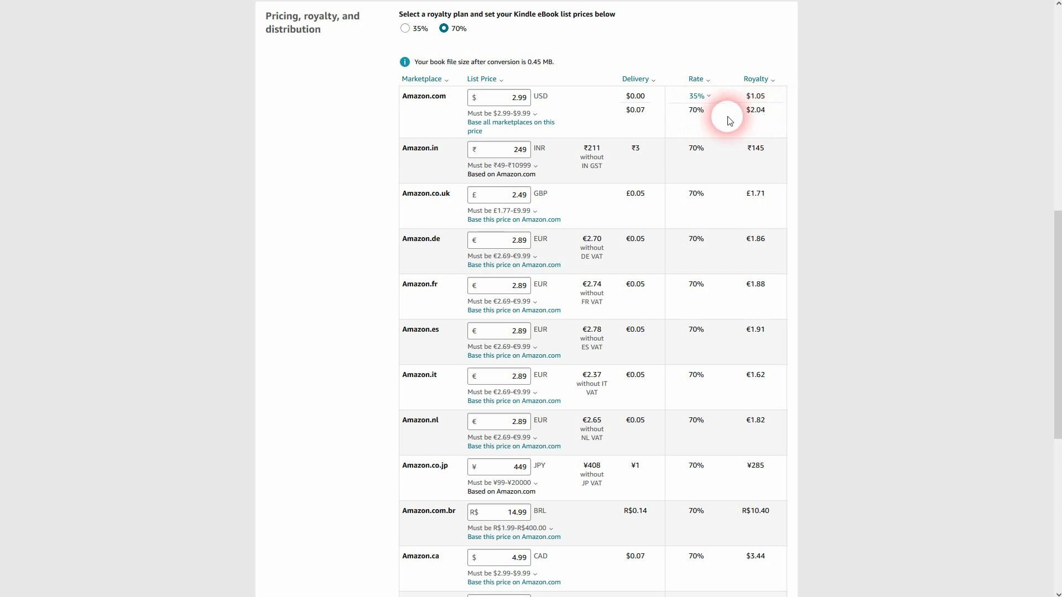
pyautogui.moveTo(630, 111); pyautogui.dragTo(653, 126)
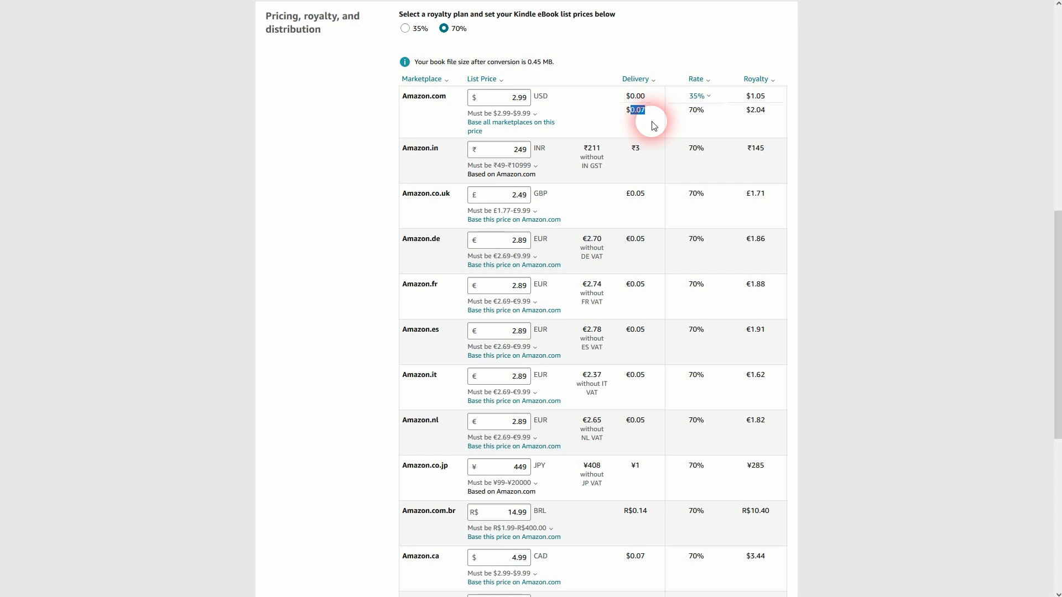
pyautogui.moveTo(748, 195); pyautogui.dragTo(765, 196)
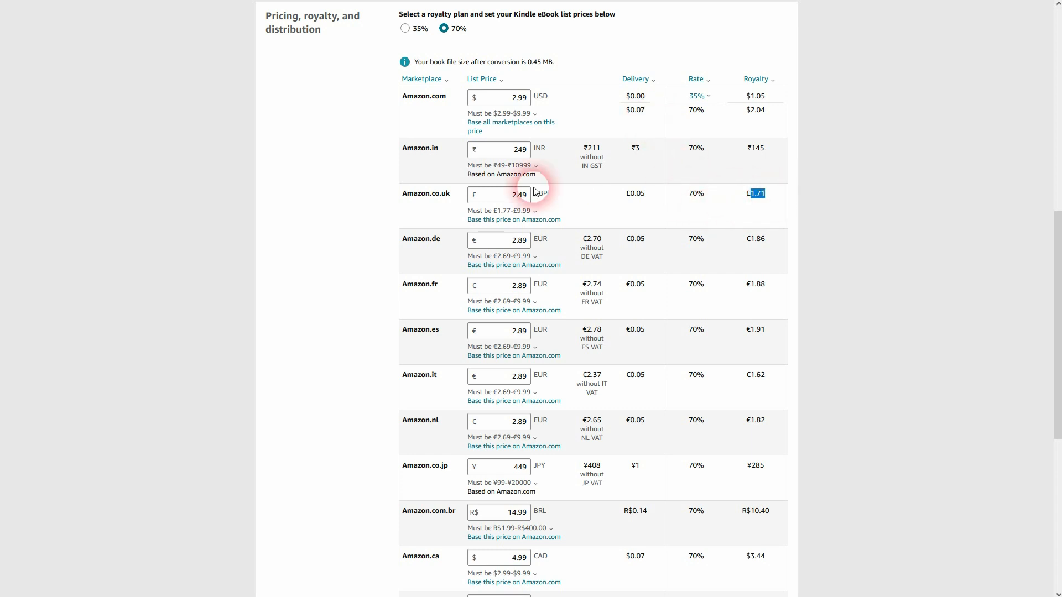
pyautogui.moveTo(746, 239); pyautogui.dragTo(775, 241)
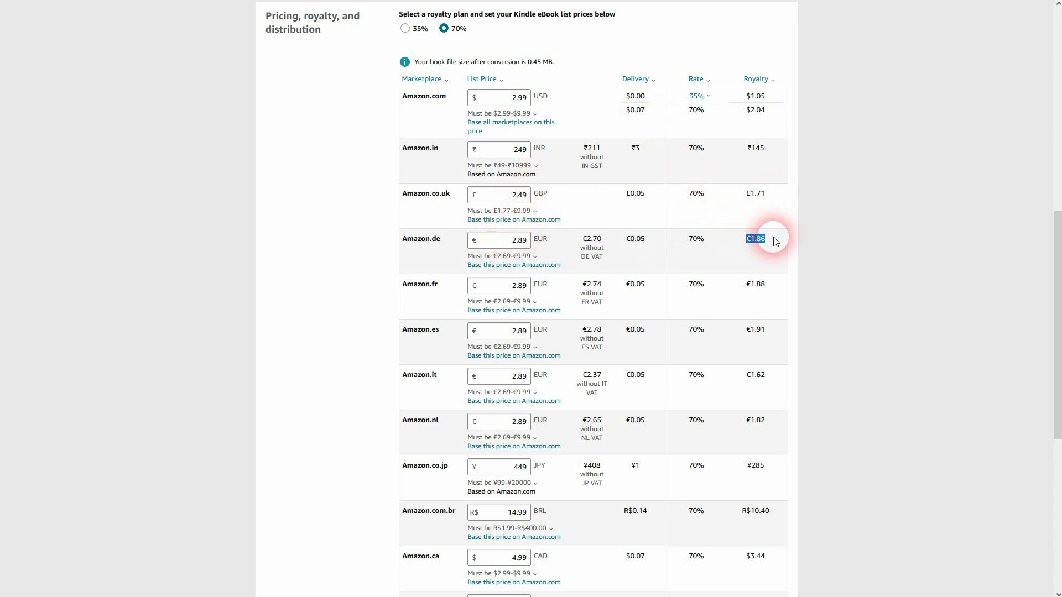
# Raise the Amazon.de and Amazon.fr list prices to 2.99 EUR each and check the updated Amazon.de royalty.
pyautogui.moveTo(506, 241); pyautogui.dragTo(552, 239)
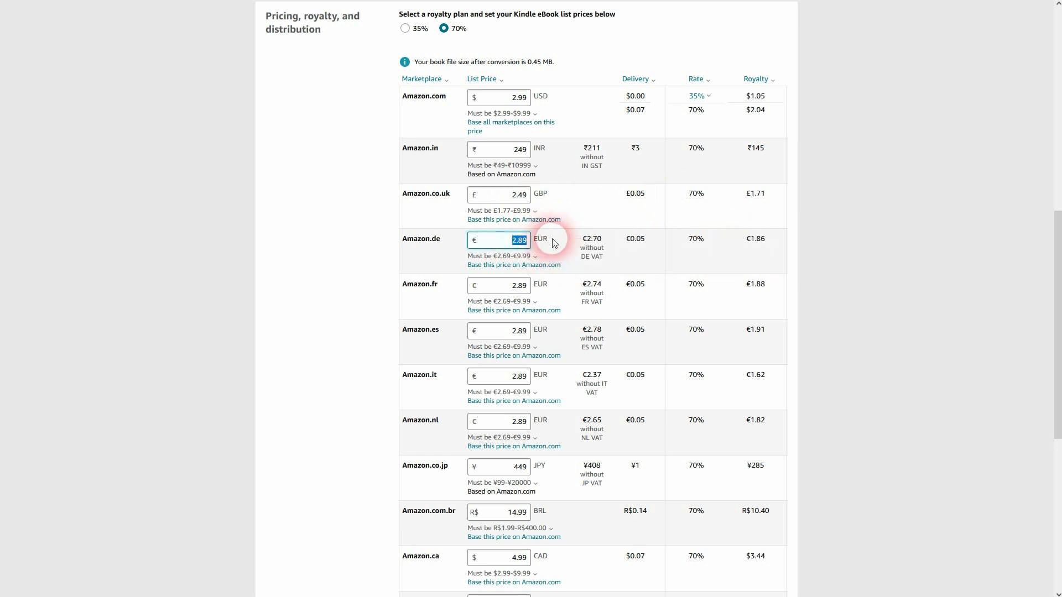
pyautogui.press('Tab')
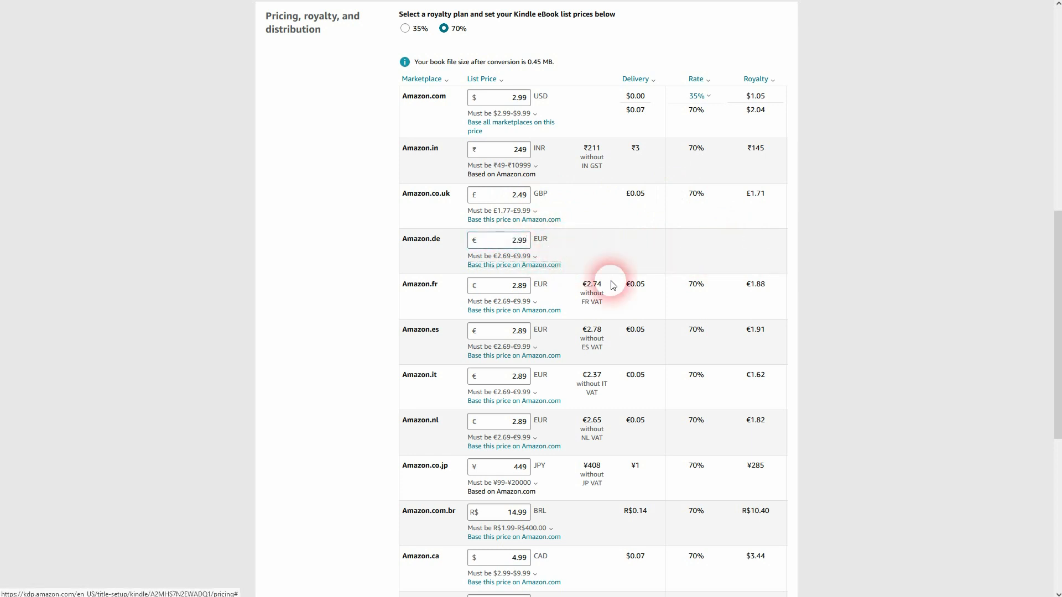
pyautogui.doubleClick(758, 246)
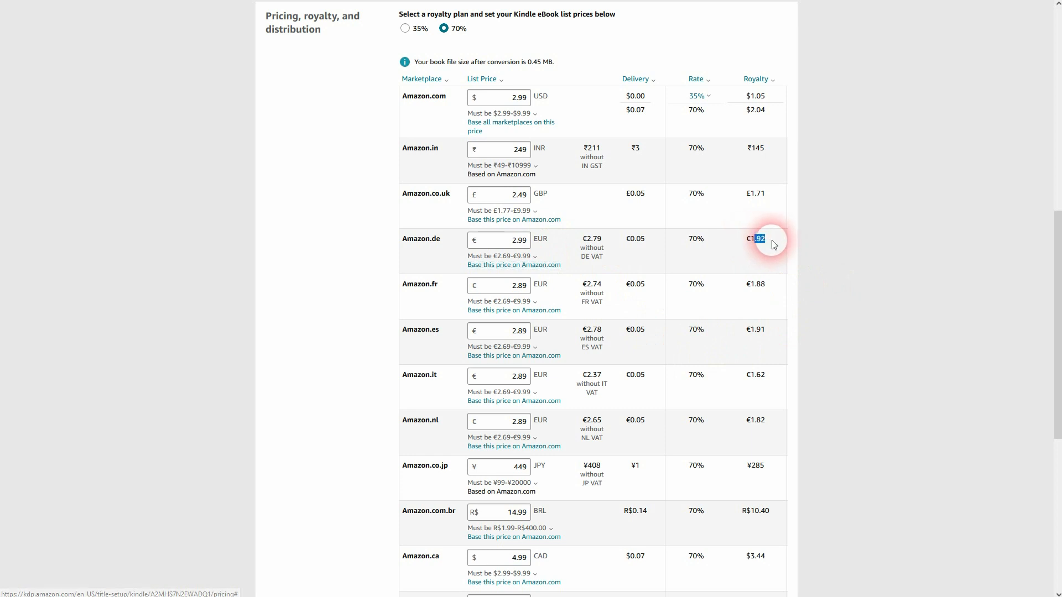
pyautogui.moveTo(512, 287); pyautogui.dragTo(538, 295)
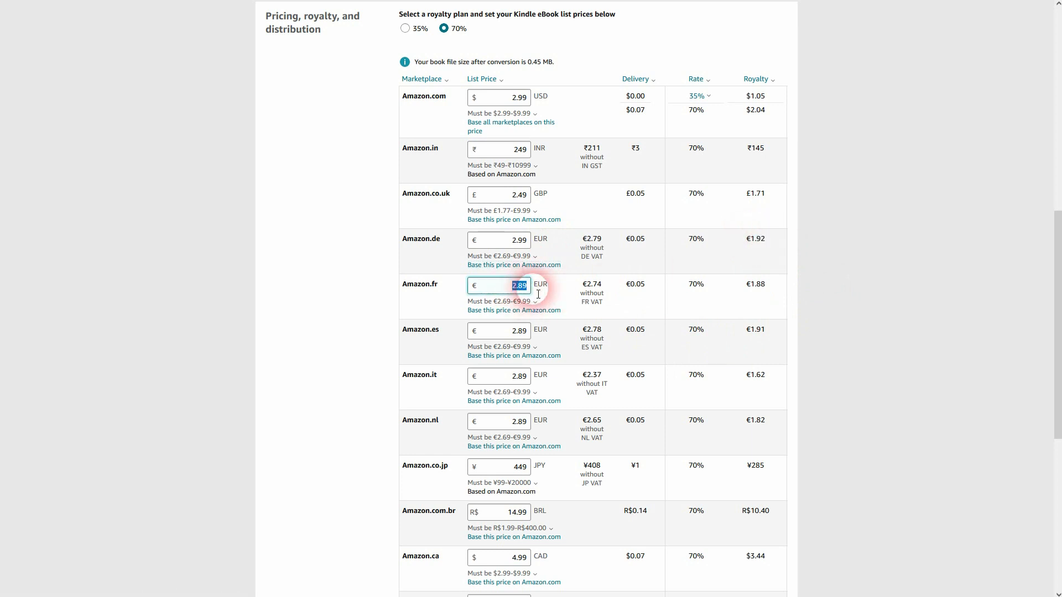
pyautogui.write('2.99')
pyautogui.press('Tab')
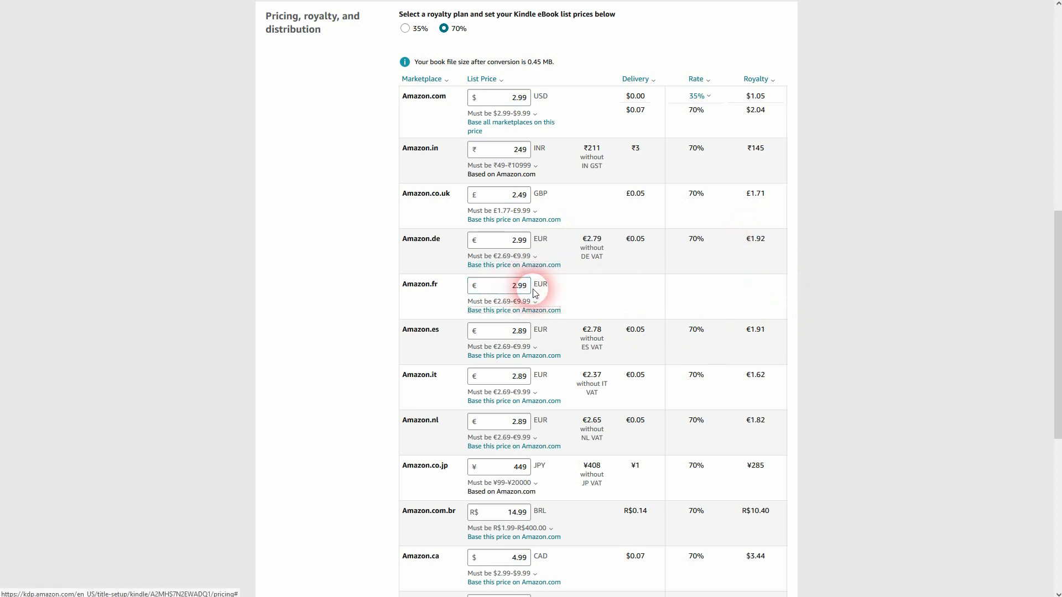
# Raise the Amazon.es, Amazon.it and Amazon.nl list prices to 2.99 EUR each.
pyautogui.moveTo(513, 332); pyautogui.dragTo(536, 335)
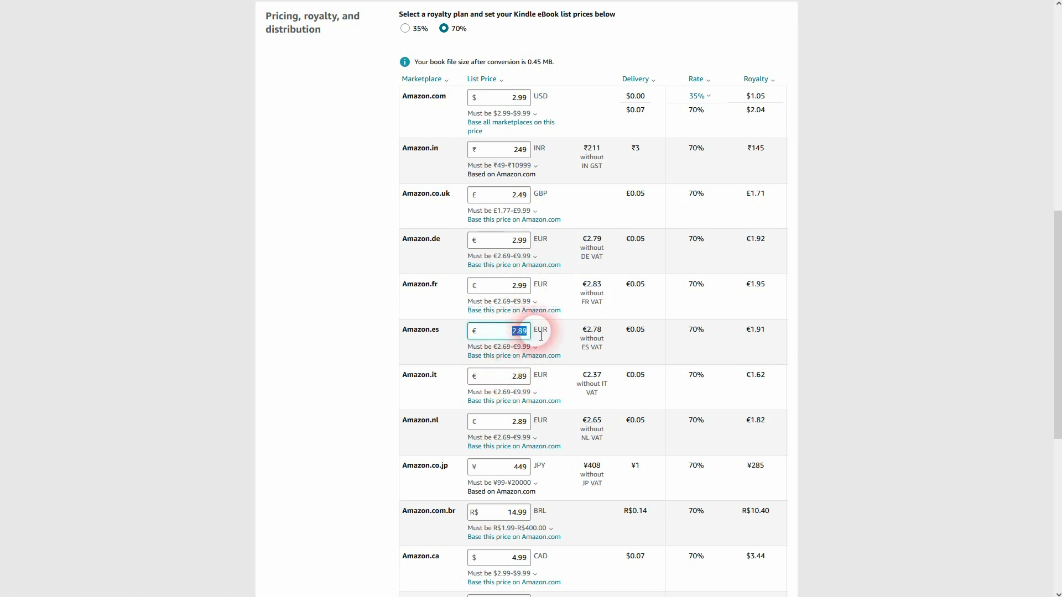
pyautogui.write('2.99')
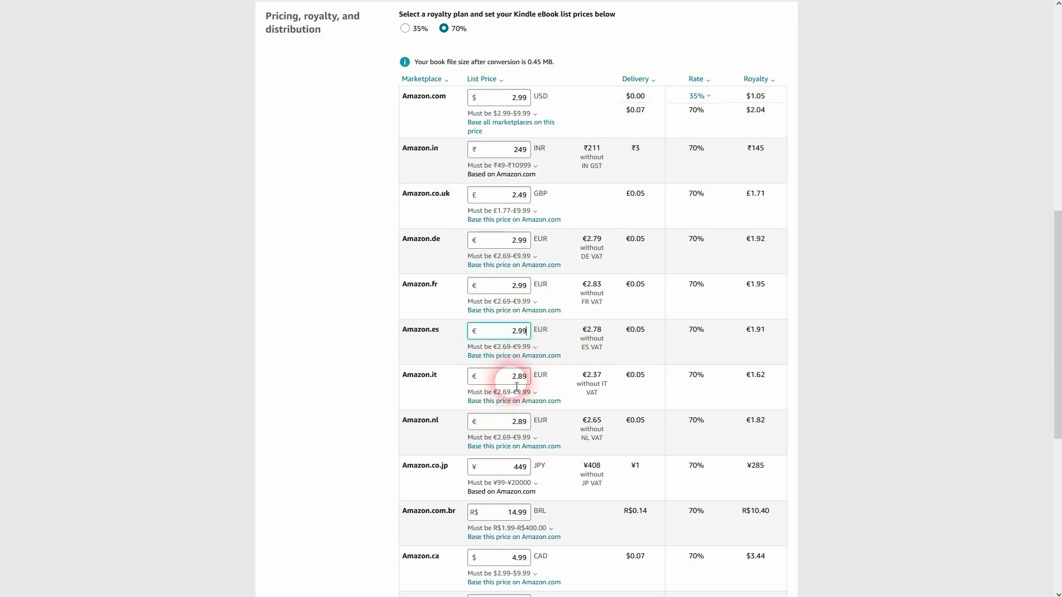
pyautogui.moveTo(513, 377); pyautogui.dragTo(534, 381)
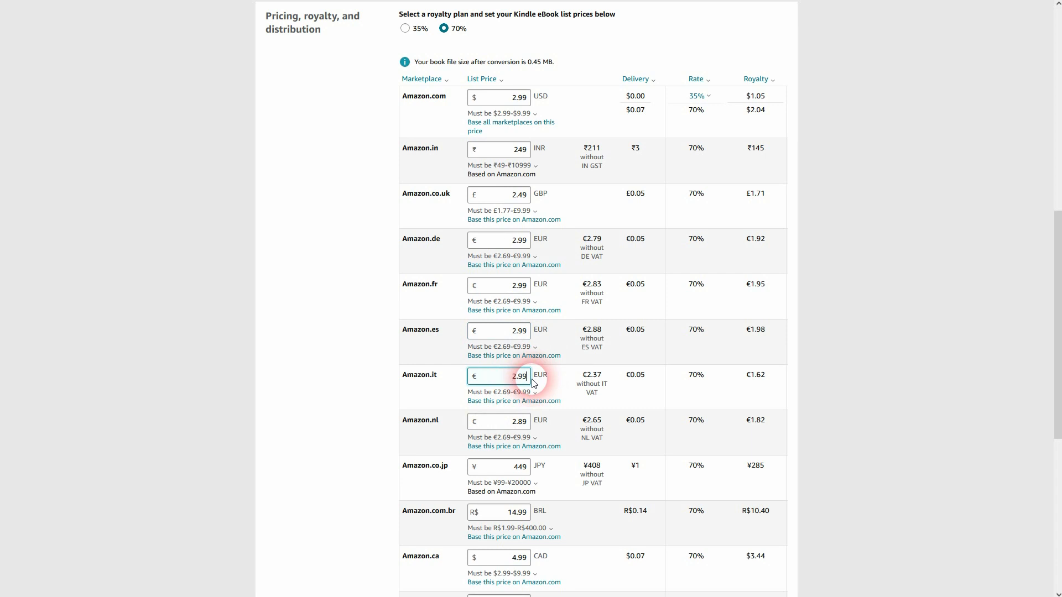
pyautogui.moveTo(513, 422); pyautogui.dragTo(539, 422)
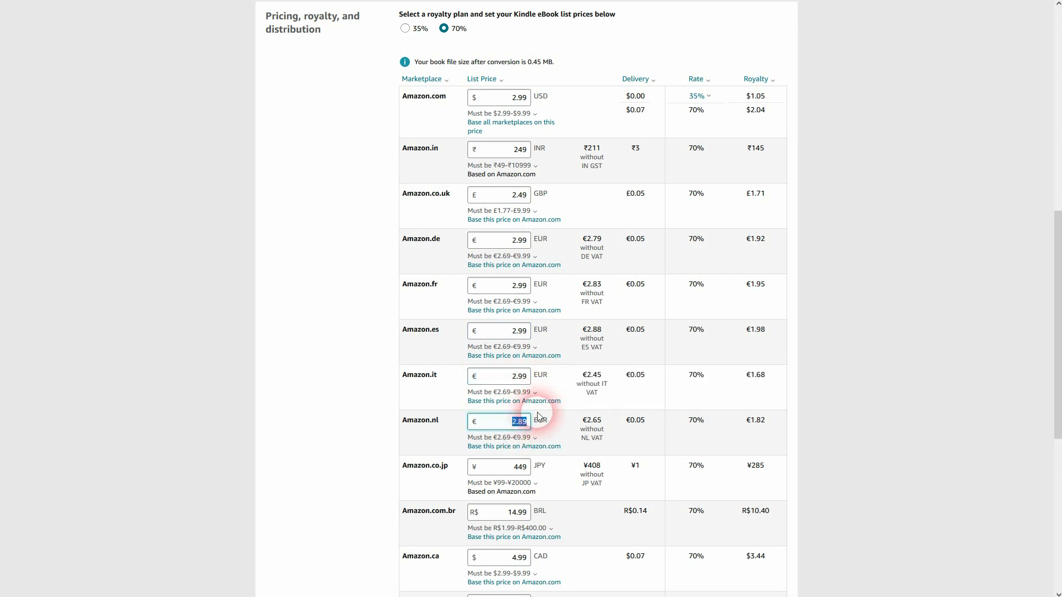
# Publish the Kindle eBook and dismiss the submission confirmation without starting a paperback.
pyautogui.scroll(-5, 782, 339)
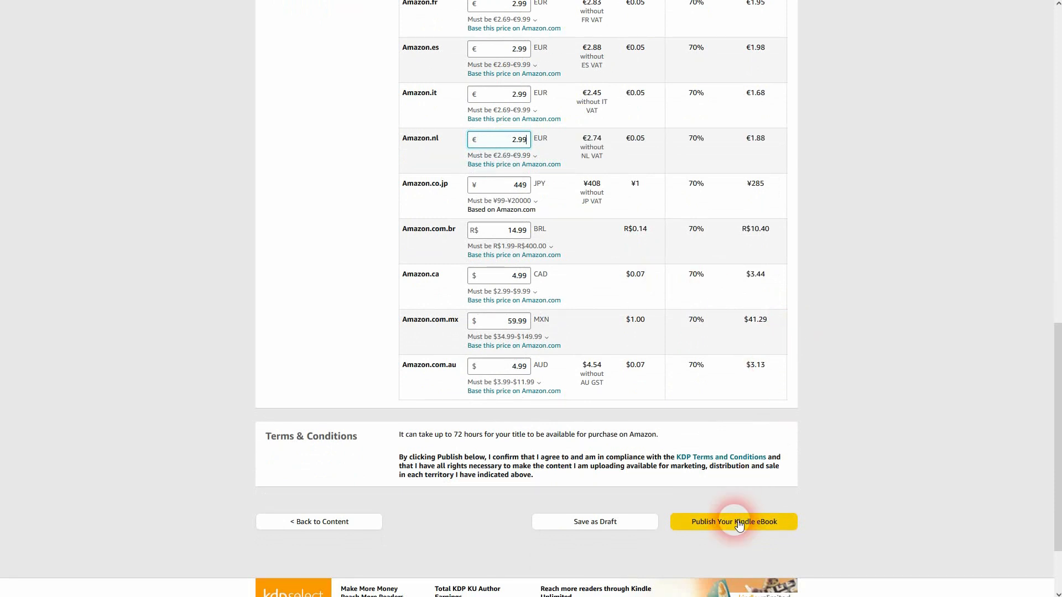
pyautogui.click(738, 523)
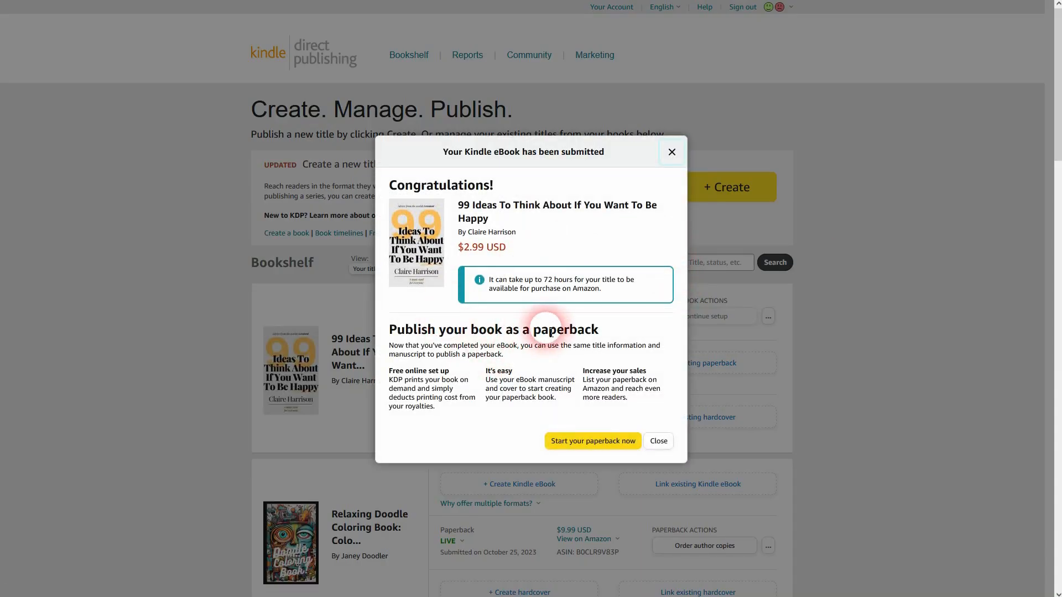
pyautogui.moveTo(507, 279); pyautogui.dragTo(615, 292)
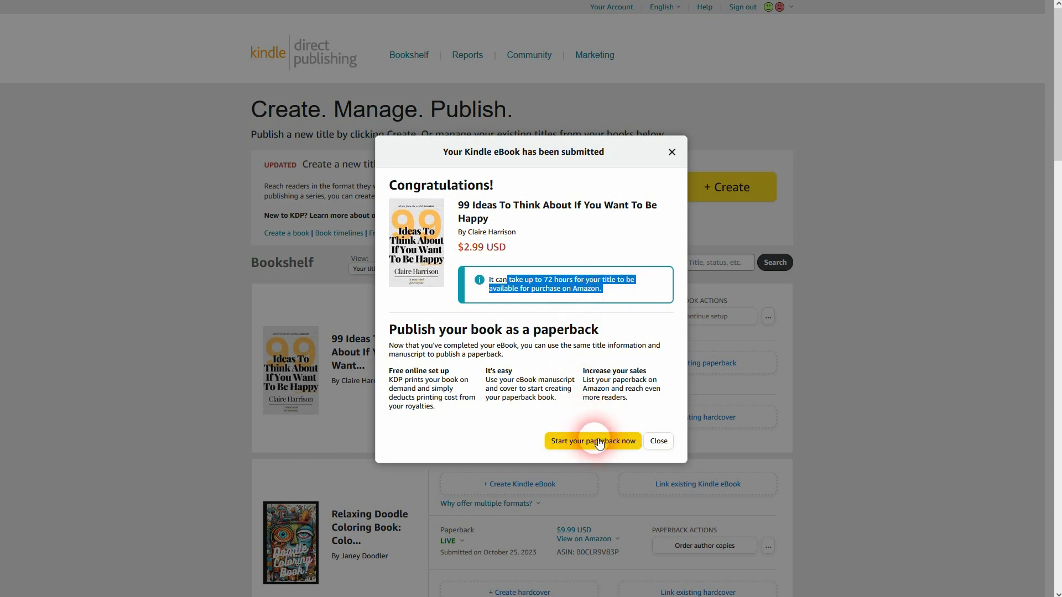
pyautogui.click(659, 441)
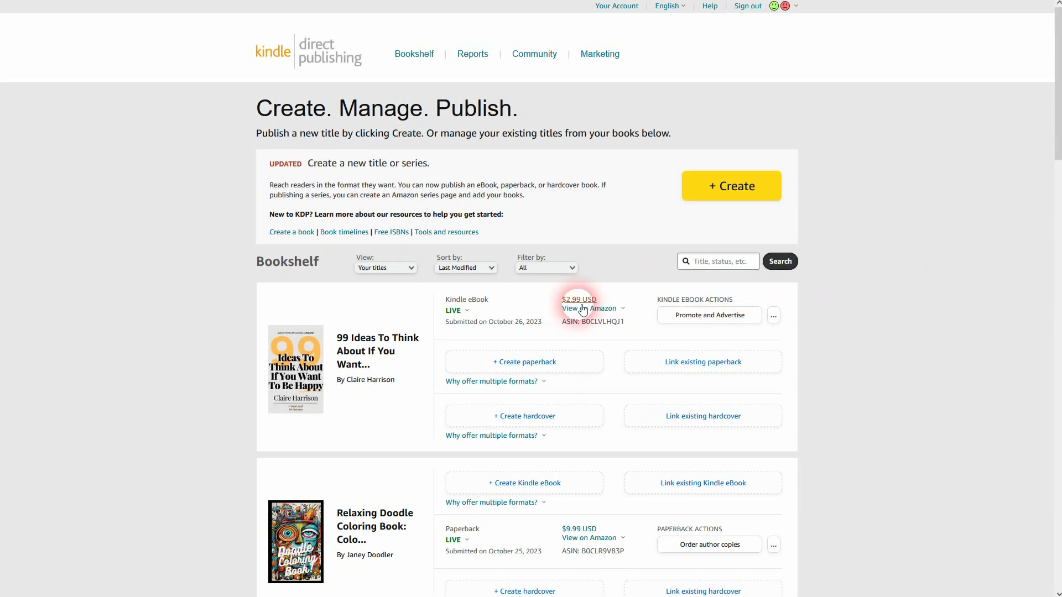
# Open the eBook's US Amazon product page from its Bookshelf entry and expand the full description.
pyautogui.click(610, 310)
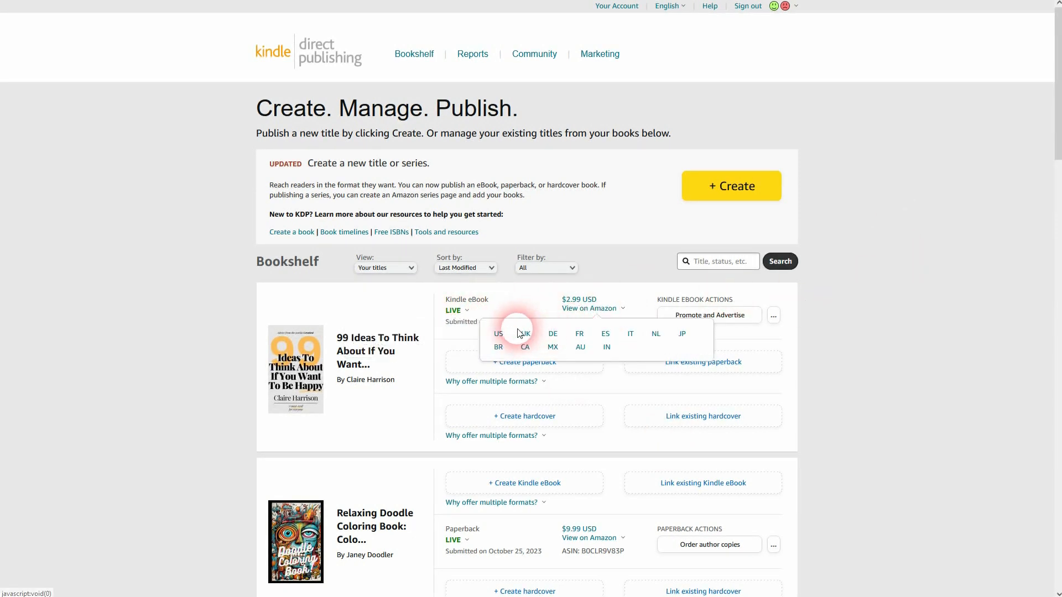
pyautogui.click(499, 333)
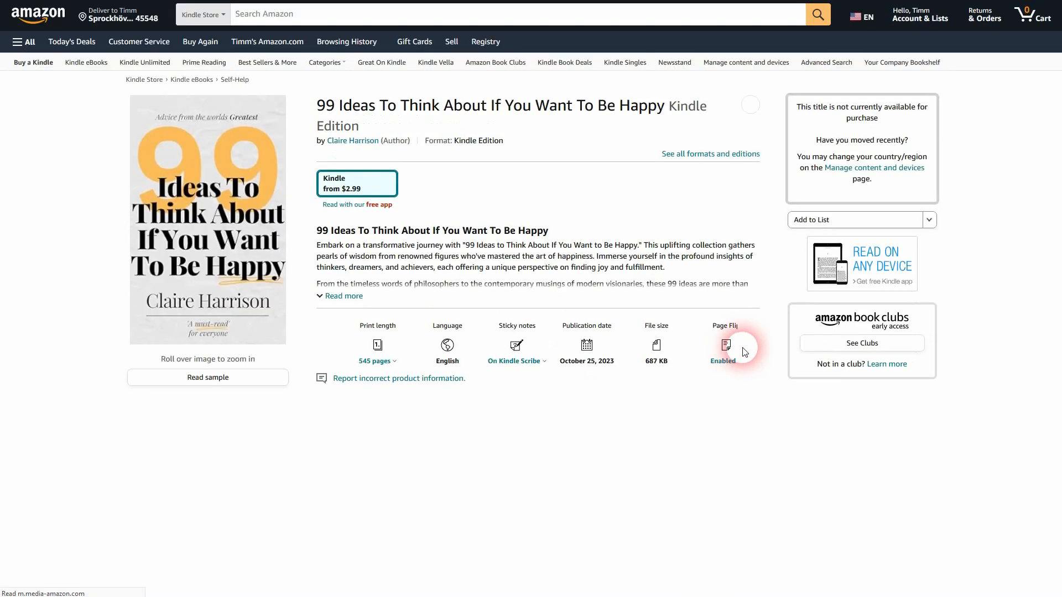
pyautogui.click(339, 297)
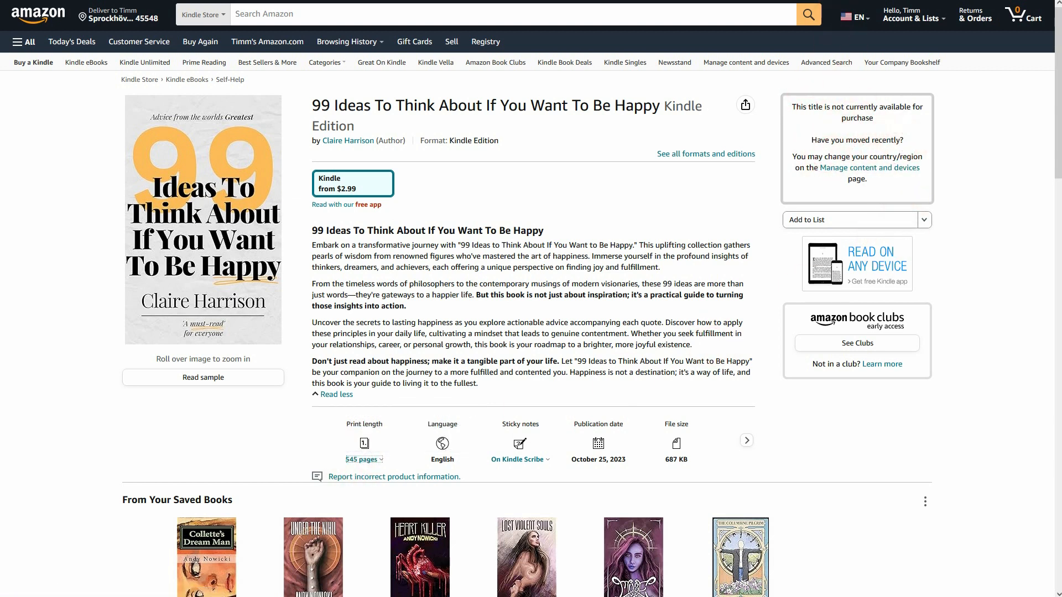
# Return to the Bookshelf and open the eBook's German Amazon product page to check its purchase options.
pyautogui.hotkey('ctrl', 'shift', 'Tab')
pyautogui.moveTo(614, 310)
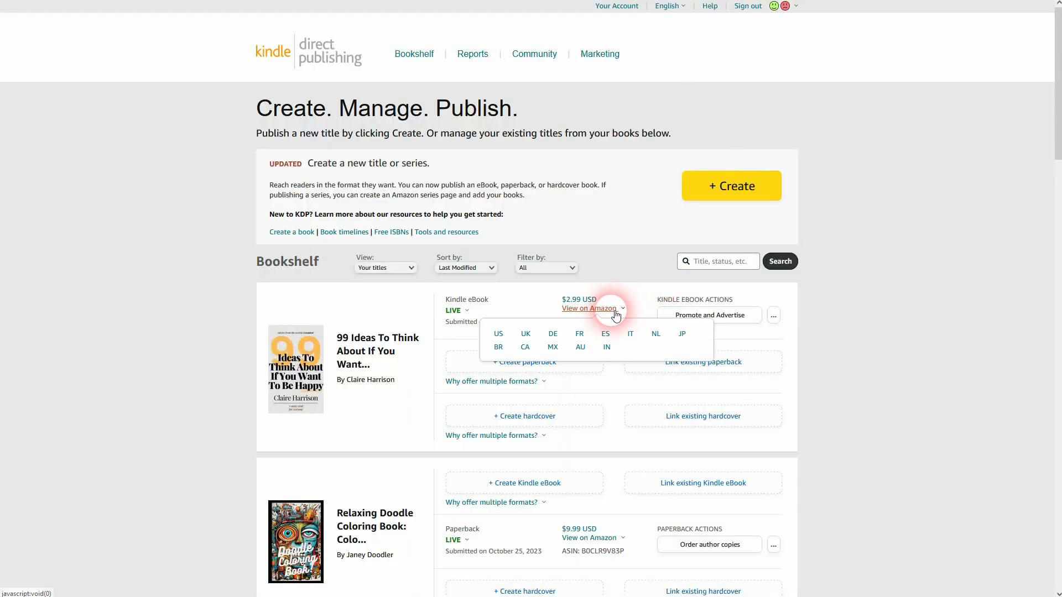
pyautogui.click(553, 334)
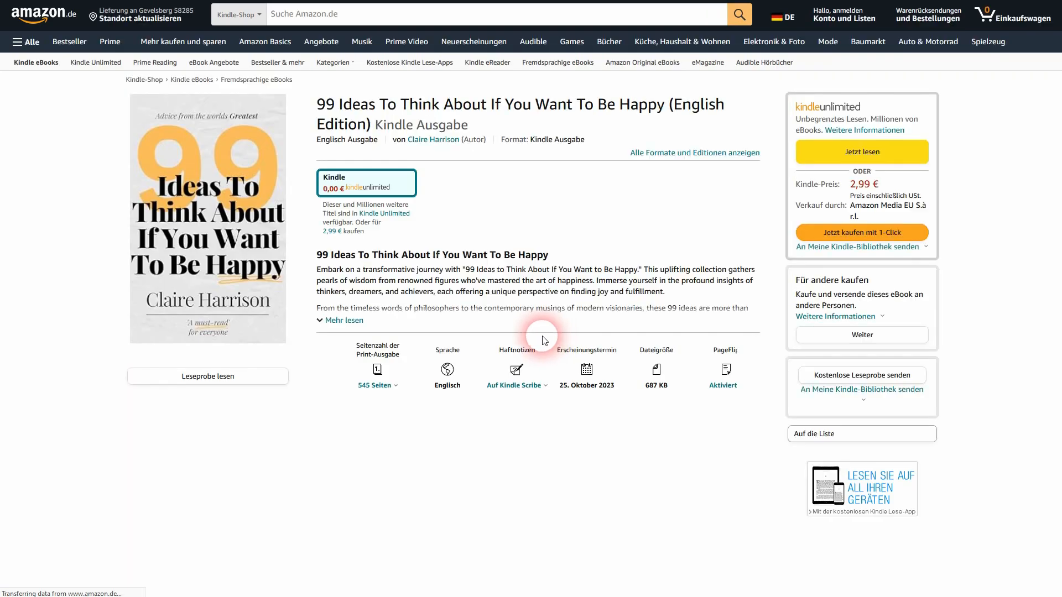
pyautogui.click(850, 233)
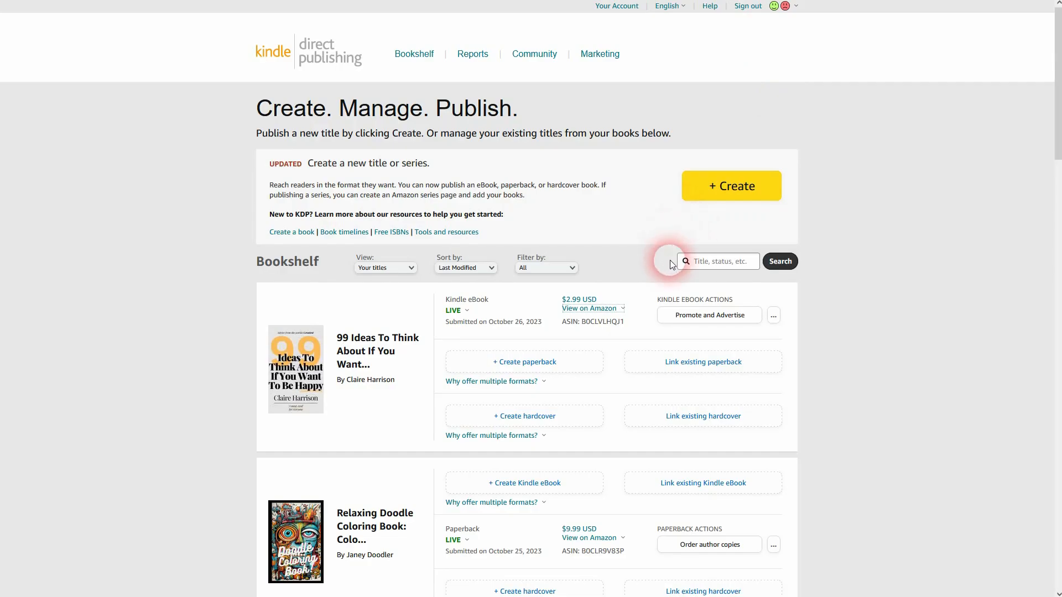
# Create a paperback edition of "99 Ideas To Think About If You Want To Be Happy" and review its details from author through keywords.
pyautogui.click(510, 382)
pyautogui.click(559, 365)
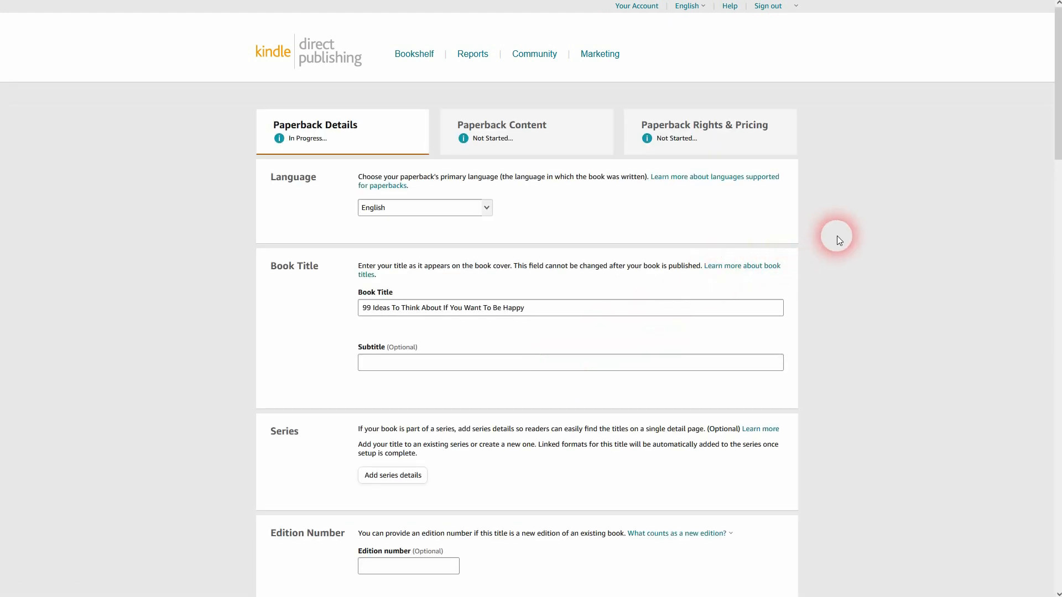
pyautogui.scroll(-7, 838, 237)
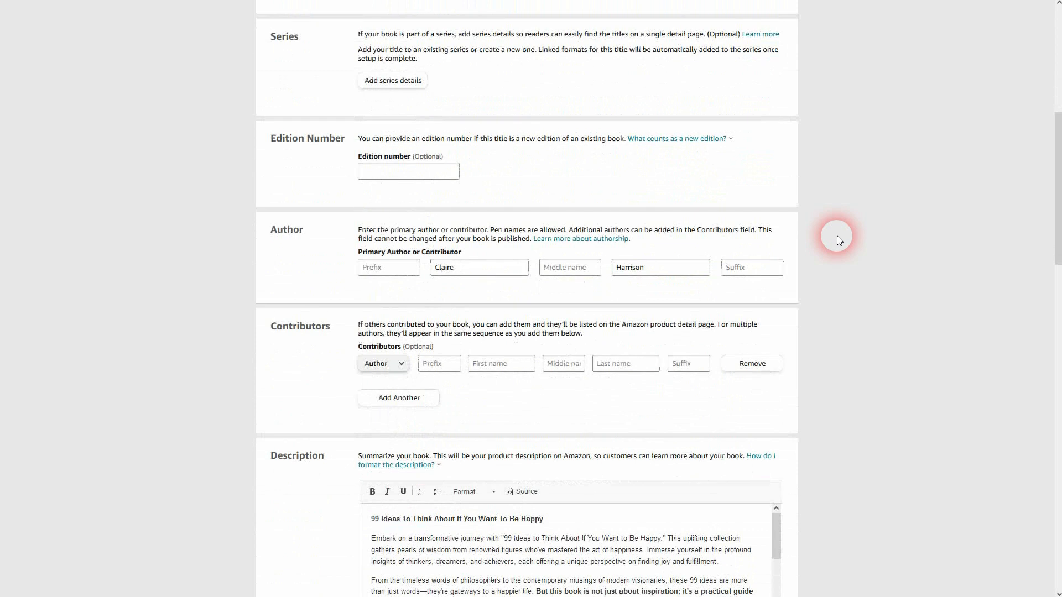
pyautogui.moveTo(687, 266); pyautogui.dragTo(602, 267)
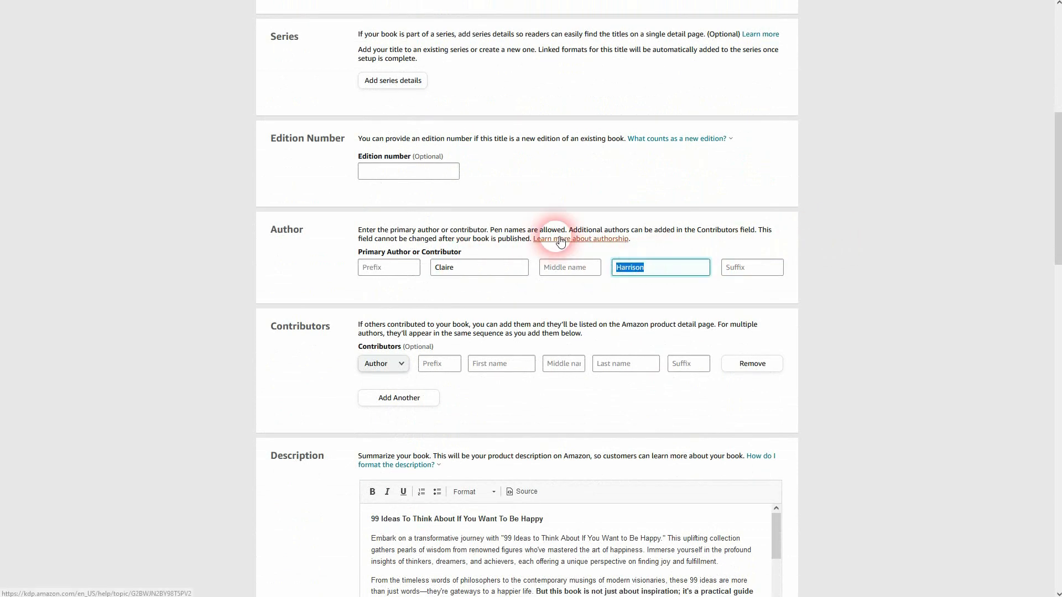
pyautogui.scroll(-8, 796, 190)
pyautogui.scroll(-3, 890, 197)
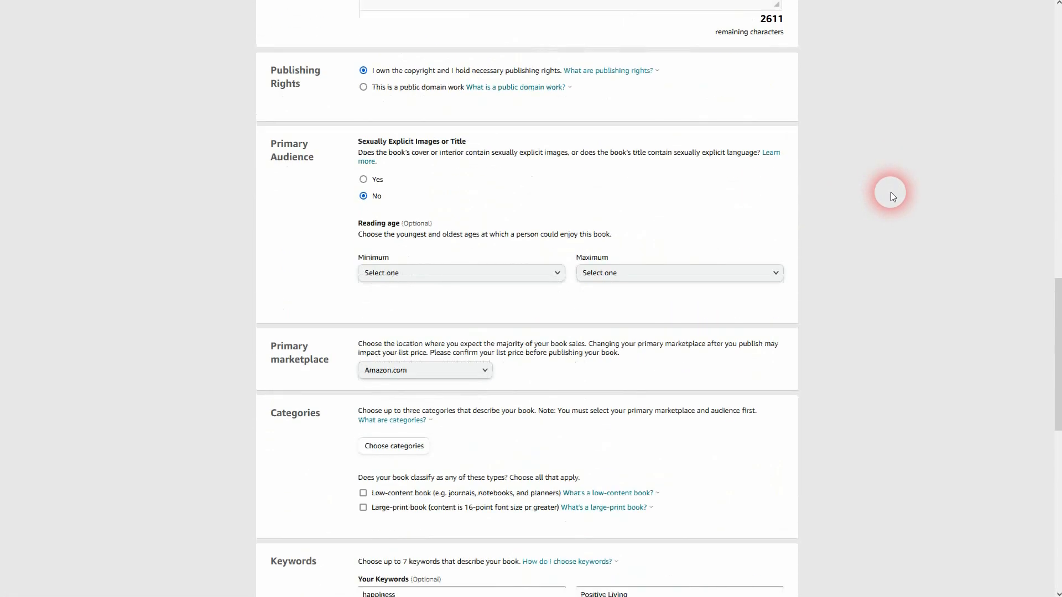
pyautogui.scroll(-5, 891, 192)
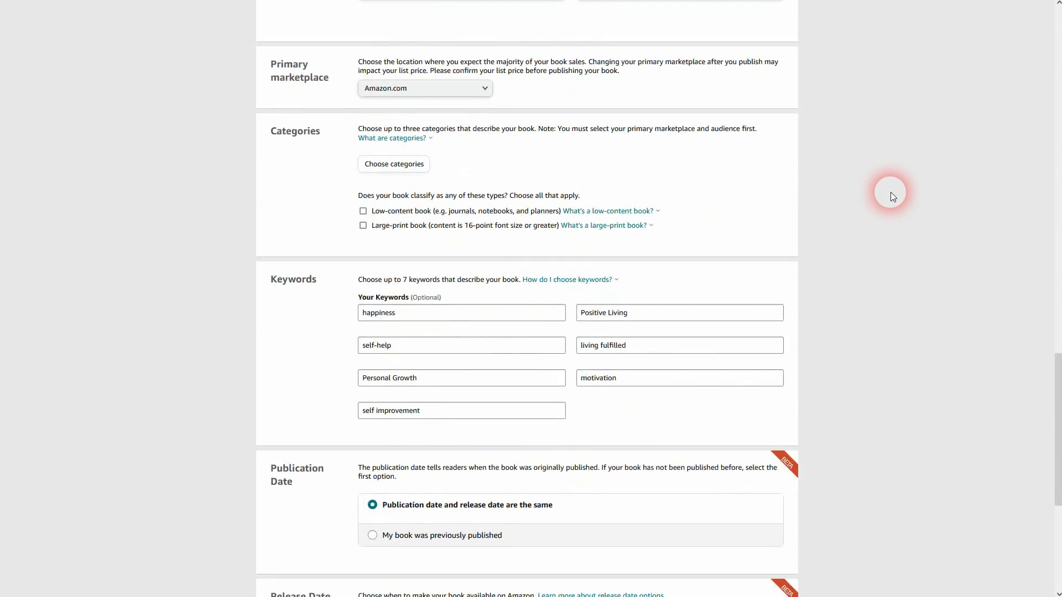
# Start the paperback's category selection and add the placement Self-Help › Happiness.
pyautogui.click(406, 165)
pyautogui.click(387, 290)
pyautogui.scroll(-5, 403, 416)
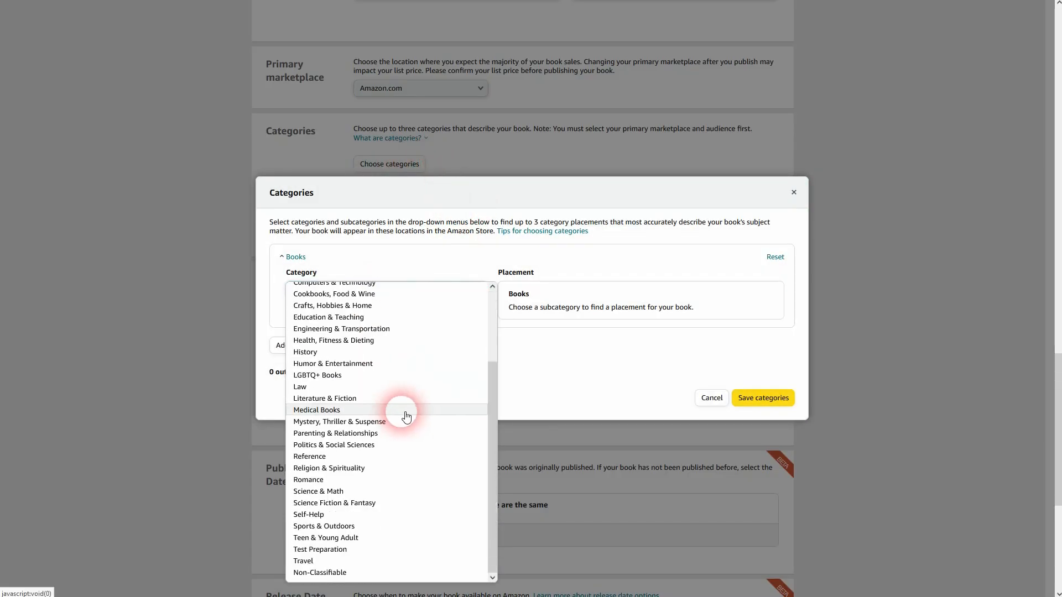
pyautogui.click(360, 514)
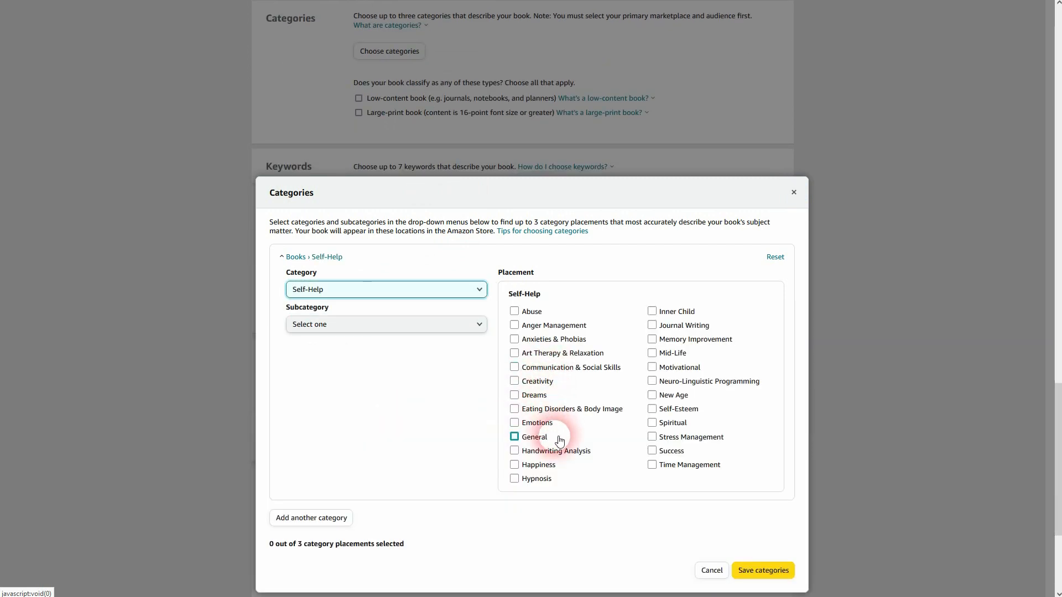
pyautogui.click(528, 466)
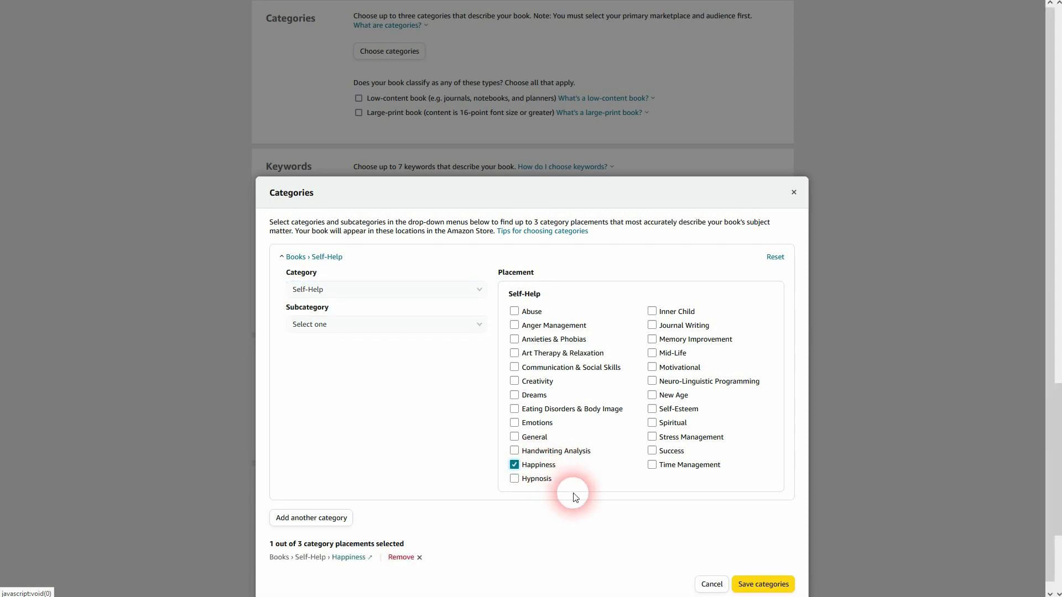
# Add a second category under Self-Help with the placement Motivational.
pyautogui.click(316, 524)
pyautogui.click(379, 311)
pyautogui.scroll(-3, 392, 286)
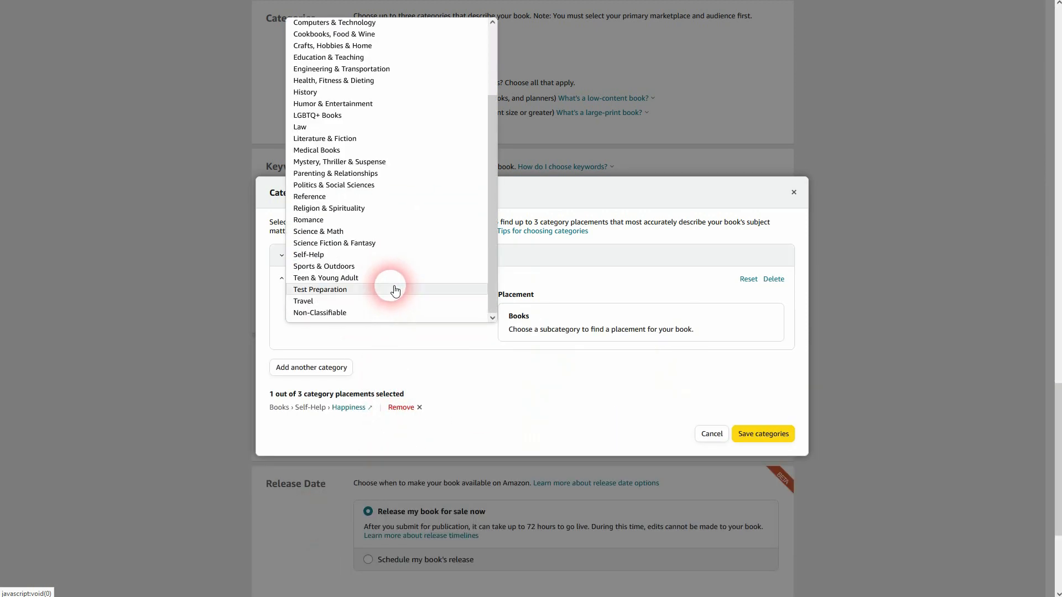
pyautogui.click(374, 254)
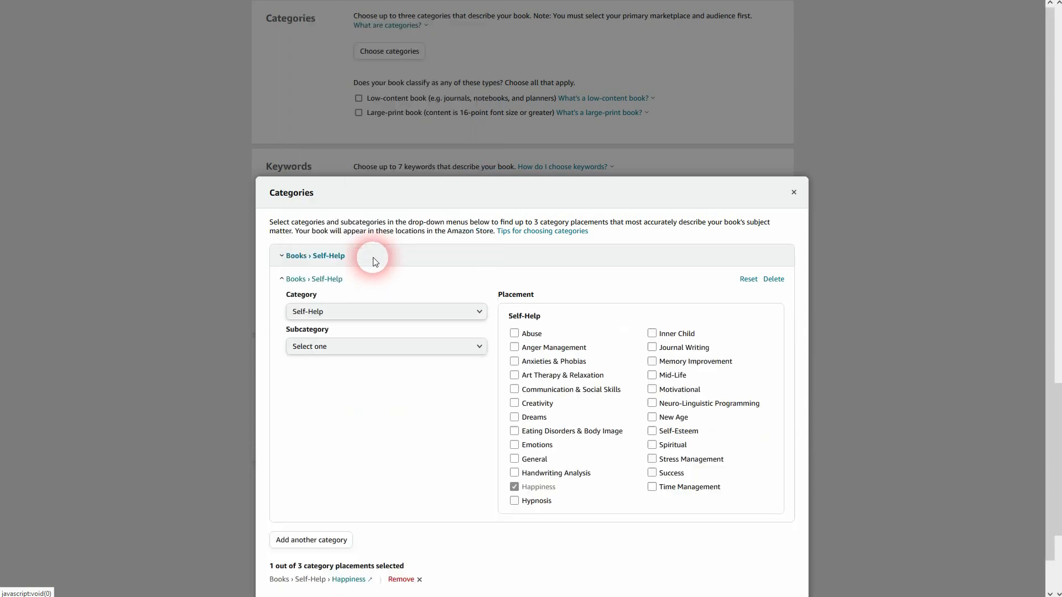
pyautogui.click(447, 346)
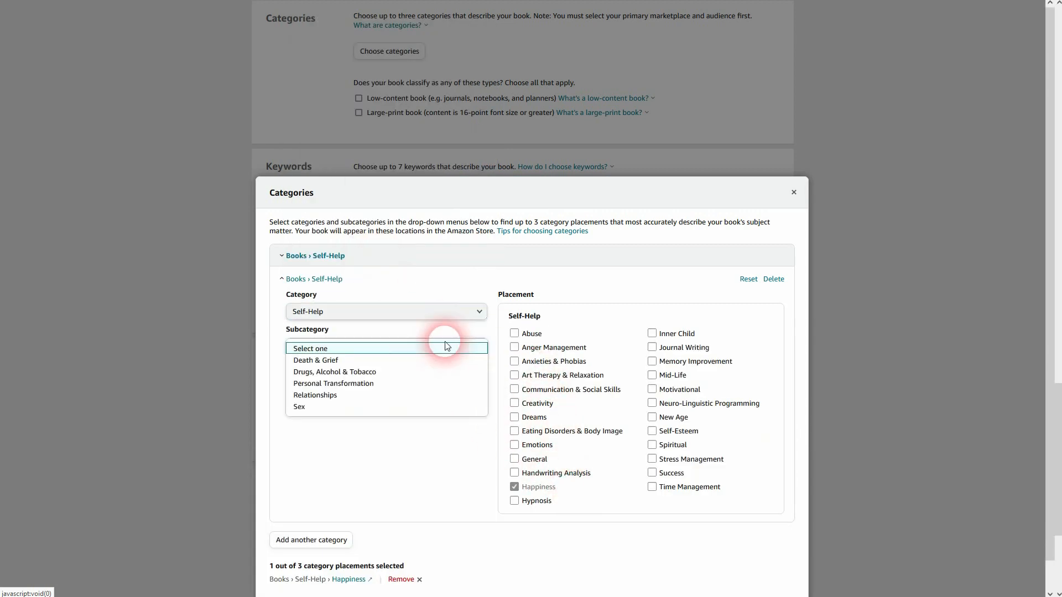
pyautogui.click(457, 455)
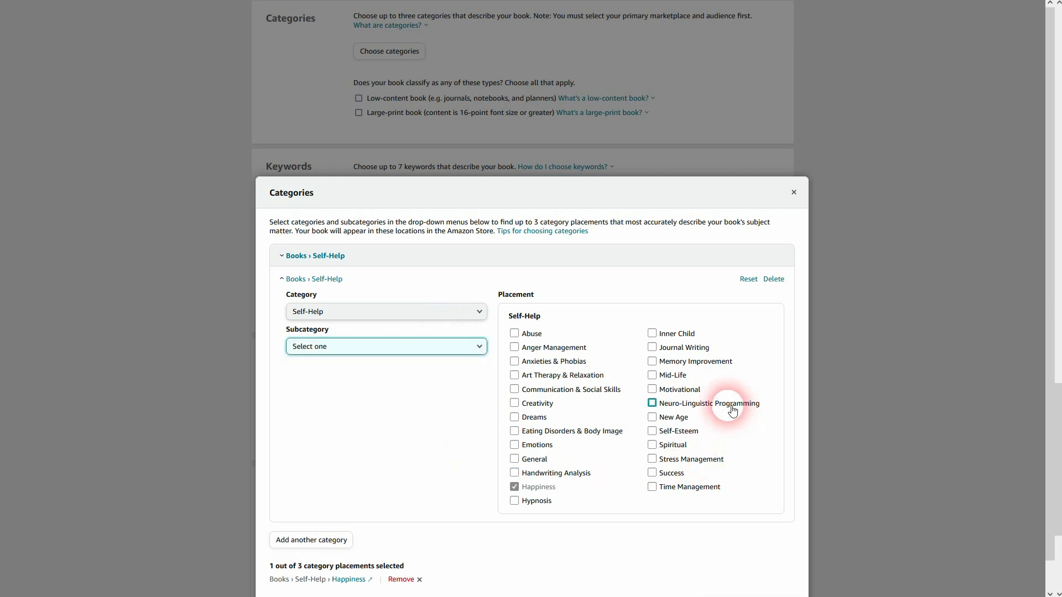
pyautogui.click(676, 391)
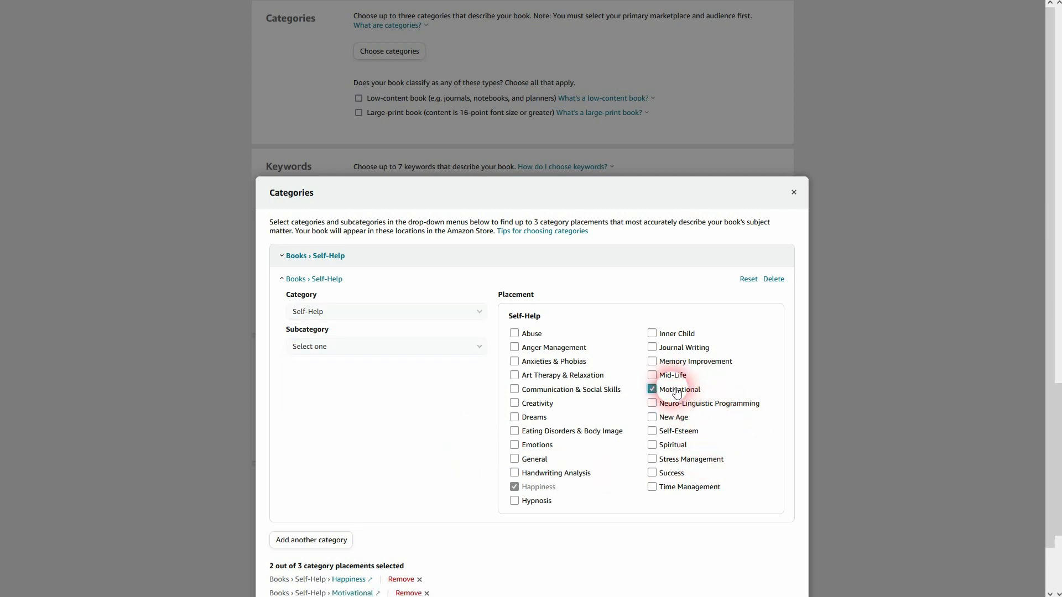
# Add a third category under Self-Help with the placement General and save the categories.
pyautogui.click(312, 540)
pyautogui.click(420, 339)
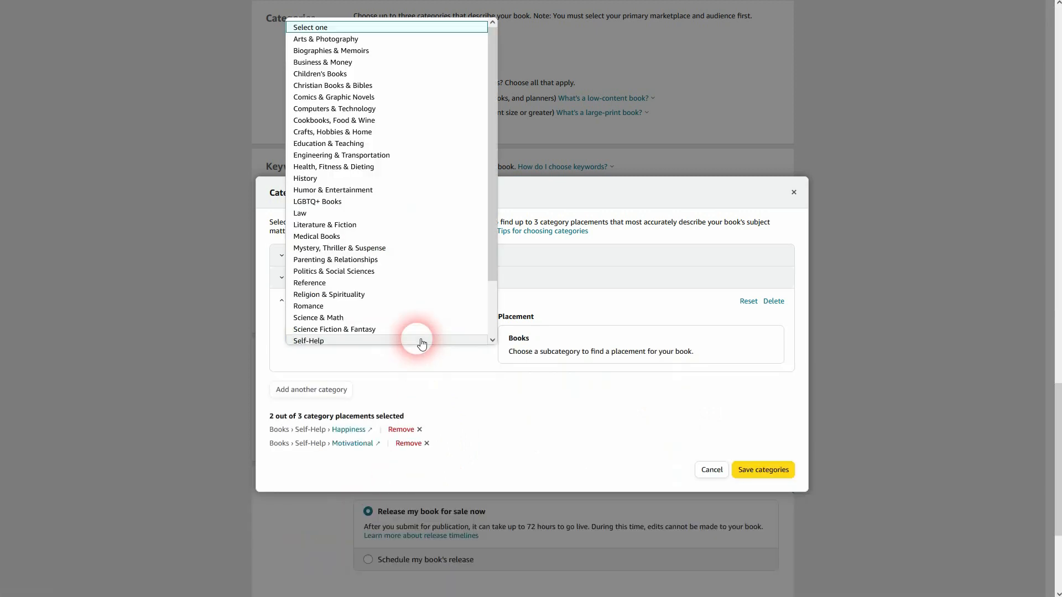
pyautogui.click(374, 340)
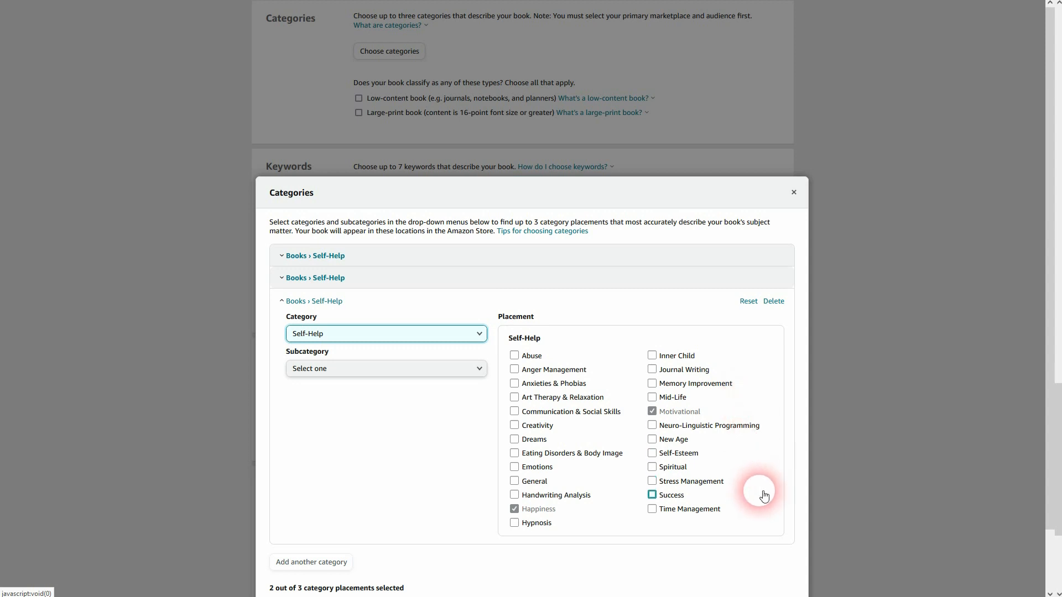
pyautogui.click(515, 481)
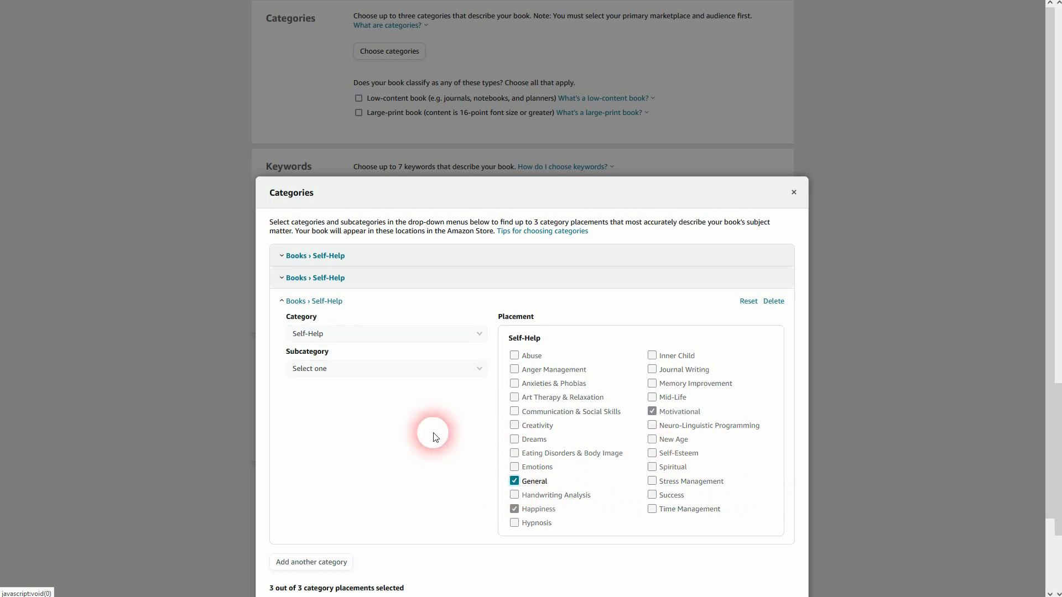
pyautogui.click(763, 576)
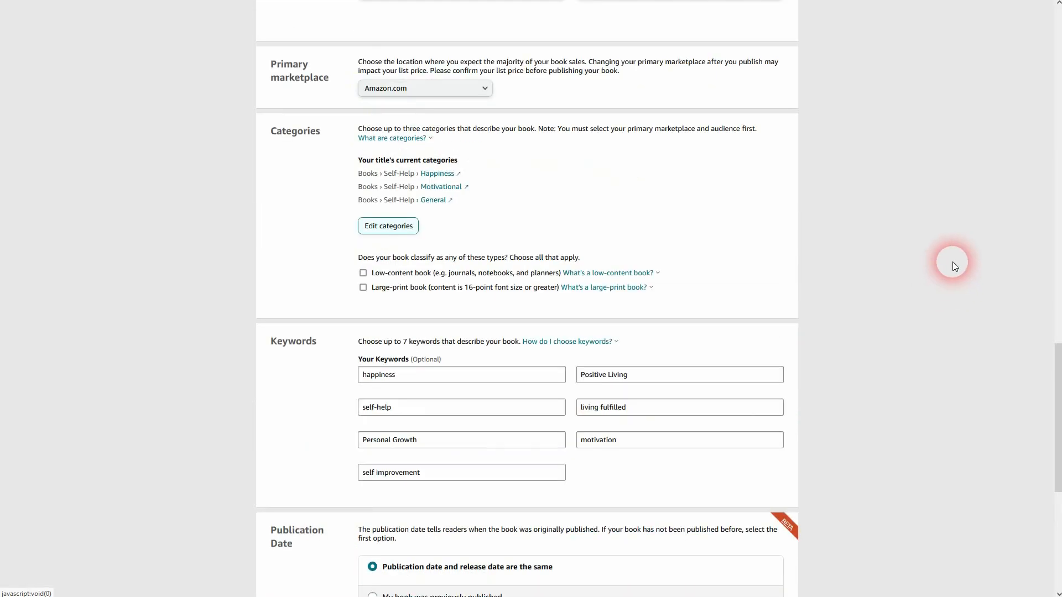
# Keep the keywords and date settings as they are, and save the paperback details to continue to the content page.
pyautogui.click(408, 374)
pyautogui.doubleClick(462, 374)
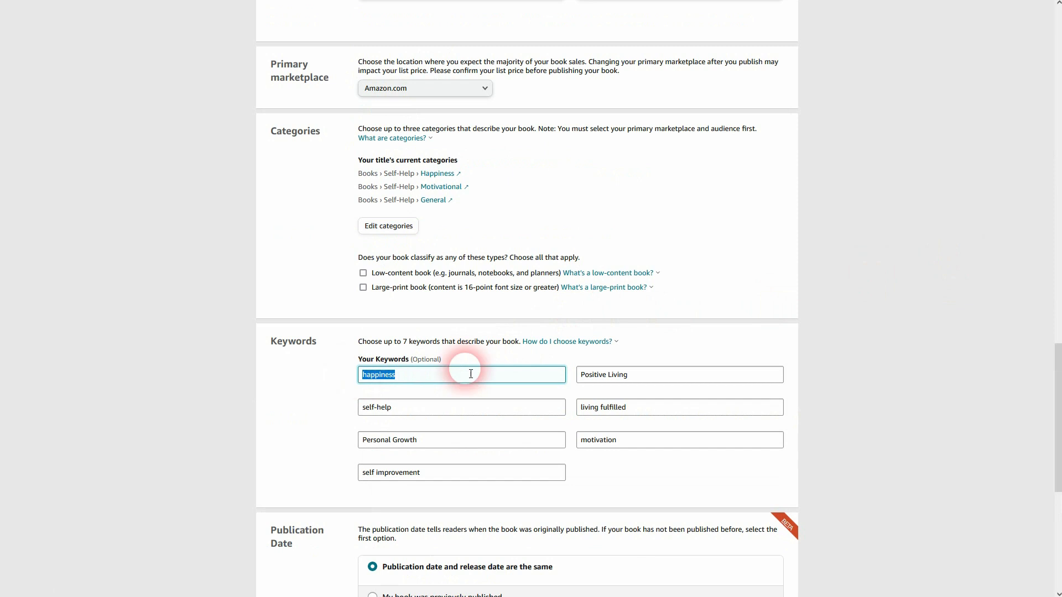
pyautogui.scroll(-6, 746, 298)
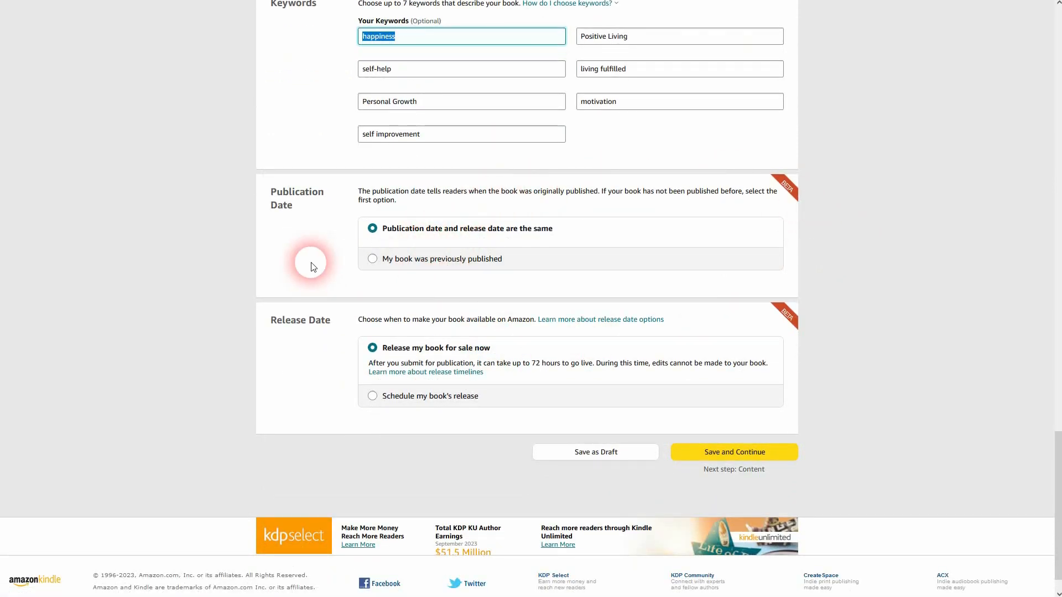
pyautogui.click(754, 457)
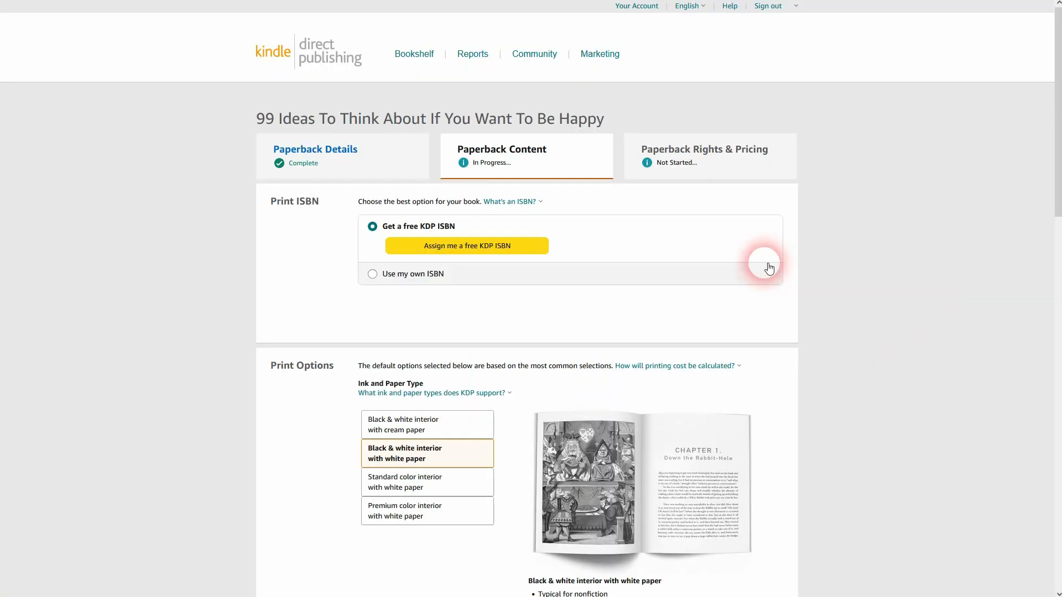
# Read the explanation of what an ISBN is and have a free KDP ISBN assigned to the paperback.
pyautogui.click(509, 202)
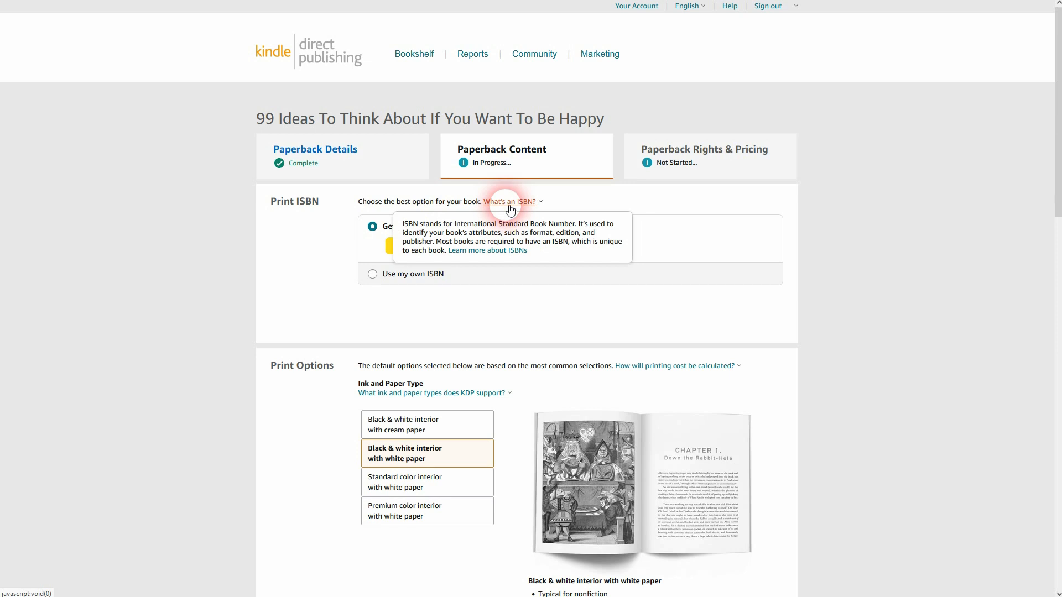
pyautogui.click(628, 195)
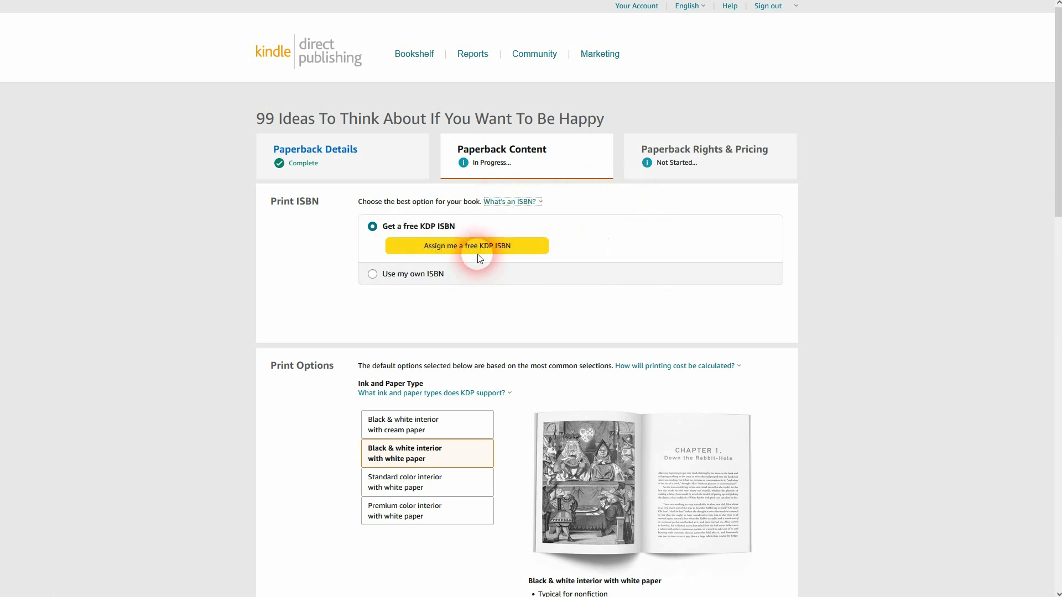
pyautogui.click(469, 246)
pyautogui.click(815, 332)
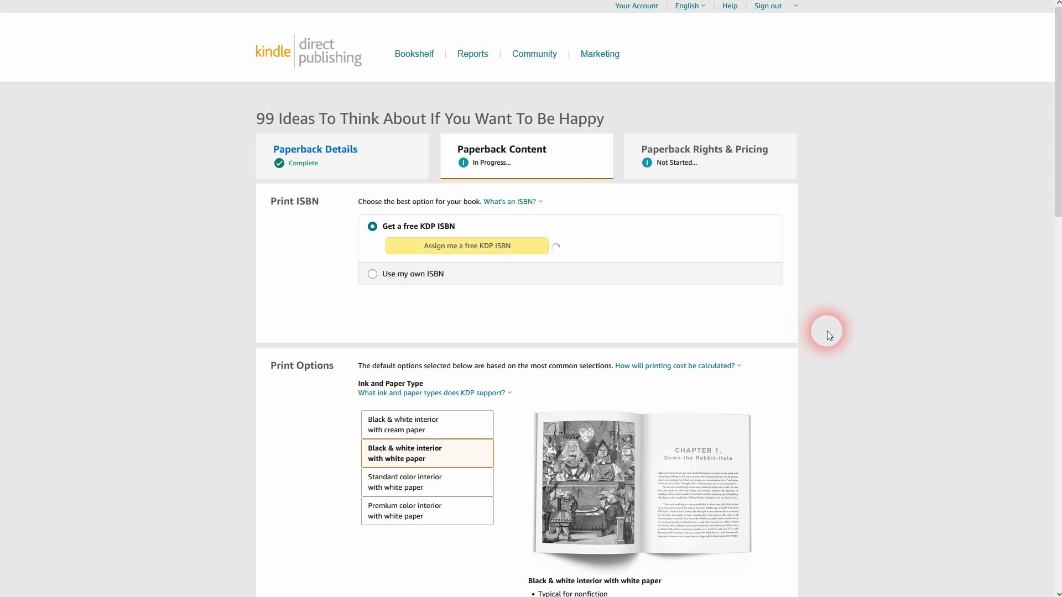
# Keep the default print options and upload the "99 Ideas Happiness" file from the Desktop as the paperback manuscript.
pyautogui.scroll(-3, 857, 277)
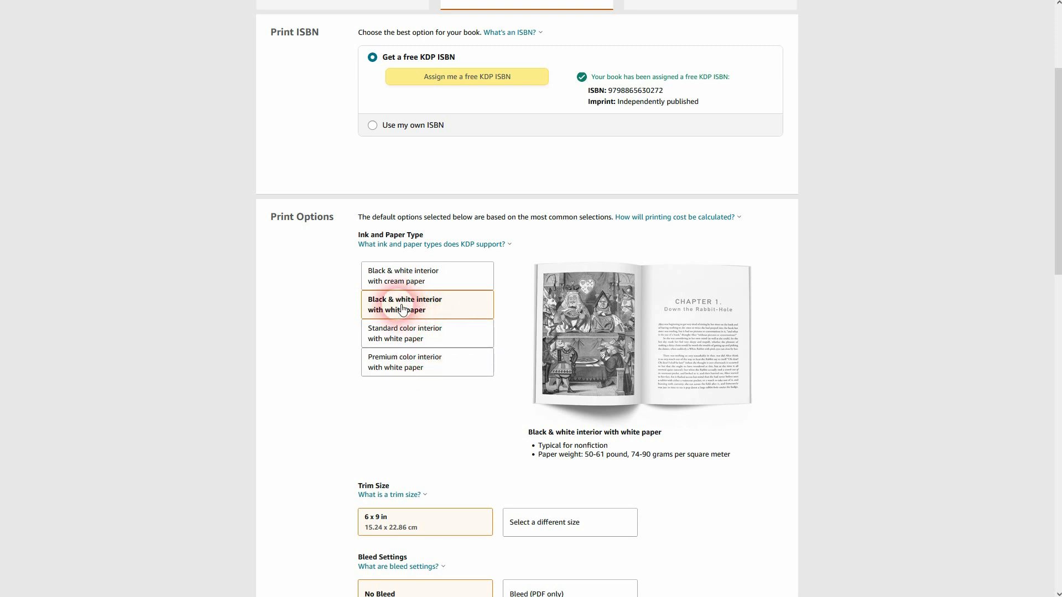
pyautogui.scroll(-4, 845, 262)
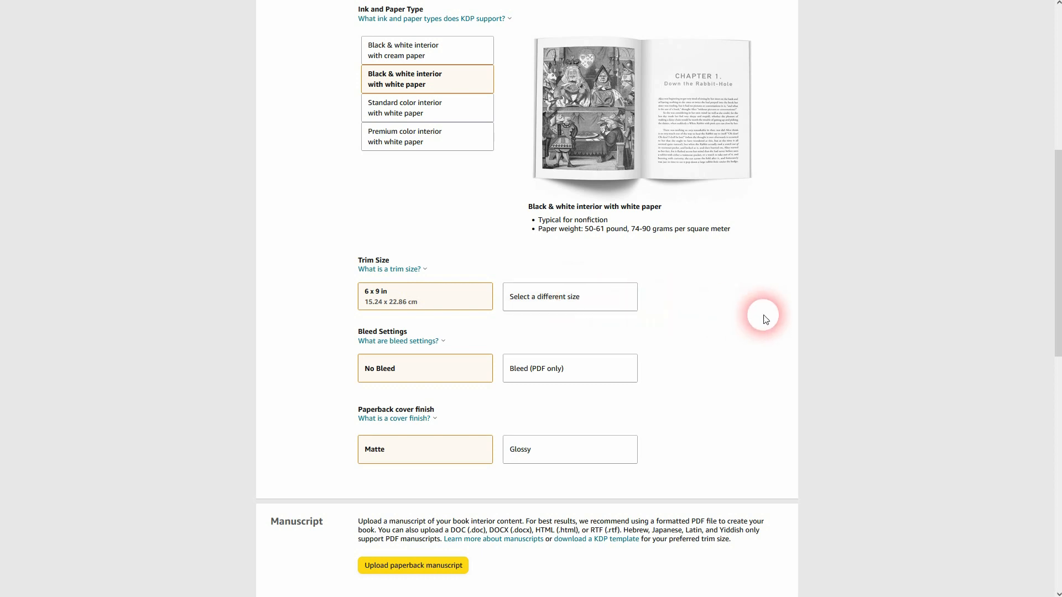
pyautogui.scroll(-4, 763, 315)
pyautogui.click(432, 340)
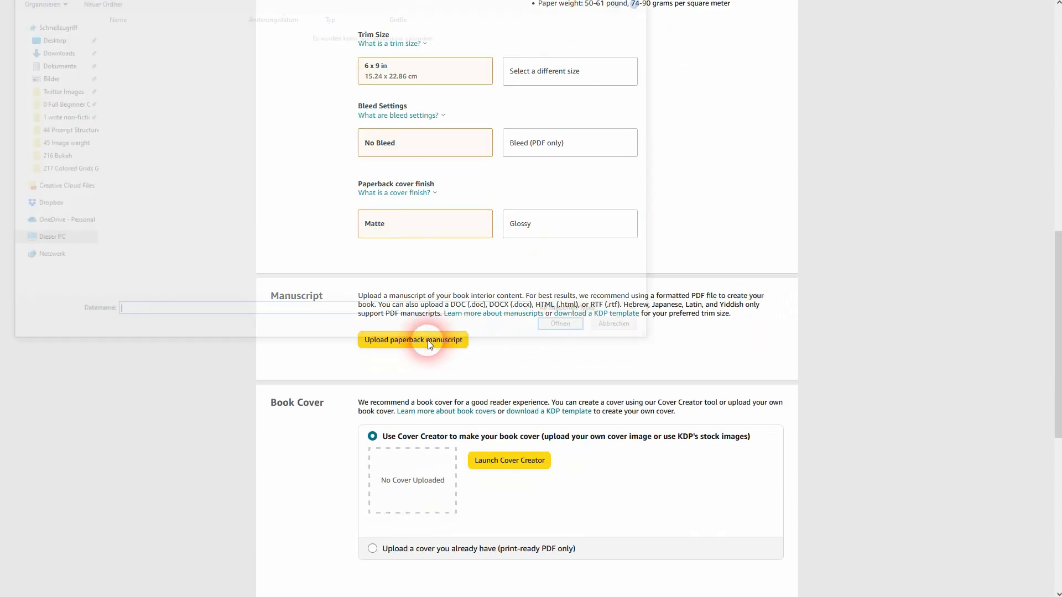
pyautogui.click(45, 36)
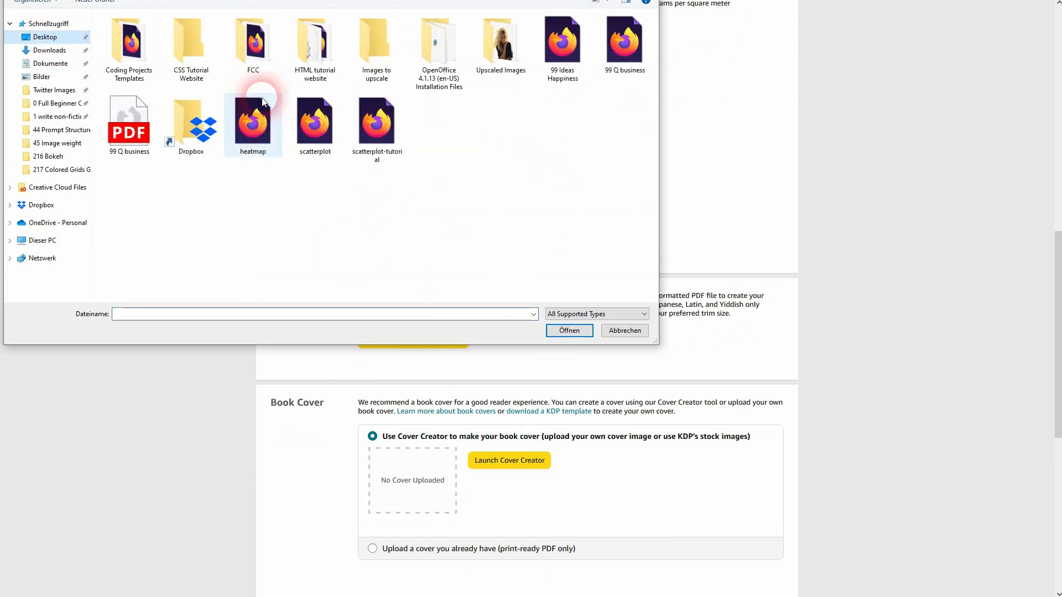
pyautogui.click(578, 50)
pyautogui.doubleClick(578, 49)
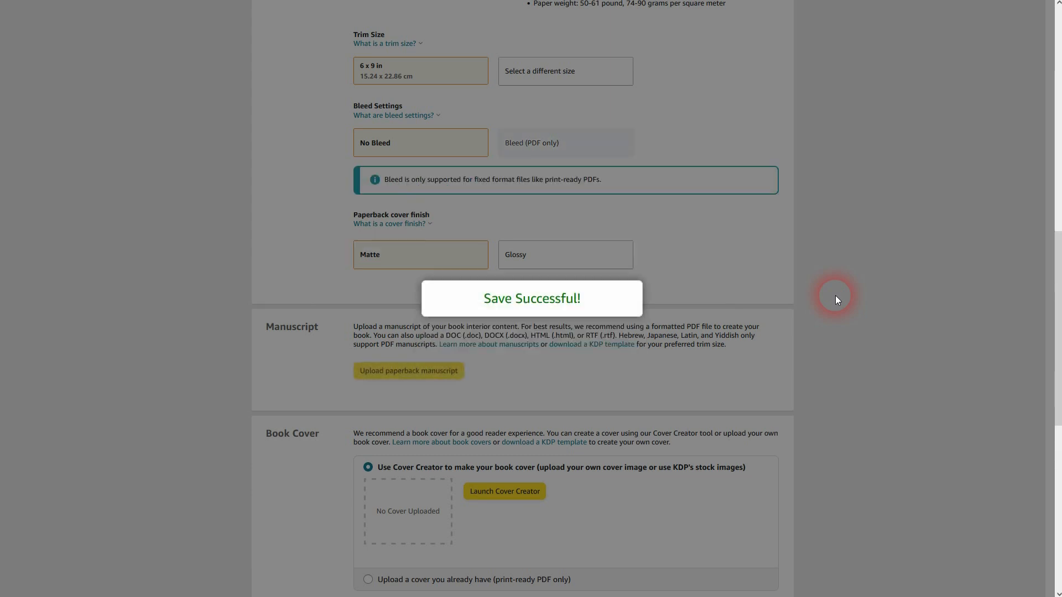
# Launch Cover Creator for the paperback cover and dismiss its introduction so that it is not shown again.
pyautogui.scroll(-3, 832, 294)
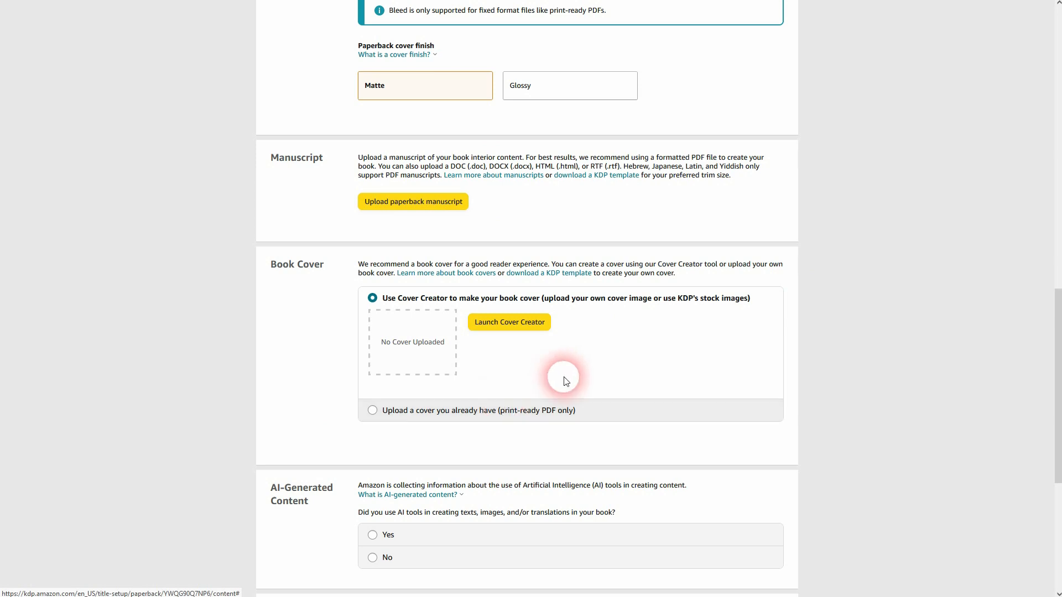
pyautogui.click(502, 326)
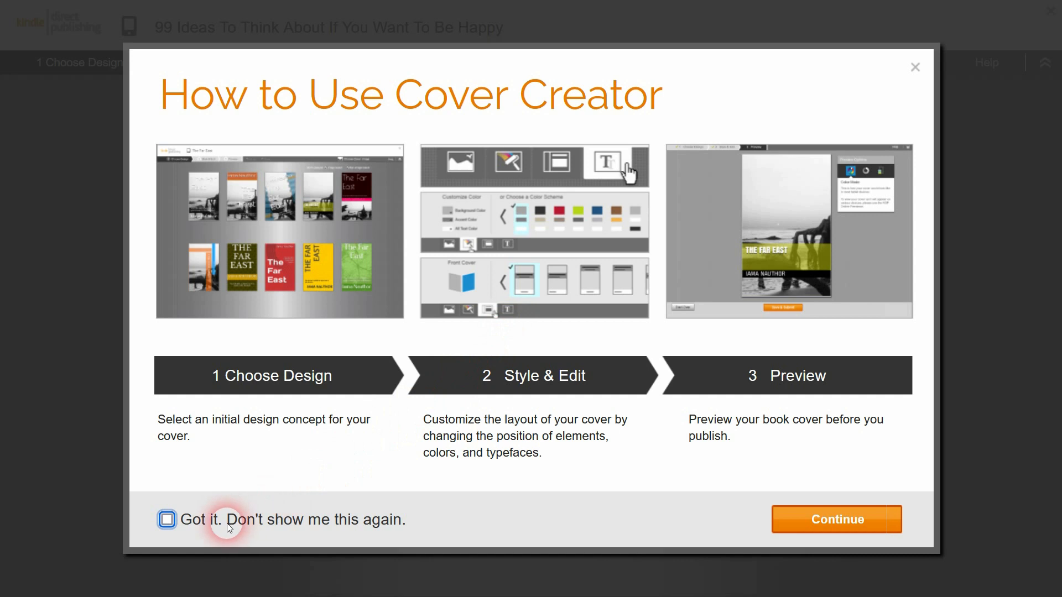
pyautogui.click(167, 519)
pyautogui.click(871, 524)
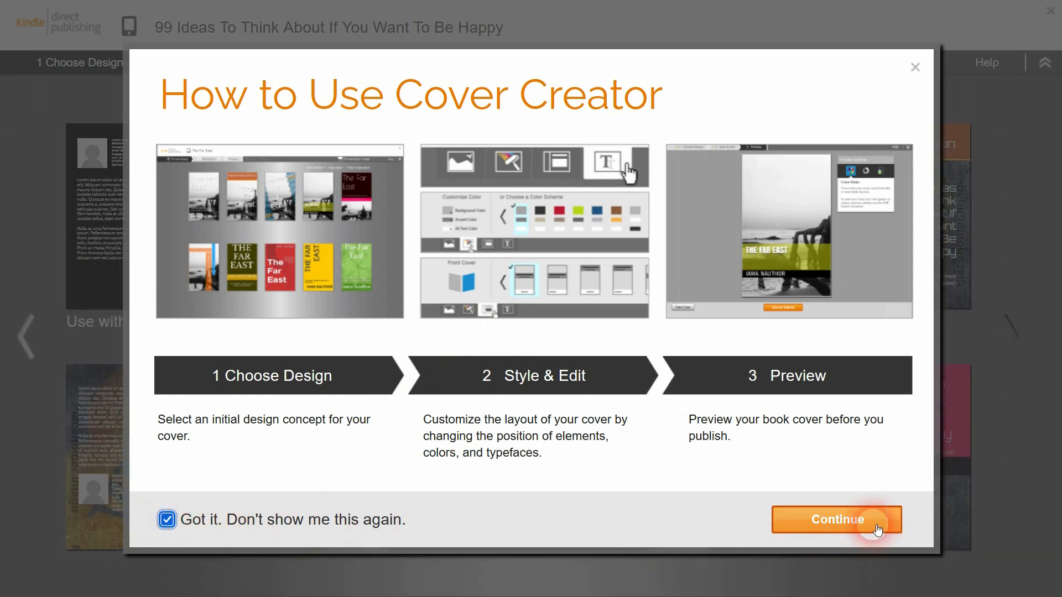
# Load the computer image "To Think About If You Want To Get Rich(1)" and choose the design for use with a front cover image.
pyautogui.click(536, 310)
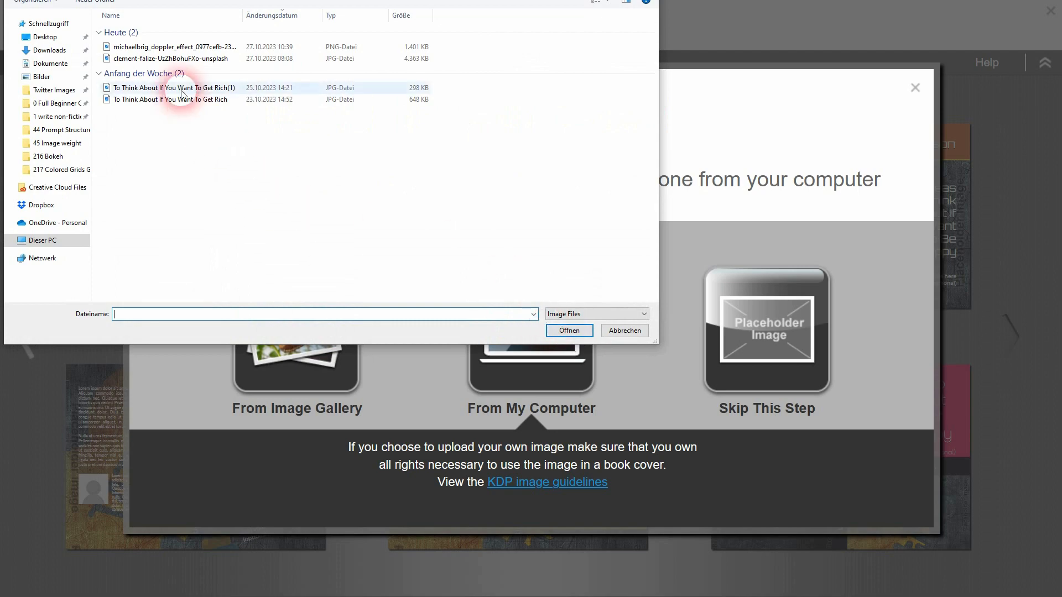
pyautogui.doubleClick(151, 88)
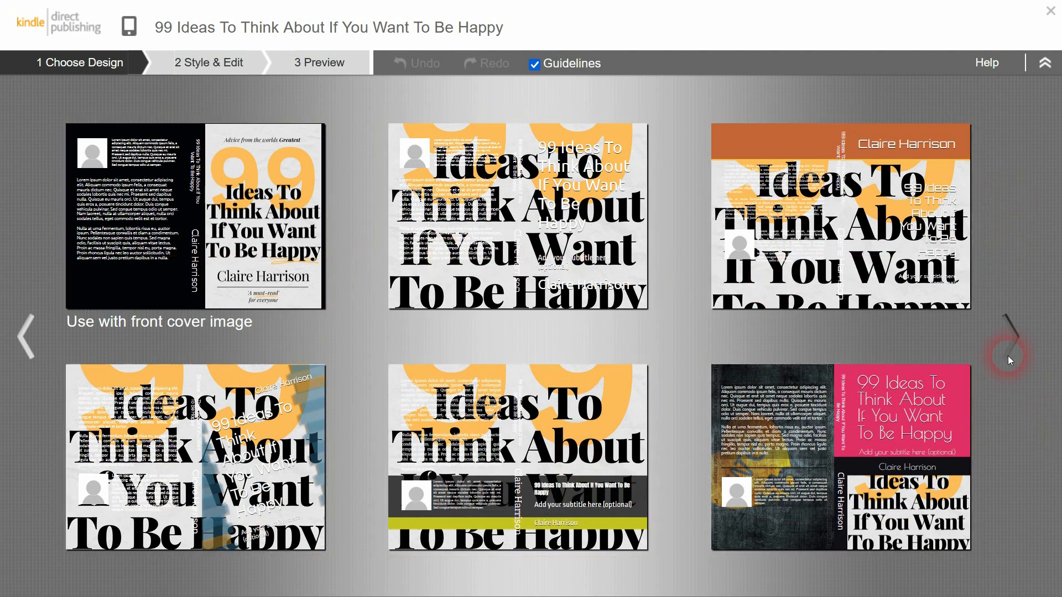
pyautogui.click(1017, 334)
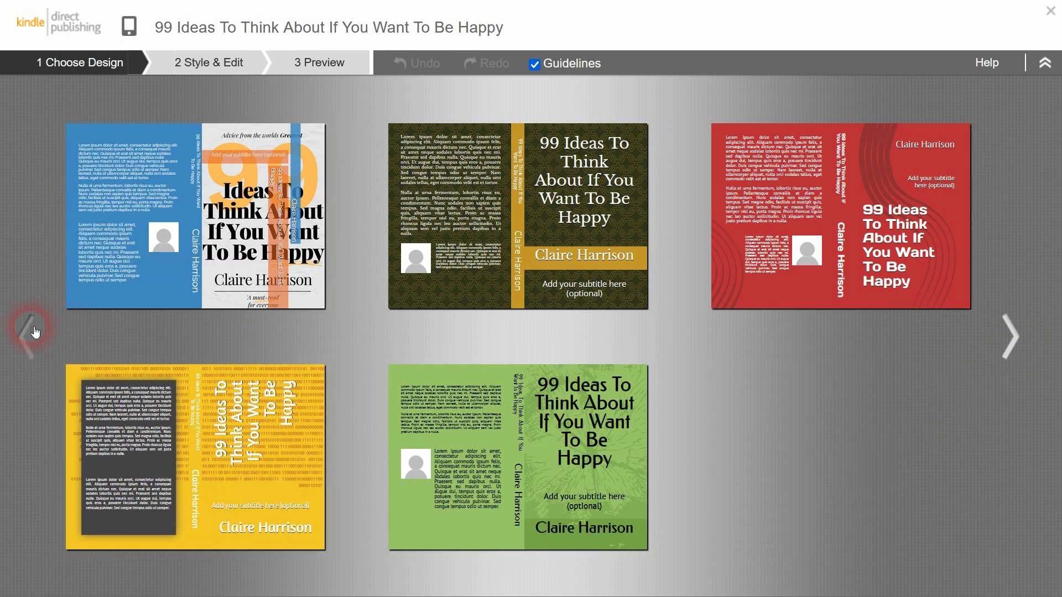
pyautogui.click(28, 343)
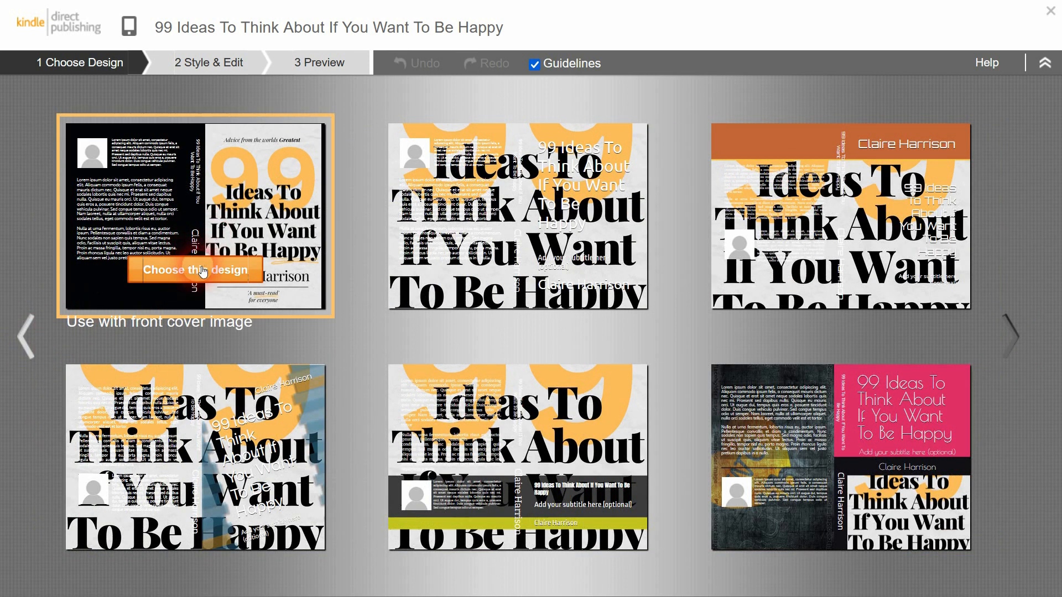
pyautogui.click(198, 268)
pyautogui.click(523, 117)
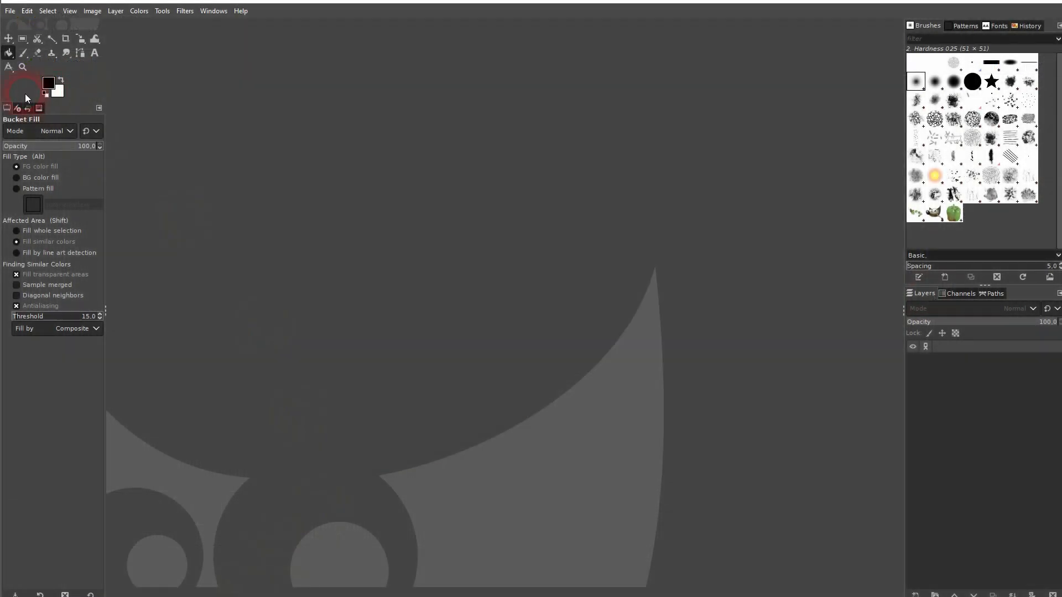
# Open the cover image "To Think About If You Want To Get Rich(1).jpg" from its folder in GIMP.
pyautogui.press('super+e')
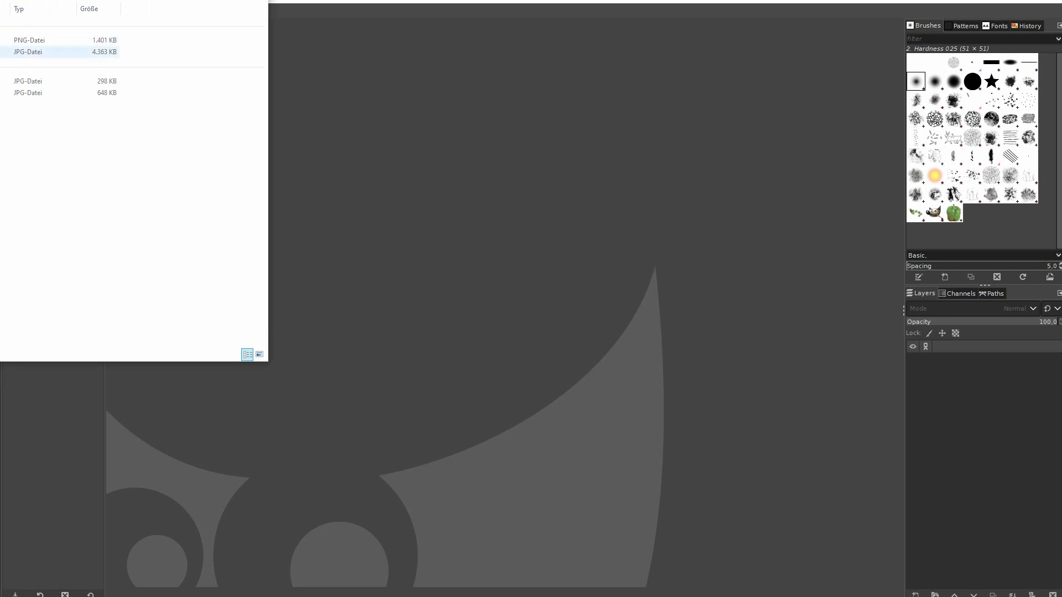
pyautogui.moveTo(56, 80); pyautogui.dragTo(635, 303)
pyautogui.hotkey('alt', 'f')
pyautogui.click(392, 206)
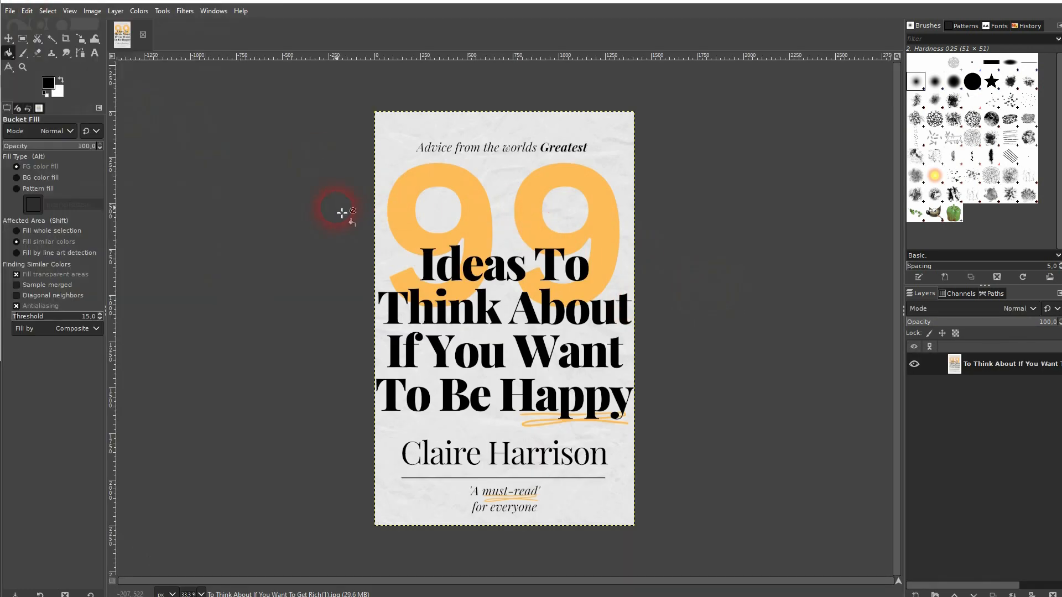
# Scale the cover layer down proportionally around its centre to 1329 × 2121 px, leaving a transparent margin on all sides.
pyautogui.click(65, 37)
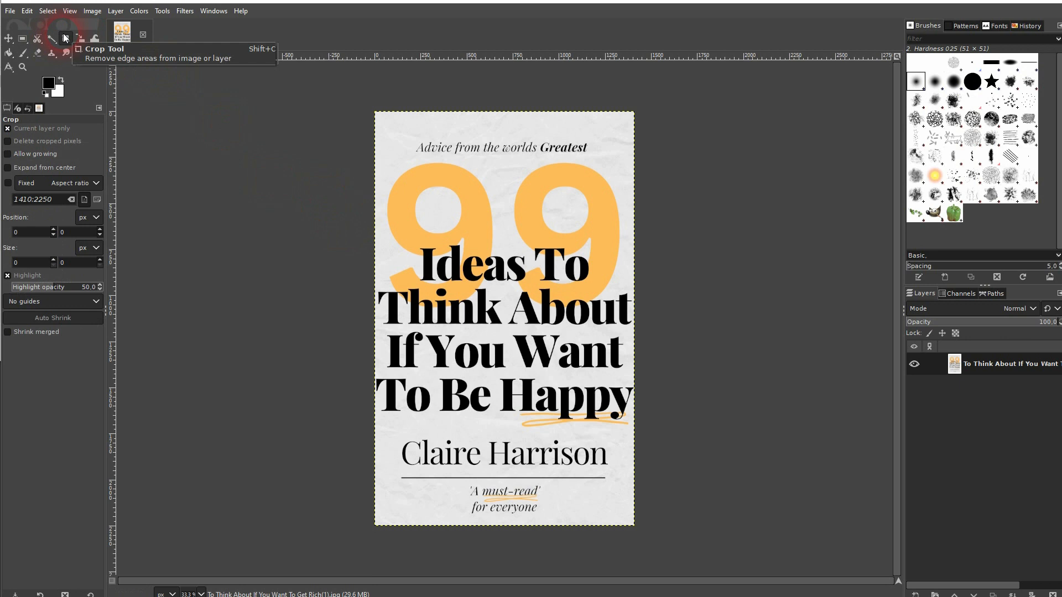
pyautogui.click(80, 37)
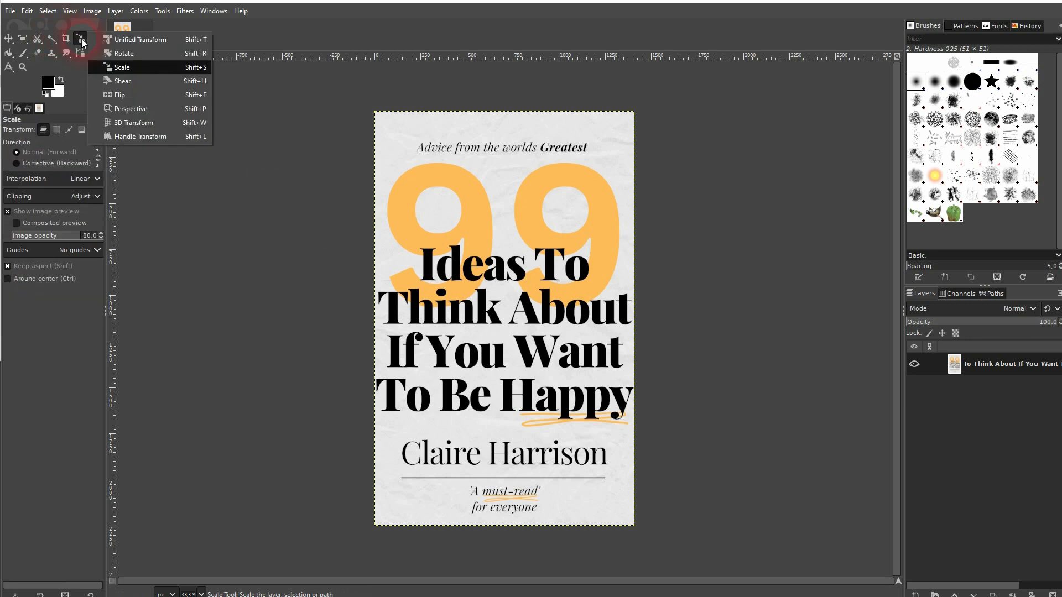
pyautogui.click(119, 67)
pyautogui.click(582, 348)
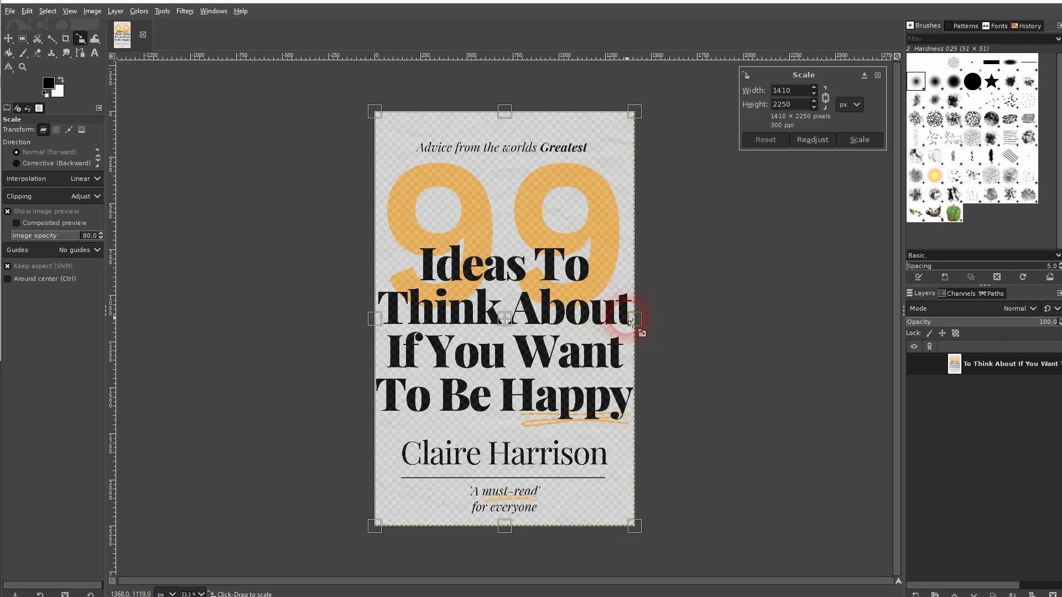
pyautogui.moveTo(642, 322)
pyautogui.mouseDown()
pyautogui.moveTo(603, 320)
pyautogui.moveTo(644, 320)
pyautogui.moveTo(637, 327)
pyautogui.mouseUp()
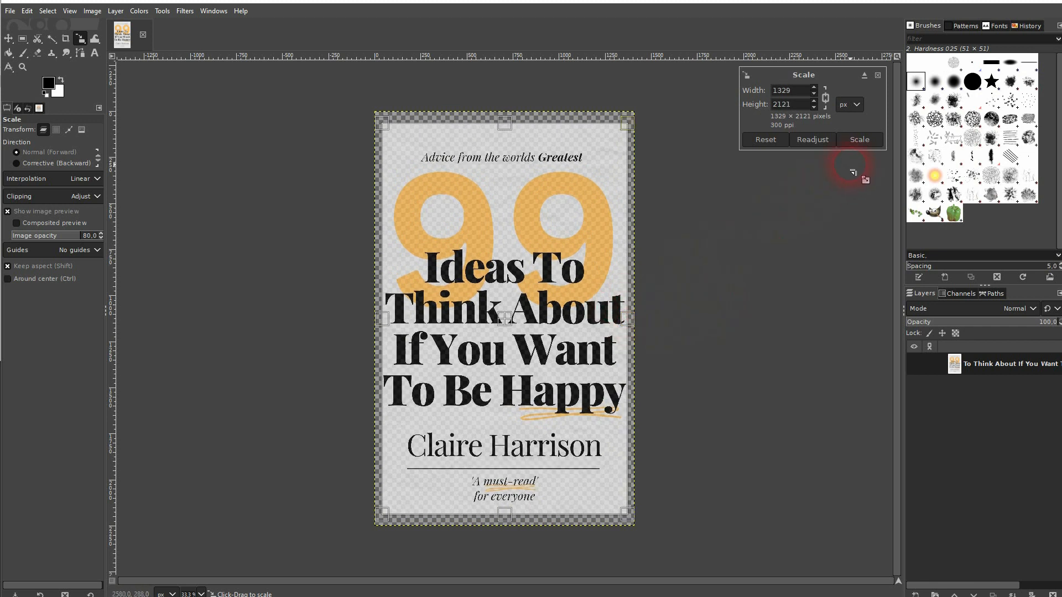
pyautogui.click(859, 140)
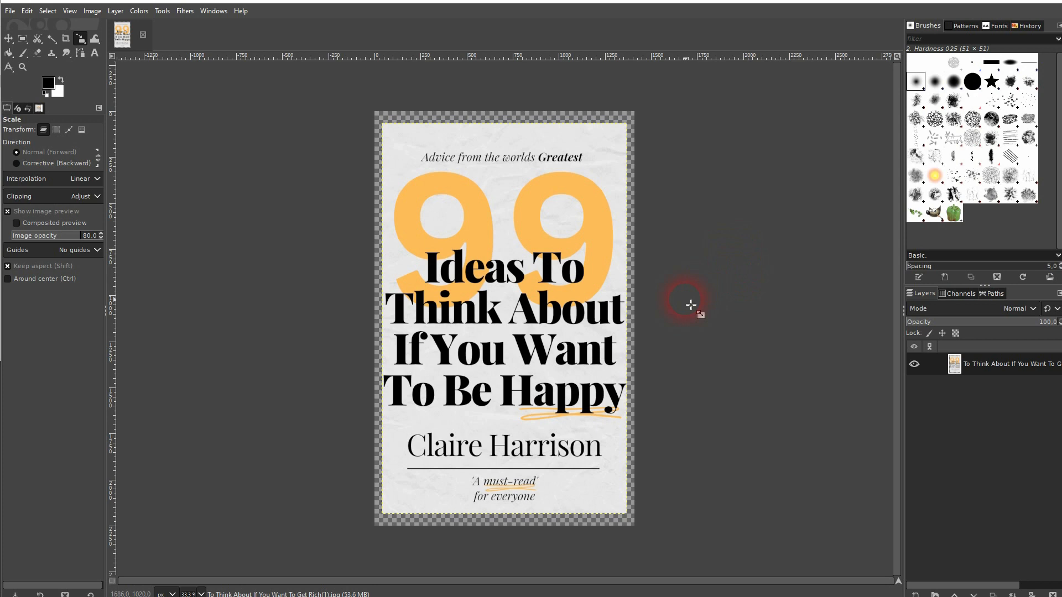
# Add a transparent 1410 × 2250 px layer, move it below the cover layer and name it "background".
pyautogui.click(918, 593)
pyautogui.click(998, 592)
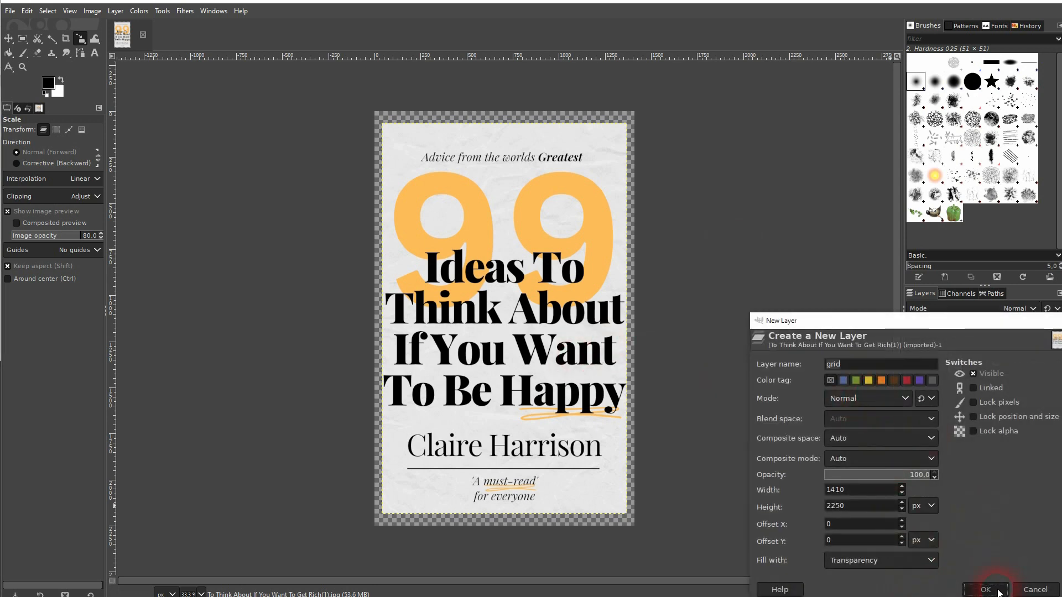
pyautogui.click(974, 594)
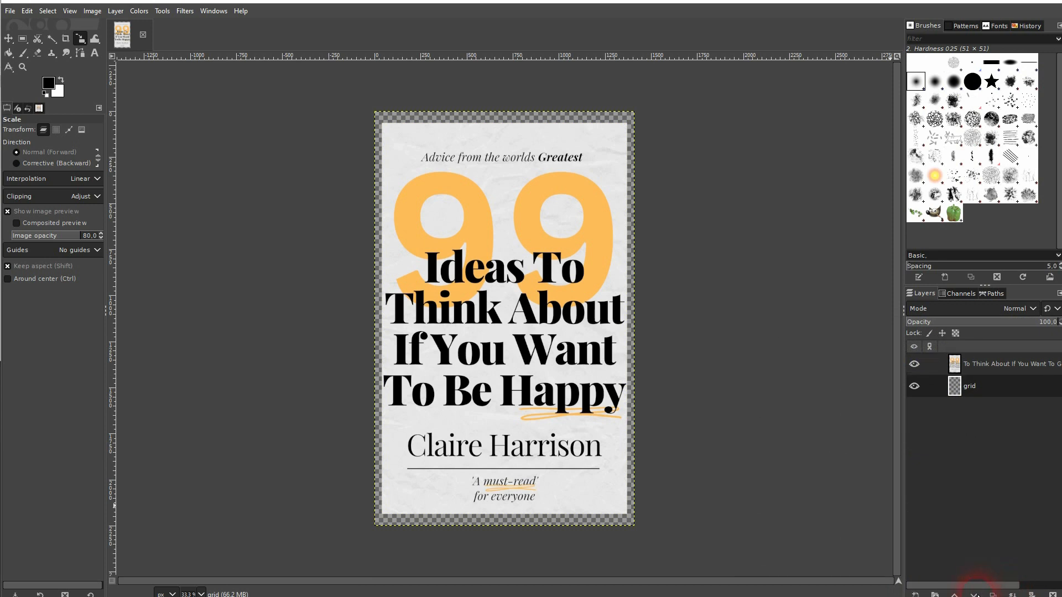
pyautogui.moveTo(1061, 596); pyautogui.dragTo(1059, 595)
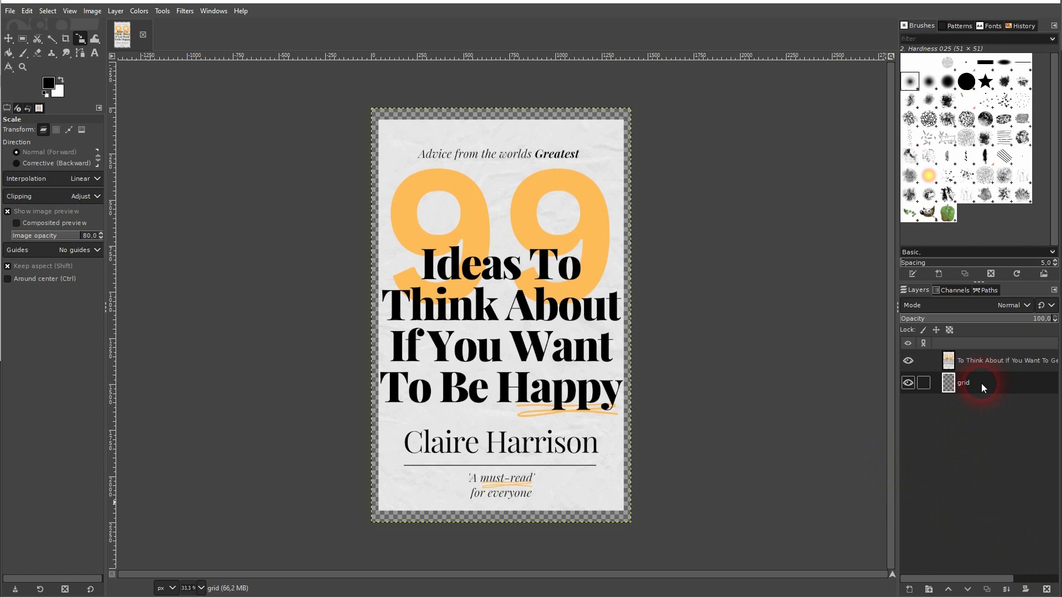
pyautogui.doubleClick(962, 384)
pyautogui.write('background')
pyautogui.press('Return')
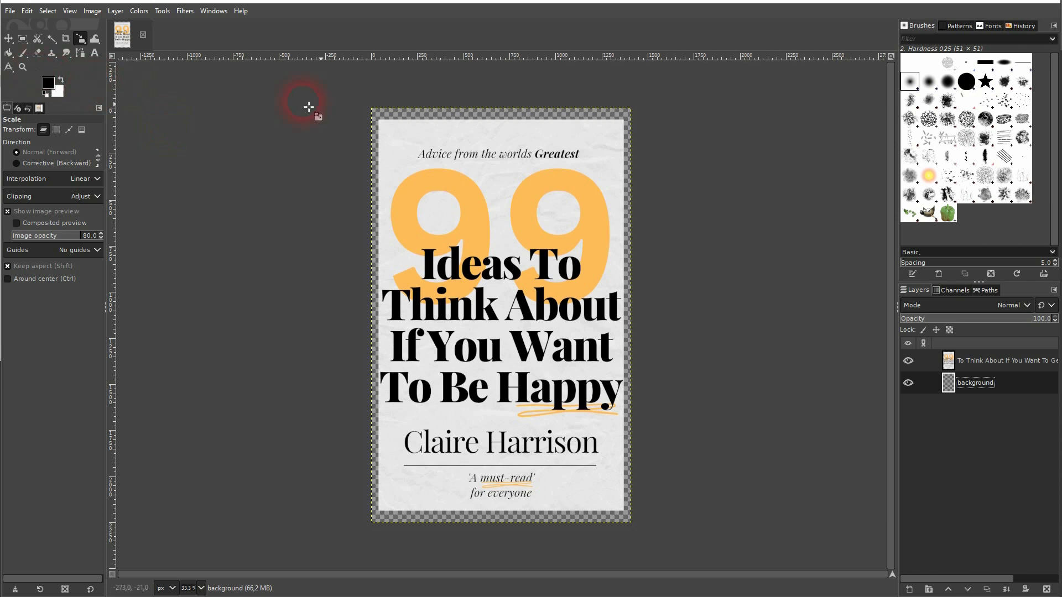
# Pick the cover's light gray paper color and fill the background layer with it using Bucket Fill.
pyautogui.rightClick(8, 71)
pyautogui.click(63, 70)
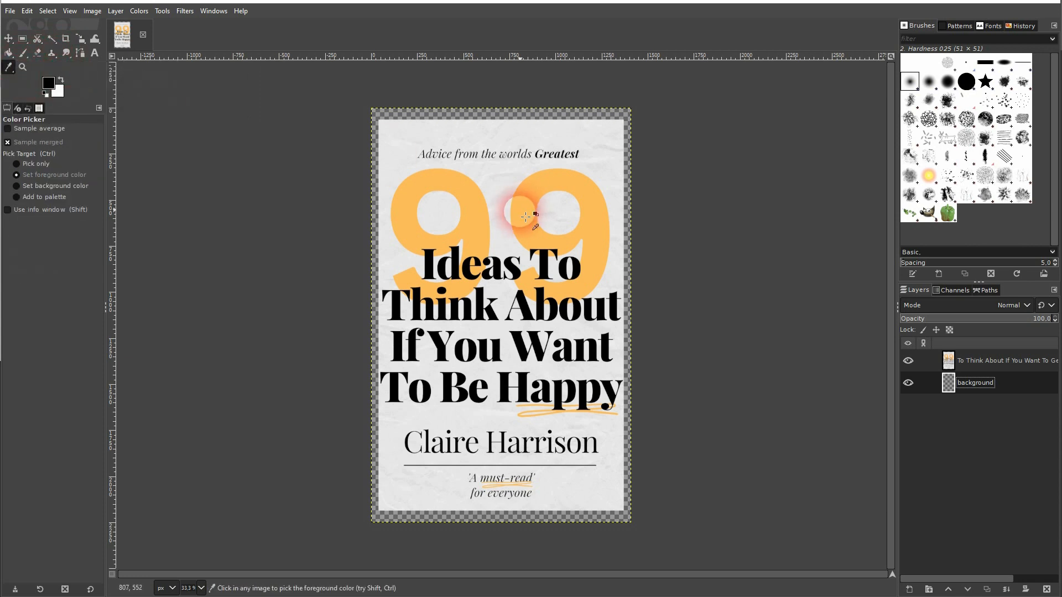
pyautogui.click(498, 170)
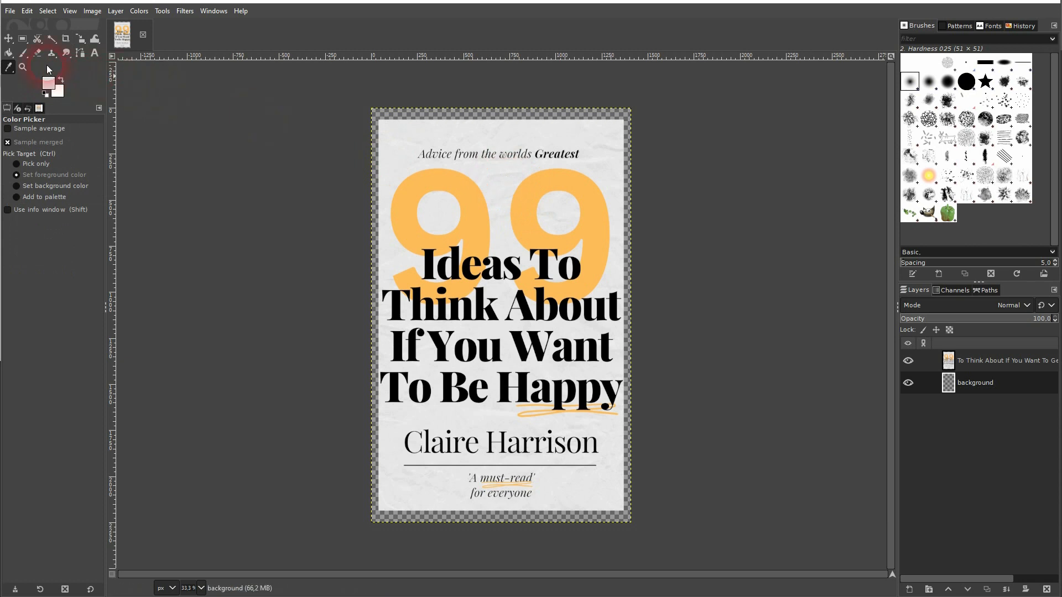
pyautogui.click(8, 55)
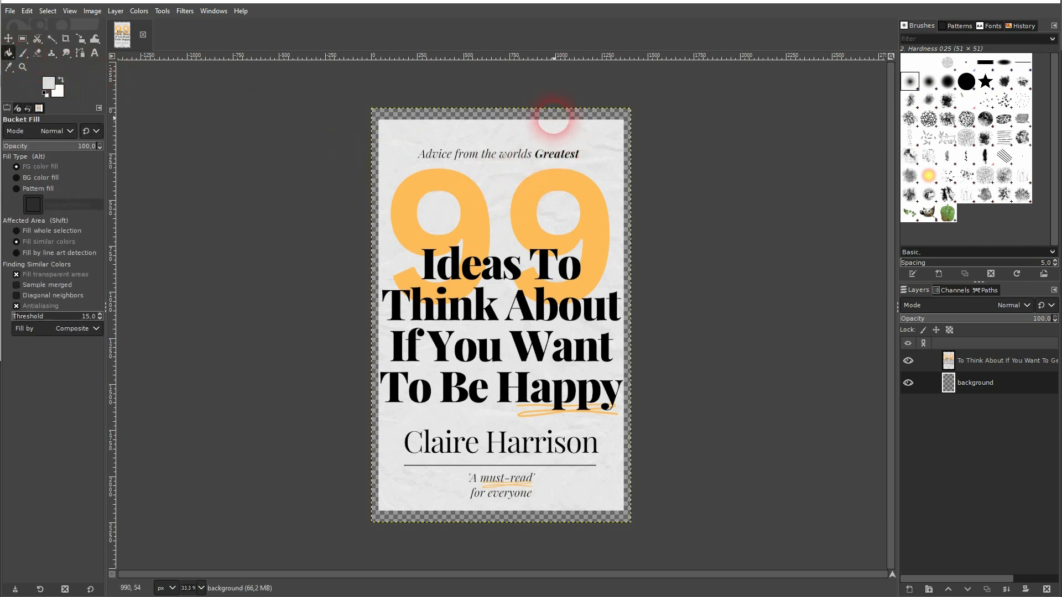
pyautogui.click(553, 116)
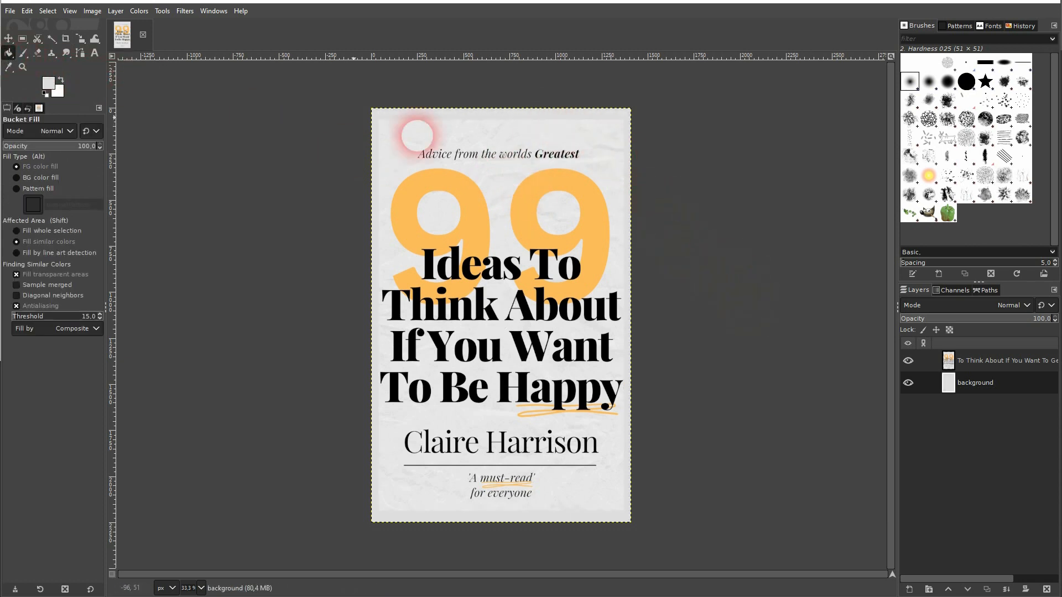
# Export the image to the Desktop as the JPEG file "cover_paperback" with quality 90.
pyautogui.click(10, 11)
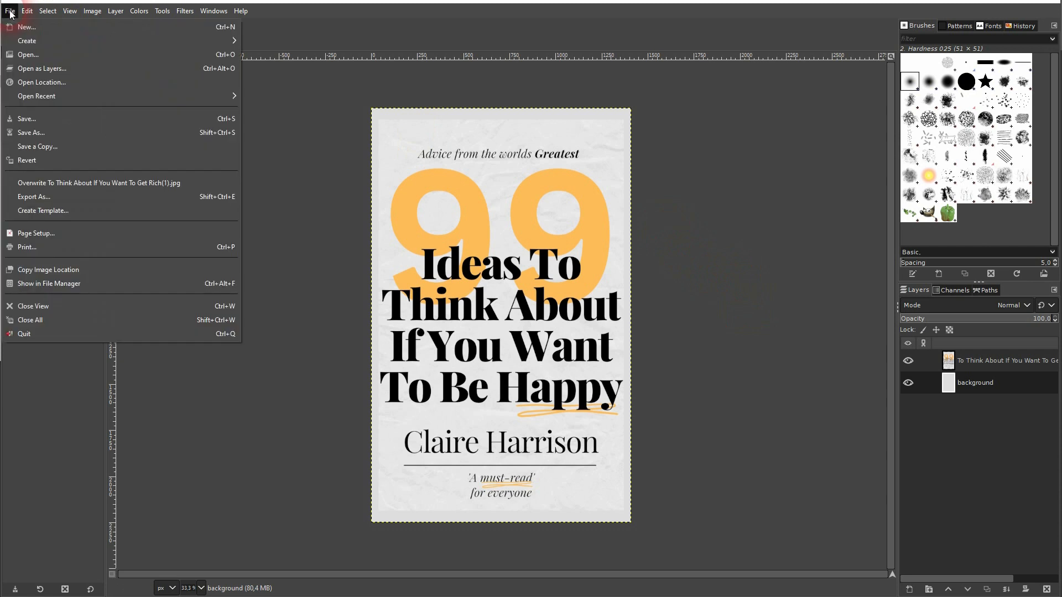
pyautogui.click(177, 197)
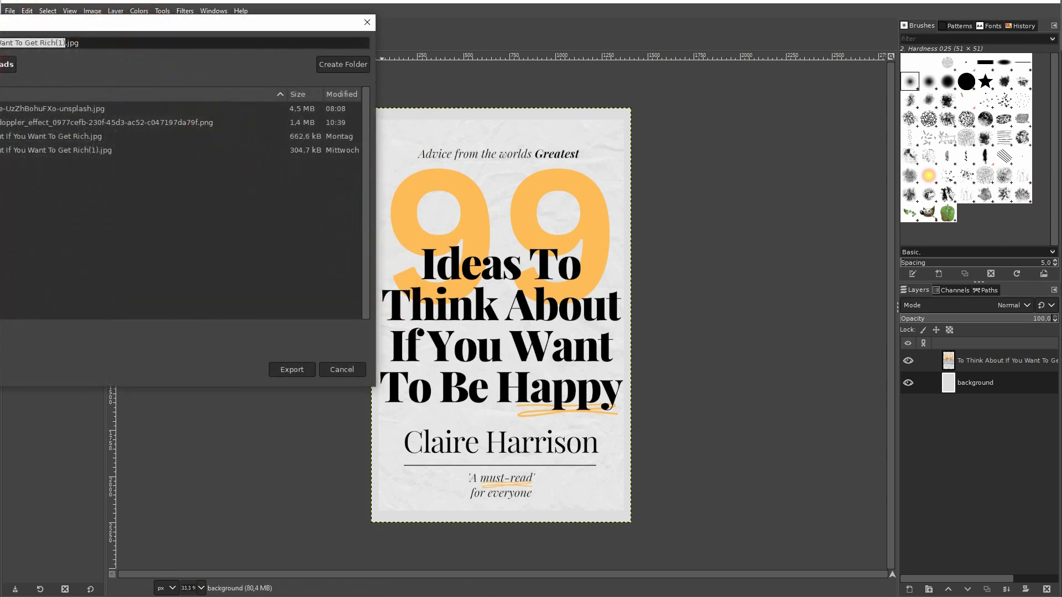
pyautogui.click(0, 149)
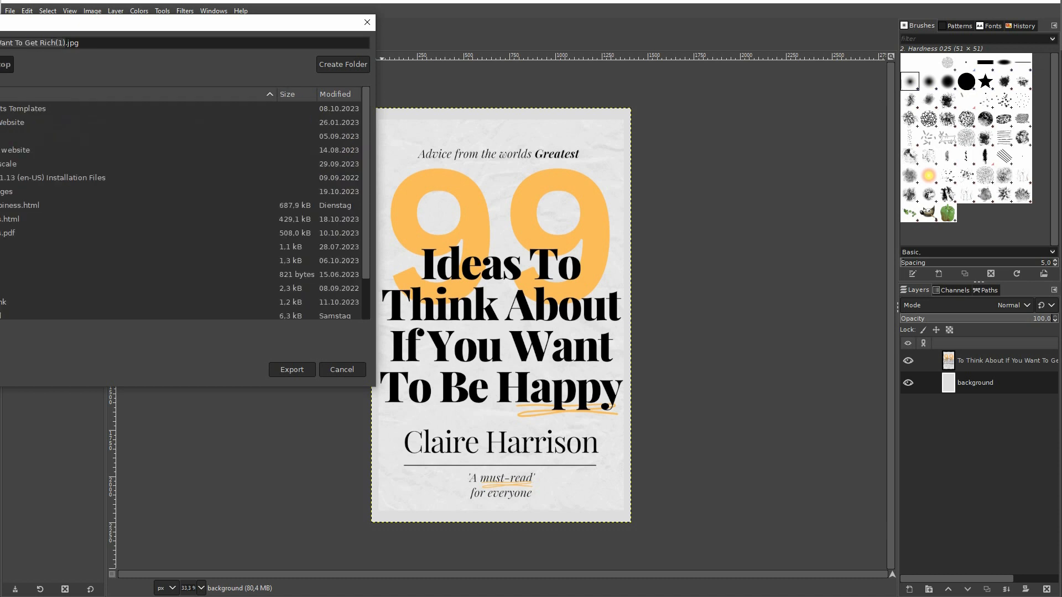
pyautogui.click(102, 46)
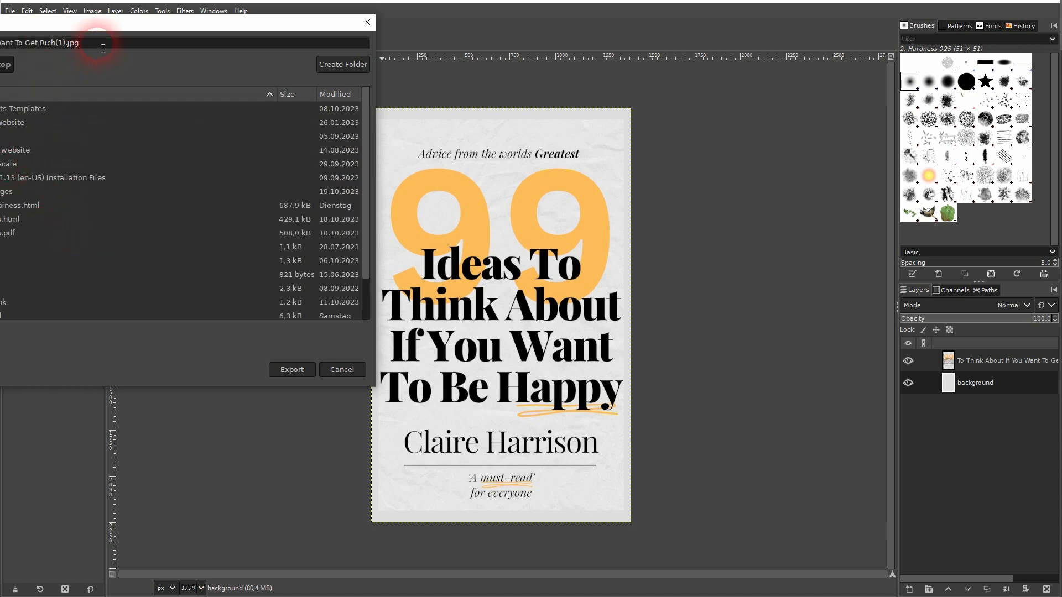
pyautogui.moveTo(69, 47); pyautogui.dragTo(0, 45)
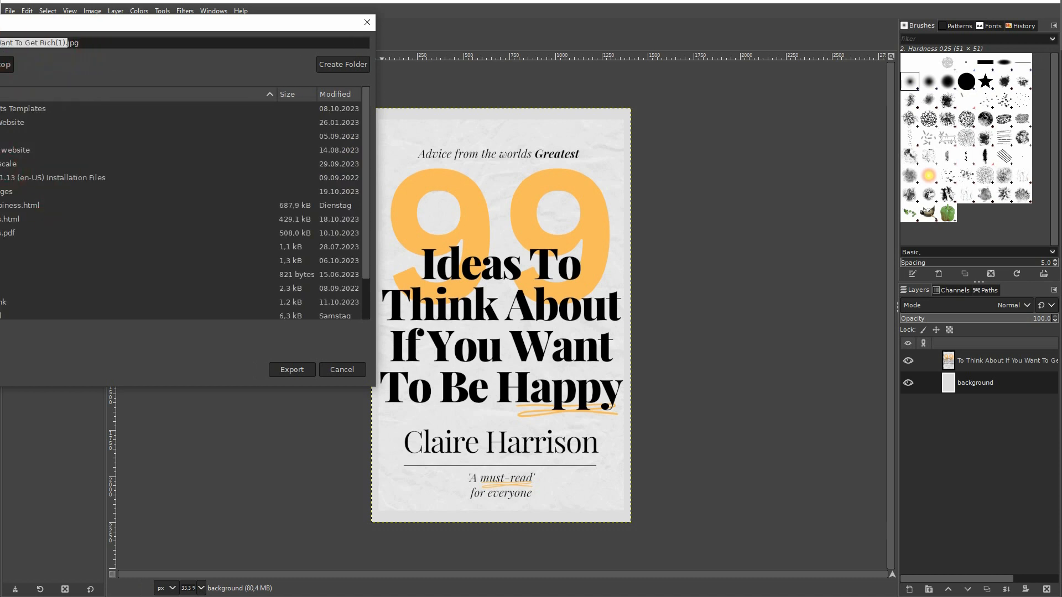
pyautogui.press('BackSpace')
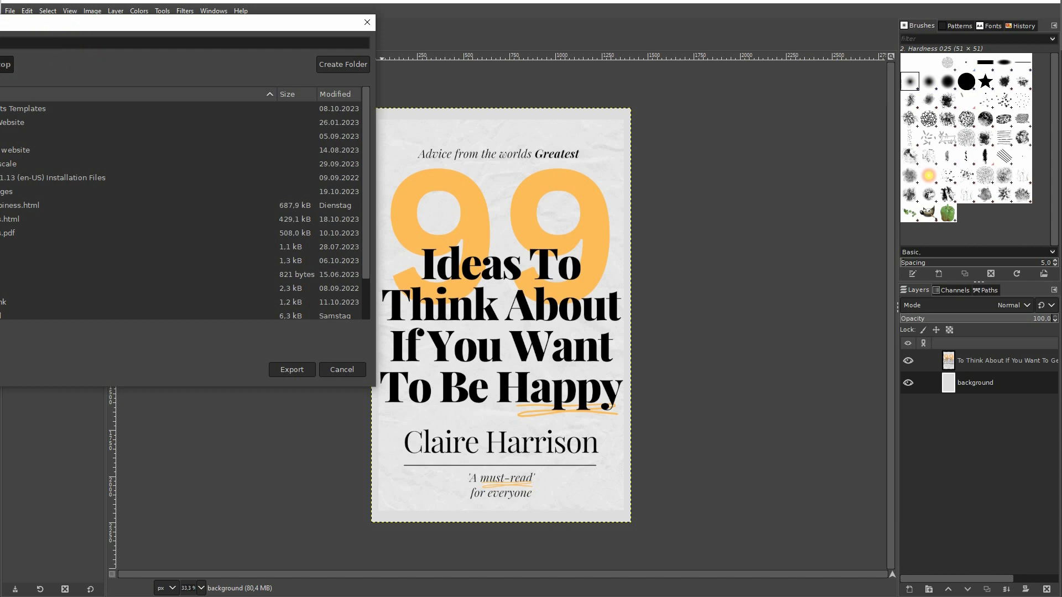
pyautogui.write('co')
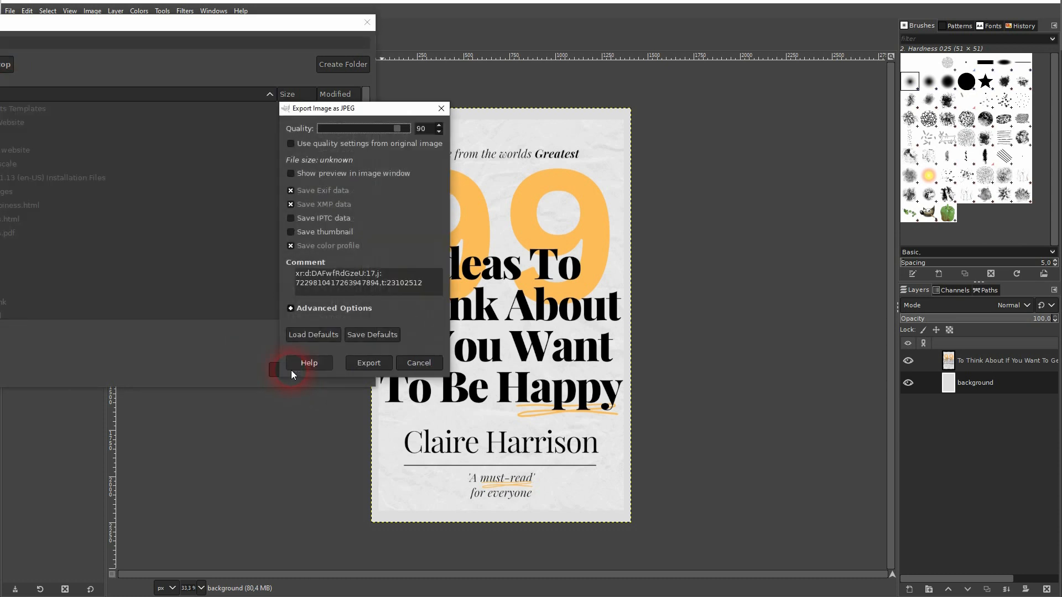
pyautogui.click(374, 364)
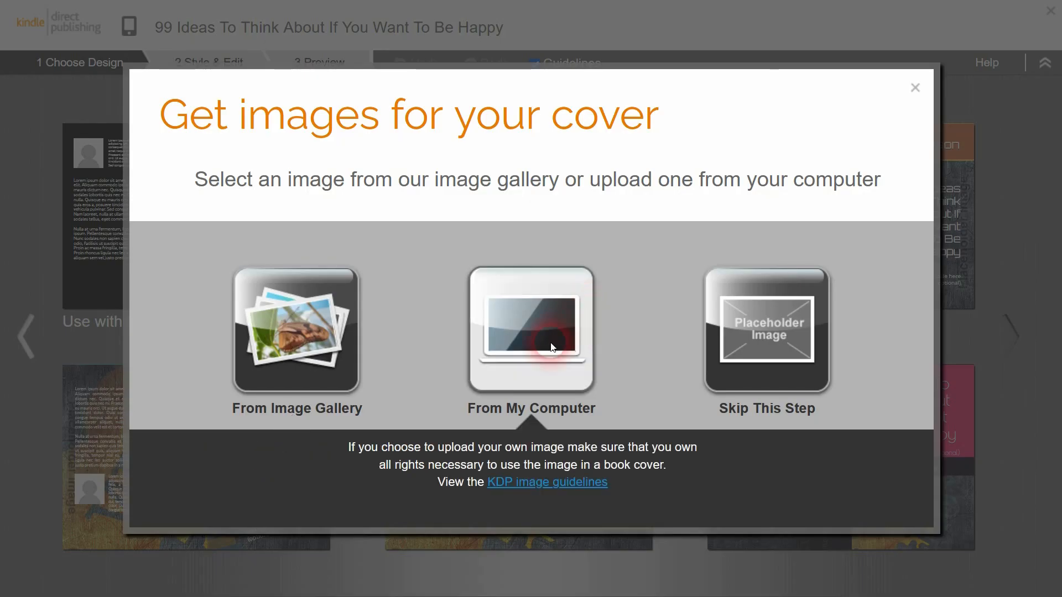
# In Cover Creator, load "cover_paperback" from the Desktop and choose the design for use with a front cover image.
pyautogui.click(562, 380)
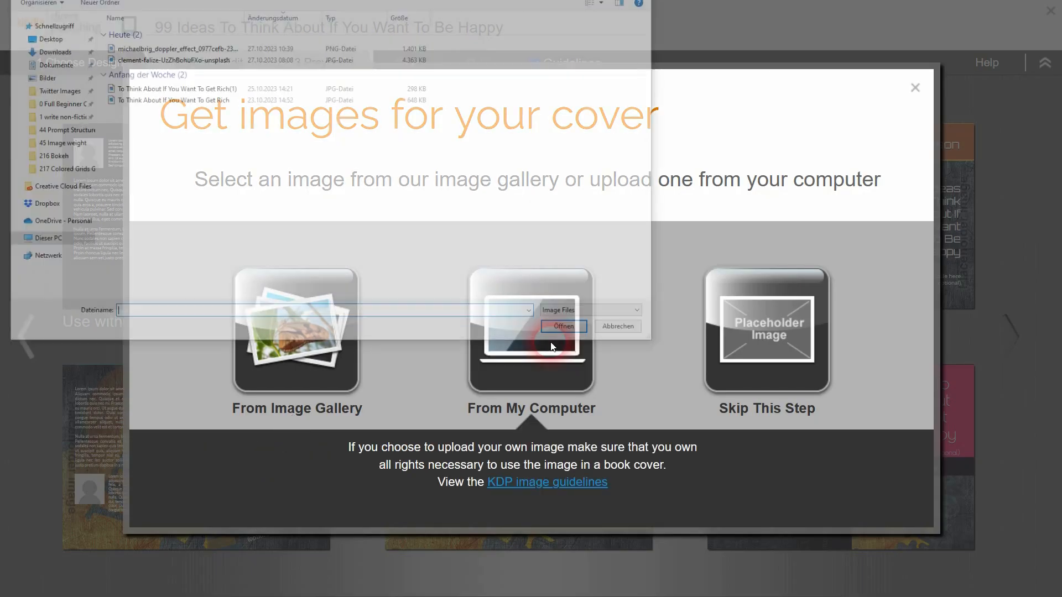
pyautogui.click(44, 37)
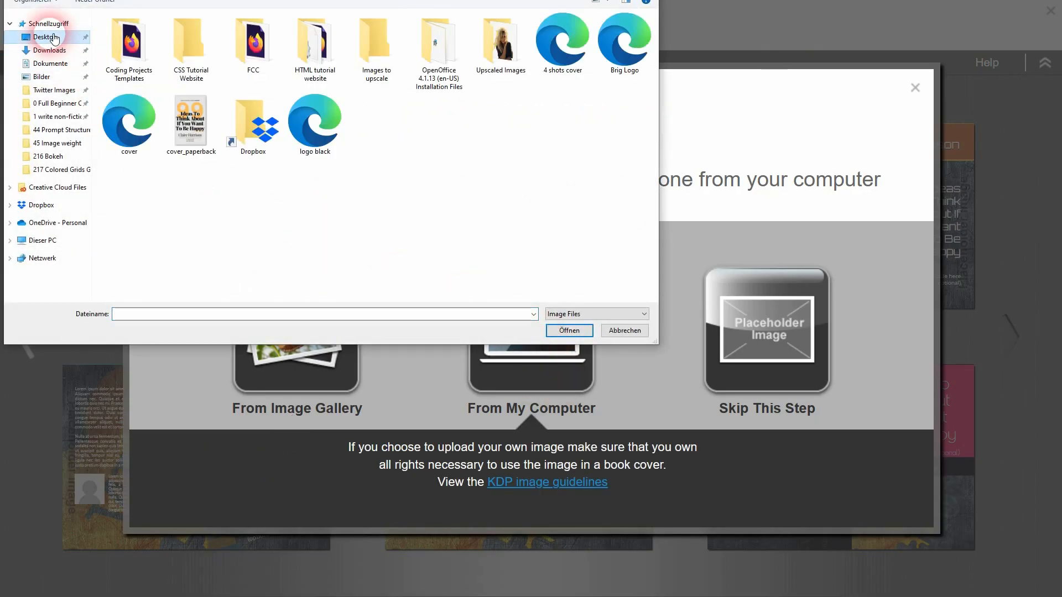
pyautogui.doubleClick(187, 129)
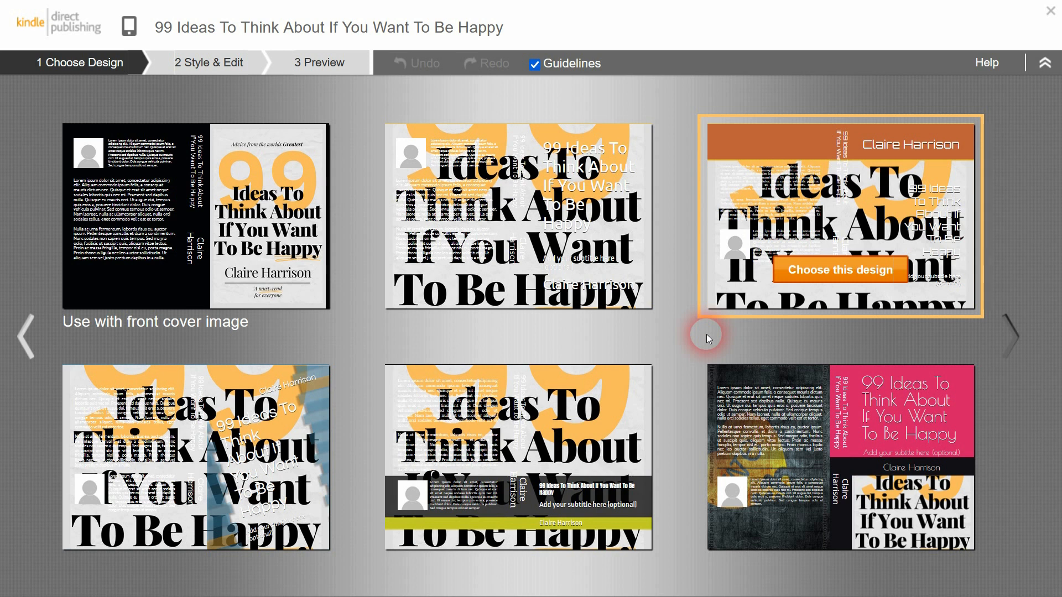
pyautogui.click(198, 269)
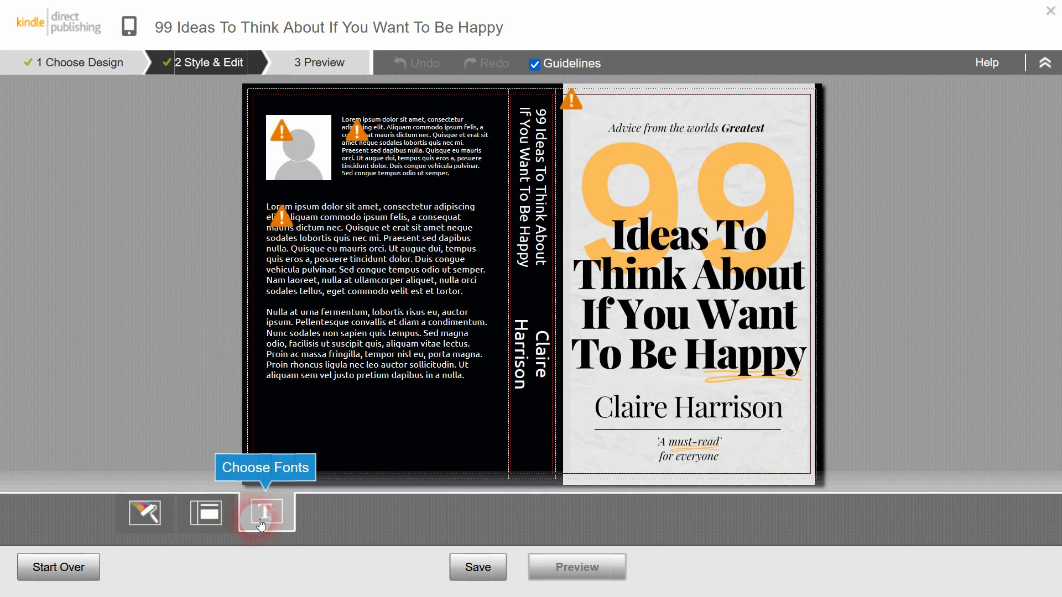
# Open the cover's color settings and set the custom primary color to a gray shade.
pyautogui.click(151, 522)
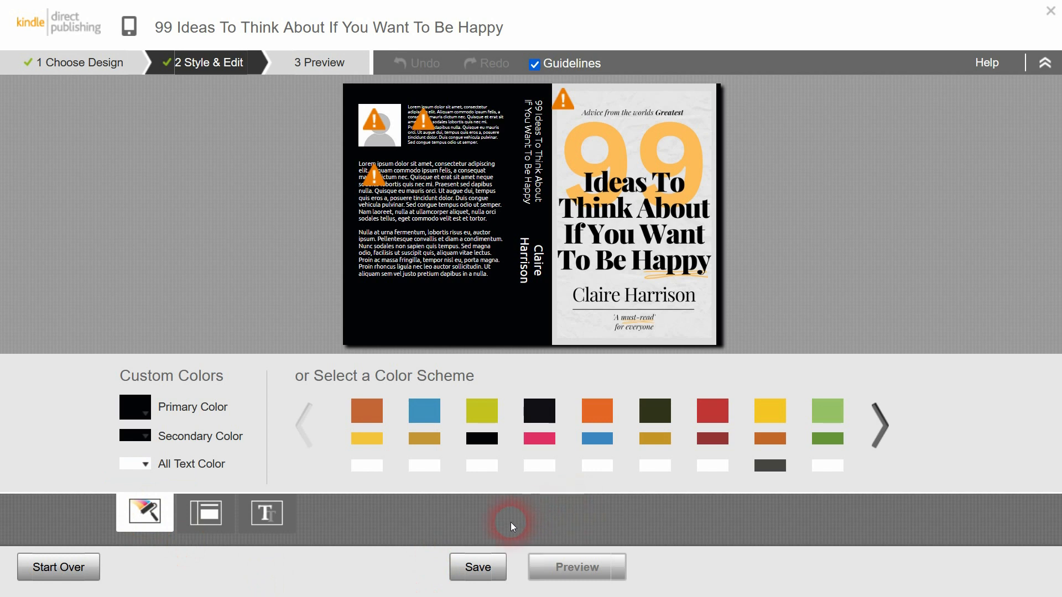
pyautogui.click(135, 409)
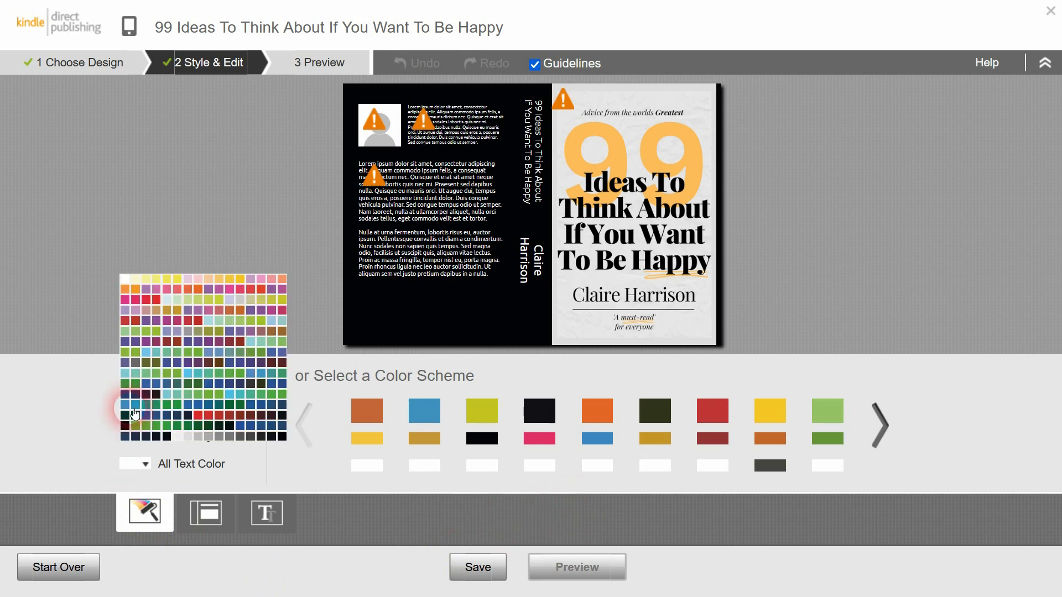
pyautogui.click(201, 438)
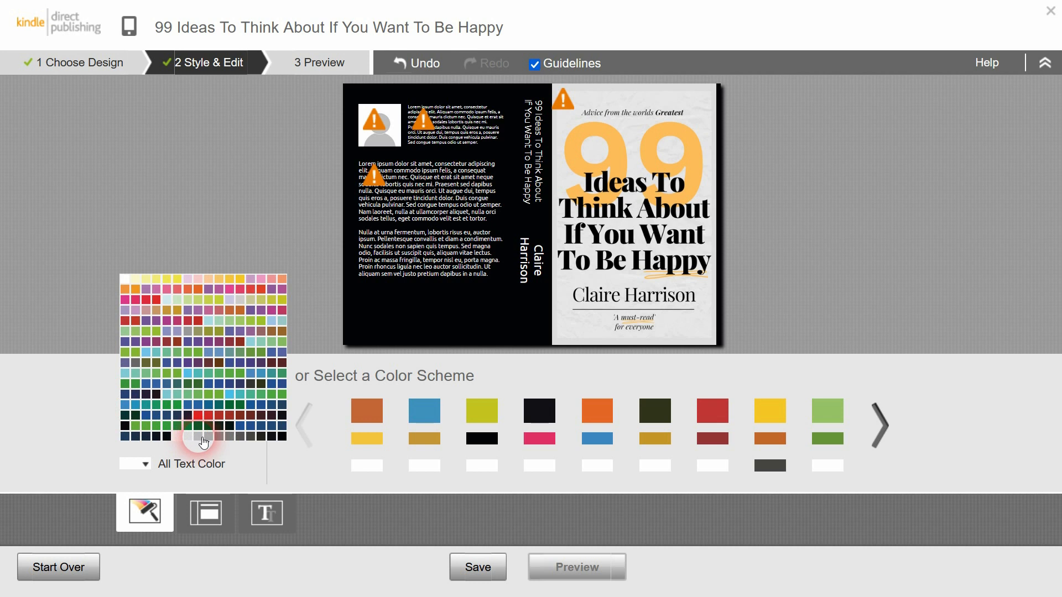
pyautogui.click(220, 437)
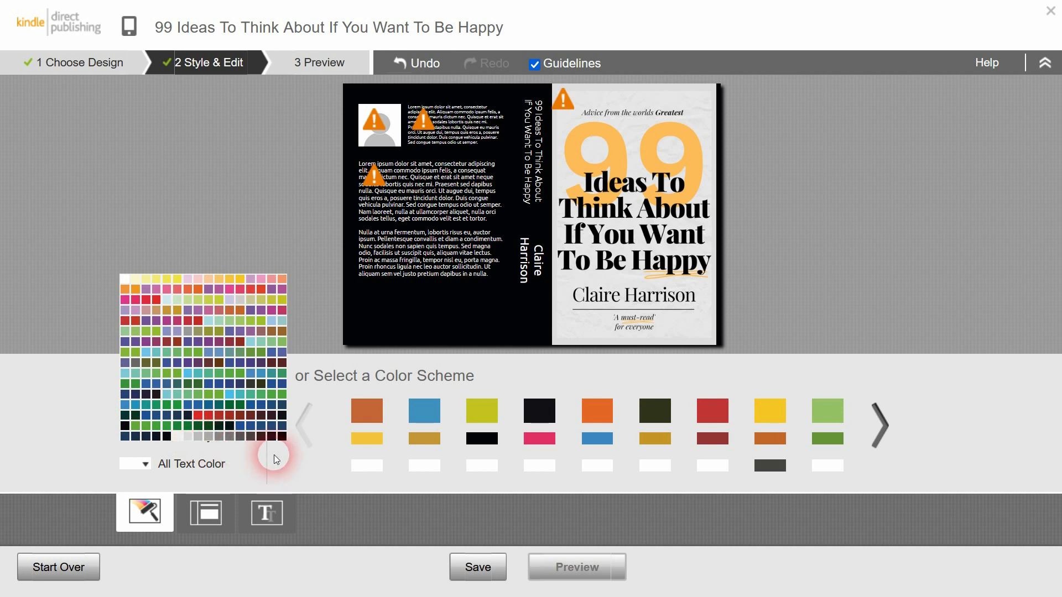
pyautogui.click(324, 456)
# Compare gray shades for the secondary color and set it to a light gray matching the front cover's background.
pyautogui.click(142, 437)
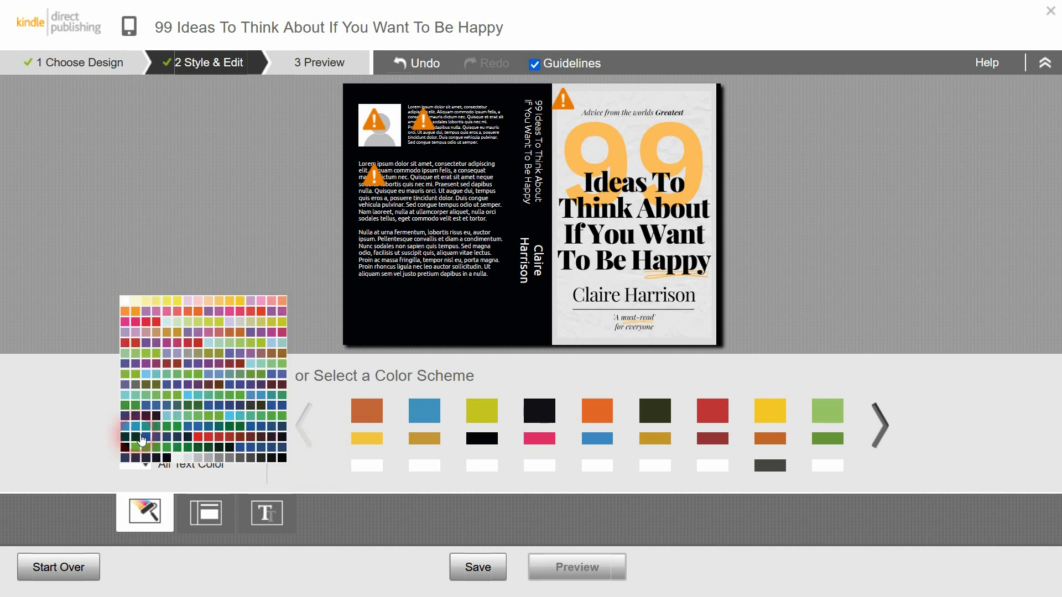
pyautogui.click(210, 458)
pyautogui.click(215, 460)
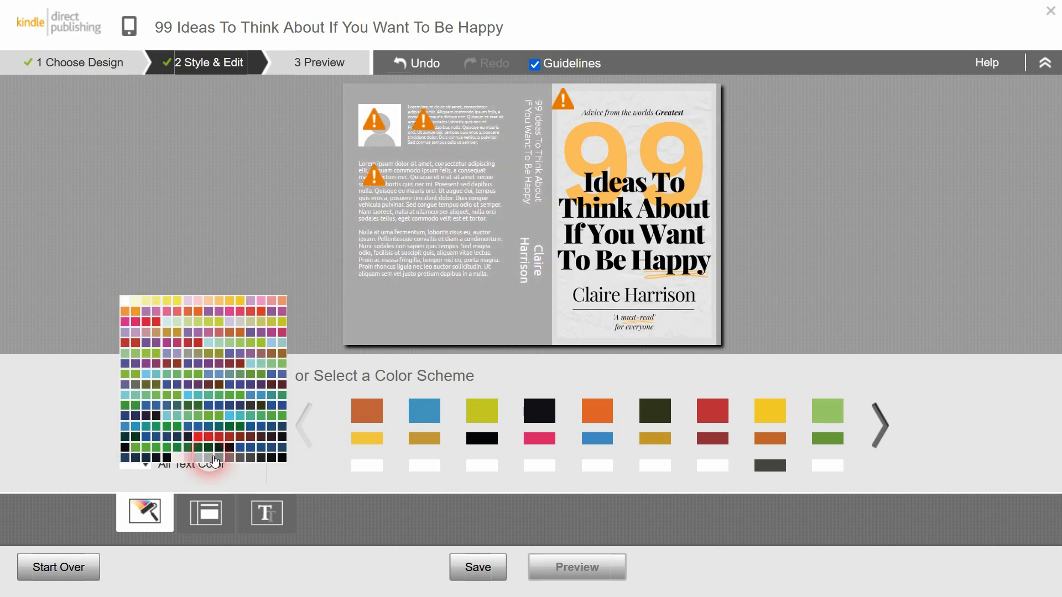
pyautogui.click(225, 461)
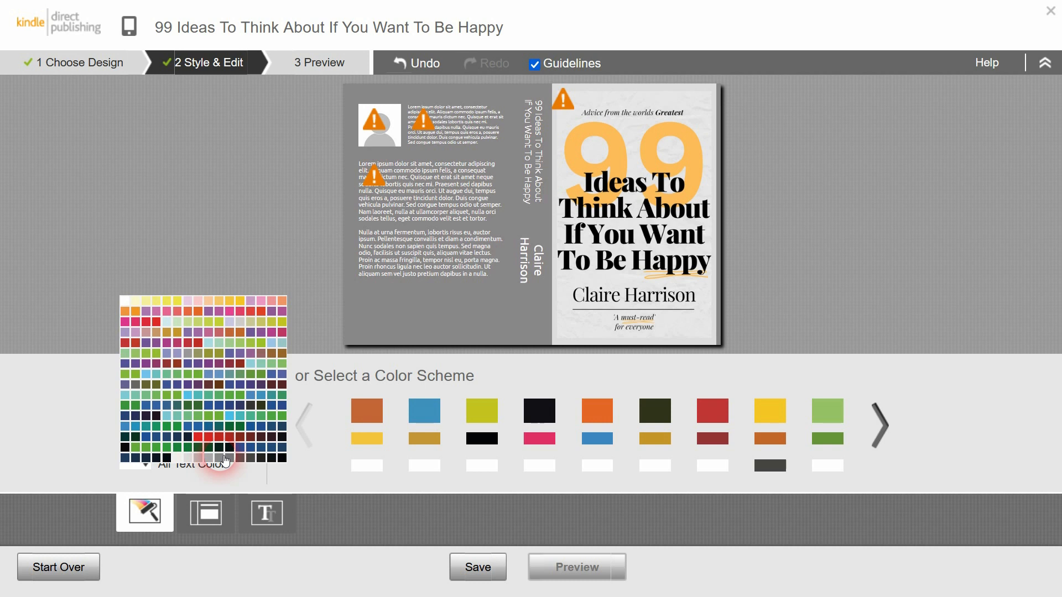
pyautogui.click(206, 461)
pyautogui.click(191, 460)
pyautogui.click(193, 461)
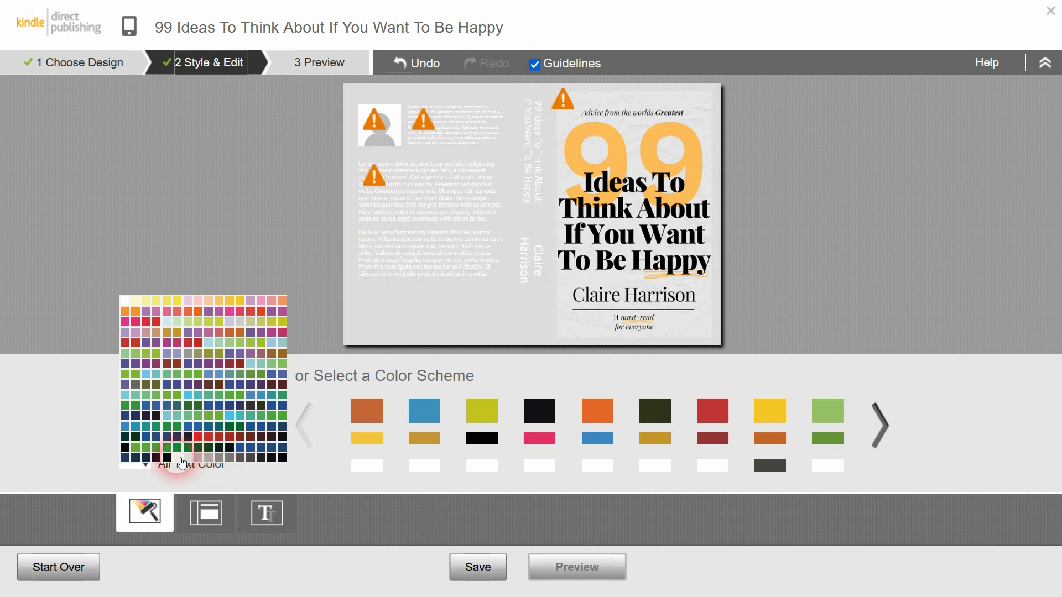
pyautogui.click(193, 462)
pyautogui.click(189, 459)
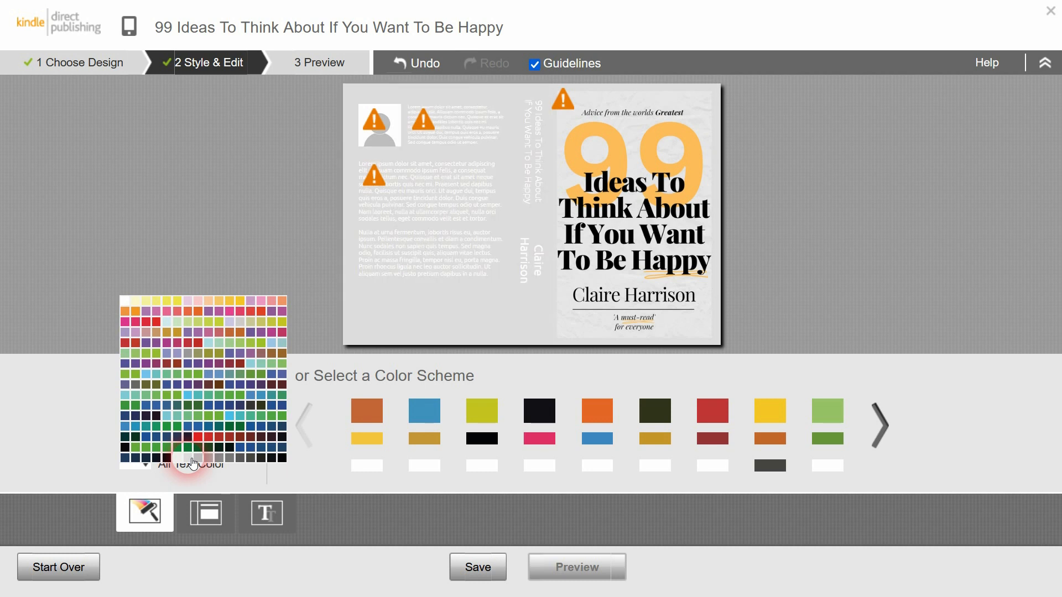
pyautogui.click(832, 243)
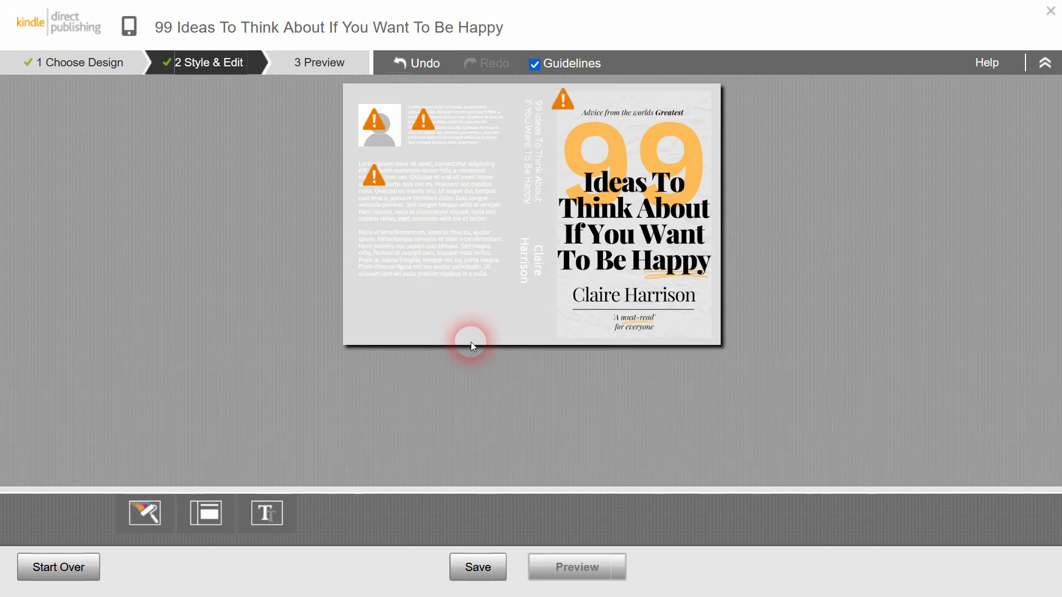
# Set the cover's custom text color to black so the back cover and spine text contrast with the gray background.
pyautogui.click(151, 516)
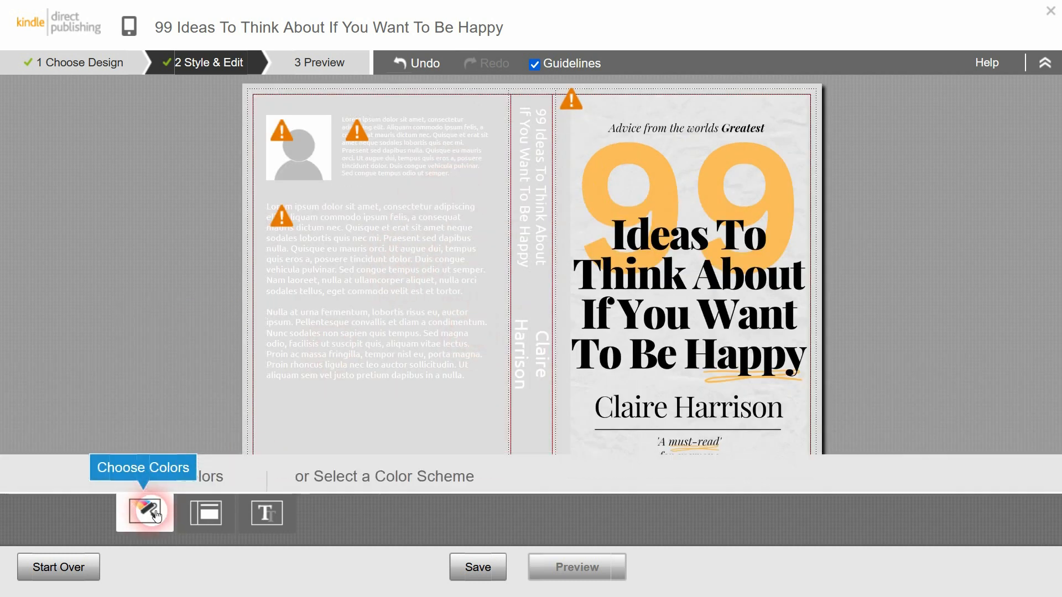
pyautogui.click(138, 462)
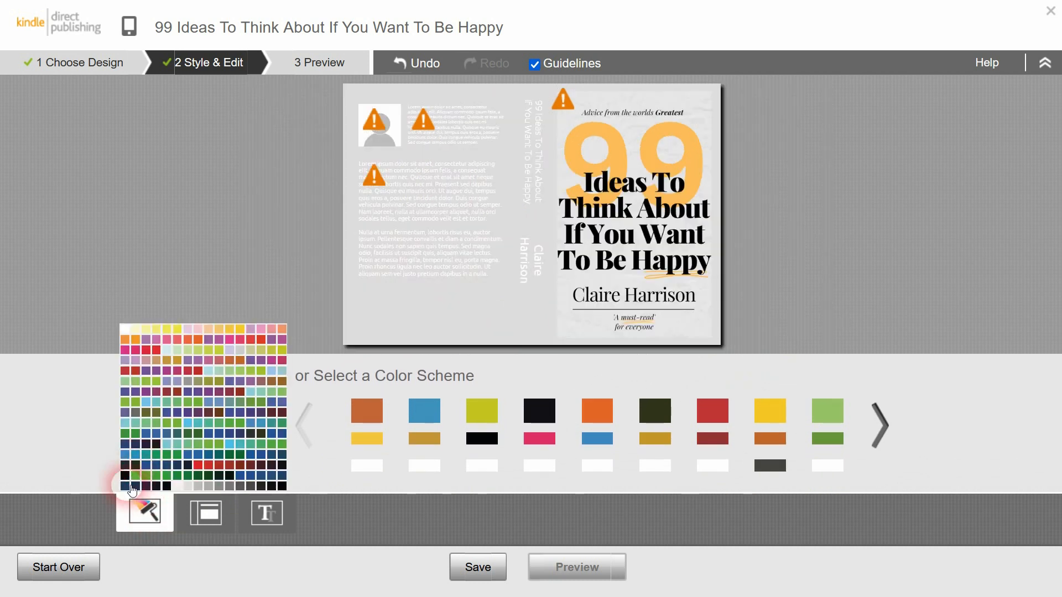
pyautogui.click(282, 487)
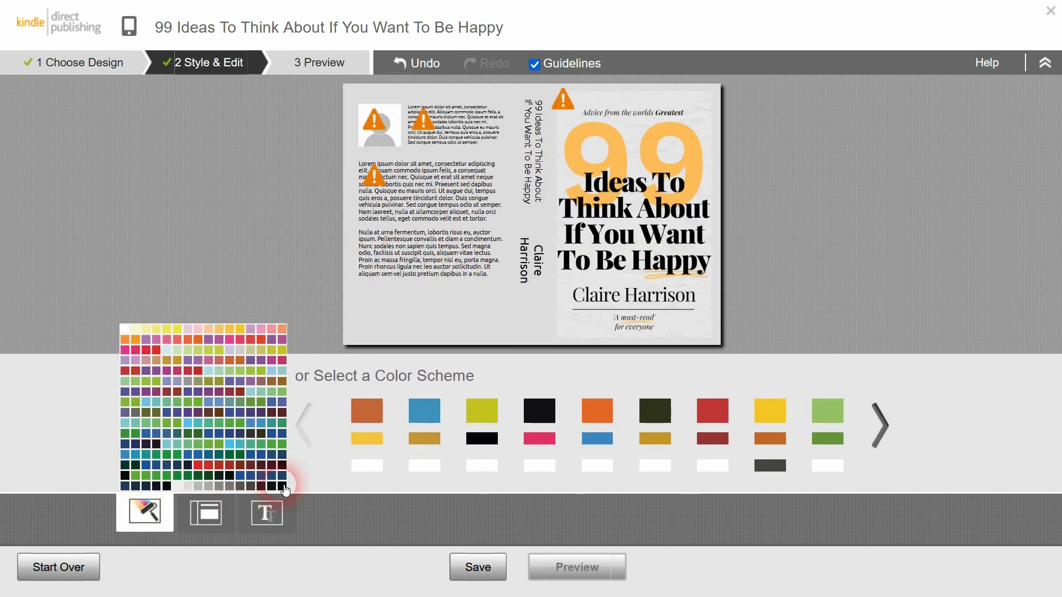
pyautogui.click(858, 235)
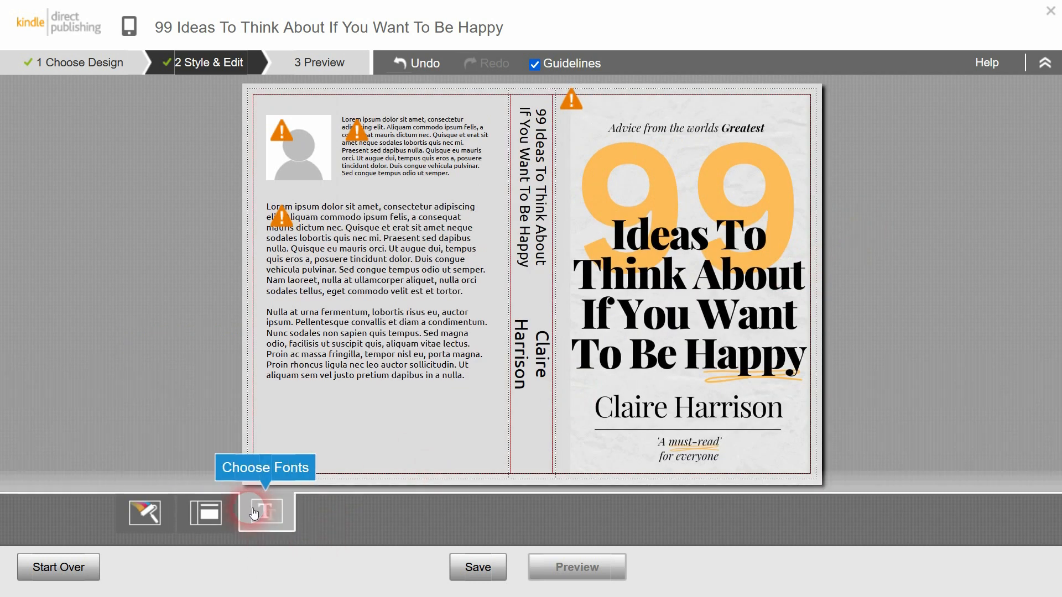
# Replace the placeholder text beside the author photo on the back cover with the book title copied from the ChatGPT blurb prompt.
pyautogui.click(385, 157)
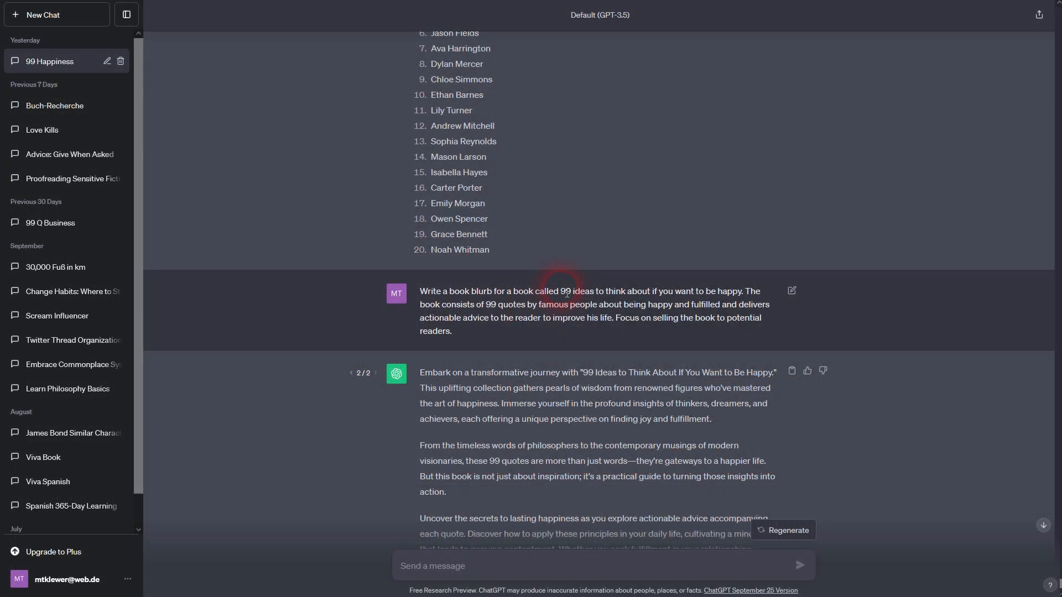
pyautogui.moveTo(560, 291); pyautogui.dragTo(748, 296)
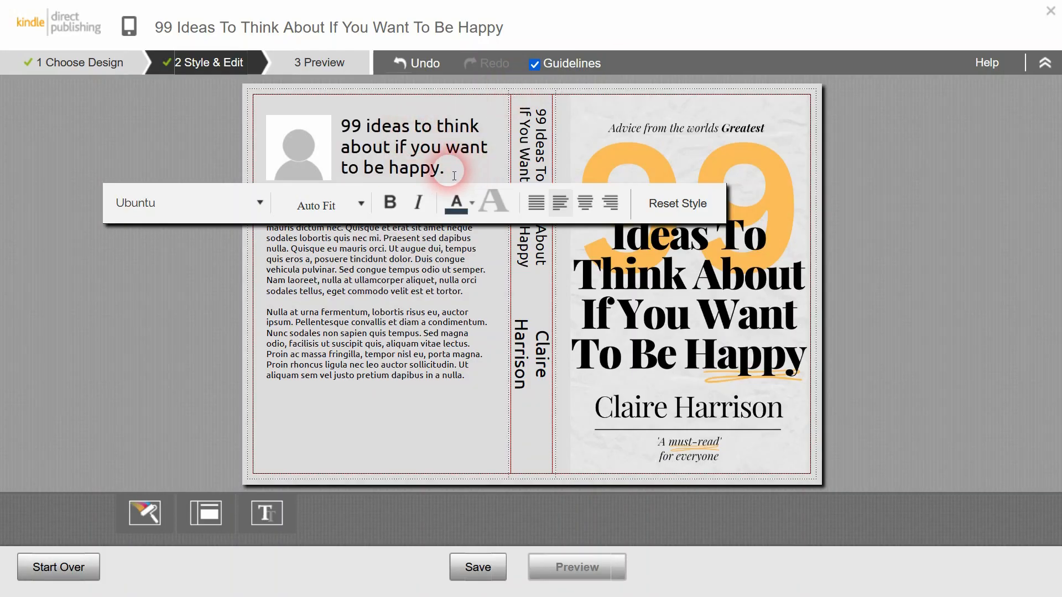
# Edit the pasted back-cover title to read "99 Ideas To Think About If You Want To Be Happy", capitalized and without the full stop.
pyautogui.click(371, 127)
pyautogui.press('BackSpace')
pyautogui.write('I')
pyautogui.press('Delete')
pyautogui.write('T')
pyautogui.press('Right')
pyautogui.press('Right')
pyautogui.press('Delete')
pyautogui.write('T')
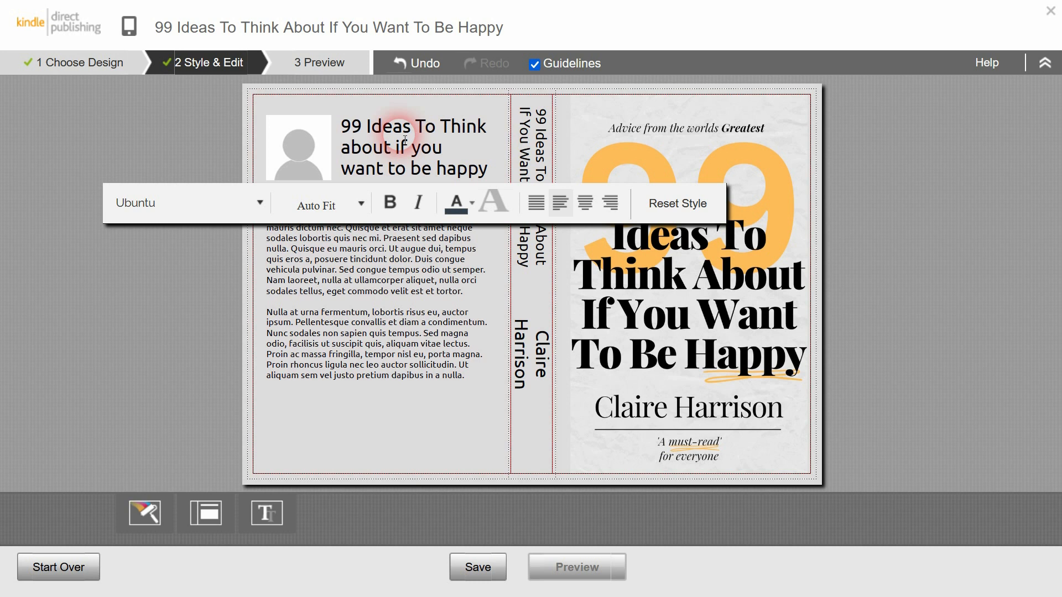
pyautogui.write('A')
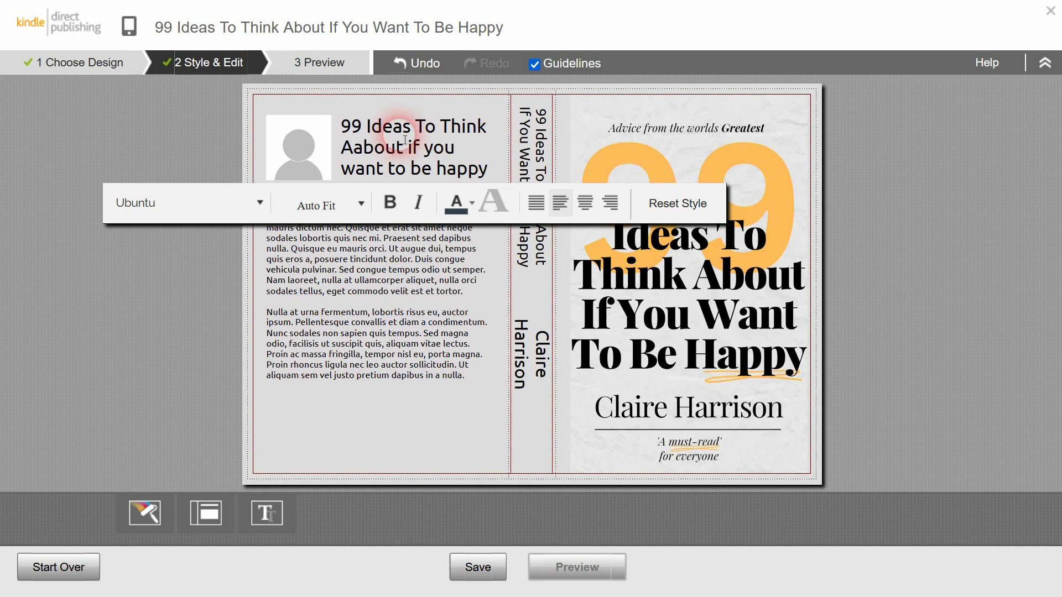
pyautogui.press('Delete')
pyautogui.press('Right')
pyautogui.press('Right')
pyautogui.press('Right')
pyautogui.press('Right')
pyautogui.press('Right')
pyautogui.write('I')
pyautogui.press('Delete')
pyautogui.press('Right')
pyautogui.press('Right')
pyautogui.write('Y')
pyautogui.press('Delete')
pyautogui.write('W')
pyautogui.press('Right')
pyautogui.press('Right')
pyautogui.press('Right')
pyautogui.press('Right')
pyautogui.press('Right')
pyautogui.write('T')
pyautogui.press('Delete')
pyautogui.click(359, 161)
pyautogui.press('Delete')
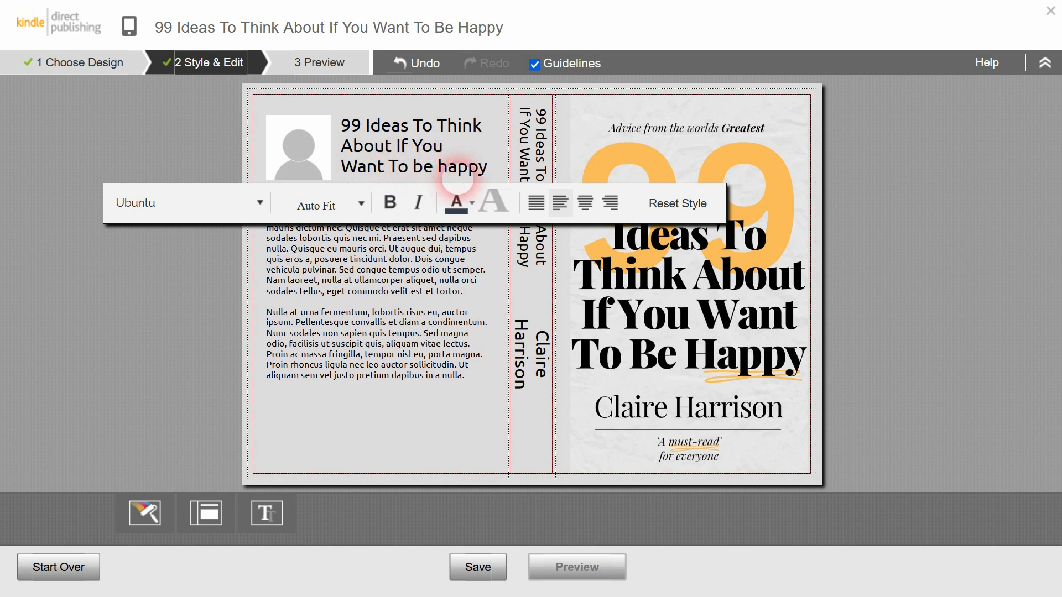
pyautogui.press('Delete')
pyautogui.write('B')
pyautogui.press('Delete')
pyautogui.write('H')
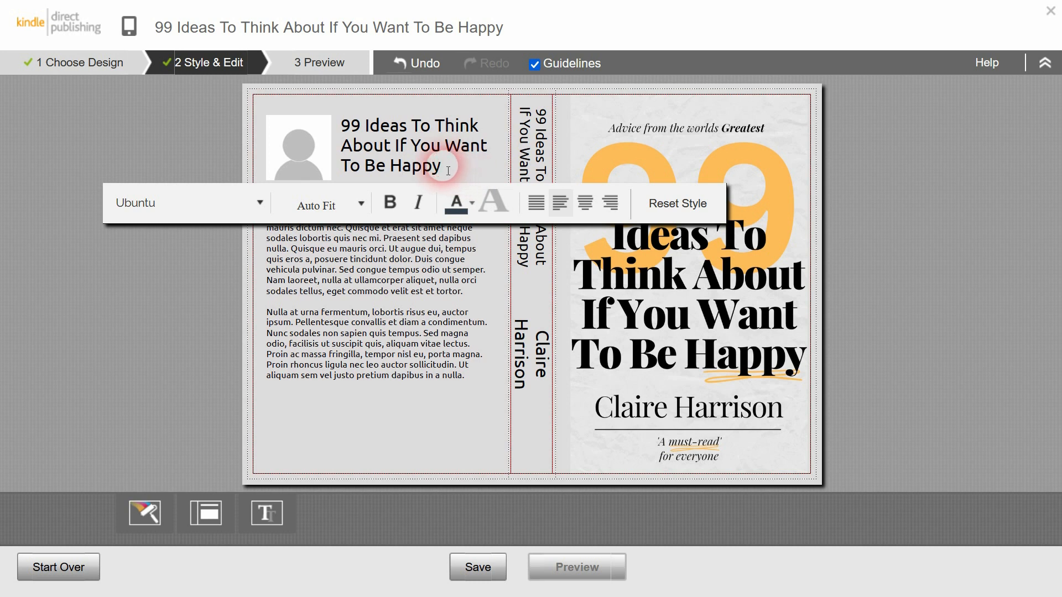
# Add a new line below the back-cover title reading "- by" followed by the author's name.
pyautogui.press('Return')
pyautogui.write('-')
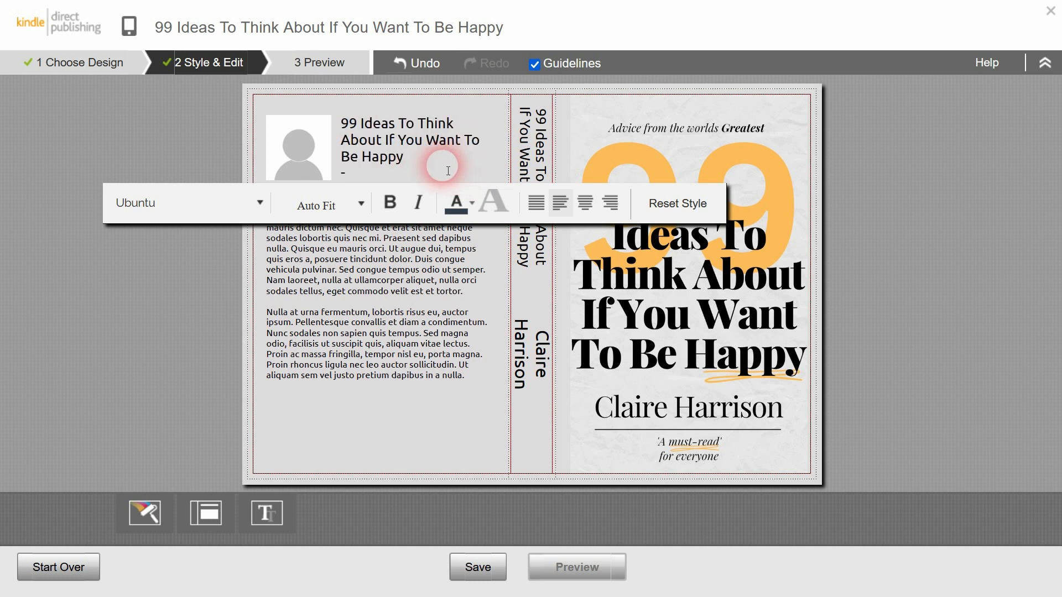
pyautogui.write(' by Claire Harrison')
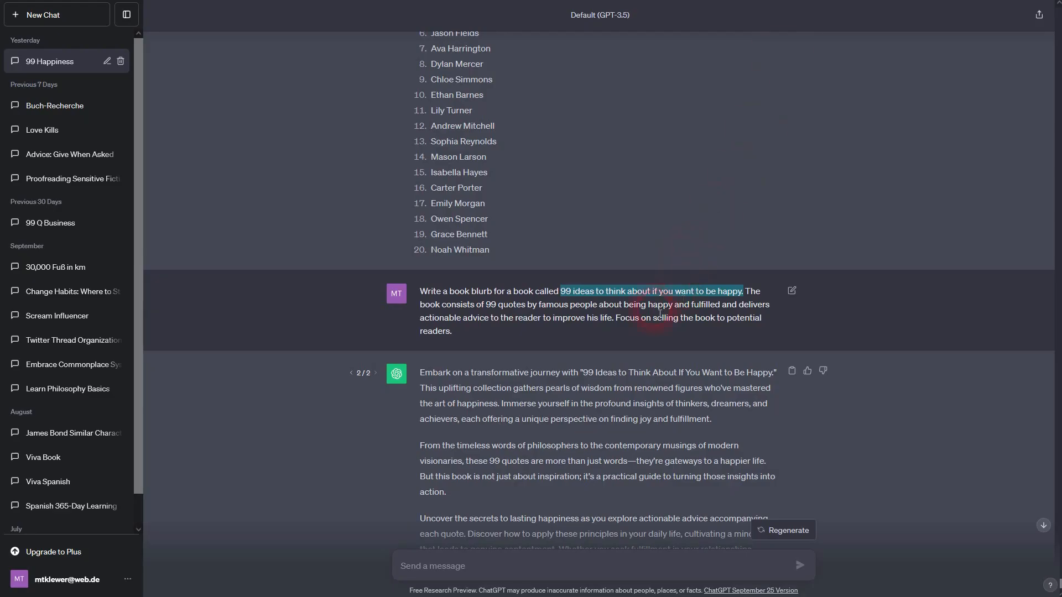
# Copy the four-paragraph book blurb from ChatGPT and paste it over the back cover's main placeholder text.
pyautogui.scroll(-4, 660, 314)
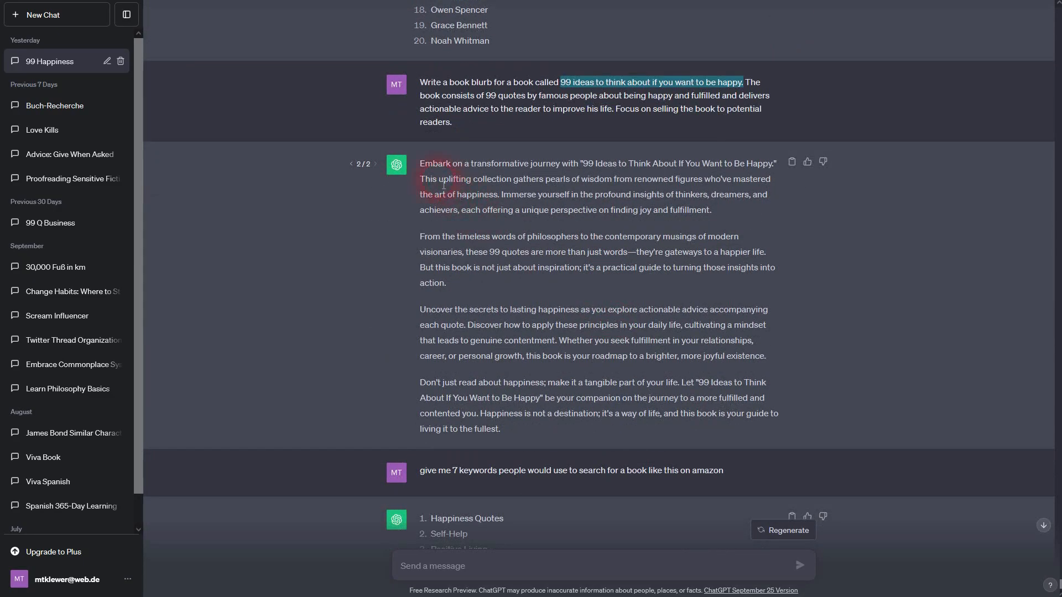
pyautogui.moveTo(419, 163); pyautogui.dragTo(534, 429)
pyautogui.hotkey('ctrl', 'c')
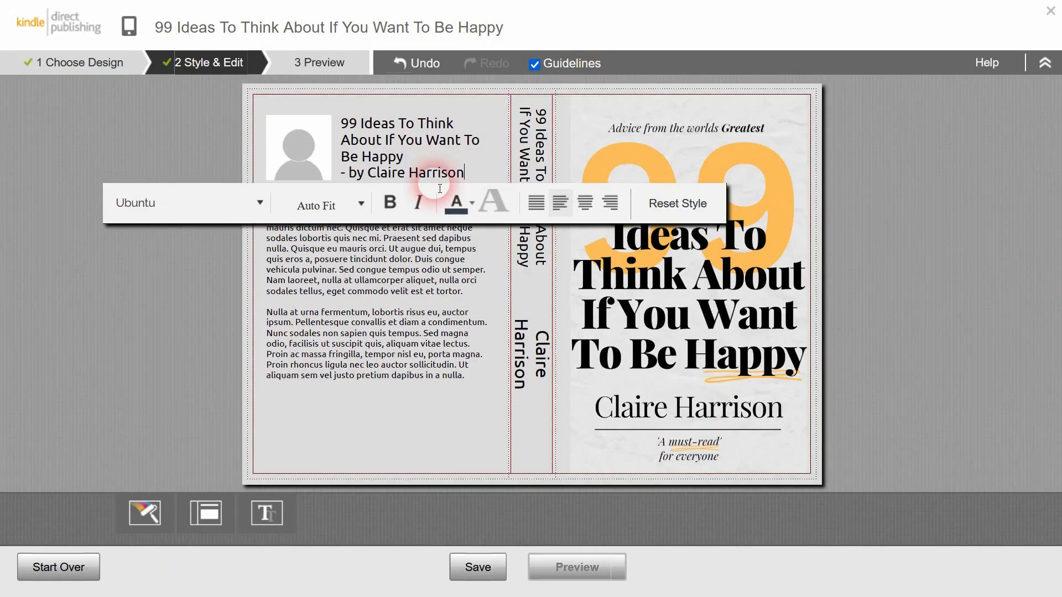
pyautogui.click(355, 278)
pyautogui.hotkey('ctrl', 'v')
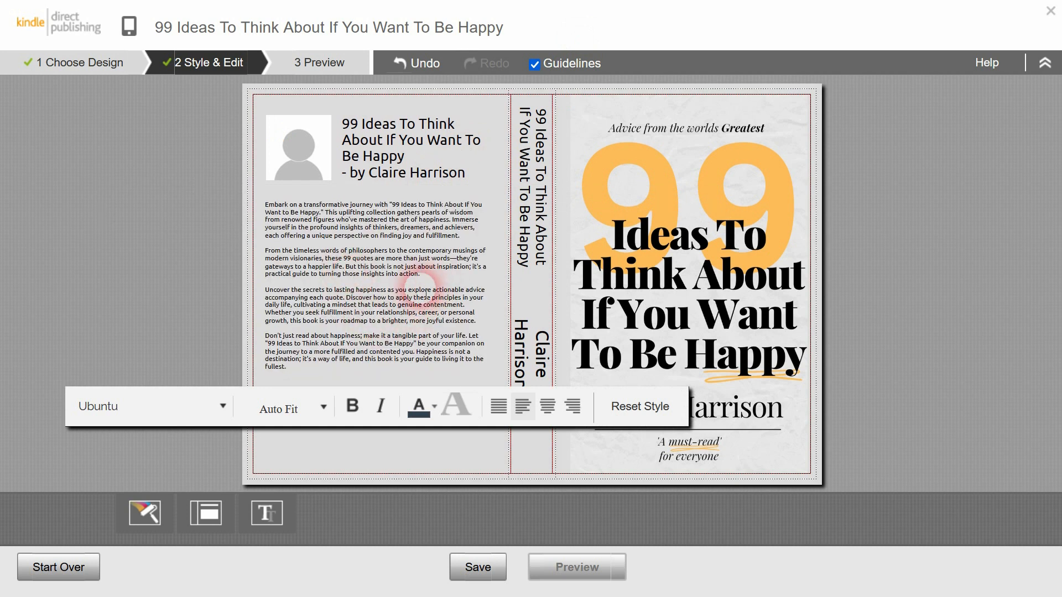
# Switch to Discord and submit the Midjourney /imagine prompt "femal author sitting at desk promo photo realistic photography style".
pyautogui.click(303, 156)
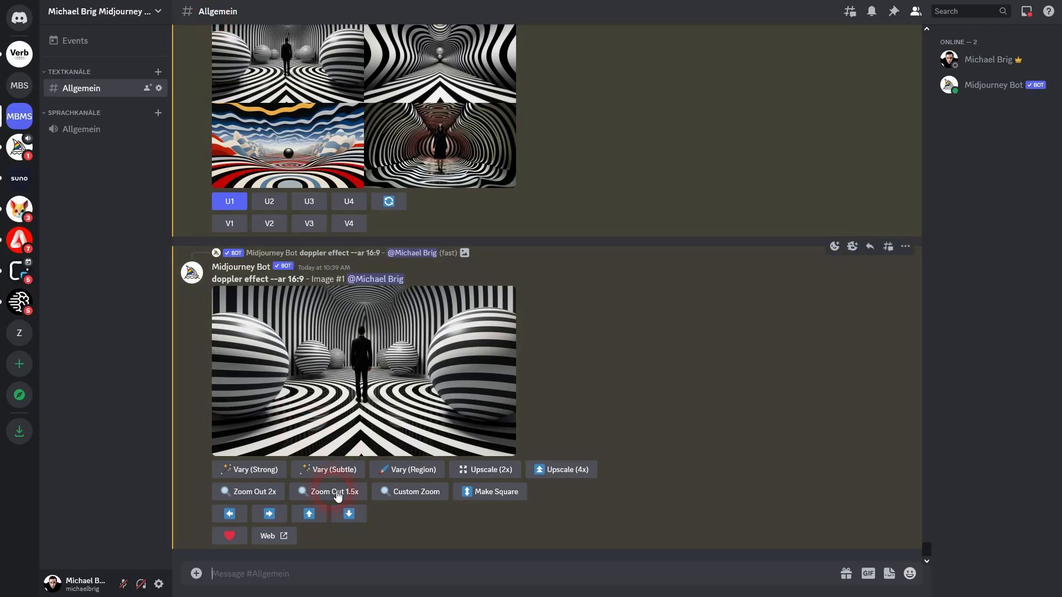
pyautogui.click(344, 577)
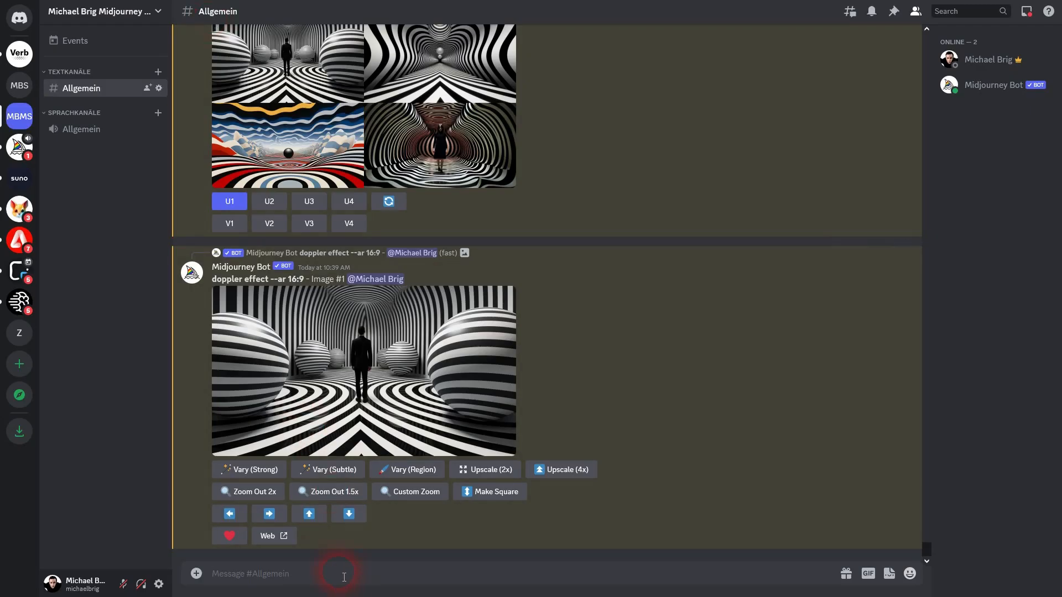
pyautogui.write('/ima')
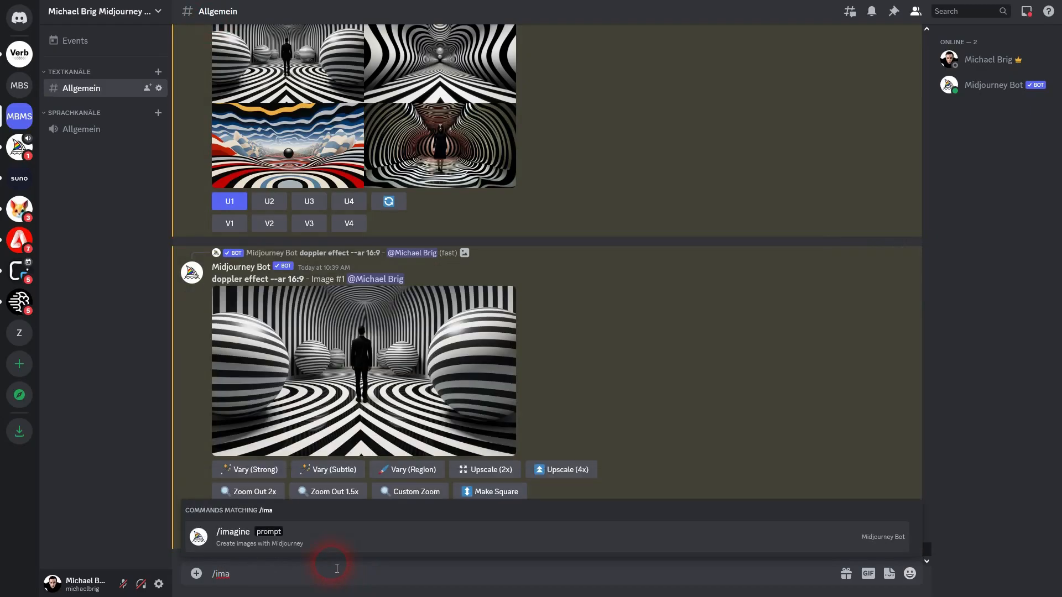
pyautogui.click(333, 538)
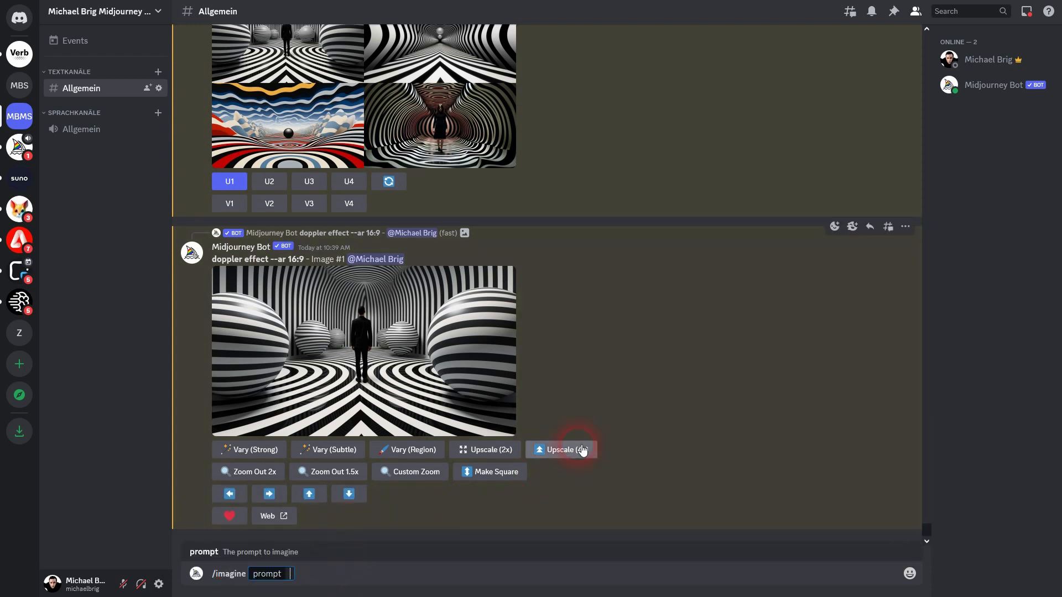
pyautogui.write('woman')
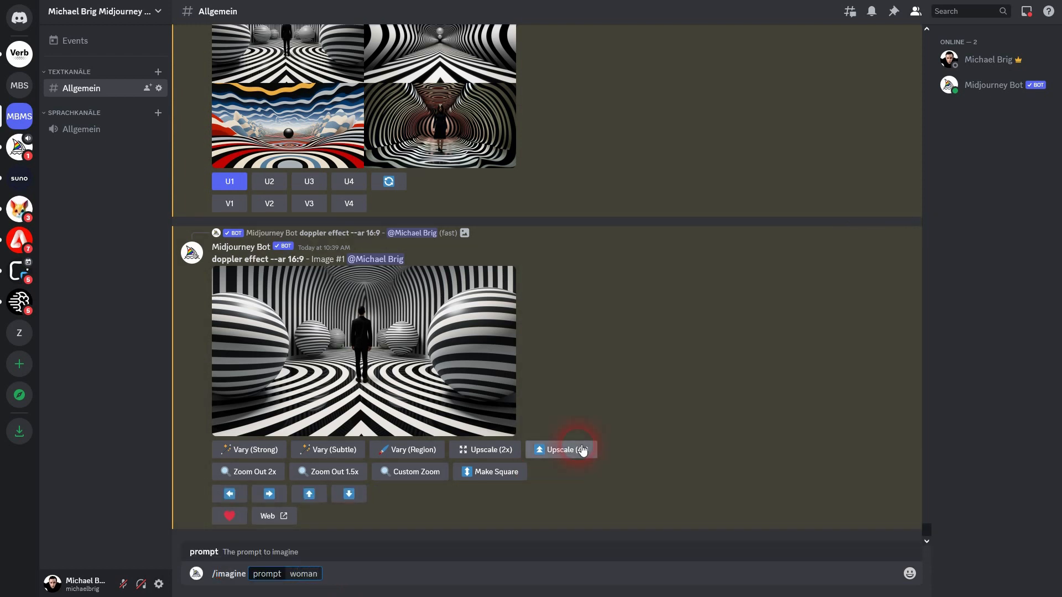
pyautogui.press('BackSpace')
pyautogui.press('BackSpace')
pyautogui.press('BackSpace')
pyautogui.write('femal aht')
pyautogui.write('uthor')
pyautogui.write(' sitting at des')
pyautogui.write('k promo')
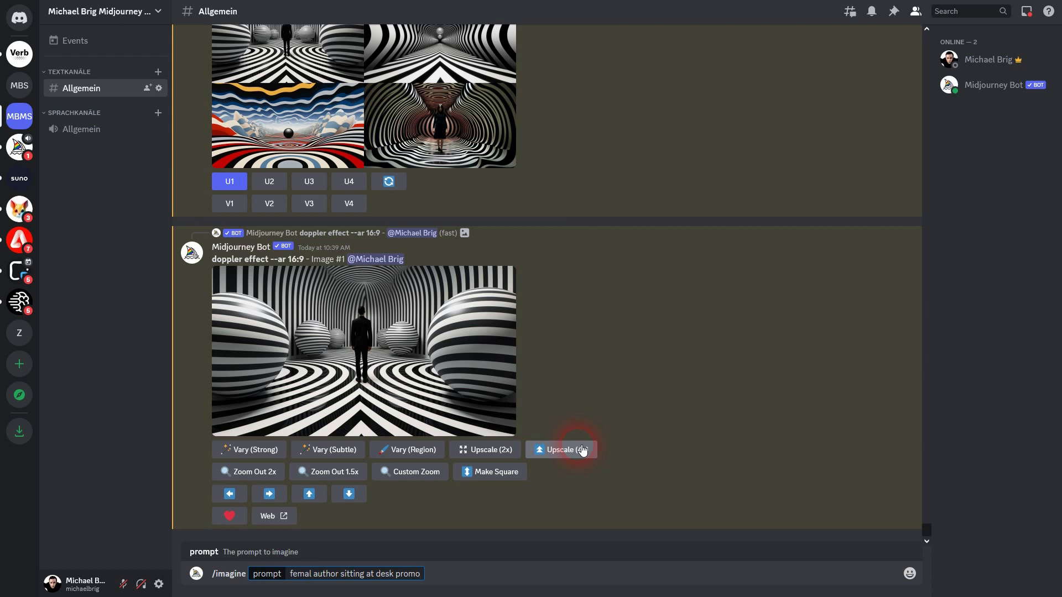
pyautogui.write(' phot')
pyautogui.write('o realistic photography style')
pyautogui.press('Return')
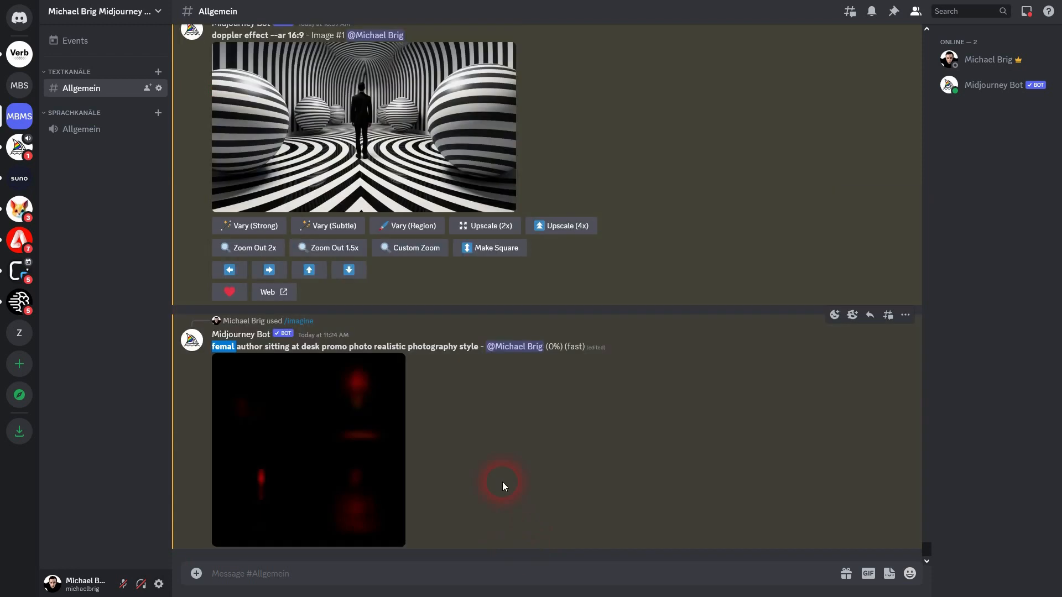
# Submit another /imagine prompt reading "female author 50 years old sitting at desk promo photo realistic photography style".
pyautogui.write('/imag')
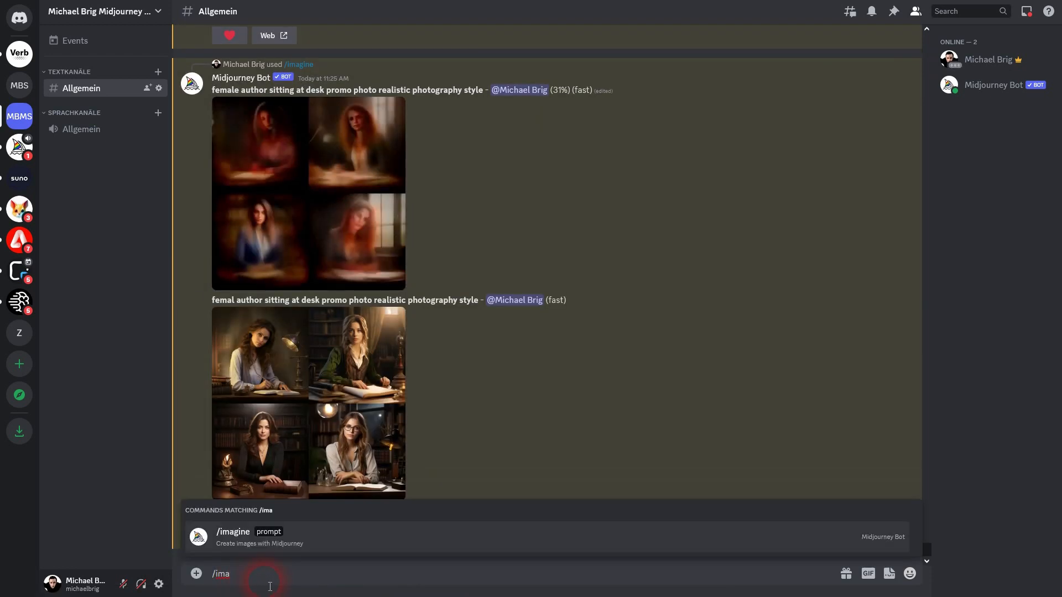
pyautogui.click(239, 536)
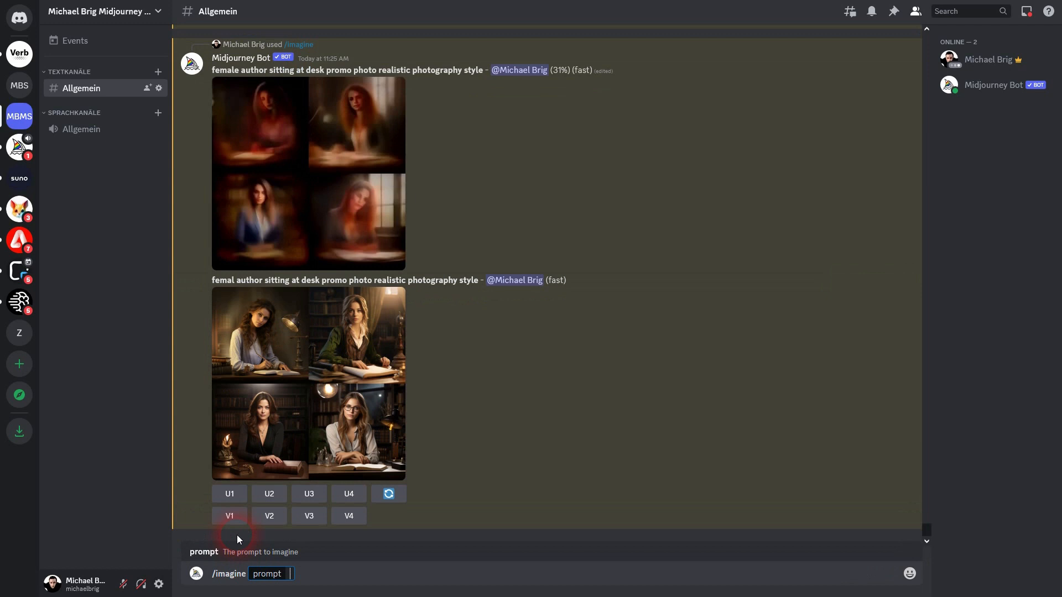
pyautogui.write('femal author sitting at desk promo photo realistic photography style')
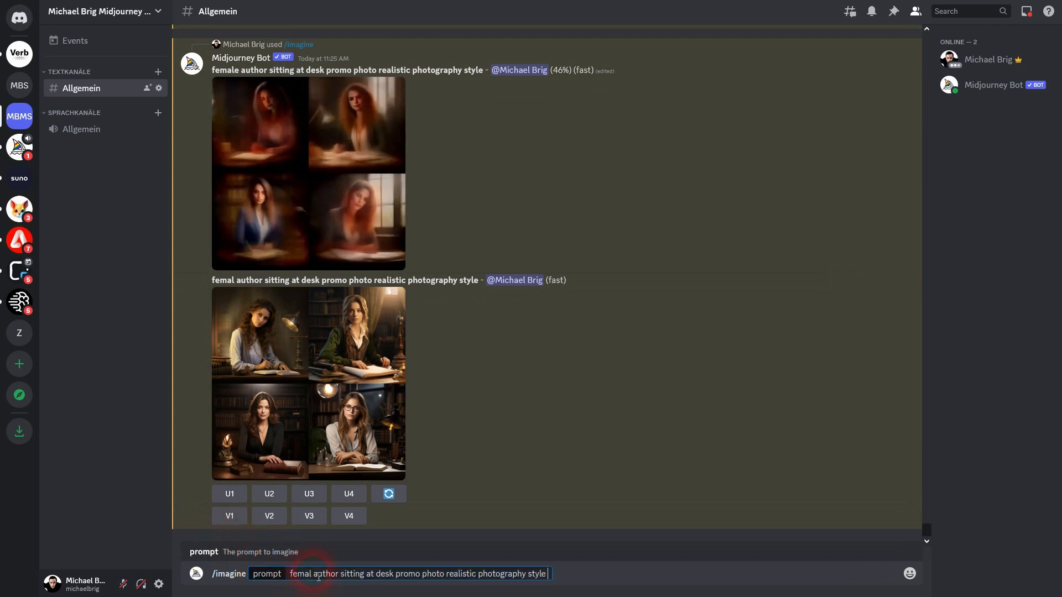
pyautogui.write('e author ')
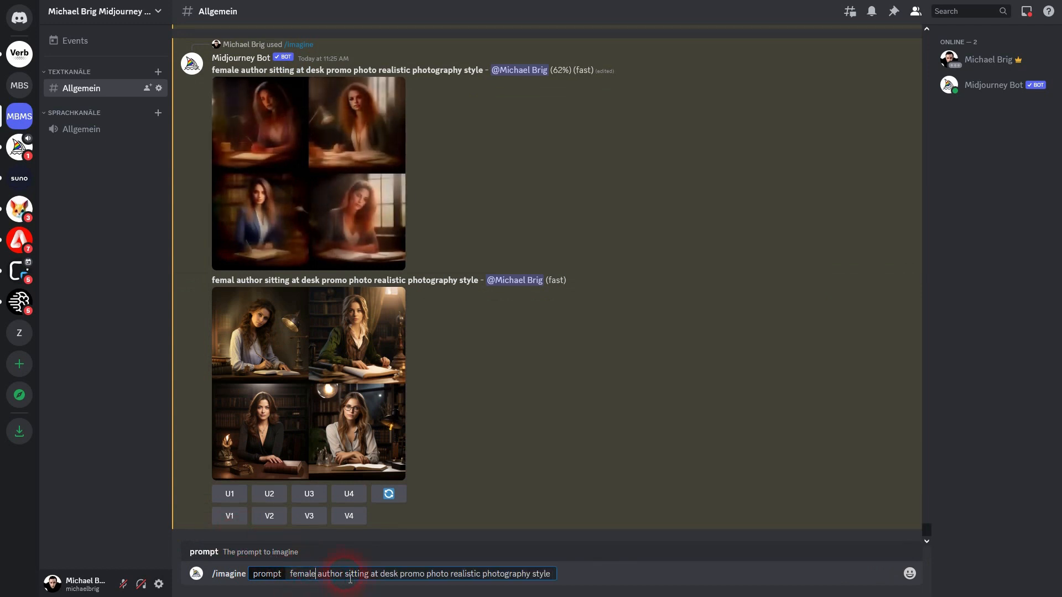
pyautogui.write('50 years o')
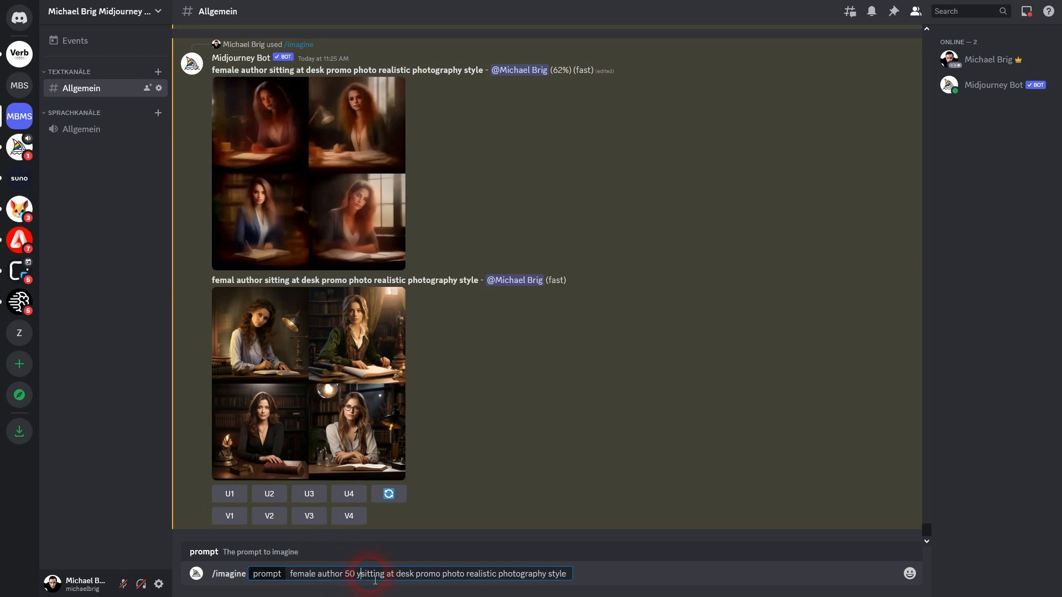
pyautogui.write('ld')
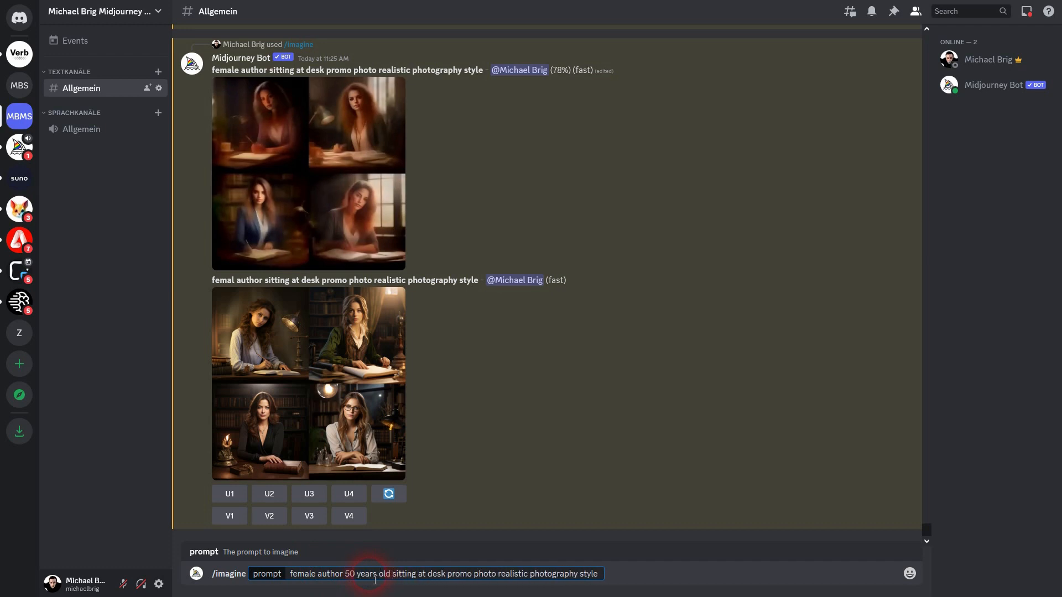
pyautogui.press('Return')
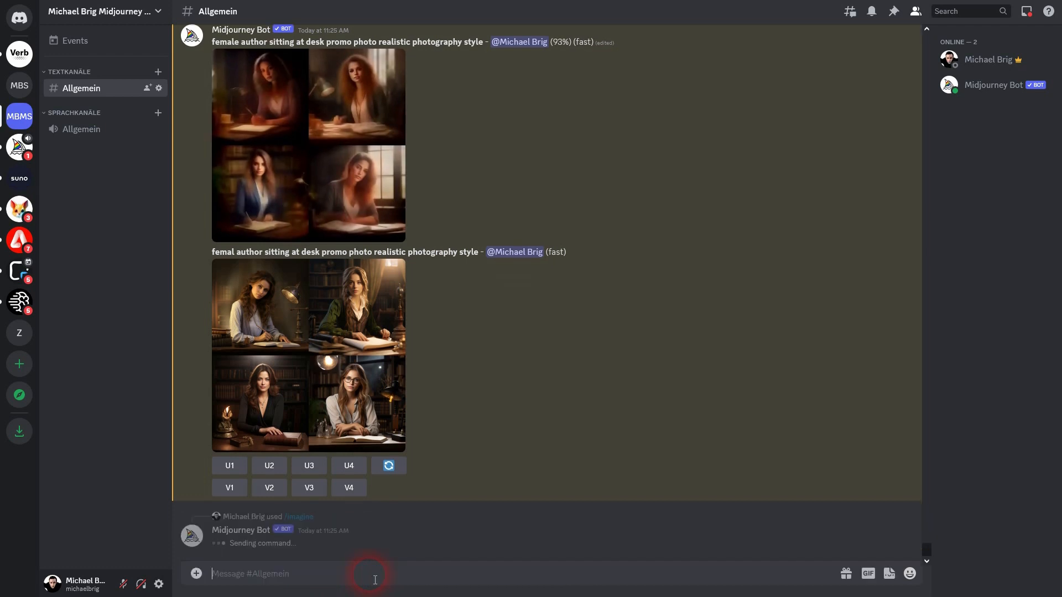
# Compare the generated author portraits enlarged and upscale the first image of the 50-year-old author set.
pyautogui.click(370, 325)
pyautogui.click(778, 347)
pyautogui.click(371, 382)
pyautogui.click(811, 369)
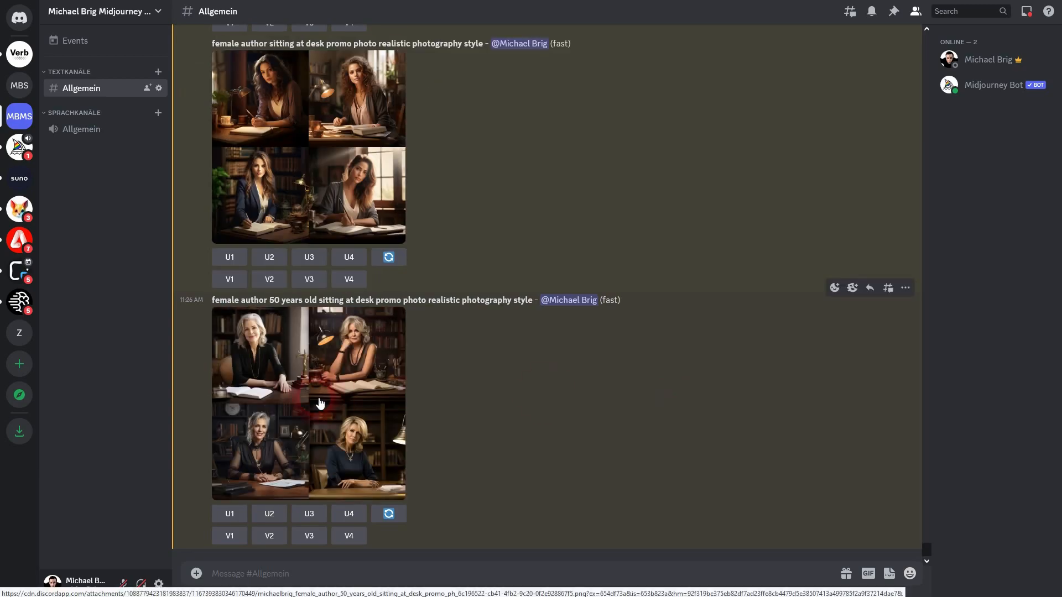
pyautogui.click(316, 397)
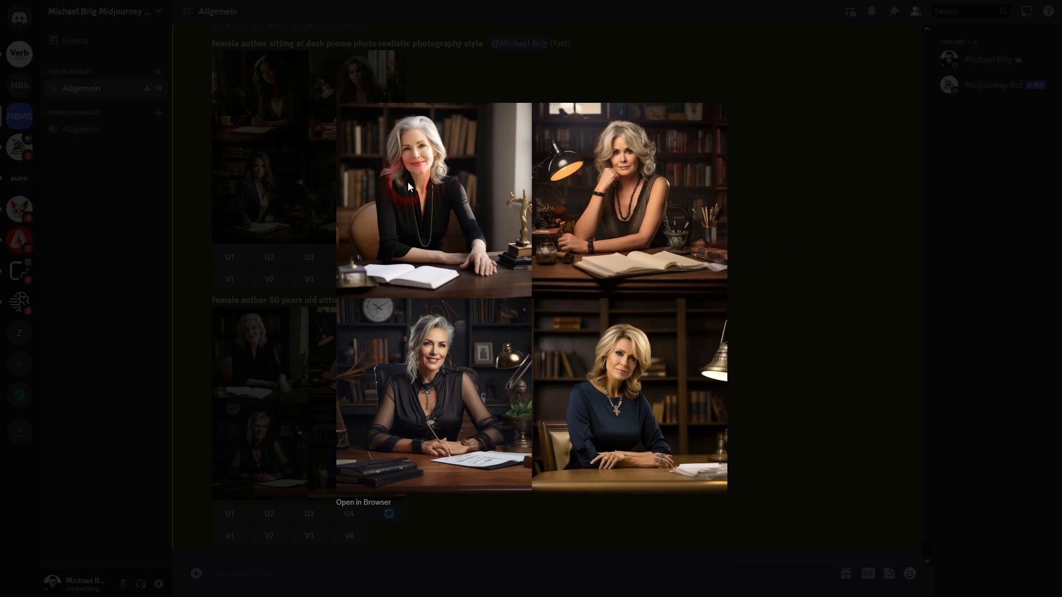
pyautogui.click(784, 339)
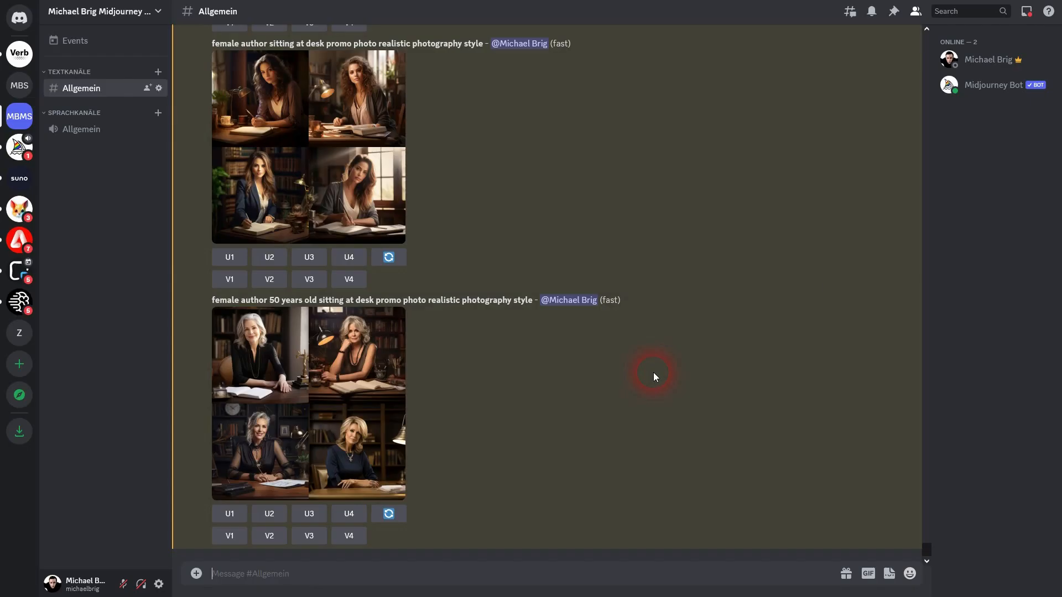
pyautogui.click(228, 513)
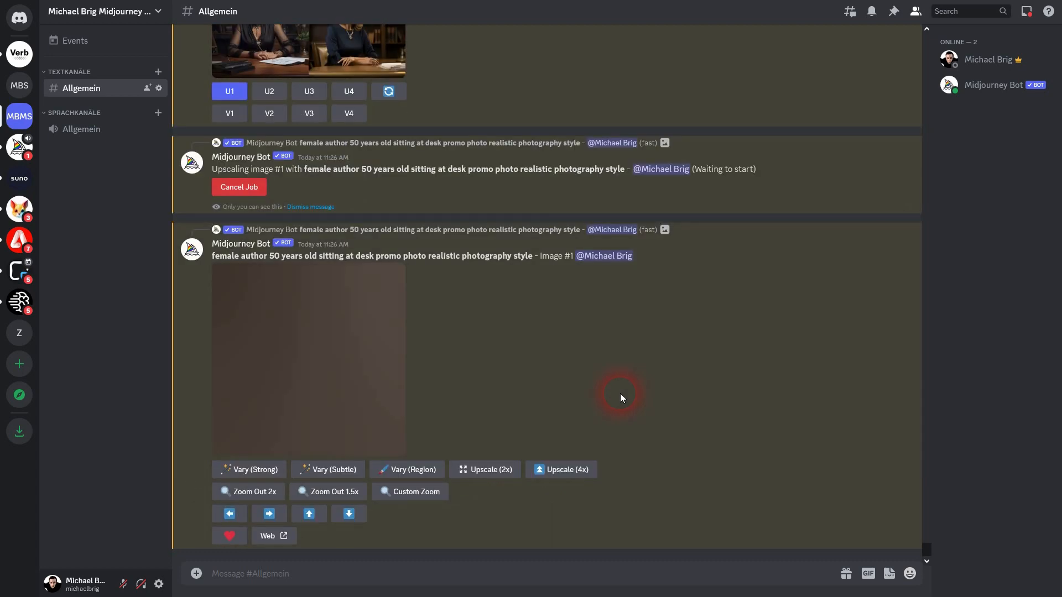
# Open the upscaled portrait of the 50-year-old author at full size in the browser and save the image to the computer.
pyautogui.click(320, 366)
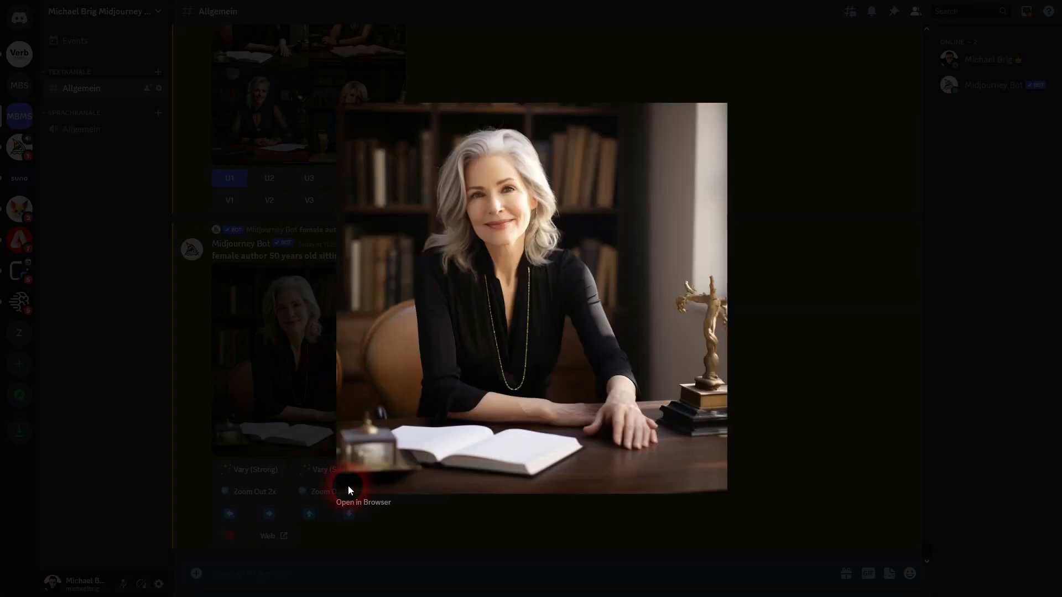
pyautogui.click(357, 502)
pyautogui.rightClick(447, 277)
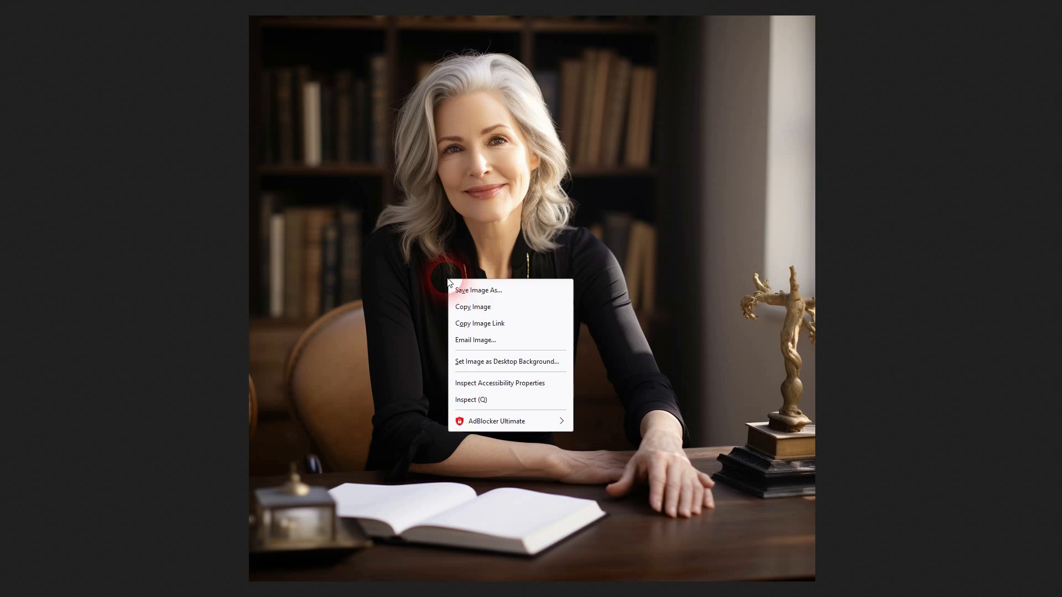
pyautogui.click(476, 289)
pyautogui.click(579, 338)
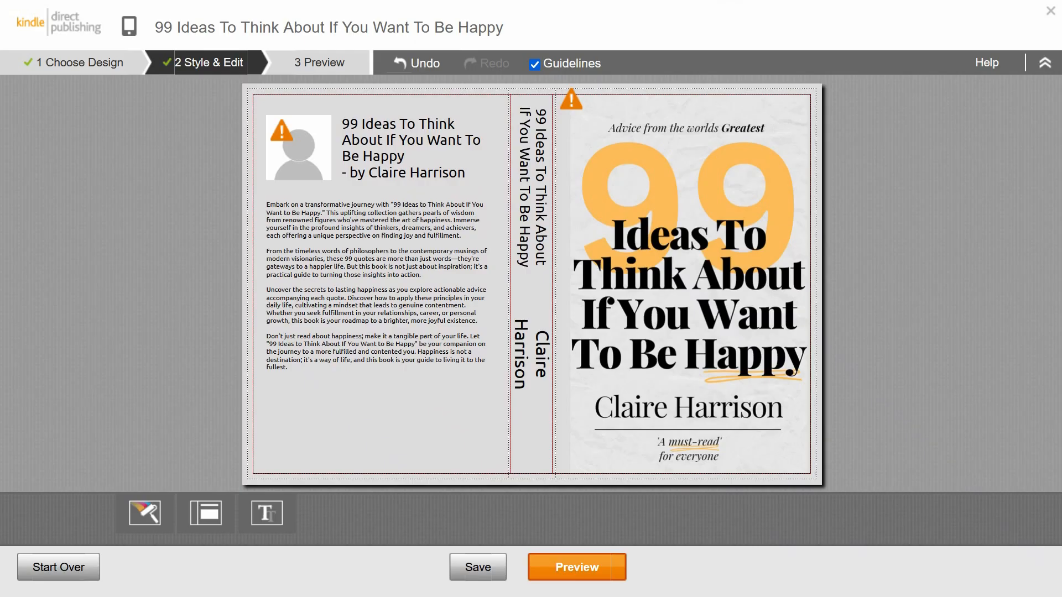
# Switch to KDP Cover Creator and upload the saved portrait from the computer into the back cover's author photo placeholder.
pyautogui.click(313, 166)
pyautogui.click(374, 346)
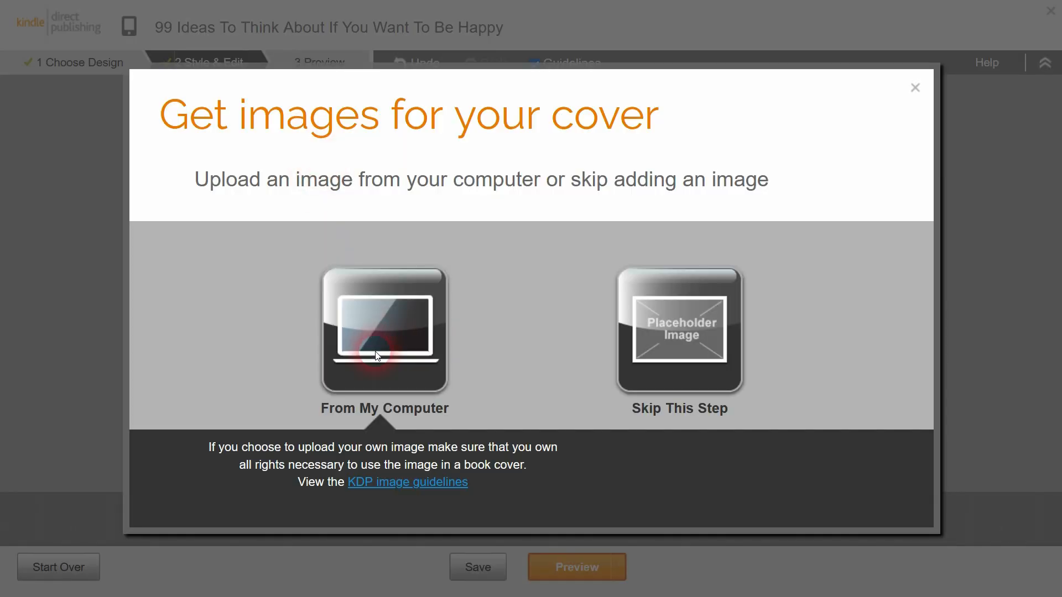
pyautogui.click(50, 51)
pyautogui.doubleClick(175, 46)
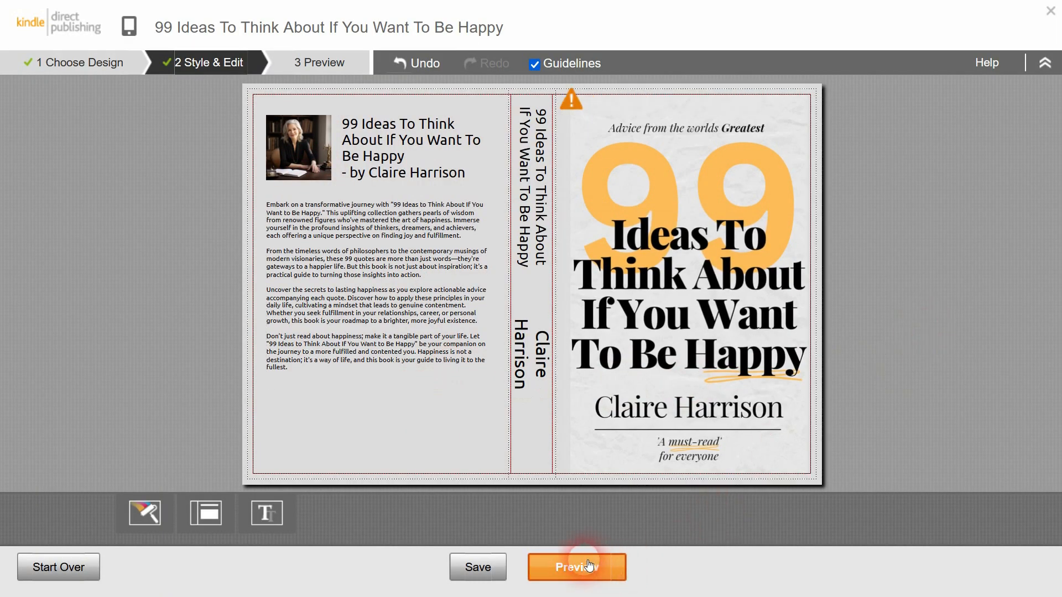
# Preview the finished paperback cover, then save and submit it.
pyautogui.click(555, 564)
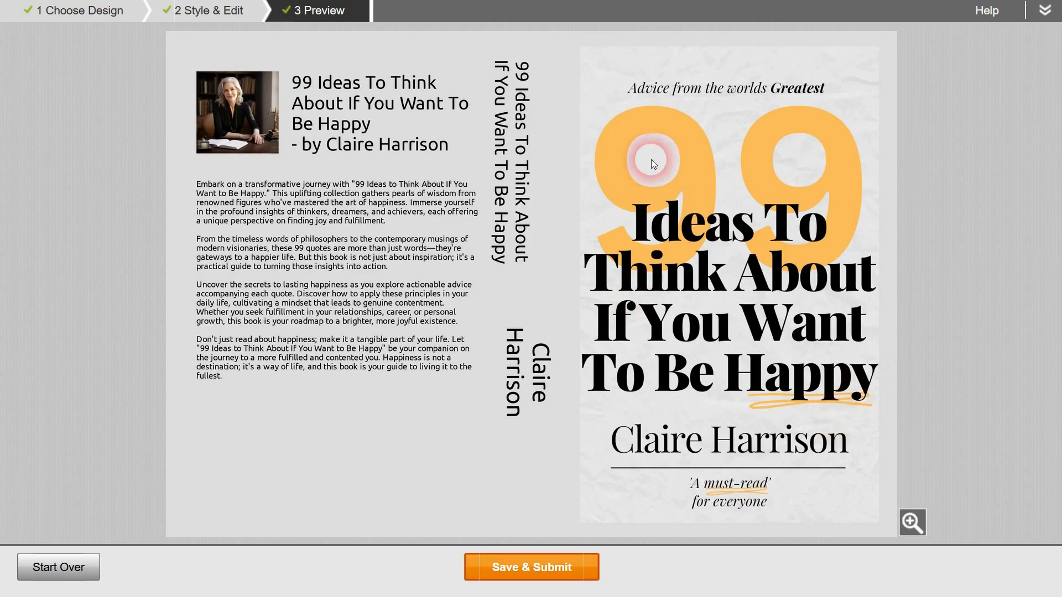
pyautogui.click(533, 568)
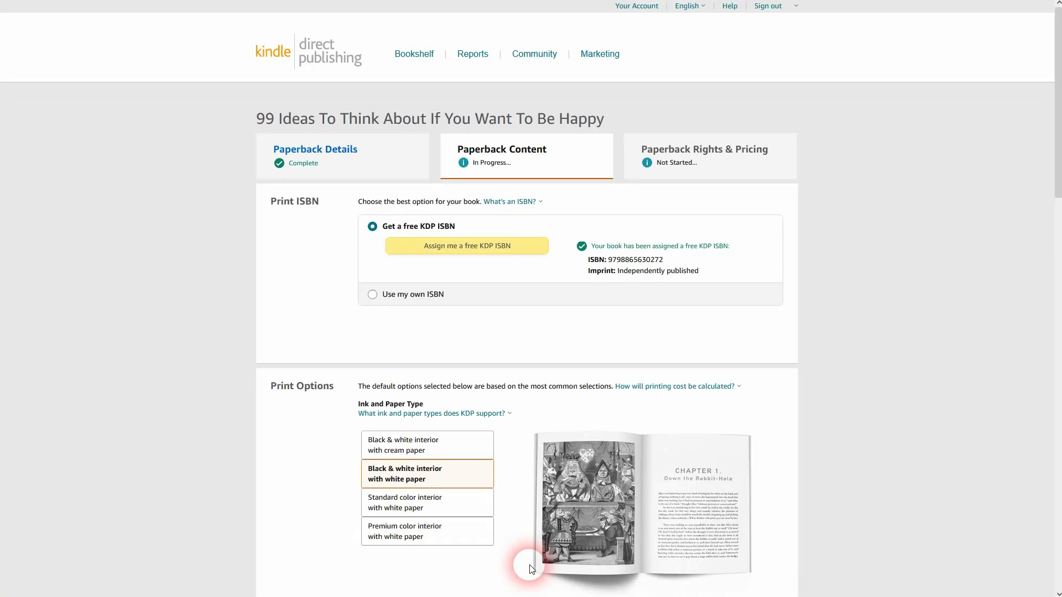
# Declare AI-generated content as Yes, with texts set to "Entire work, with minimal or no editing" and ChatGPT as the tool.
pyautogui.scroll(-14, 896, 330)
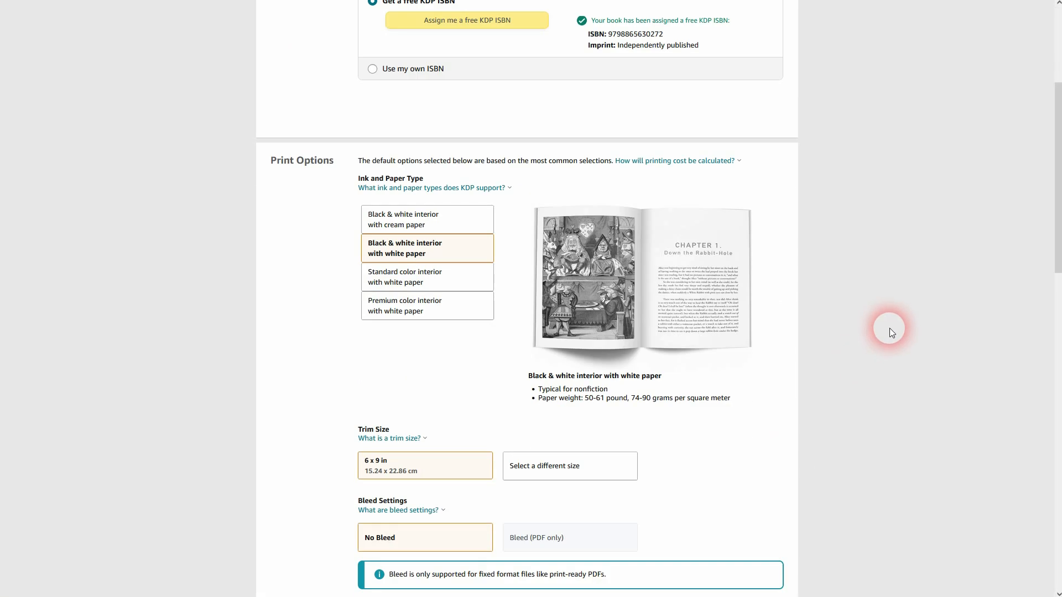
pyautogui.scroll(-6, 885, 321)
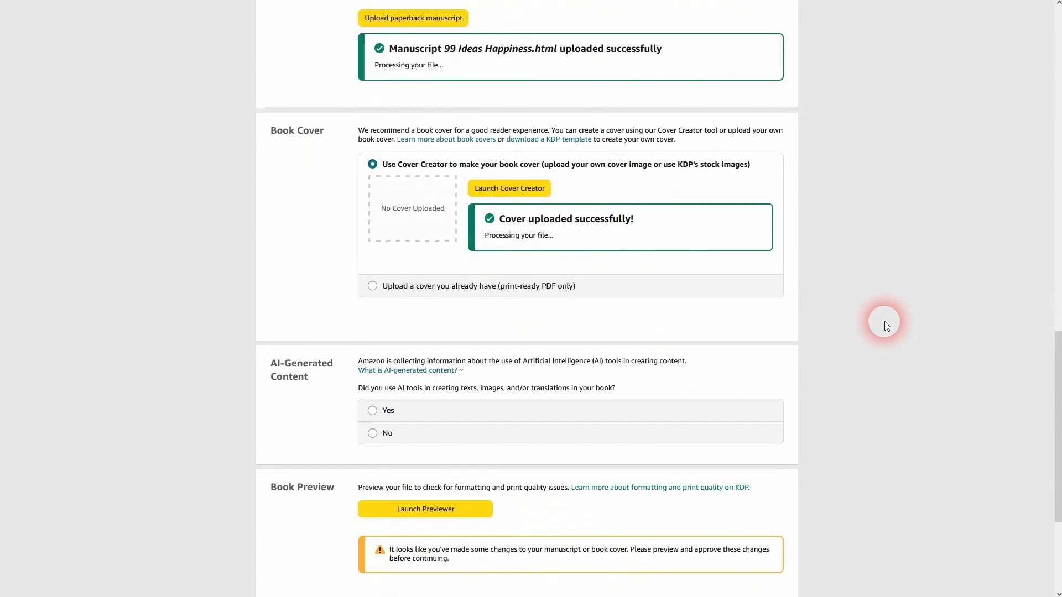
pyautogui.click(467, 255)
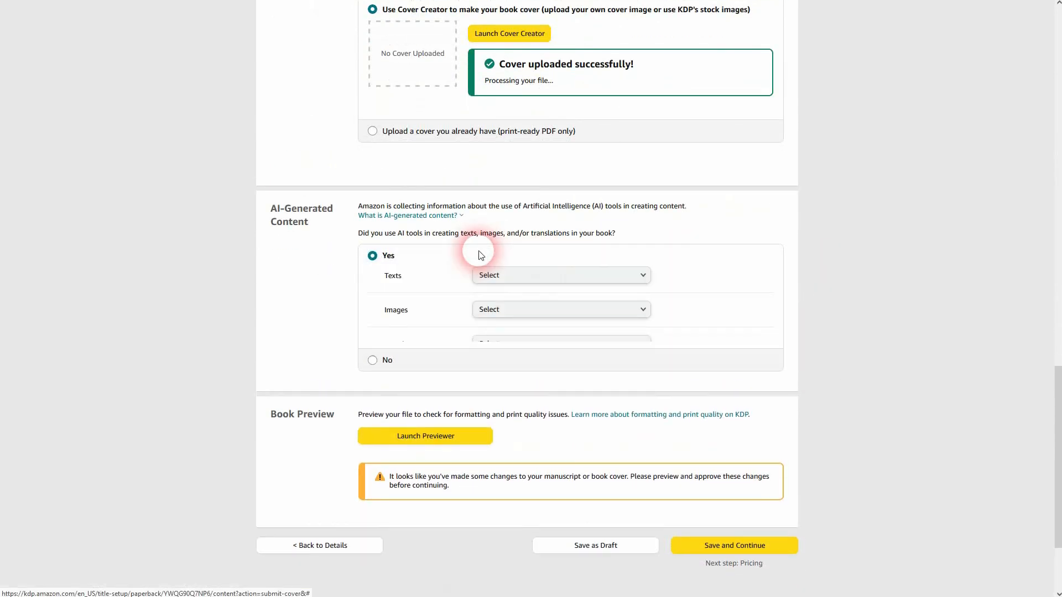
pyautogui.click(523, 278)
pyautogui.click(536, 324)
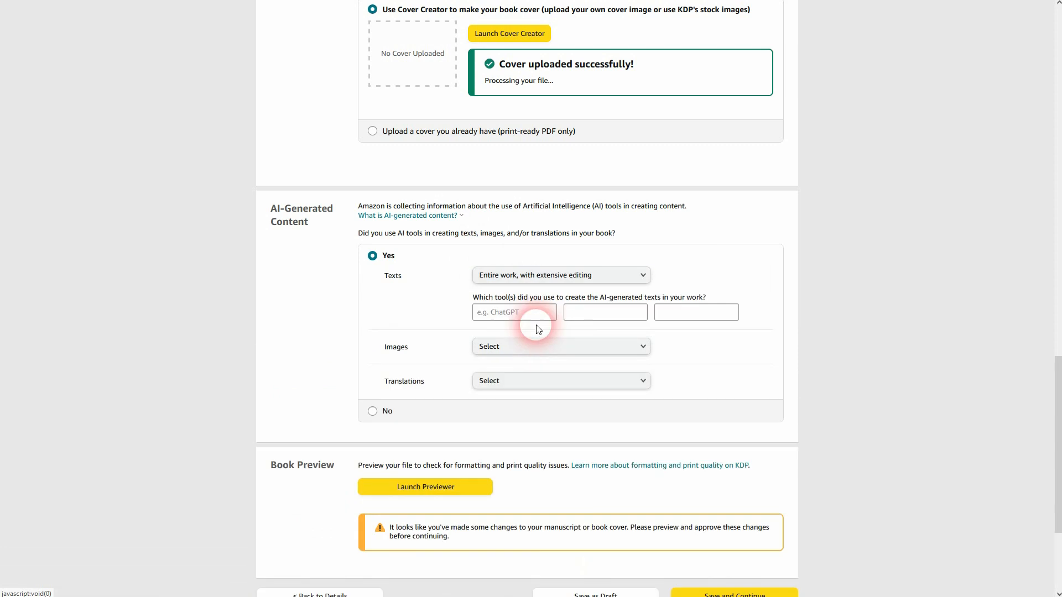
pyautogui.click(568, 282)
pyautogui.click(533, 310)
pyautogui.click(552, 317)
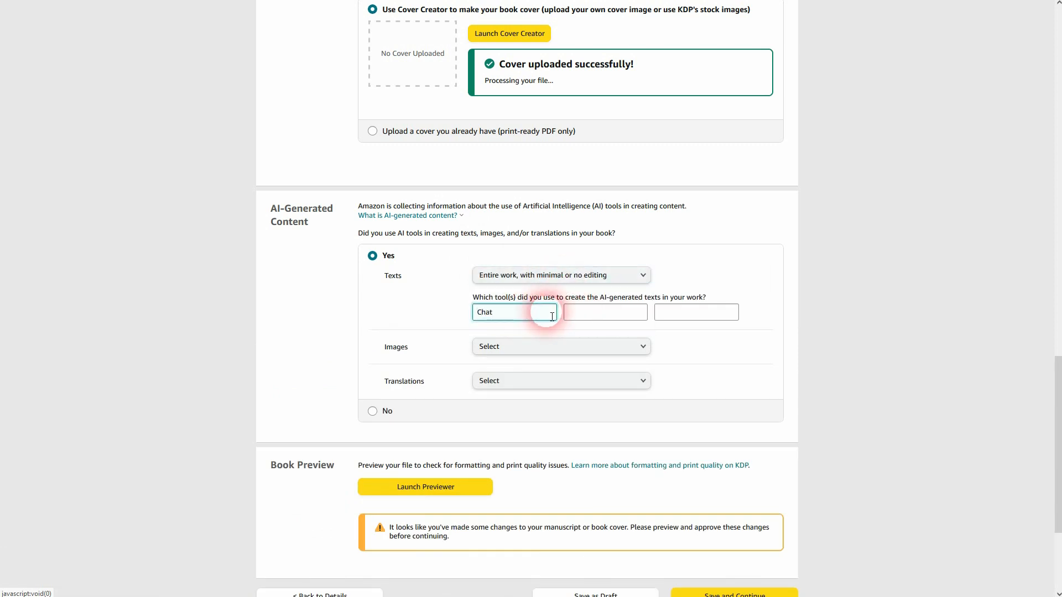
# Declare "One or a few AI-generated images, with minimal or no editing" made with Midjourney, and set translations to None.
pyautogui.click(578, 347)
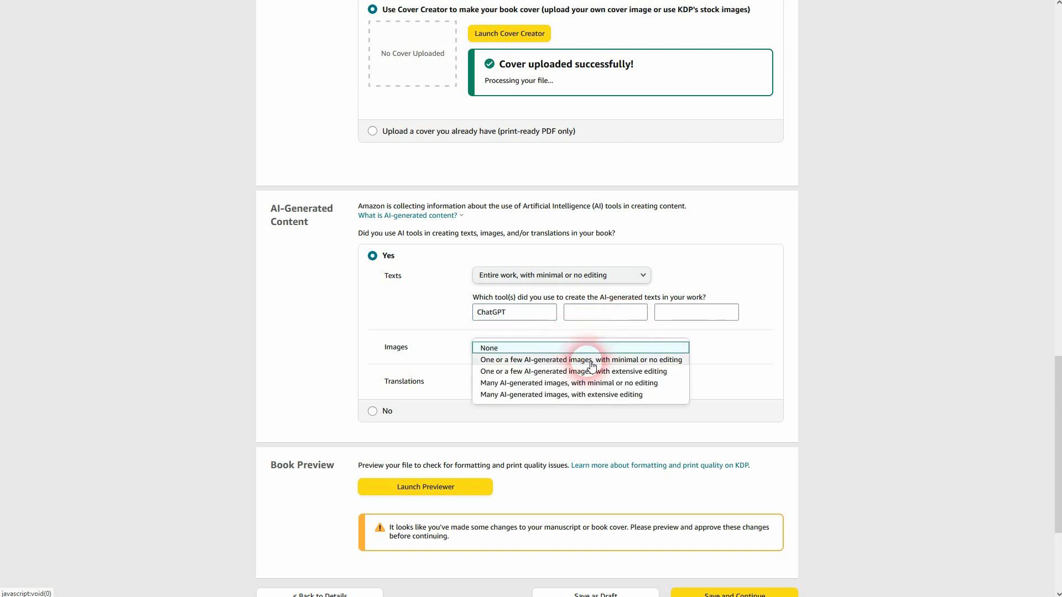
pyautogui.click(591, 360)
pyautogui.click(511, 384)
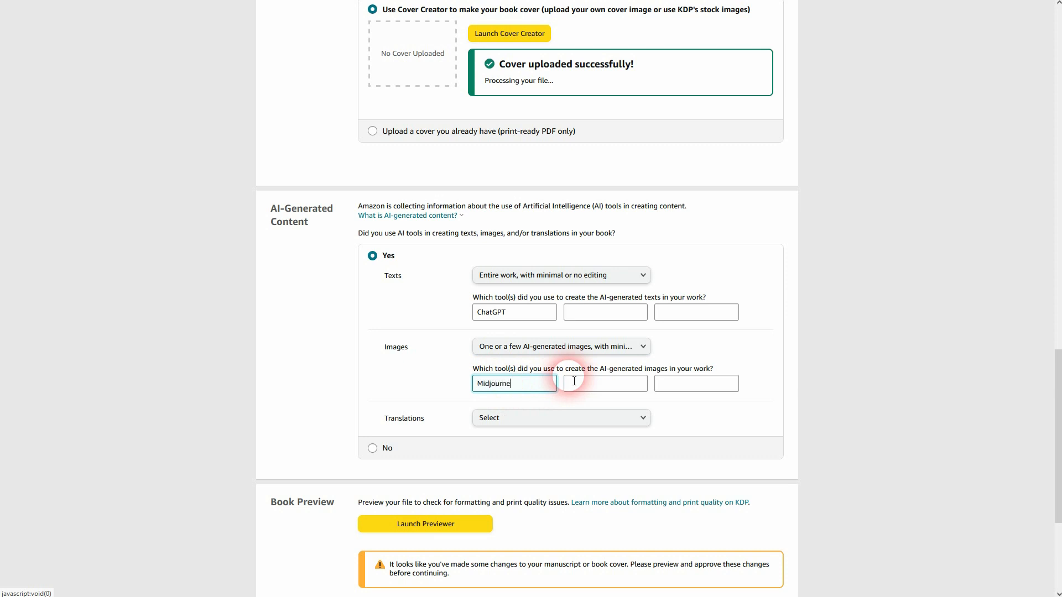
pyautogui.click(540, 417)
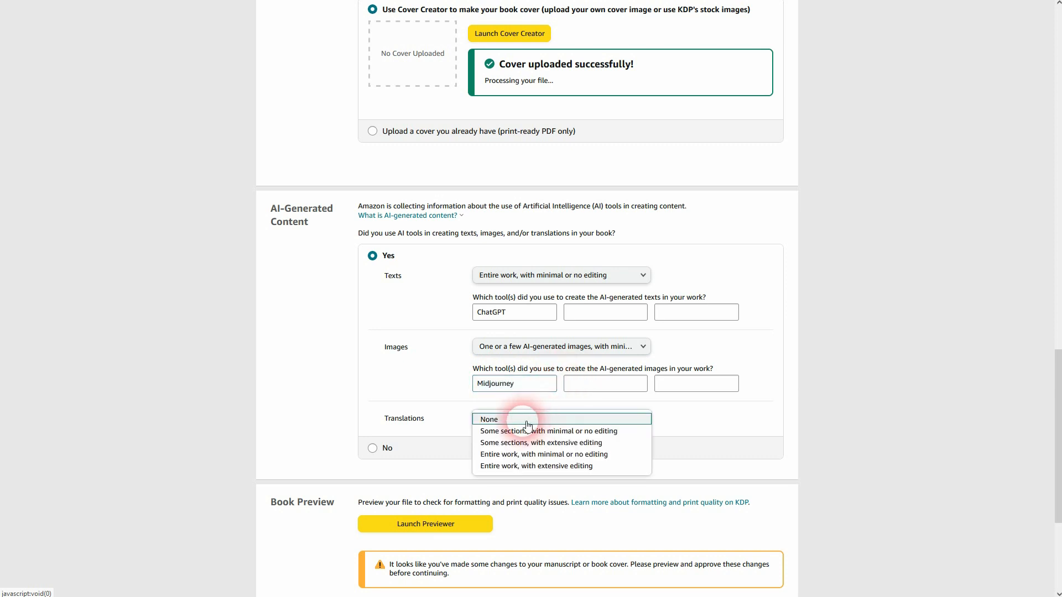
pyautogui.click(522, 420)
# Launch the Print Previewer and examine the cover, and compare the table of contents page numbers with the actual chapter pages.
pyautogui.scroll(-4, 761, 340)
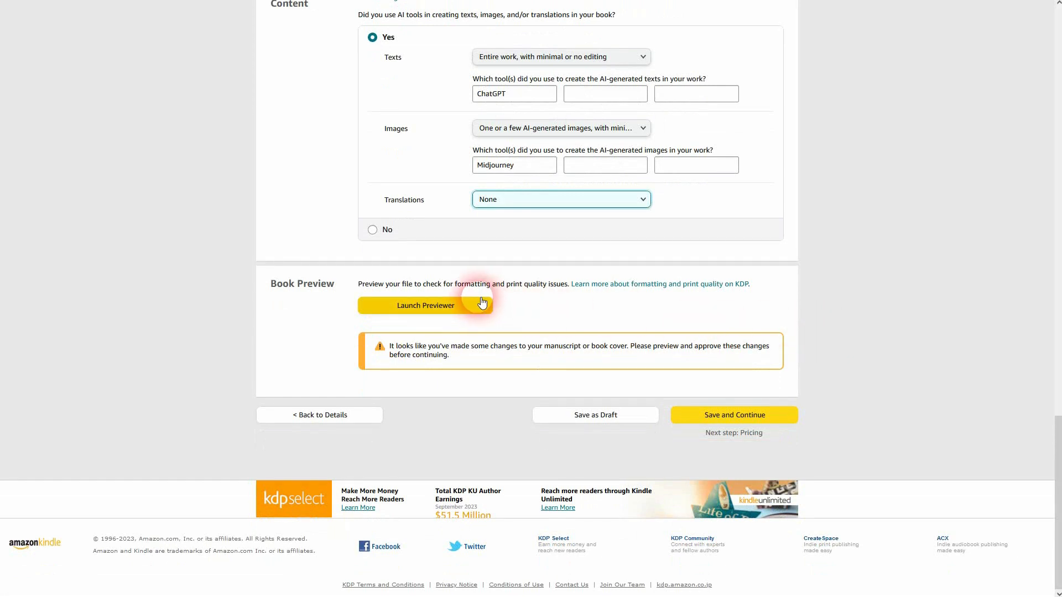
pyautogui.click(442, 307)
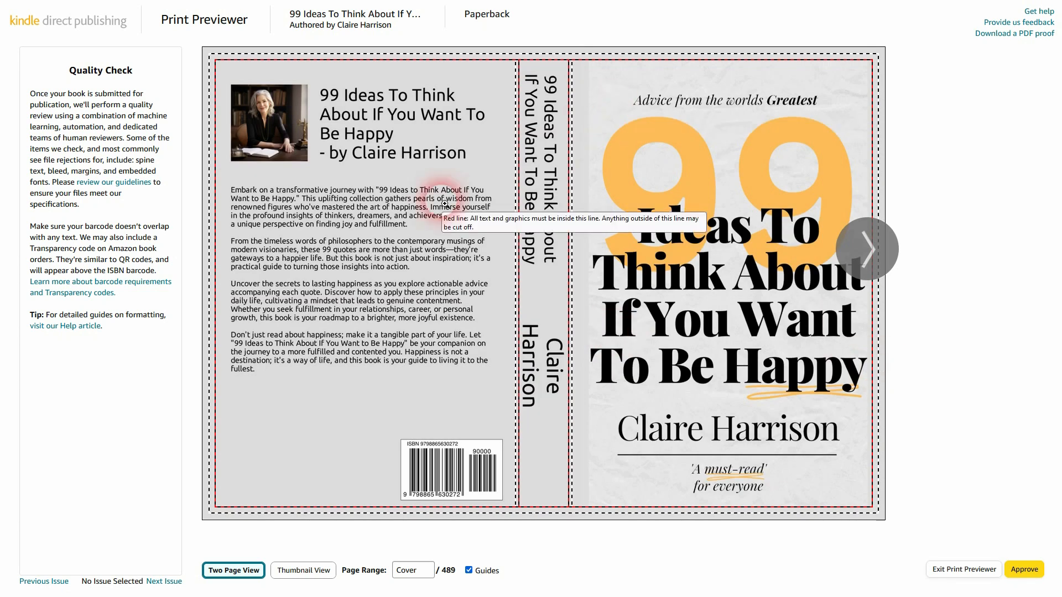
pyautogui.click(868, 250)
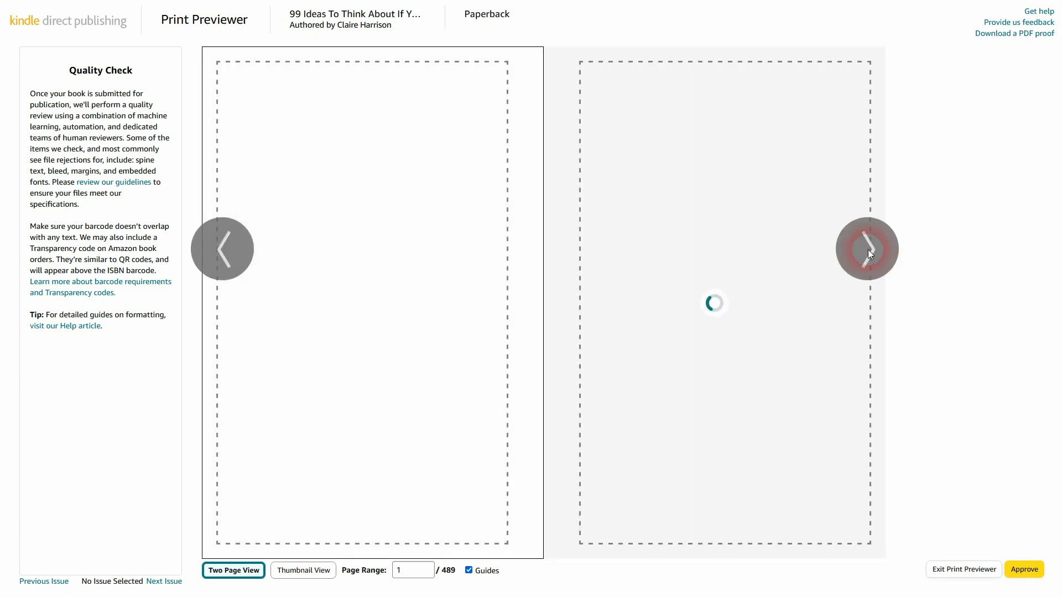
pyautogui.click(867, 250)
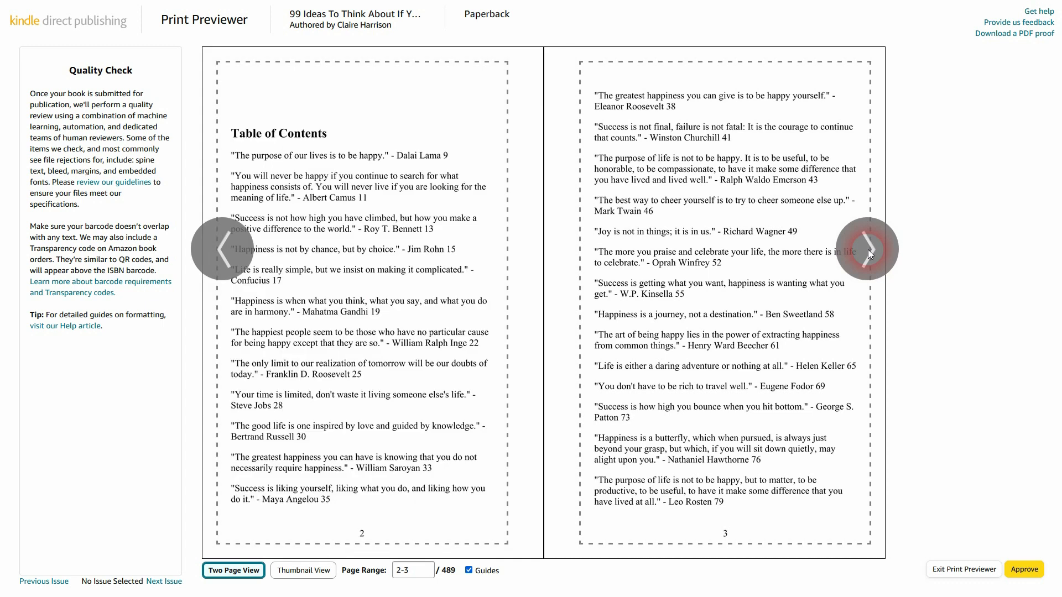
pyautogui.click(867, 250)
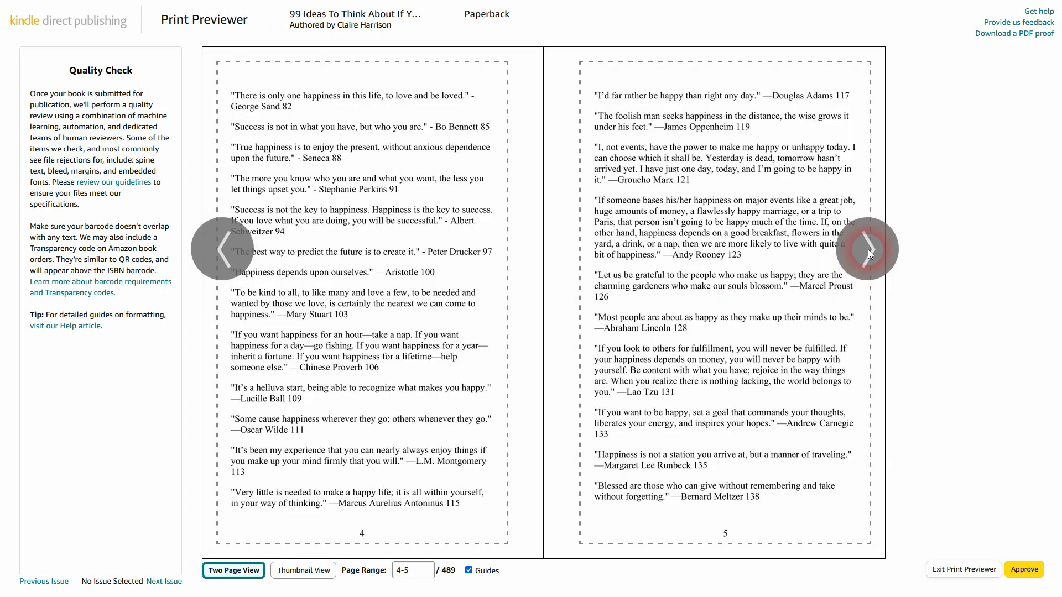
pyautogui.click(868, 250)
pyautogui.click(868, 250)
pyautogui.click(868, 250)
pyautogui.click(868, 250)
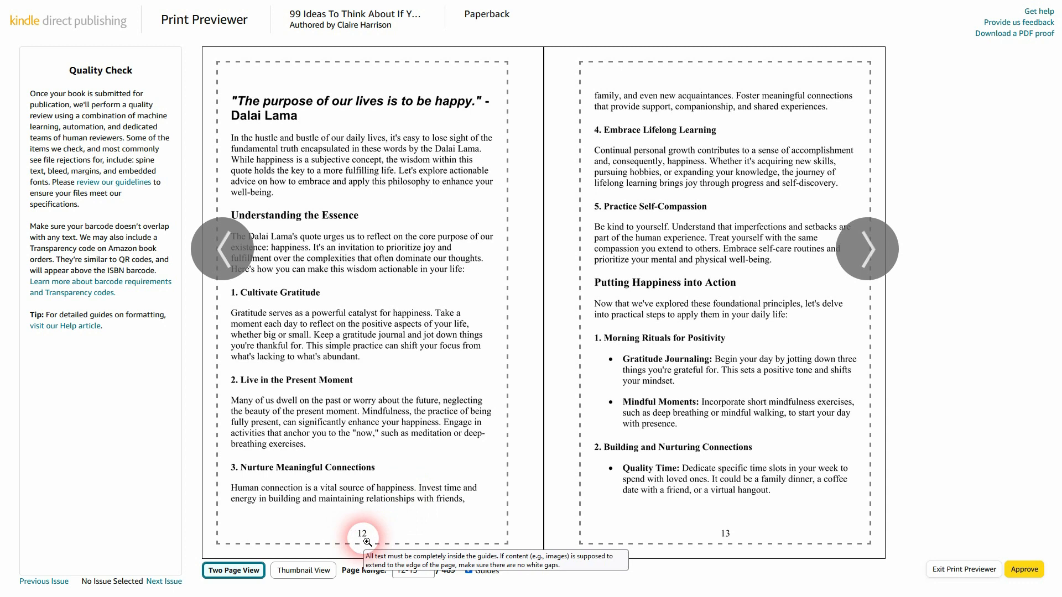
pyautogui.click(224, 274)
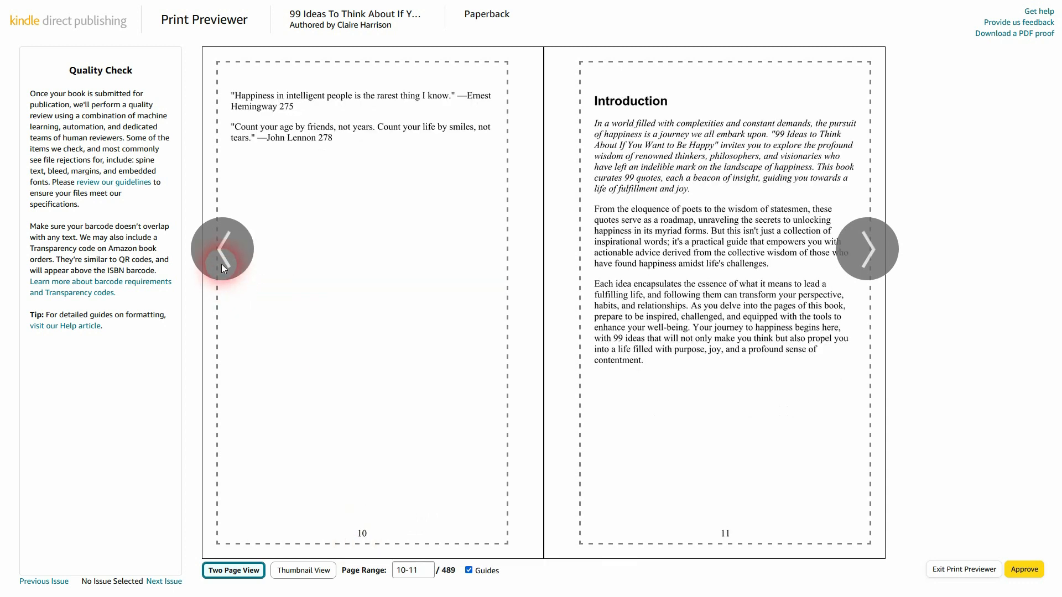
pyautogui.click(221, 264)
pyautogui.click(221, 264)
pyautogui.click(221, 264)
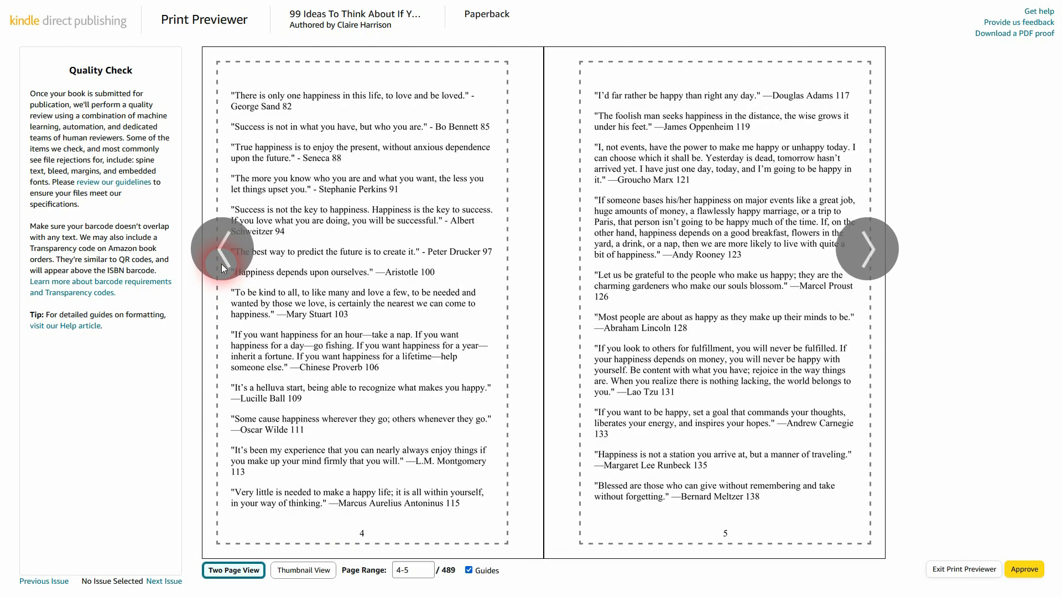
pyautogui.click(222, 264)
pyautogui.click(457, 158)
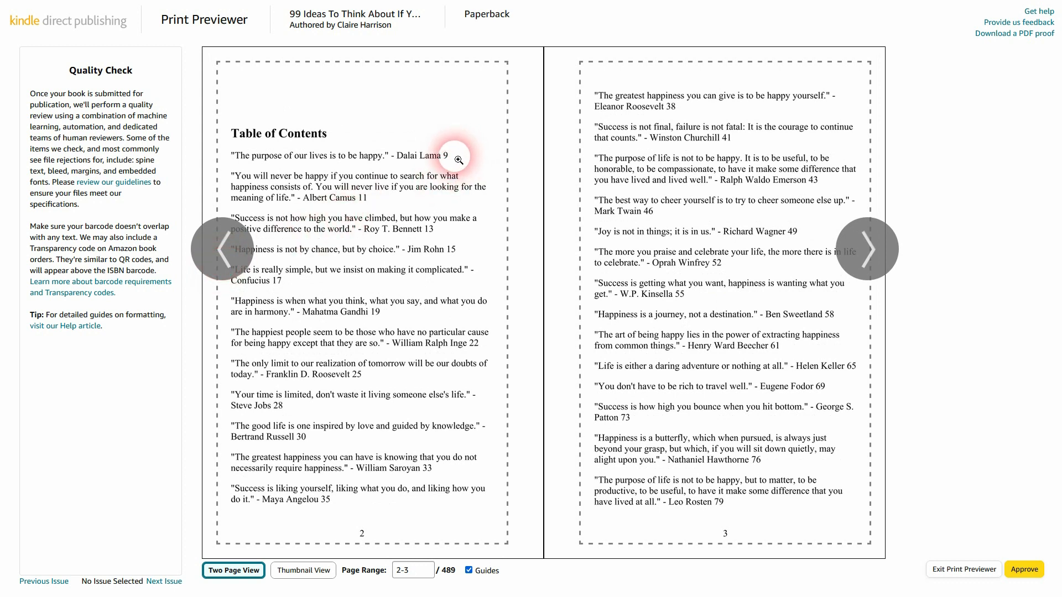
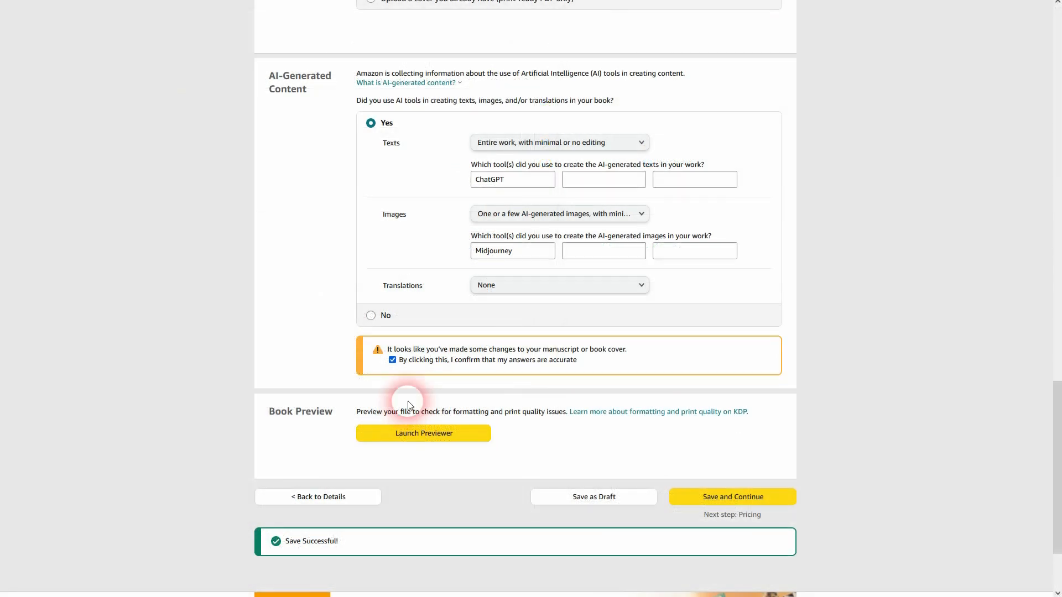
# Confirm the AI-generated content answers as accurate and approve the paperback after checking its opening pages in the Print Previewer.
pyautogui.click(392, 360)
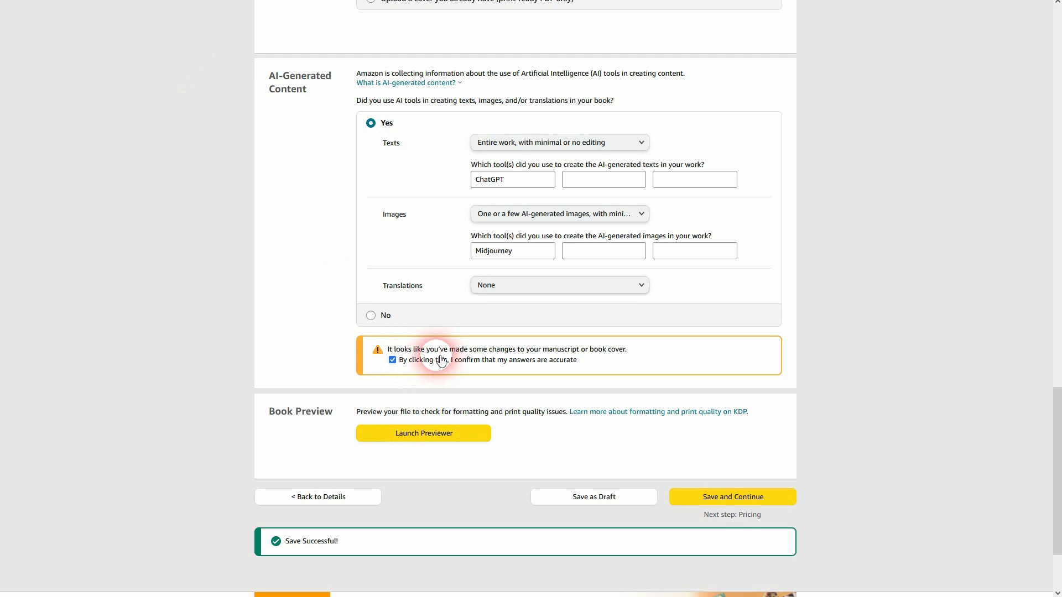
pyautogui.click(423, 435)
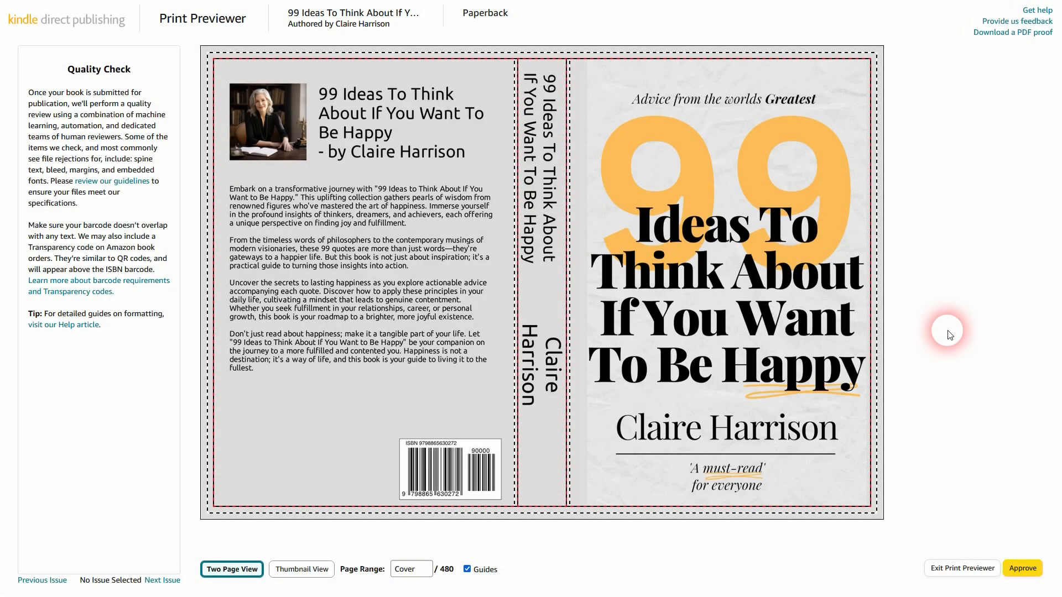
pyautogui.click(878, 264)
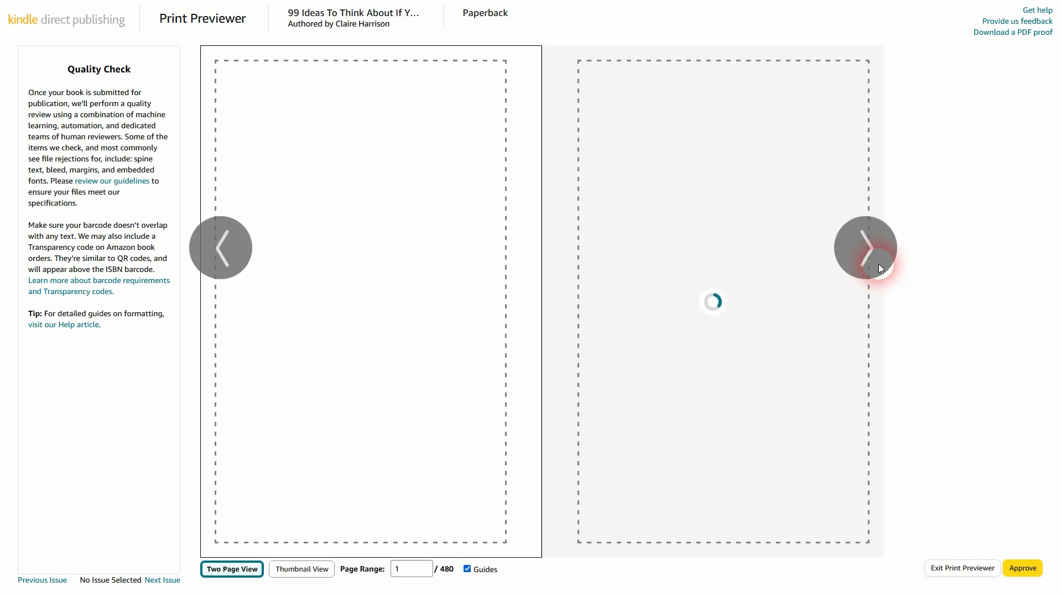
pyautogui.click(873, 257)
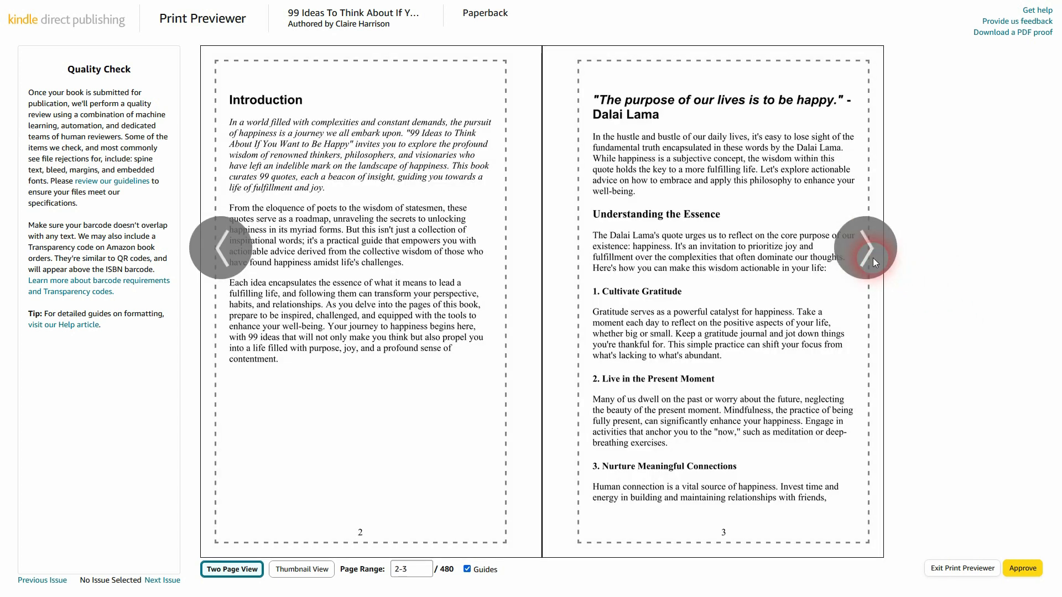
pyautogui.click(878, 238)
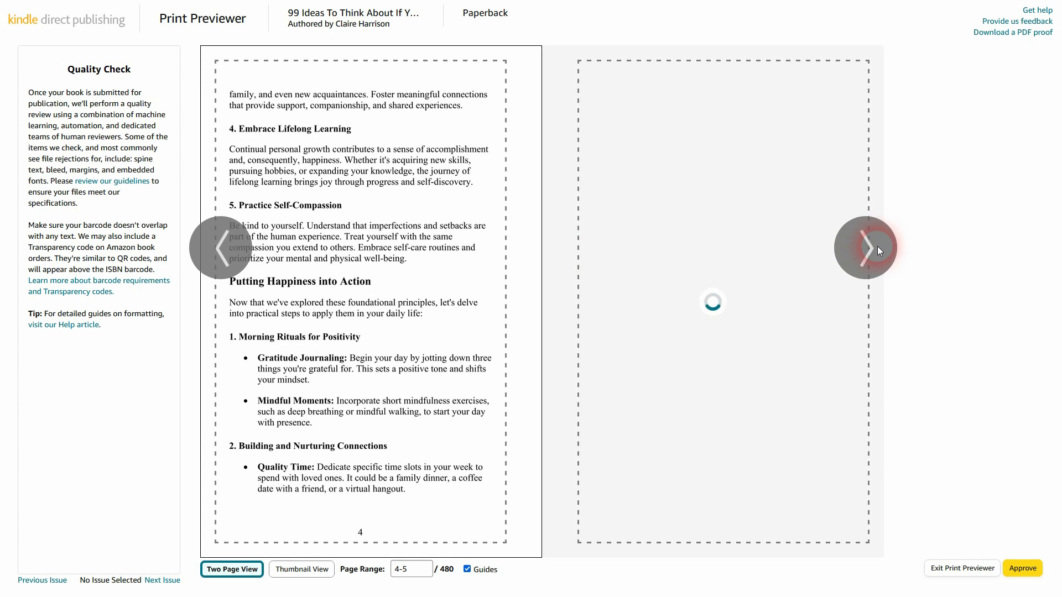
pyautogui.click(1024, 569)
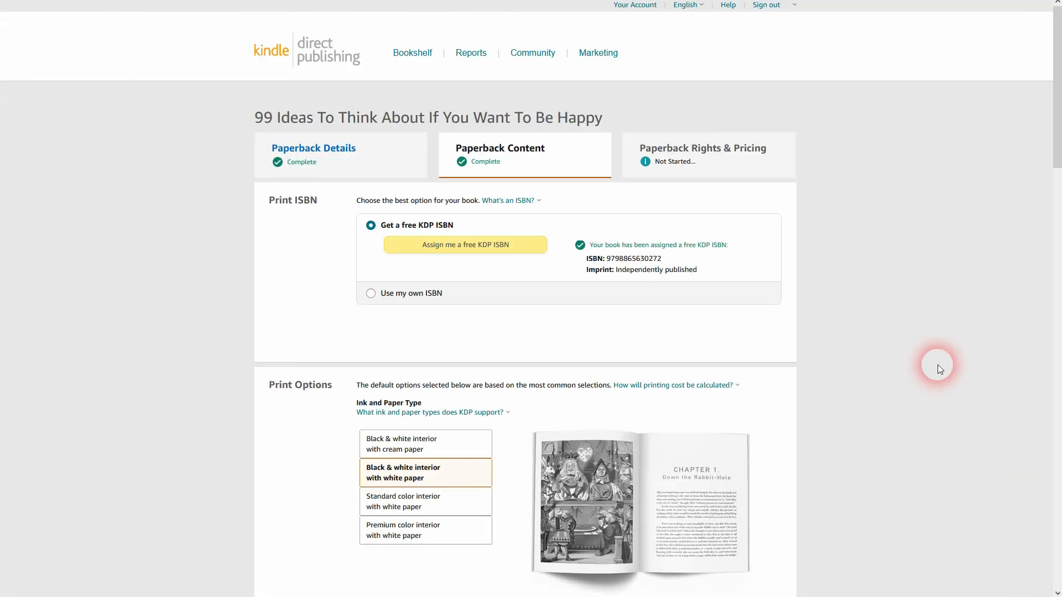
# Review the printing costs for each marketplace, then save the paperback content and continue to the list price section.
pyautogui.scroll(-20, 881, 318)
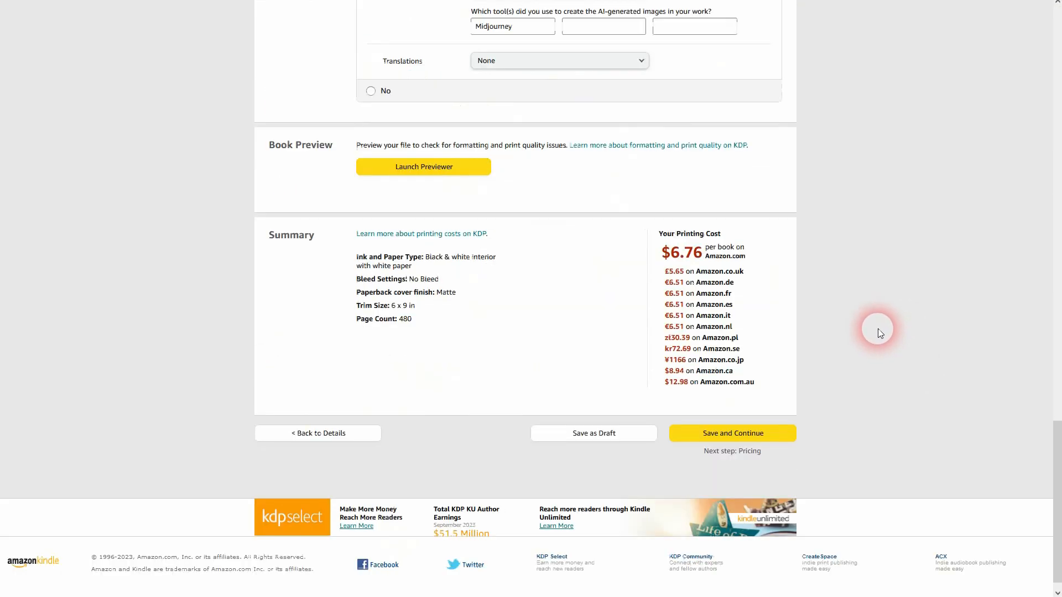
pyautogui.moveTo(671, 233); pyautogui.dragTo(747, 359)
pyautogui.click(867, 346)
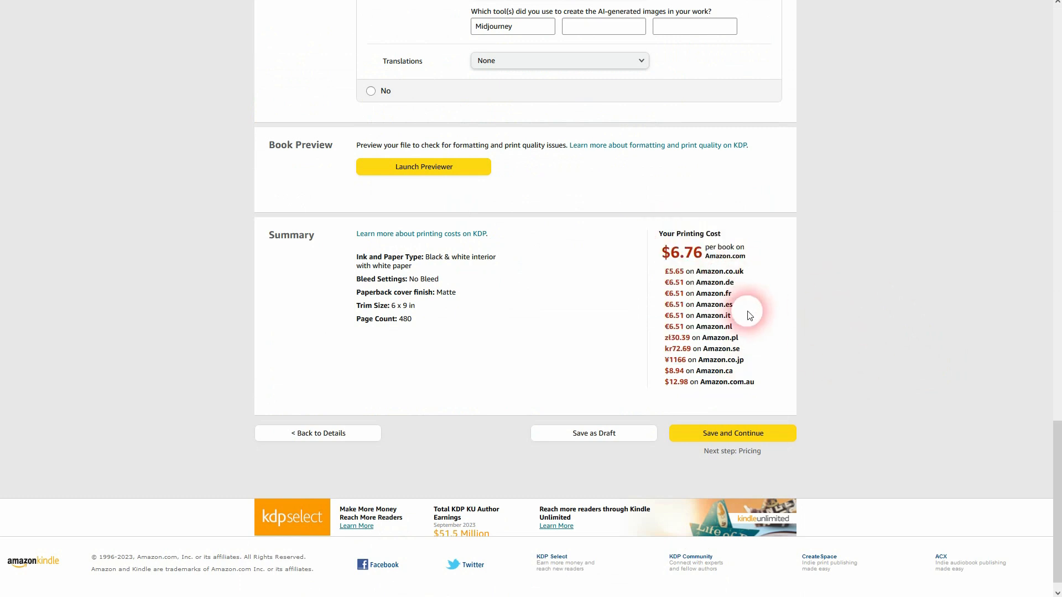
pyautogui.click(739, 433)
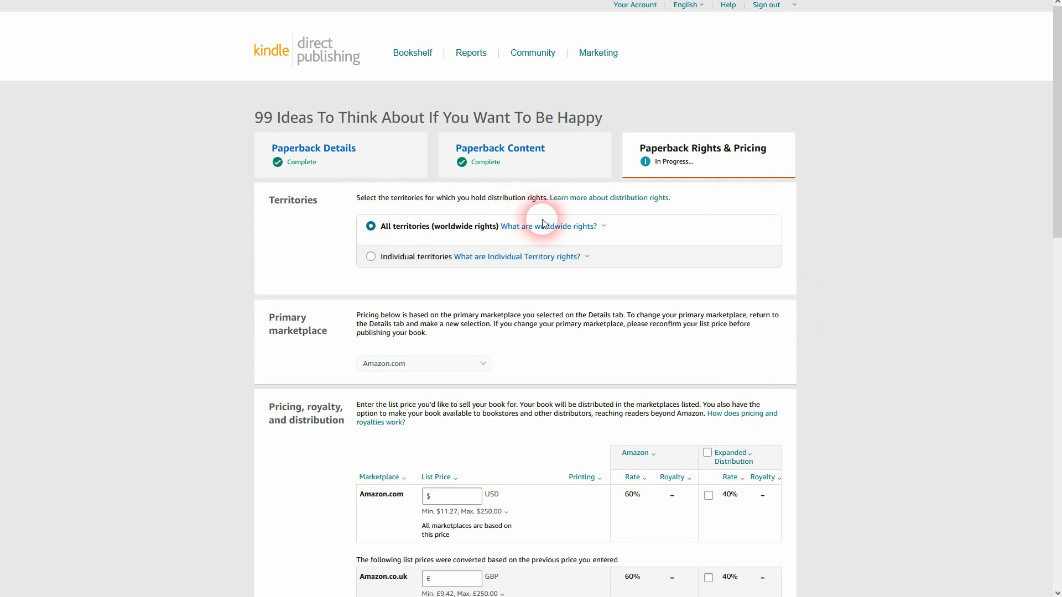
pyautogui.scroll(-6, 672, 217)
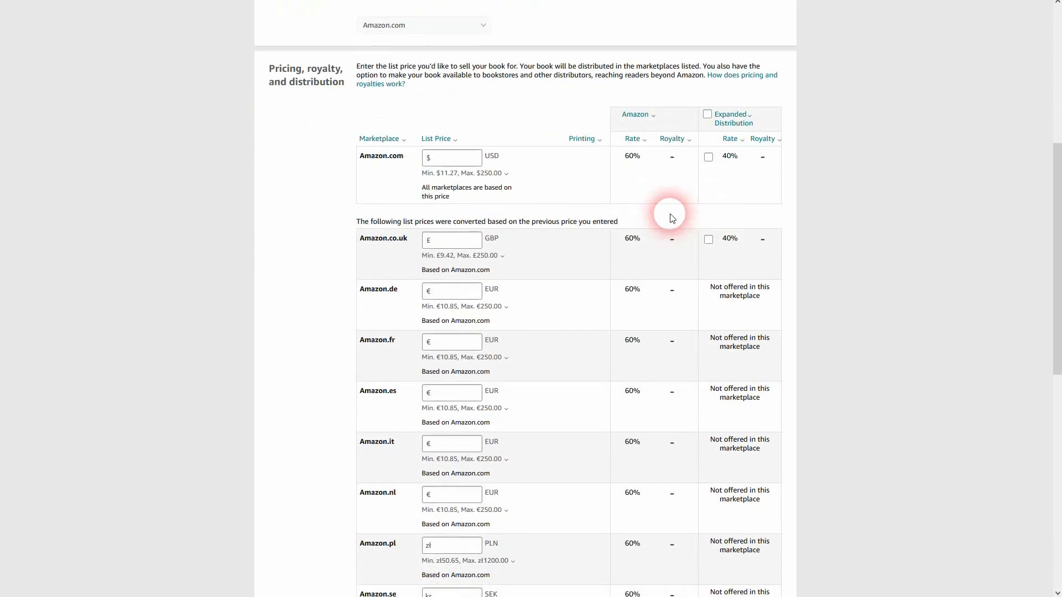
# Read the royalty rate explanation and check the minimum list price for Amazon.com.
pyautogui.click(633, 140)
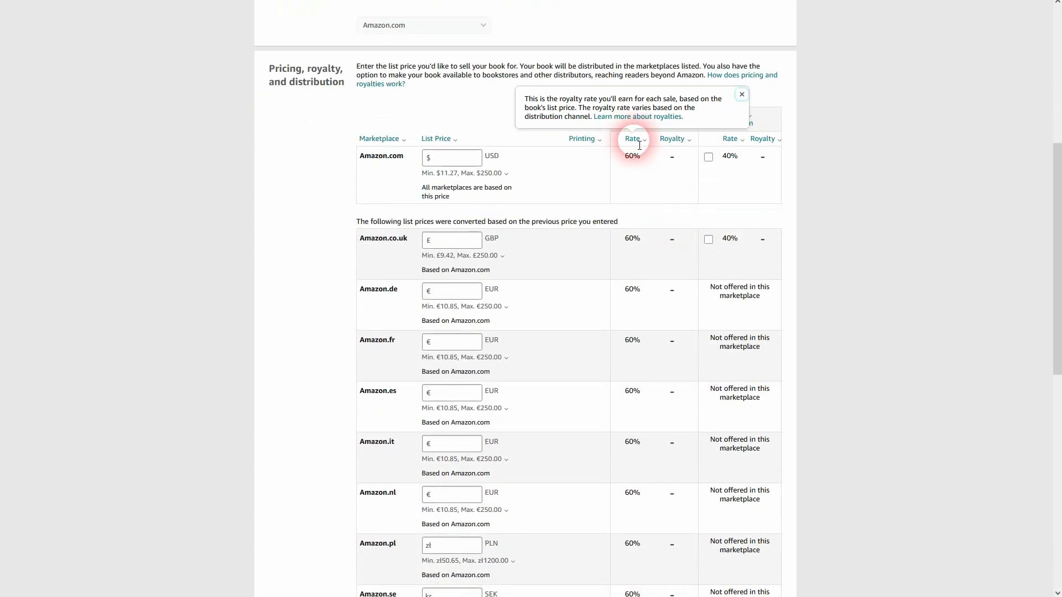
pyautogui.click(445, 174)
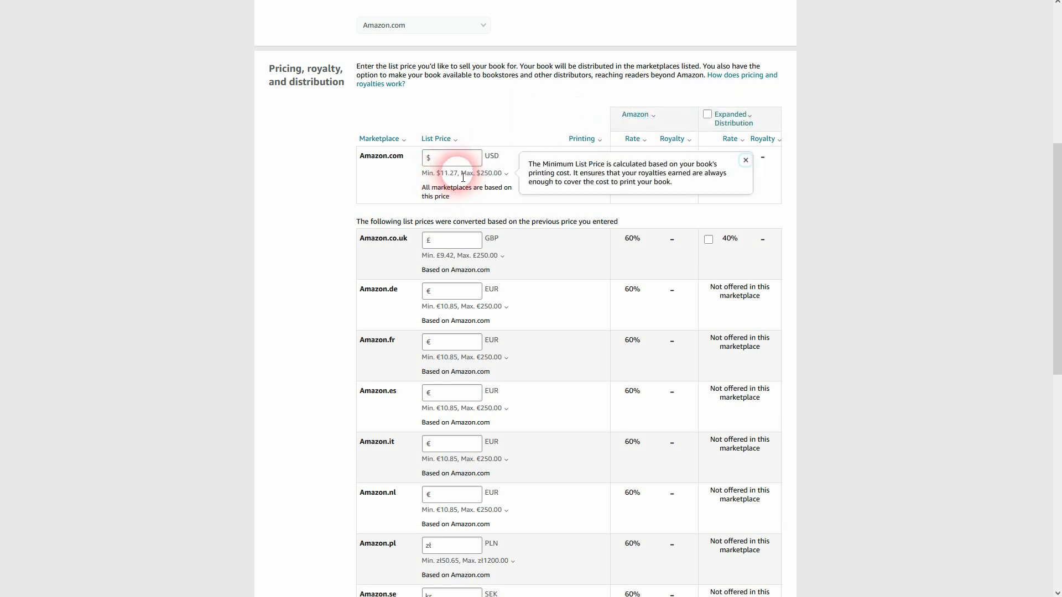
pyautogui.click(444, 175)
pyautogui.doubleClick(444, 176)
pyautogui.click(470, 181)
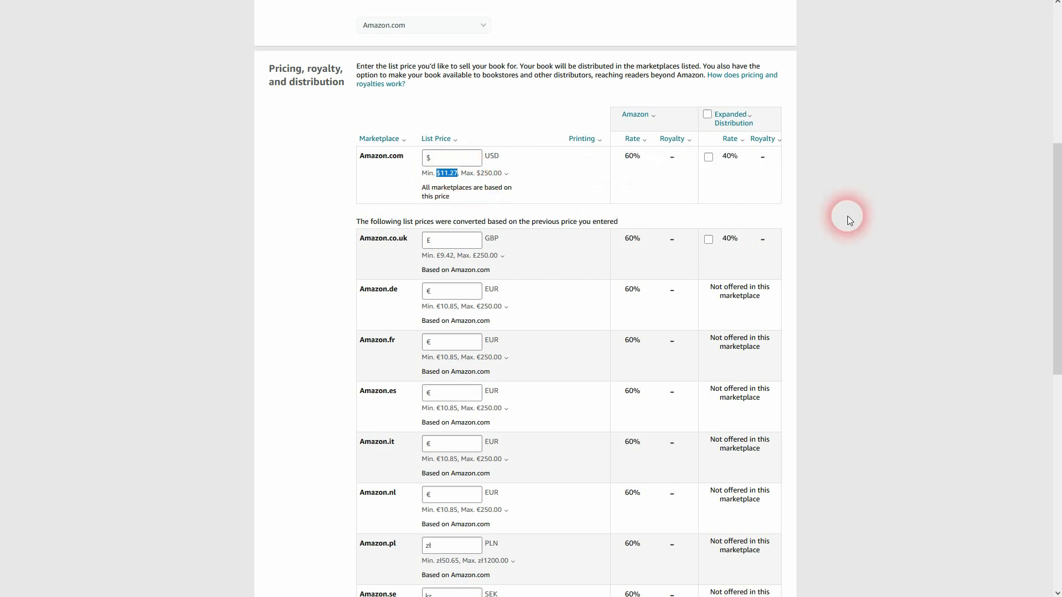
# Try a list price of $10.99 for Amazon.com and check it against the minimum list price explanation.
pyautogui.click(479, 160)
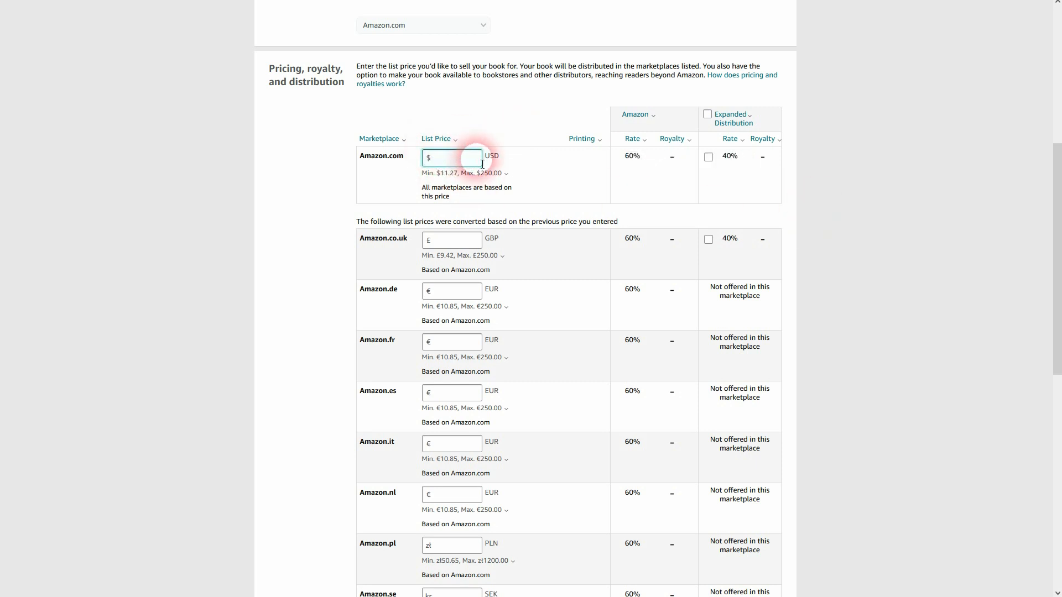
pyautogui.click(930, 254)
pyautogui.click(461, 186)
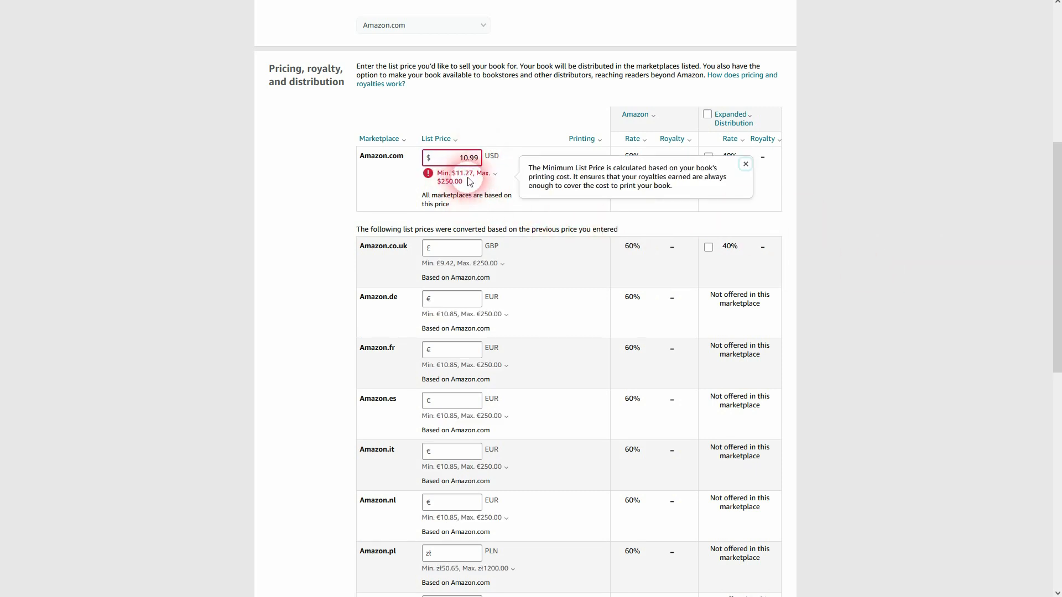
# Try a list price of $14.99 for Amazon.com and check the resulting printing cost and royalty.
pyautogui.doubleClick(469, 158)
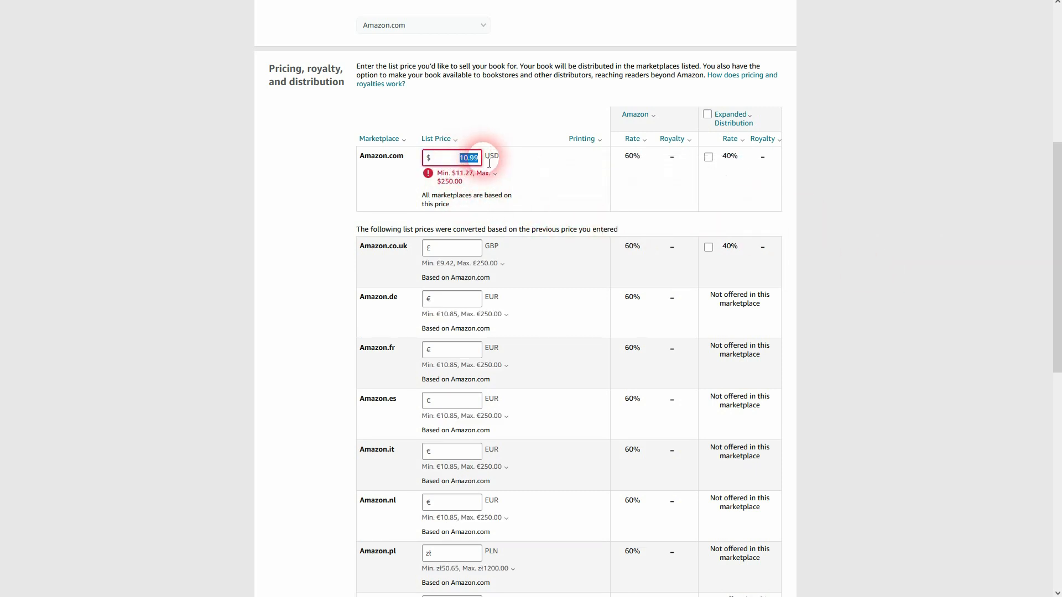
pyautogui.write('14')
pyautogui.click(647, 244)
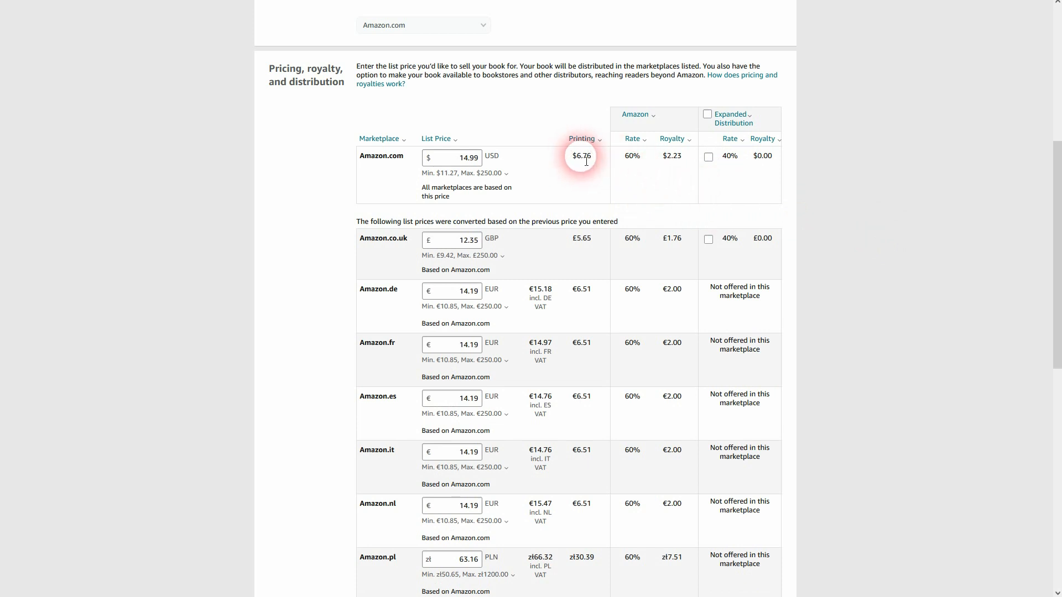
pyautogui.moveTo(624, 157); pyautogui.dragTo(643, 160)
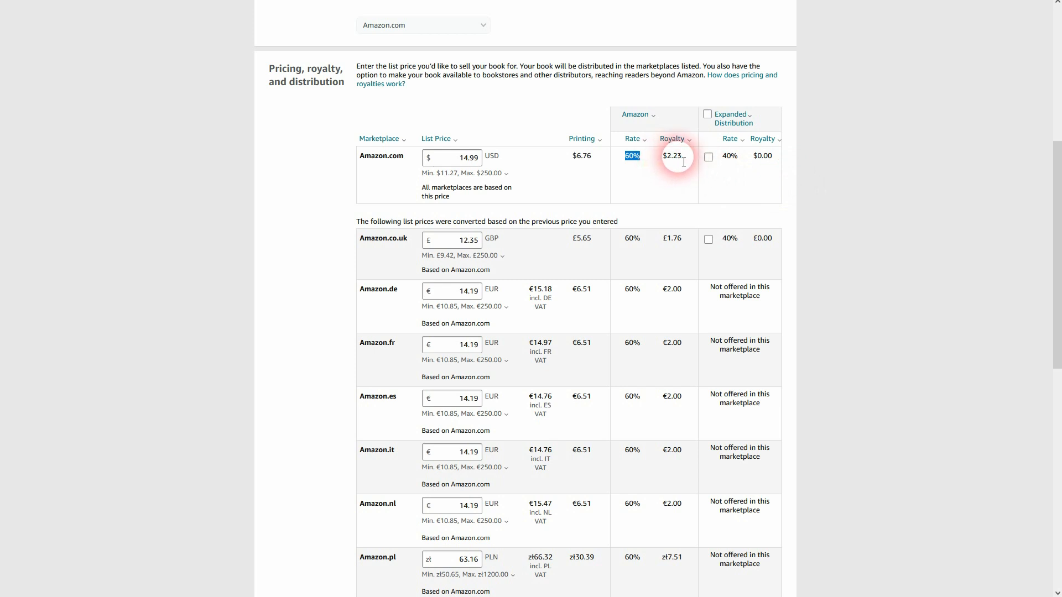
pyautogui.moveTo(672, 160); pyautogui.dragTo(689, 175)
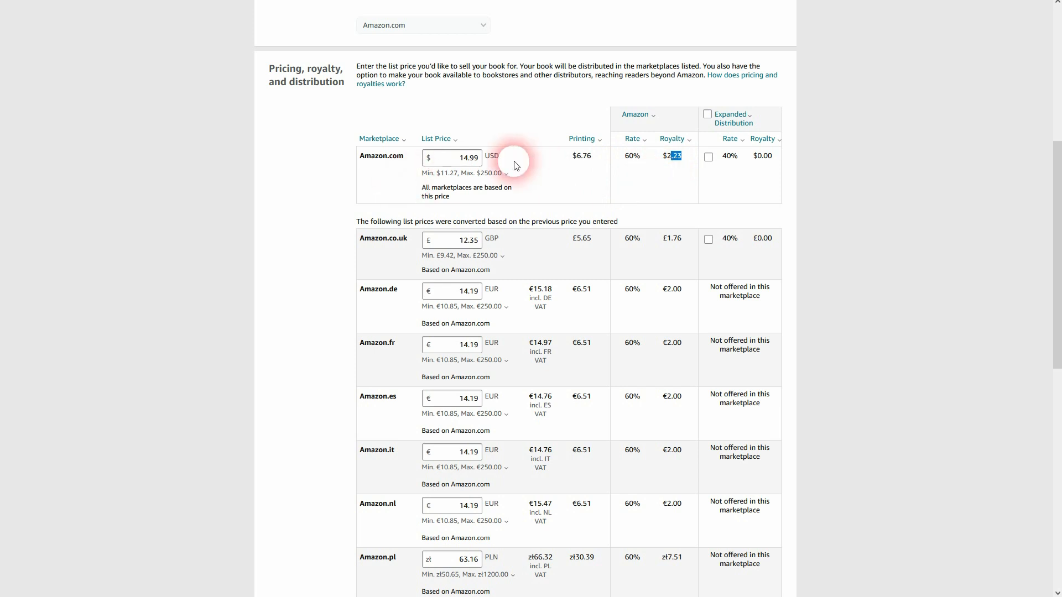
# Set the Amazon.com list price to $19.99 and read the Expanded Distribution explanation without enrolling.
pyautogui.moveTo(451, 157); pyautogui.dragTo(491, 163)
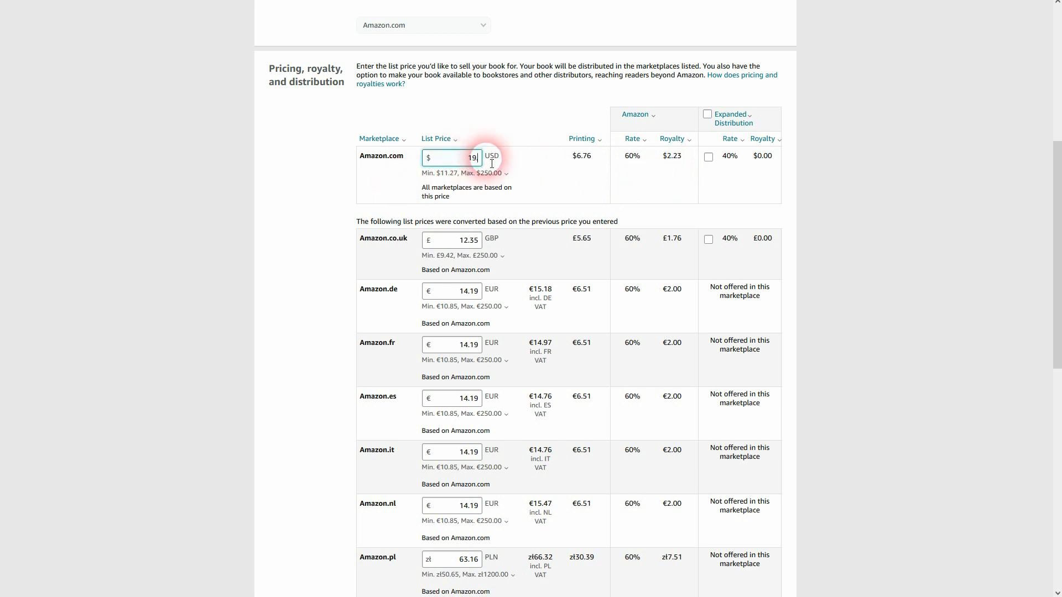
pyautogui.click(985, 215)
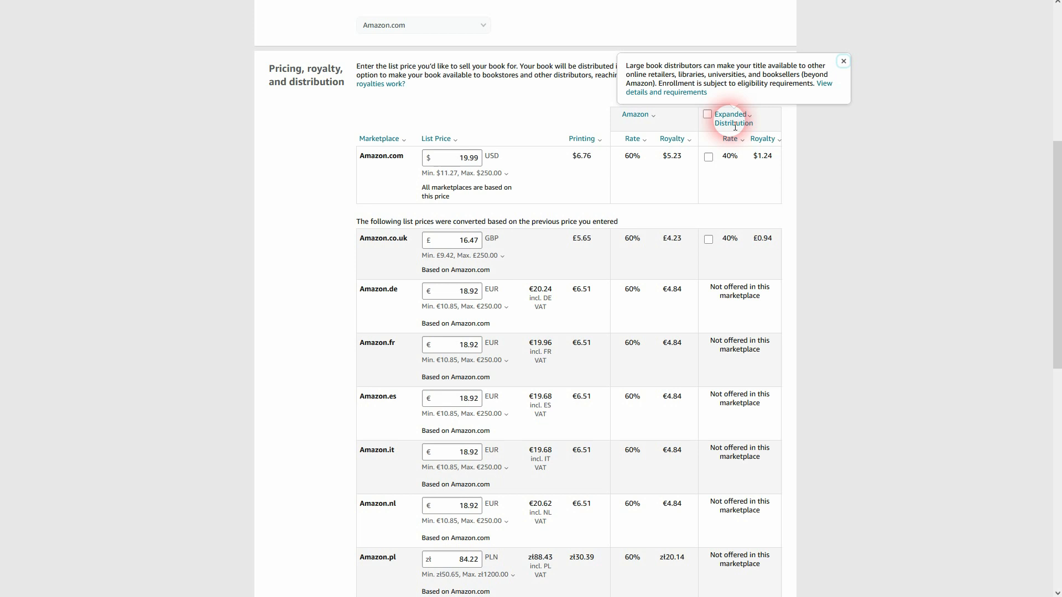
pyautogui.click(841, 172)
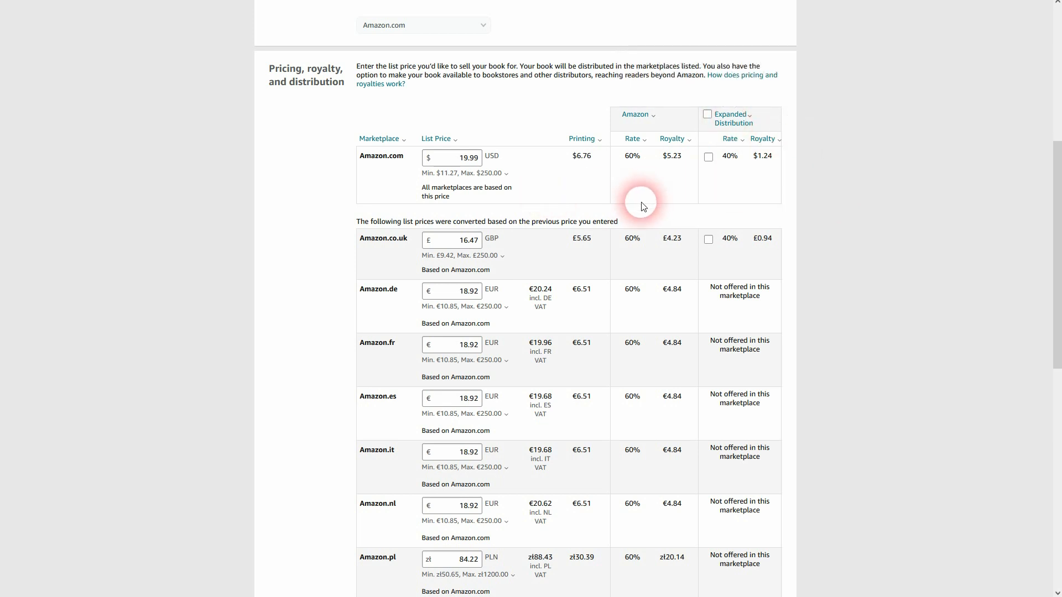
pyautogui.click(487, 173)
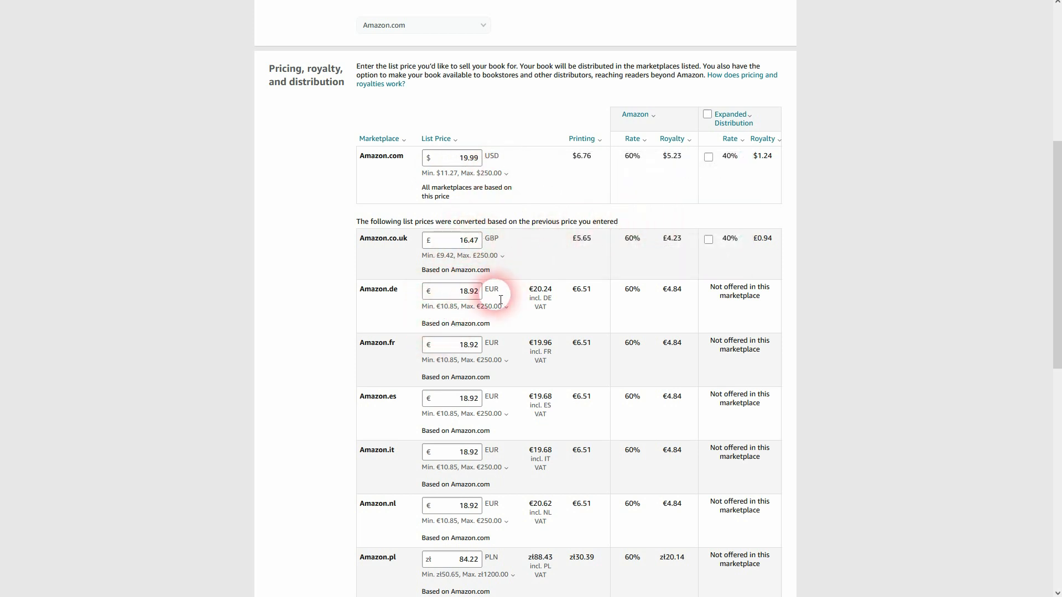
# Set the list prices to £16.99 for Amazon.co.uk and €18.99 for Amazon.de.
pyautogui.doubleClick(467, 240)
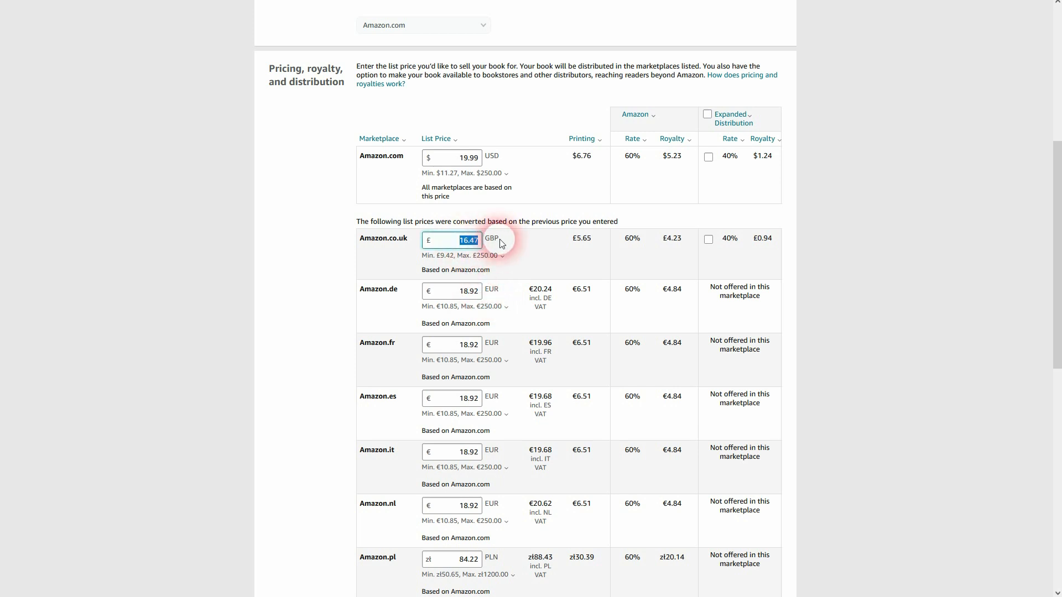
pyautogui.write('16.99')
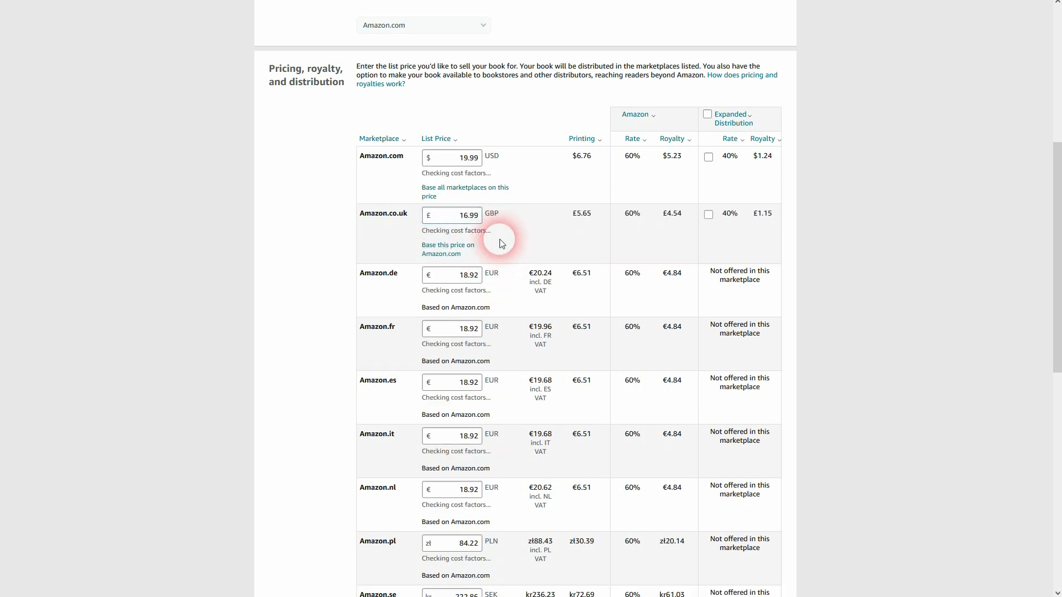
pyautogui.doubleClick(464, 275)
pyautogui.write('18.9')
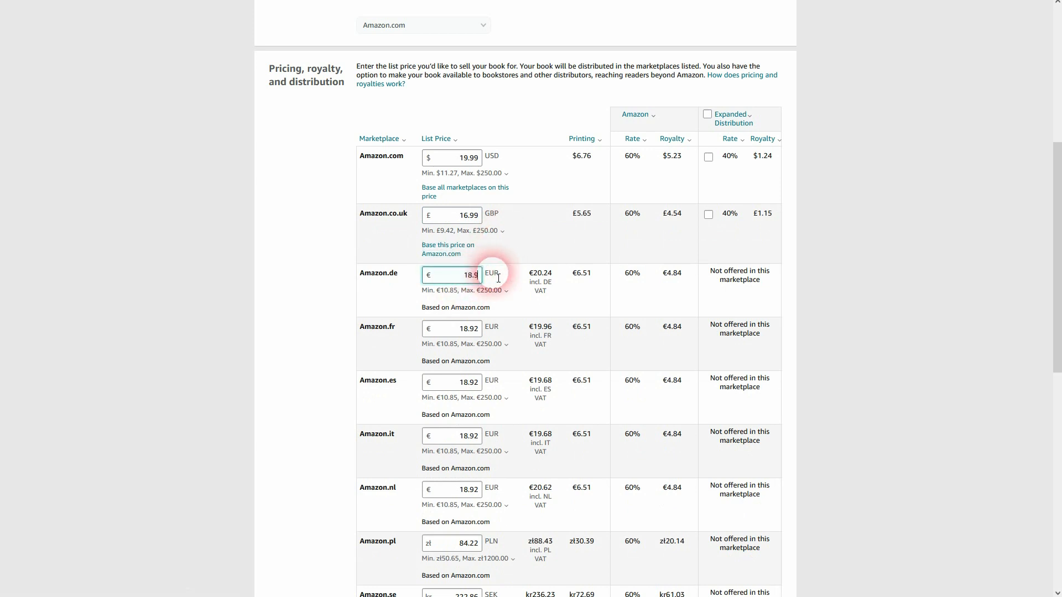
pyautogui.write('9')
# Set the list price to €18.99 for Amazon.fr, Amazon.es, Amazon.it and Amazon.nl.
pyautogui.press('Tab')
pyautogui.write('18.99')
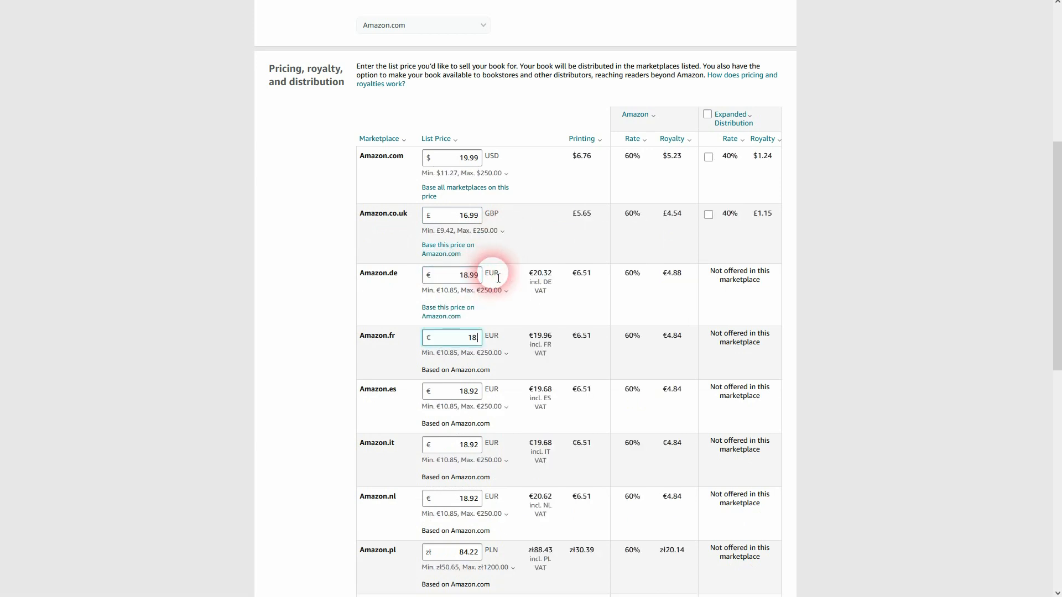
pyautogui.press('Tab')
pyautogui.write('18.99')
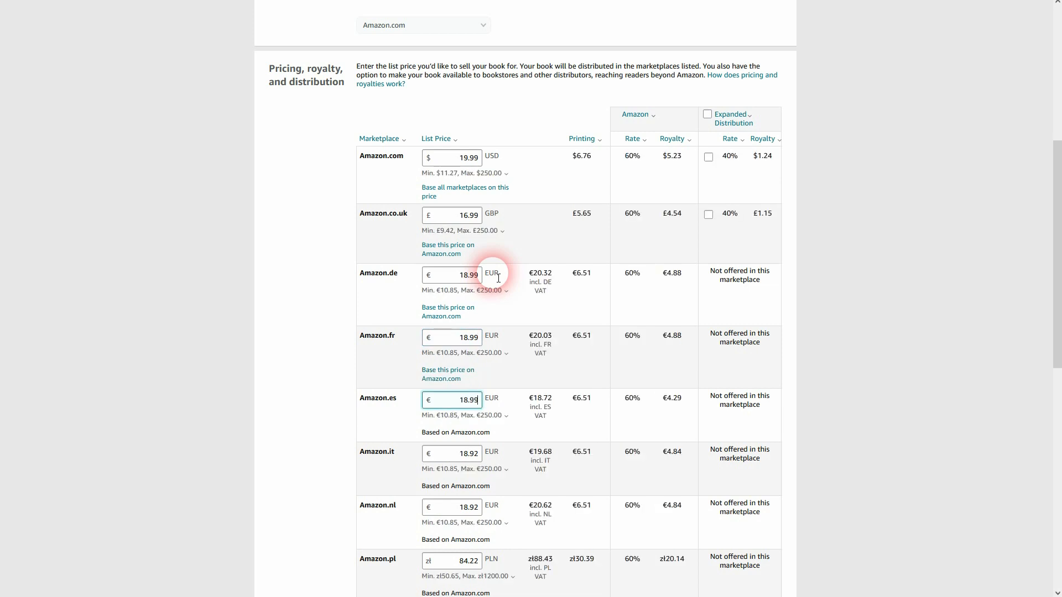
pyautogui.press('Tab')
pyautogui.write('18.99')
pyautogui.press('Tab')
pyautogui.write('18.99')
pyautogui.press('Tab')
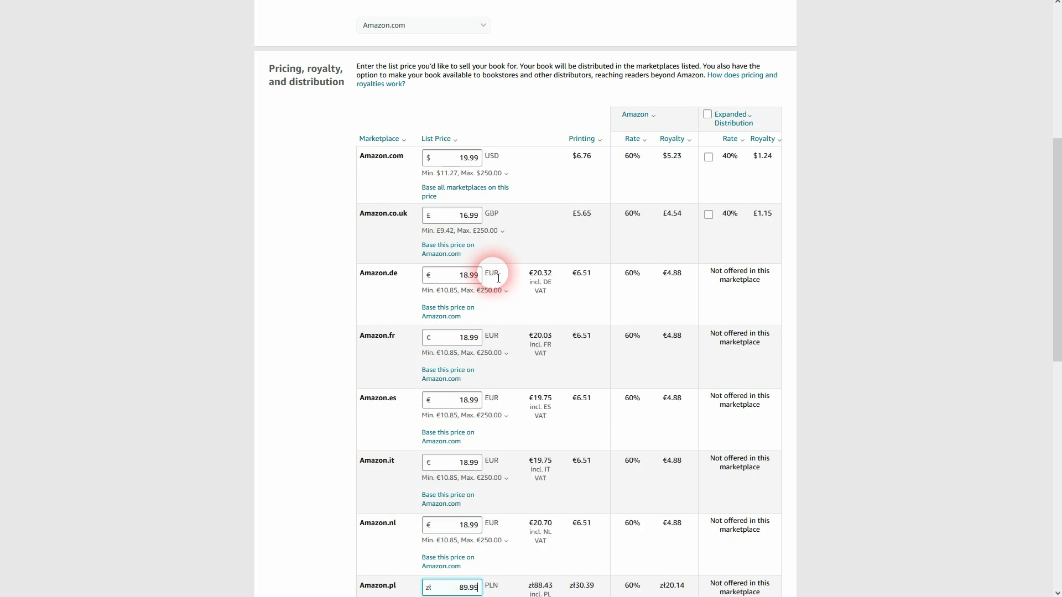
# Set the list prices to 89.99 PLN for Amazon.pl, 249.99 SEK for Amazon.se and 2999 JPY for Amazon.co.jp.
pyautogui.write('89.99')
pyautogui.press('Tab')
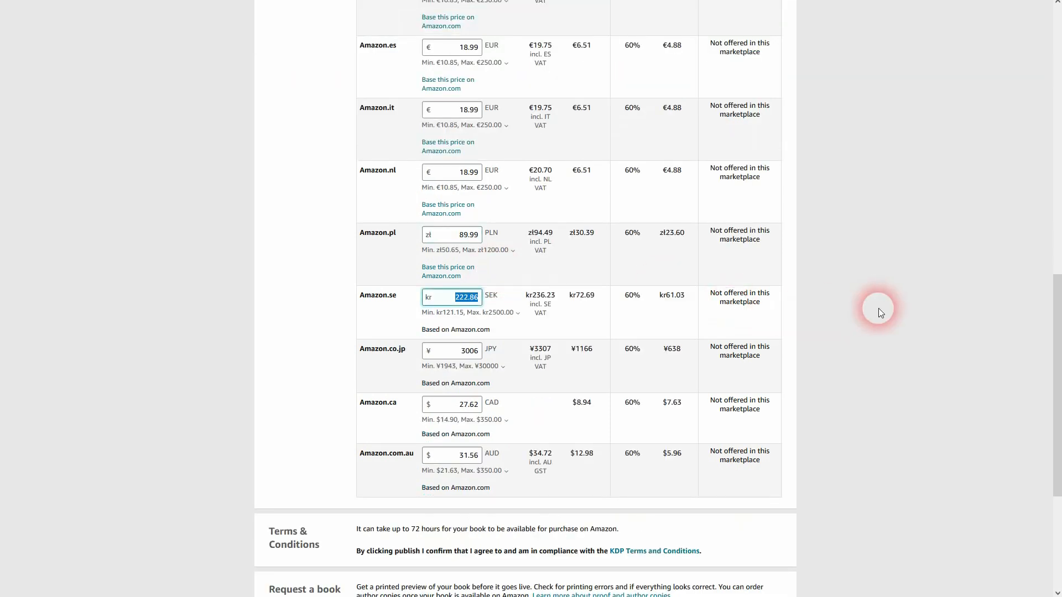
pyautogui.write('249.99')
pyautogui.press('Tab')
pyautogui.write('2')
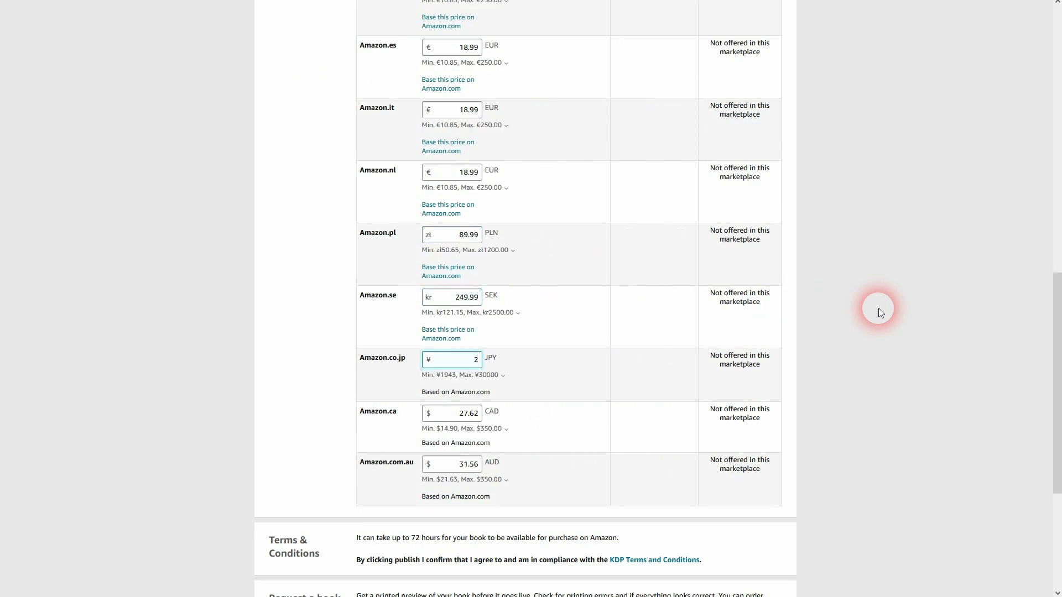
pyautogui.write('999')
# Set the list prices to 29.99 CAD for Amazon.ca and 29.99 AUD for Amazon.com.au.
pyautogui.press('Tab')
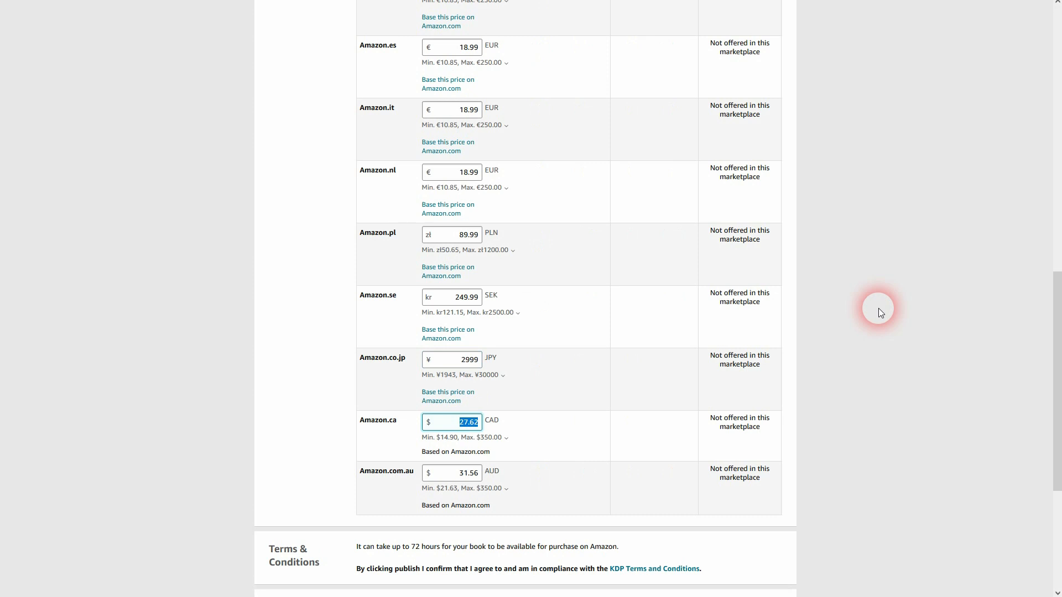
pyautogui.press('Tab')
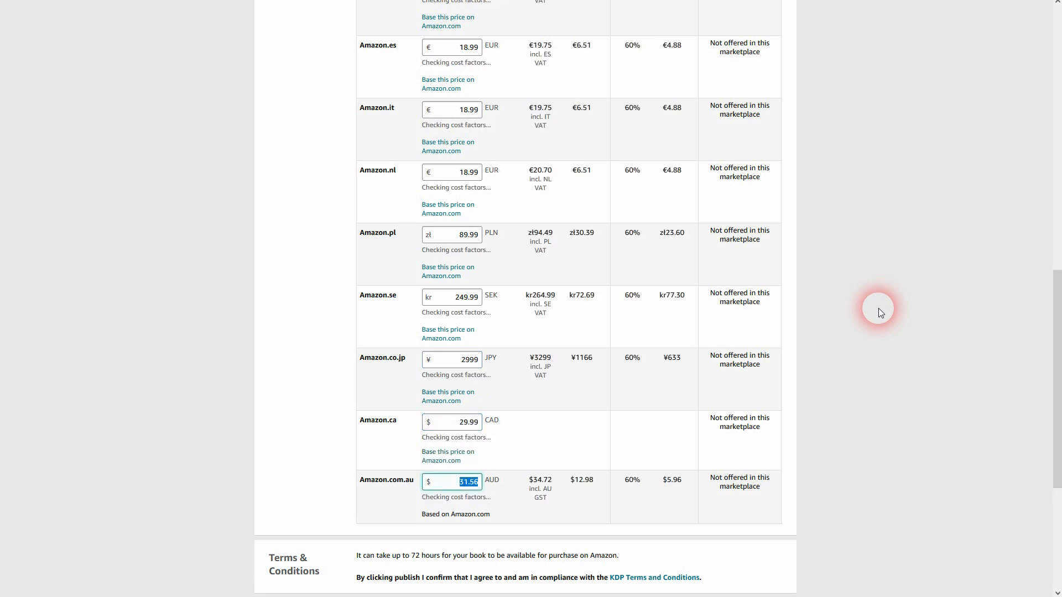
pyautogui.write('29.99')
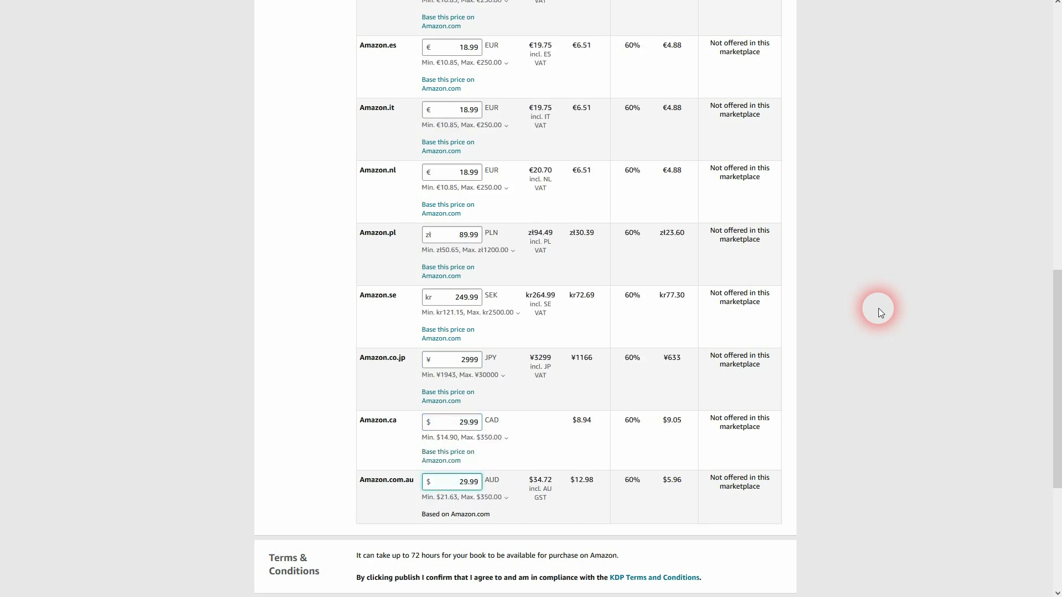
pyautogui.click(852, 328)
# Publish the paperback after checking the availability time in the terms, and dismiss the submission confirmation.
pyautogui.scroll(-4, 846, 327)
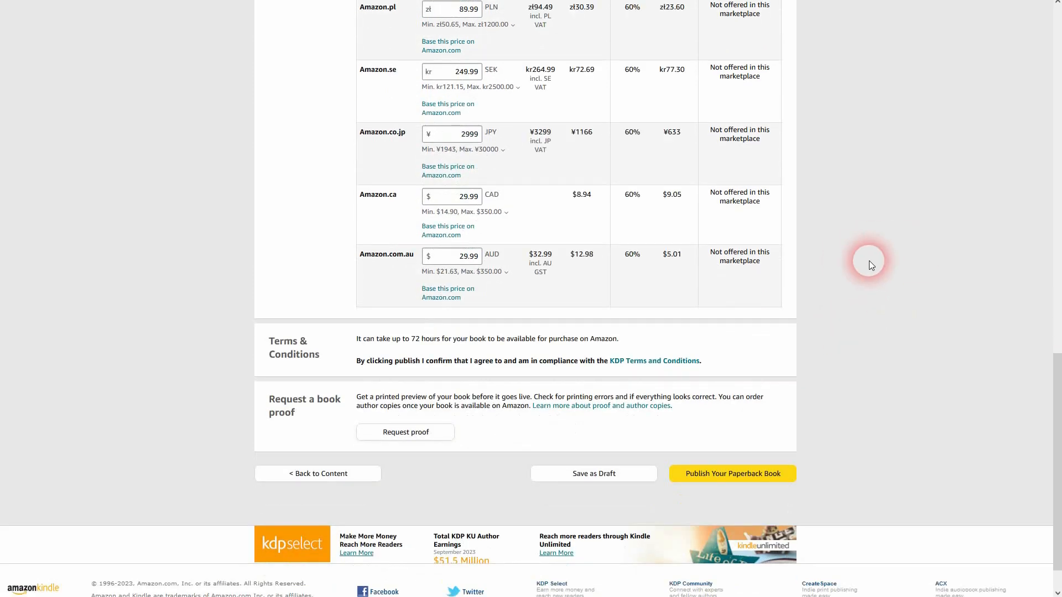
pyautogui.moveTo(410, 341); pyautogui.dragTo(521, 348)
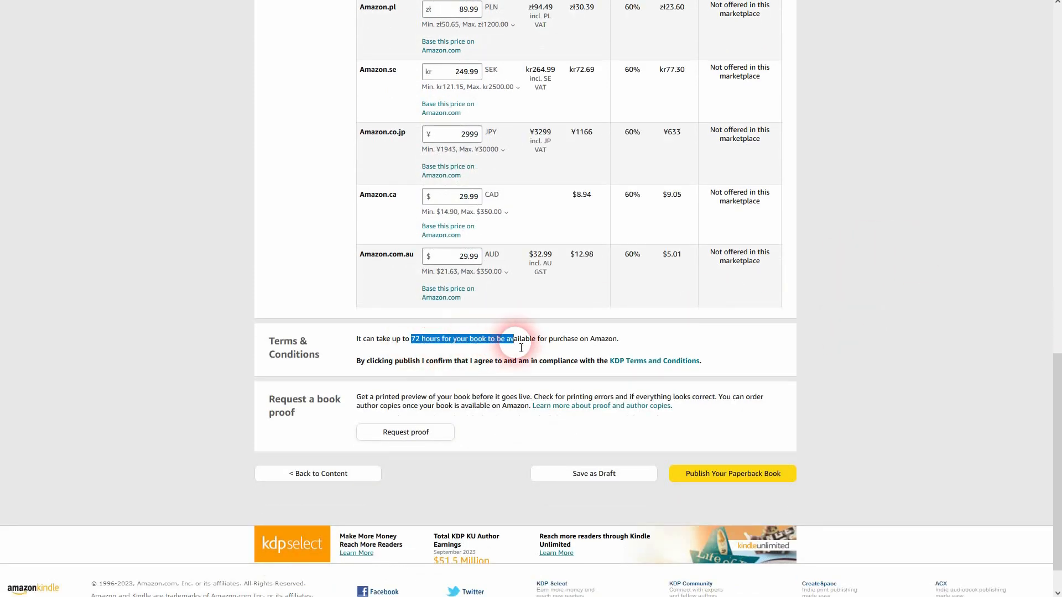
pyautogui.click(769, 475)
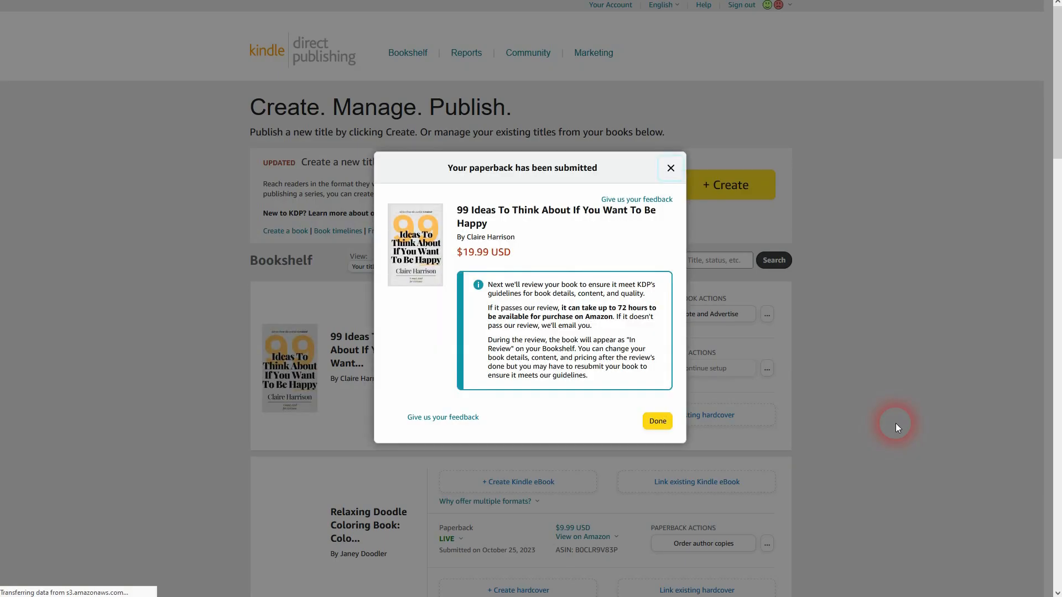
pyautogui.moveTo(599, 308); pyautogui.dragTo(643, 308)
pyautogui.click(655, 421)
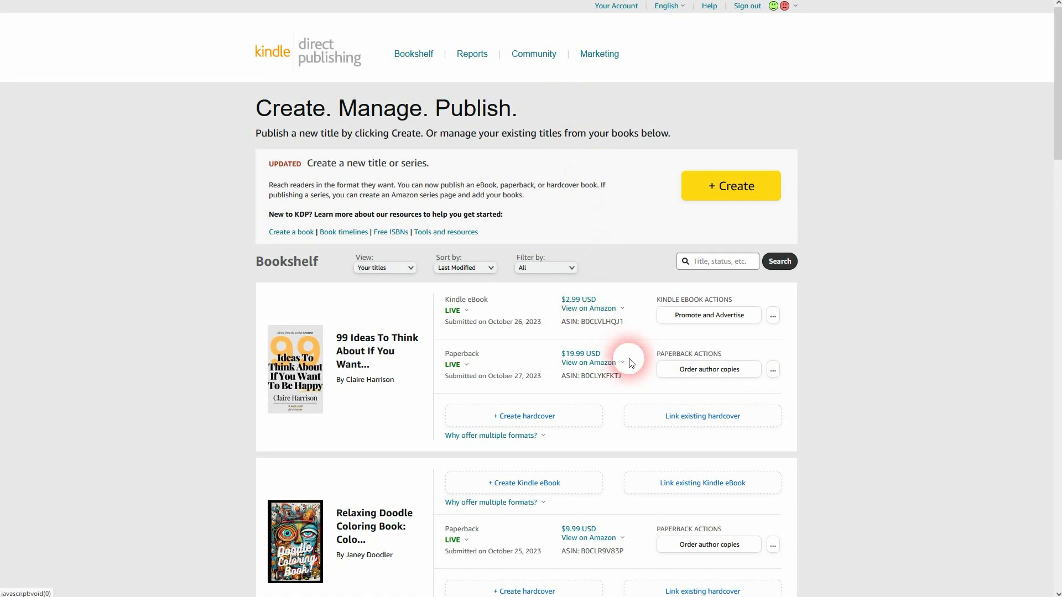
# View the paperback's German Amazon product page from the Bookshelf, check its price, and close the page.
pyautogui.click(631, 362)
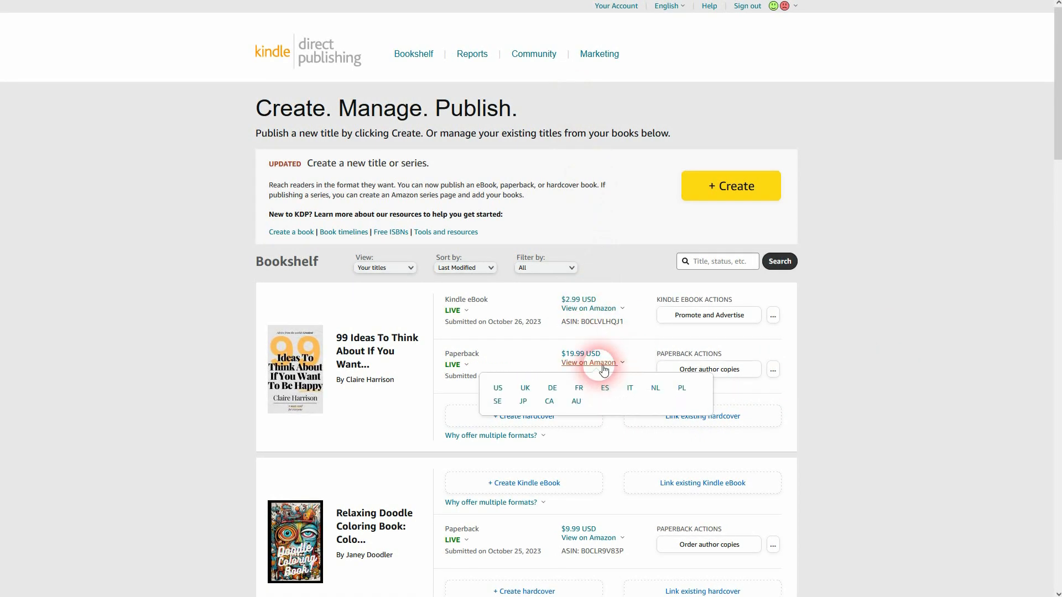
pyautogui.click(552, 388)
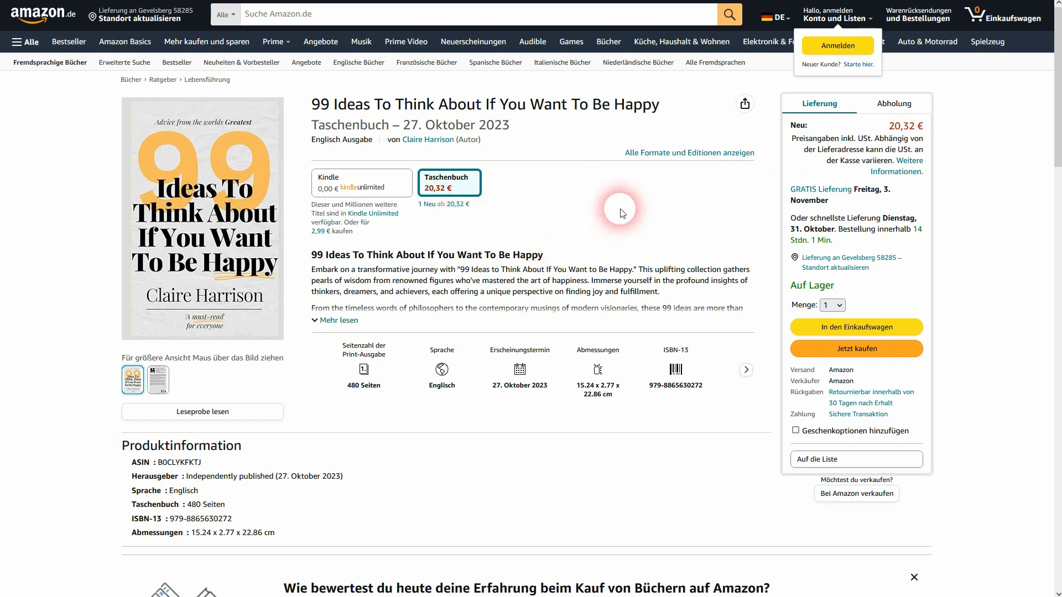
pyautogui.moveTo(889, 133); pyautogui.dragTo(926, 123)
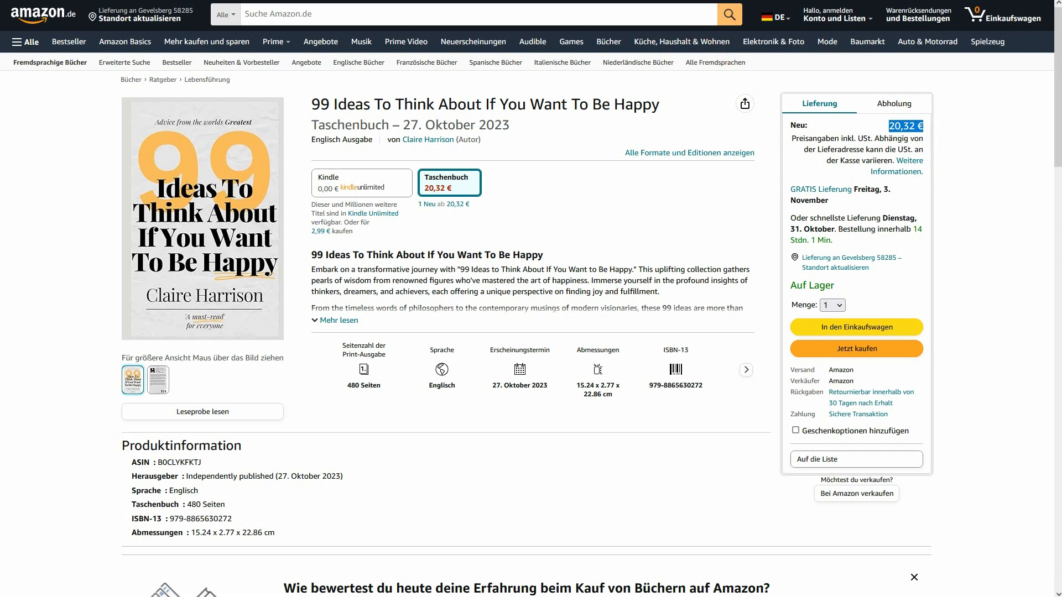
pyautogui.hotkey('ctrl', 'w')
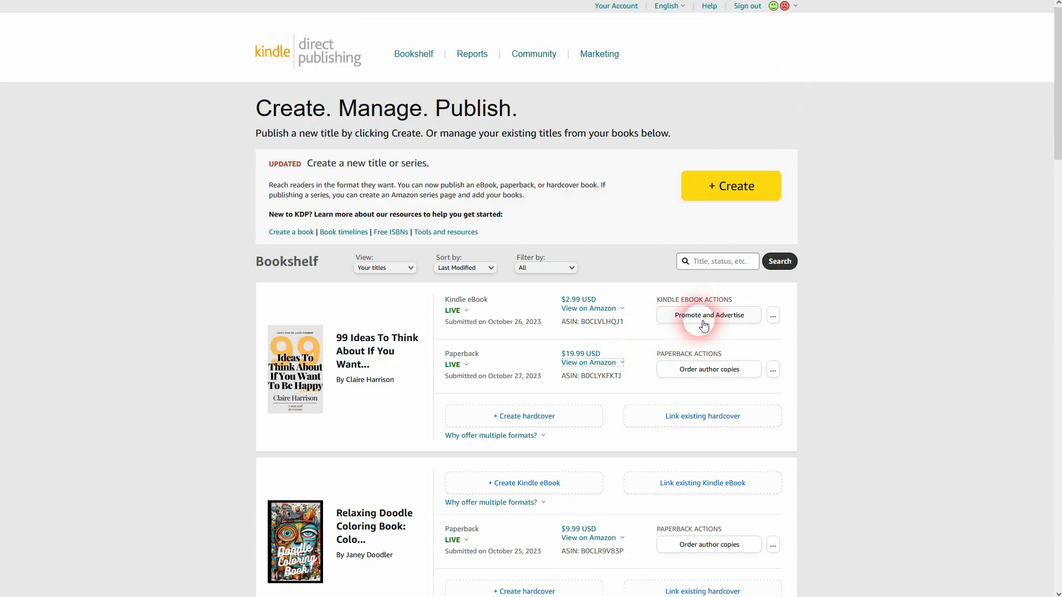
# Start a hardcover edition of the first book, review its prefilled details and save them to continue to the content stage.
pyautogui.click(575, 414)
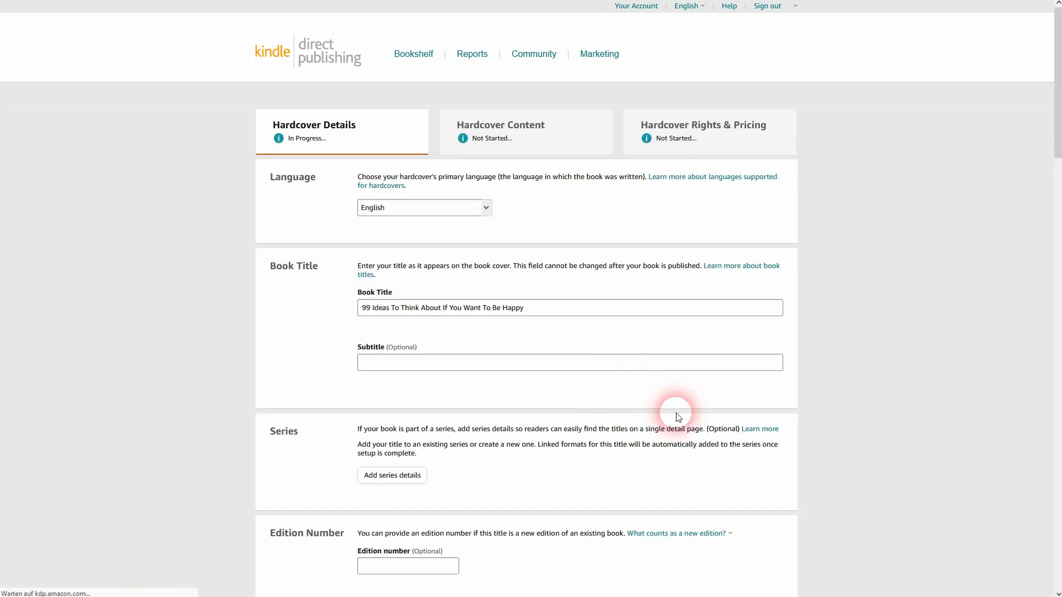
pyautogui.scroll(-5, 713, 265)
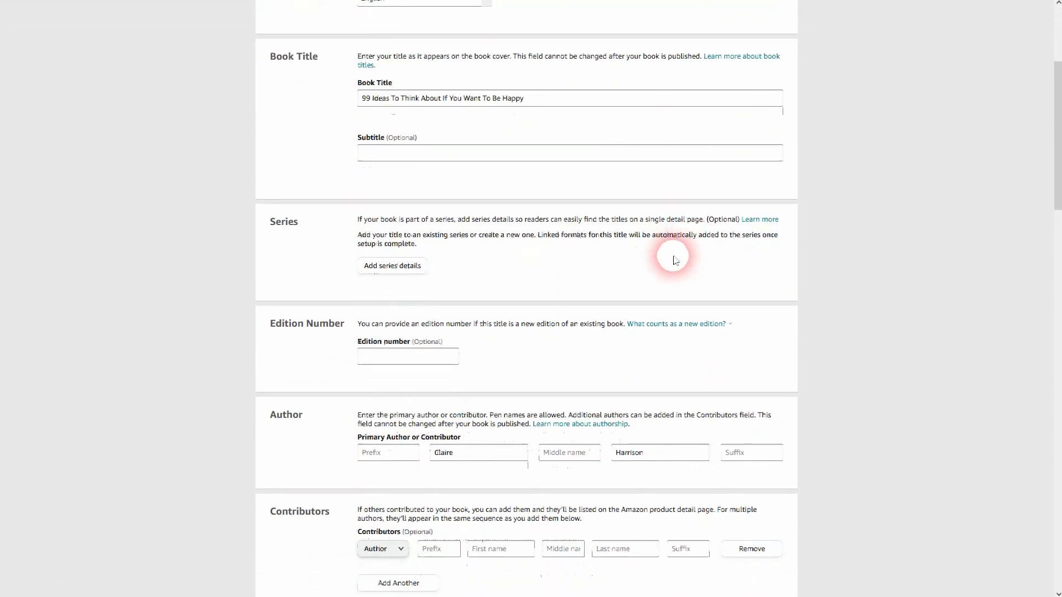
pyautogui.click(651, 250)
pyautogui.click(541, 254)
pyautogui.scroll(-3, 540, 254)
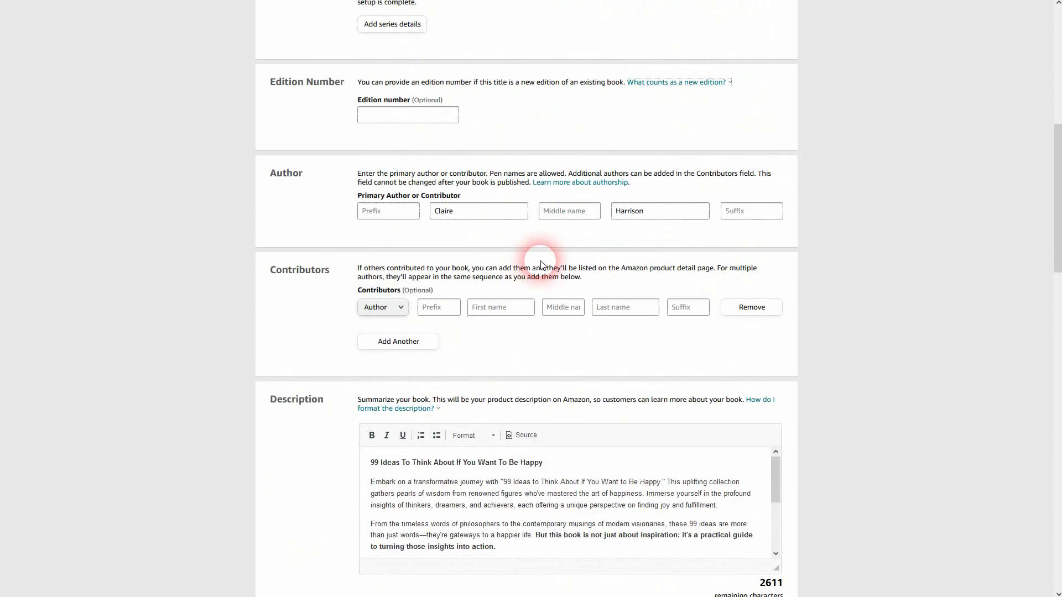
pyautogui.scroll(-5, 713, 256)
pyautogui.scroll(-3, 917, 251)
pyautogui.scroll(-3, 917, 251)
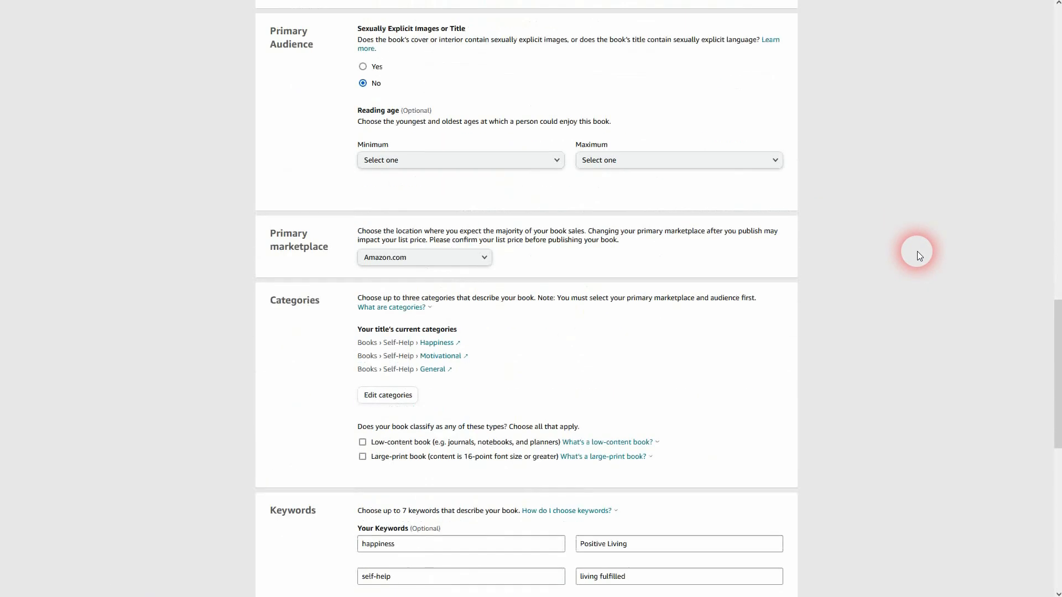
pyautogui.scroll(-2, 917, 252)
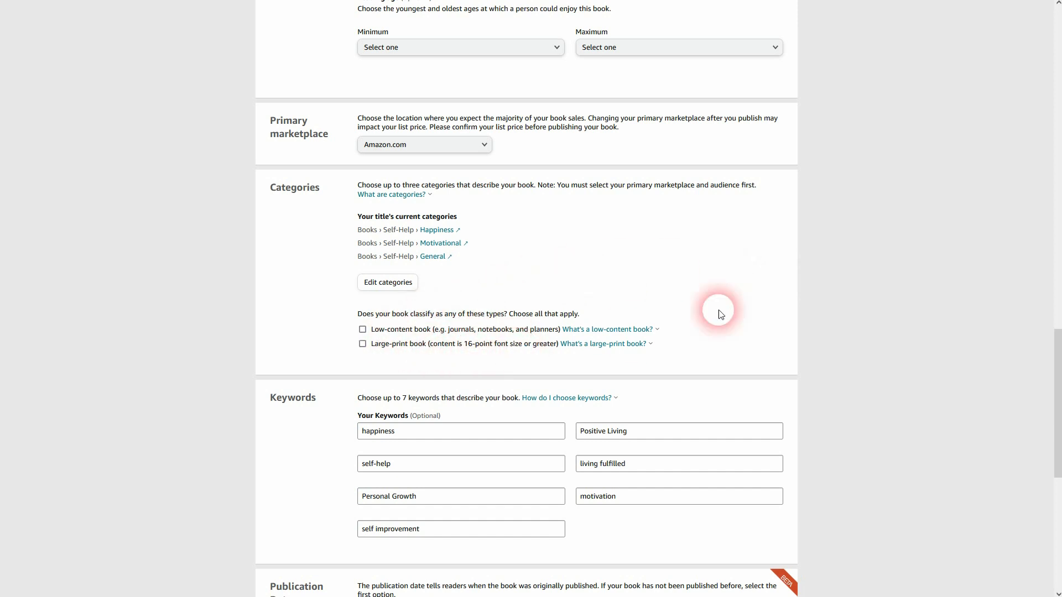
pyautogui.scroll(-5, 840, 280)
pyautogui.scroll(-2, 845, 284)
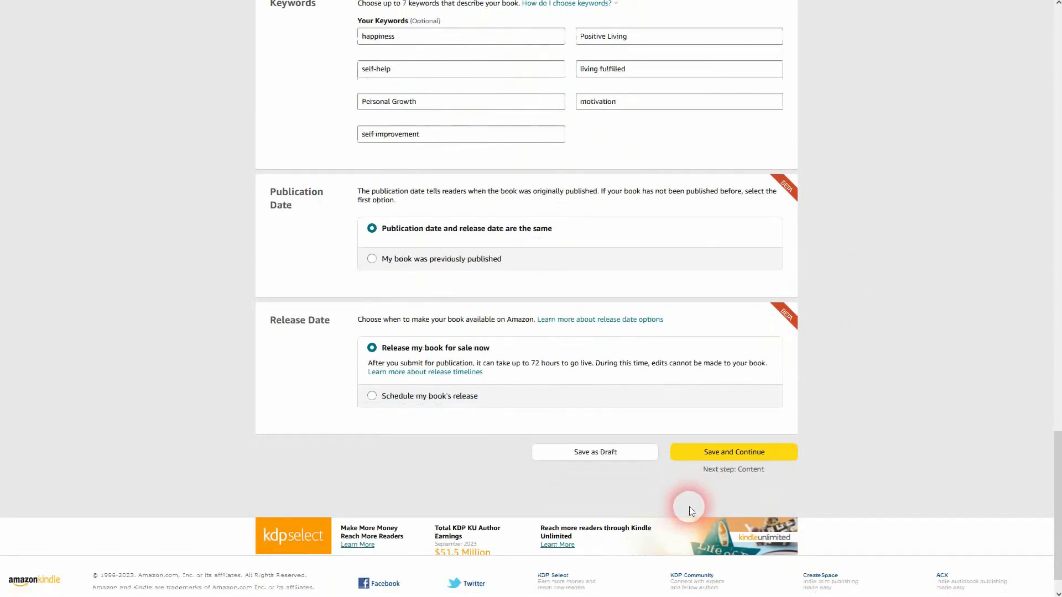
pyautogui.click(750, 455)
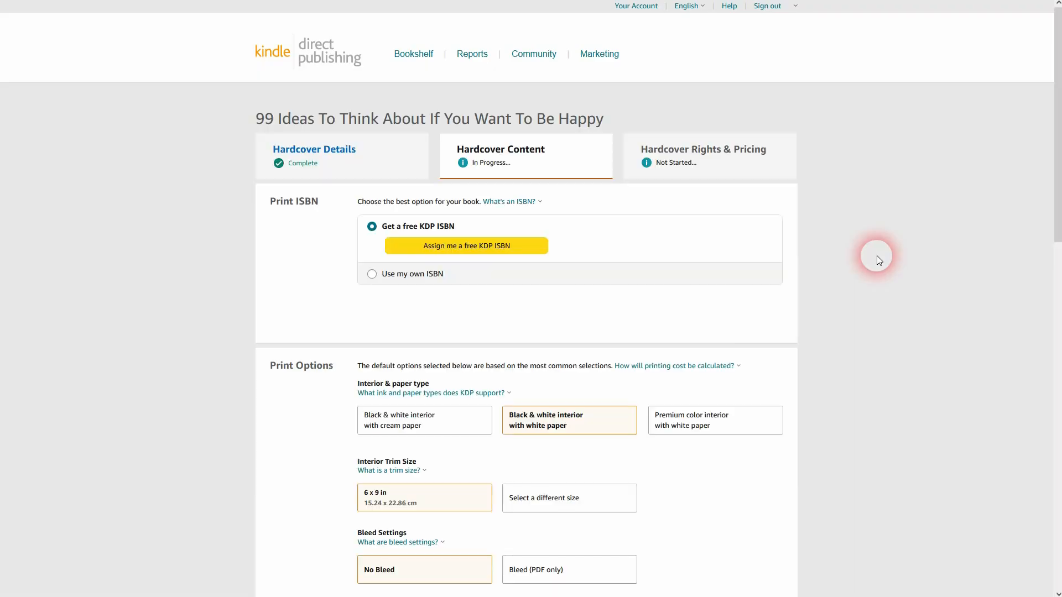
# Review the hardcover's print options and upload the "99 Ideas Happiness" file as the manuscript.
pyautogui.scroll(-2, 877, 255)
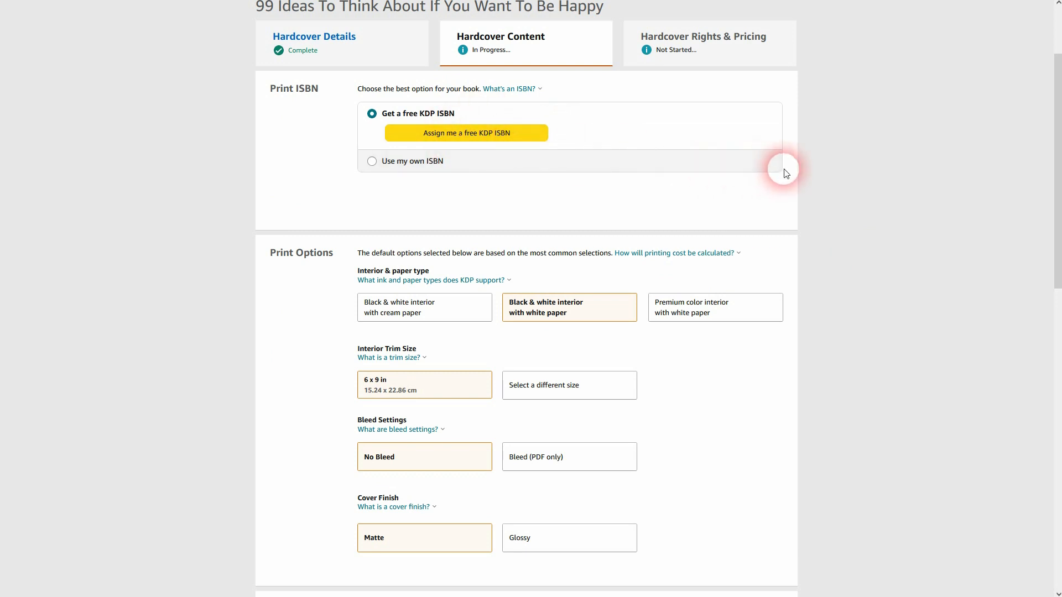
pyautogui.scroll(-4, 785, 172)
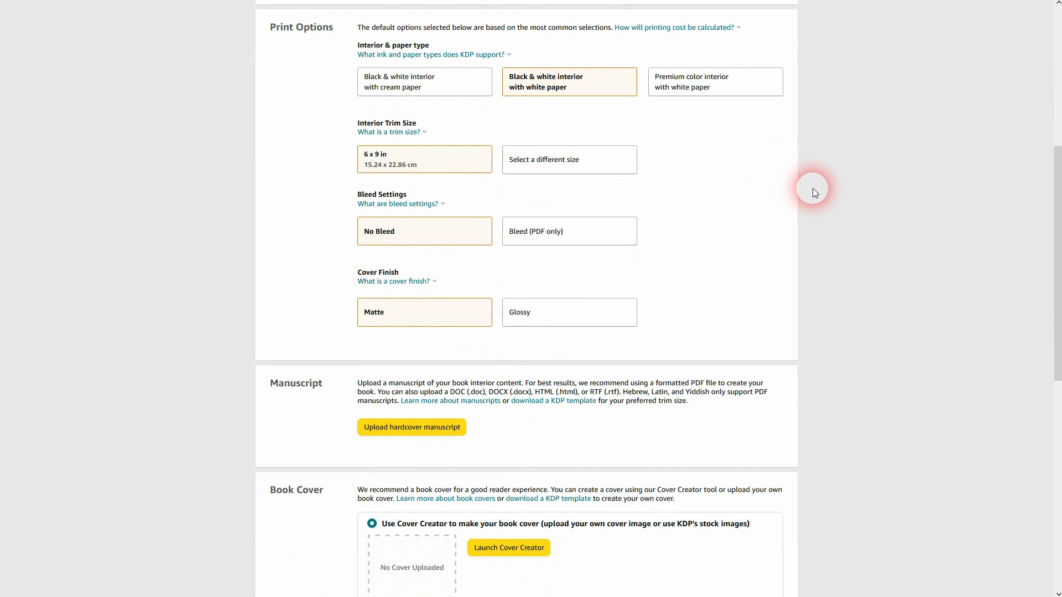
pyautogui.scroll(-4, 812, 188)
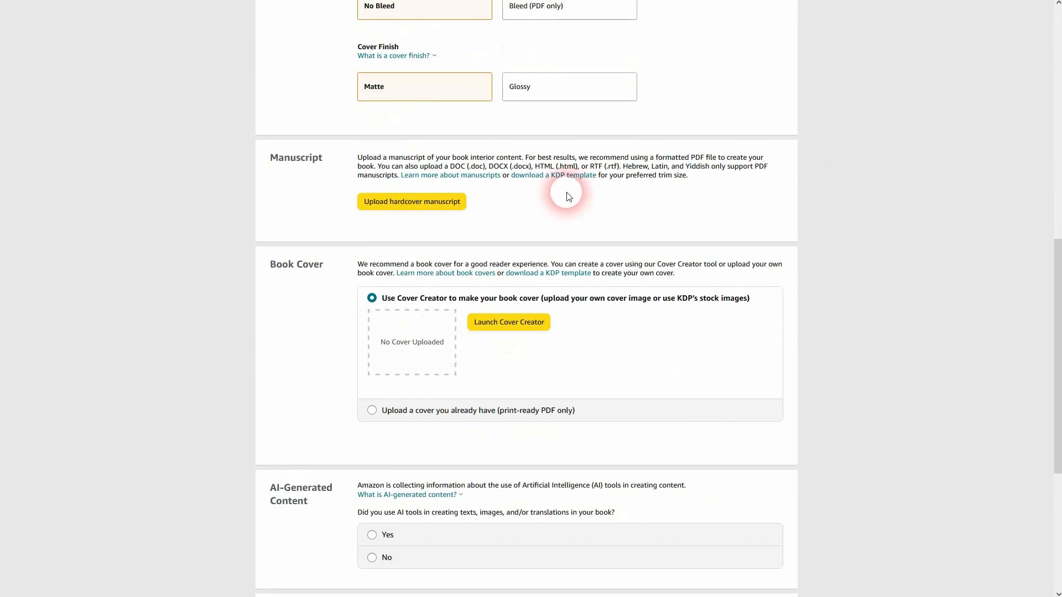
pyautogui.click(437, 204)
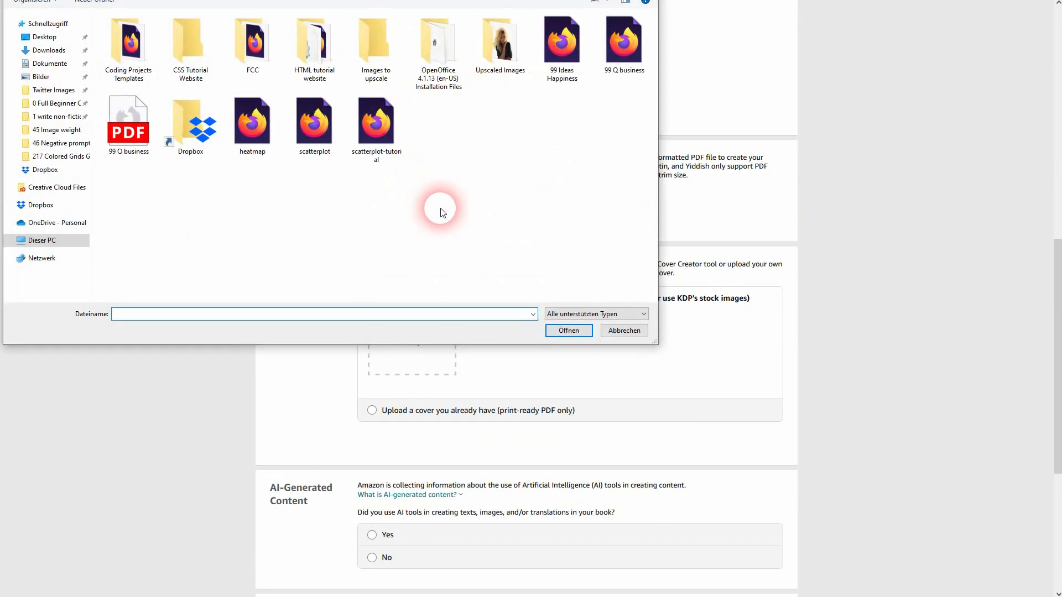
pyautogui.click(562, 72)
pyautogui.doubleClick(563, 72)
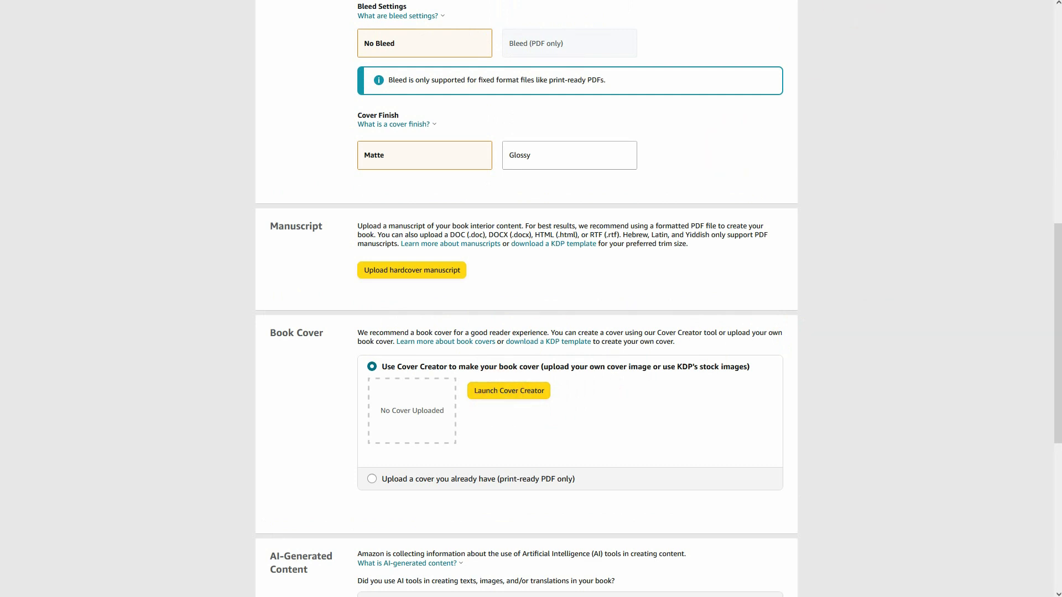
# Launch Cover Creator for the hardcover and dismiss its introduction.
pyautogui.scroll(-3, 542, 244)
pyautogui.click(525, 221)
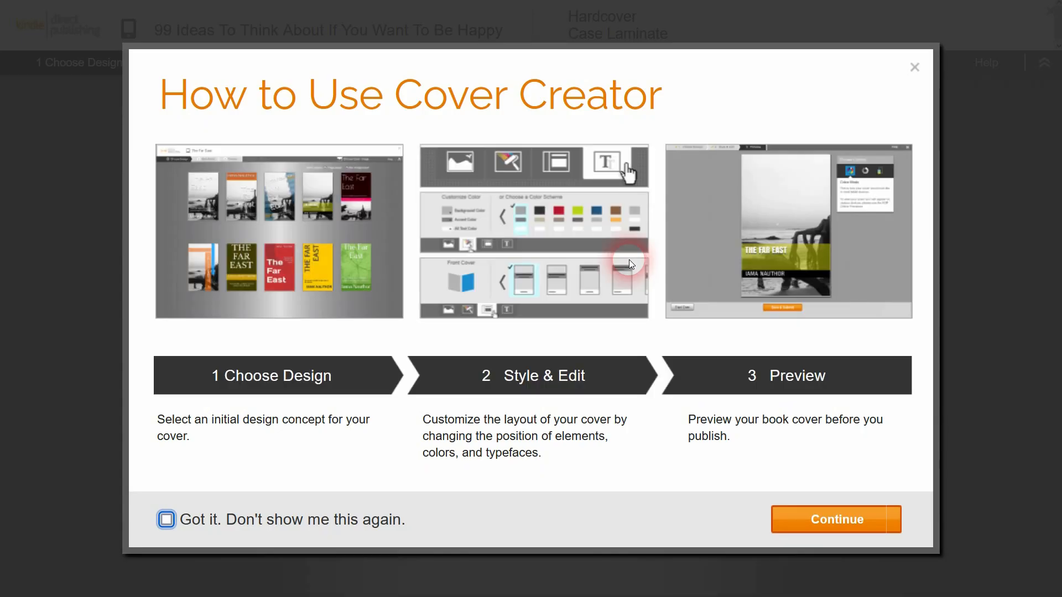
pyautogui.click(166, 519)
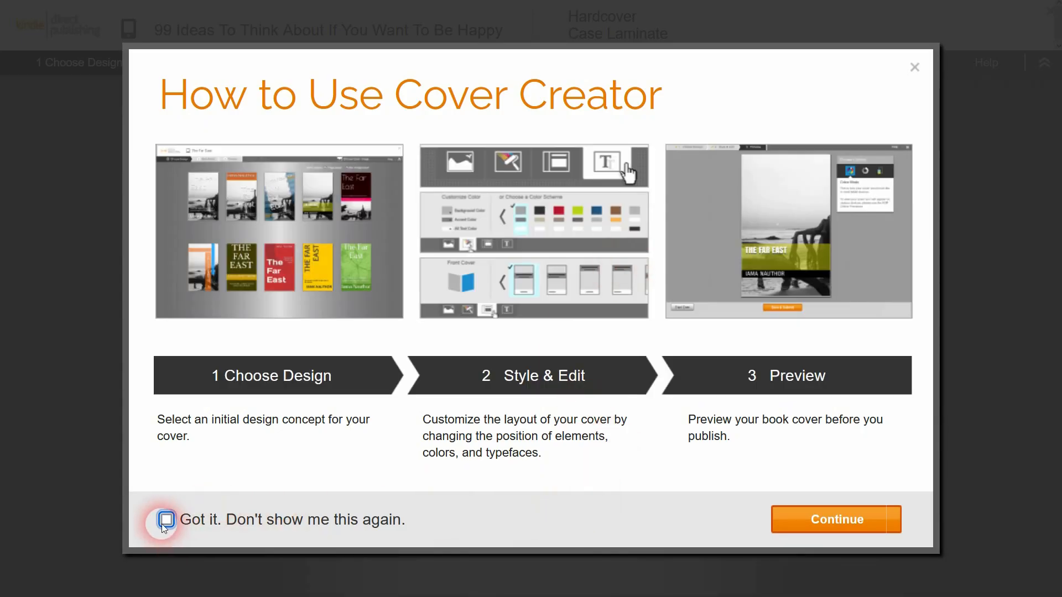
pyautogui.click(862, 517)
# Upload cover_paperback from the Desktop, choose the "Use with front cover image" design and dismiss the quick tutorial.
pyautogui.click(540, 337)
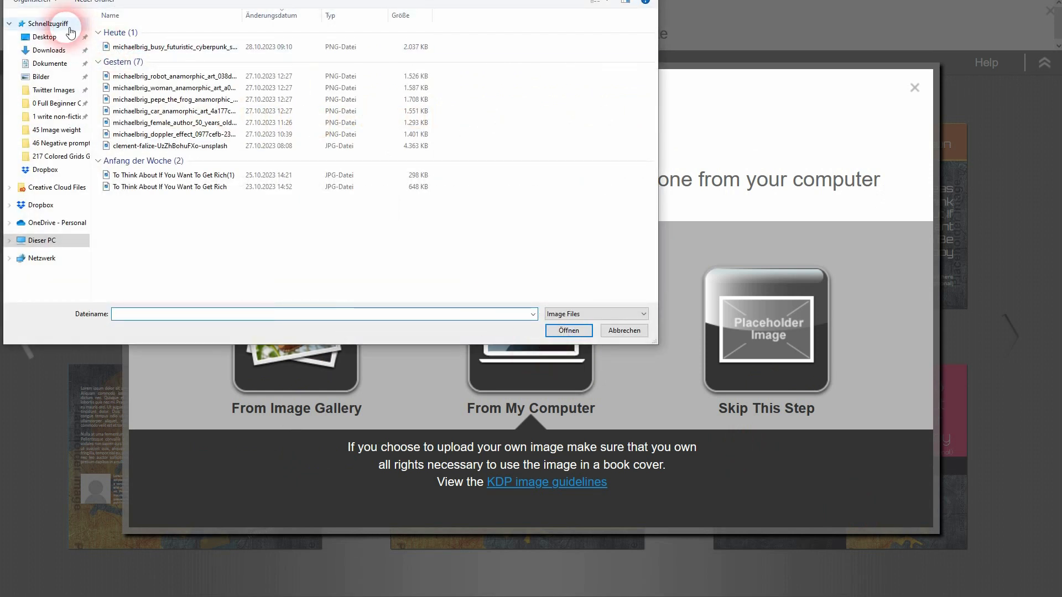
pyautogui.click(29, 35)
pyautogui.doubleClick(171, 132)
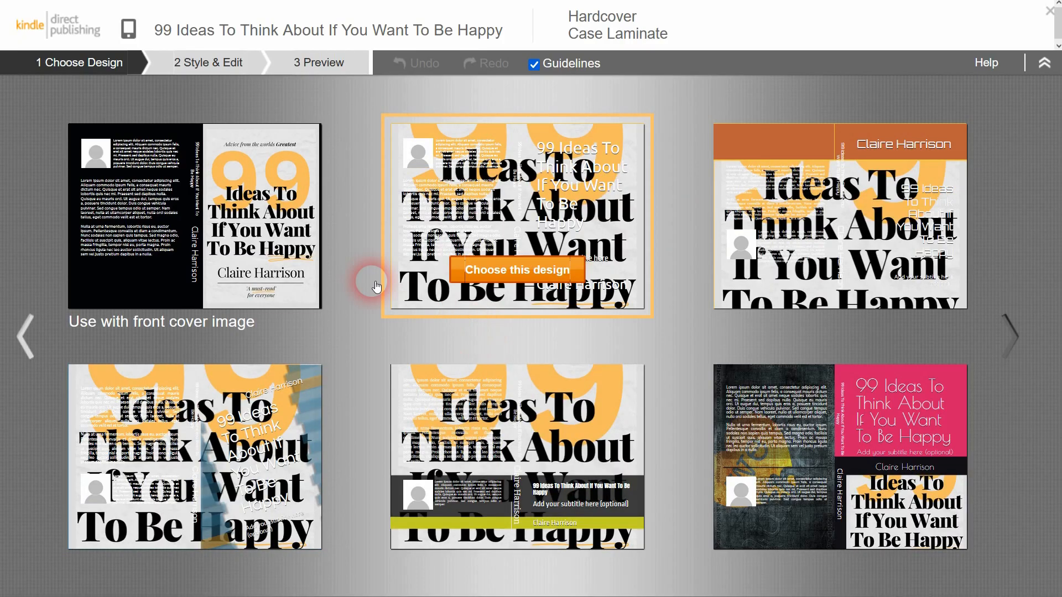
pyautogui.click(193, 270)
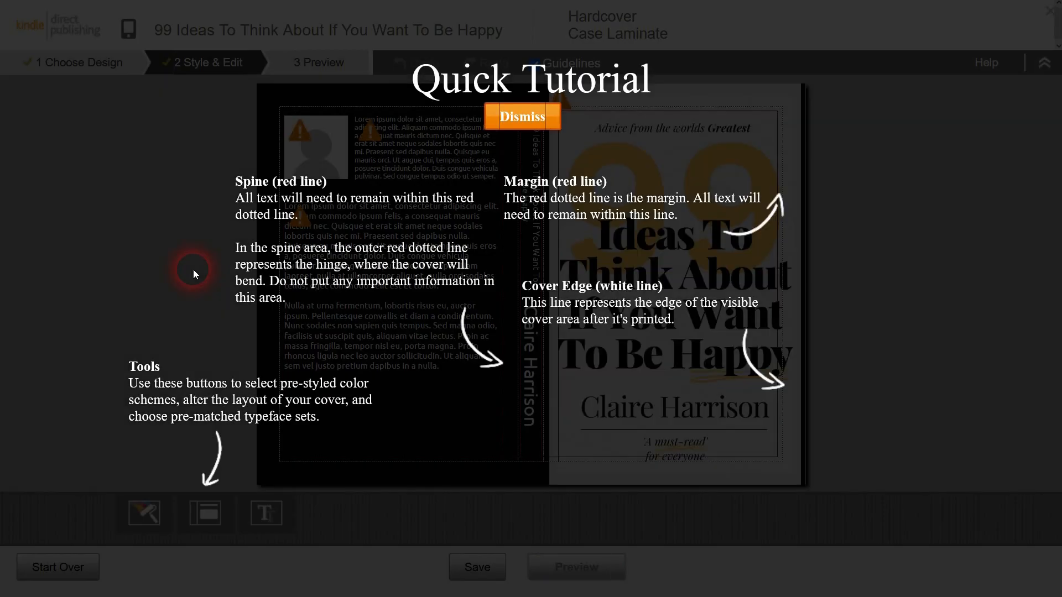
pyautogui.click(595, 116)
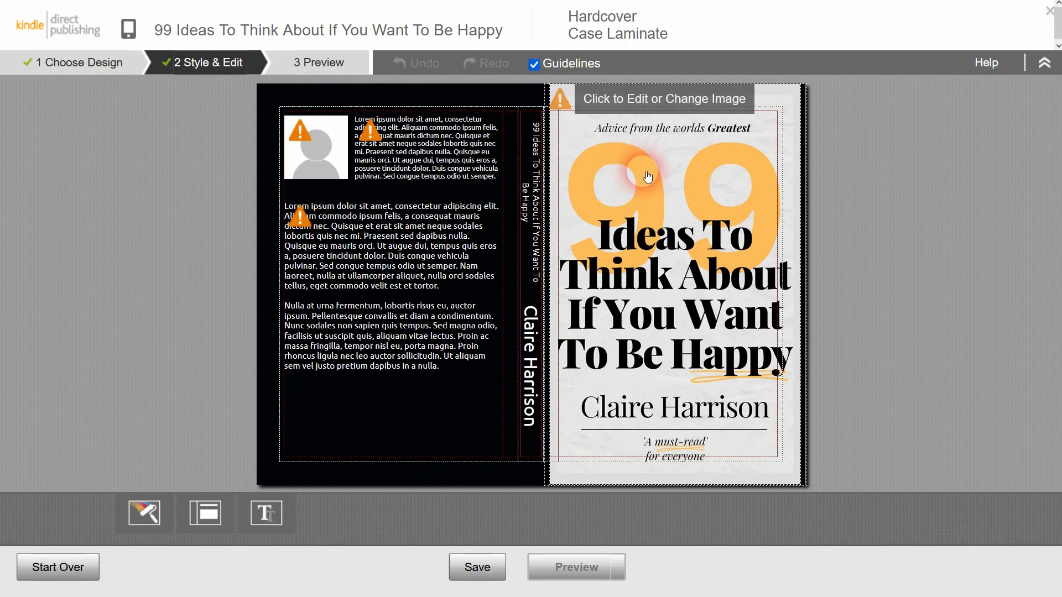
# Replace the author photo placeholder on the back cover with the author portrait from the computer.
pyautogui.click(342, 142)
pyautogui.click(376, 329)
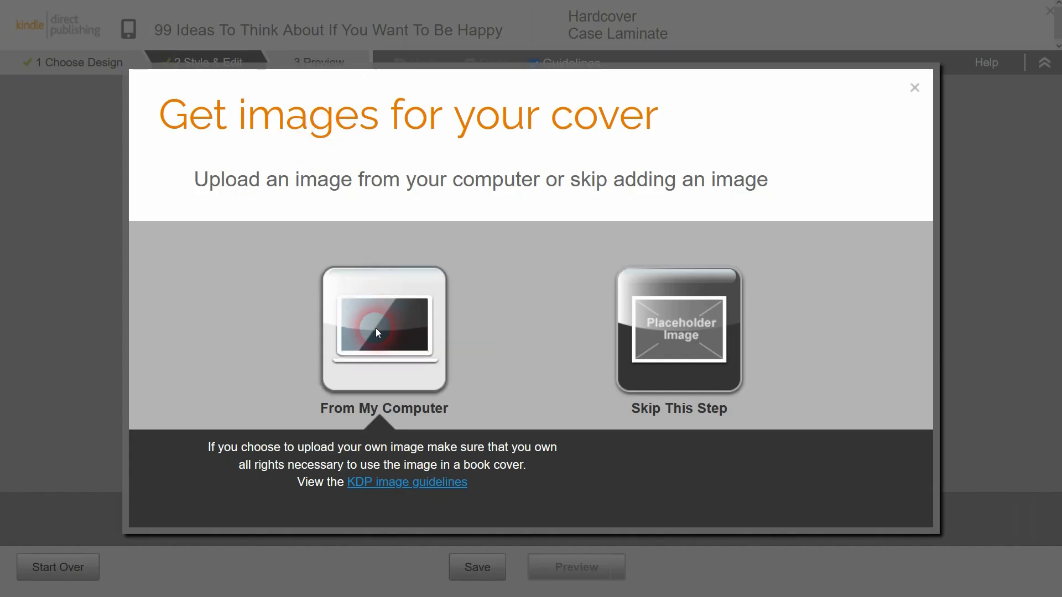
pyautogui.click(47, 51)
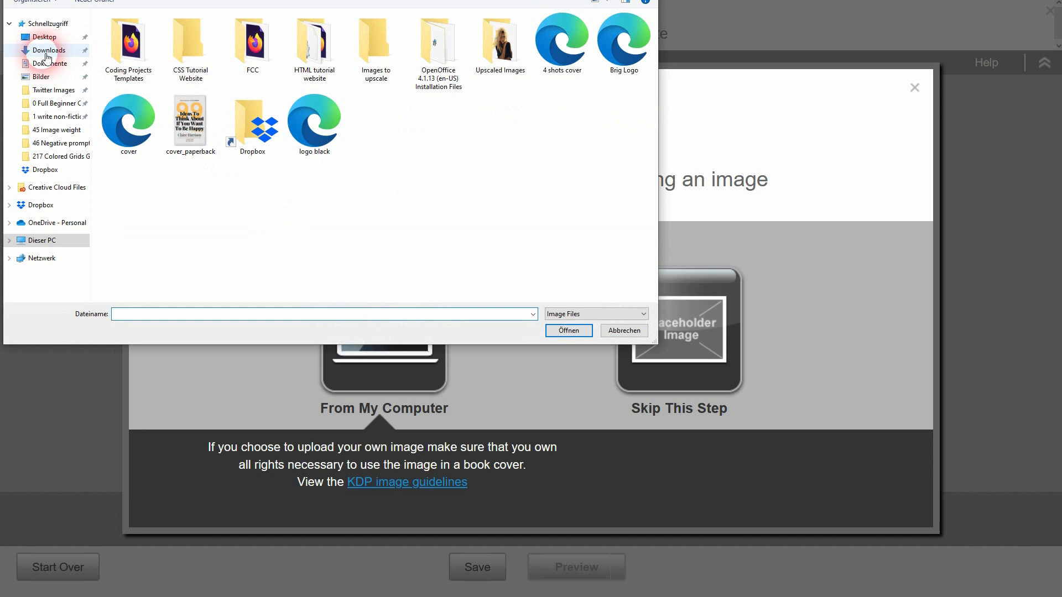
pyautogui.click(171, 123)
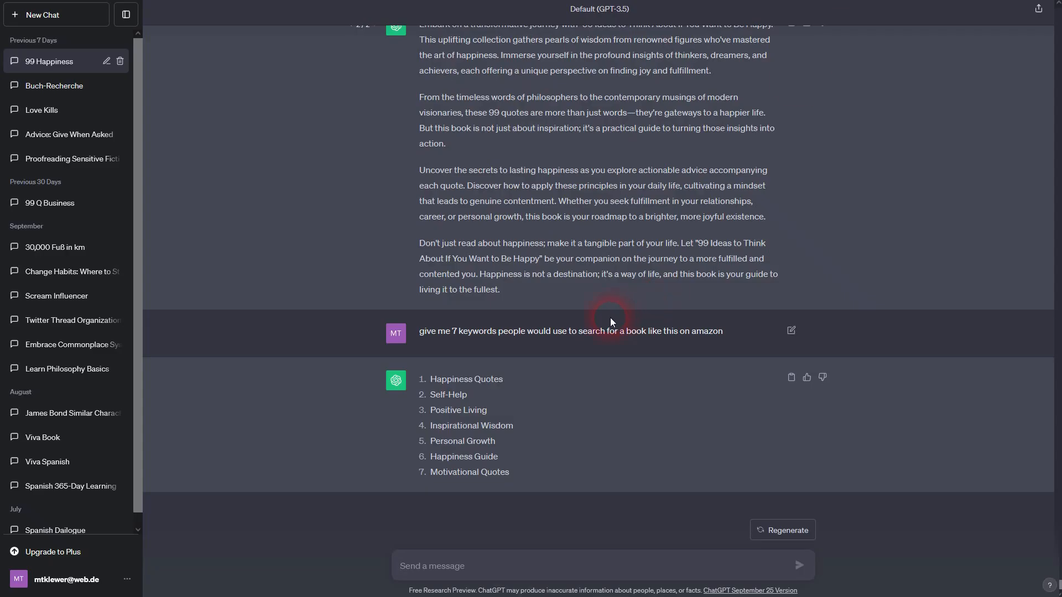
# Copy the four-paragraph book blurb from the ChatGPT conversation and paste it into the main back cover text in Cover Creator.
pyautogui.scroll(4, 610, 318)
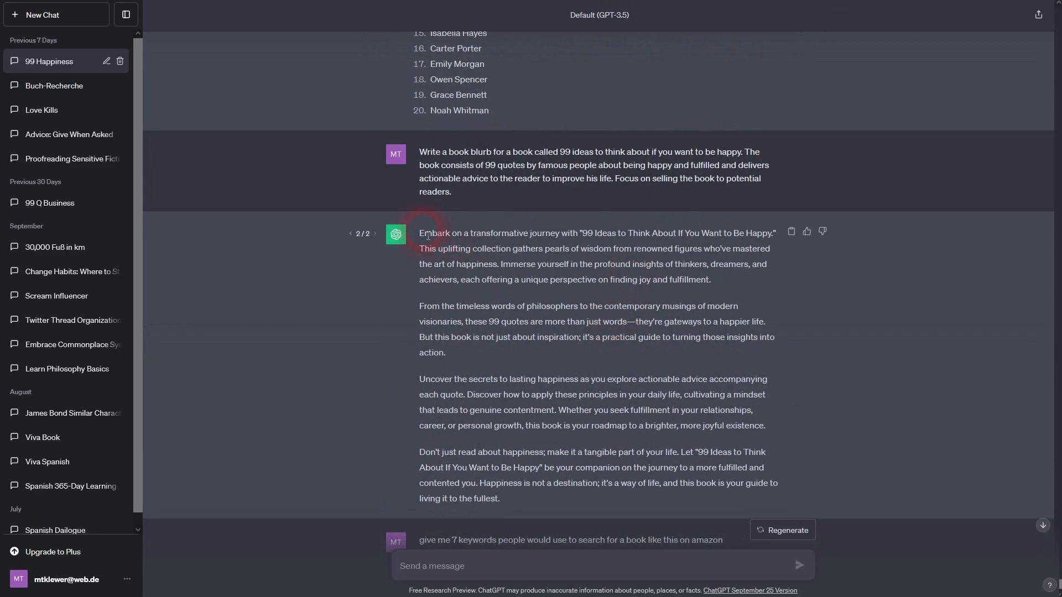
pyautogui.moveTo(419, 231); pyautogui.dragTo(526, 509)
pyautogui.hotkey('ctrl', 'c')
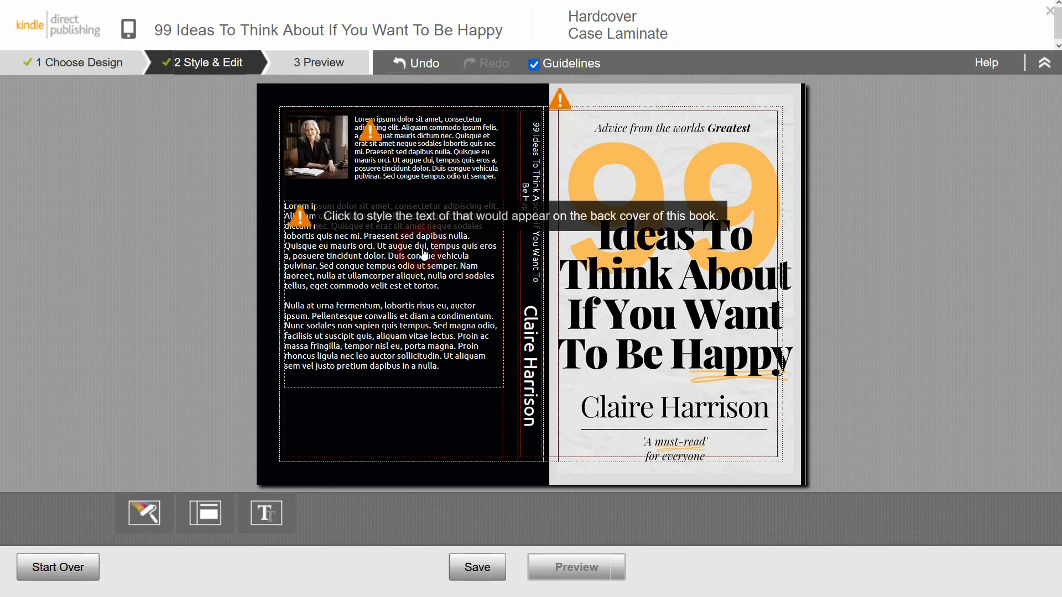
pyautogui.click(406, 263)
pyautogui.hotkey('ctrl', 'v')
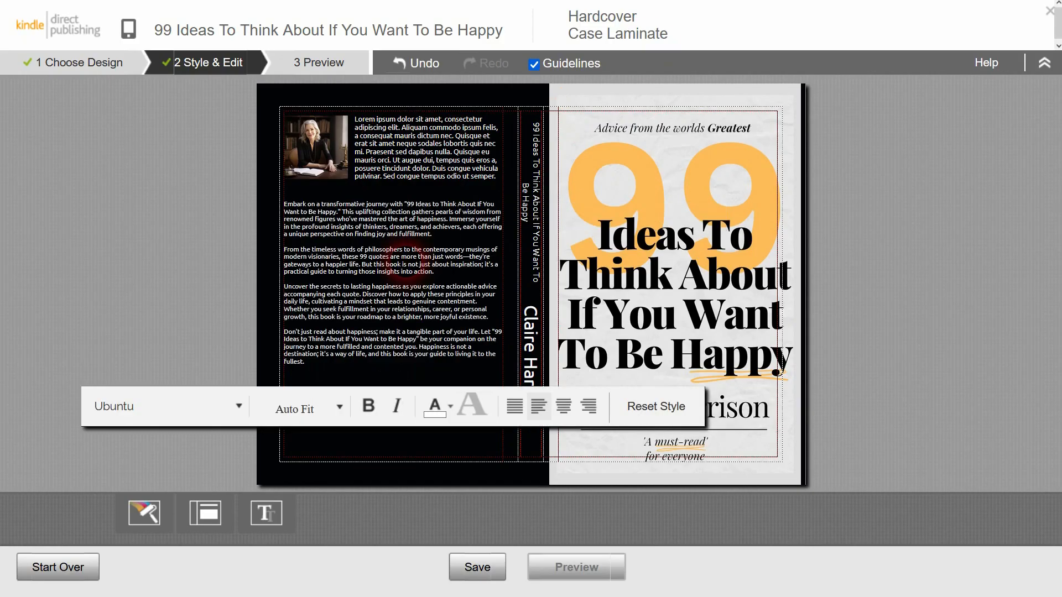
pyautogui.click(511, 184)
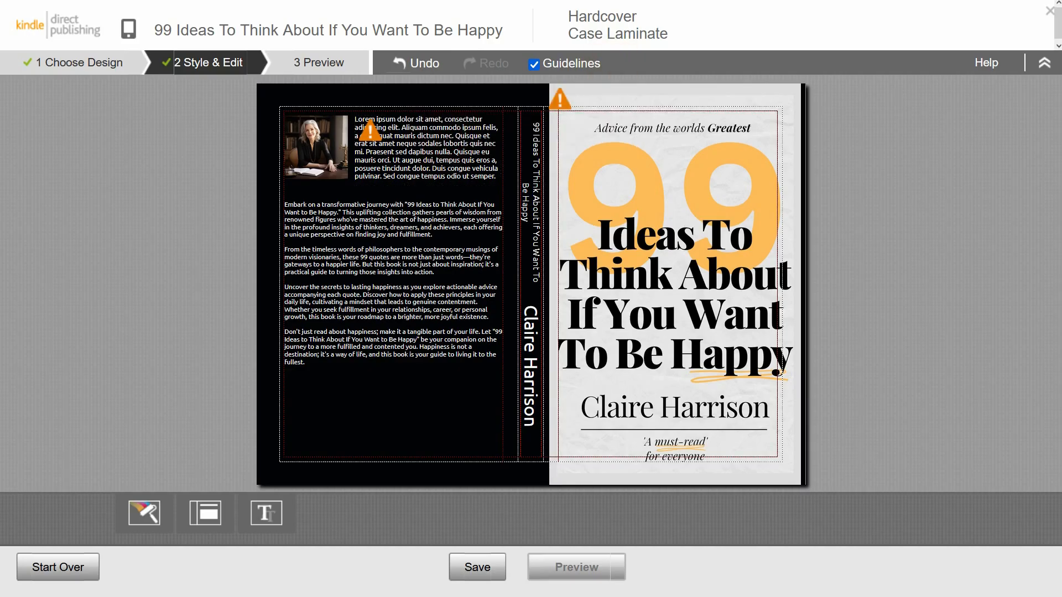
# Replace the text beside the author photo with "99 Ideas To Think About If You Want To Be Happy", followed by a byline with the author's name.
pyautogui.hotkey('alt', 'Tab')
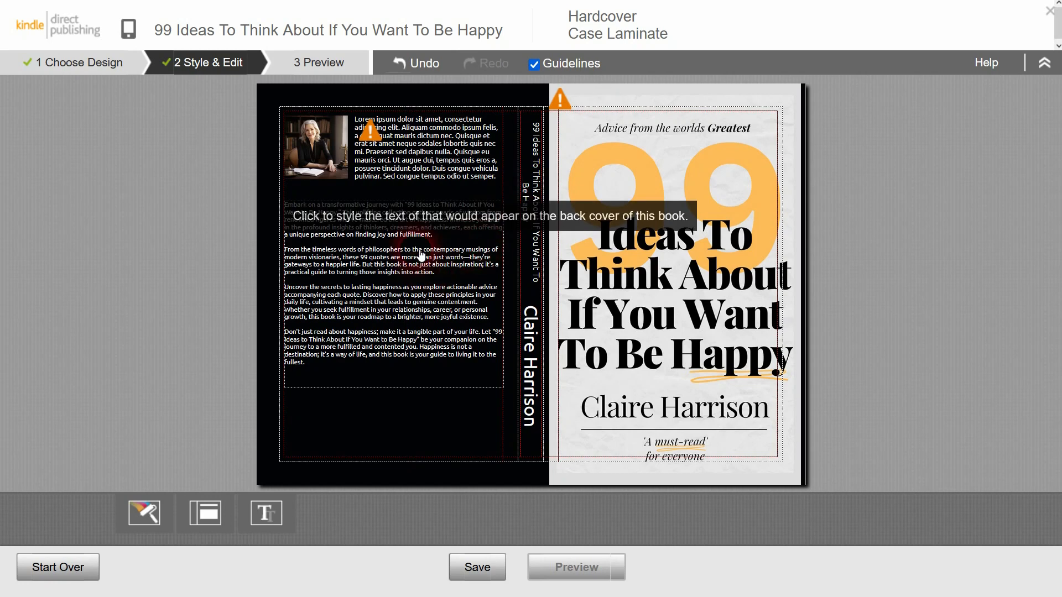
pyautogui.click(411, 157)
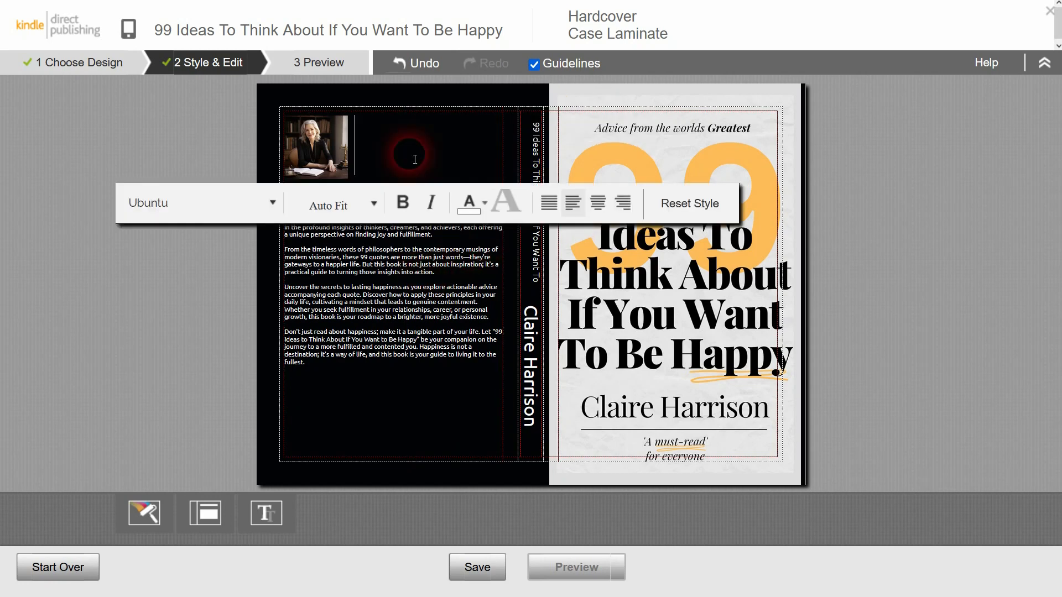
pyautogui.write('99 Ide')
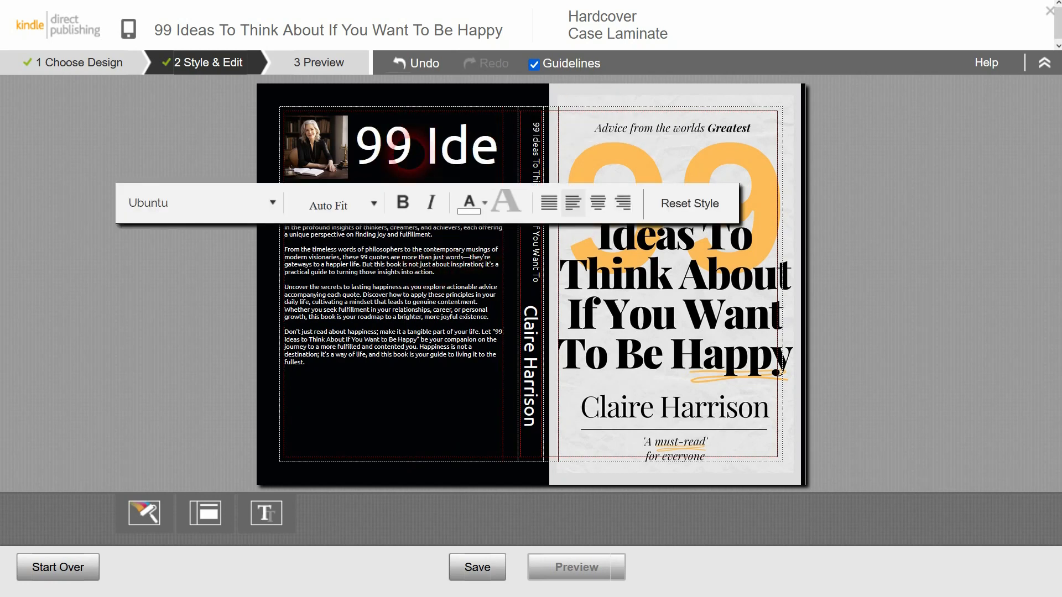
pyautogui.write('as To Think About If You Want To Be Happy')
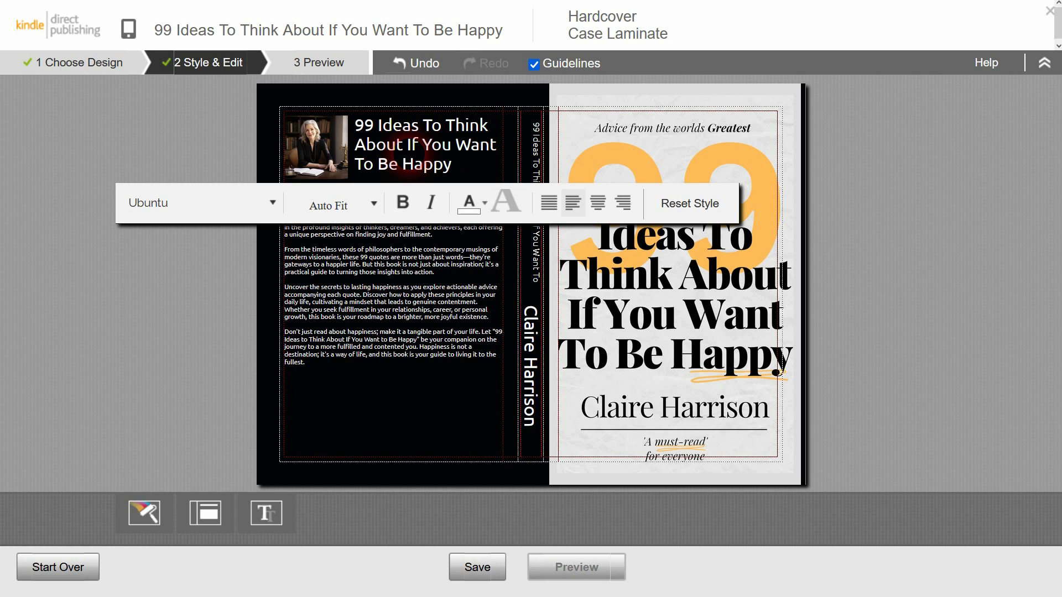
pyautogui.press('Return')
pyautogui.write('- by Claire Harrison')
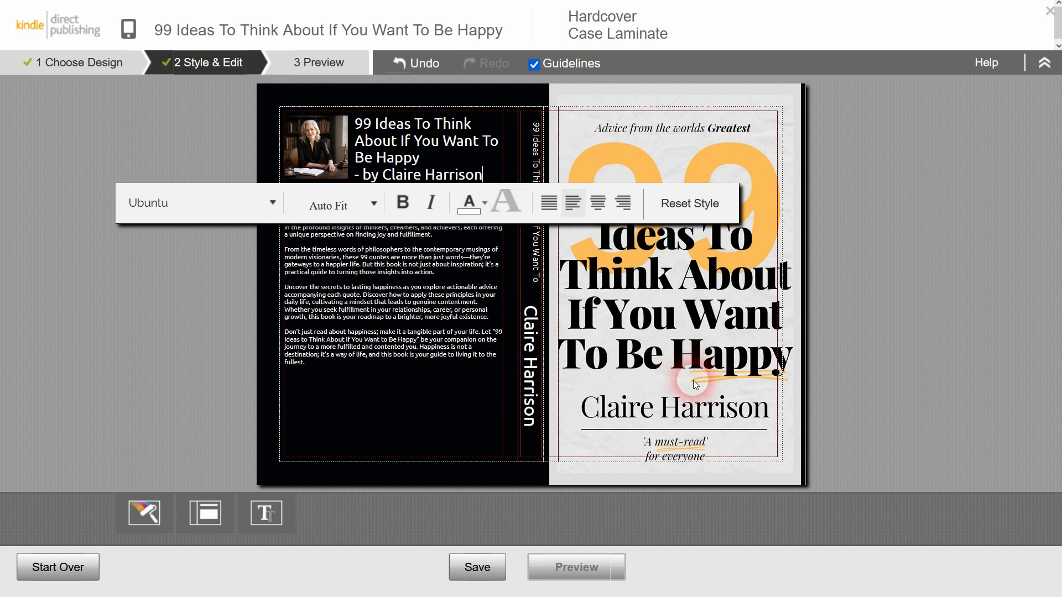
pyautogui.click(390, 338)
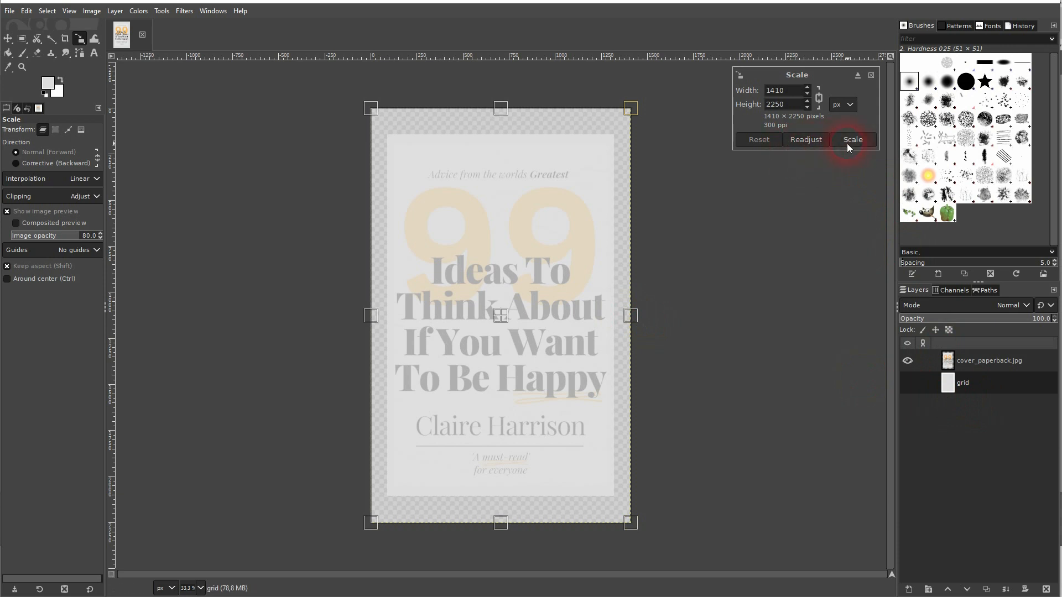
# In GIMP, cancel scaling the grid layer and scale the cover_paperback.jpg layer around its center to 1171 × 1869 px.
pyautogui.click(871, 76)
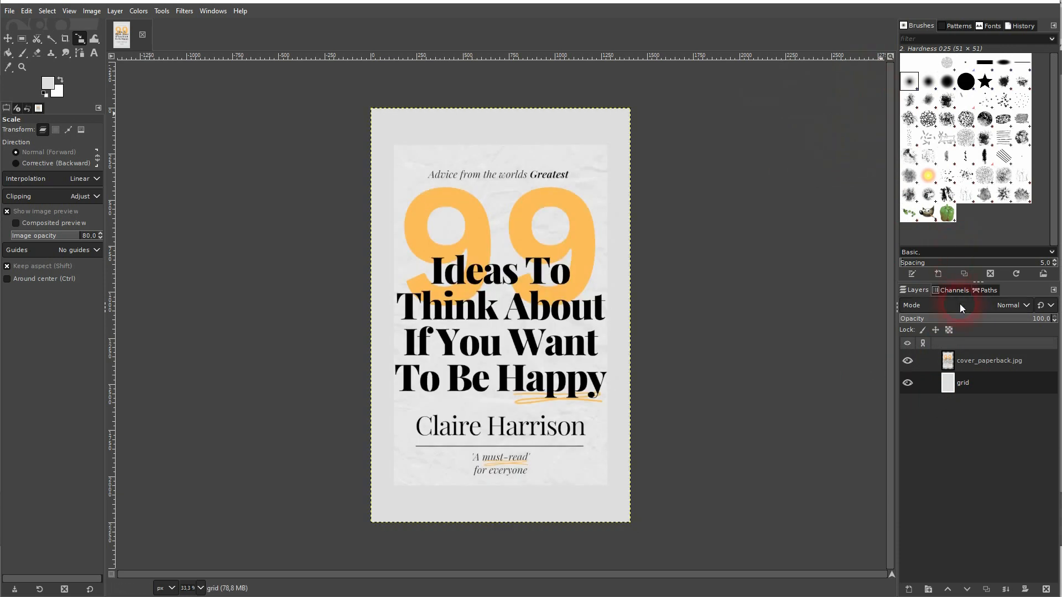
pyautogui.click(982, 362)
pyautogui.click(544, 287)
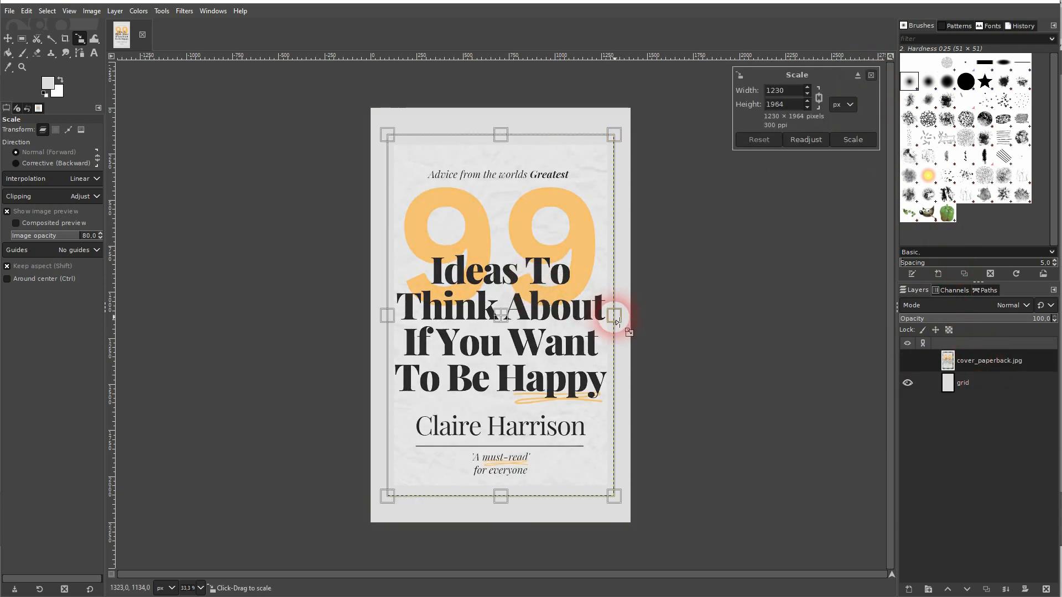
pyautogui.moveTo(618, 322); pyautogui.dragTo(611, 315)
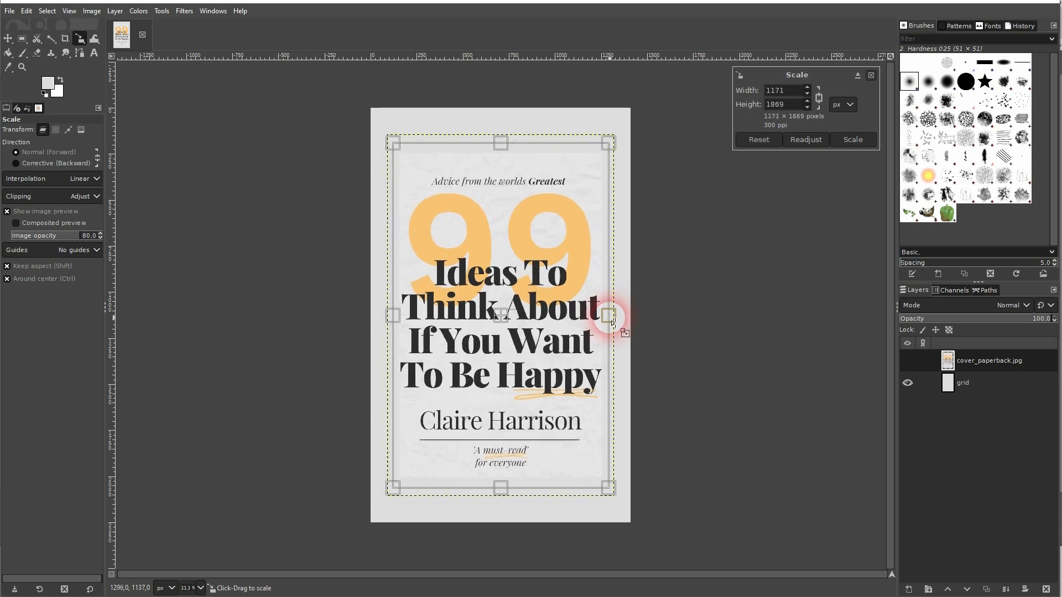
pyautogui.click(858, 142)
# Export the resized hardcover cover image to the Desktop as cover_hard2.jpg.
pyautogui.click(9, 10)
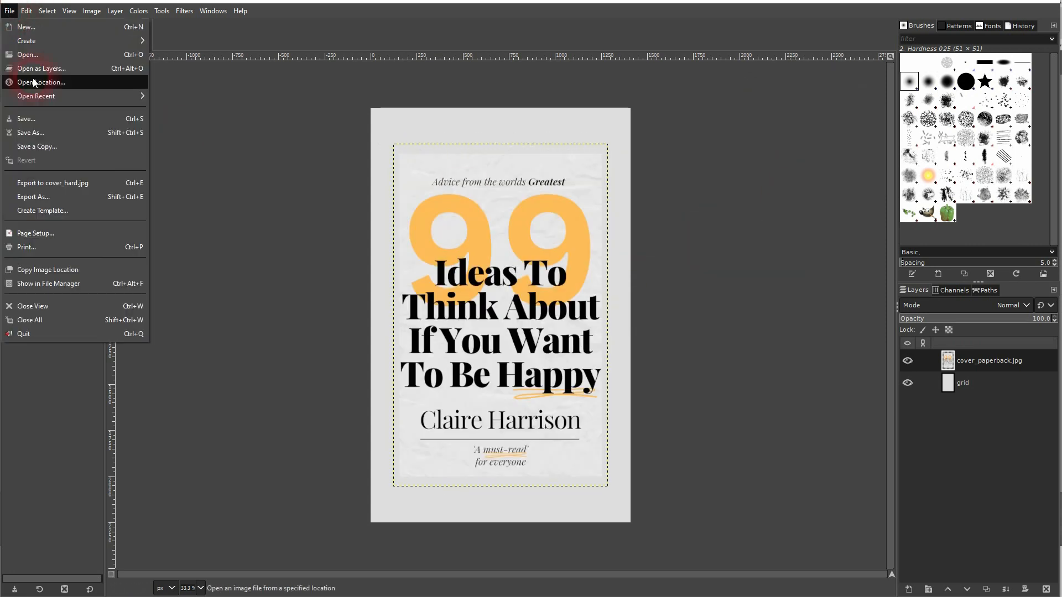
pyautogui.click(100, 190)
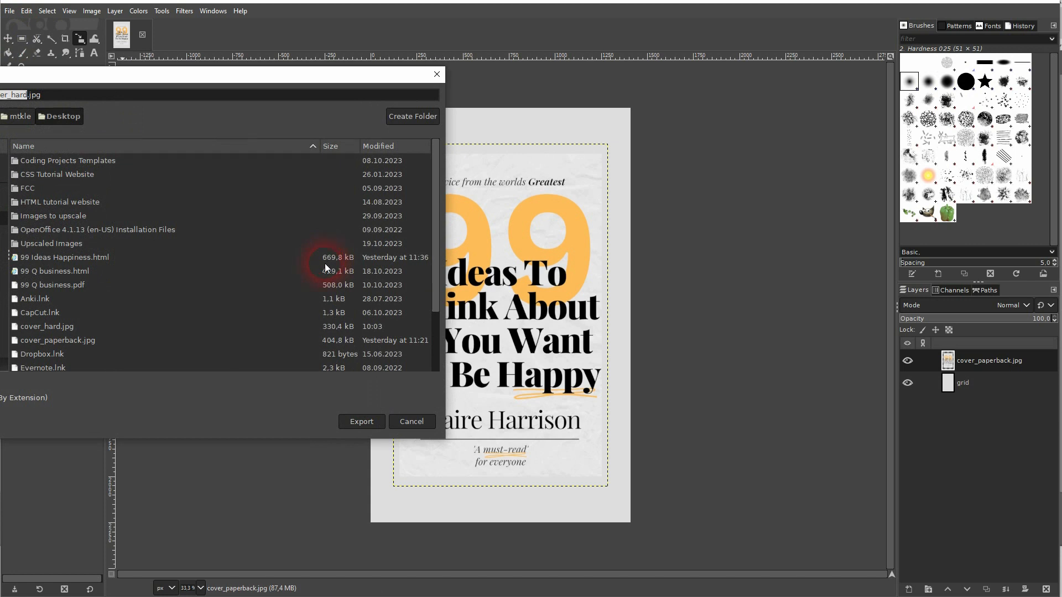
pyautogui.press('Right')
pyautogui.write('2')
pyautogui.click(372, 424)
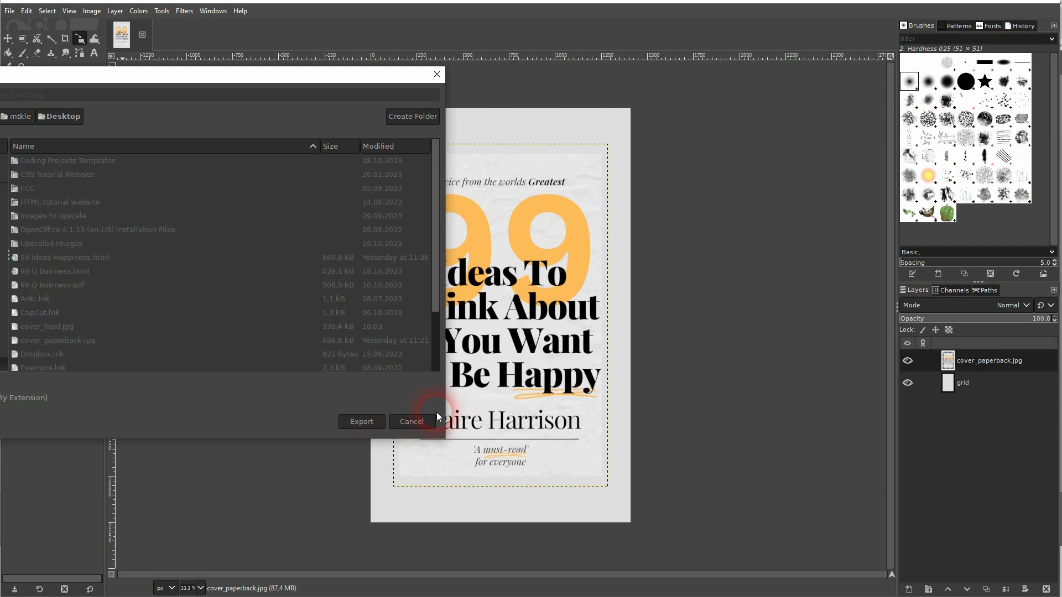
pyautogui.click(368, 361)
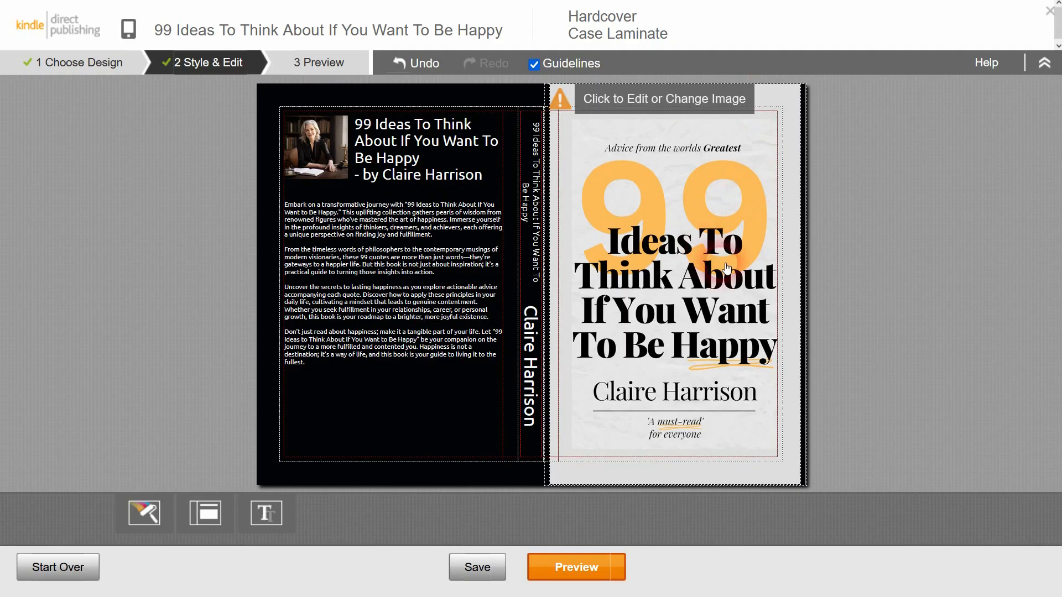
# Switch to KDP Cover Creator and replace the front cover image with cover_hard2 from the computer.
pyautogui.click(608, 94)
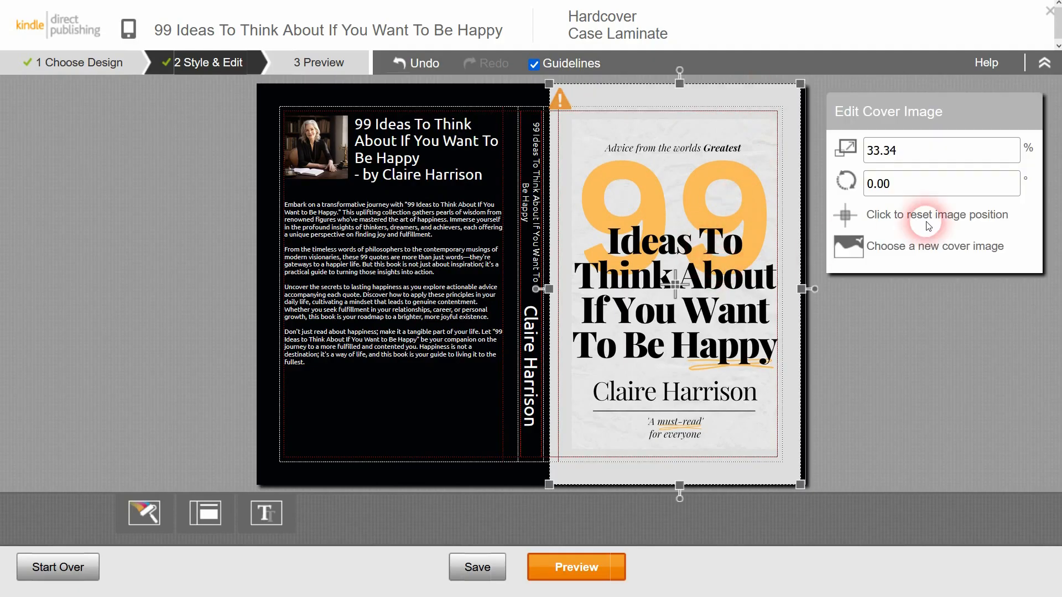
pyautogui.click(880, 247)
pyautogui.click(546, 352)
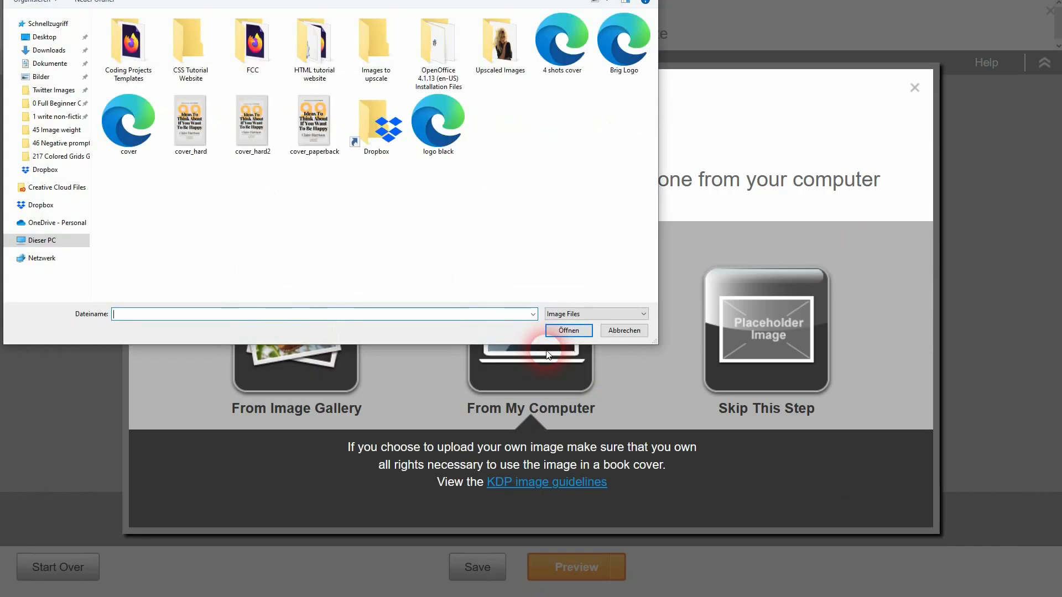
pyautogui.doubleClick(253, 121)
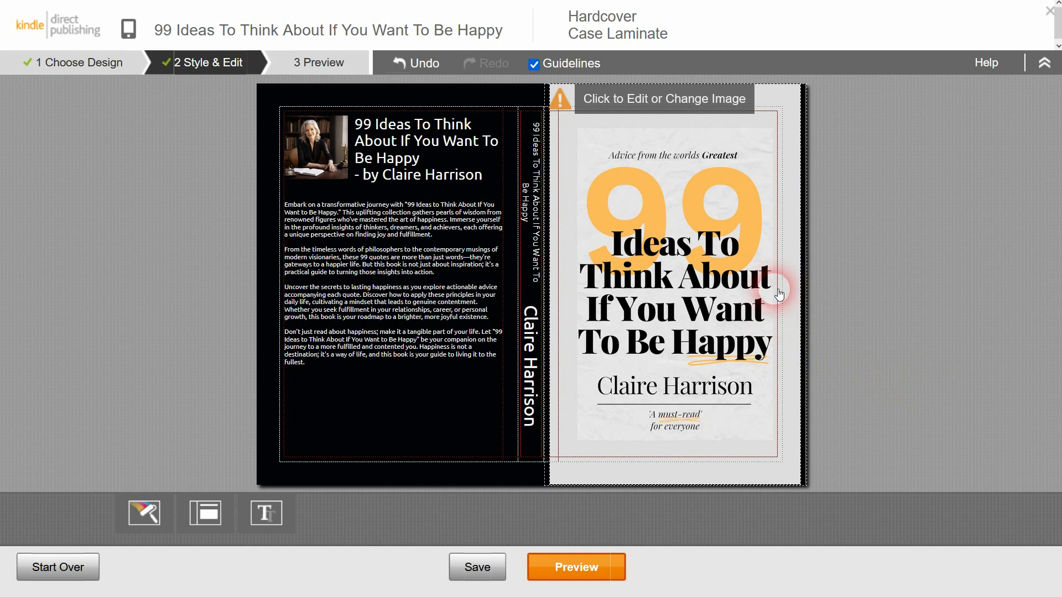
# Set the cover's secondary and primary colors to the light gray that matches the front cover background.
pyautogui.click(146, 515)
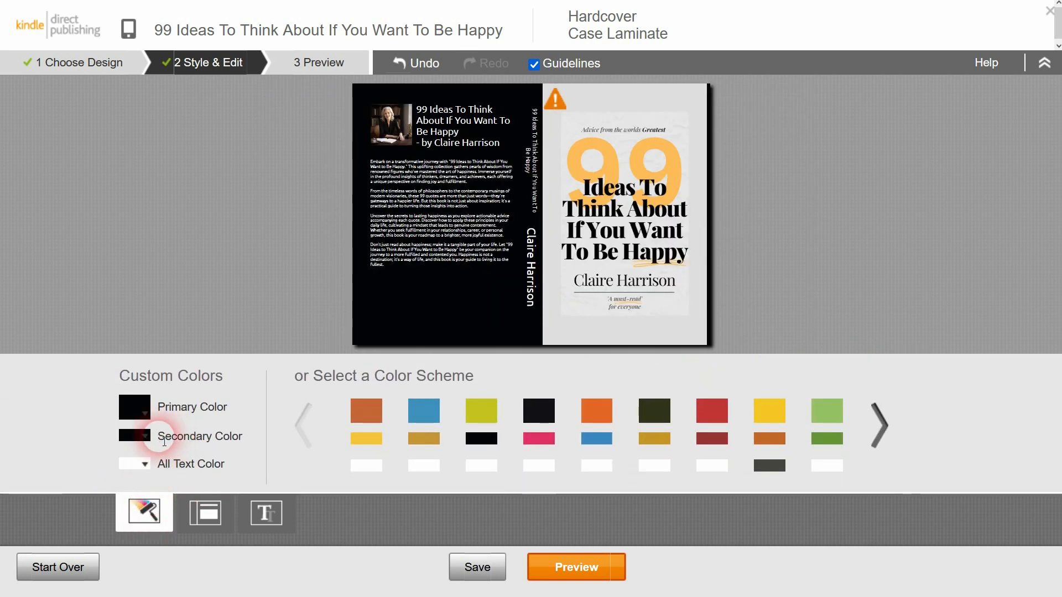
pyautogui.click(146, 440)
pyautogui.click(178, 460)
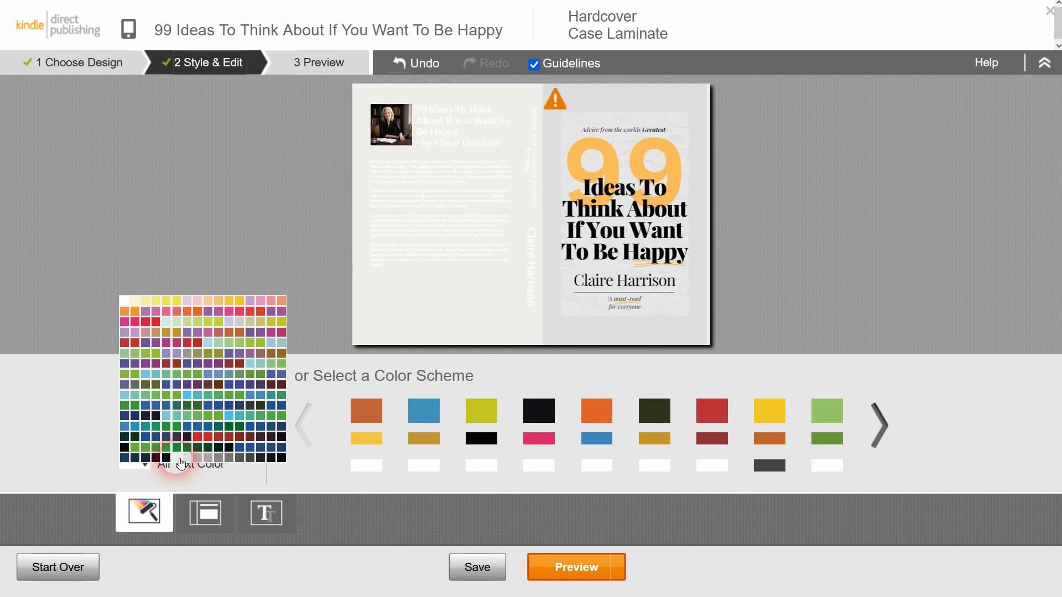
pyautogui.click(188, 459)
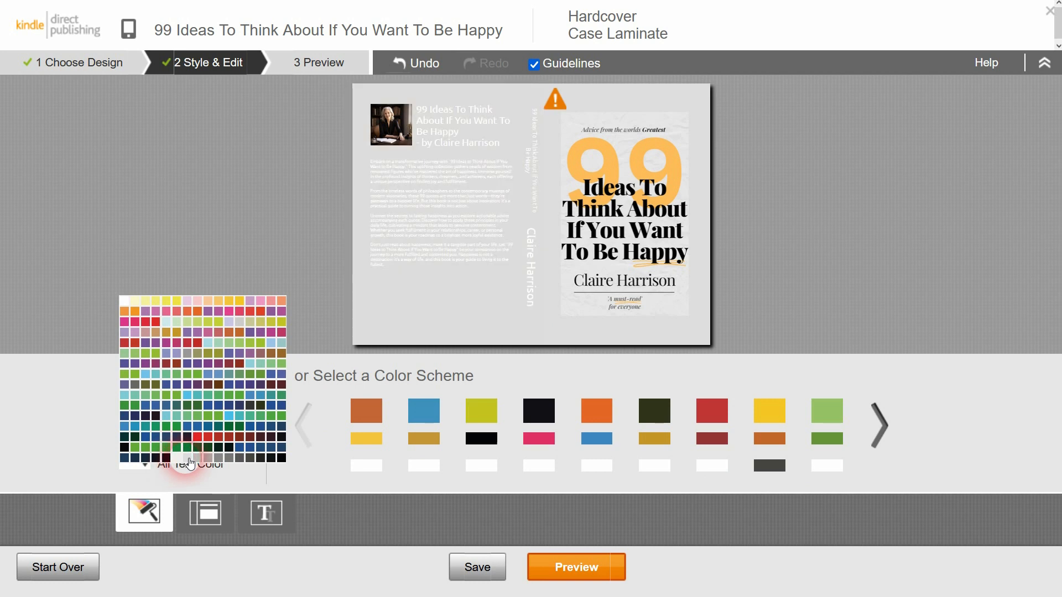
pyautogui.click(214, 485)
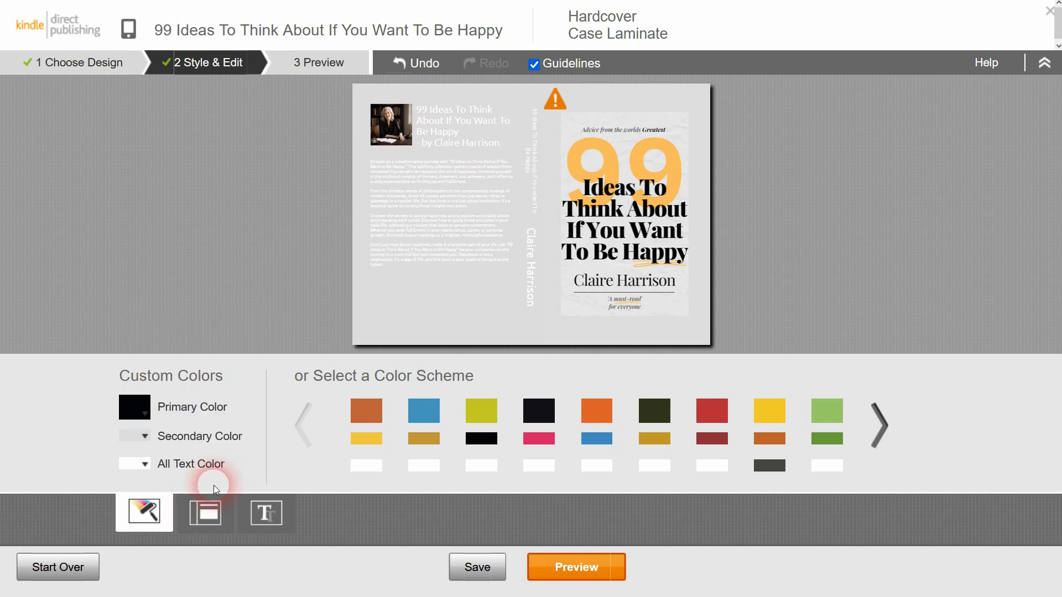
pyautogui.click(162, 423)
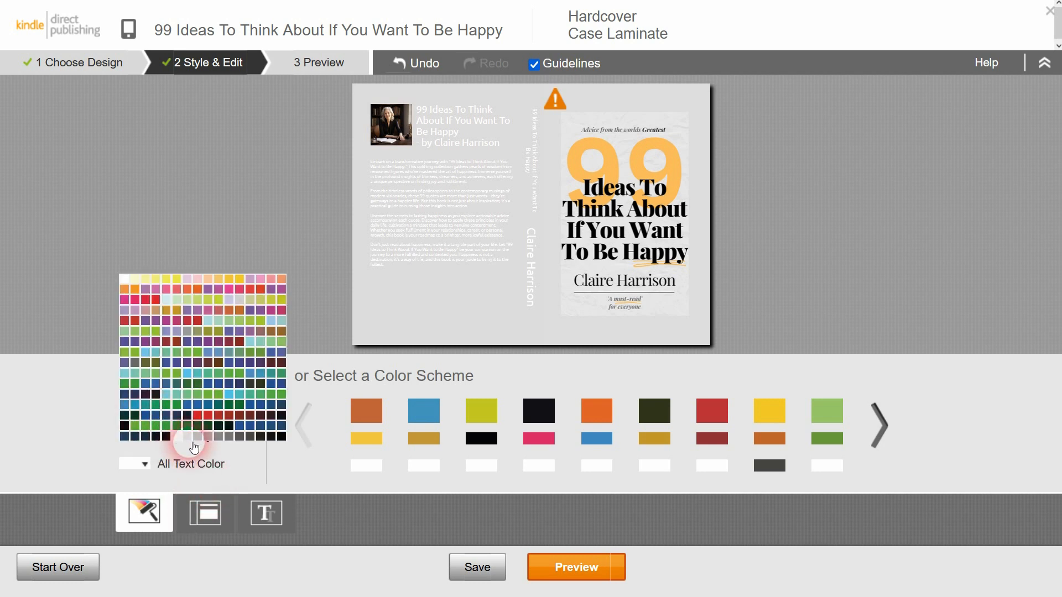
pyautogui.click(303, 466)
# Set the color of all cover text to black and return to the full cover view.
pyautogui.click(145, 465)
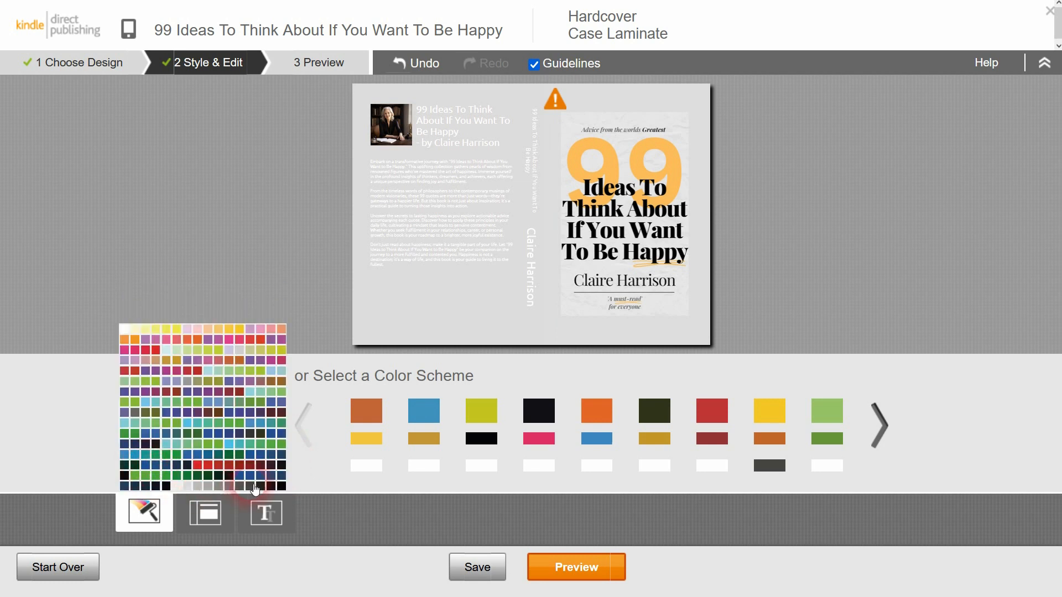
pyautogui.click(282, 486)
pyautogui.click(324, 496)
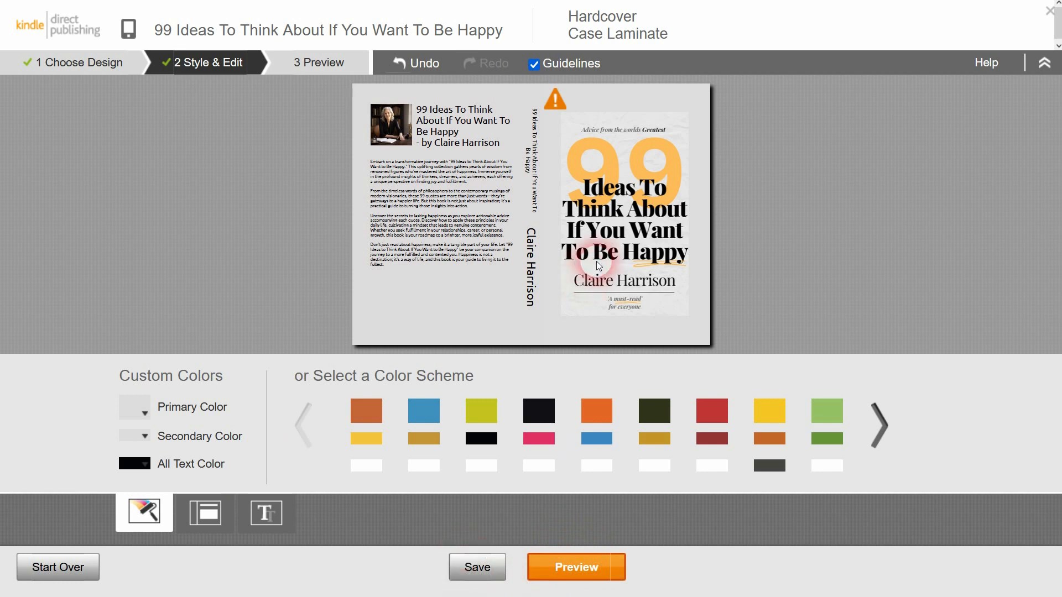
pyautogui.click(647, 231)
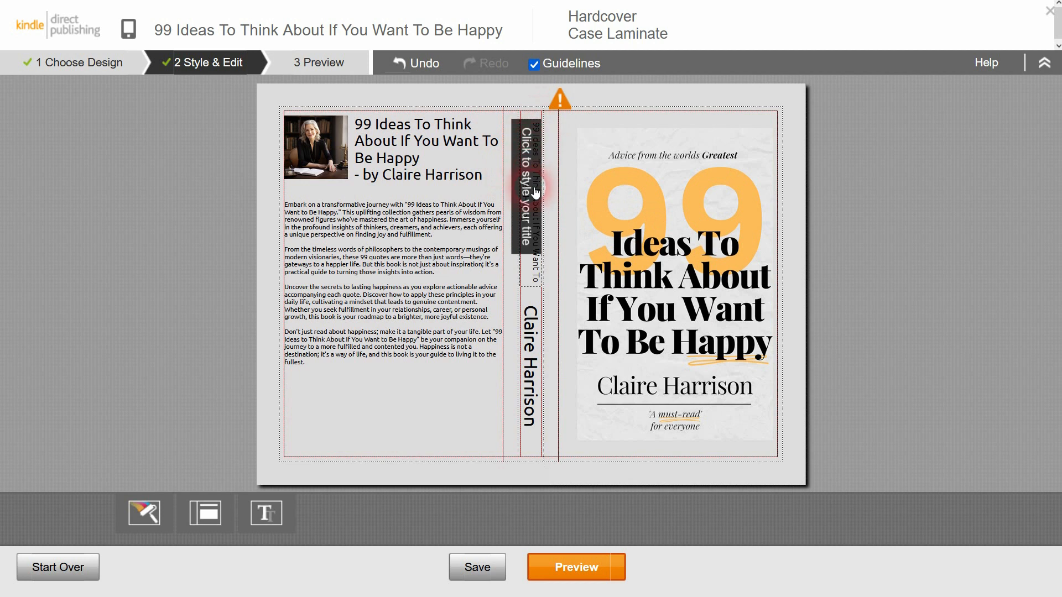
# Preview the finished hardcover cover, and save and submit it.
pyautogui.click(581, 317)
pyautogui.click(655, 397)
pyautogui.click(740, 338)
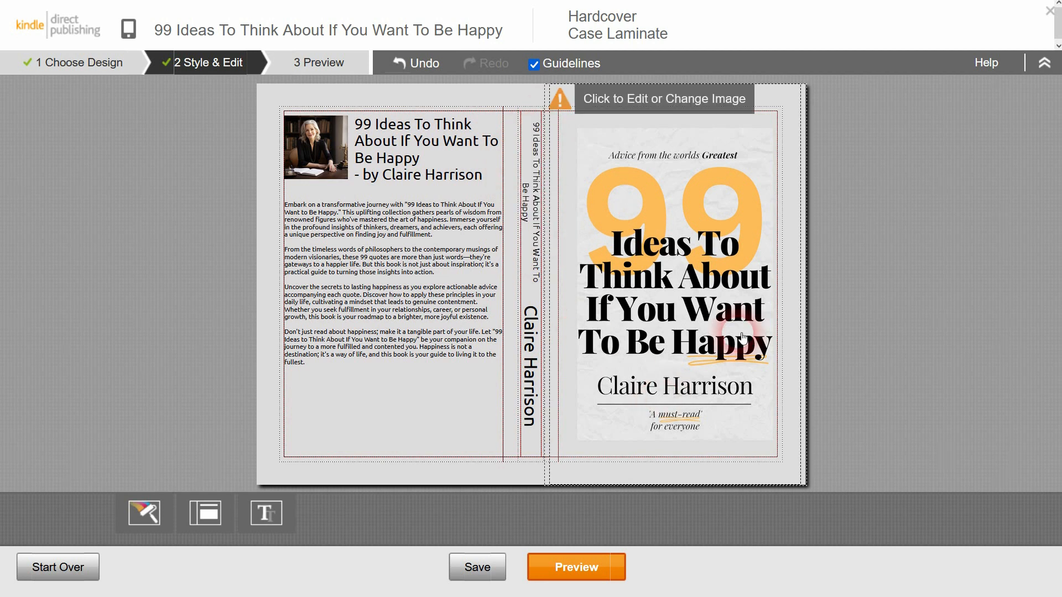
pyautogui.click(898, 301)
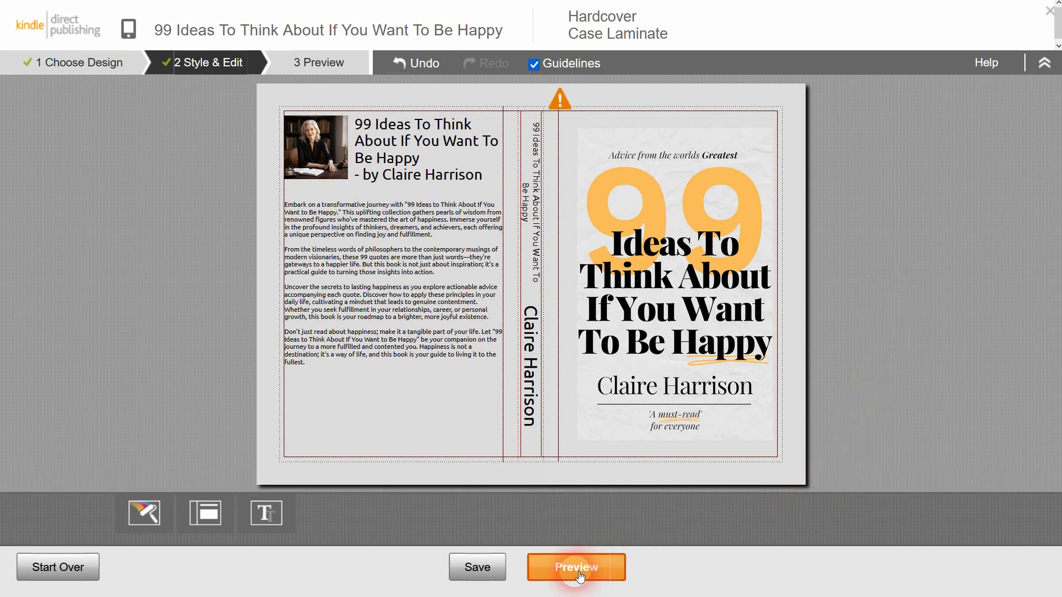
pyautogui.click(607, 567)
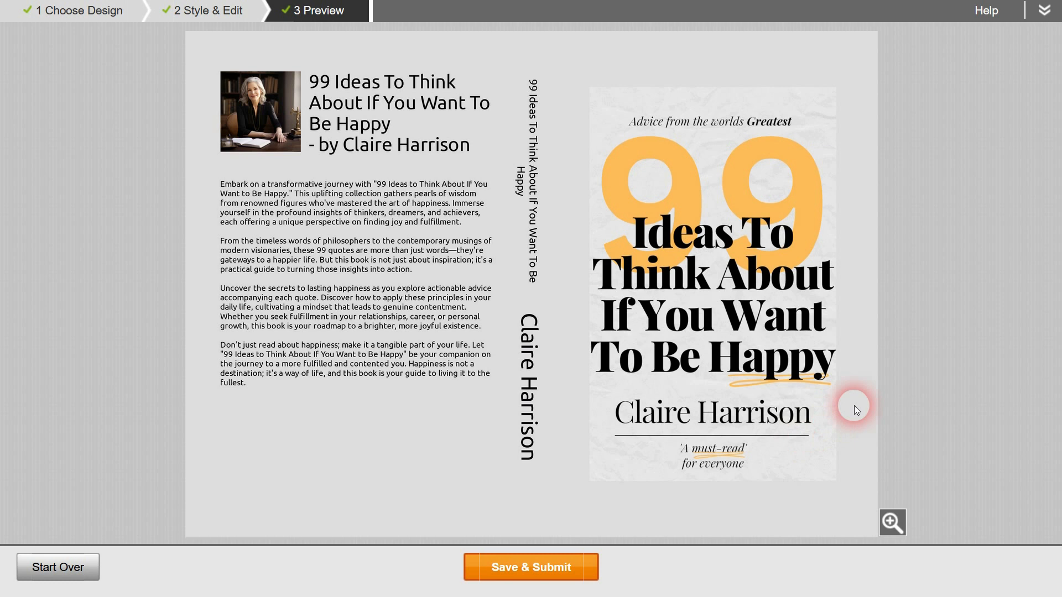
pyautogui.click(551, 575)
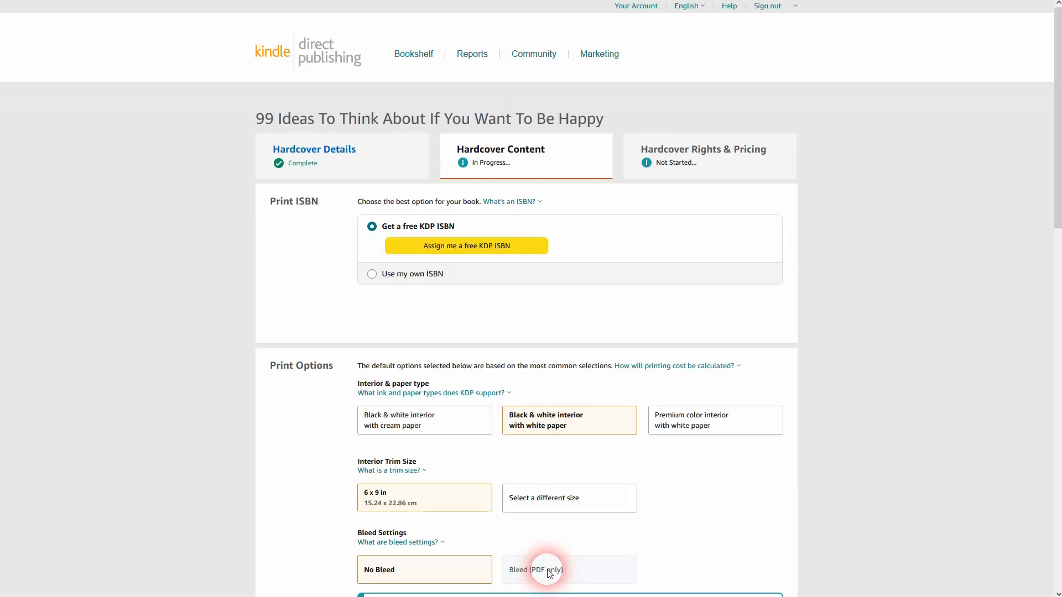
# Assign a free KDP ISBN to the hardcover.
pyautogui.click(492, 250)
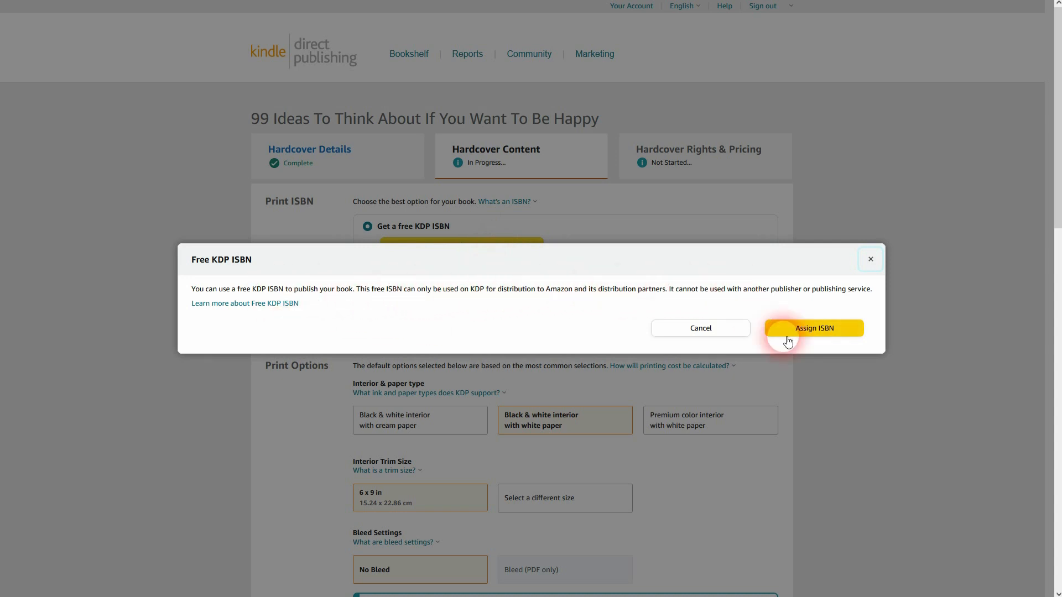
pyautogui.click(816, 330)
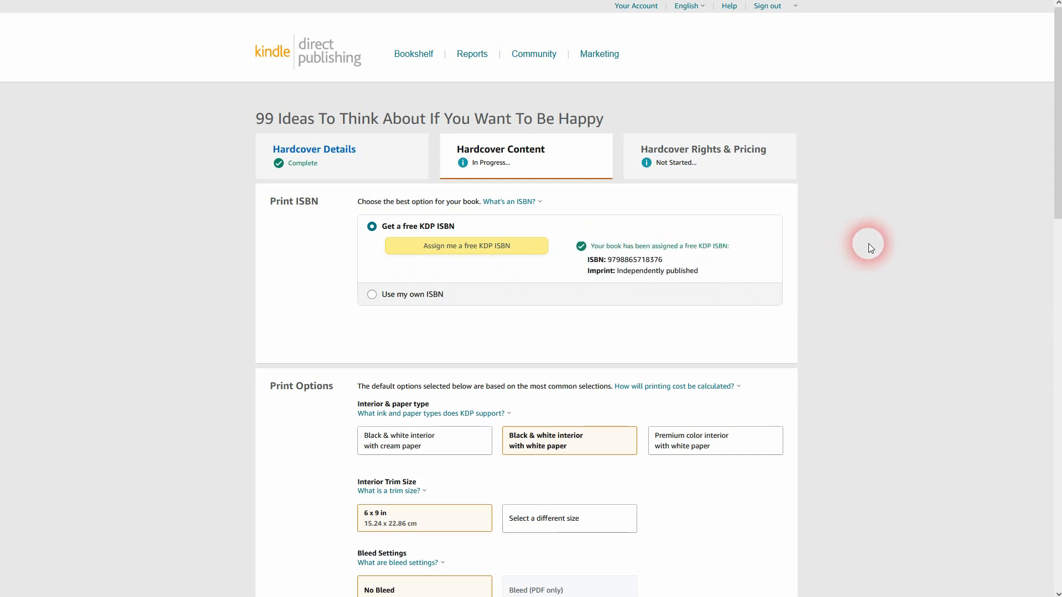
pyautogui.moveTo(605, 258); pyautogui.dragTo(675, 260)
# Declare AI-generated content with texts set to "Entire work, with minimal or no editing" and ChatGPT as the tool.
pyautogui.scroll(-1, 854, 274)
pyautogui.scroll(-20, 854, 273)
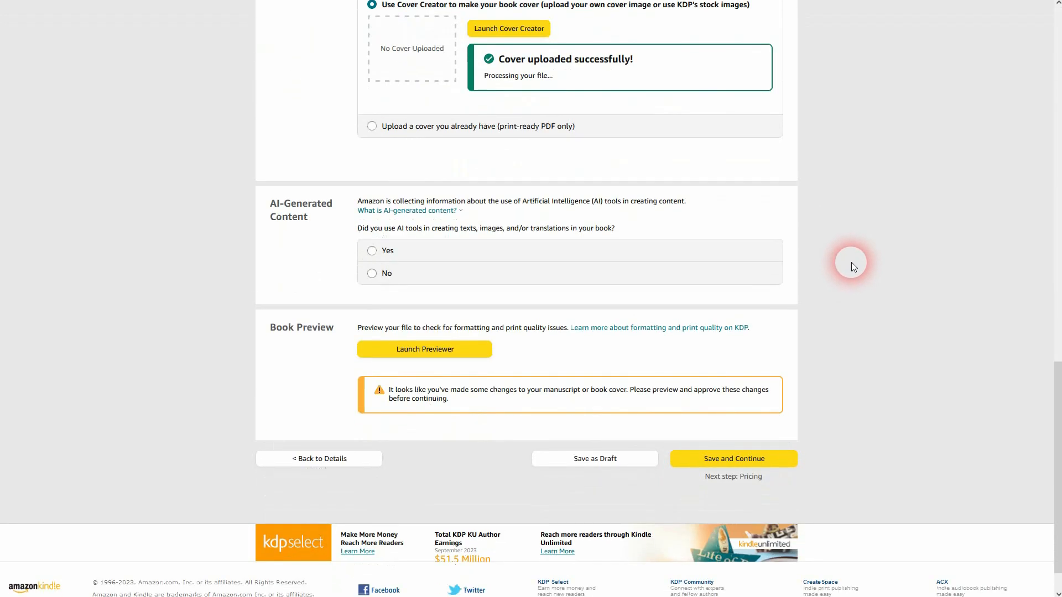
pyautogui.click(420, 250)
pyautogui.click(520, 272)
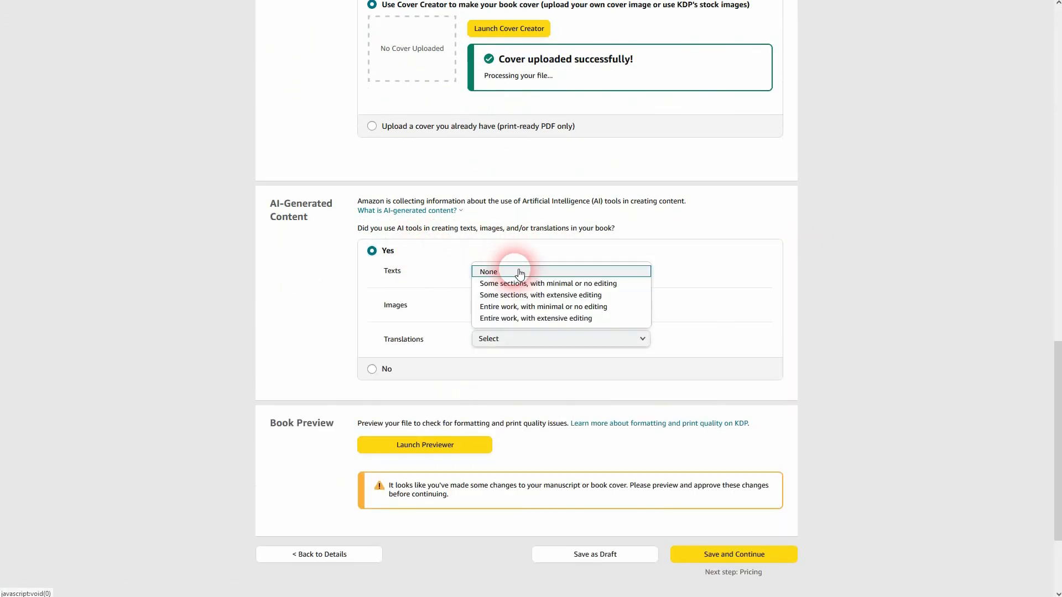
pyautogui.click(536, 307)
pyautogui.click(540, 309)
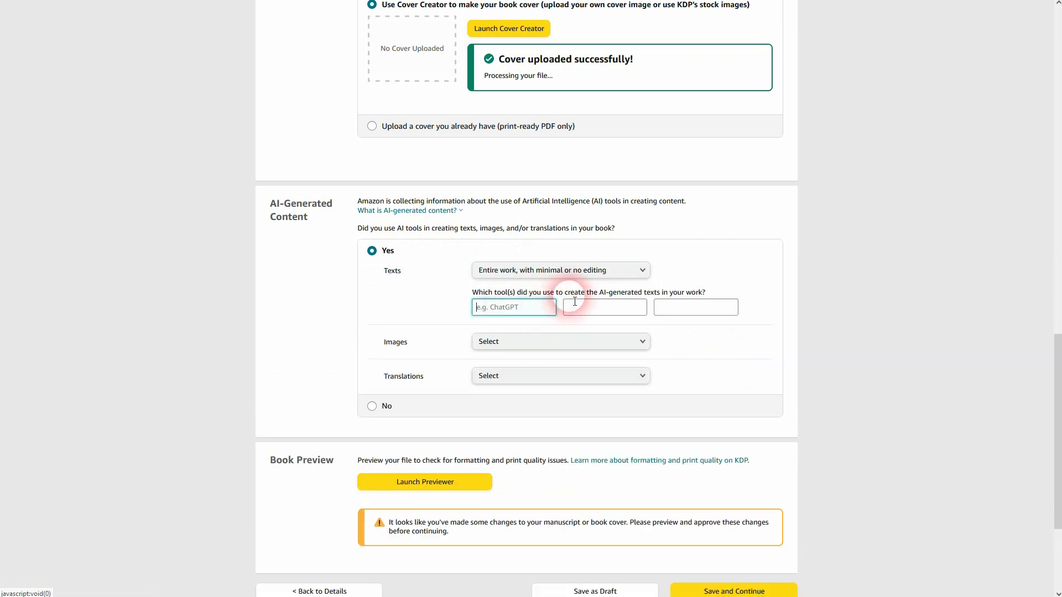
pyautogui.write('ChatGPT')
# Declare one or a few AI-generated images with minimal or no editing, made with Midjourney, and set translations to None.
pyautogui.click(549, 344)
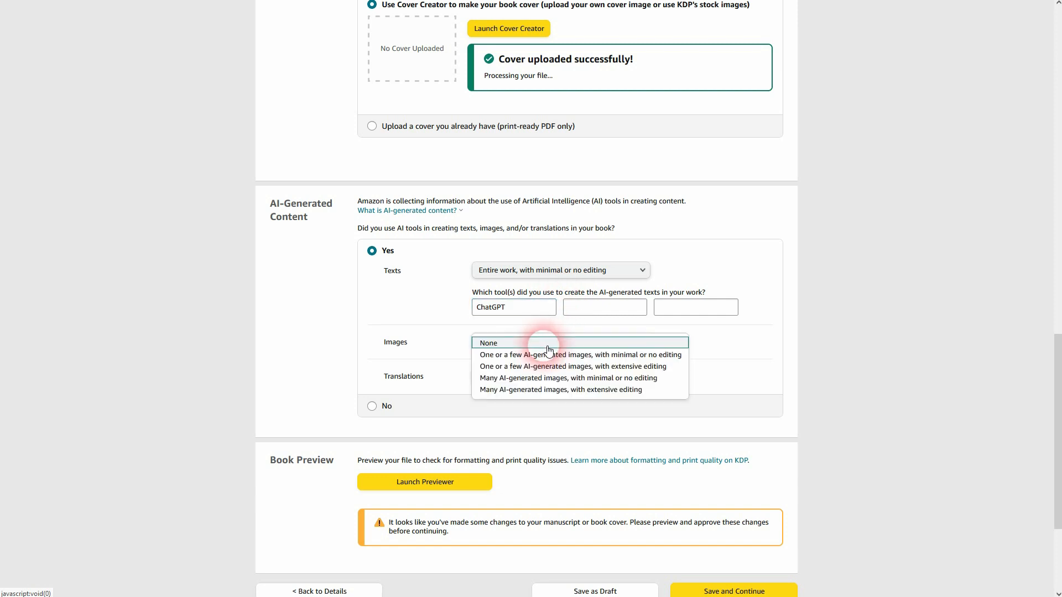
pyautogui.click(551, 356)
pyautogui.click(500, 378)
pyautogui.write('Midjourney')
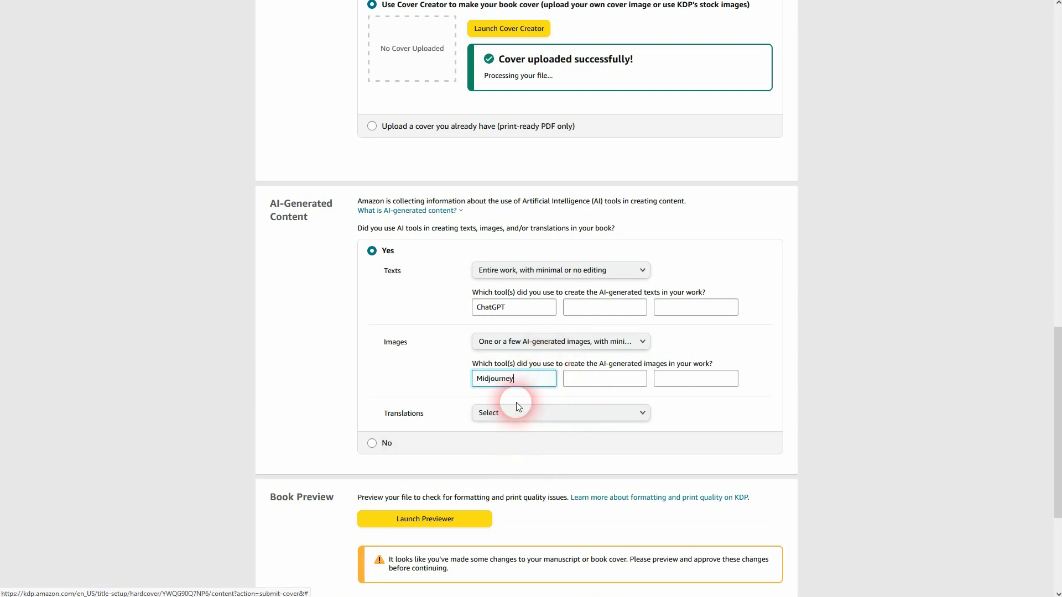
pyautogui.click(508, 413)
pyautogui.click(508, 415)
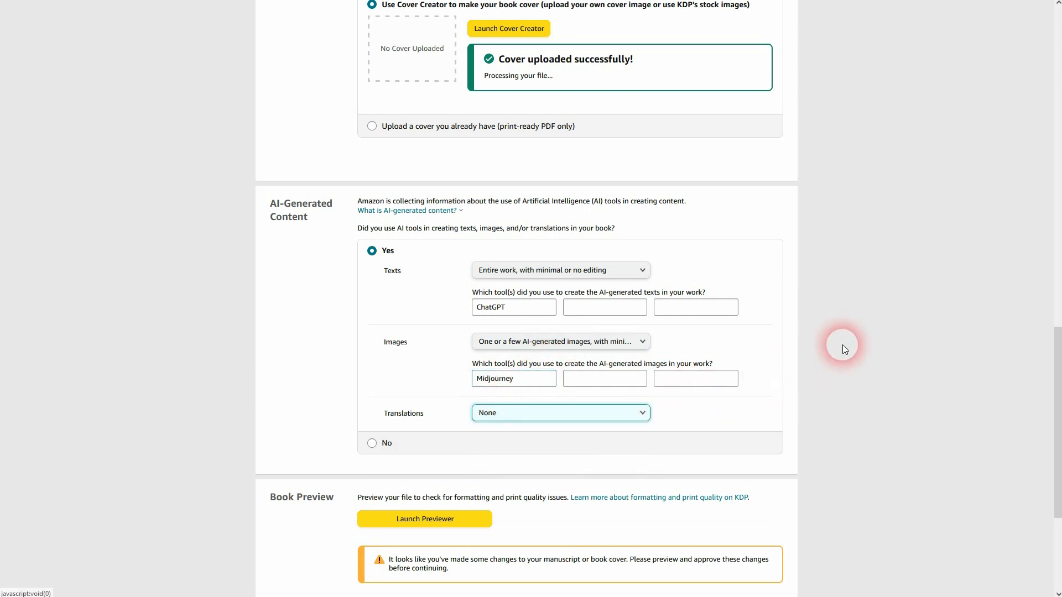
# Launch the print previewer, check the cover and the interior through pages 4-5, and approve the book.
pyautogui.scroll(-4, 842, 344)
pyautogui.click(470, 307)
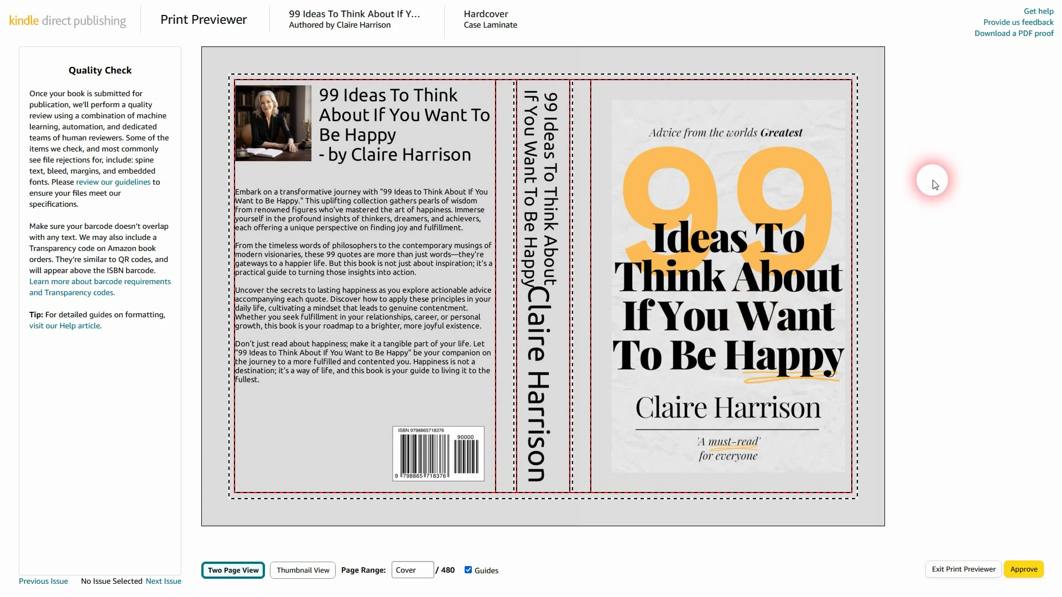
pyautogui.click(864, 257)
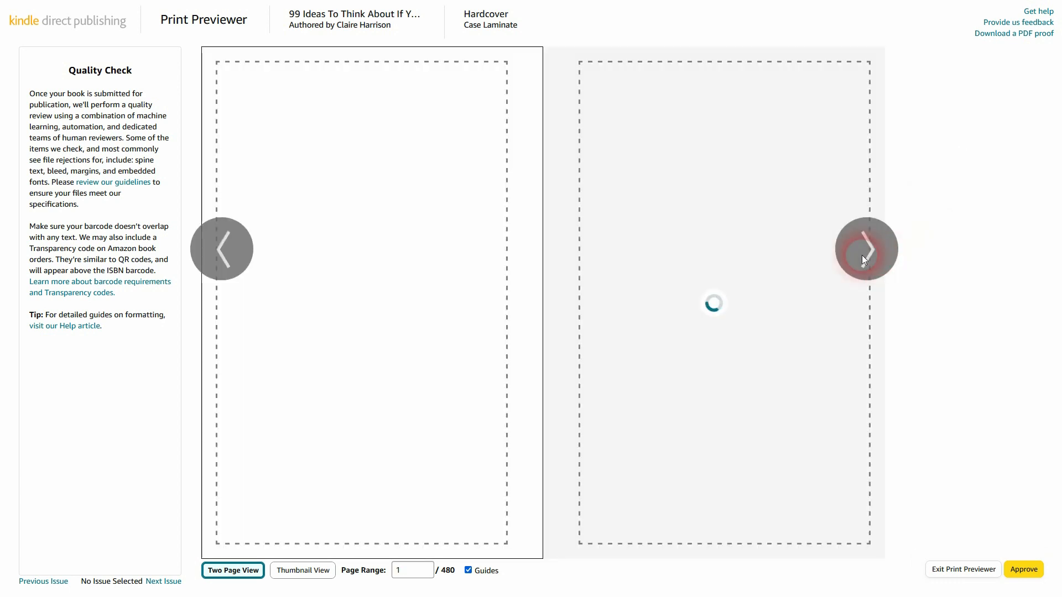
pyautogui.click(863, 258)
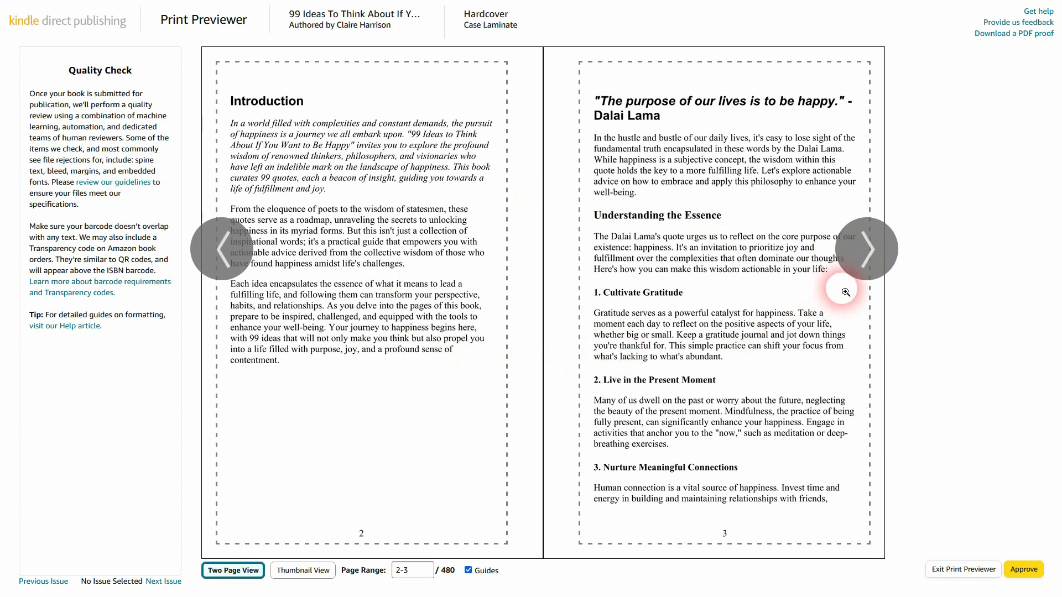
pyautogui.click(869, 256)
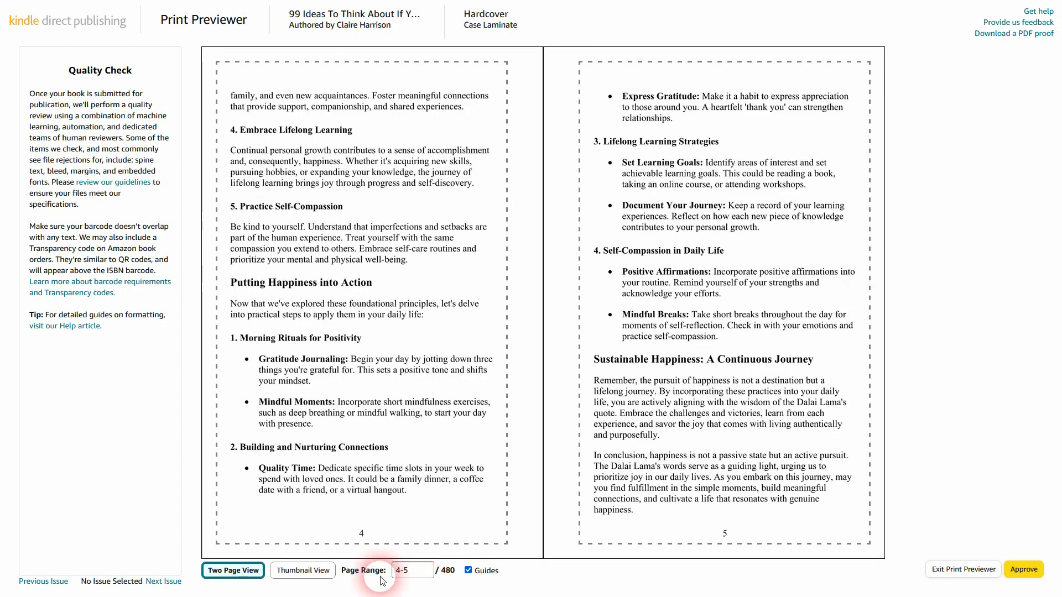
pyautogui.click(1024, 570)
# Check the Amazon.com printing cost in the summary, save the hardcover content and continue to the list prices.
pyautogui.scroll(-20, 934, 430)
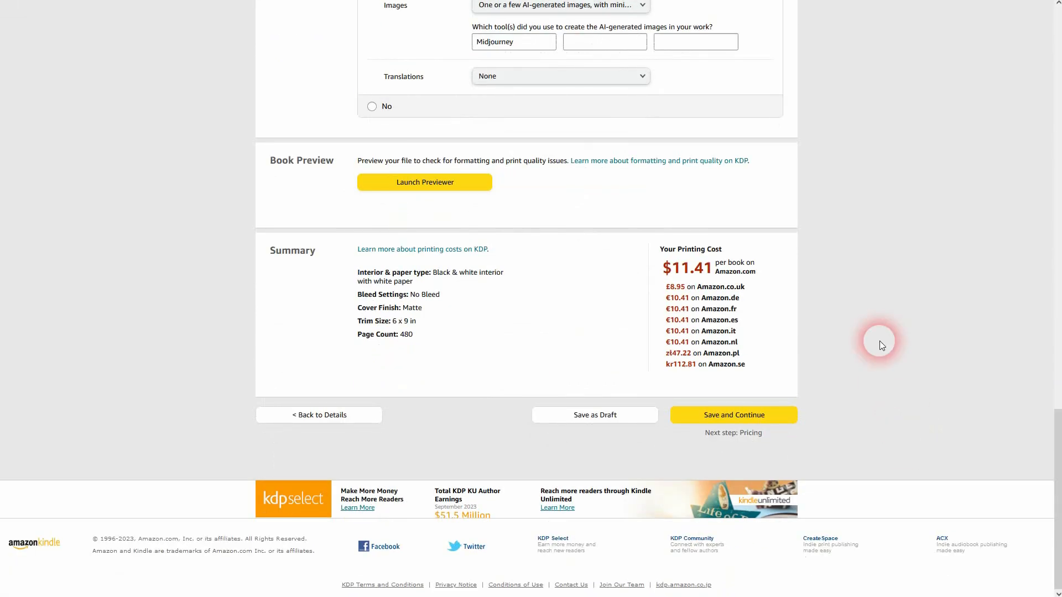
pyautogui.moveTo(651, 256); pyautogui.dragTo(718, 271)
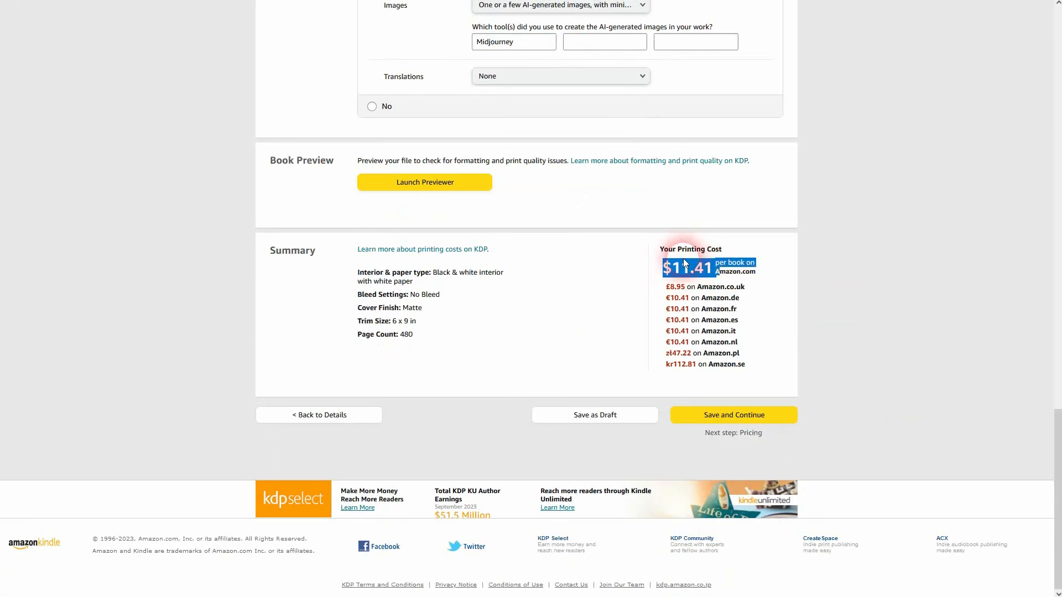
pyautogui.click(726, 417)
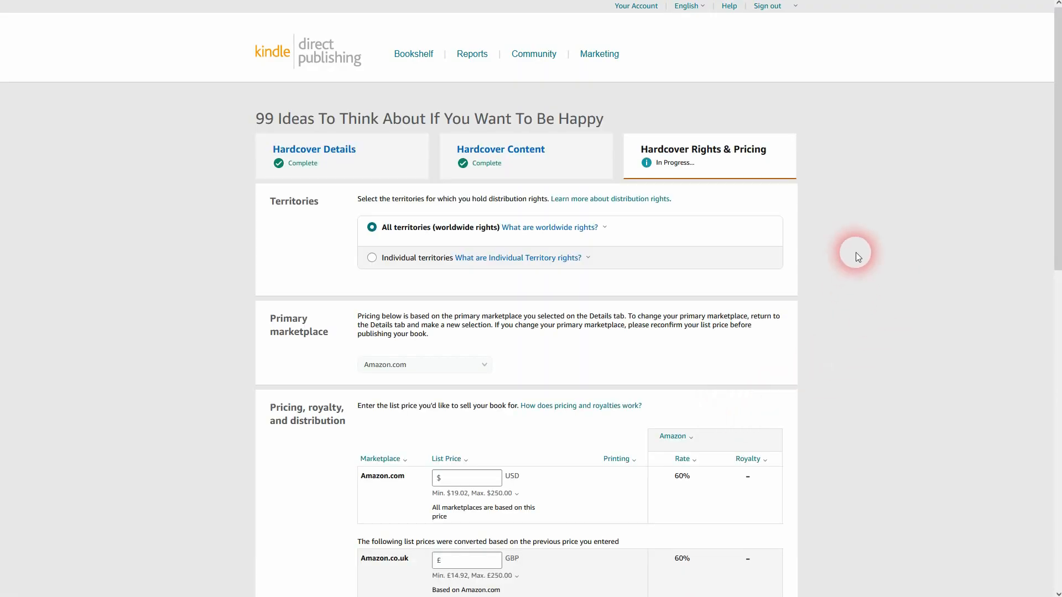
pyautogui.scroll(-5, 855, 252)
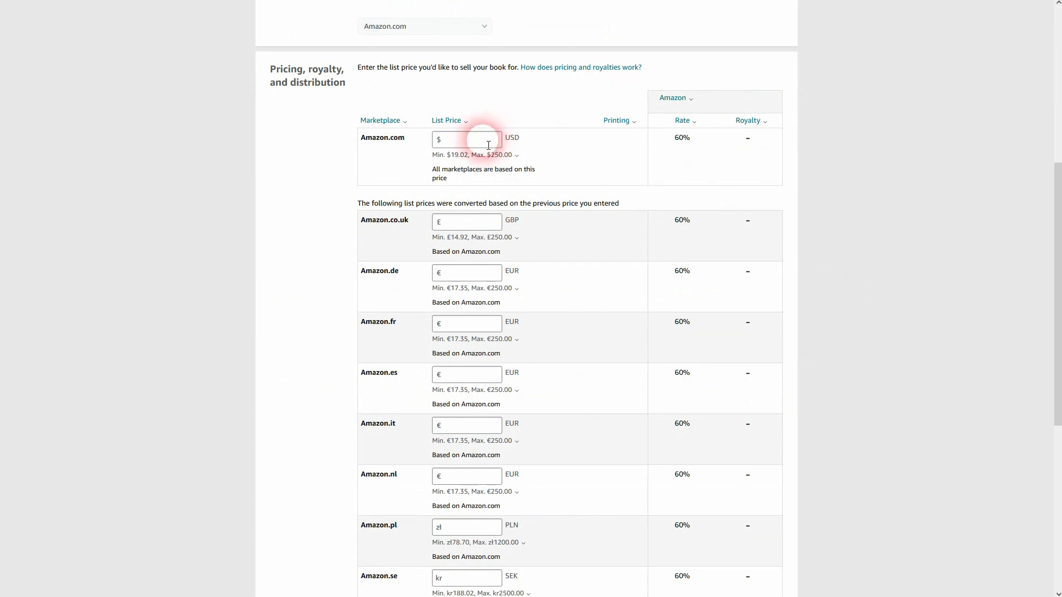
# Set the Amazon.com list price to 29.99 USD after checking the minimum price, and check the resulting royalty.
pyautogui.moveTo(446, 157); pyautogui.dragTo(469, 158)
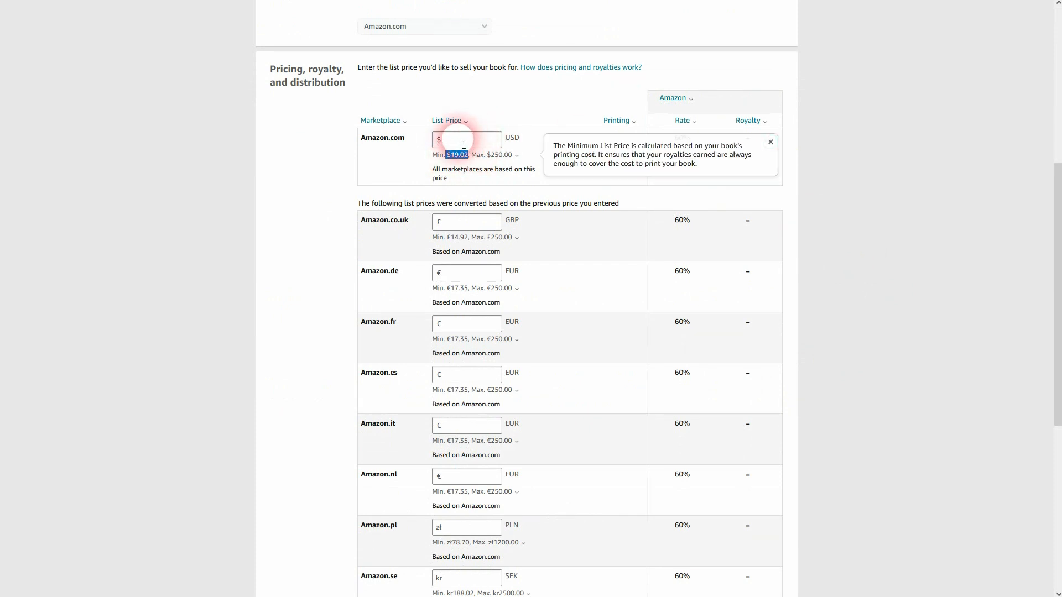
pyautogui.click(484, 143)
pyautogui.write('29.99')
pyautogui.click(511, 154)
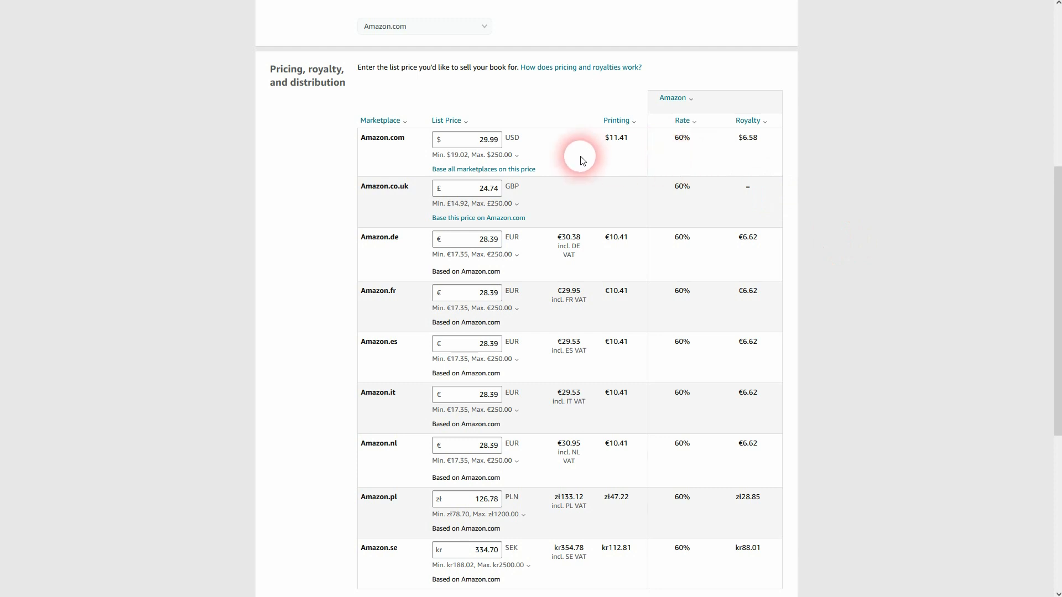
pyautogui.moveTo(738, 138); pyautogui.dragTo(758, 138)
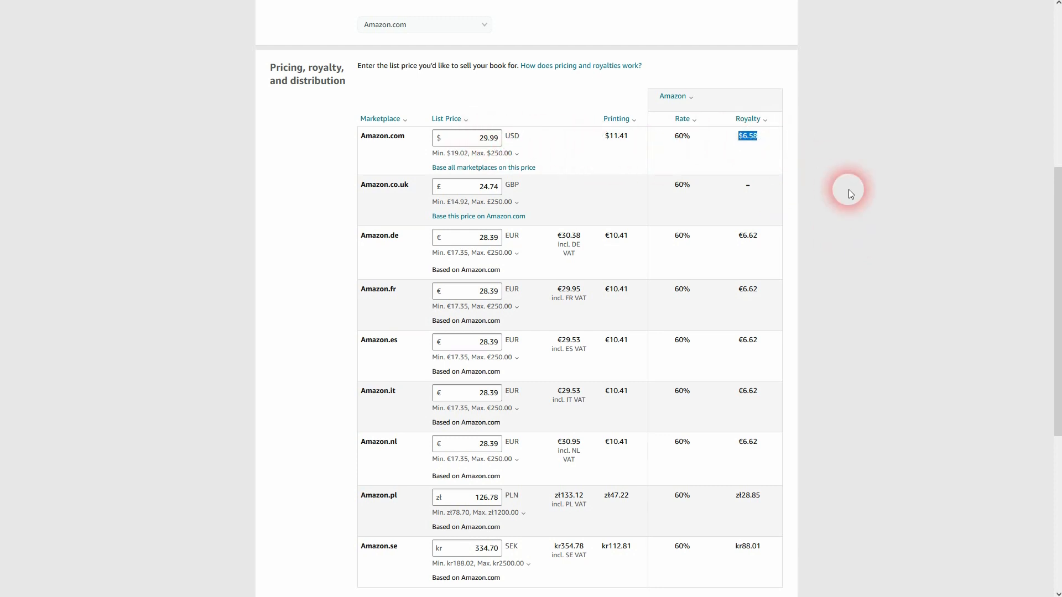
# Publish the hardcover book, read the review time in the submission notice and close it.
pyautogui.scroll(-6, 846, 189)
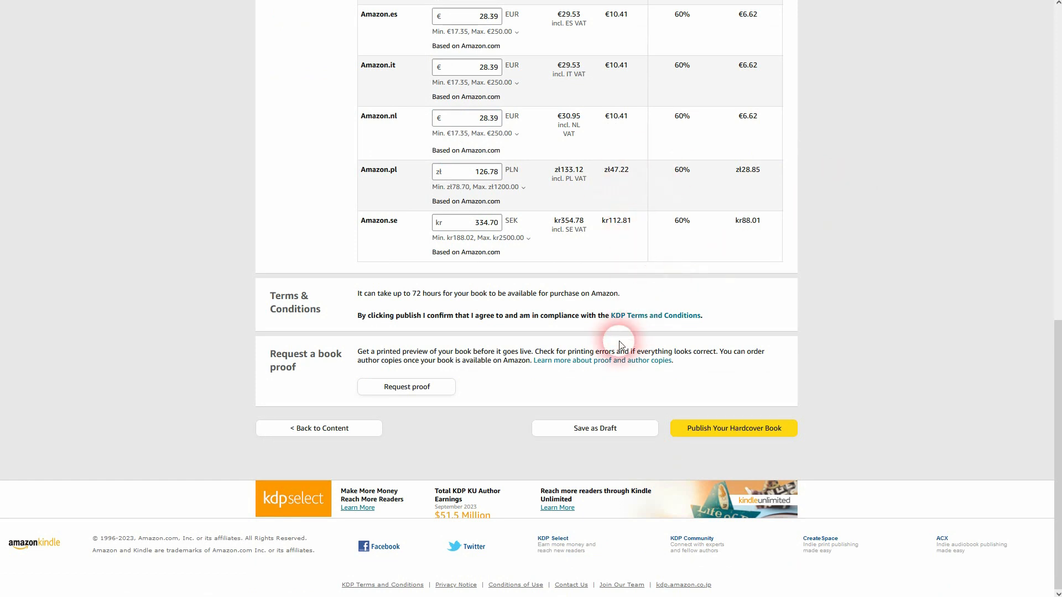
pyautogui.click(746, 429)
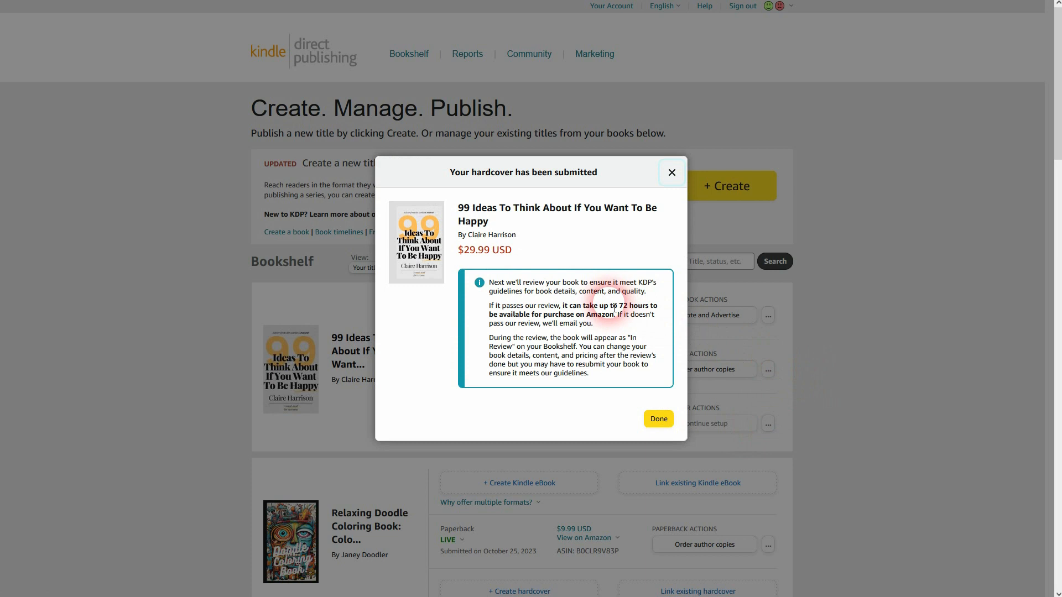
pyautogui.moveTo(583, 308); pyautogui.dragTo(614, 314)
pyautogui.click(659, 421)
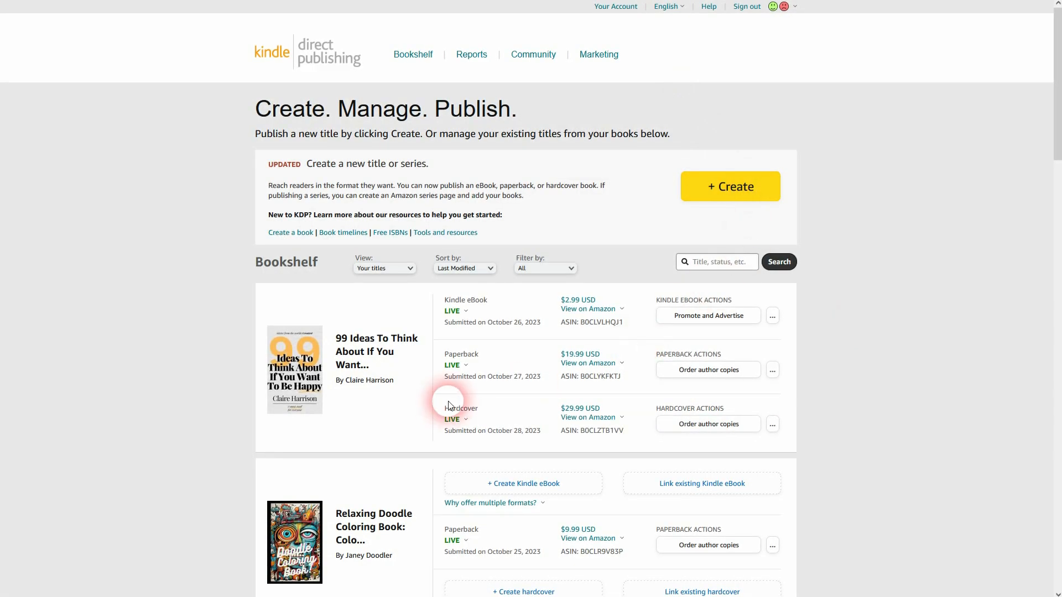
# Open the live hardcover's German Amazon listing in a new tab and select its Kindle format.
pyautogui.click(594, 417)
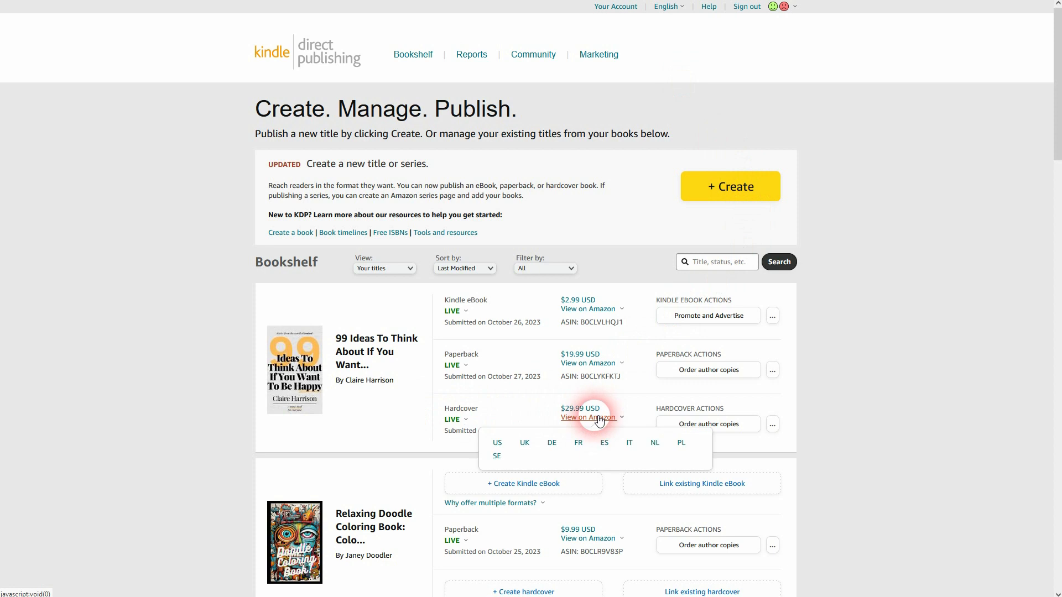
pyautogui.rightClick(550, 447)
pyautogui.click(591, 244)
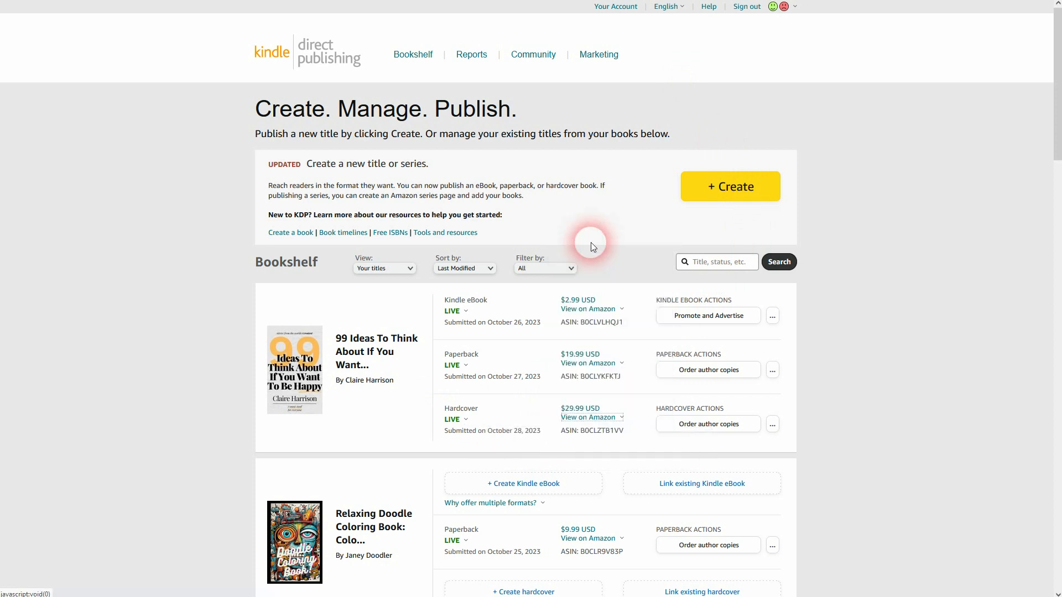
pyautogui.hotkey('ctrl', 'Tab')
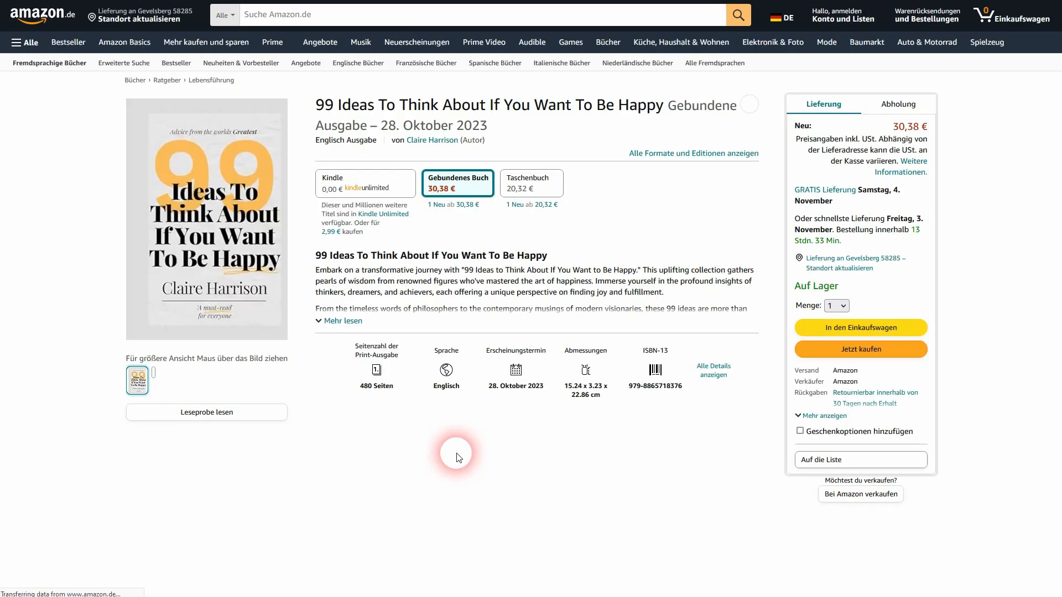
pyautogui.click(345, 184)
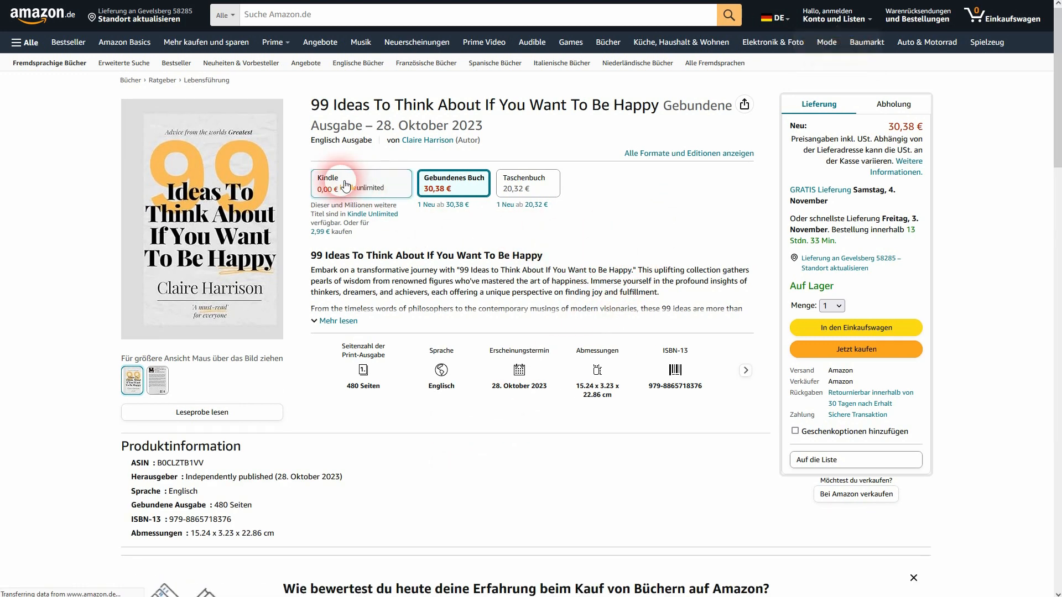